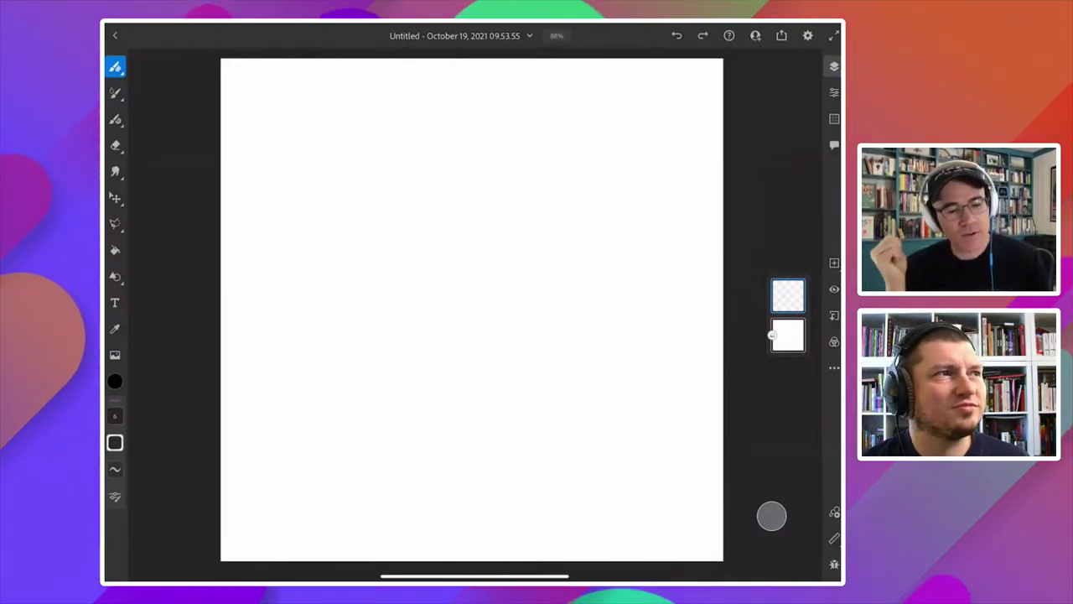
Replace the 6 px Pencil with the 300 px Flat brush mixer pixel brush.
click(115, 66)
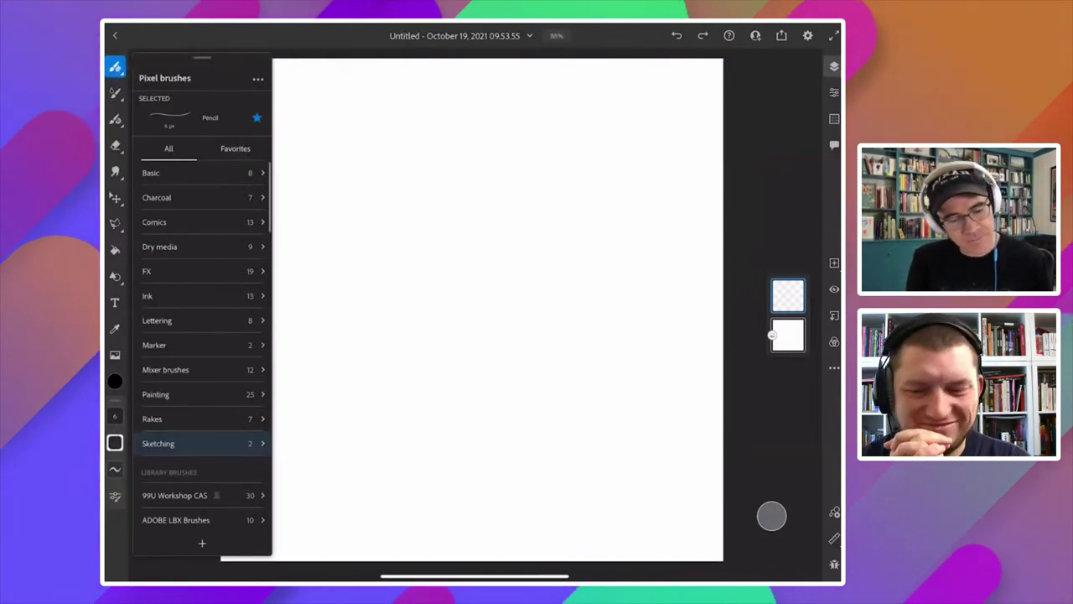
click(165, 369)
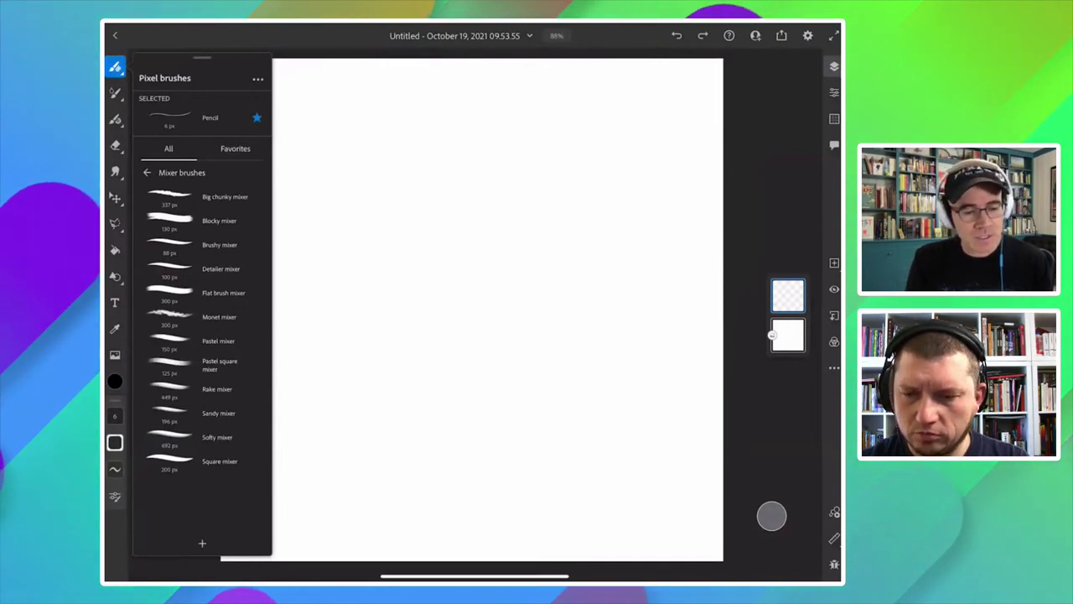
click(223, 293)
Paint an orange stroke mid-canvas, then a yellow stroke over it.
click(114, 381)
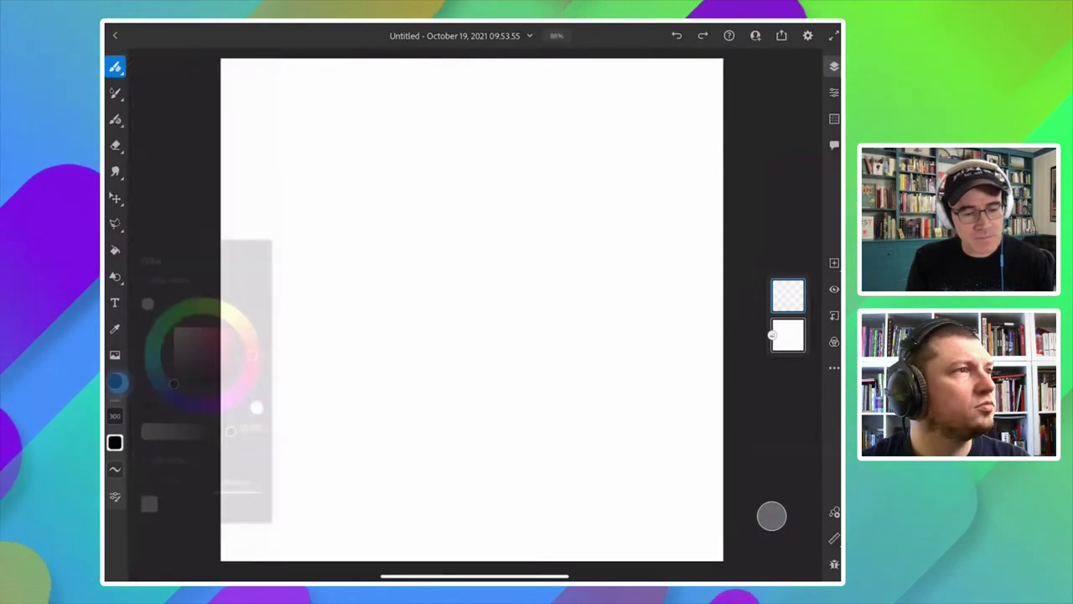
click(222, 302)
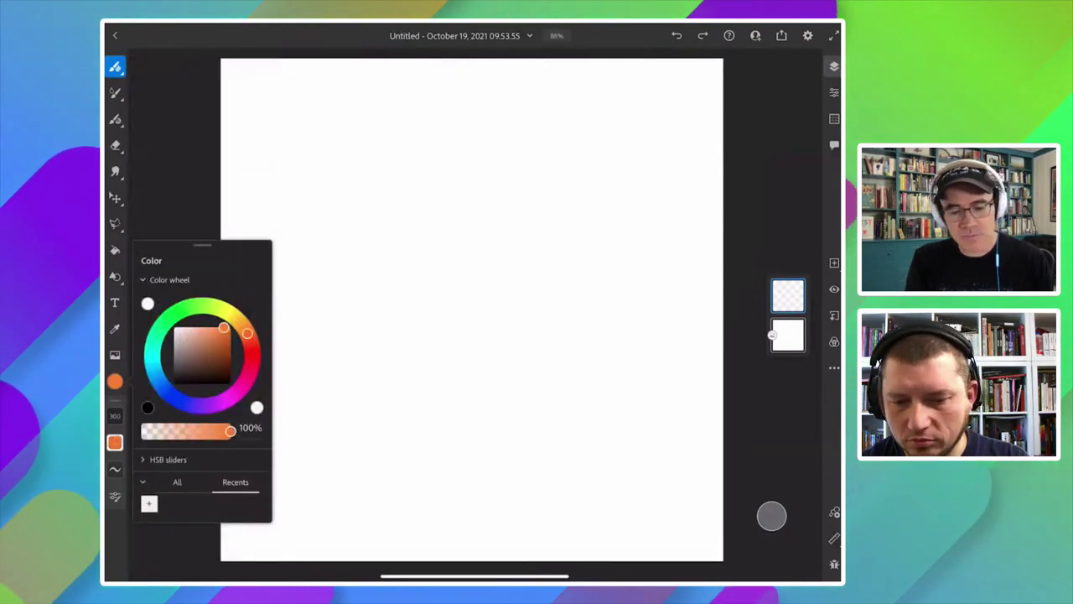
mouse_move(466, 255)
mouse_down()
mouse_move(452, 293)
mouse_move(495, 332)
mouse_move(520, 271)
mouse_move(453, 311)
mouse_move(479, 394)
mouse_up()
click(115, 382)
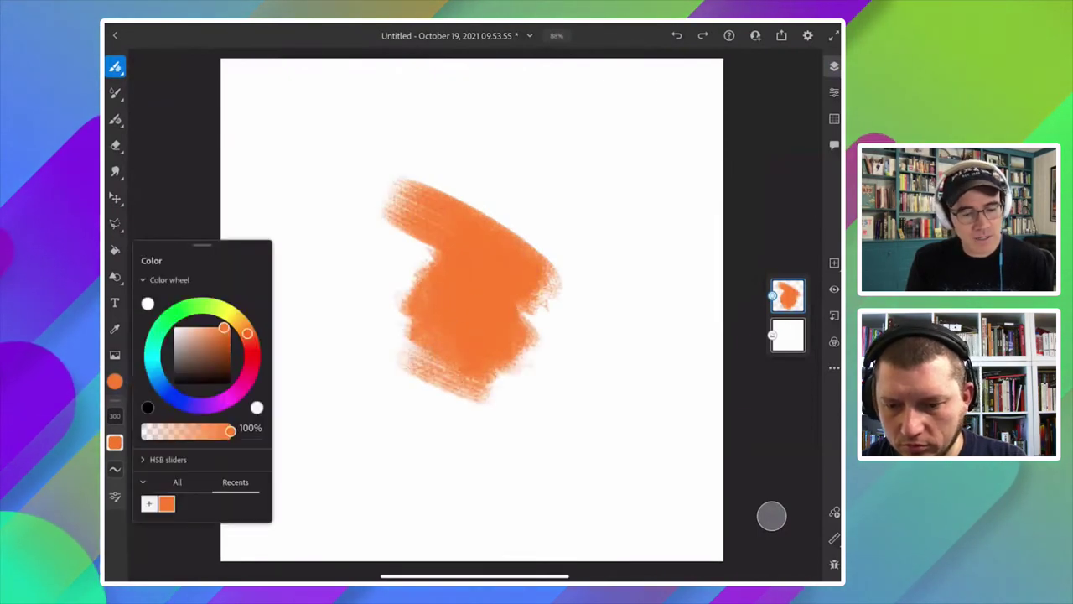
drag(239, 334, 223, 323)
mouse_move(478, 201)
mouse_down()
mouse_move(486, 249)
mouse_move(443, 225)
mouse_move(465, 276)
mouse_move(336, 214)
mouse_up()
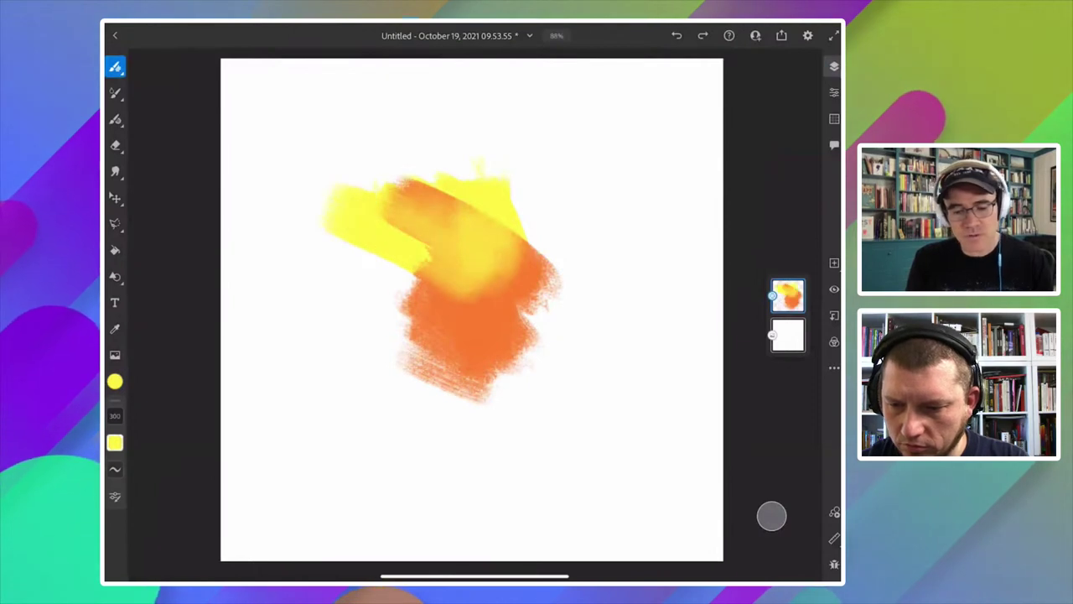
scroll(421, 289, up, 2)
Switch to the Softy mixer brush and paint a stroke down from the orange area.
click(115, 382)
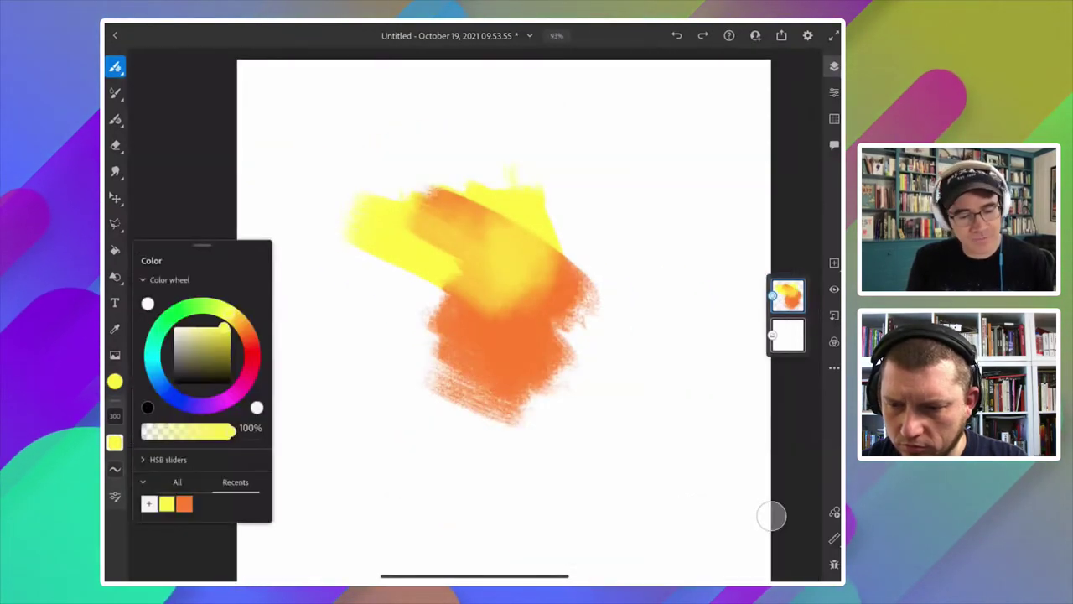
click(115, 66)
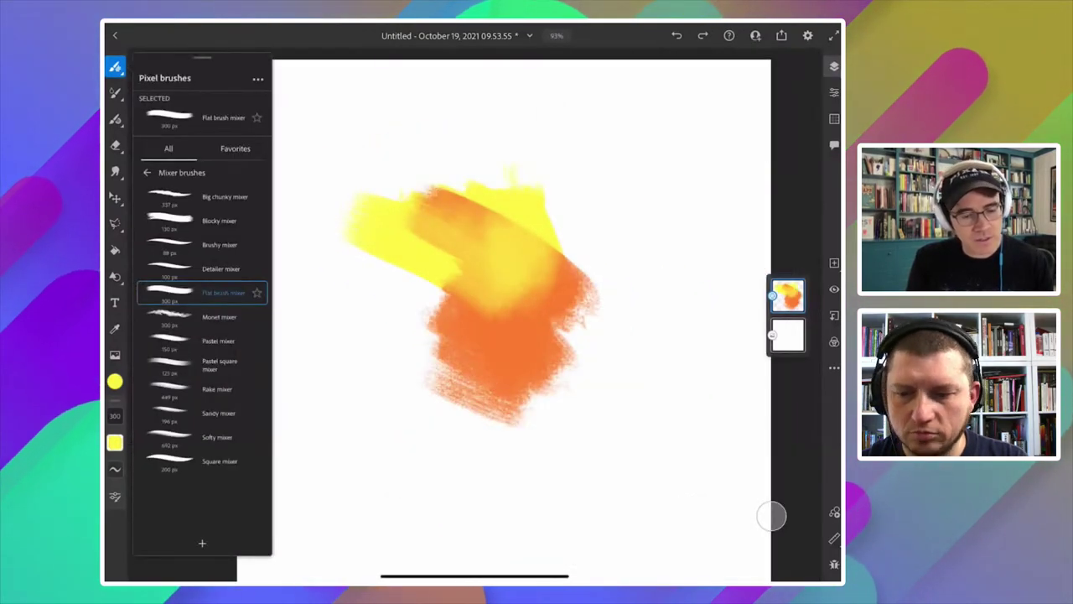
click(172, 435)
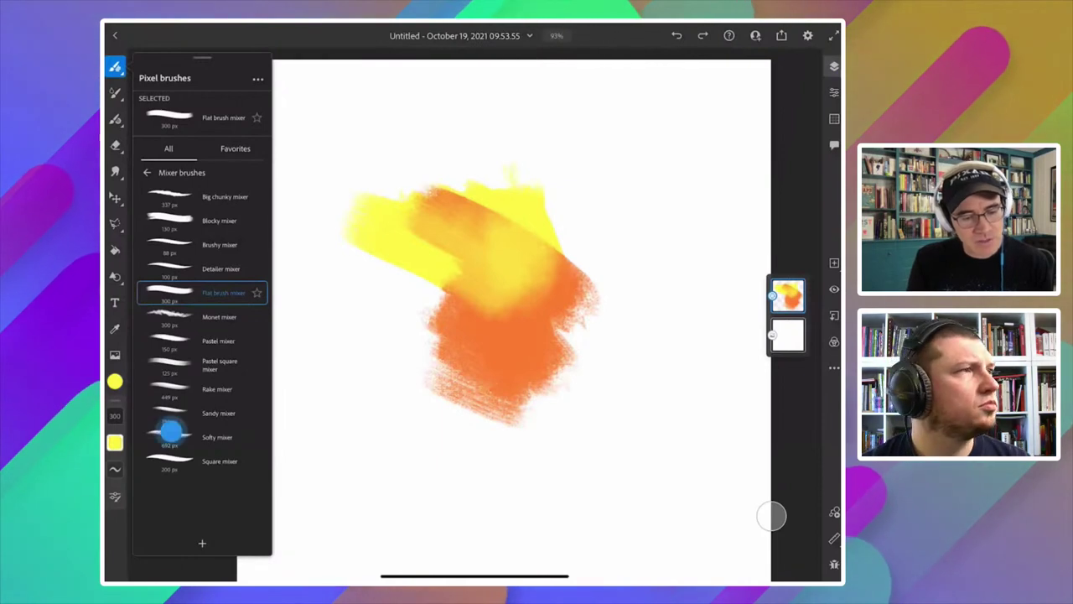
scroll(520, 319, up, 2)
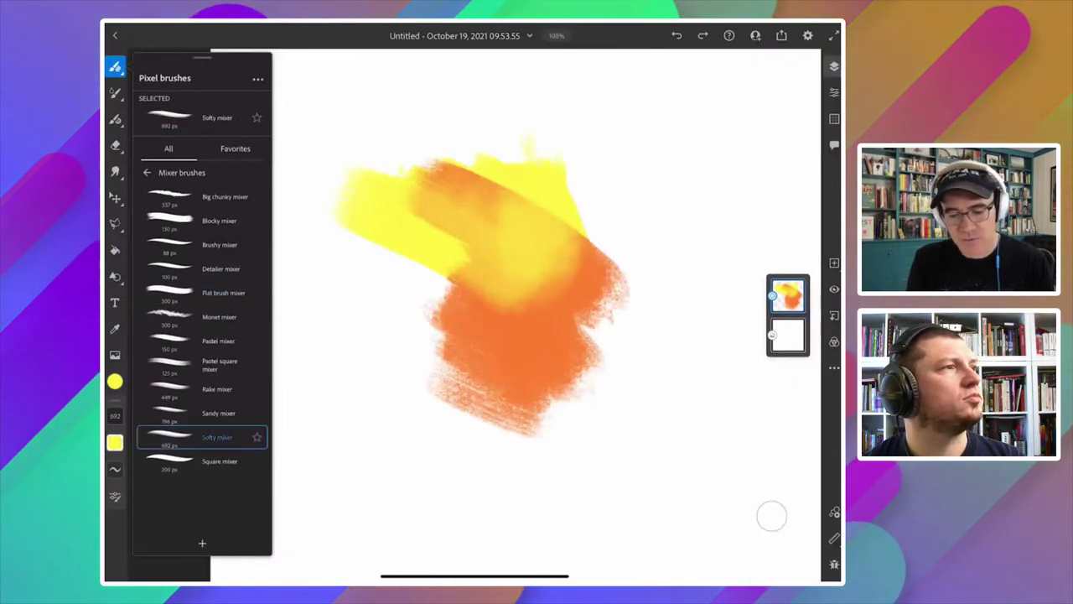
mouse_move(503, 495)
mouse_down()
mouse_move(506, 383)
mouse_move(494, 375)
mouse_move(461, 499)
mouse_up()
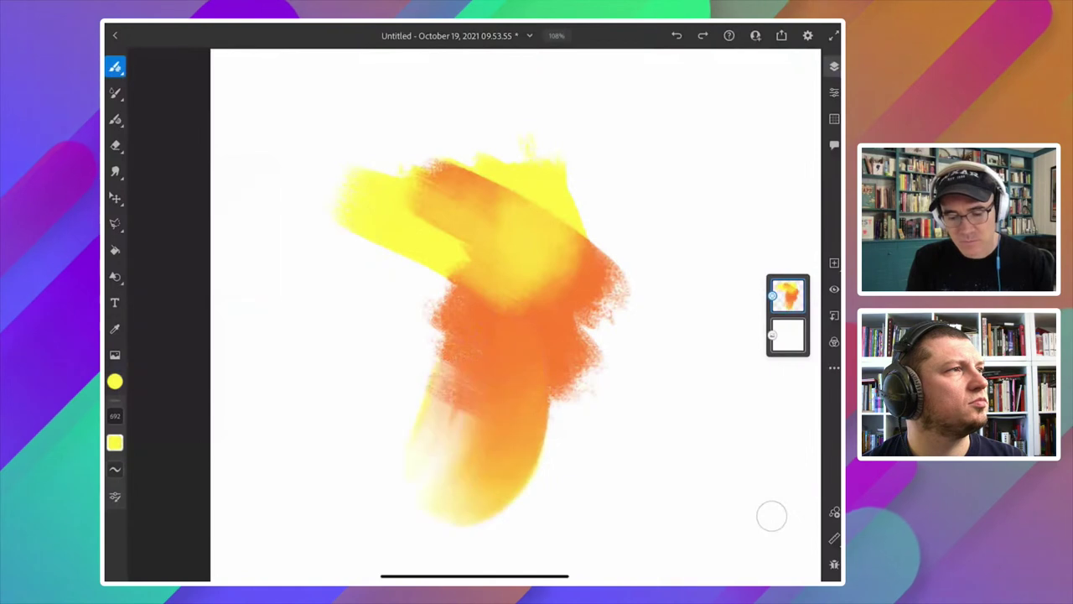
scroll(373, 418, up, 3)
scroll(373, 417, down, 2)
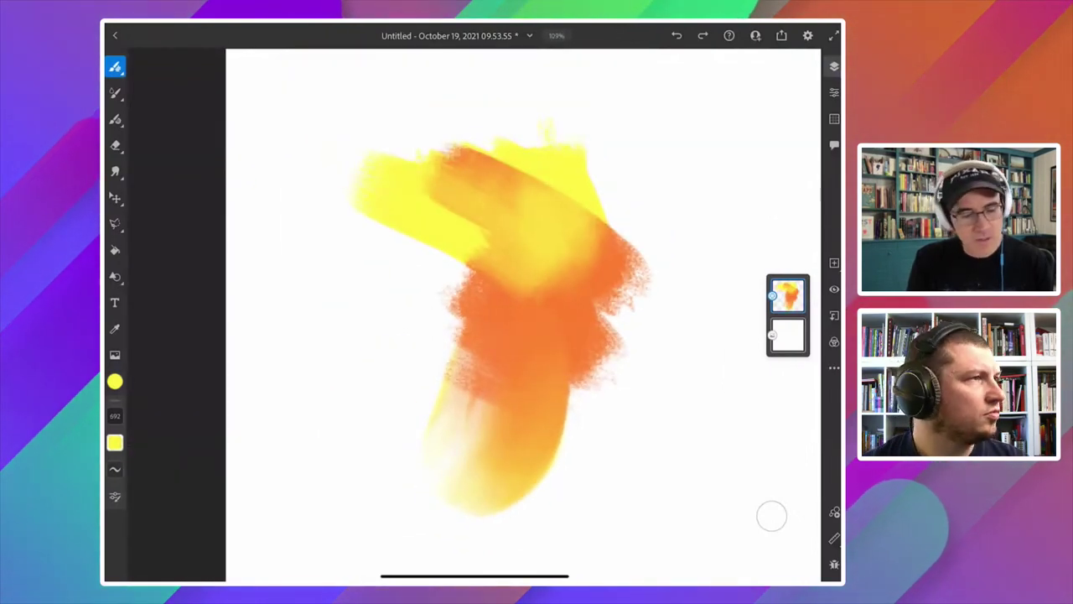
Add a red stroke left of the orange and blend yellow into it.
click(114, 382)
drag(224, 327, 253, 359)
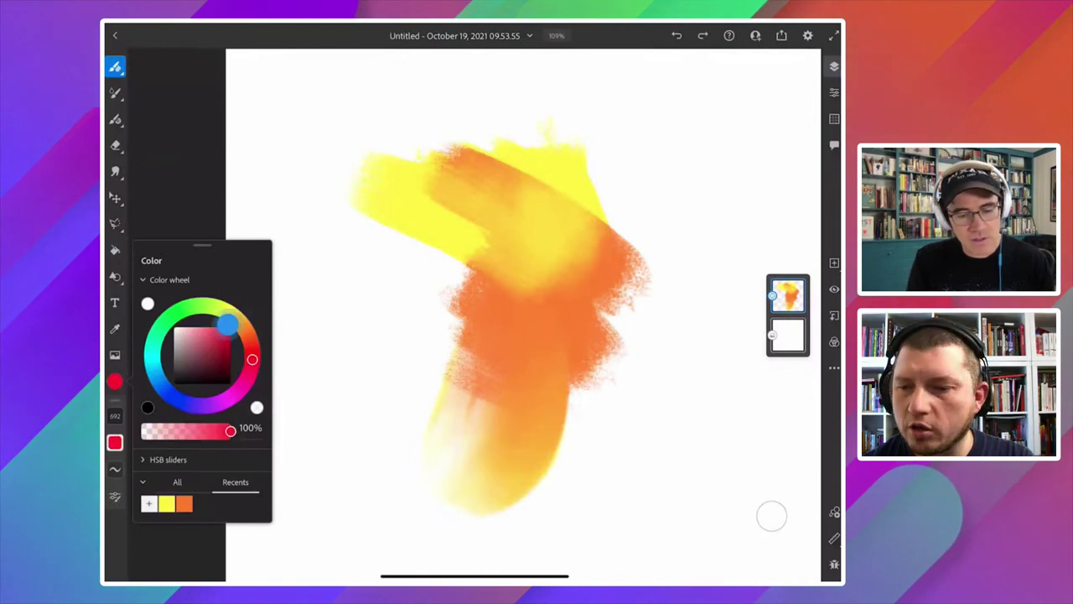
mouse_move(347, 283)
mouse_down()
mouse_move(347, 311)
mouse_move(363, 326)
mouse_up()
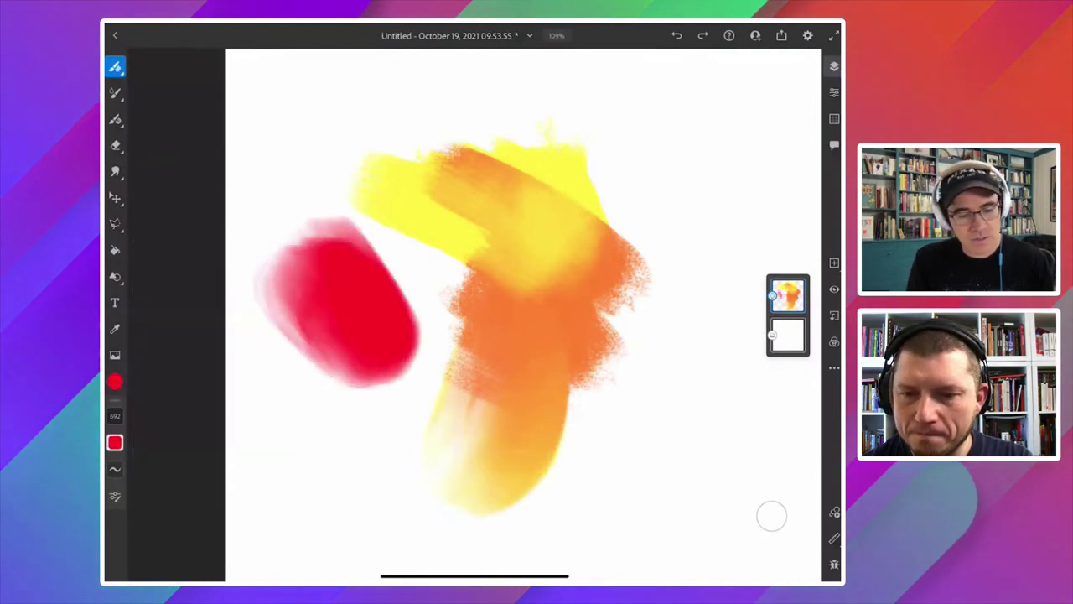
click(115, 381)
click(188, 497)
mouse_move(369, 419)
mouse_down()
mouse_move(353, 348)
mouse_move(335, 393)
mouse_move(335, 486)
mouse_up()
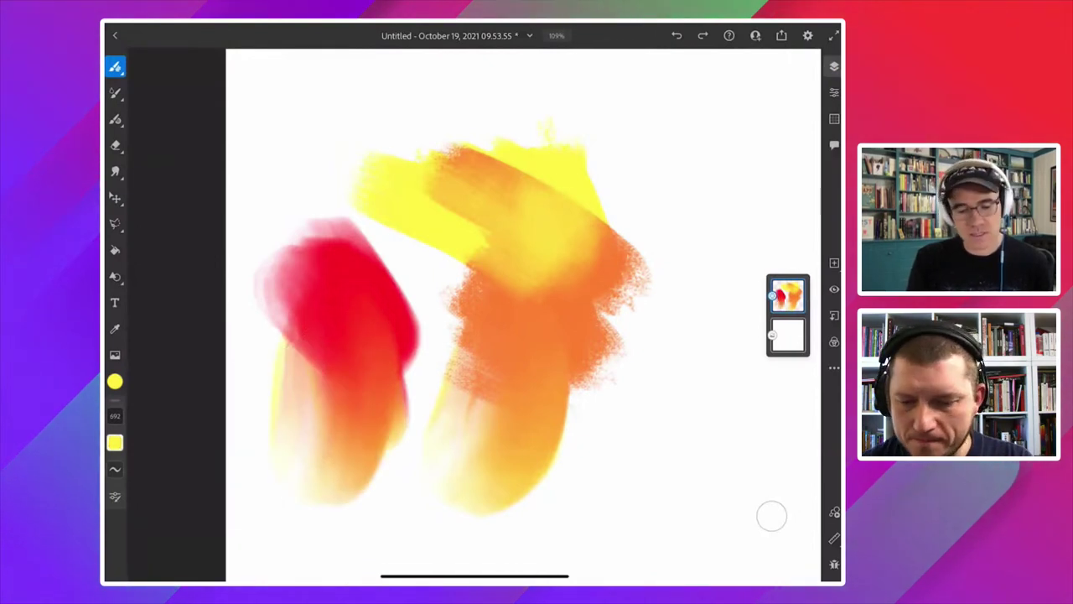
scroll(338, 383, up, 5)
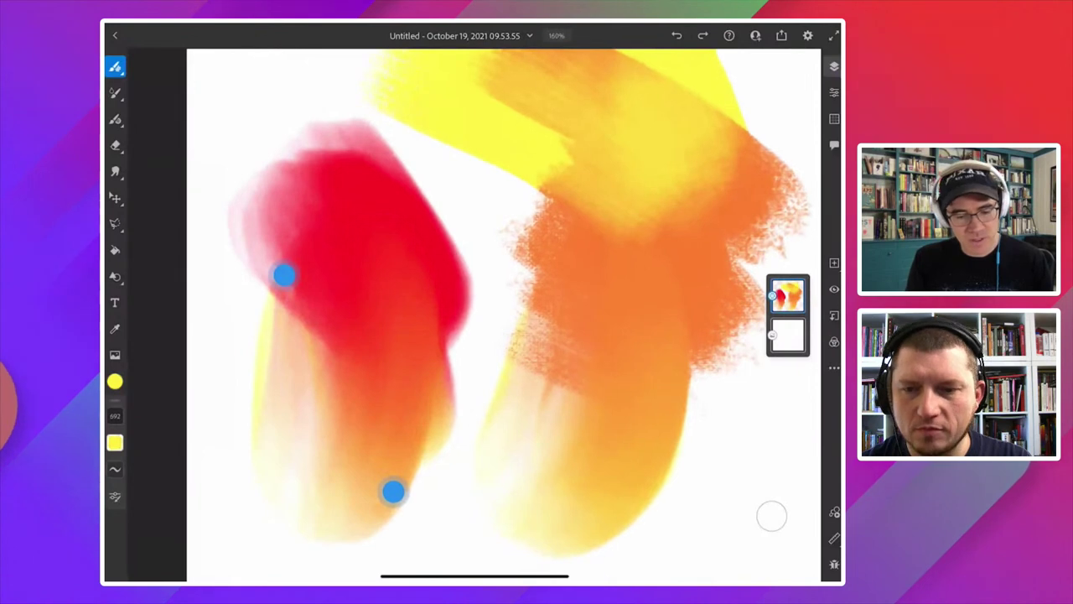
scroll(335, 380, down, 3)
scroll(335, 382, down, 5)
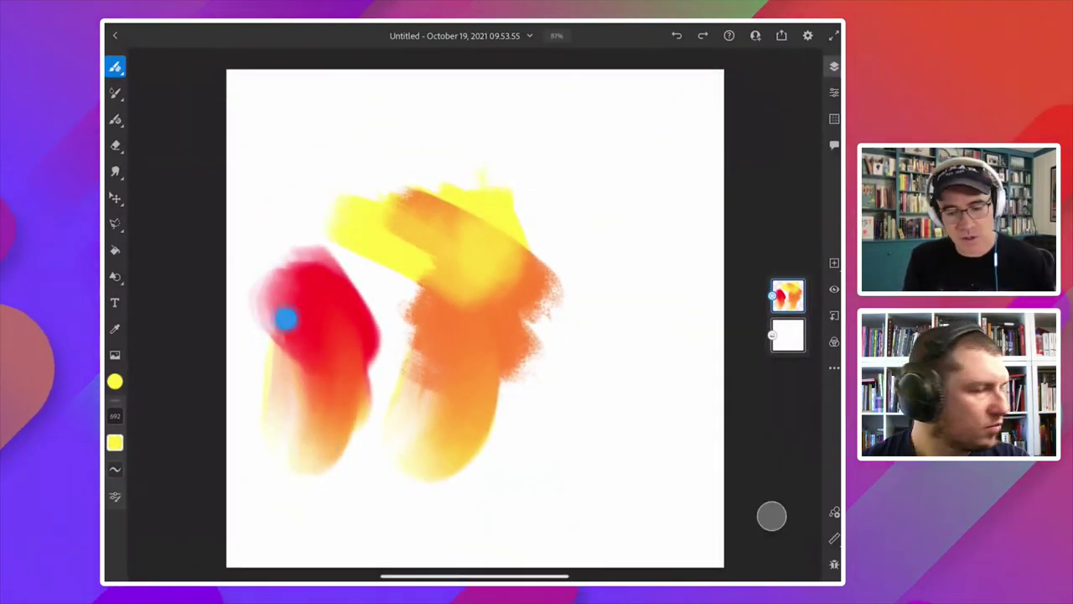
scroll(279, 388, up, 3)
scroll(279, 388, up, 2)
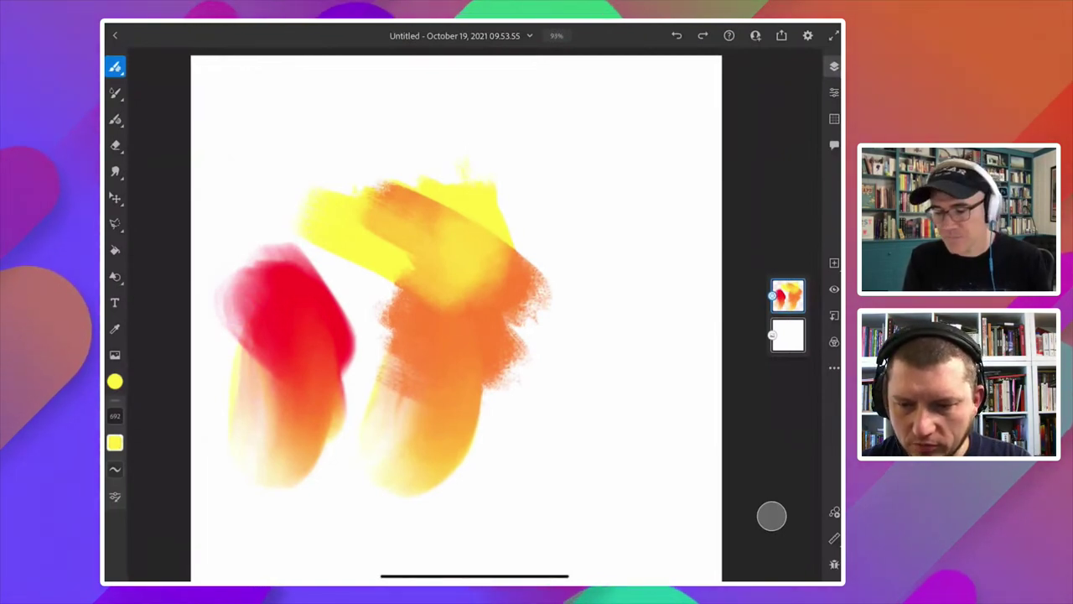
Switch to the Oil live brushes and paint a thin yellow stroke on the orange.
click(115, 93)
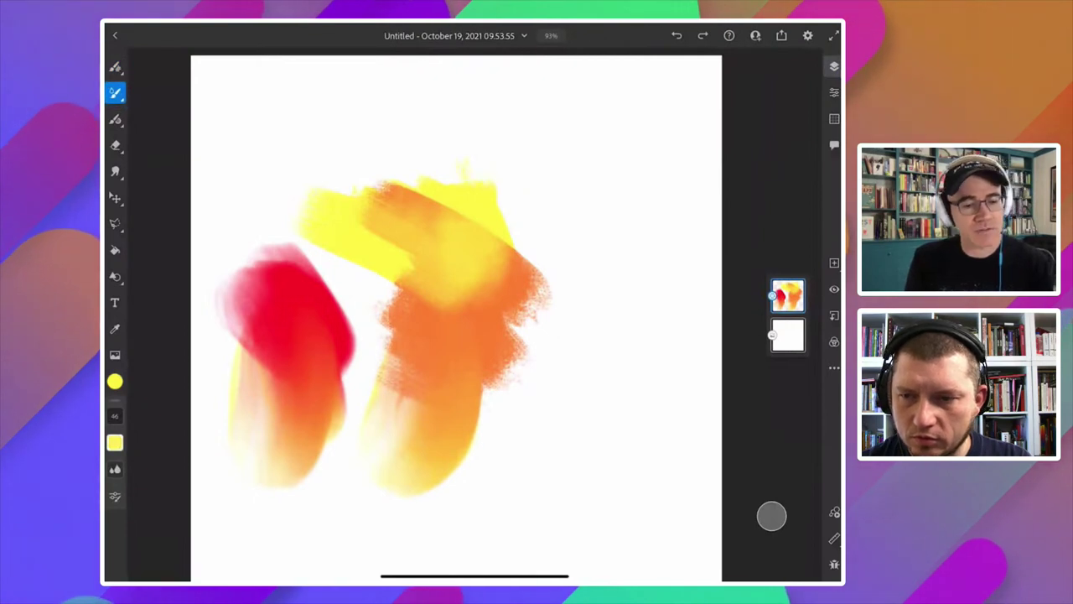
click(115, 92)
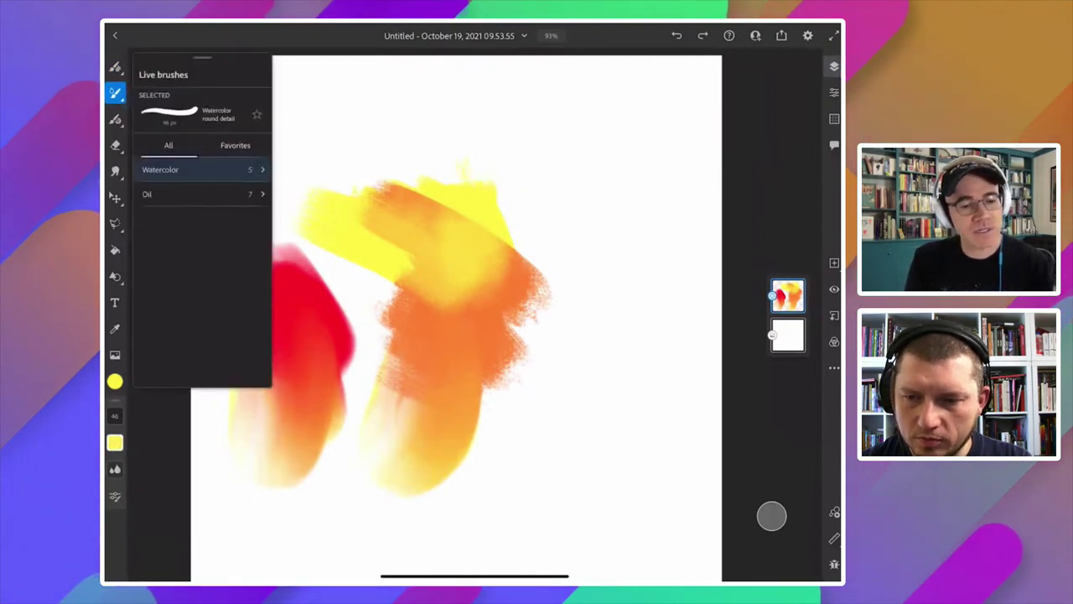
click(161, 194)
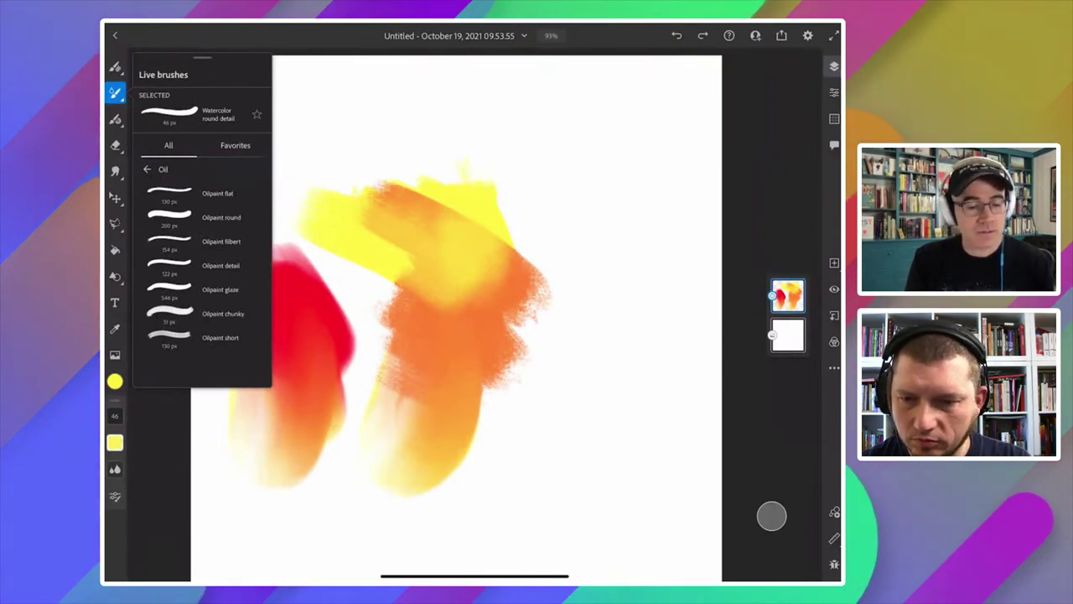
drag(454, 335, 512, 396)
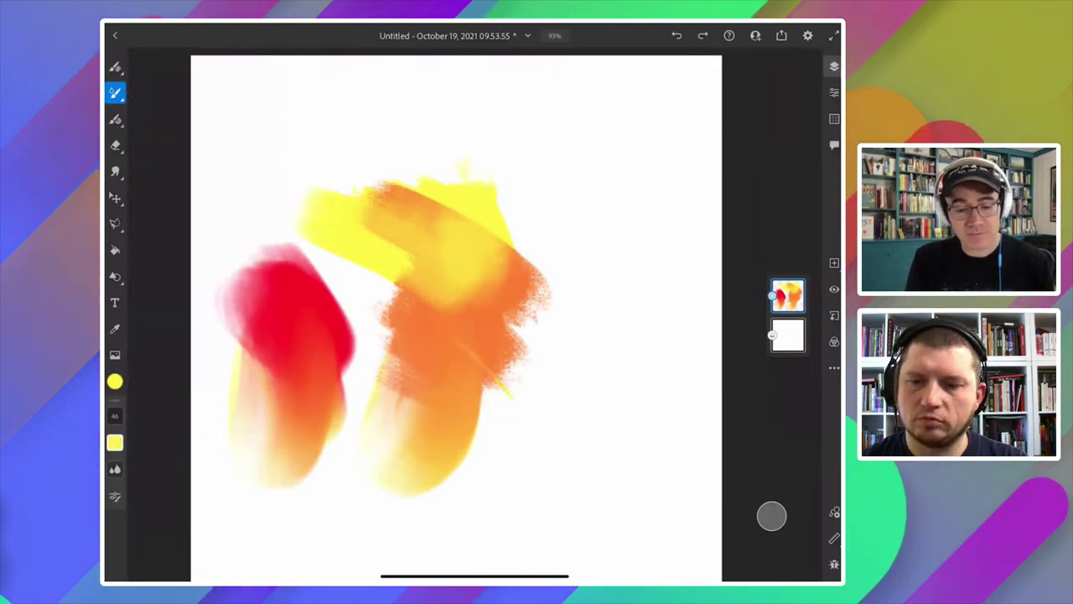
Paint Oilpaint chunky strokes at size 164 through the red and orange areas.
click(119, 97)
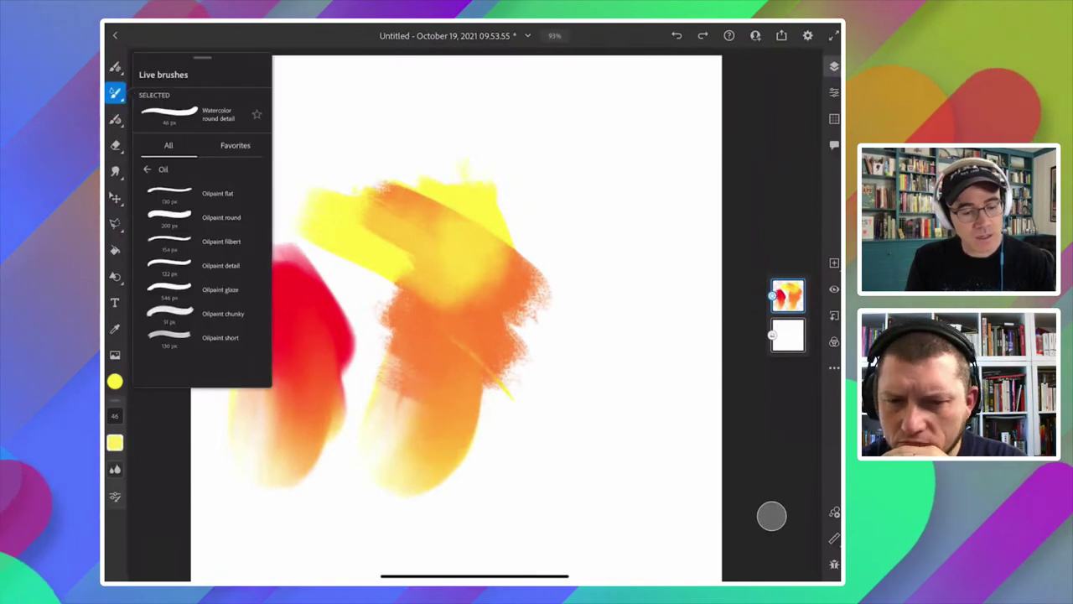
click(223, 314)
drag(115, 411, 115, 377)
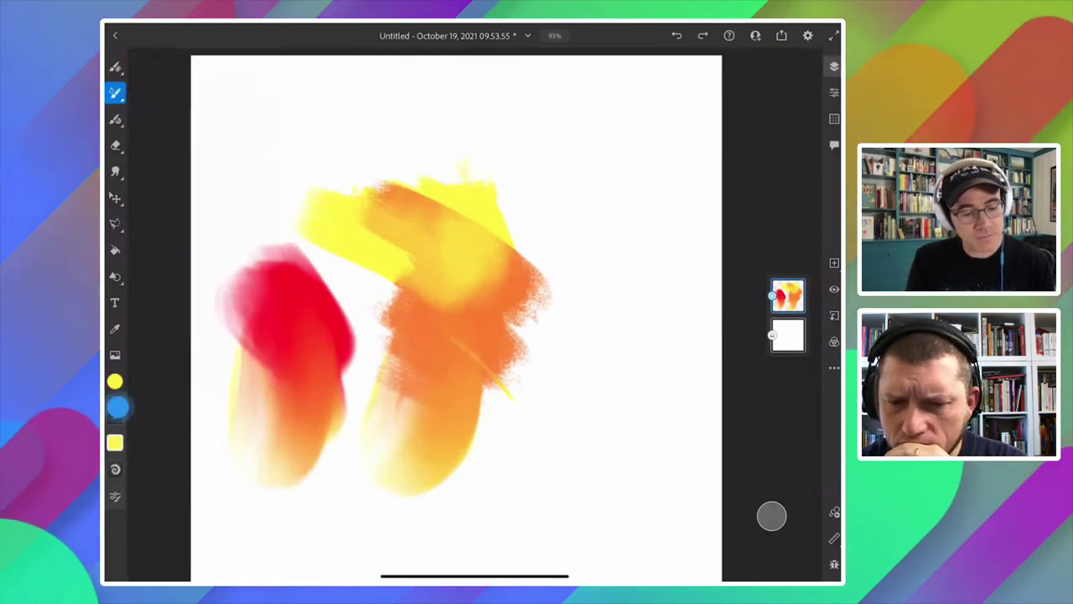
drag(283, 291, 436, 393)
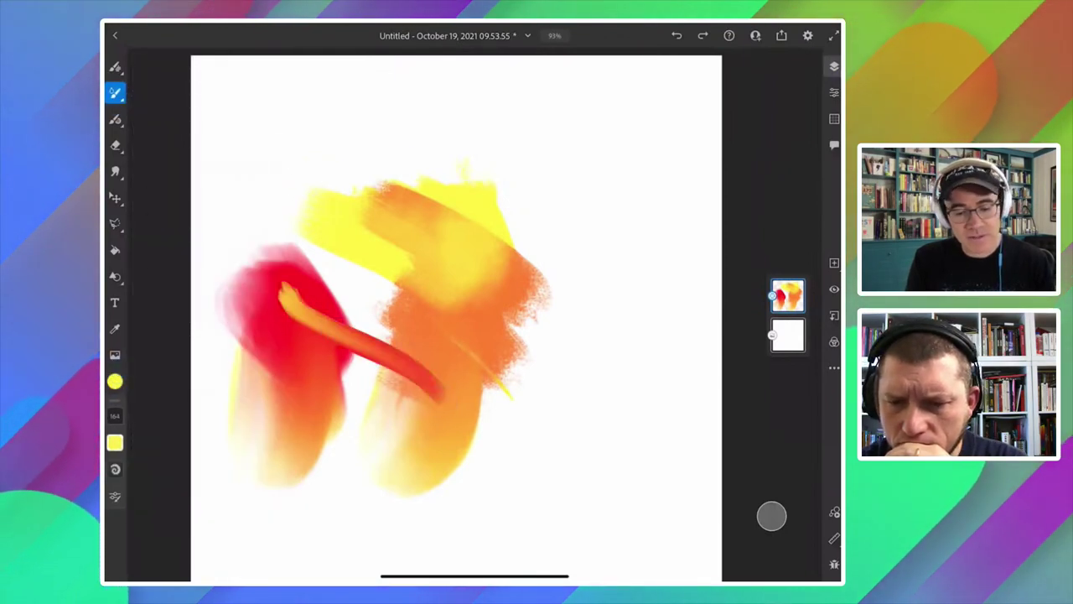
drag(444, 297, 432, 451)
scroll(419, 360, up, 5)
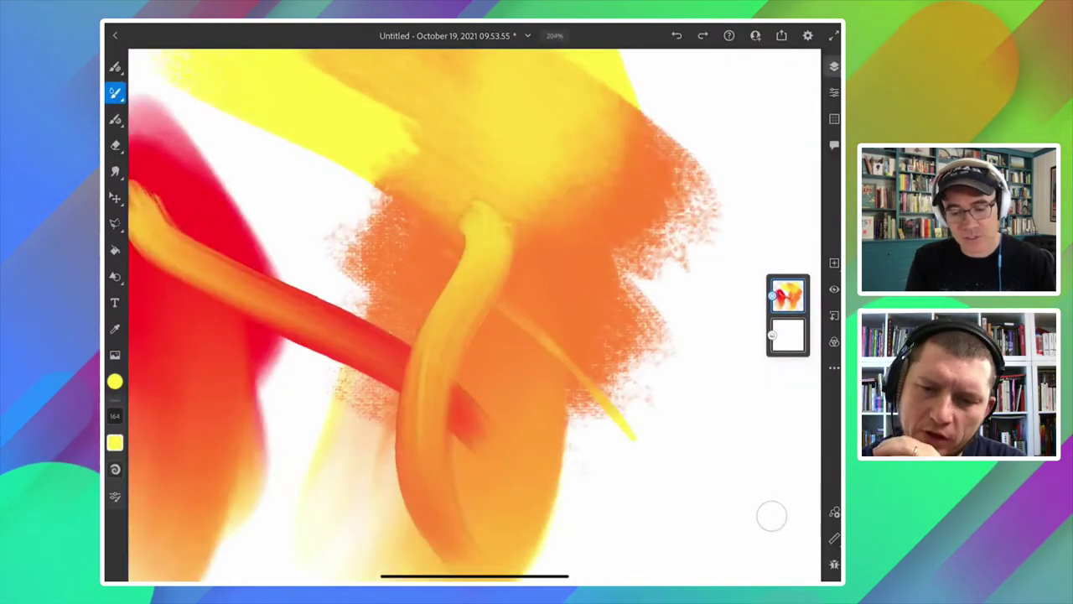
Smear the yellow strokes across the red bar and blend them into the orange.
drag(507, 285, 407, 402)
drag(482, 241, 350, 422)
scroll(343, 377, down, 5)
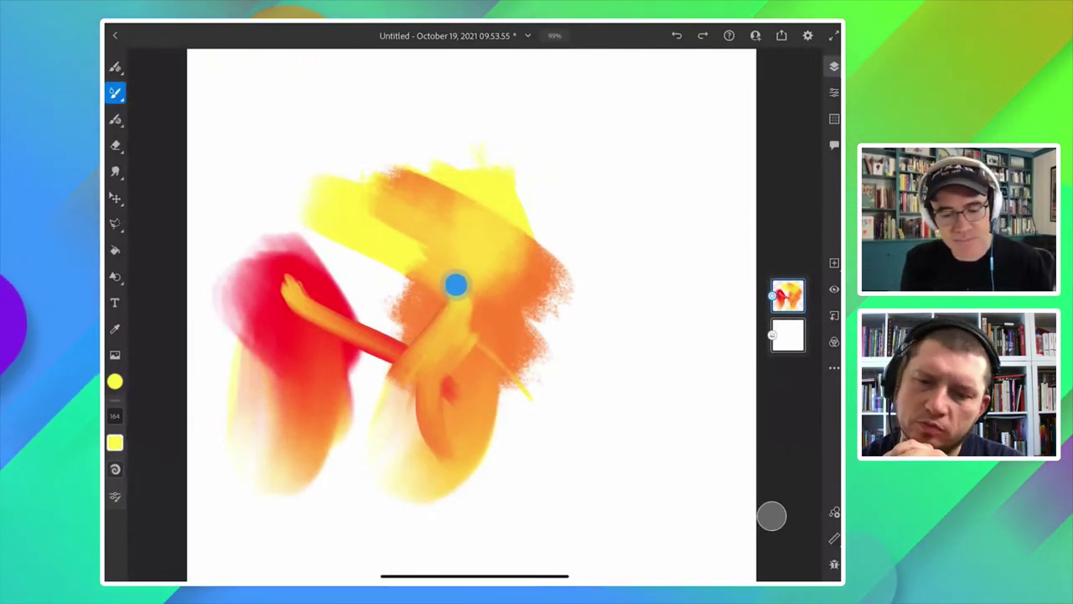
drag(455, 285, 577, 294)
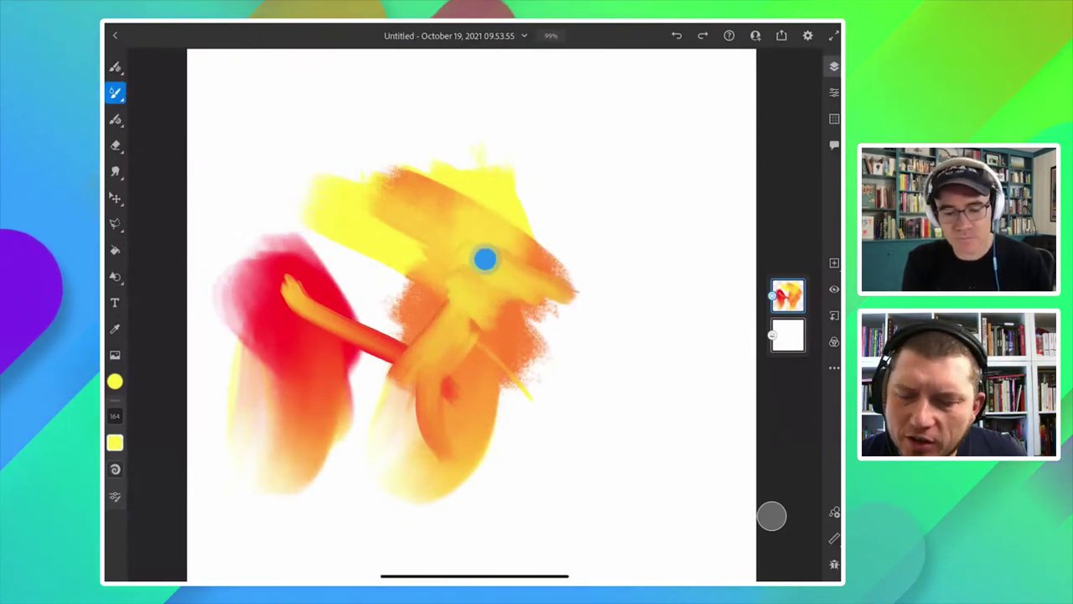
mouse_move(485, 260)
mouse_down()
mouse_move(428, 273)
mouse_move(438, 254)
mouse_move(402, 311)
mouse_up()
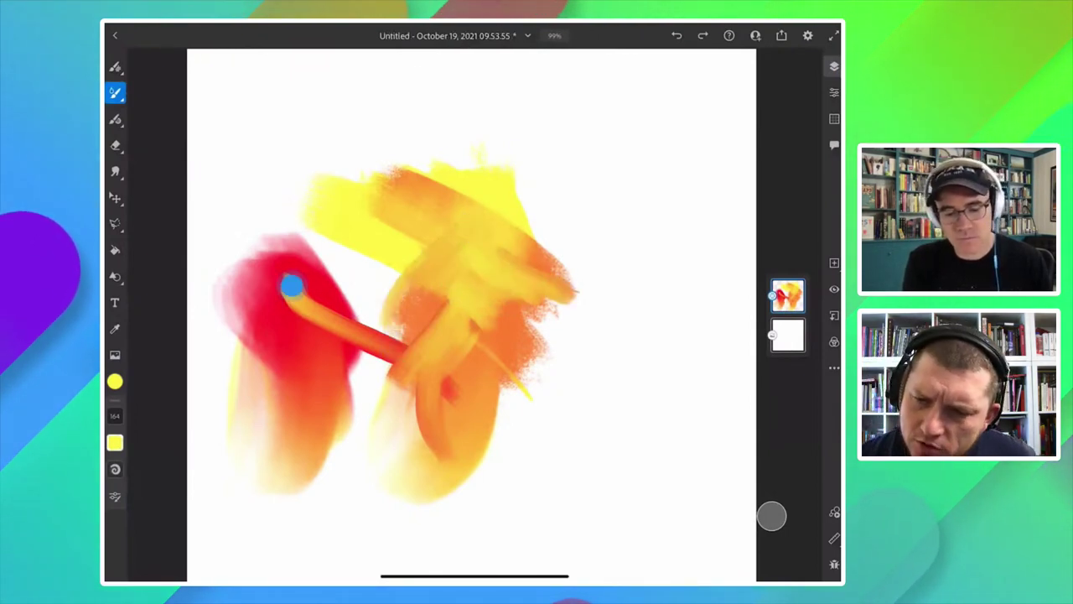
scroll(292, 286, down, 2)
Clear the painted layer and keep the Softy mixer pixel brush selected.
click(834, 368)
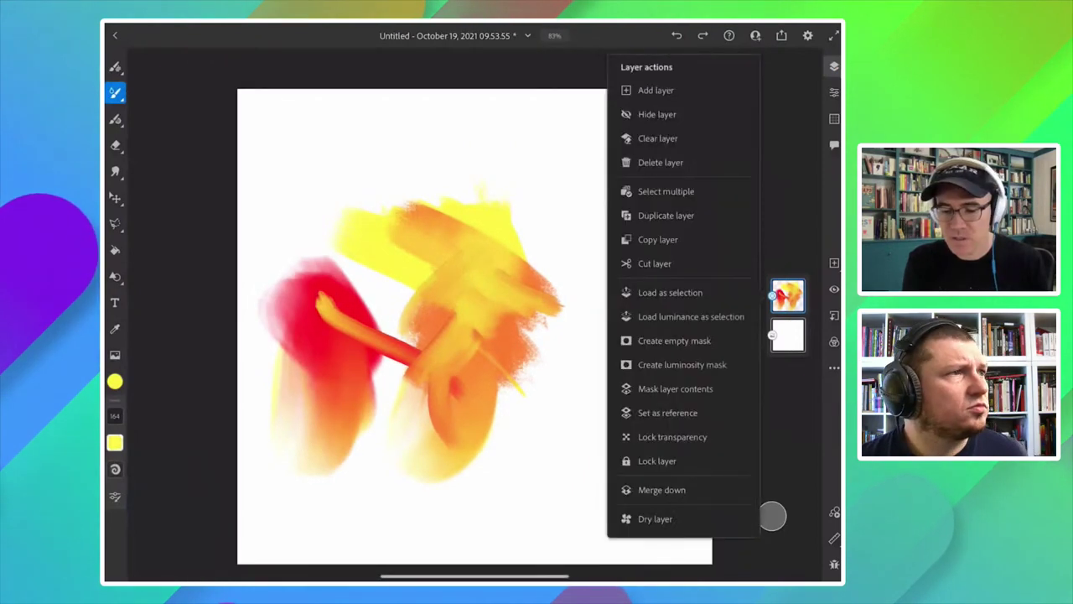
click(645, 137)
click(119, 376)
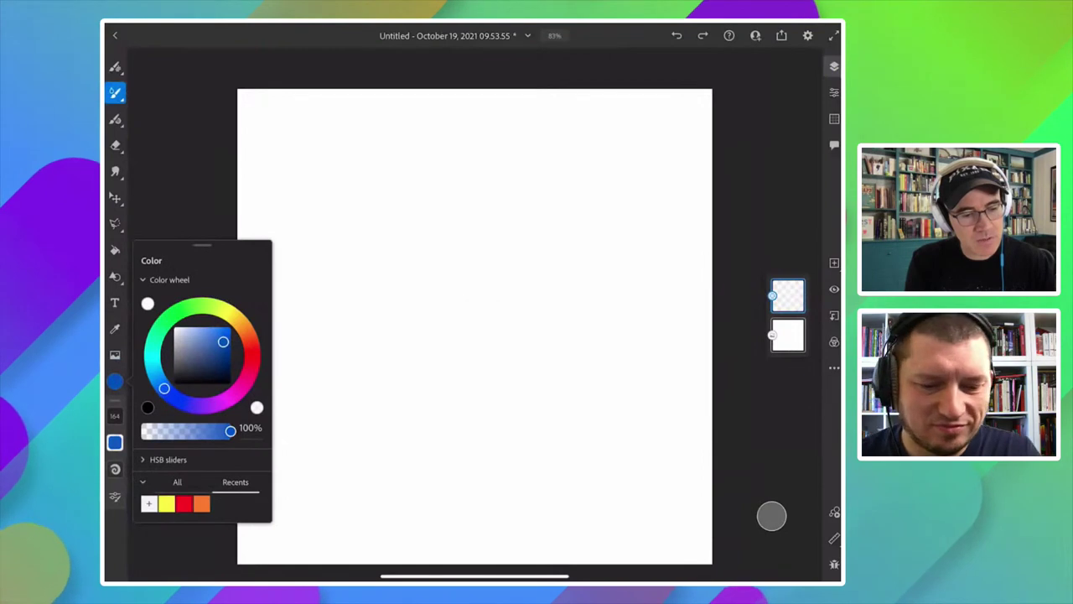
click(116, 67)
click(116, 67)
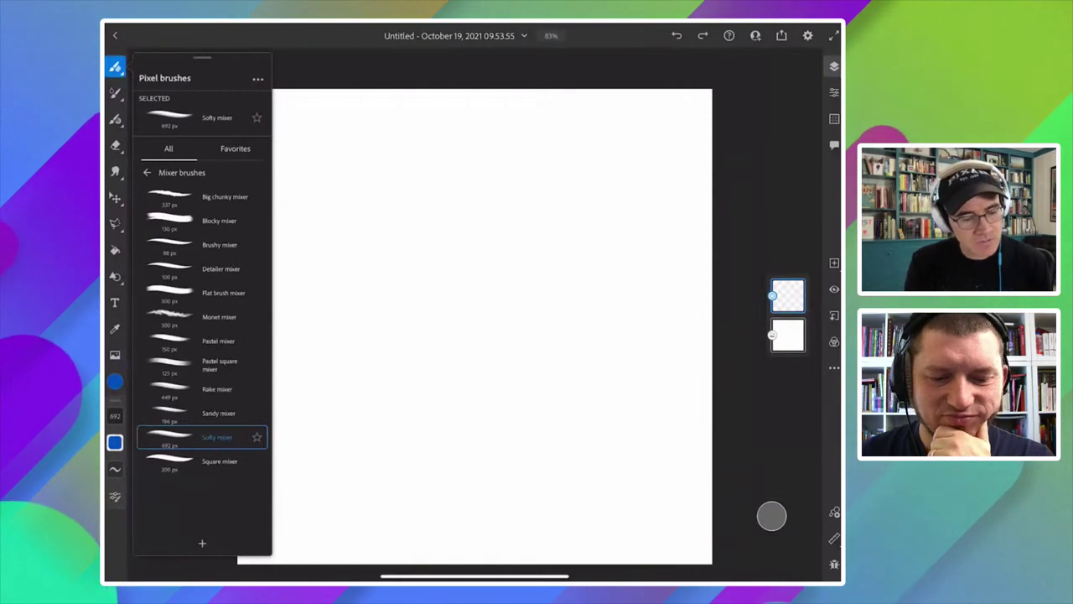
click(252, 403)
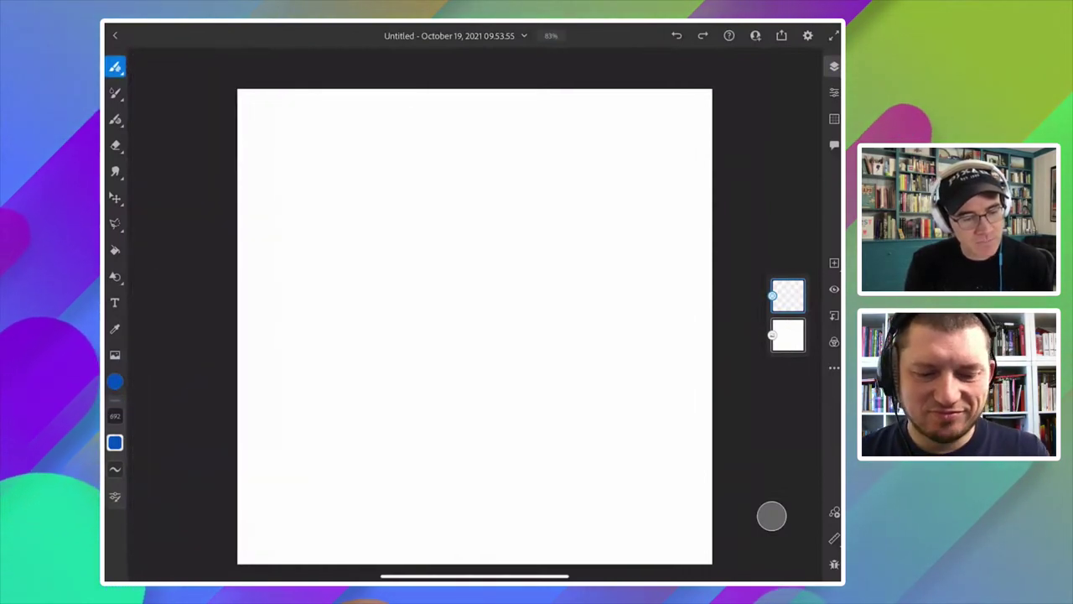
Mix a deep teal and paint a watercolour blob in the canvas centre.
click(115, 382)
drag(220, 344, 216, 327)
mouse_move(155, 369)
mouse_down()
mouse_move(151, 332)
mouse_move(152, 362)
mouse_up()
drag(215, 327, 218, 343)
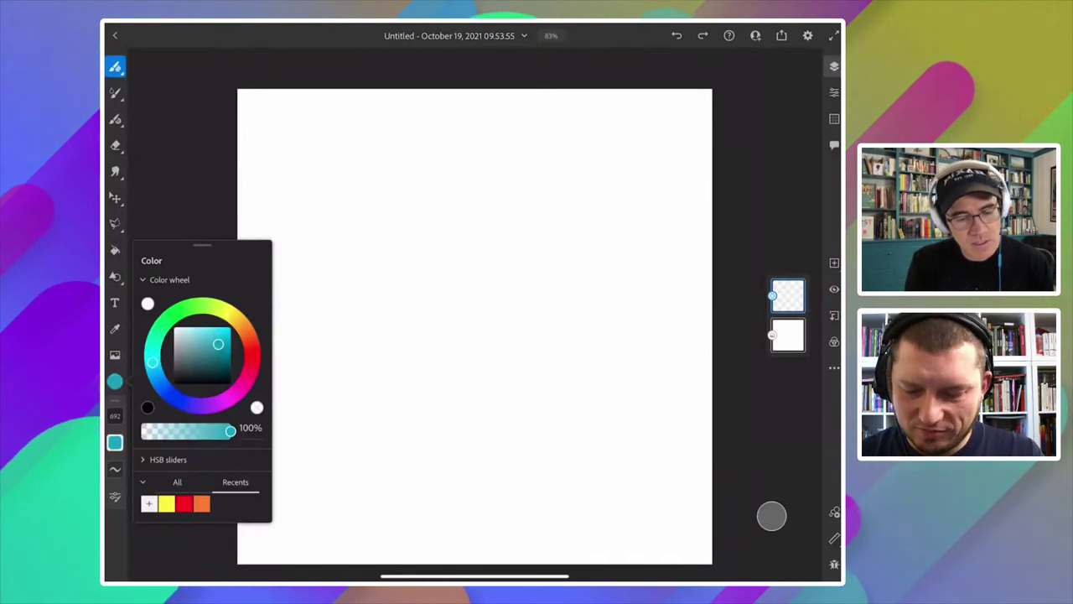
click(256, 470)
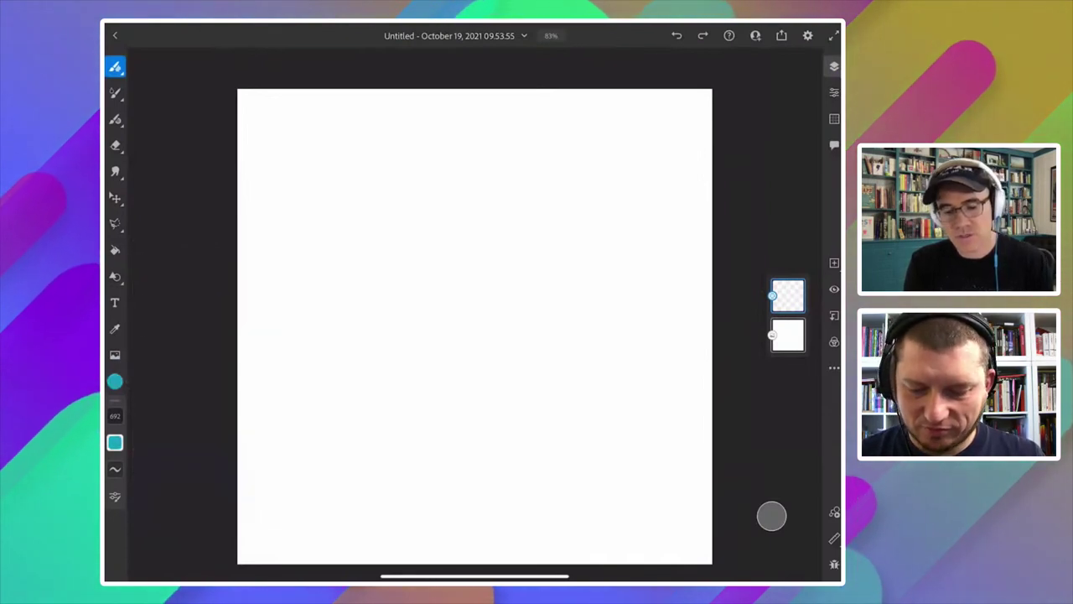
mouse_move(503, 239)
mouse_down()
mouse_move(419, 293)
mouse_move(439, 249)
mouse_move(494, 288)
mouse_move(444, 295)
mouse_move(457, 403)
mouse_up()
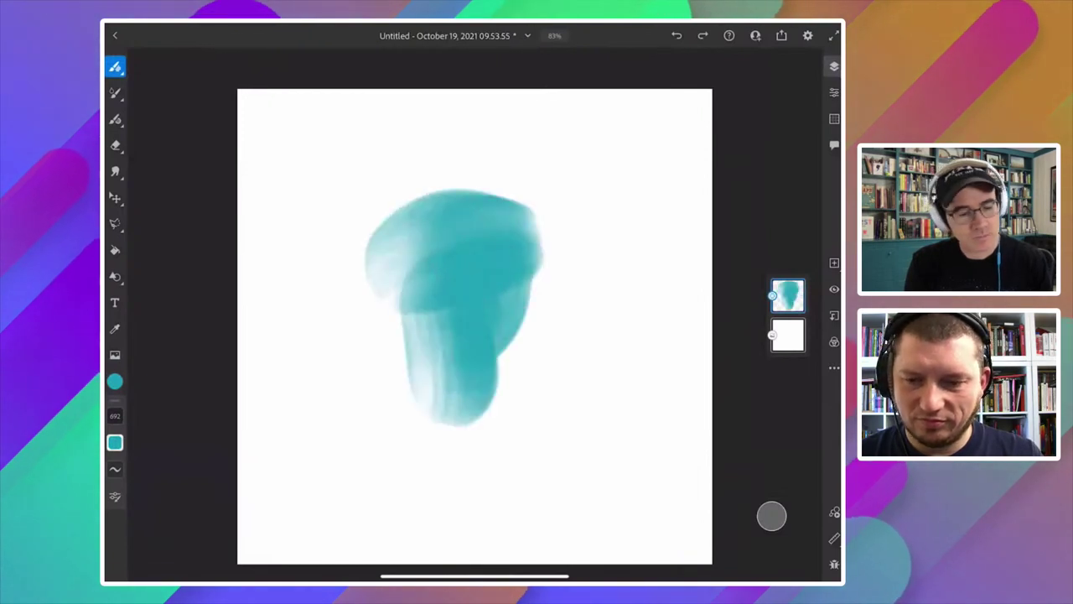
Paint yellow-green strokes along the teal blob's right and left sides.
click(115, 382)
click(186, 503)
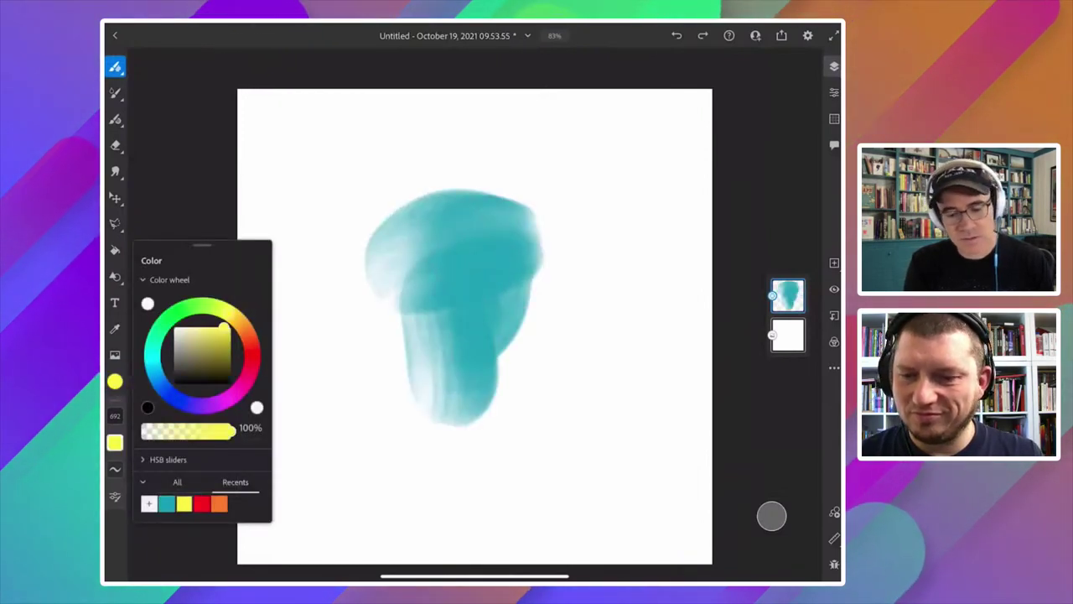
mouse_move(532, 314)
mouse_down()
mouse_move(503, 335)
mouse_move(524, 364)
mouse_up()
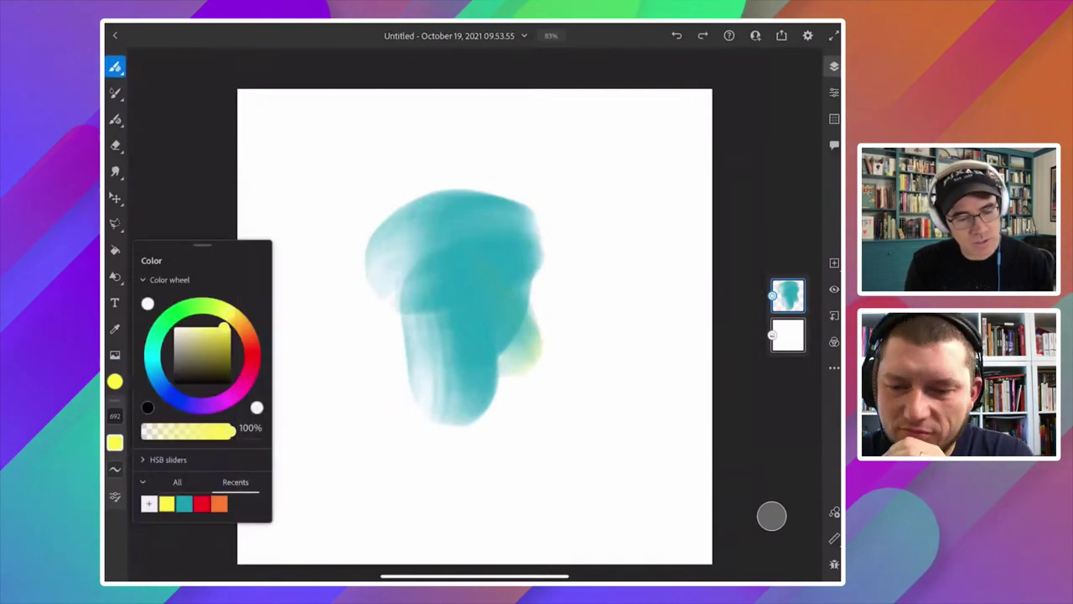
drag(225, 327, 217, 327)
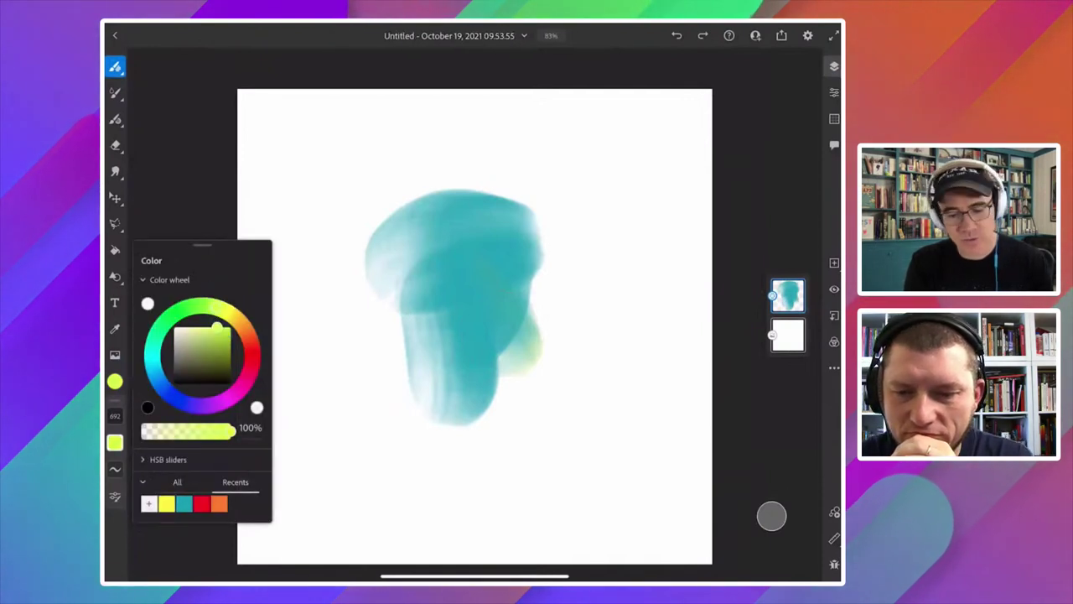
click(479, 287)
mouse_move(479, 288)
mouse_down()
mouse_move(486, 364)
mouse_move(496, 363)
mouse_move(471, 322)
mouse_move(467, 405)
mouse_move(390, 460)
mouse_up()
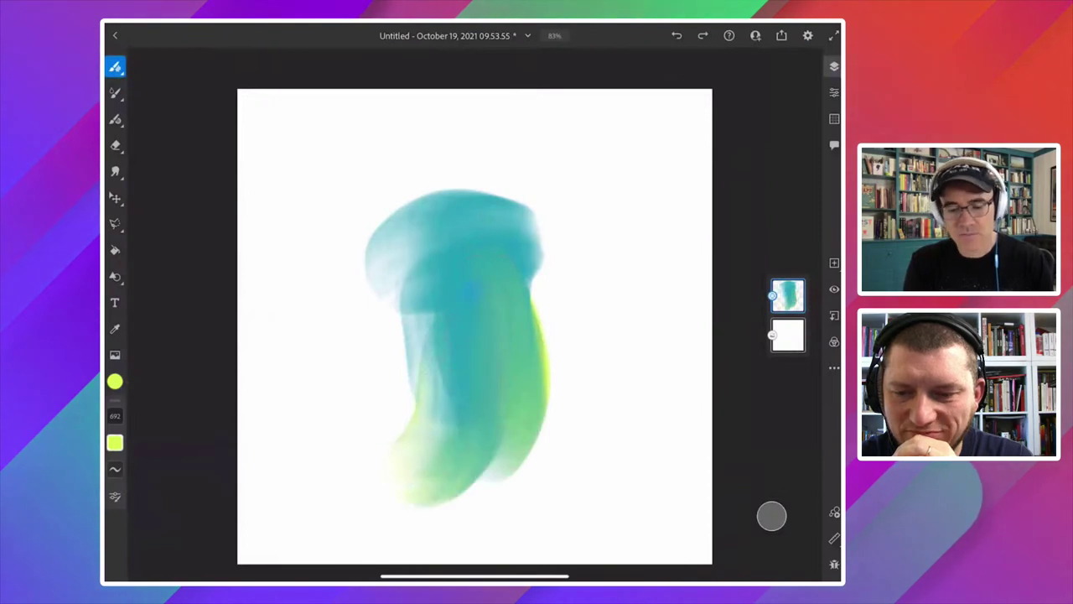
drag(503, 268, 433, 256)
drag(402, 218, 361, 352)
drag(369, 285, 403, 368)
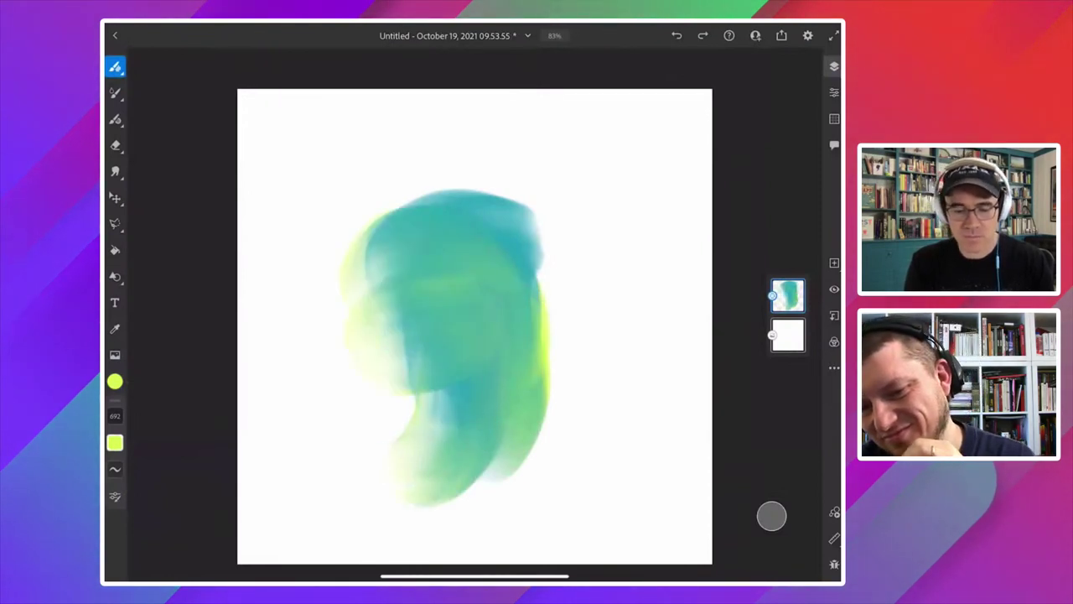
mouse_move(503, 356)
mouse_down()
mouse_move(407, 240)
mouse_move(369, 159)
mouse_up()
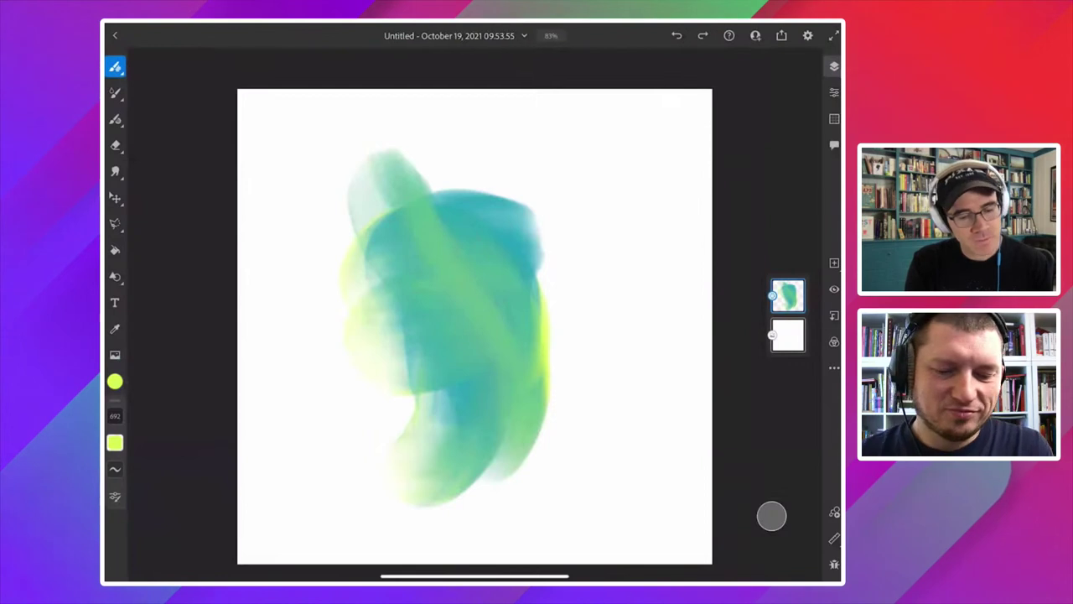
Set the paint colour to dark blue and the brush size to 190.
click(115, 382)
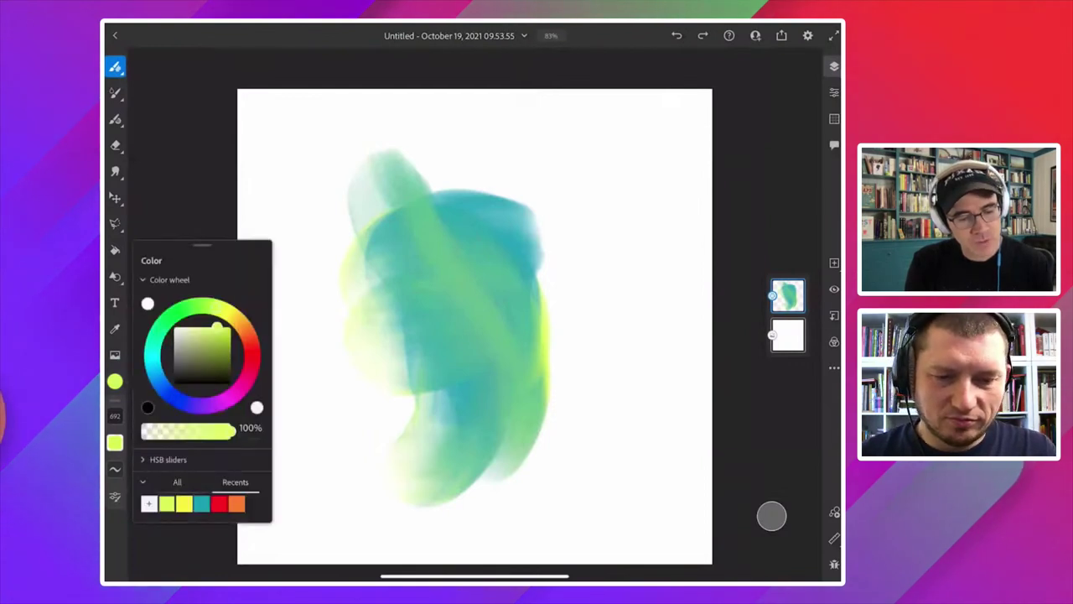
click(151, 382)
drag(220, 336, 230, 359)
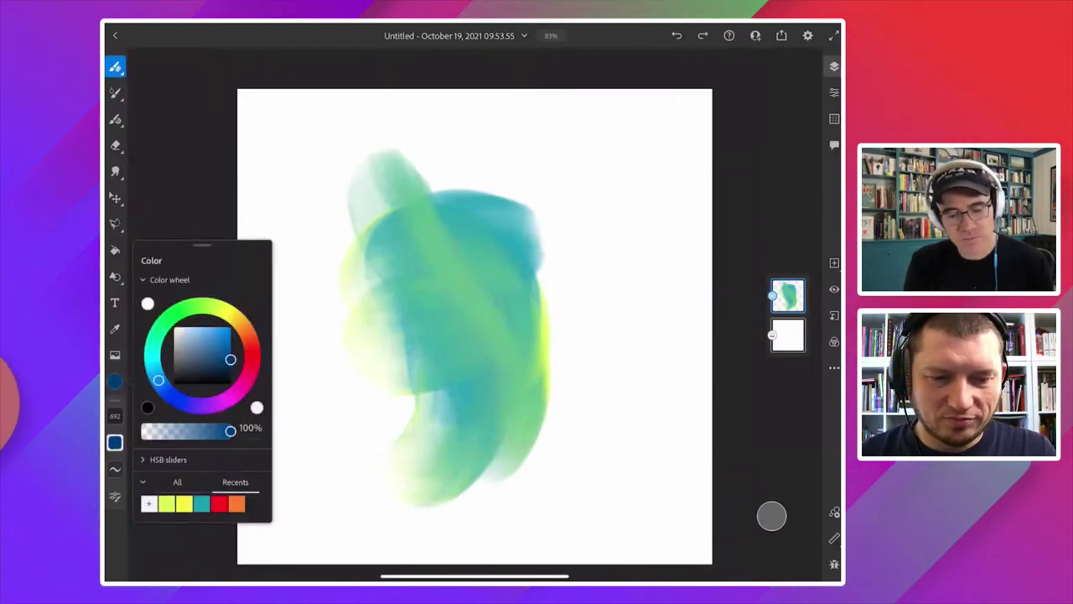
click(429, 314)
drag(115, 412, 115, 436)
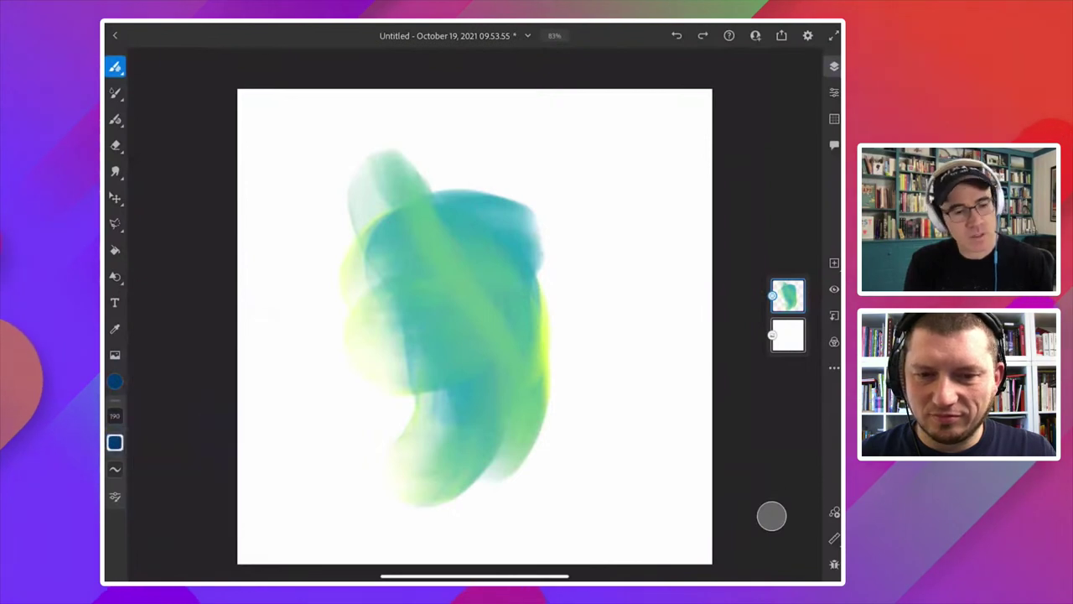
click(115, 66)
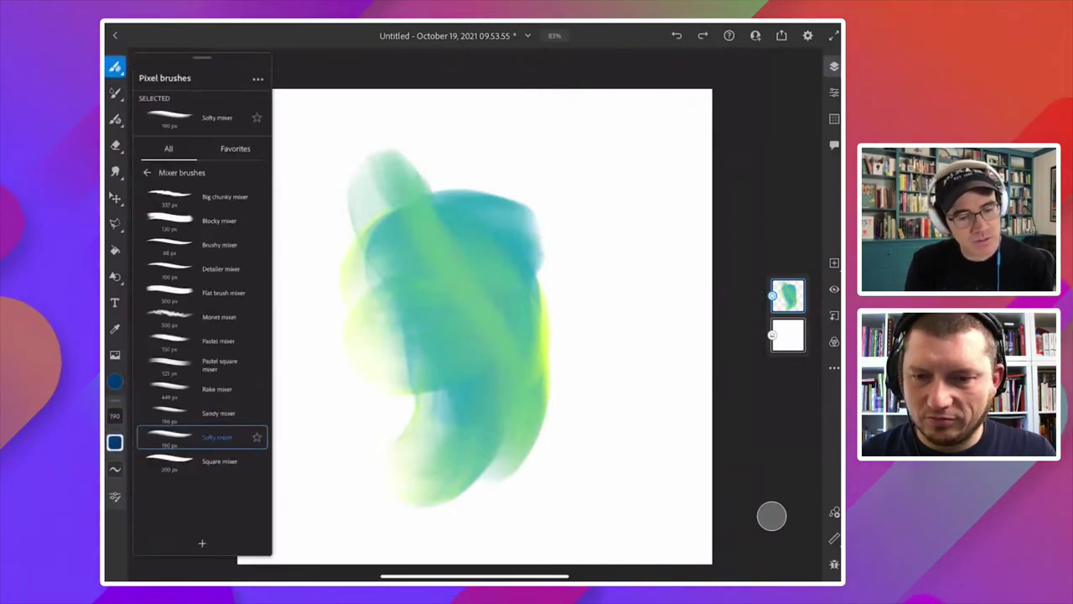
Paint a dark textured Monet mixer smear across the blob's middle.
click(218, 317)
click(115, 66)
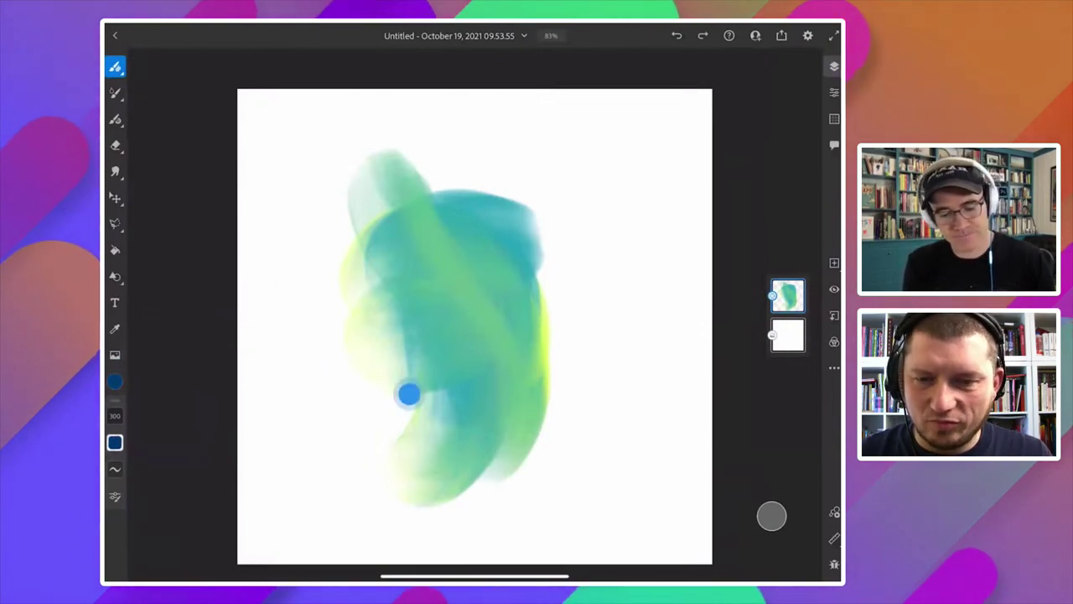
mouse_move(407, 391)
mouse_down()
mouse_move(468, 292)
mouse_move(572, 295)
mouse_up()
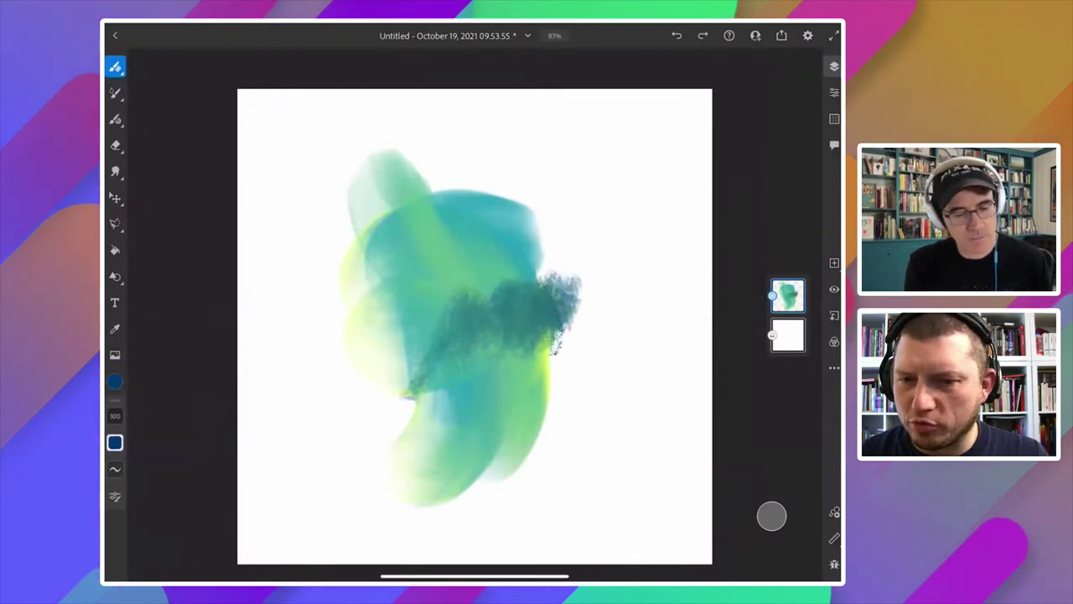
drag(527, 337, 564, 392)
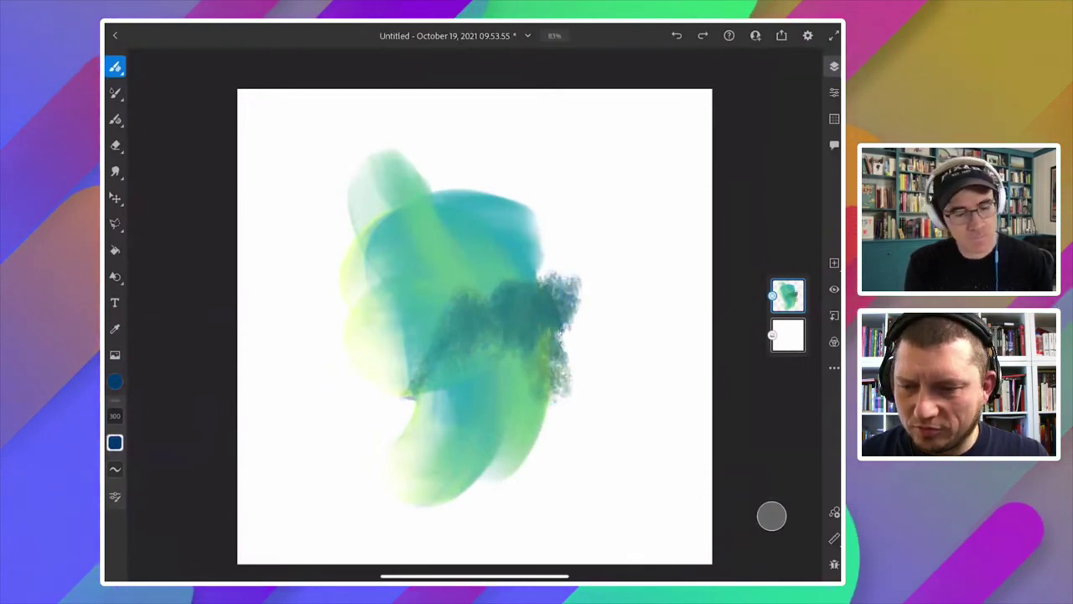
Paint yellow-green over the blob's centre, top and left at brush size 800.
click(115, 442)
click(183, 503)
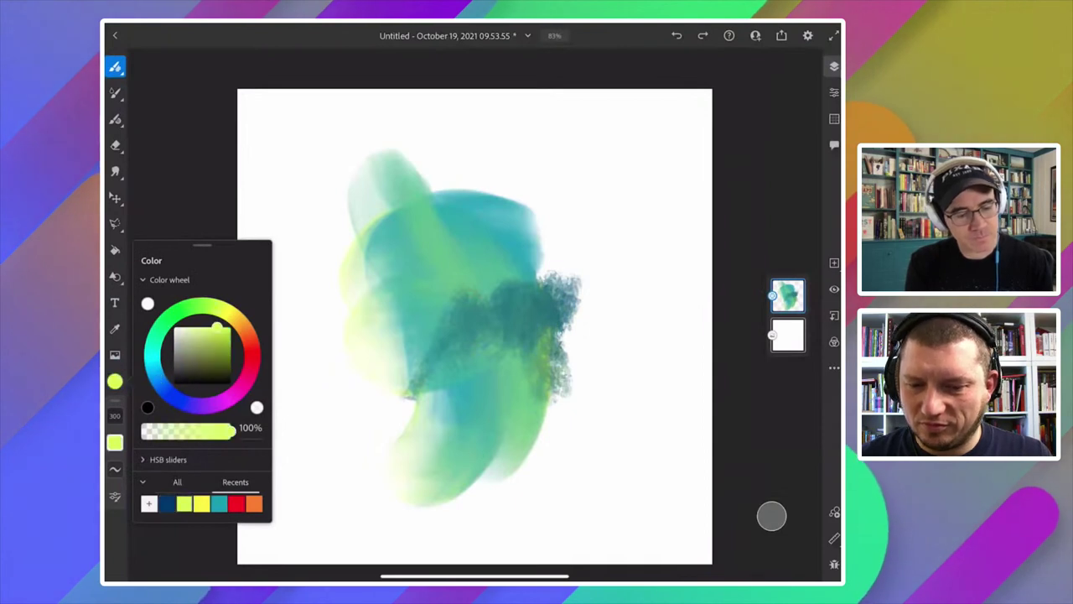
drag(115, 415, 115, 394)
mouse_move(494, 283)
mouse_down()
mouse_move(498, 376)
mouse_move(458, 388)
mouse_move(470, 319)
mouse_up()
mouse_move(469, 252)
mouse_down()
mouse_move(483, 206)
mouse_move(495, 235)
mouse_up()
drag(352, 268, 364, 285)
scroll(401, 365, down, 2)
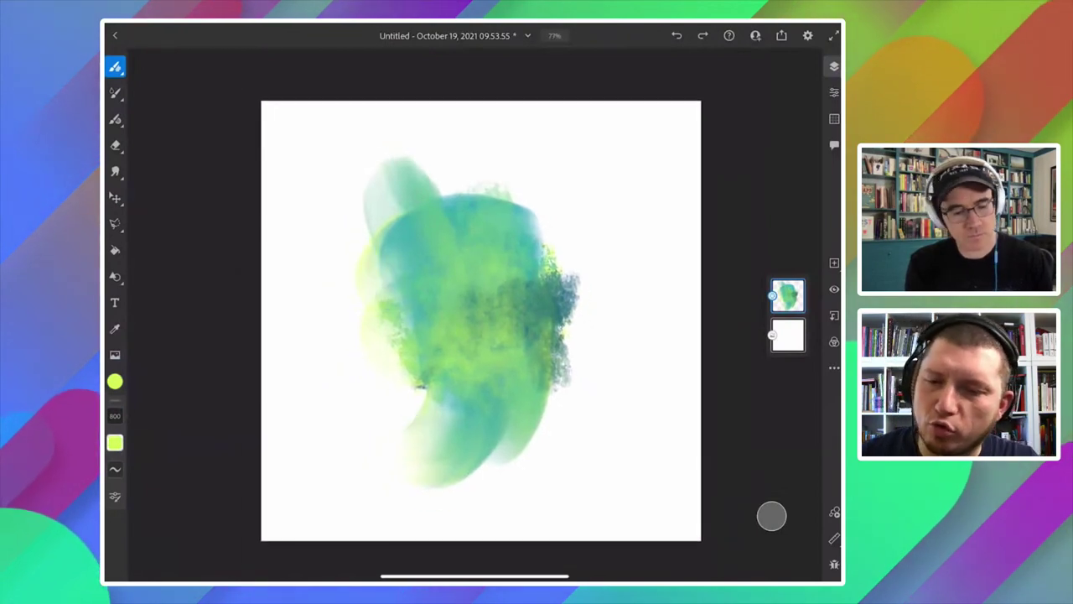
Brush vivid blue down the blob's centre and upper right with a smaller brush.
click(114, 382)
click(184, 503)
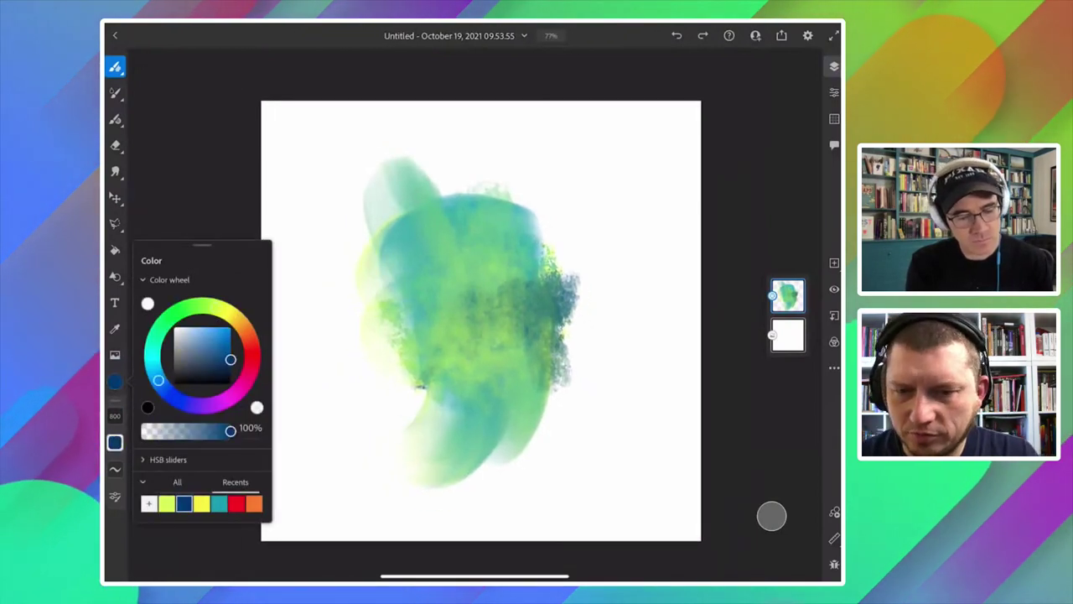
click(231, 332)
mouse_move(494, 227)
mouse_down()
mouse_move(479, 276)
mouse_move(462, 275)
mouse_move(482, 335)
mouse_up()
drag(115, 415, 117, 441)
drag(501, 254, 504, 308)
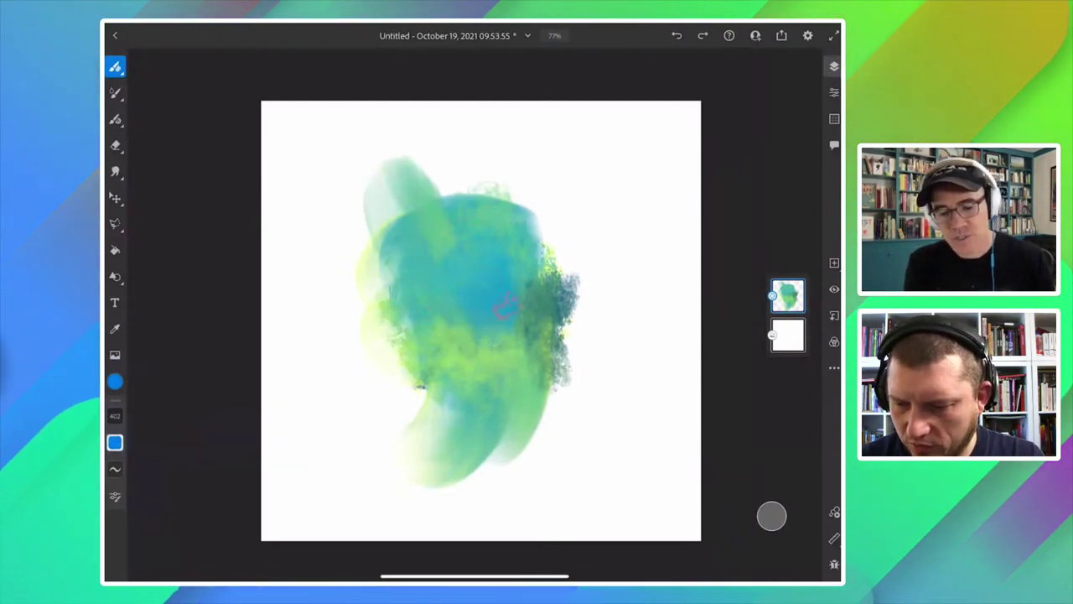
mouse_move(525, 251)
mouse_down()
mouse_move(541, 314)
mouse_move(521, 222)
mouse_move(533, 214)
mouse_up()
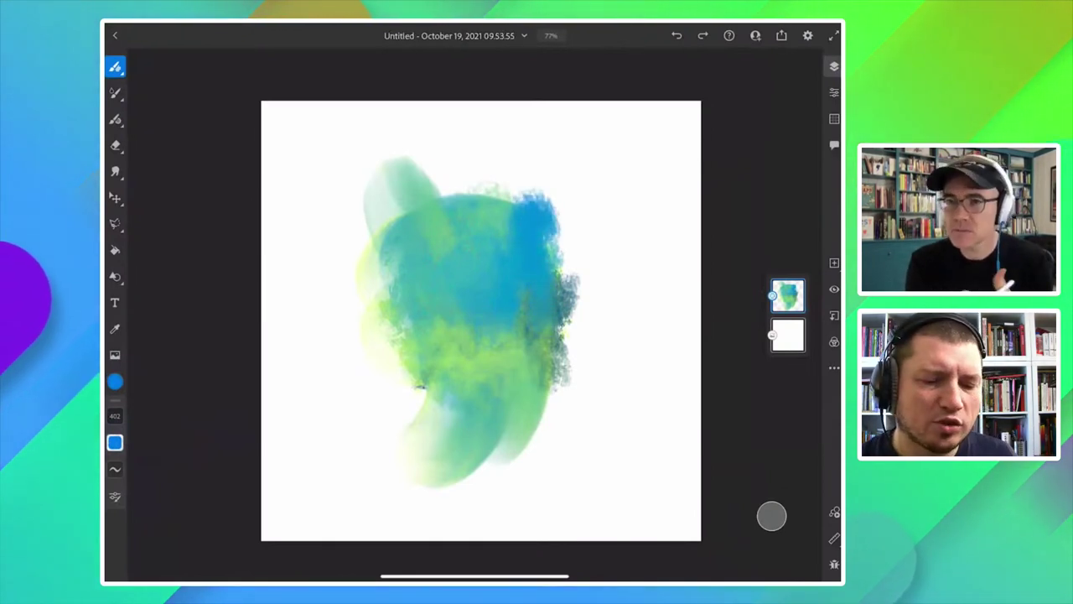
drag(468, 323, 472, 419)
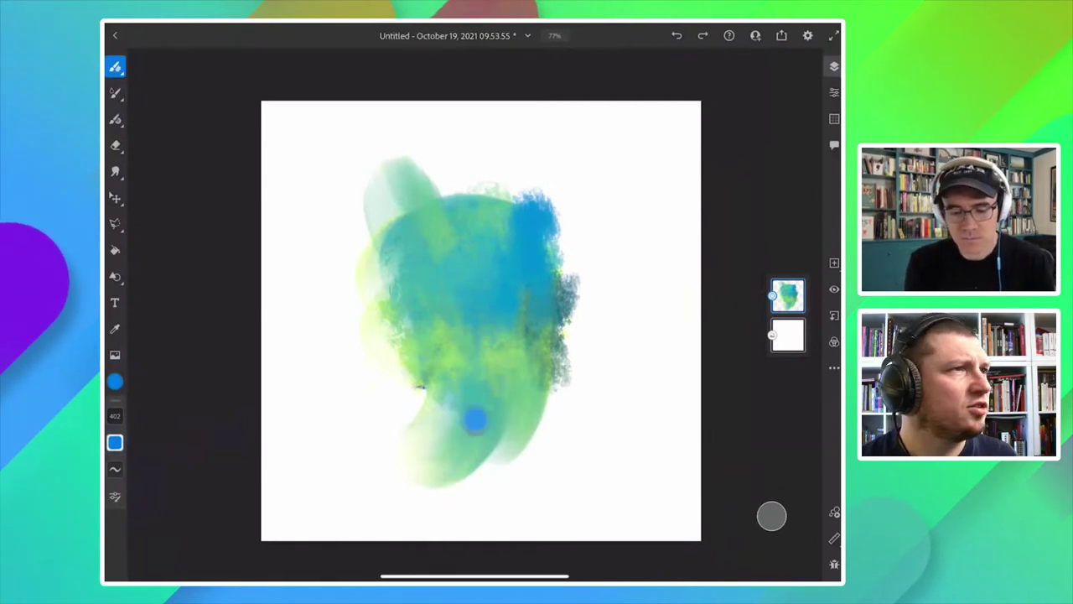
drag(466, 344, 470, 419)
Add light yellow-green patches in the blob's upper centre, partly covered with blue.
click(114, 381)
click(183, 494)
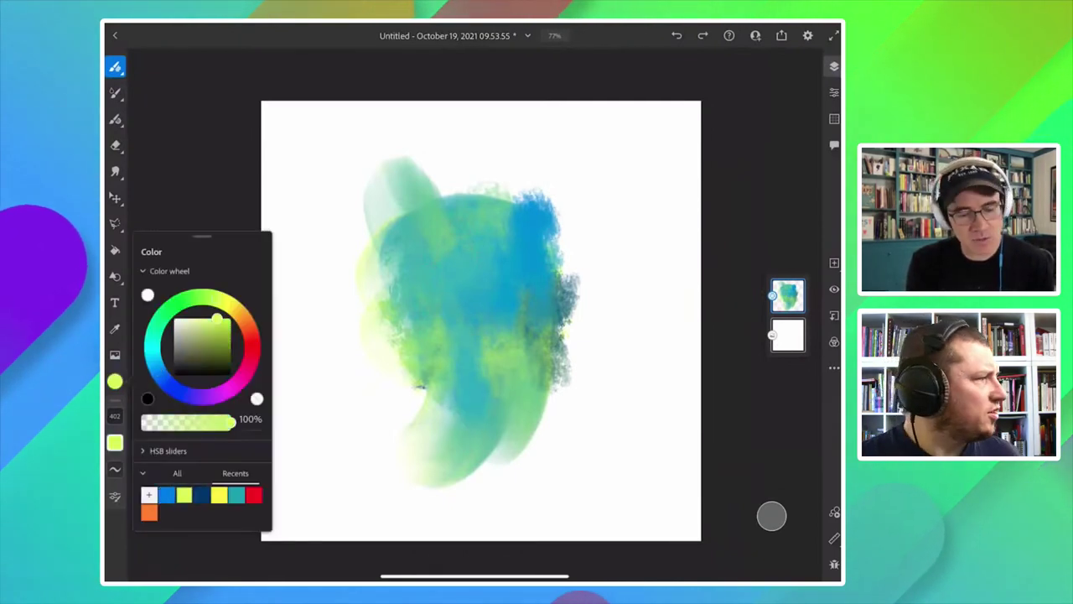
mouse_move(483, 293)
mouse_down()
mouse_move(482, 239)
mouse_move(511, 210)
mouse_up()
drag(503, 251, 512, 176)
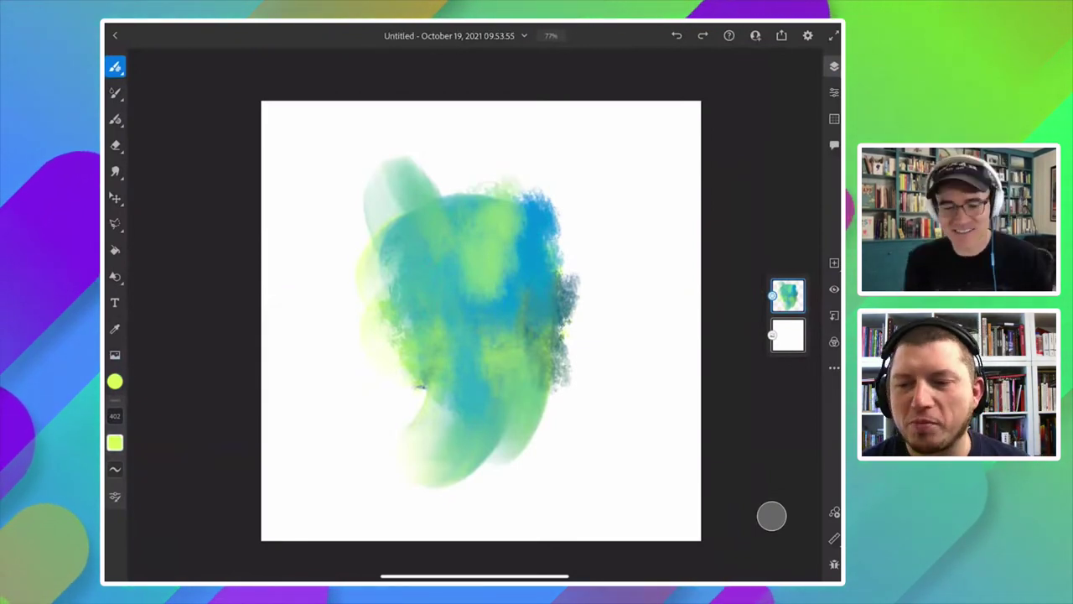
mouse_move(497, 255)
mouse_down()
mouse_move(470, 266)
mouse_move(431, 240)
mouse_up()
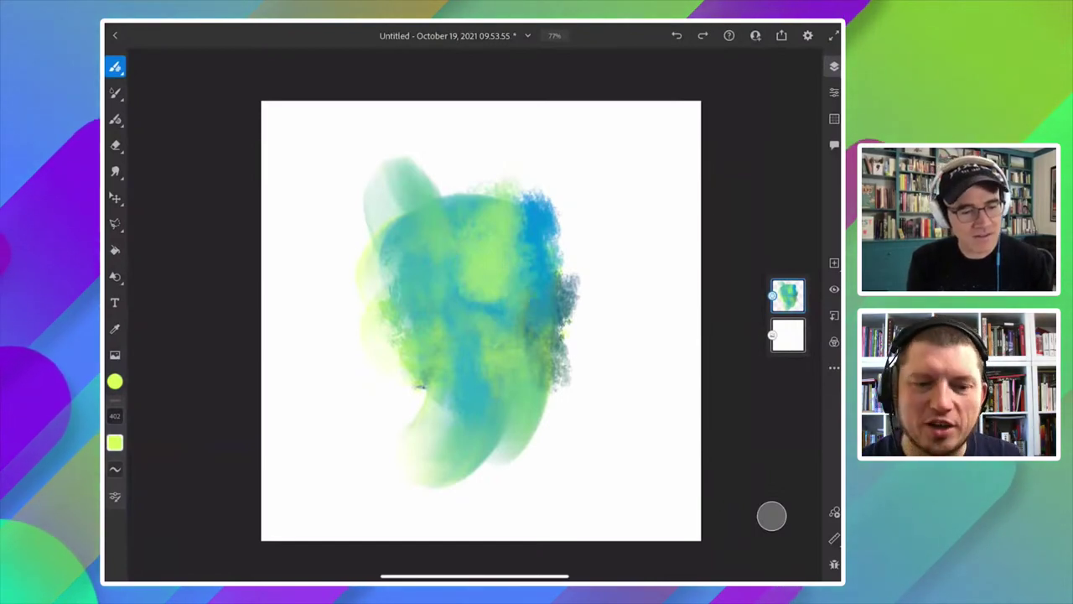
click(115, 172)
click(115, 171)
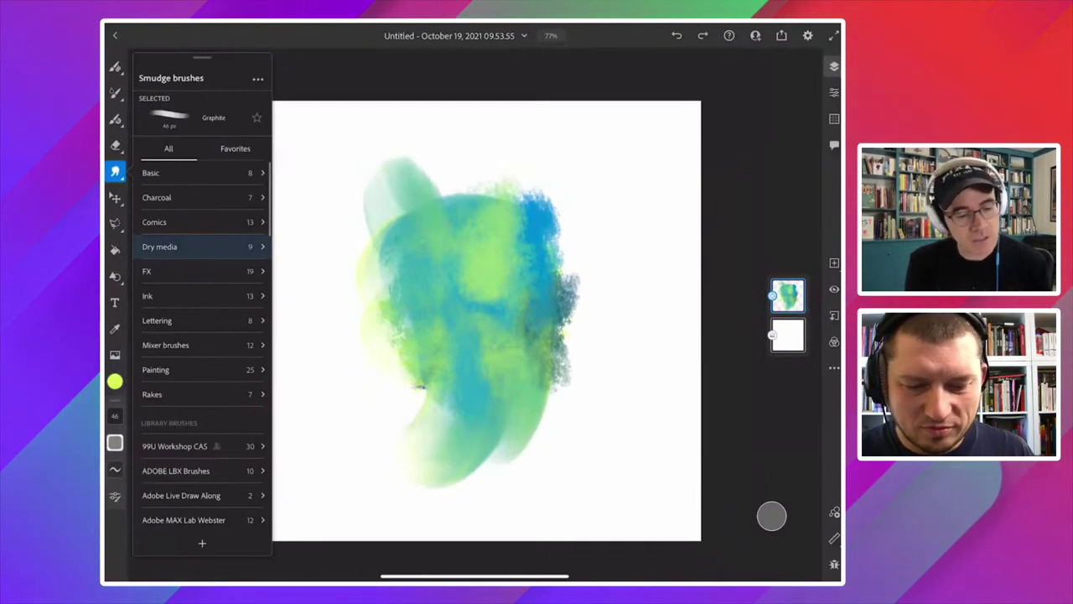
Choose the Cezanne 2 smudge brush from the Painting category.
click(159, 369)
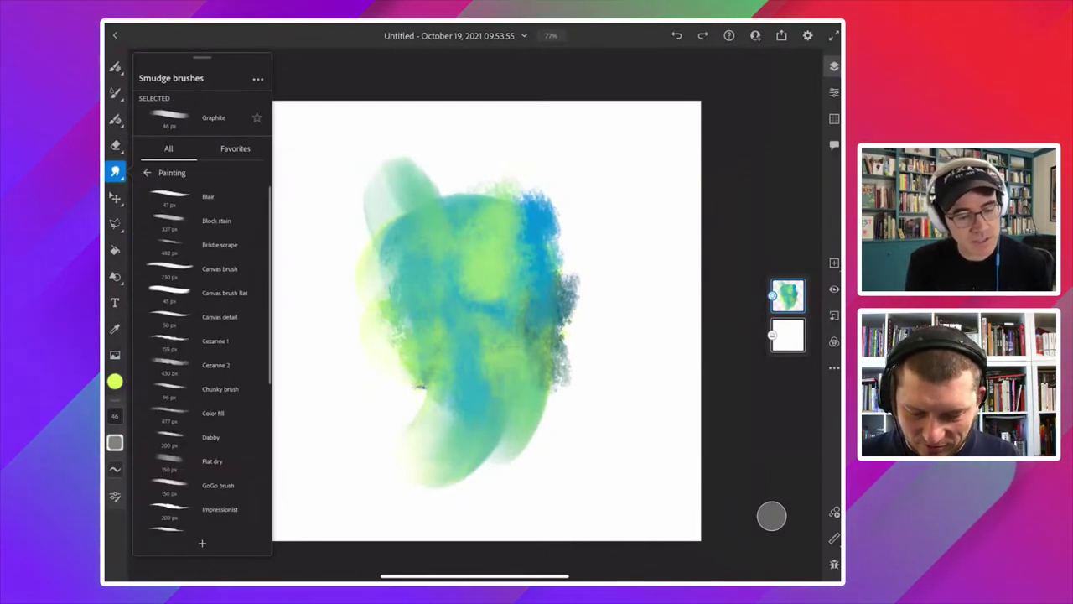
drag(177, 437, 177, 356)
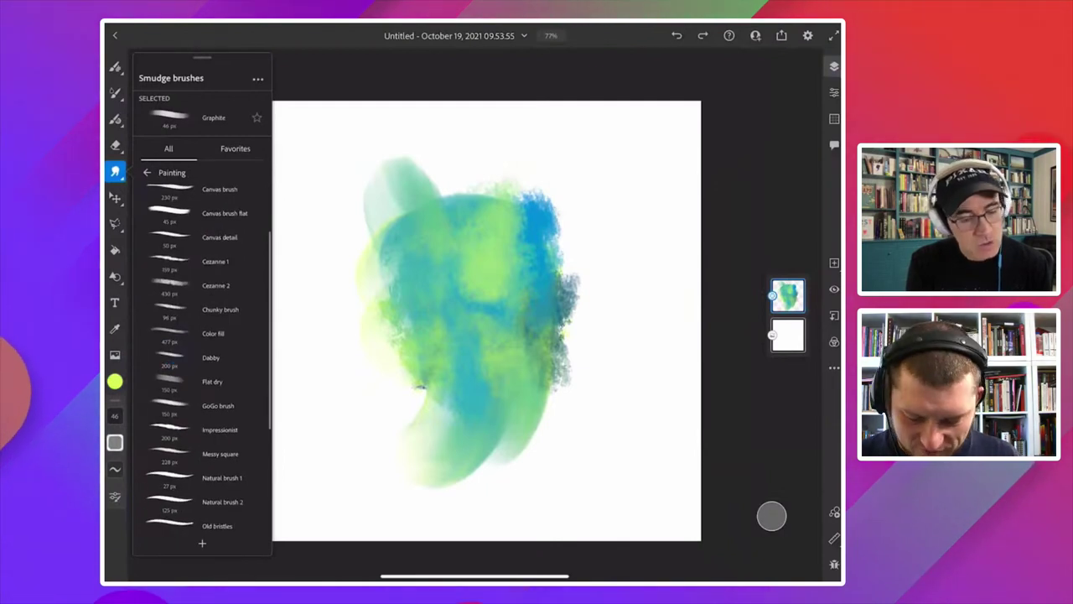
drag(169, 367, 169, 439)
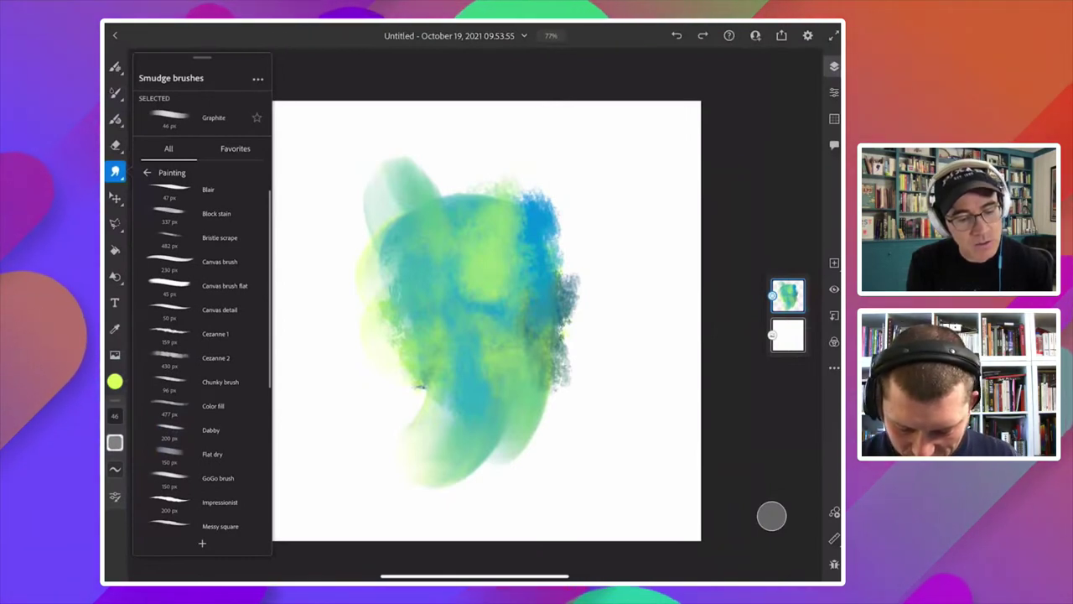
click(201, 358)
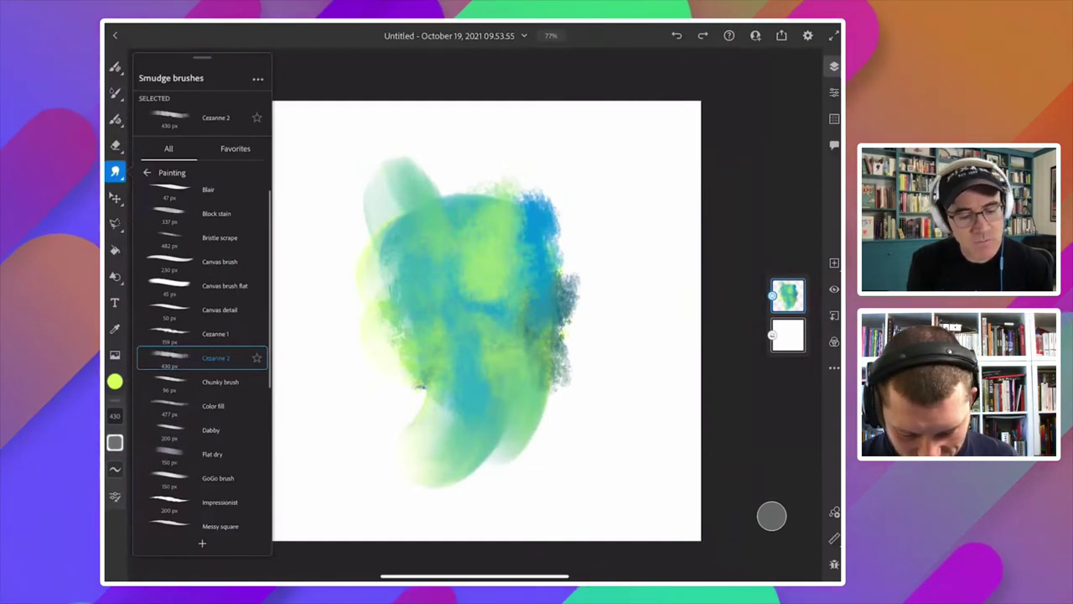
click(490, 345)
Smudge the blob, spreading blue to the upper right, centre and lower left.
drag(499, 327, 507, 358)
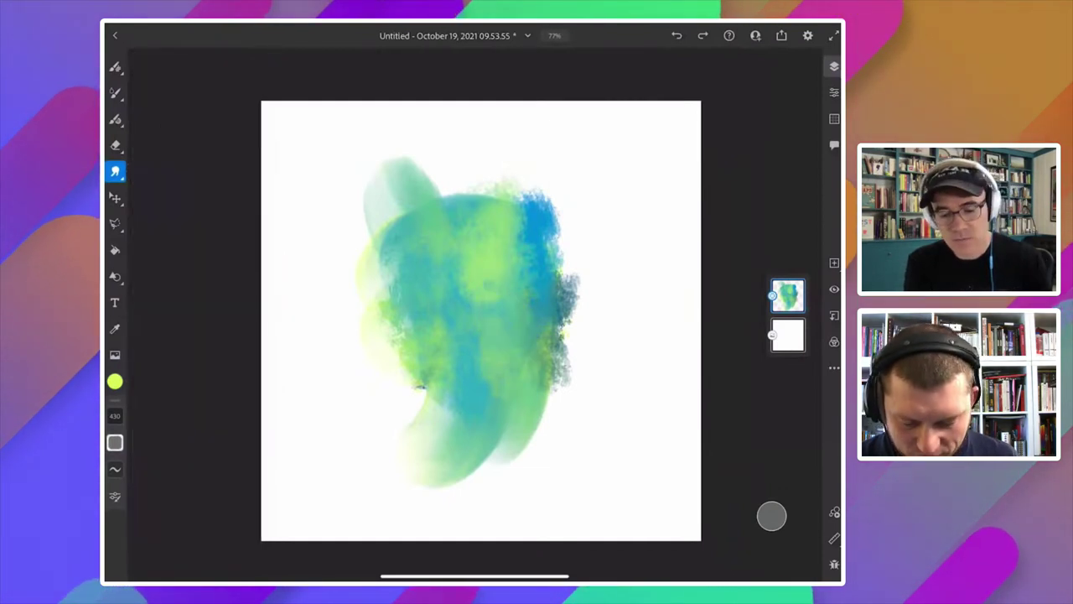
mouse_move(507, 281)
mouse_down()
mouse_move(555, 342)
mouse_move(541, 377)
mouse_move(545, 415)
mouse_up()
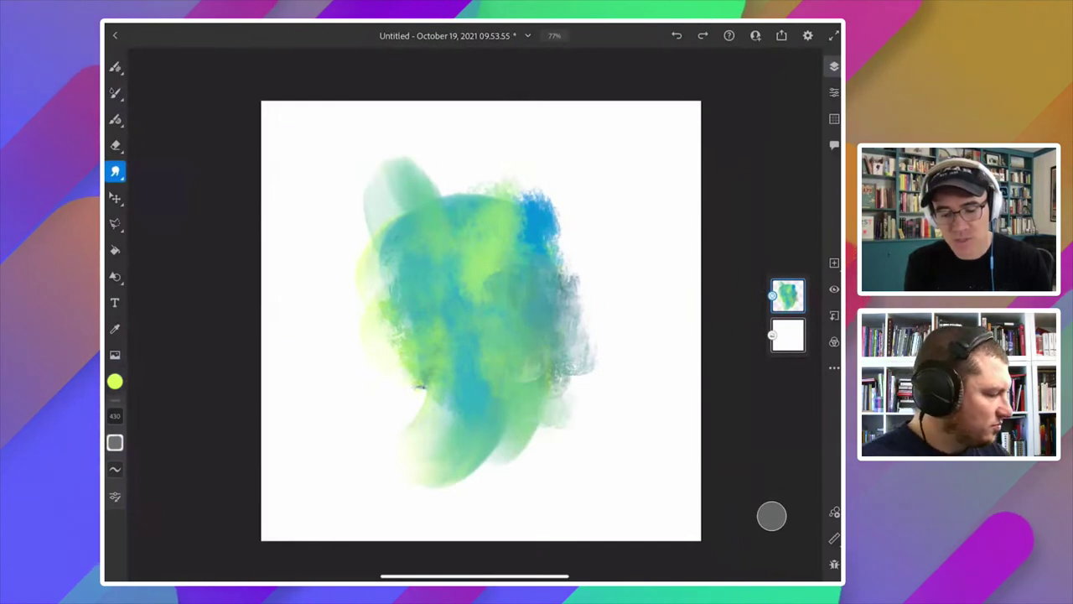
mouse_move(541, 223)
mouse_down()
mouse_move(558, 307)
mouse_move(540, 247)
mouse_up()
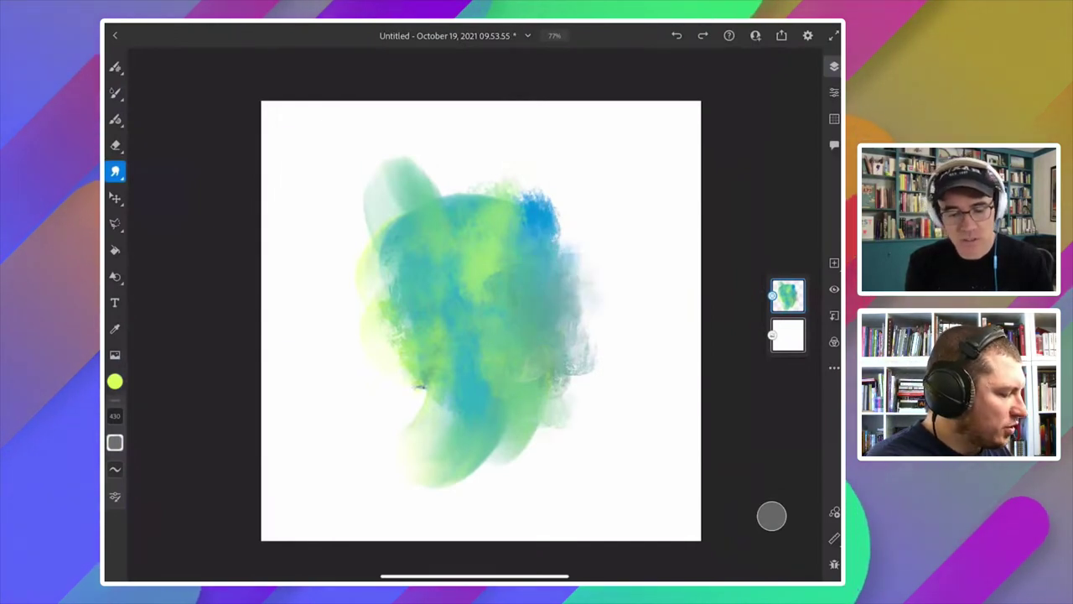
drag(468, 360, 469, 347)
drag(472, 277, 466, 227)
drag(433, 419, 377, 315)
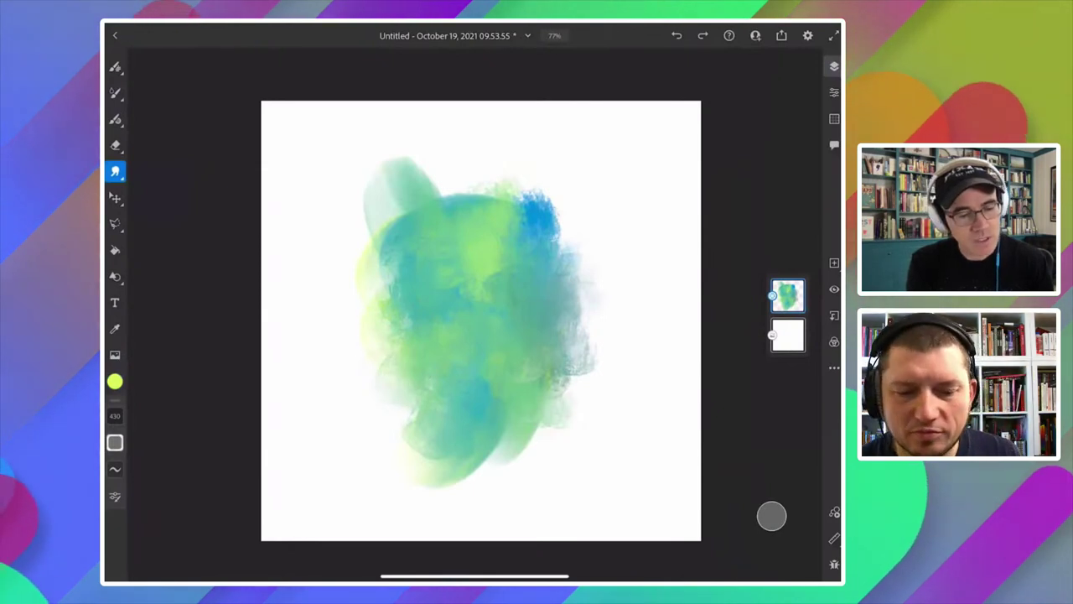
Blend the blob's top, right and lower left with Cezanne 1 at size 314.
click(115, 171)
click(167, 333)
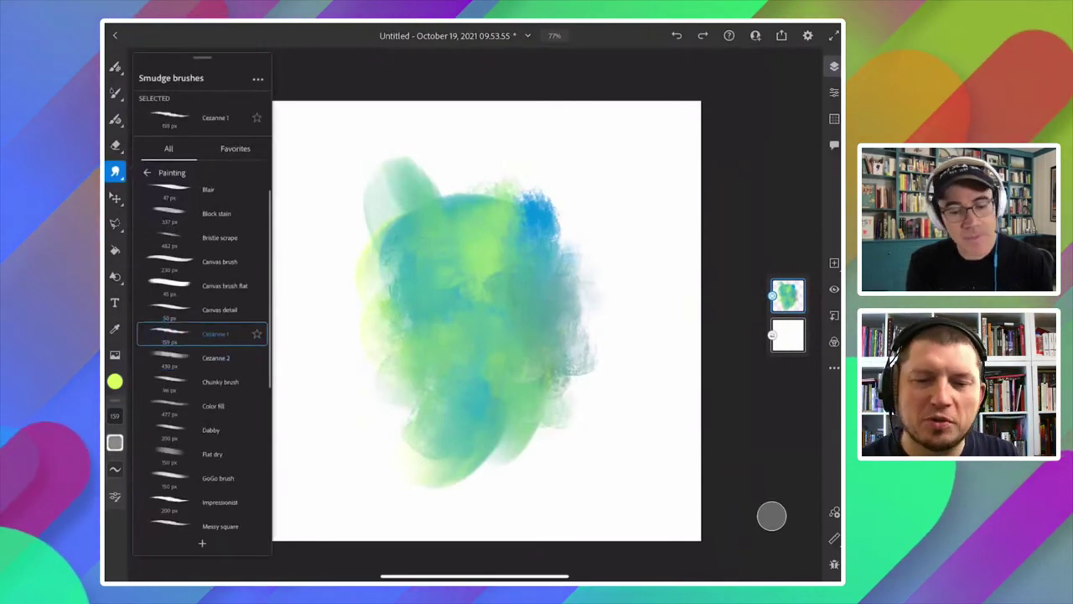
drag(115, 415, 140, 391)
mouse_move(455, 192)
mouse_down()
mouse_move(467, 333)
mouse_move(479, 220)
mouse_move(461, 175)
mouse_move(464, 318)
mouse_move(462, 218)
mouse_move(498, 242)
mouse_move(506, 329)
mouse_up()
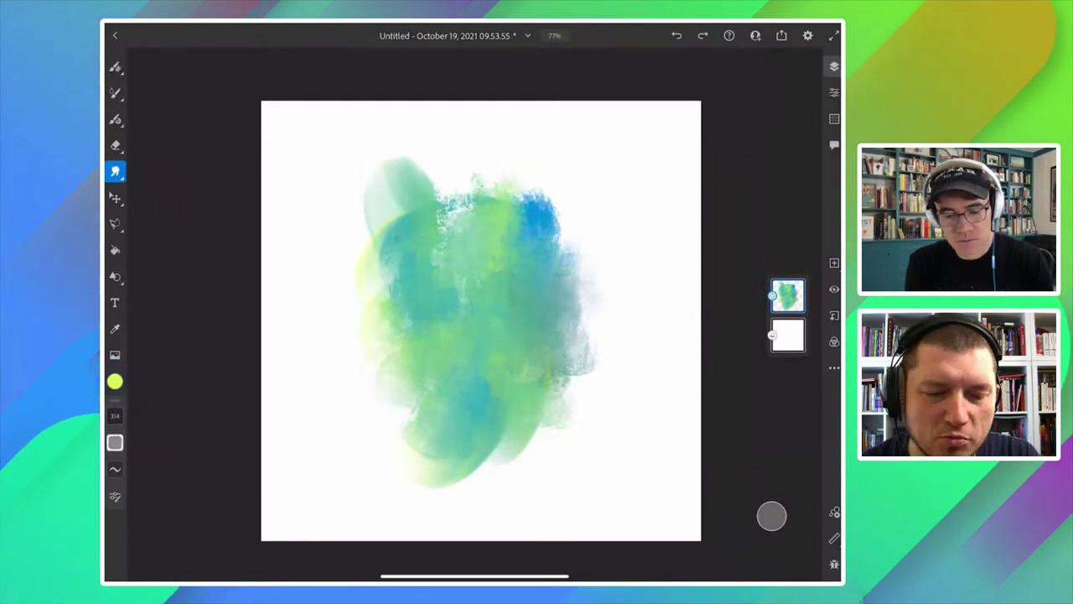
drag(550, 256, 562, 290)
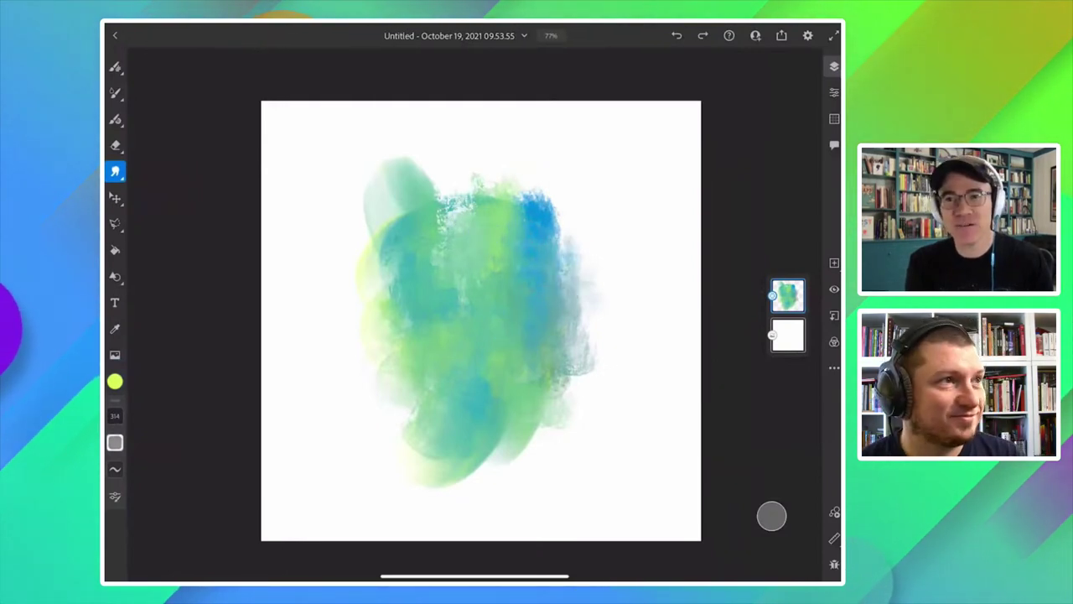
drag(395, 413, 394, 344)
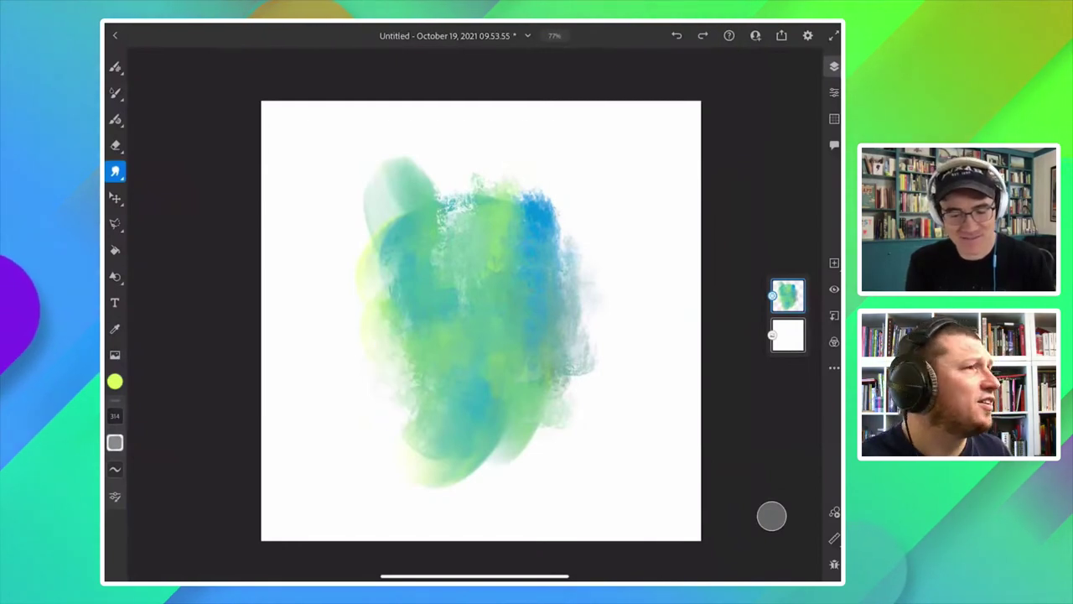
mouse_move(394, 394)
mouse_down()
mouse_move(395, 336)
mouse_move(423, 331)
mouse_move(432, 306)
mouse_up()
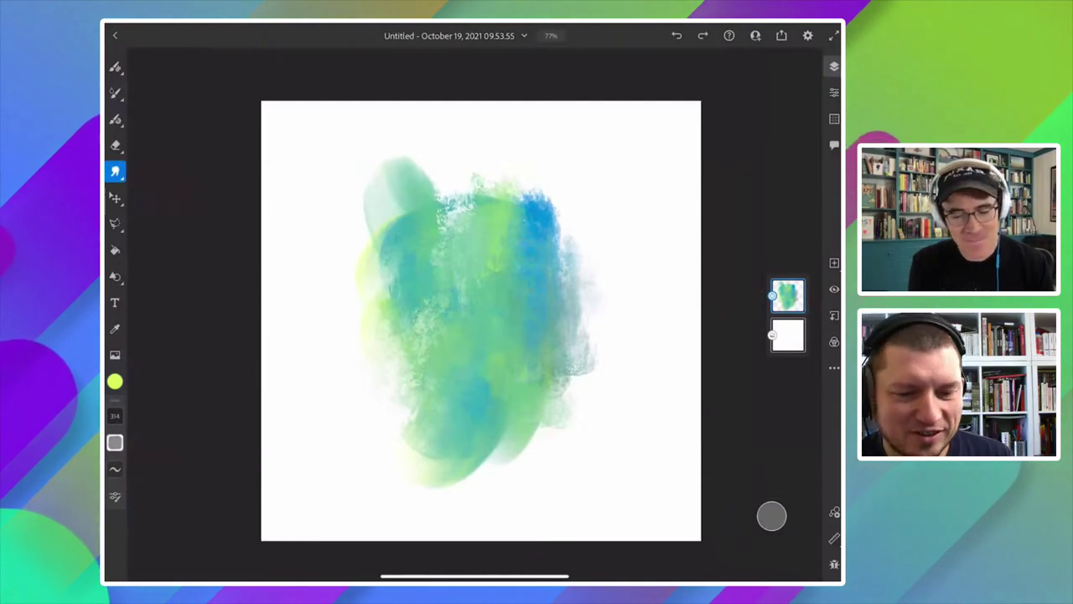
scroll(382, 335, down, 2)
scroll(382, 336, up, 1)
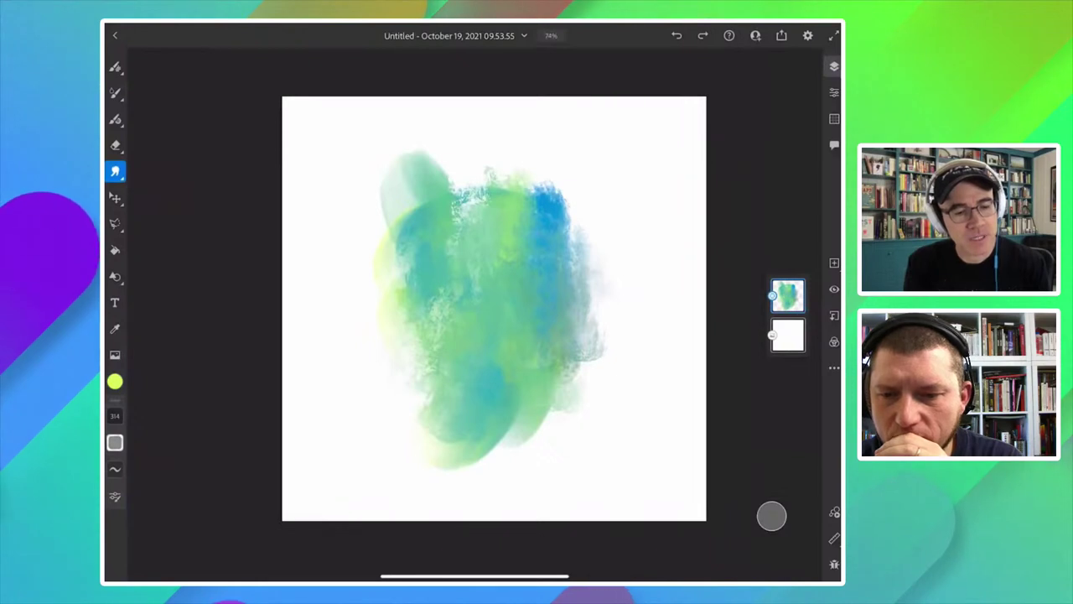
Choose the Watercolor wet spatter live brush.
click(115, 92)
click(115, 92)
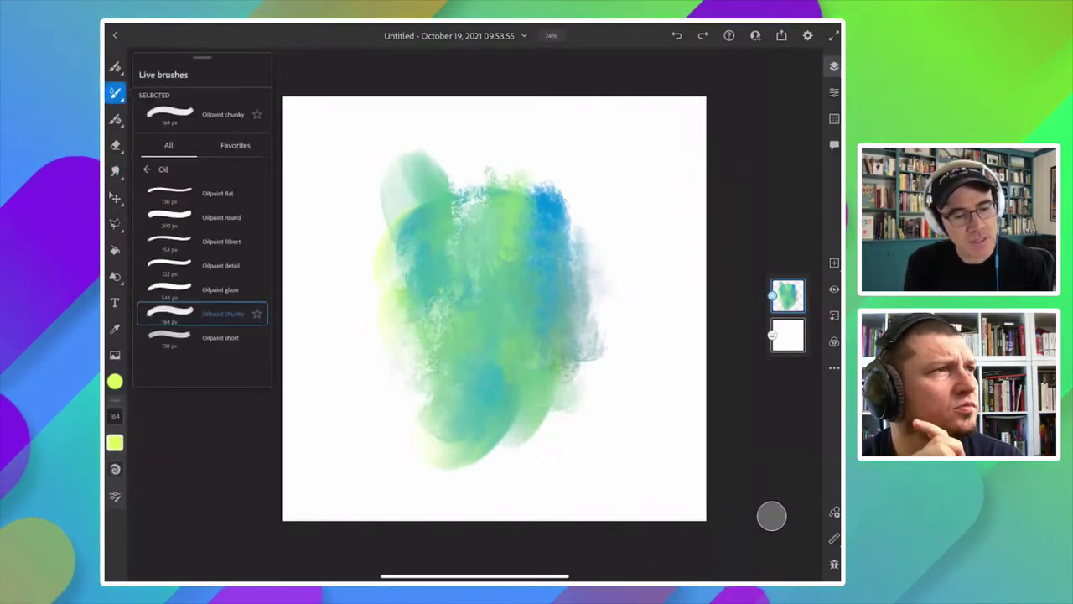
click(147, 168)
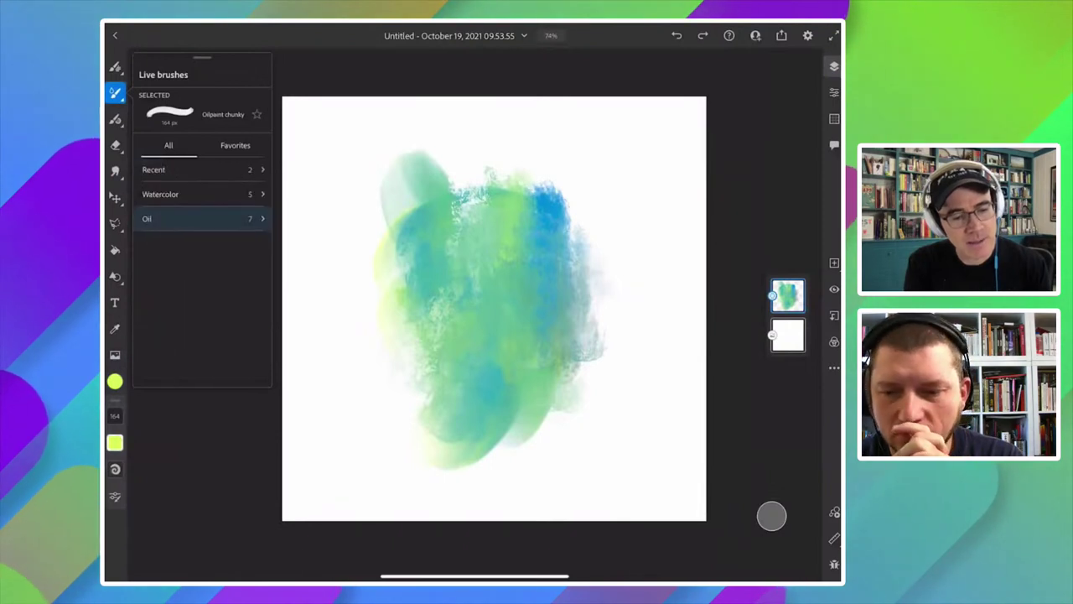
click(160, 194)
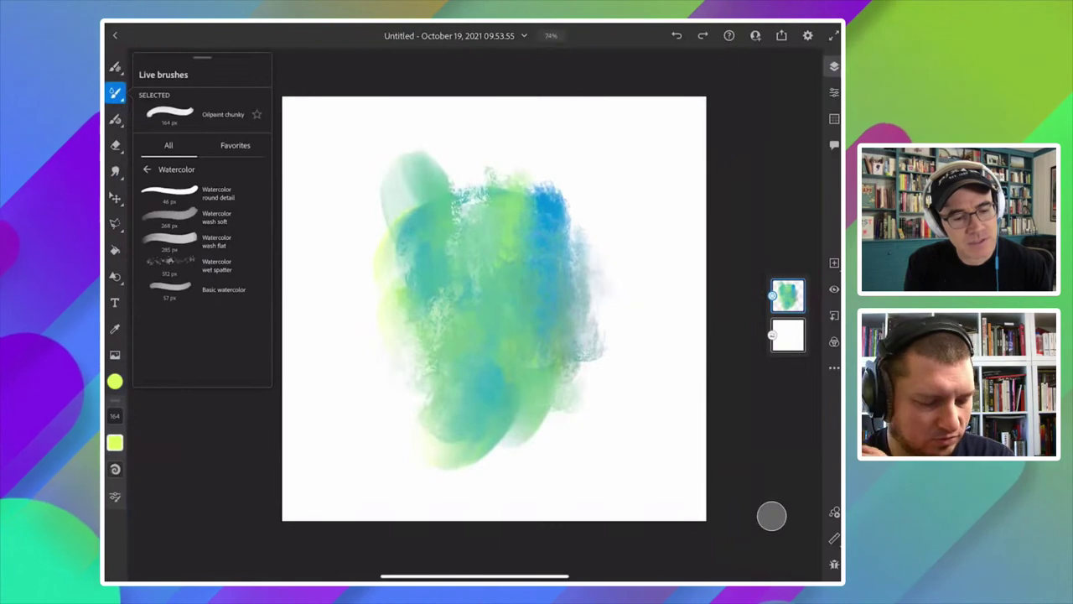
click(192, 265)
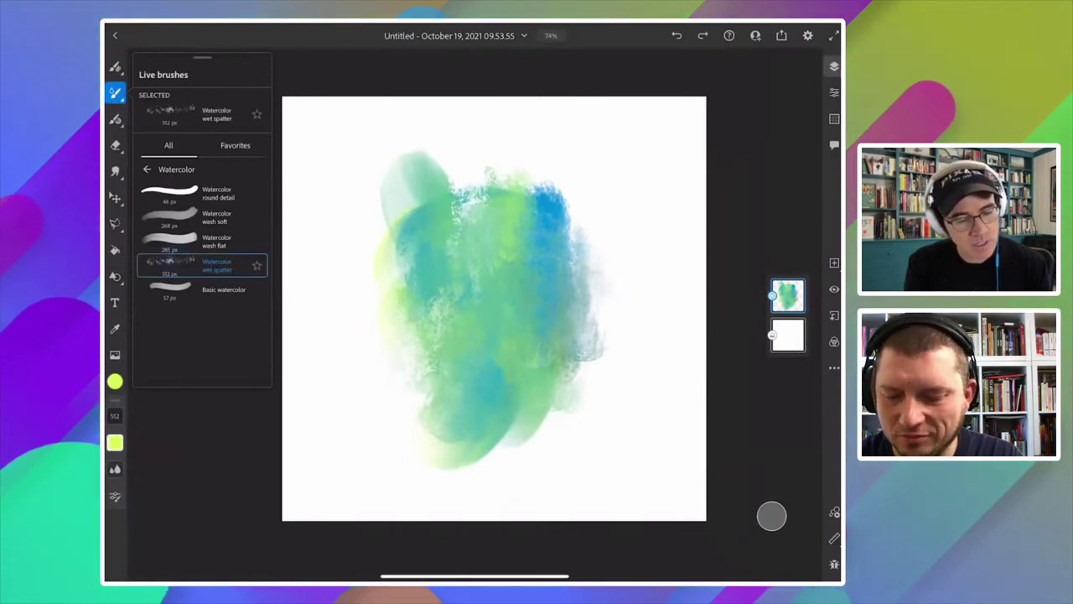
Set colour opacity to 0% and water flow to 97, then dab clear water onto the blob.
click(115, 381)
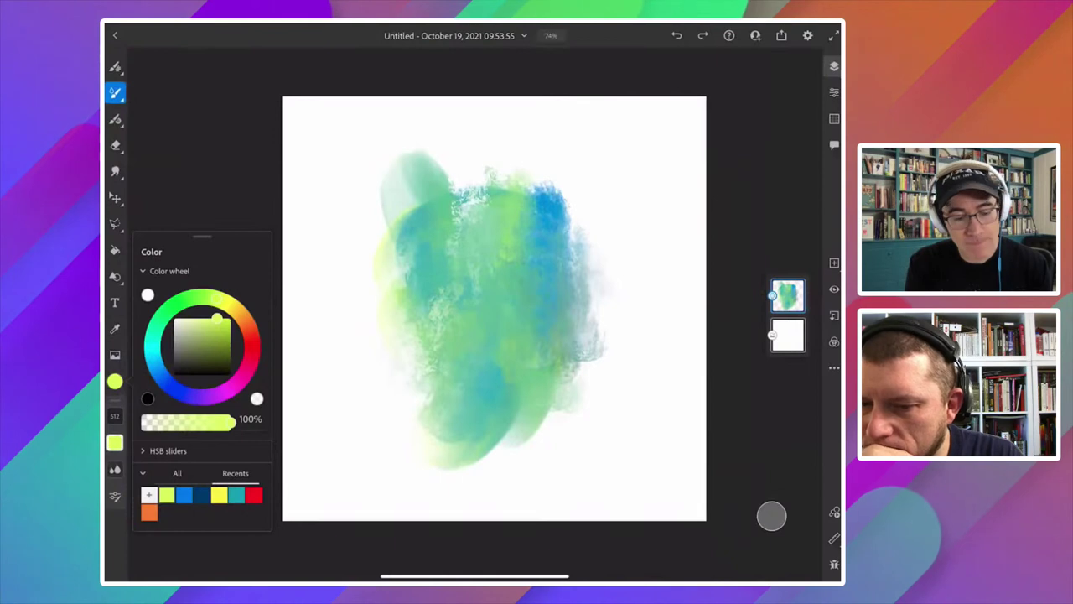
drag(235, 422, 139, 422)
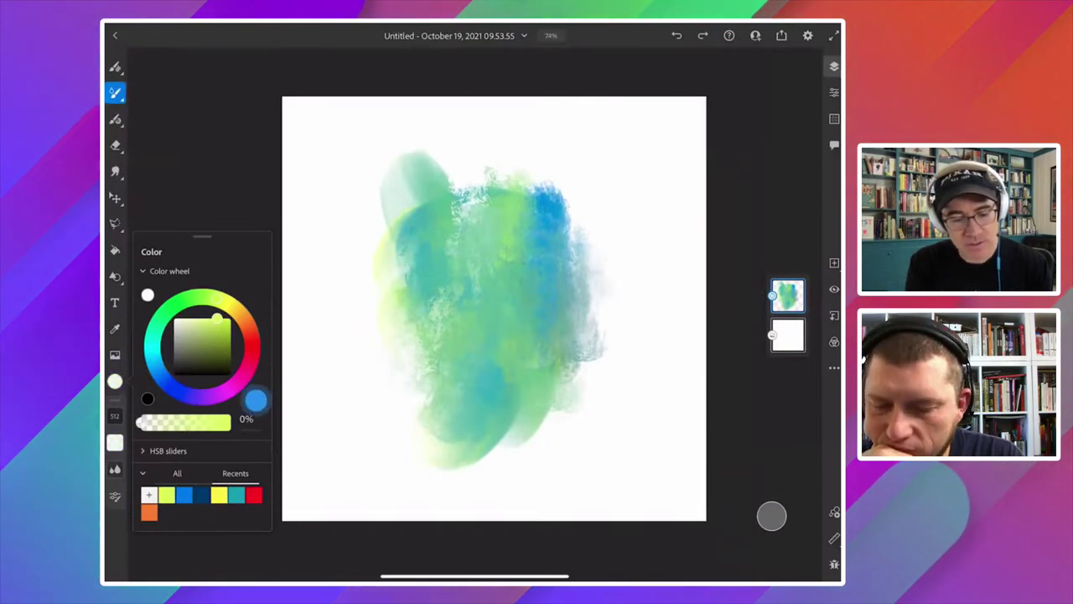
drag(254, 399, 257, 399)
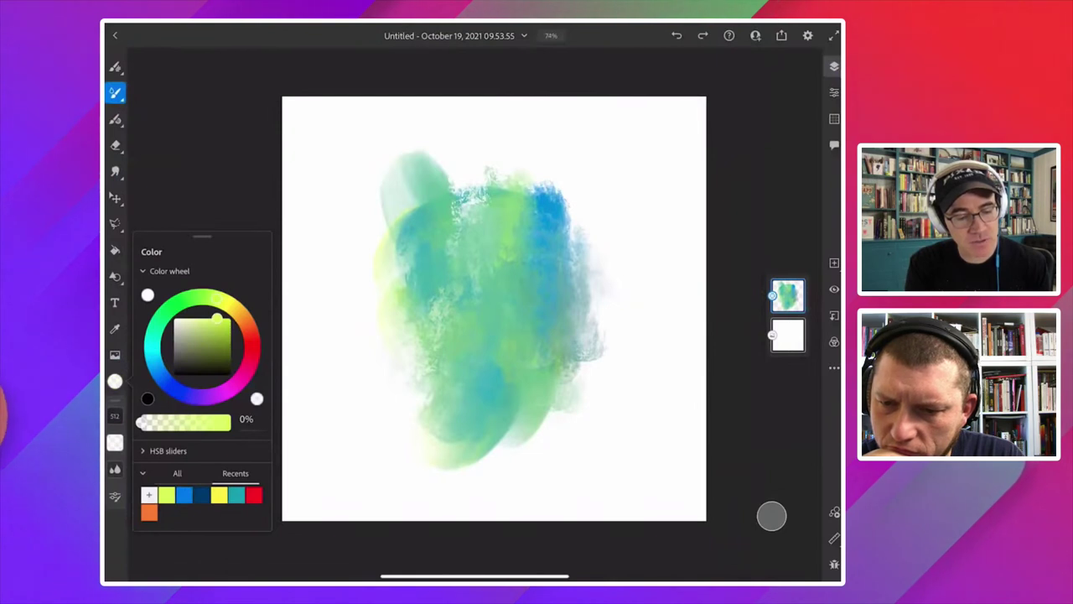
click(115, 379)
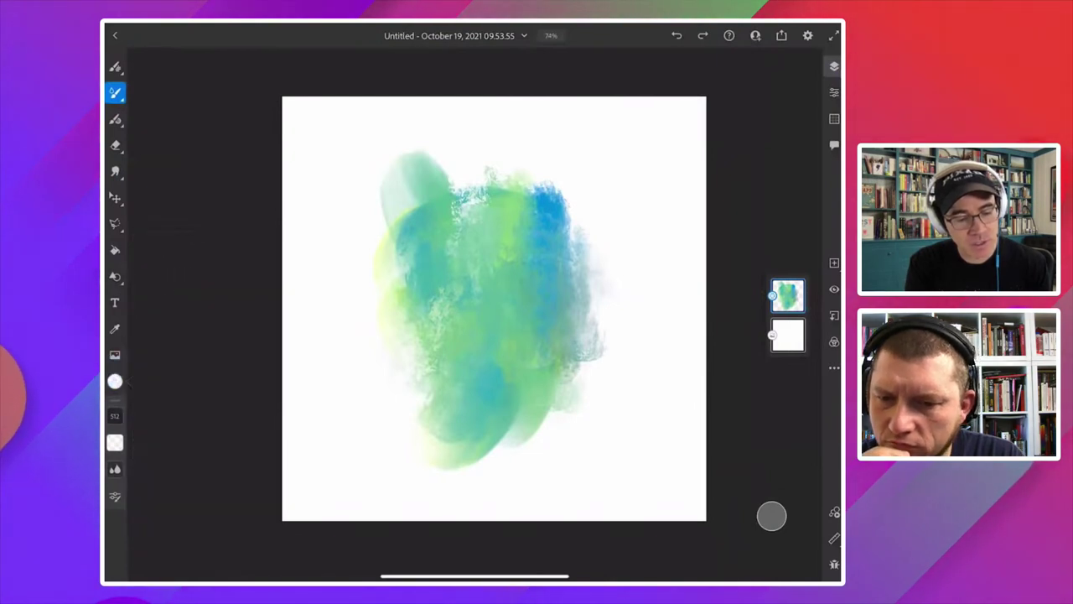
click(115, 470)
click(140, 379)
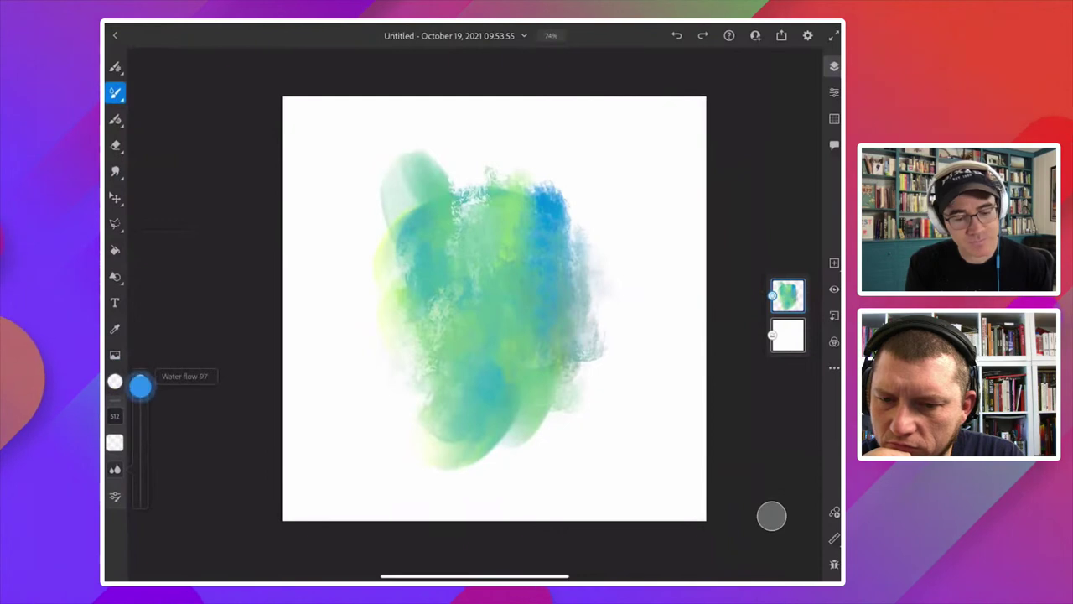
click(470, 346)
scroll(455, 438, up, 3)
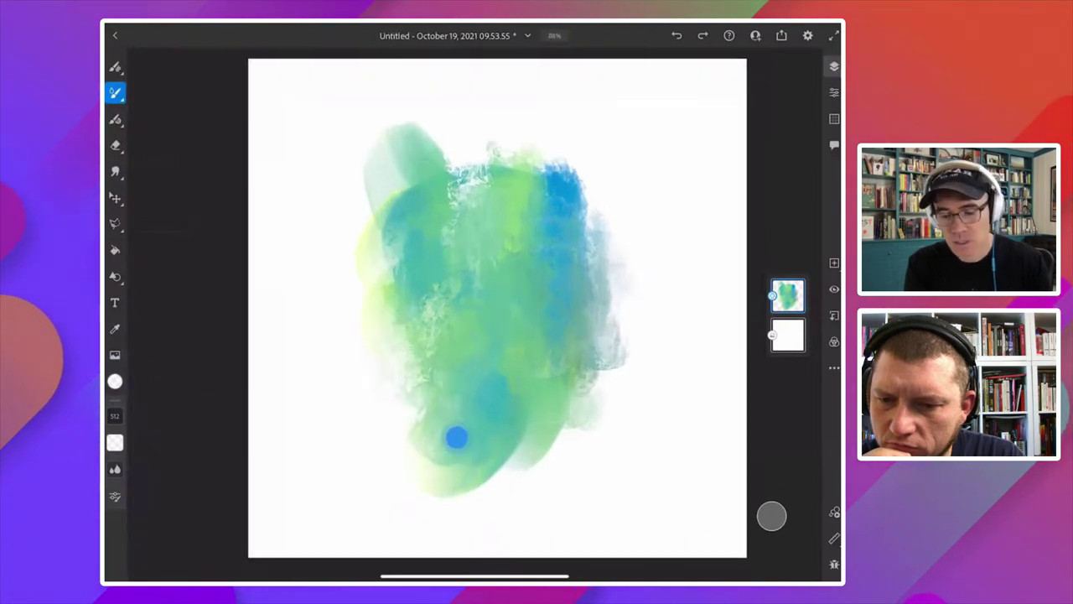
click(788, 295)
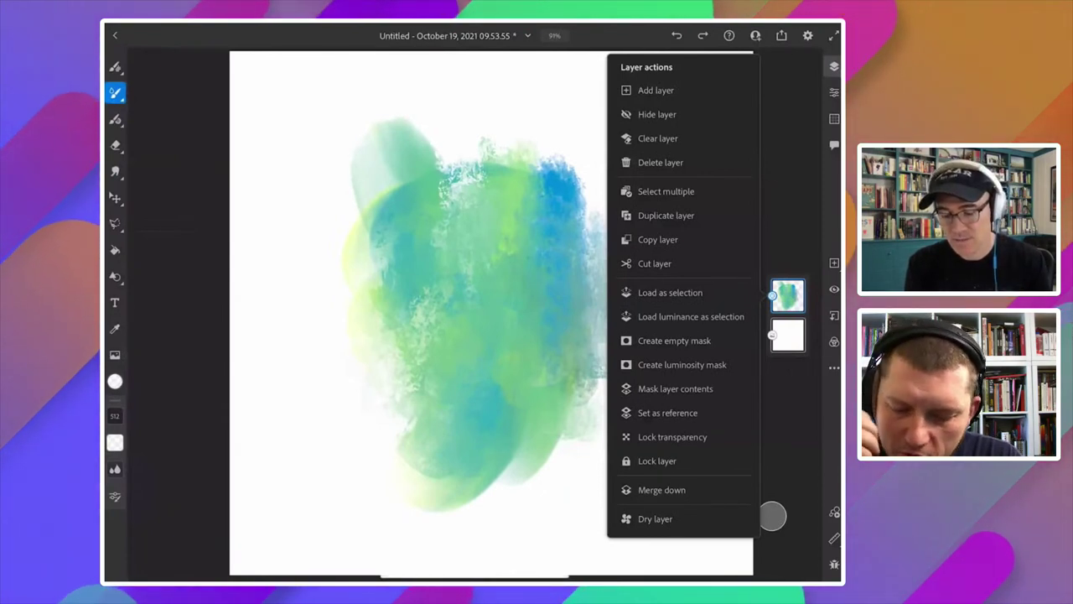
Dry the wet teal, lime and blue watercolour layer.
click(690, 518)
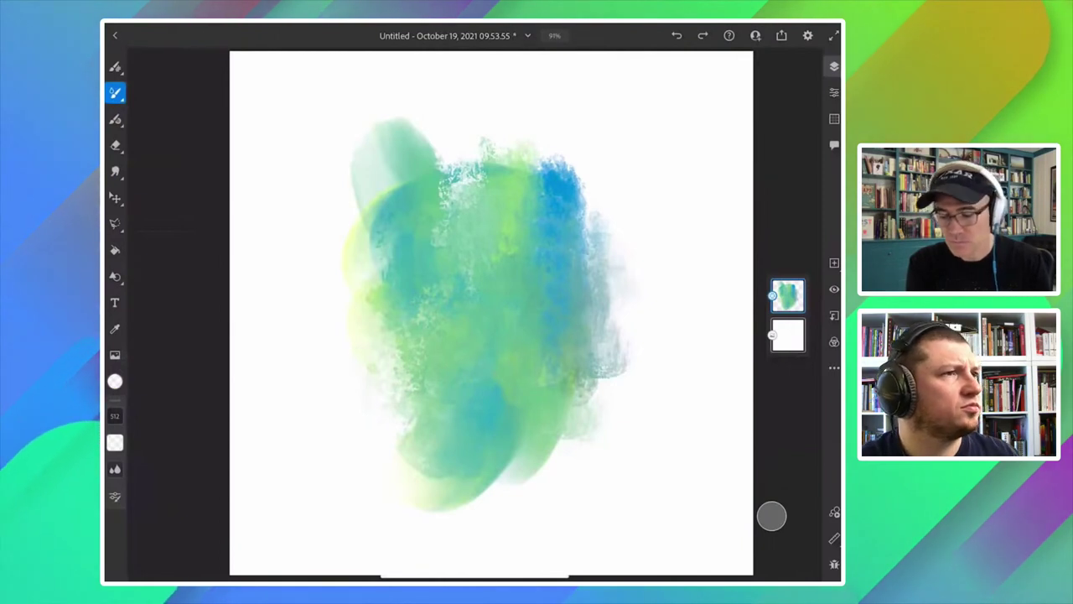
click(834, 368)
click(655, 518)
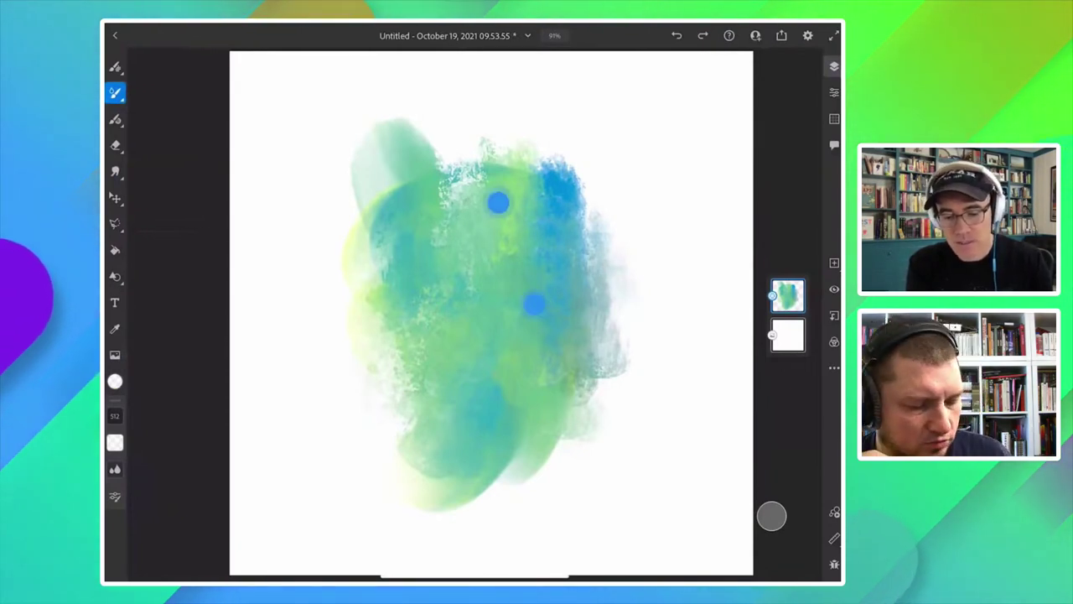
Zoom in and out to check the softened watercolour wash.
scroll(498, 281, up, 5)
scroll(430, 348, up, 3)
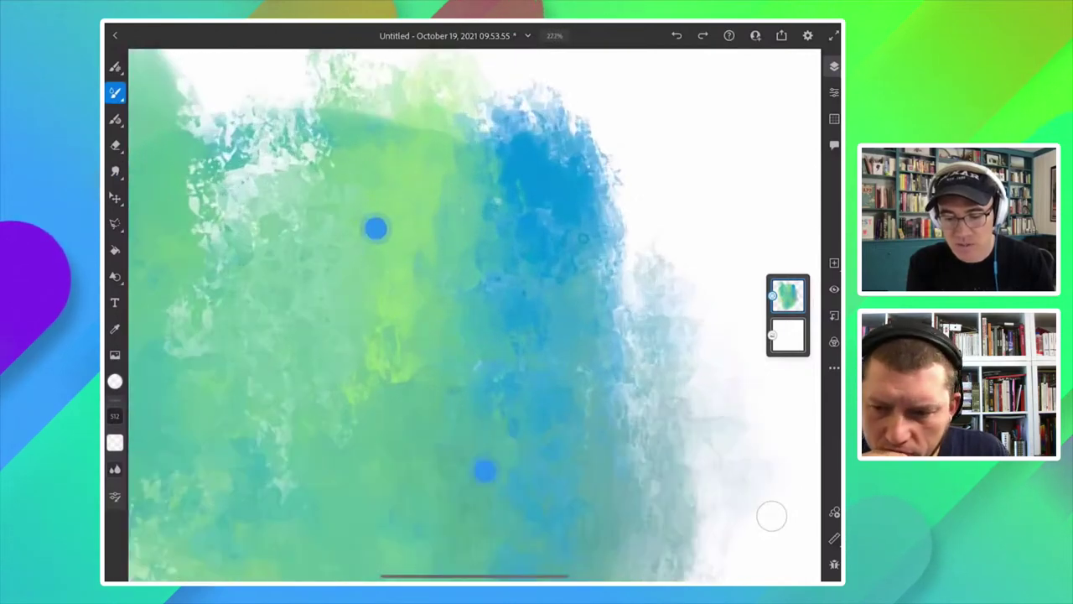
scroll(460, 348, up, 2)
scroll(461, 348, up, 2)
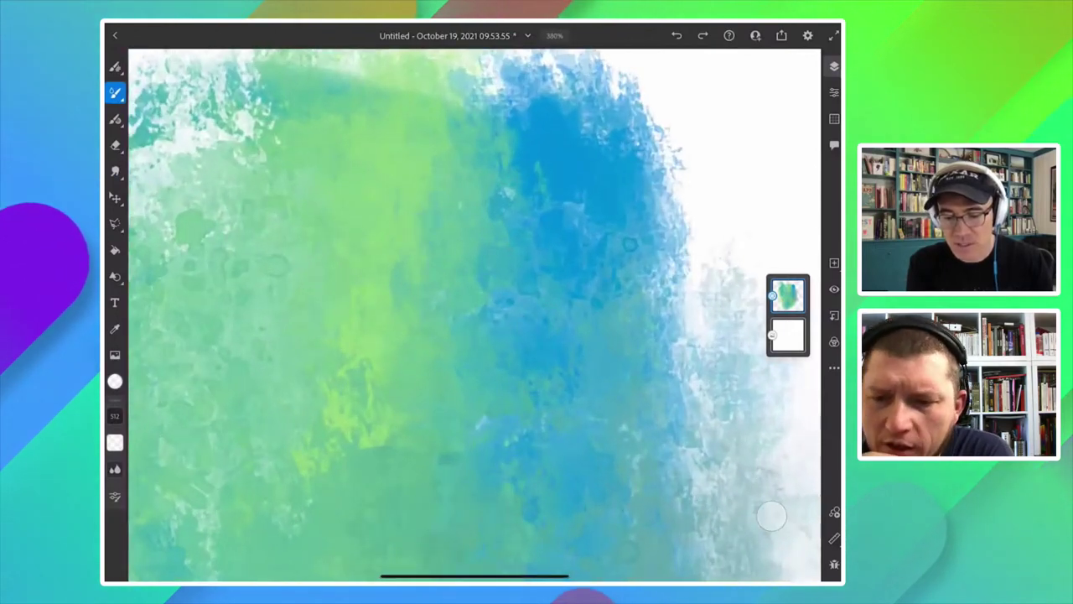
scroll(439, 355, down, 2)
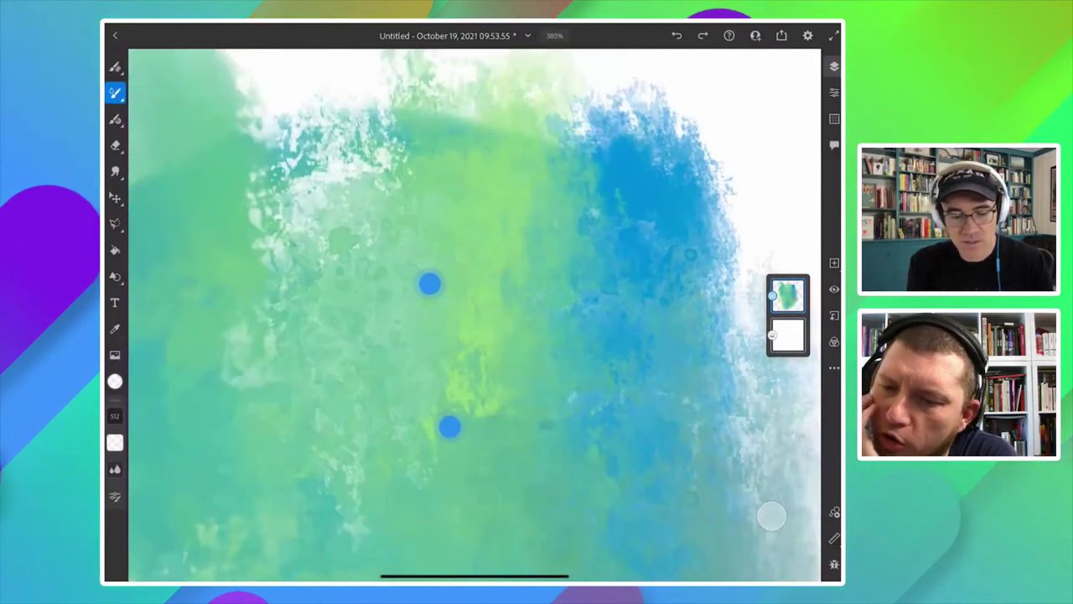
scroll(439, 355, down, 2)
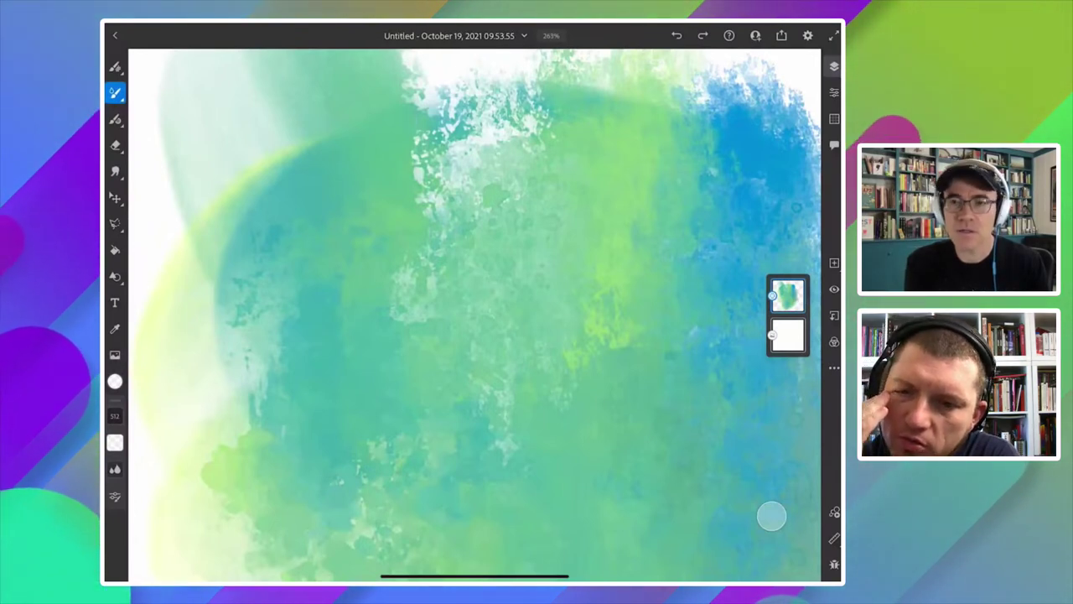
scroll(393, 286, down, 5)
scroll(393, 287, down, 3)
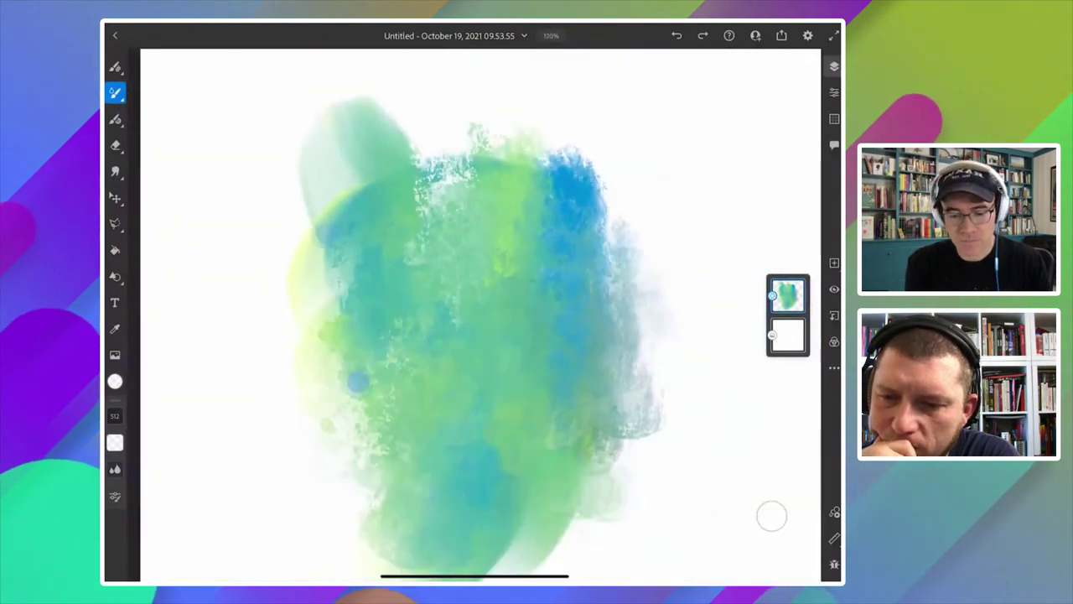
scroll(352, 318, down, 2)
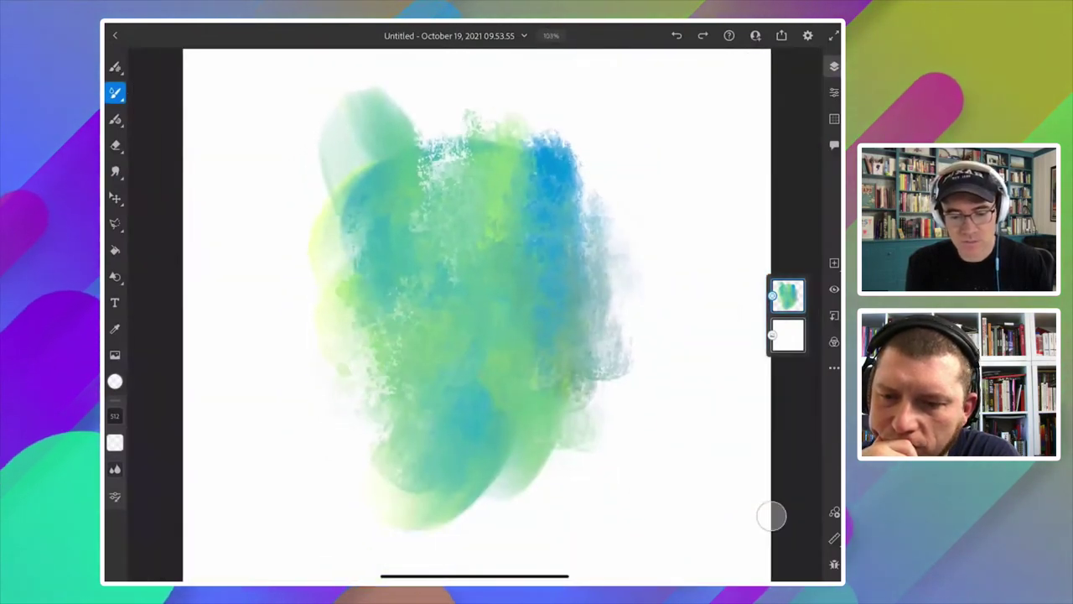
mouse_move(492, 237)
mouse_down()
mouse_move(461, 269)
mouse_move(340, 243)
mouse_up()
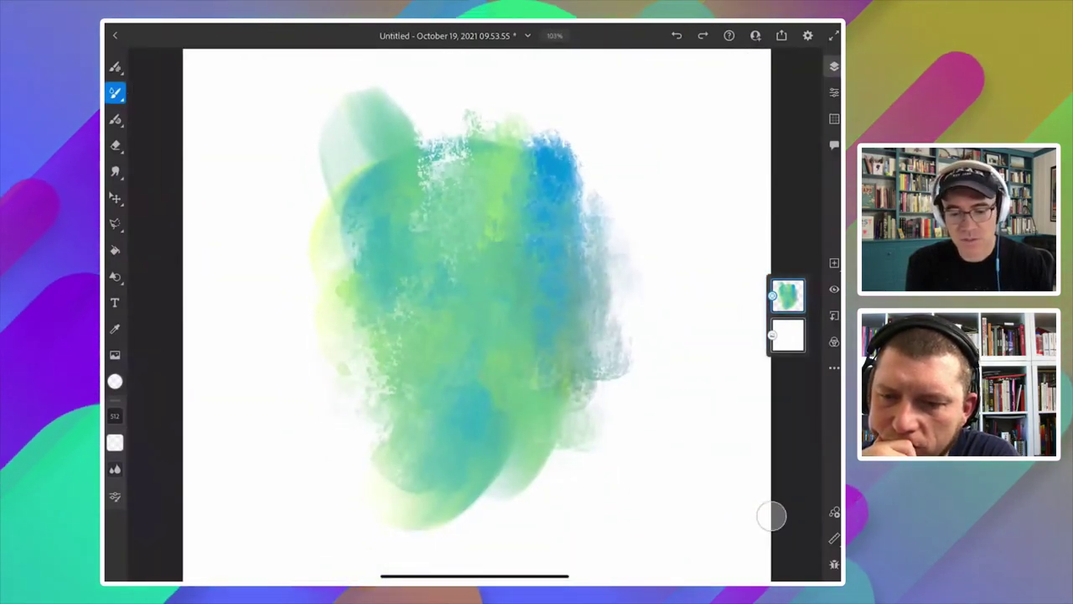
scroll(398, 286, up, 3)
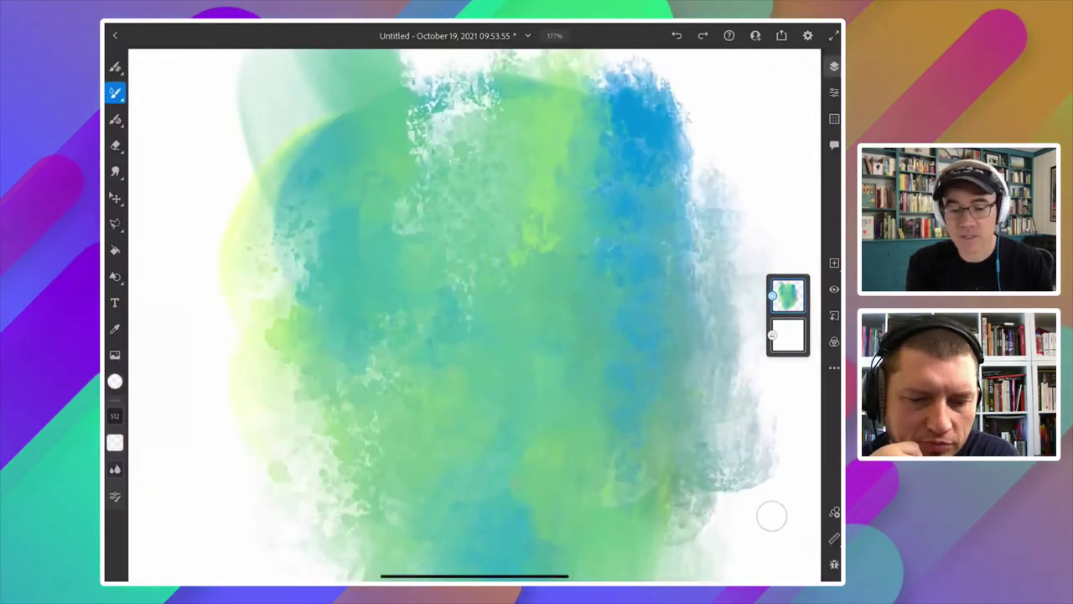
scroll(369, 294, down, 3)
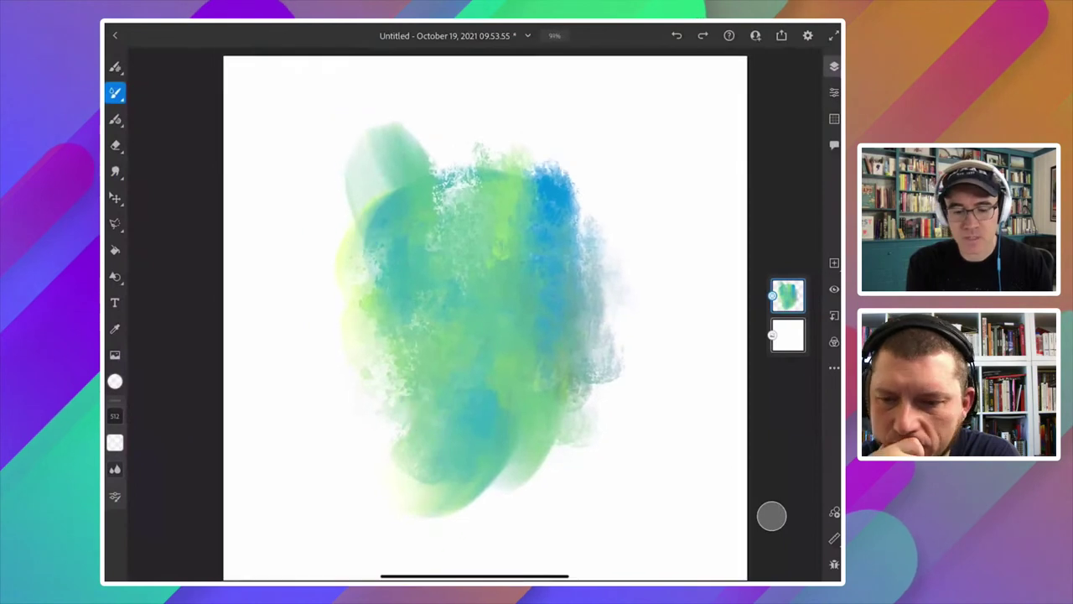
scroll(369, 338, down, 3)
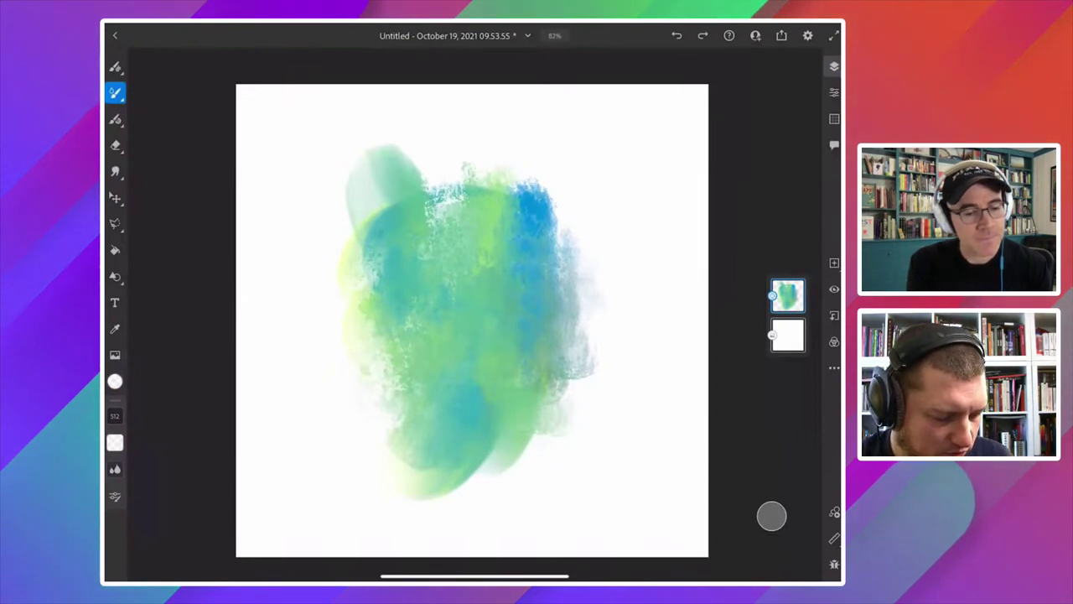
Lasso and erase the top of the wash to scoop out the neckline.
click(115, 223)
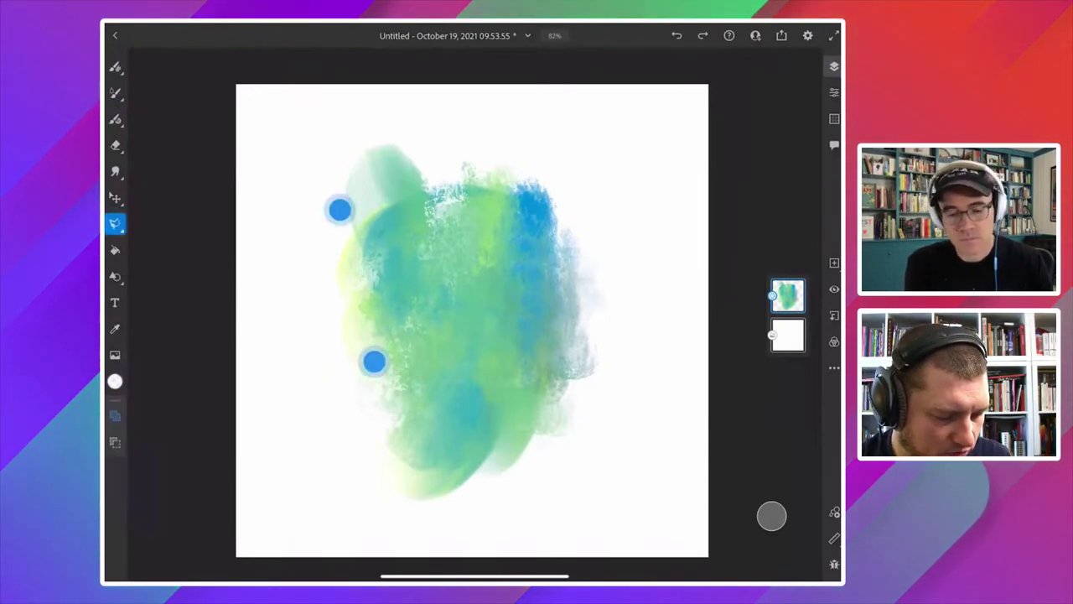
scroll(363, 278, up, 2)
scroll(363, 278, up, 2)
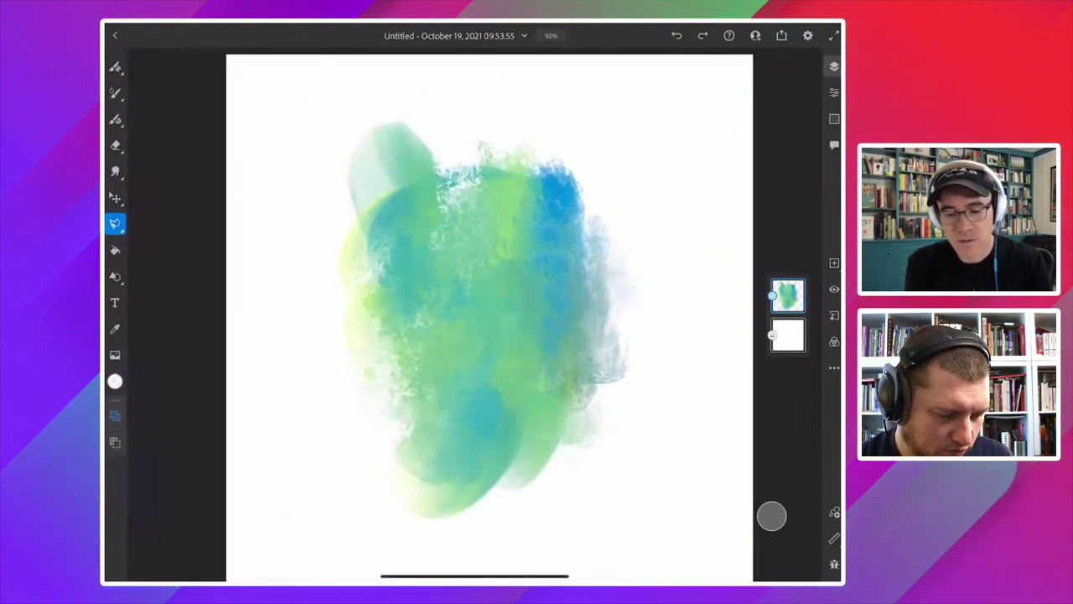
mouse_move(535, 170)
mouse_down()
mouse_move(477, 189)
mouse_move(430, 171)
mouse_move(338, 193)
mouse_move(472, 84)
mouse_move(615, 209)
mouse_move(606, 219)
mouse_move(543, 160)
mouse_up()
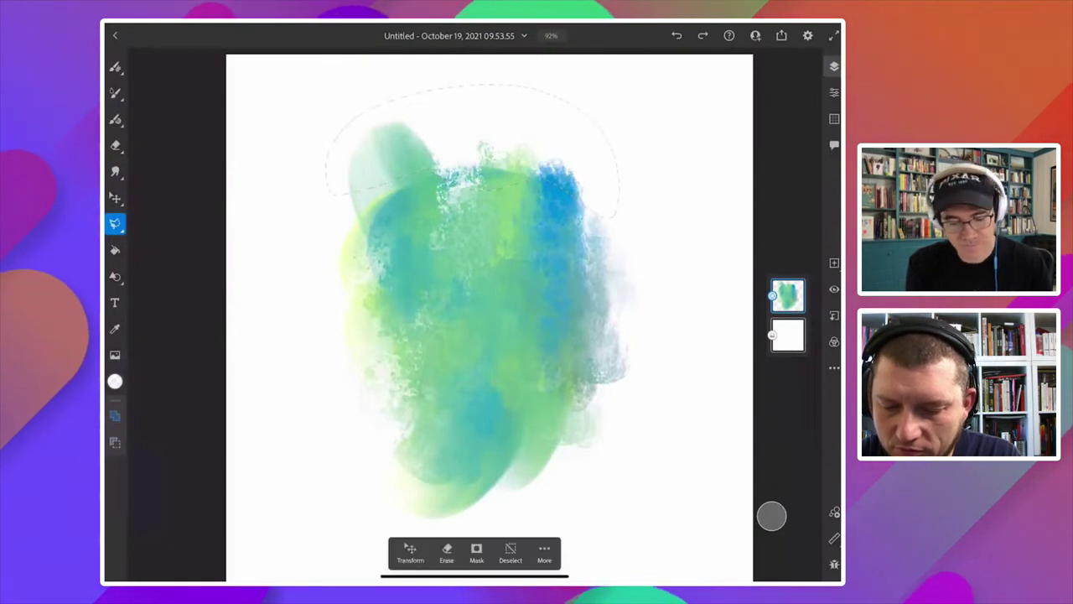
click(446, 553)
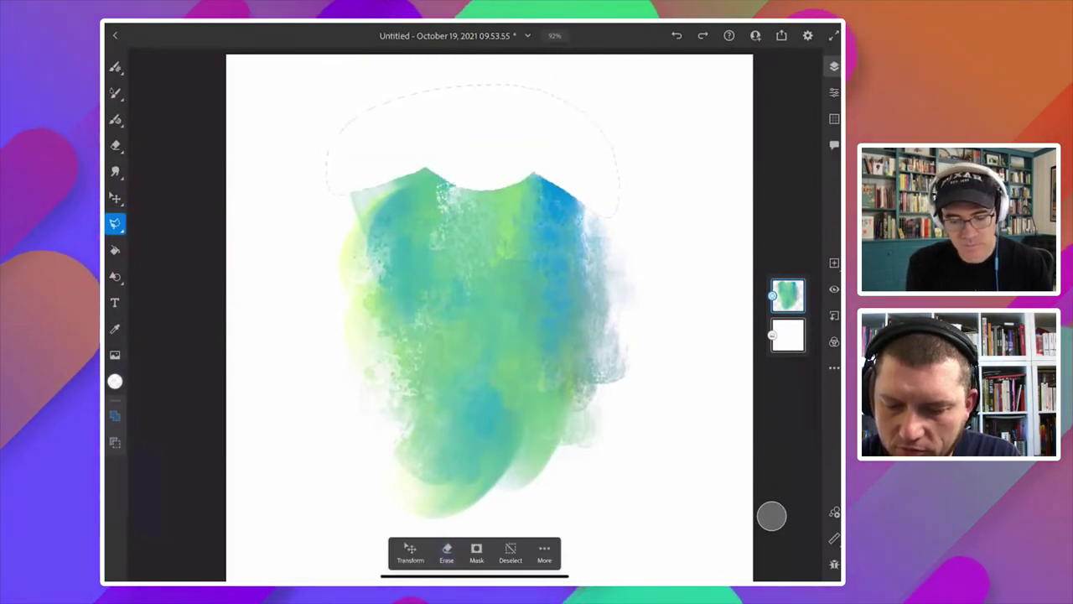
click(511, 551)
Lasso and erase the washy sides and hem, undoing a stray selection stroke.
scroll(316, 342, down, 3)
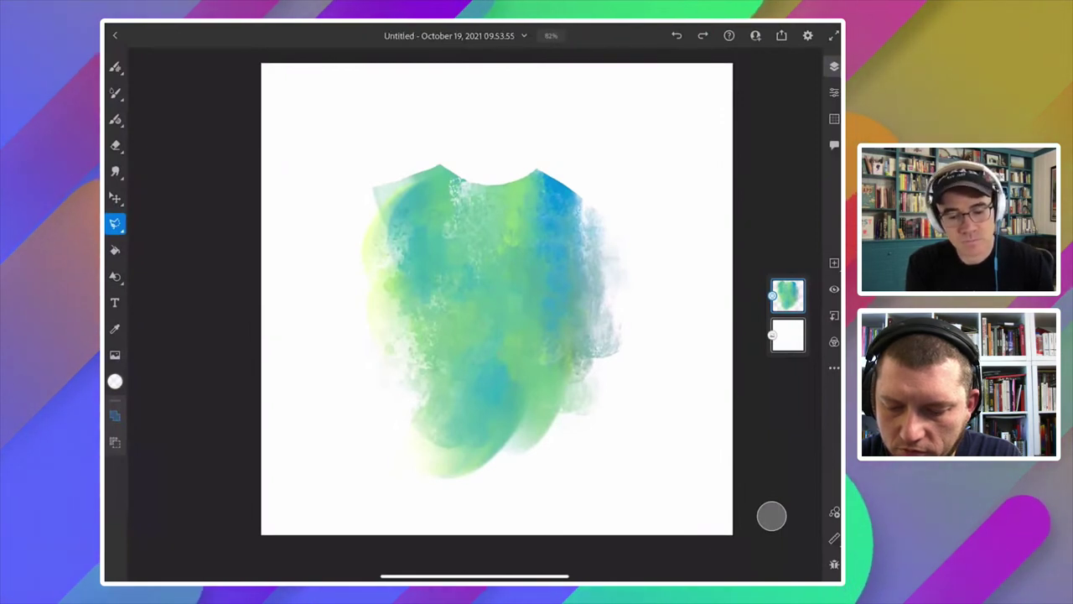
mouse_move(374, 162)
mouse_down()
mouse_move(400, 321)
mouse_move(400, 438)
mouse_move(565, 378)
mouse_move(585, 180)
mouse_move(685, 299)
mouse_move(335, 467)
mouse_move(332, 181)
mouse_move(373, 163)
mouse_up()
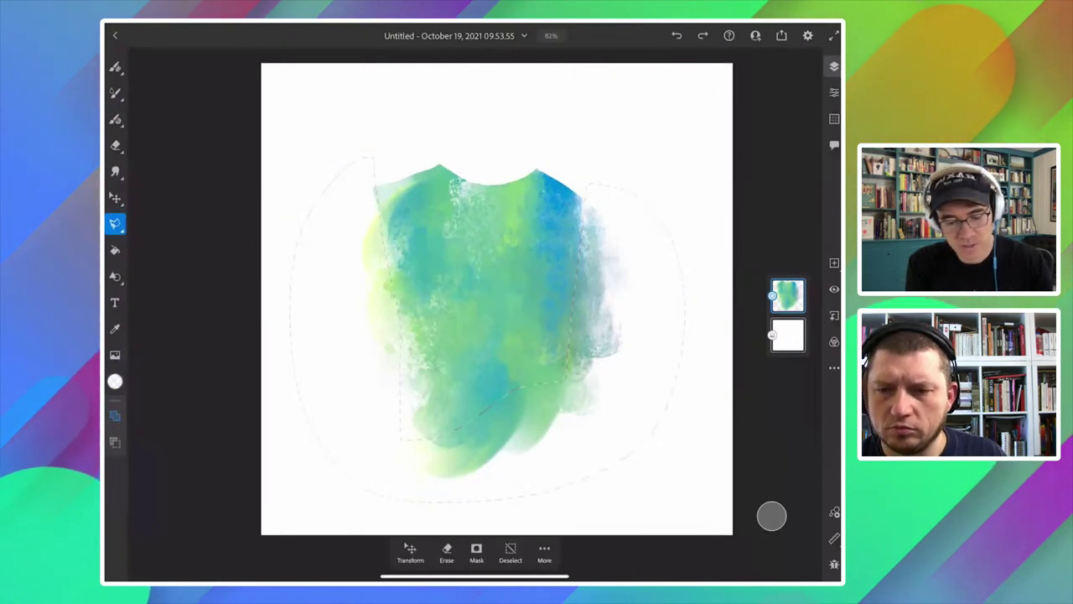
click(446, 553)
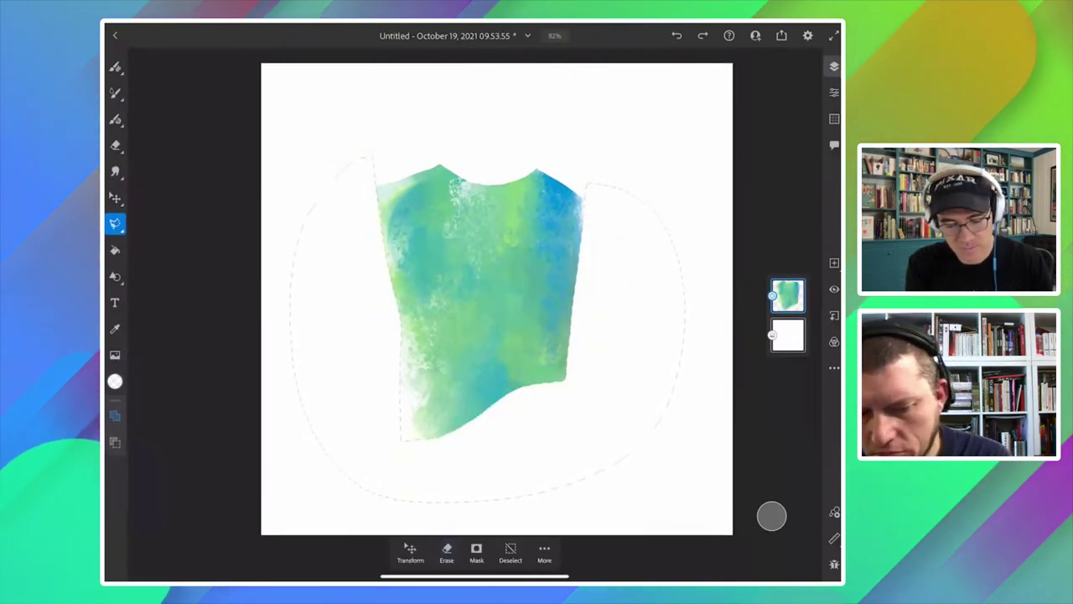
click(510, 554)
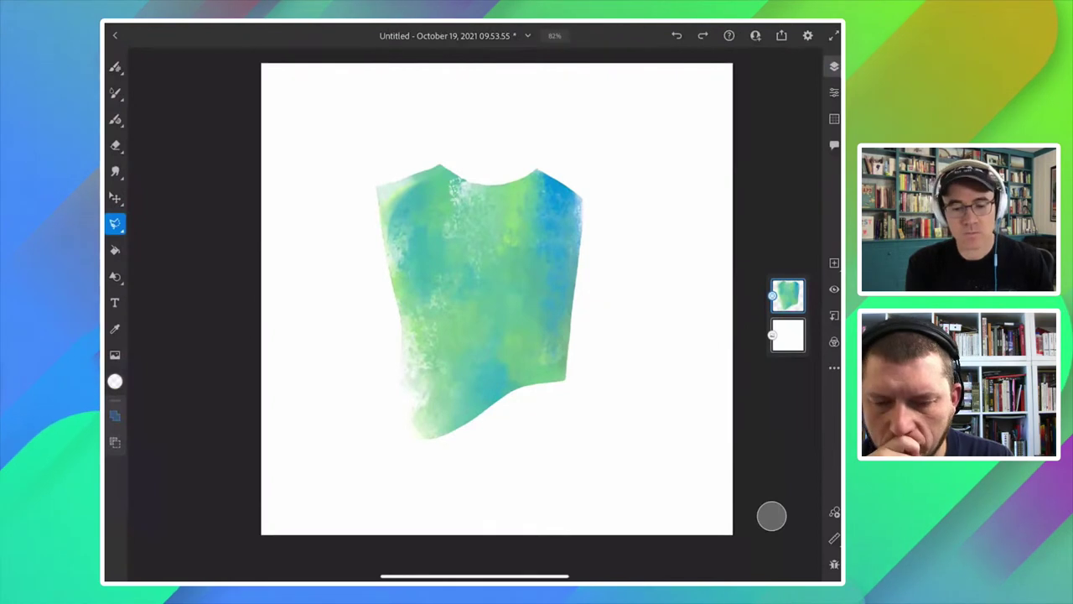
drag(381, 449, 384, 433)
key(ctrl+z)
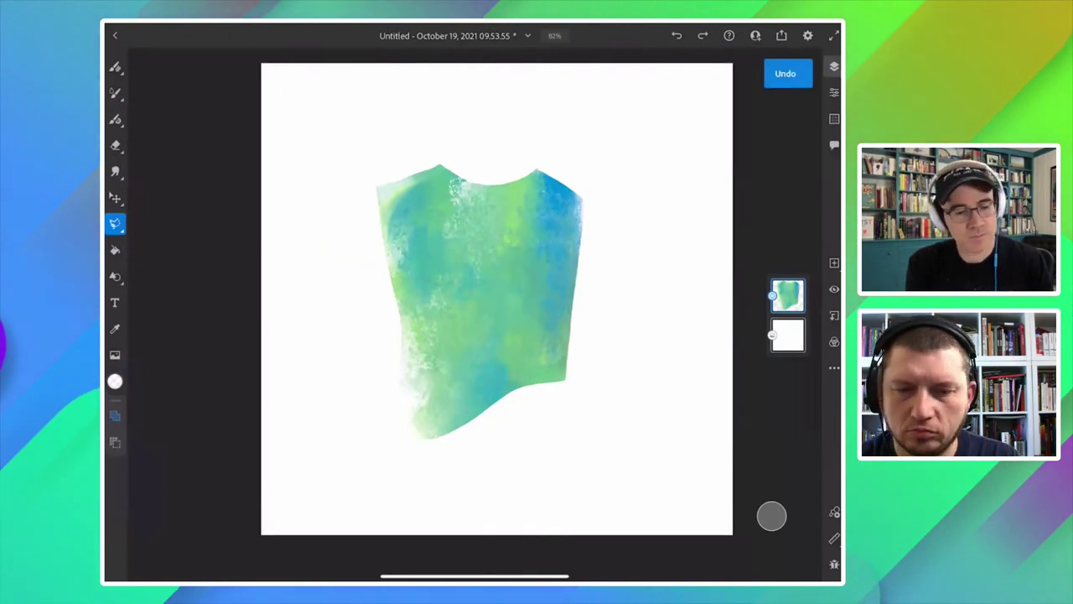
key(ctrl+t)
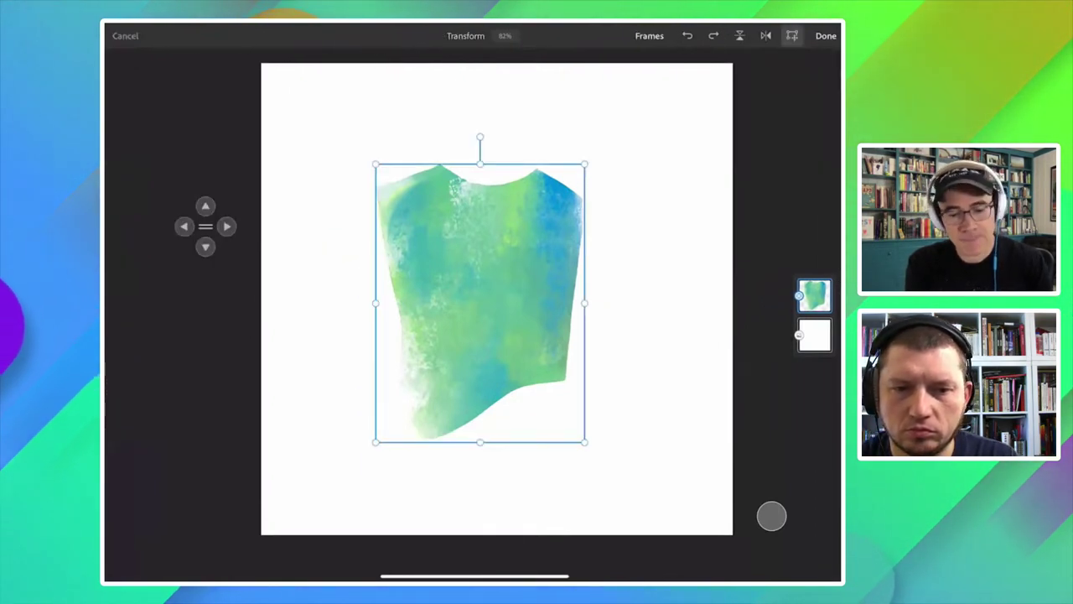
Shrink the tunic from its top-left corner and shift it slightly up and right.
drag(375, 164, 394, 187)
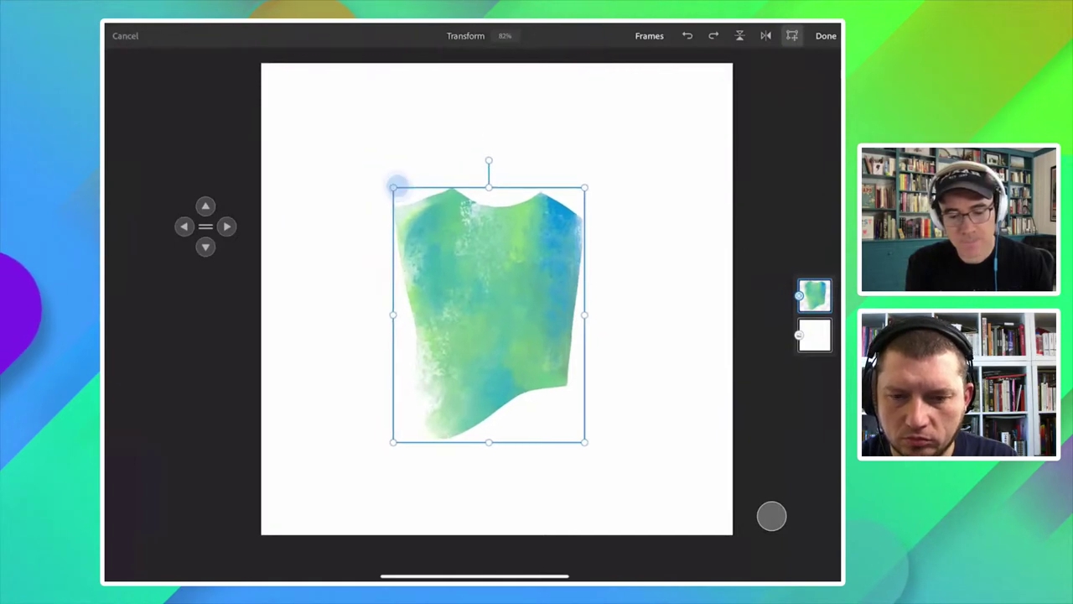
drag(393, 315, 453, 302)
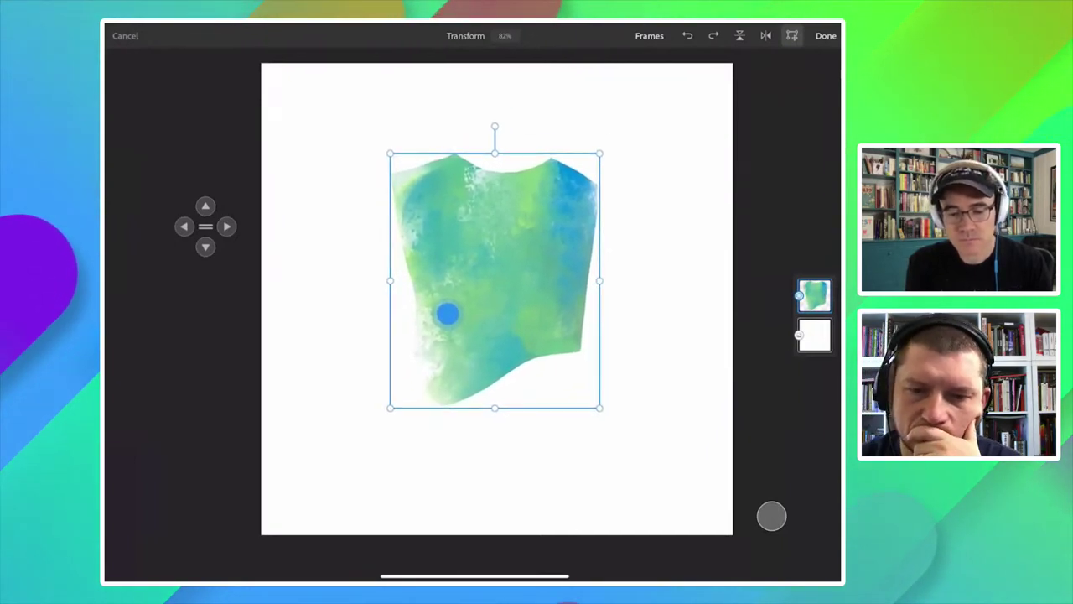
drag(453, 302, 443, 311)
click(826, 35)
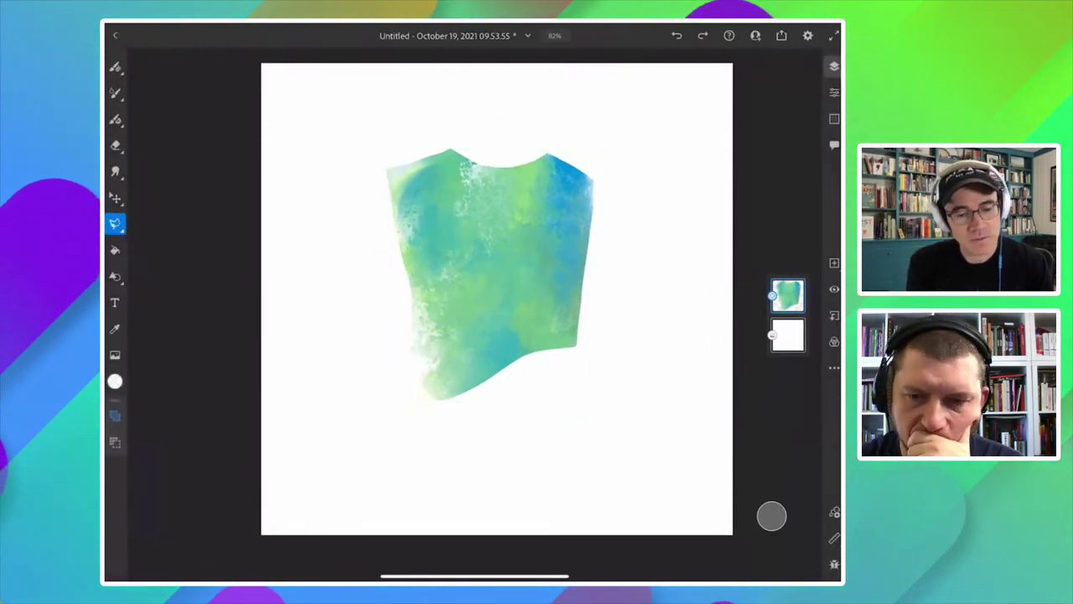
Lasso and erase both upper corners into narrower, sloping shoulders.
scroll(361, 234, up, 3)
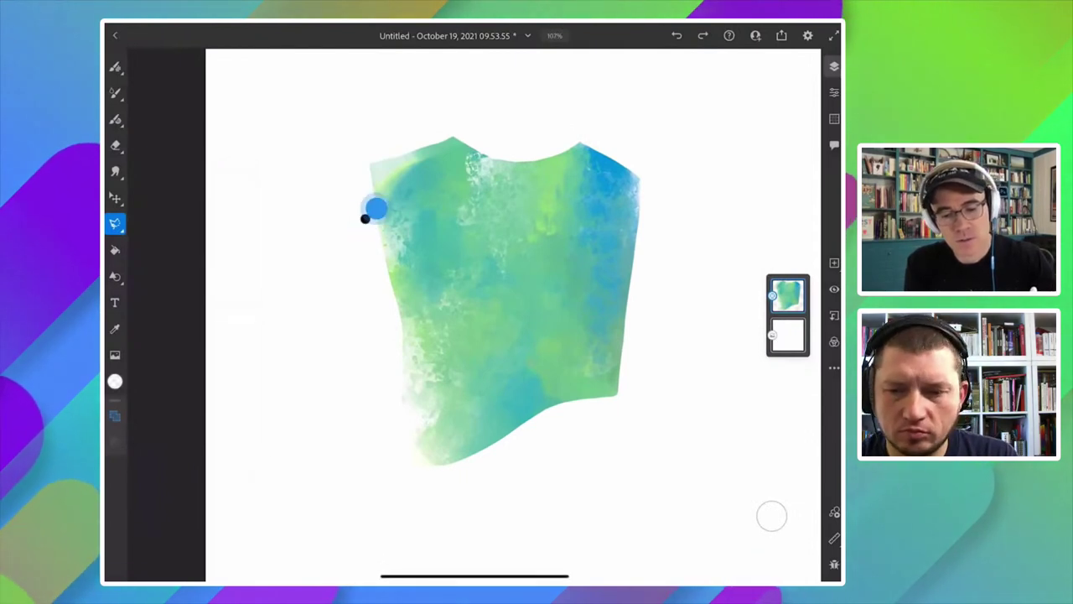
drag(375, 208, 462, 148)
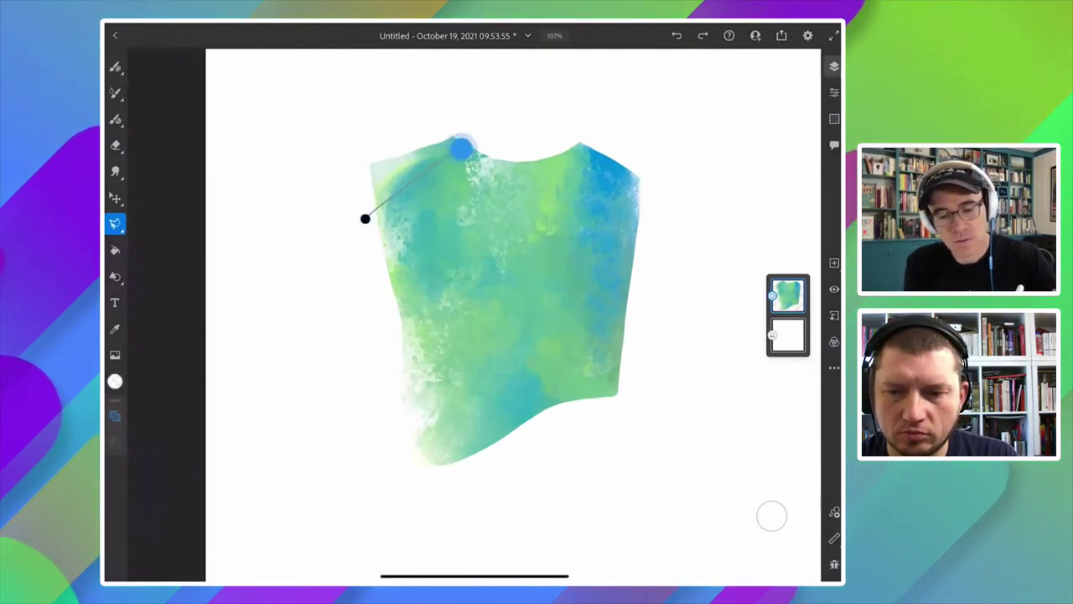
drag(461, 149, 364, 219)
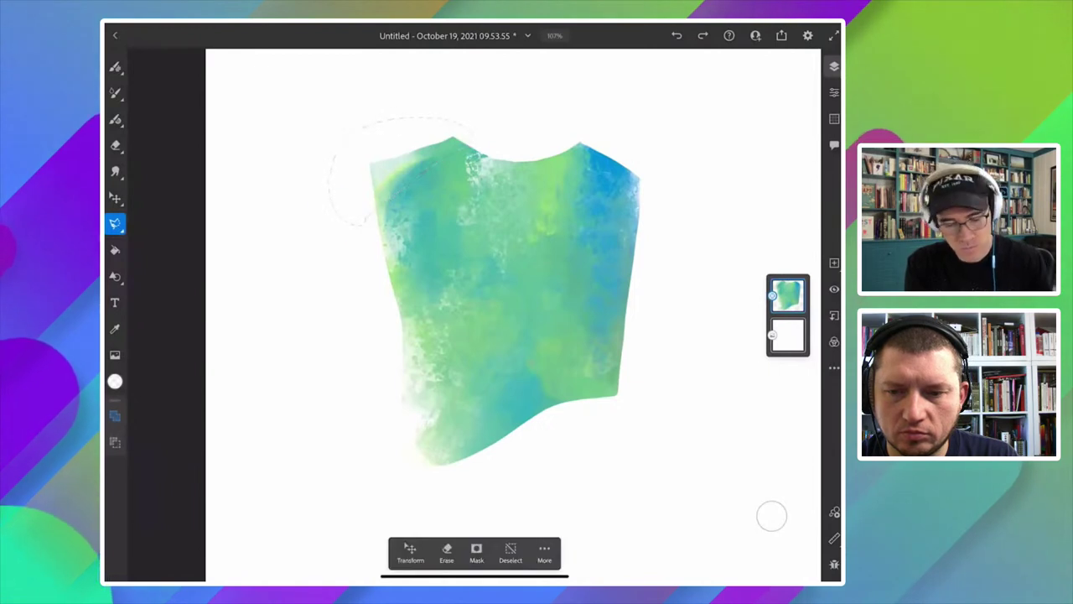
click(446, 550)
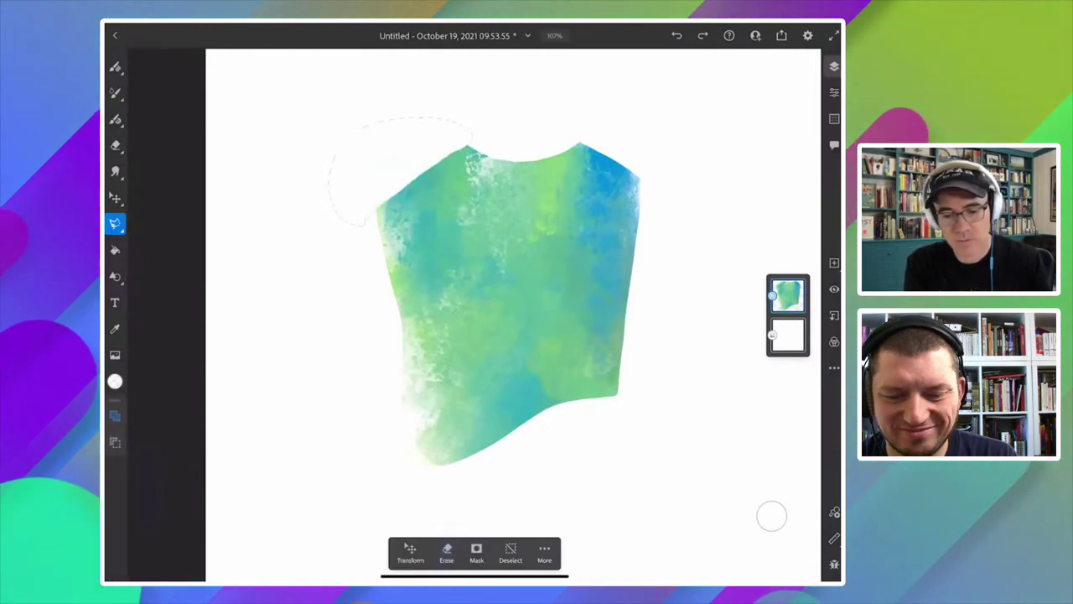
click(537, 146)
mouse_move(537, 146)
mouse_down()
mouse_move(622, 137)
mouse_move(540, 146)
mouse_up()
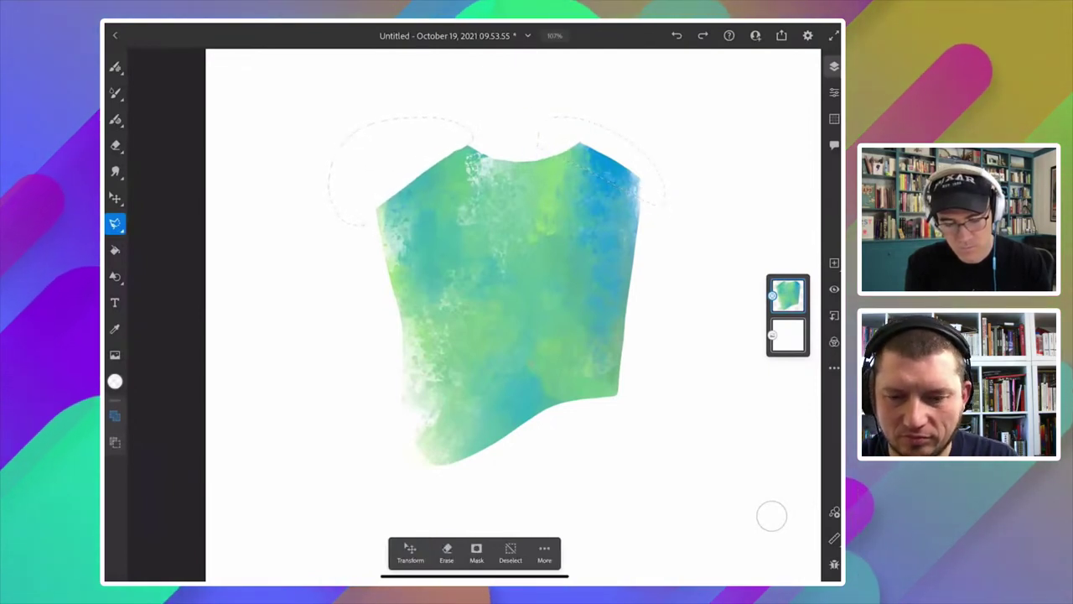
click(447, 553)
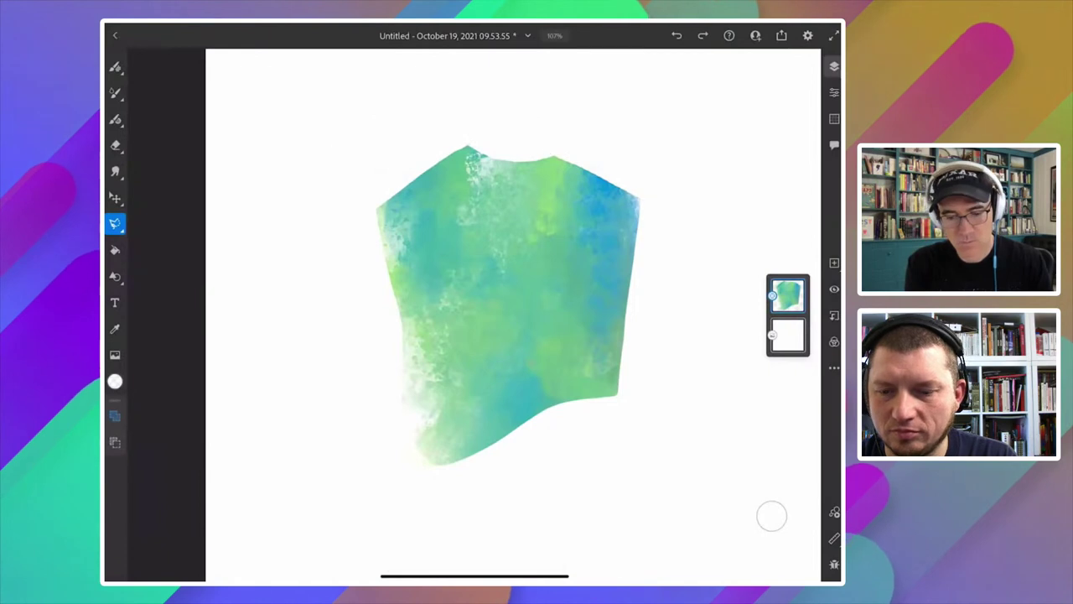
Add a new empty layer below the tunic.
scroll(321, 350, down, 3)
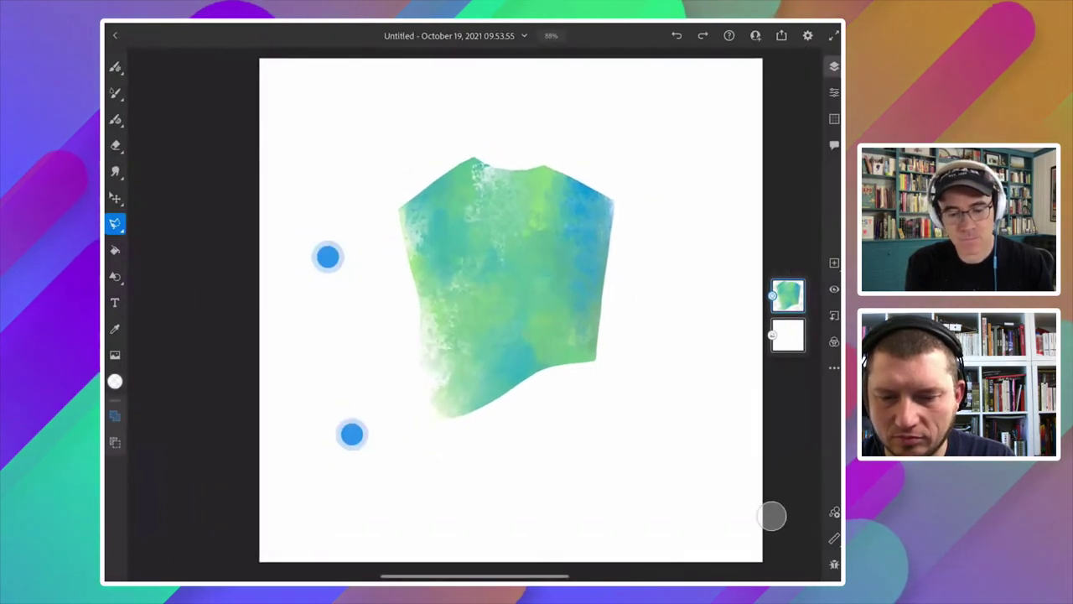
scroll(339, 344, down, 2)
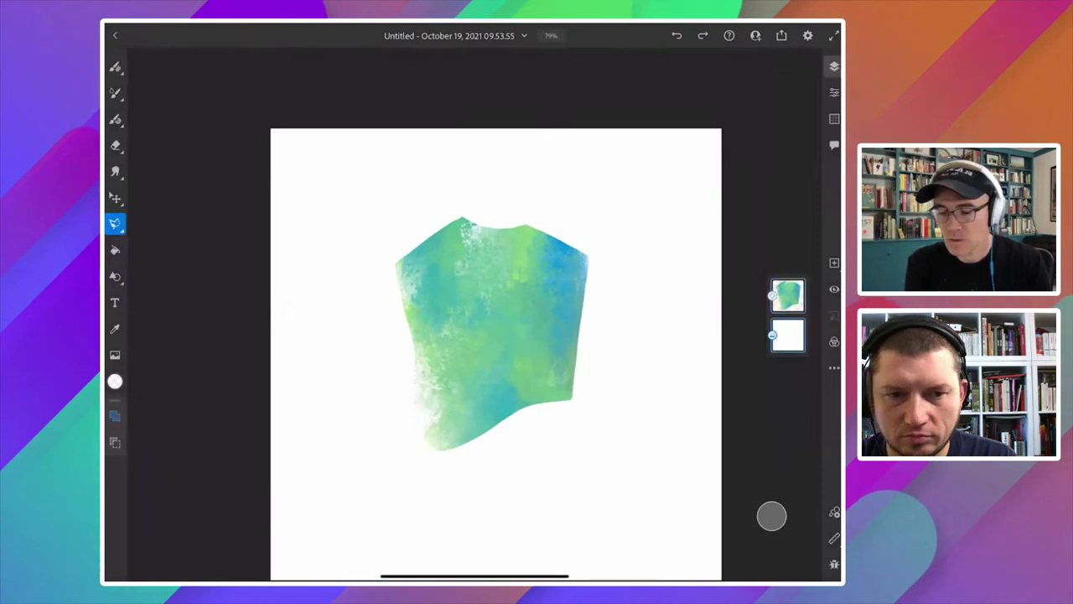
click(834, 262)
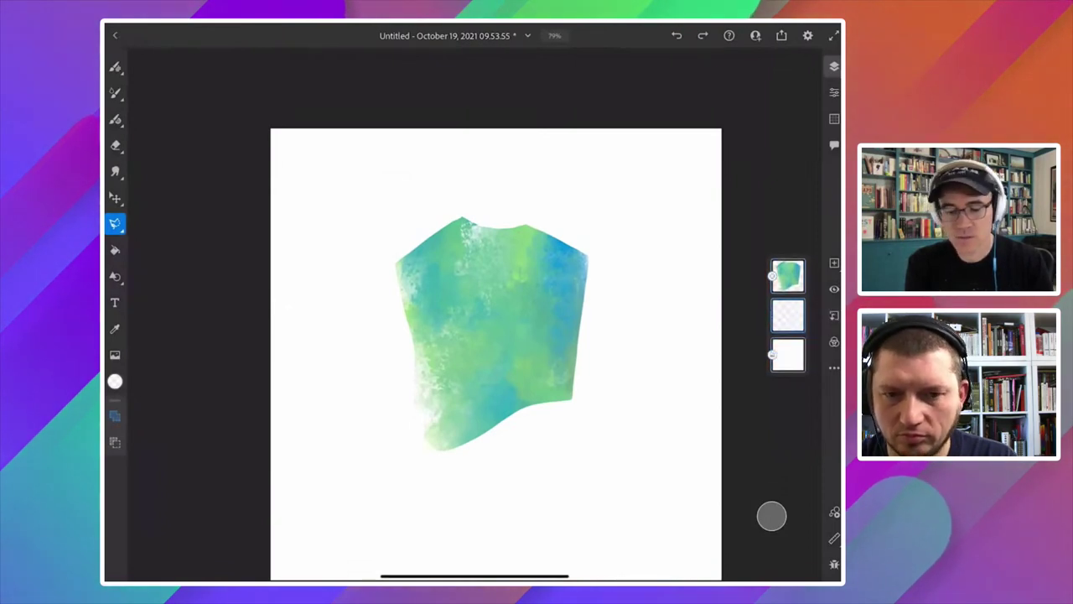
Lock the tunic layer's transparency so new paint stays inside the shape.
scroll(394, 285, up, 3)
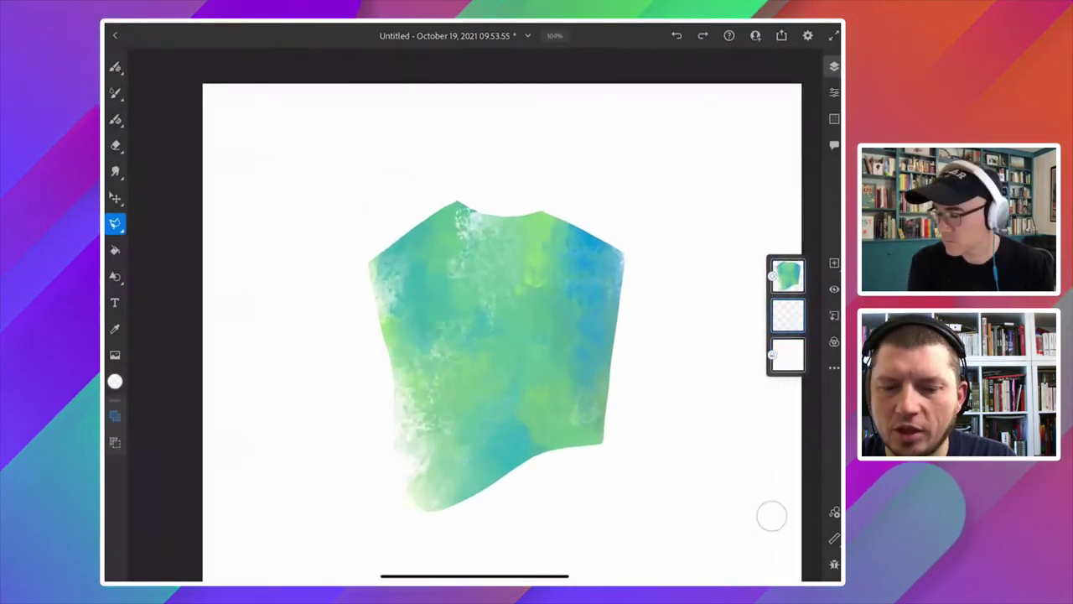
scroll(500, 327, down, 1)
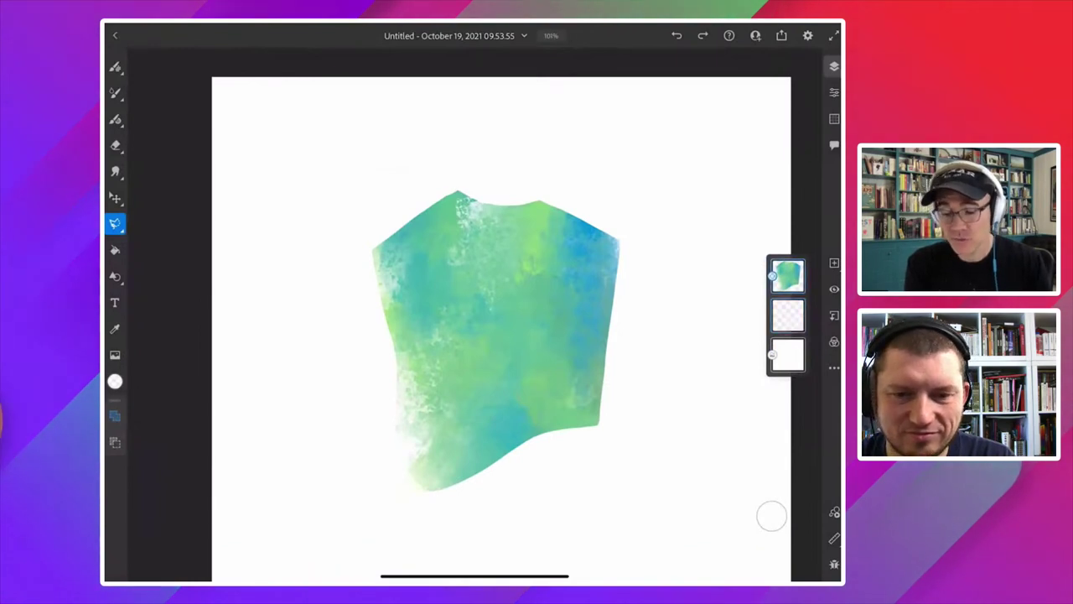
click(787, 276)
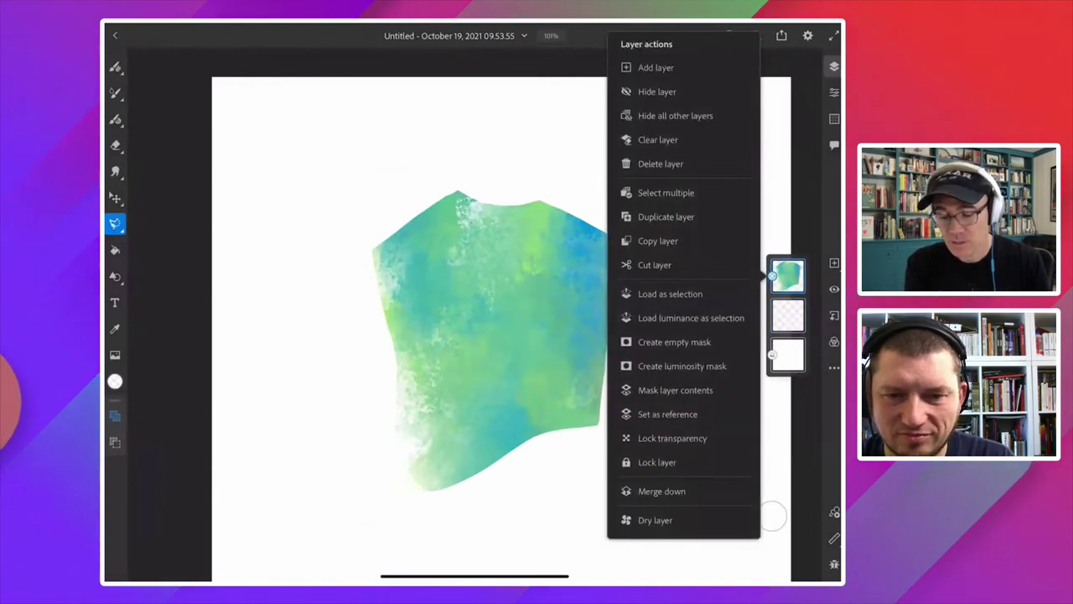
click(672, 437)
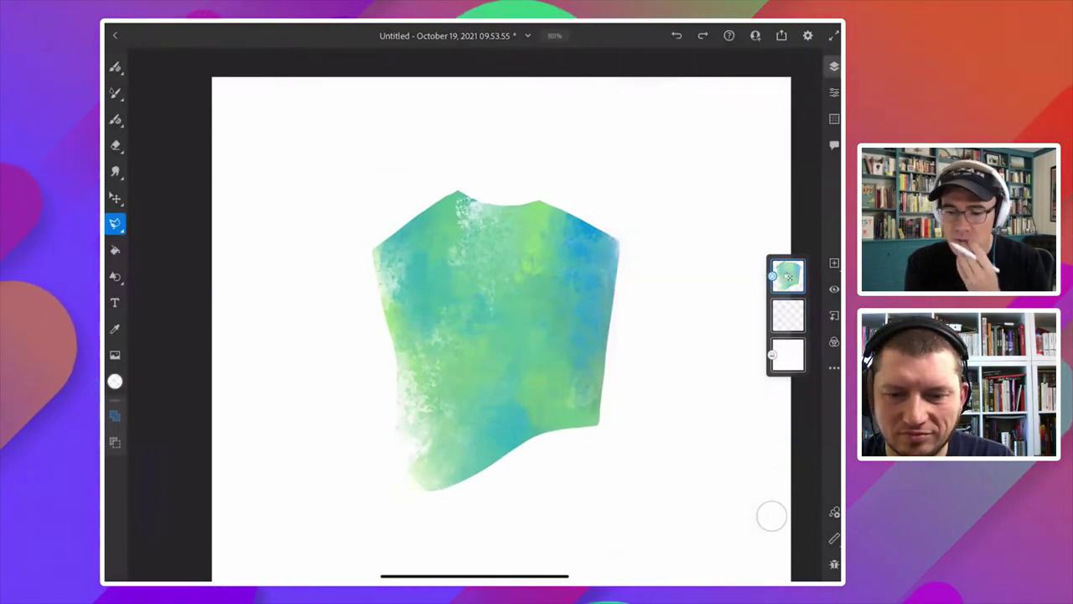
click(788, 277)
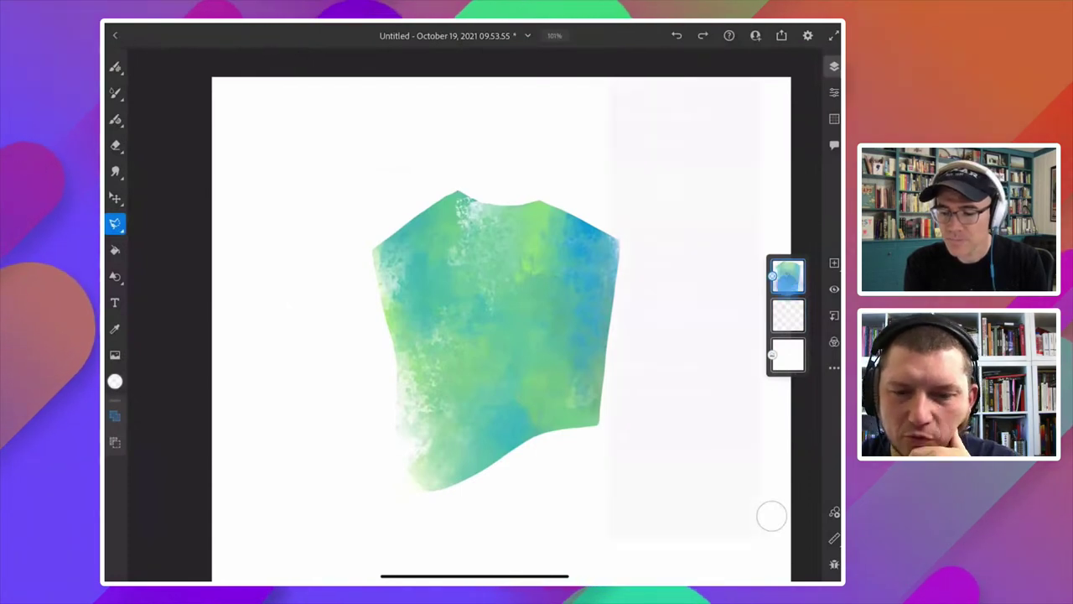
click(788, 276)
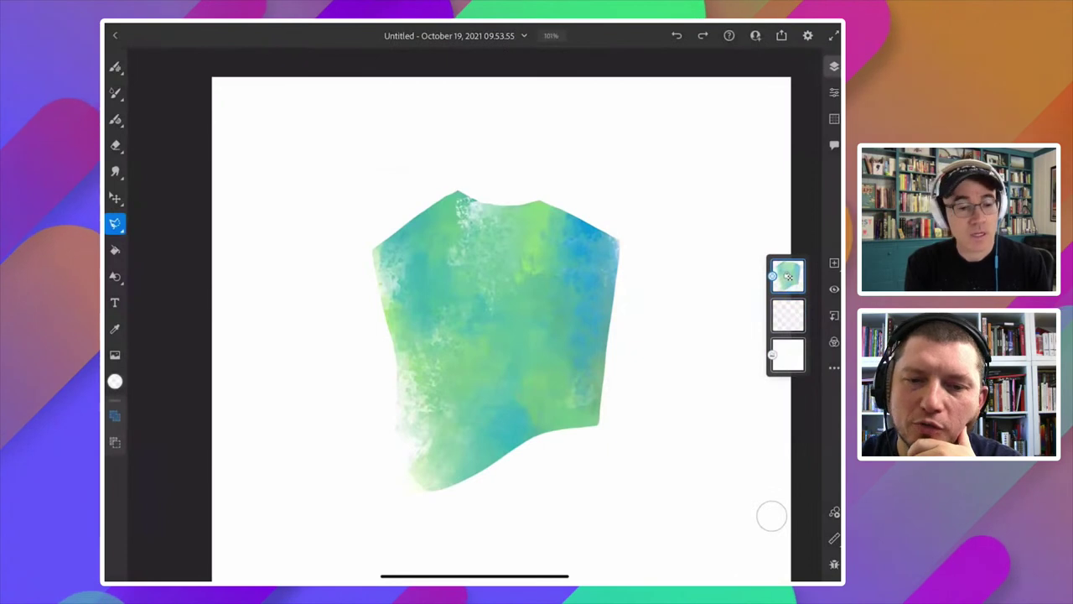
Set up the Blocky mixer brush with a dark purple at 100% opacity.
key(b)
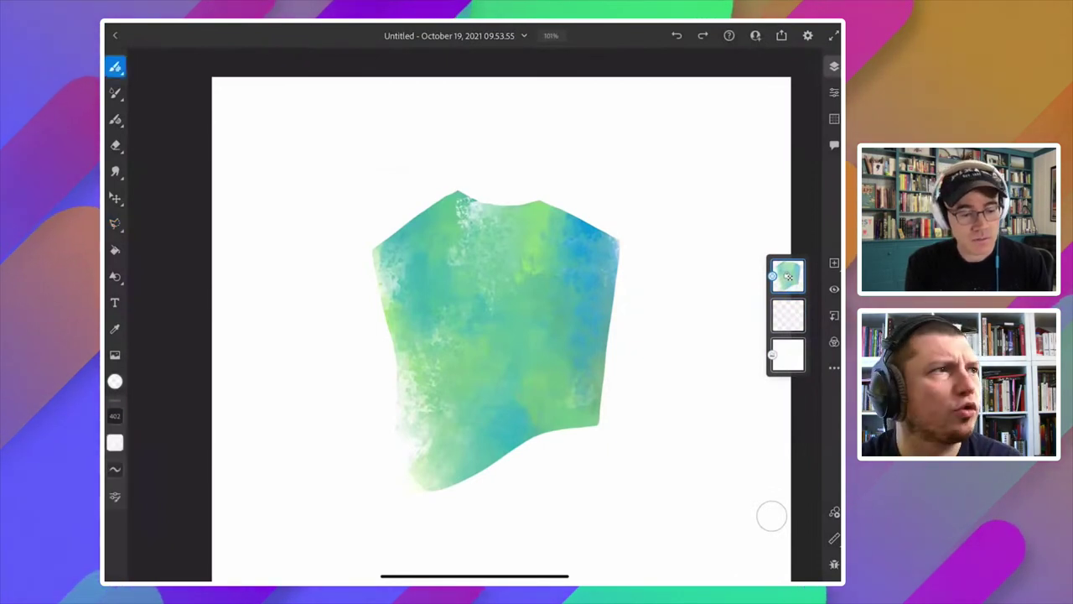
click(115, 381)
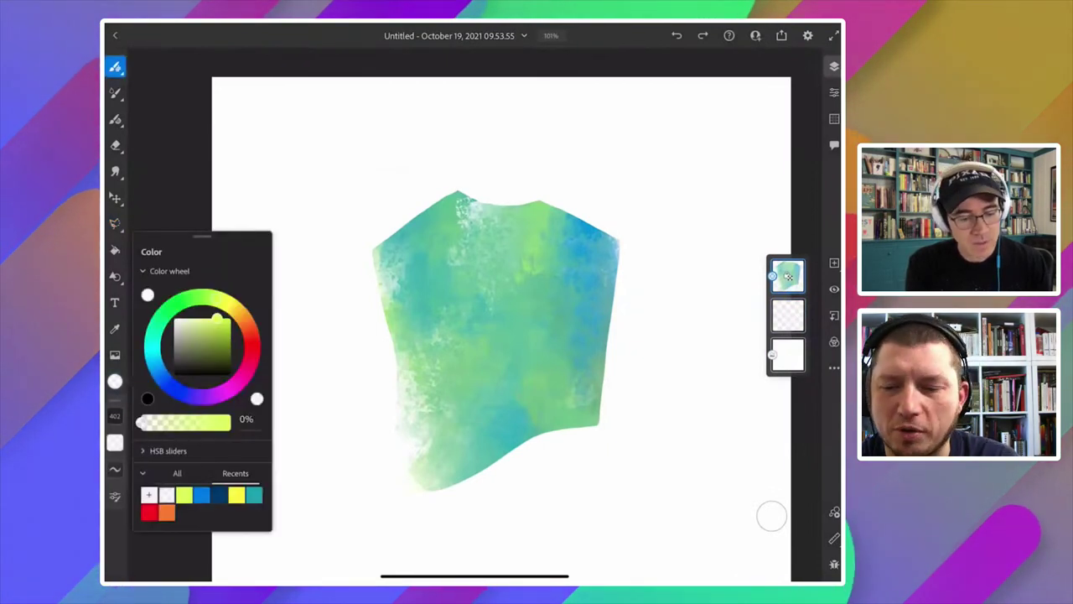
drag(217, 319, 203, 398)
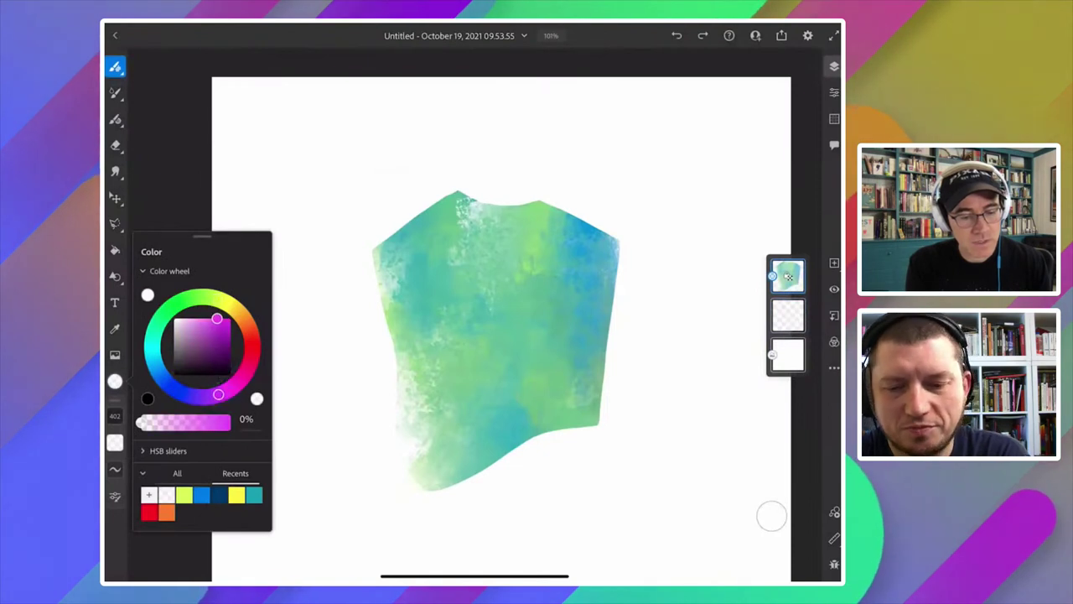
drag(219, 329, 218, 332)
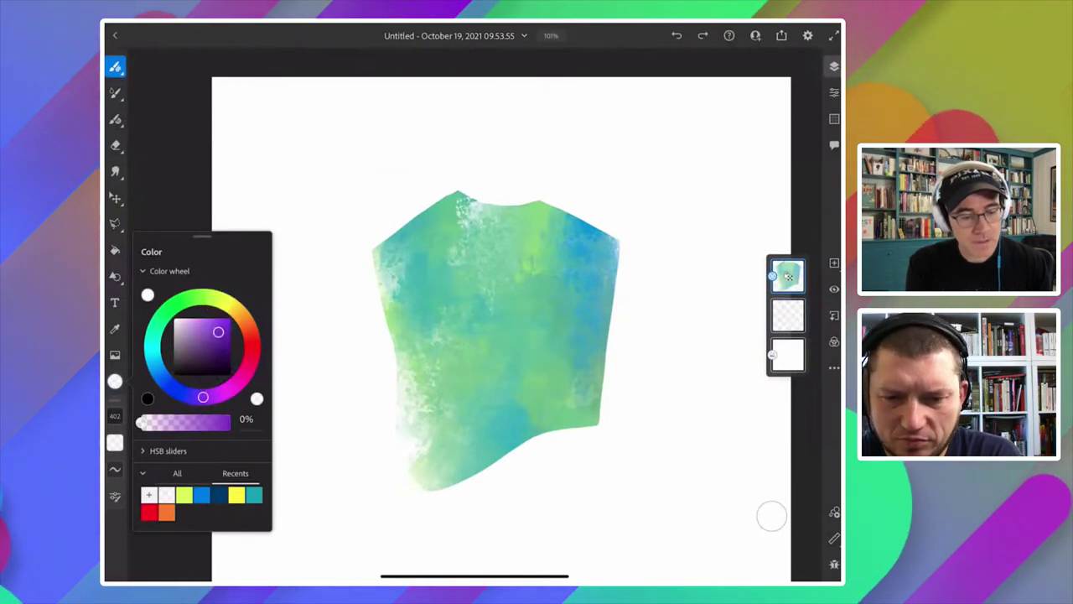
drag(141, 422, 228, 422)
click(115, 66)
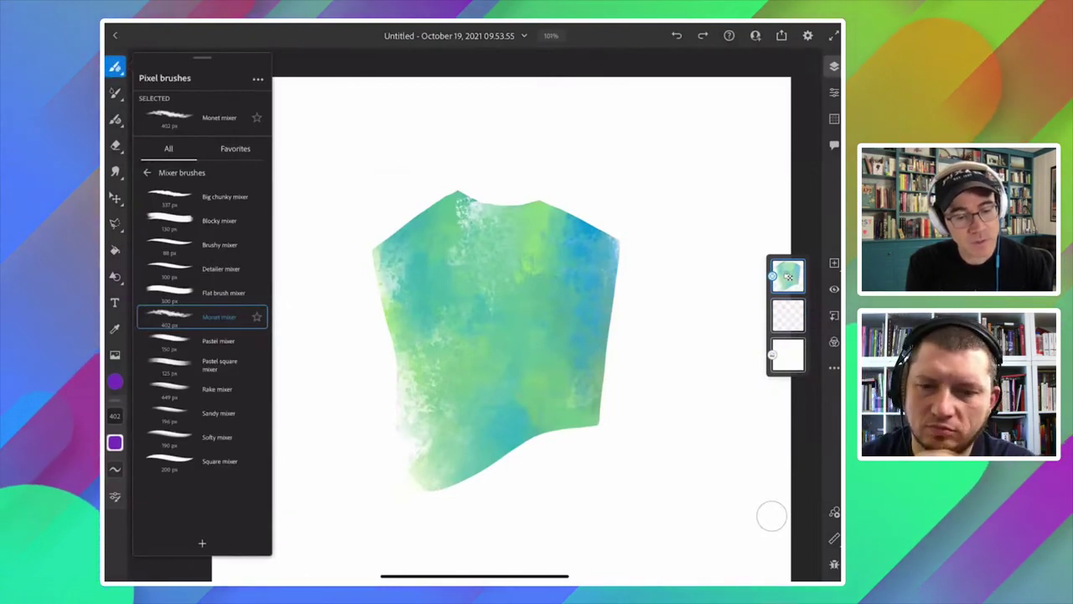
click(159, 217)
click(320, 286)
Smudge purple strokes down the tunic's upper left, then undo them.
mouse_move(468, 304)
mouse_down()
mouse_move(445, 278)
mouse_move(436, 295)
mouse_up()
mouse_move(394, 222)
mouse_down()
mouse_move(442, 286)
mouse_move(469, 298)
mouse_up()
drag(419, 209, 509, 335)
drag(394, 239, 421, 314)
drag(389, 268, 419, 348)
drag(399, 302, 424, 373)
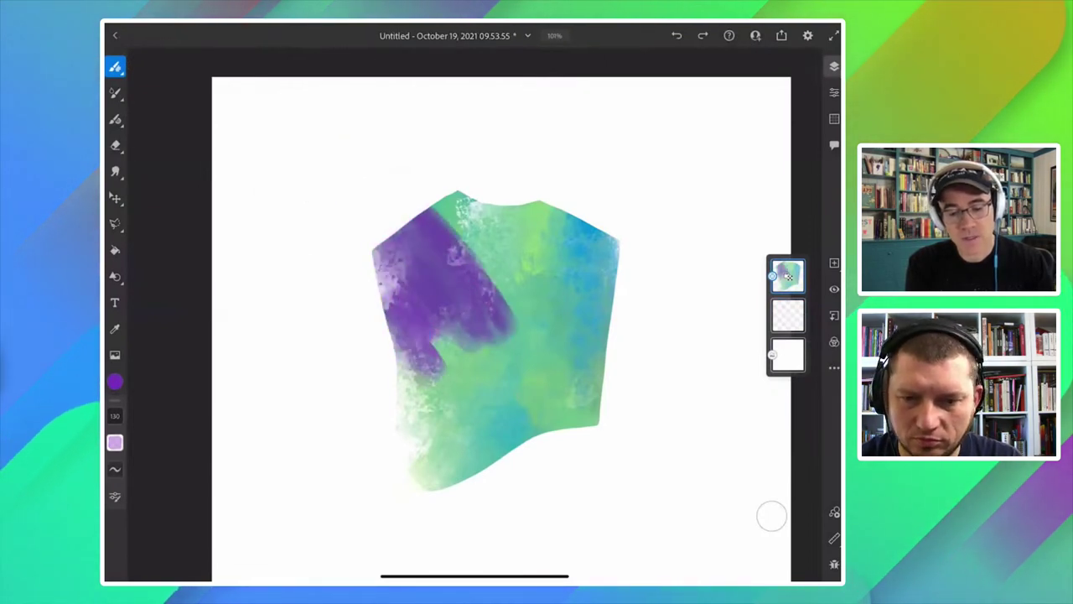
key(ctrl+z)
key(ctrl+z)
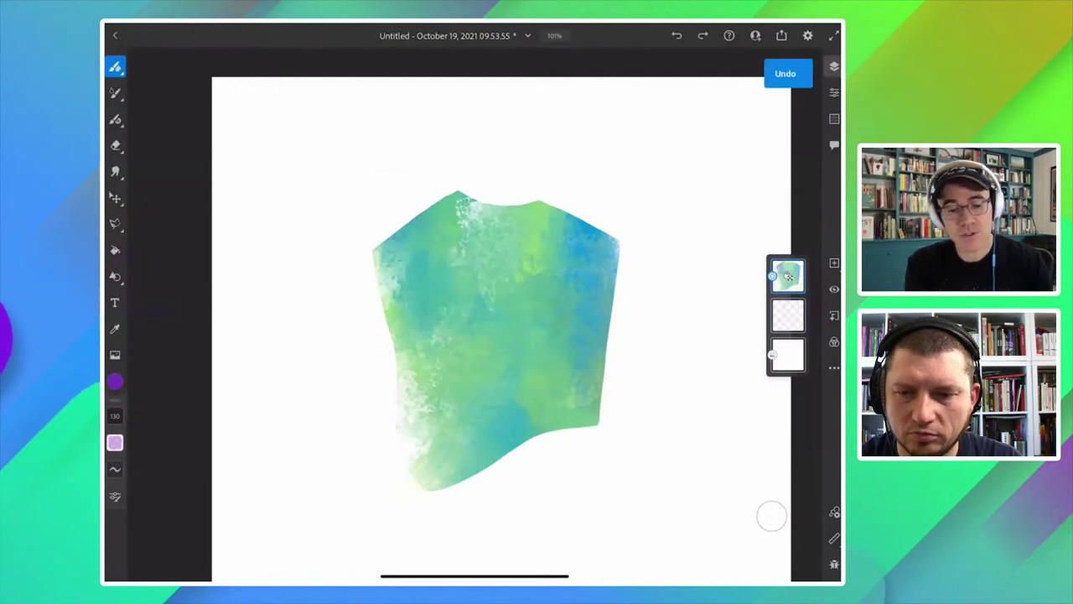
Open the FX pixel brush category and scroll to Spatter 2.
click(377, 185)
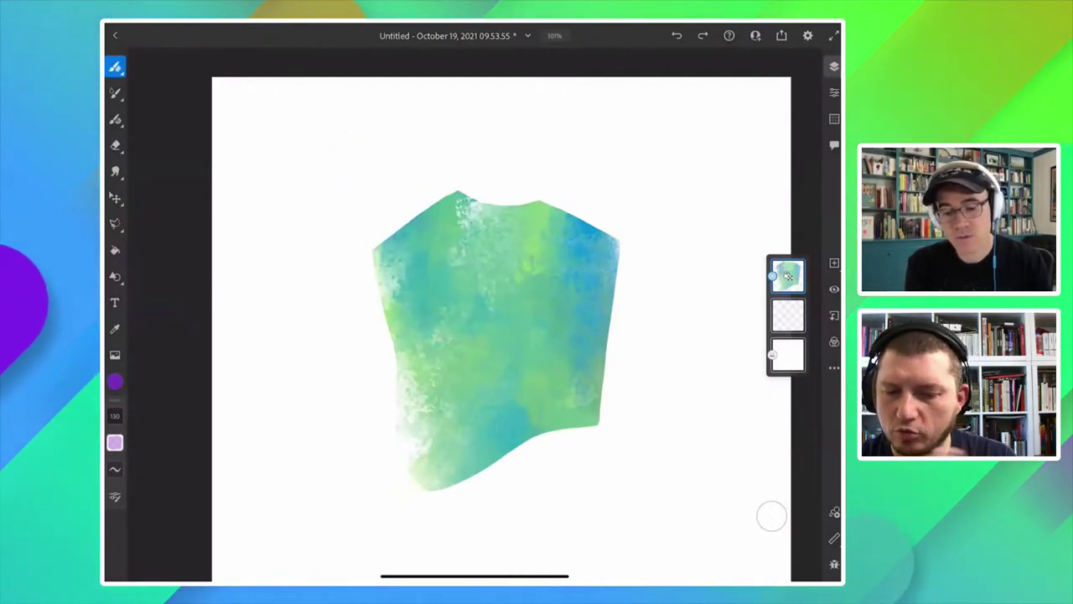
scroll(342, 337, down, 1)
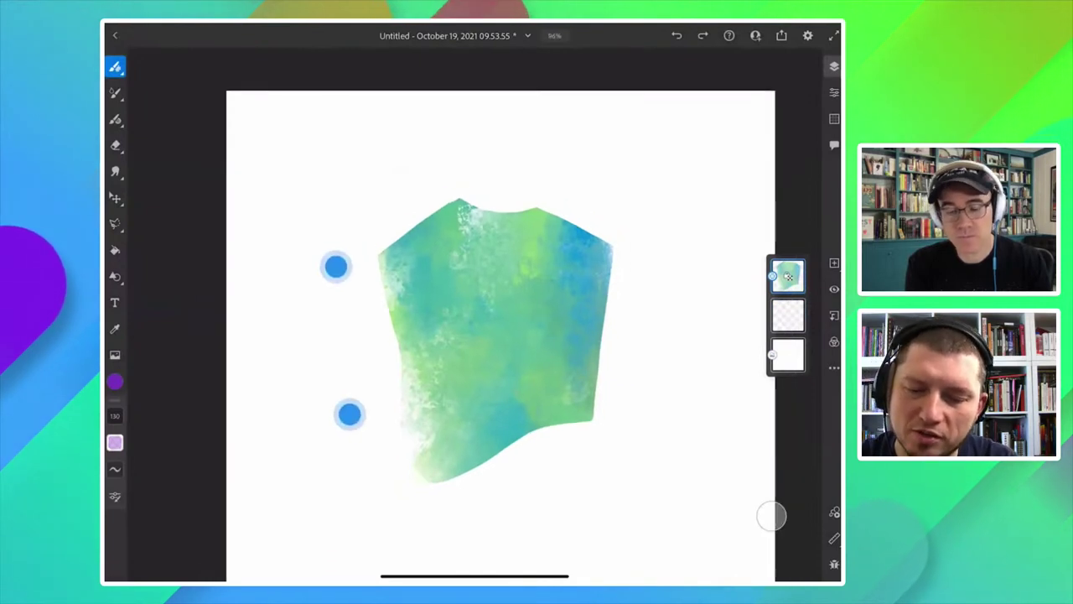
click(115, 66)
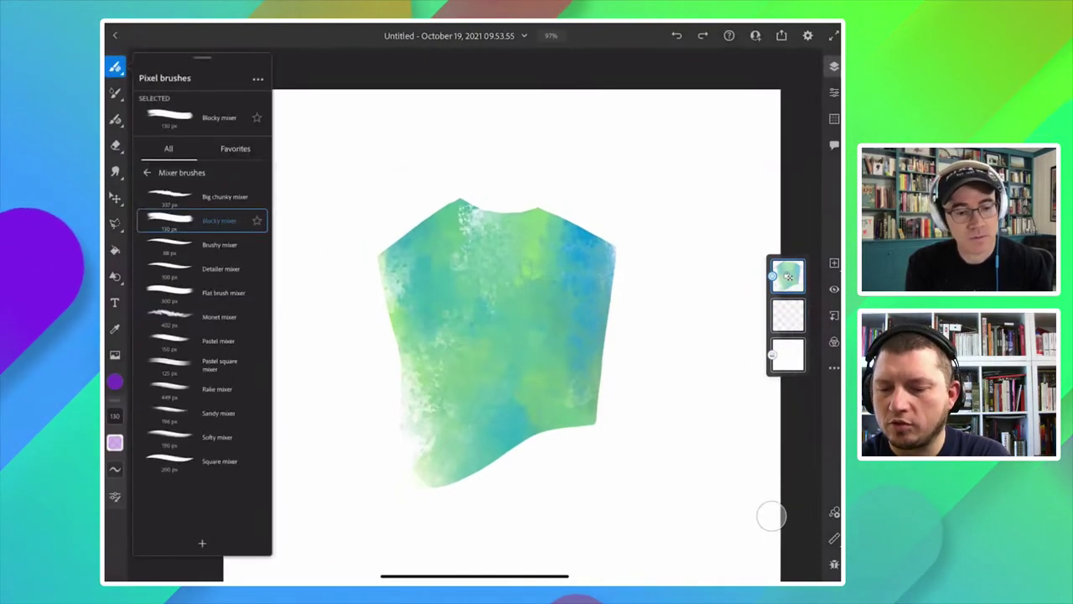
click(146, 172)
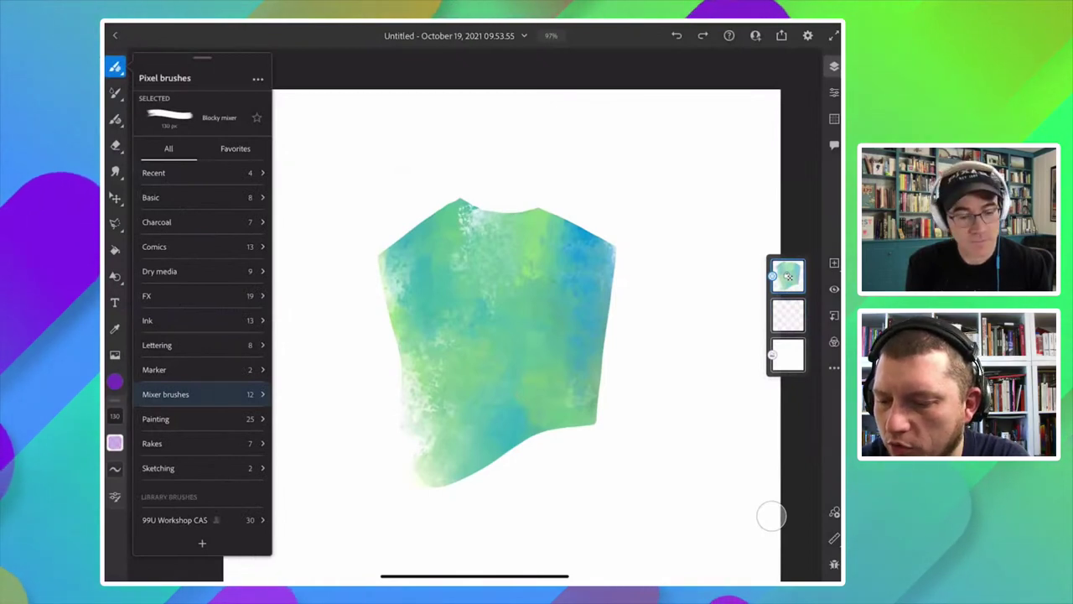
click(147, 295)
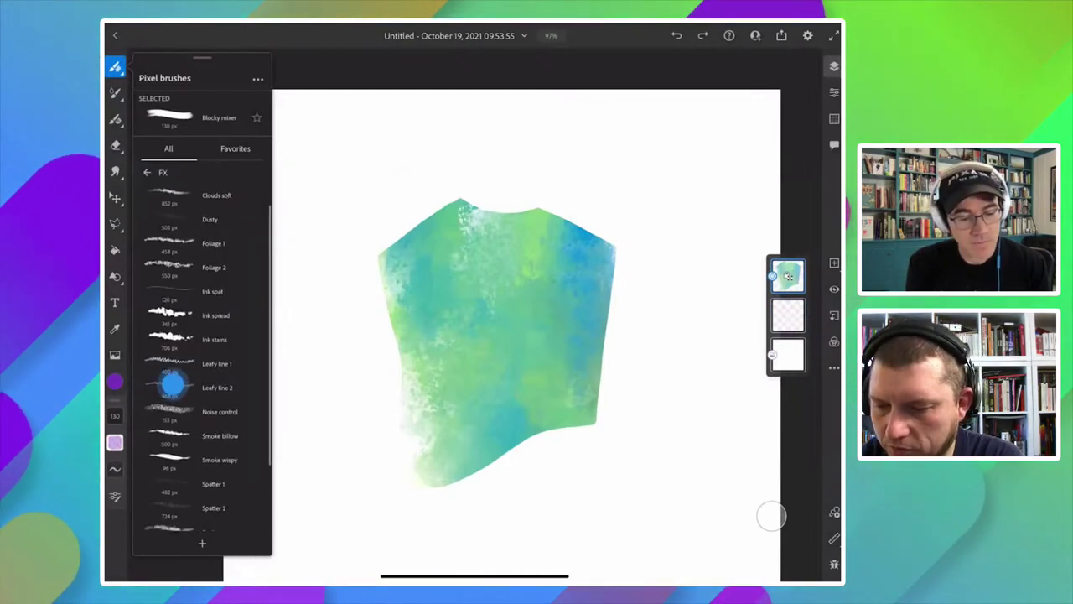
drag(172, 383, 176, 300)
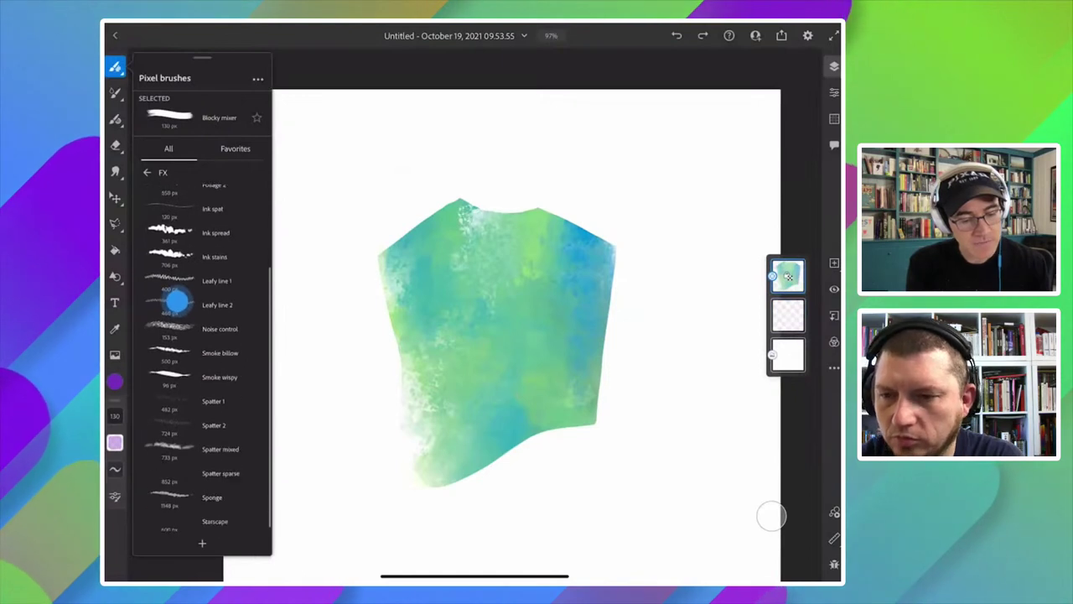
Choose Spatter 2 in deep blue and try, then undo, a test spatter stroke.
click(171, 419)
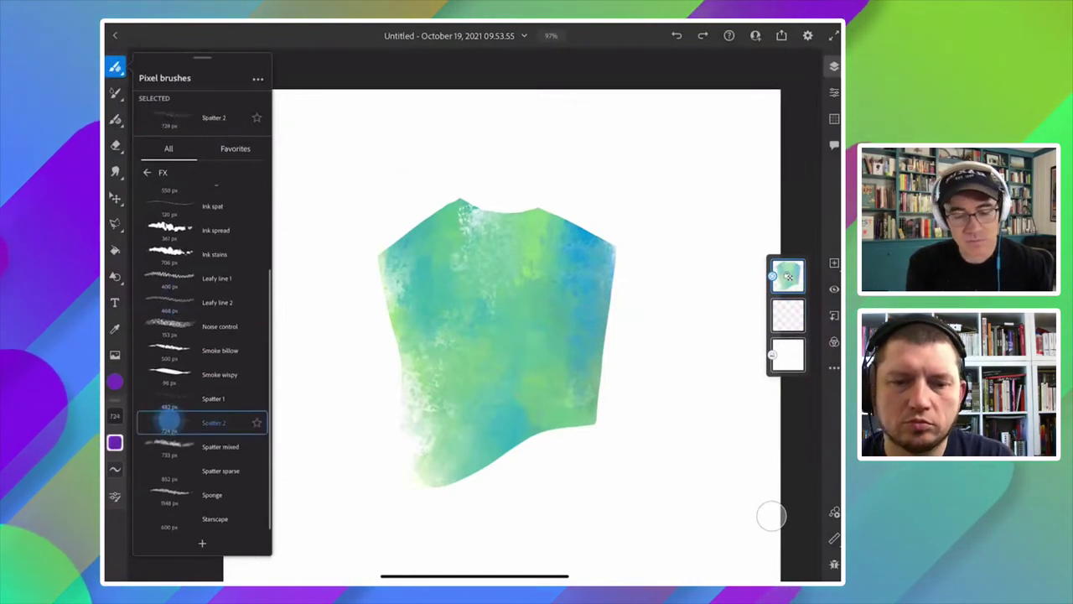
click(115, 442)
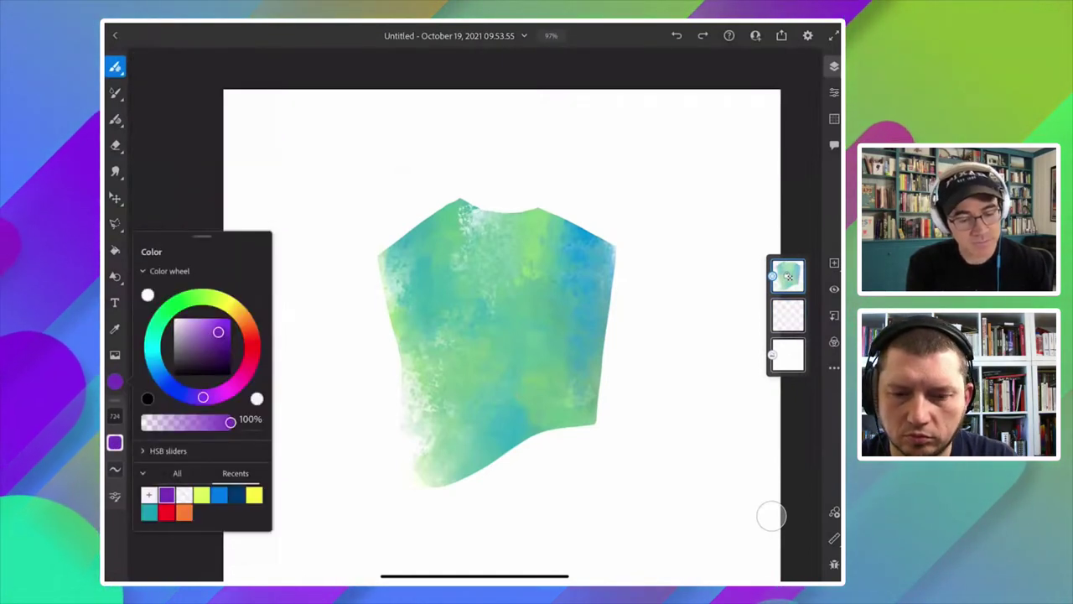
click(166, 381)
drag(219, 336, 222, 344)
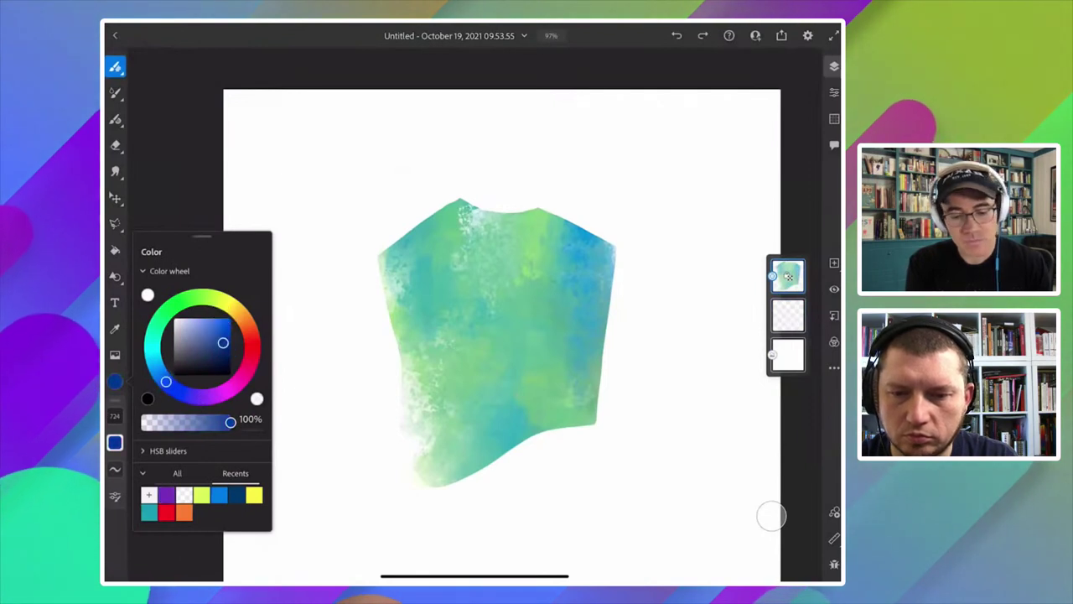
drag(485, 314, 411, 222)
click(342, 386)
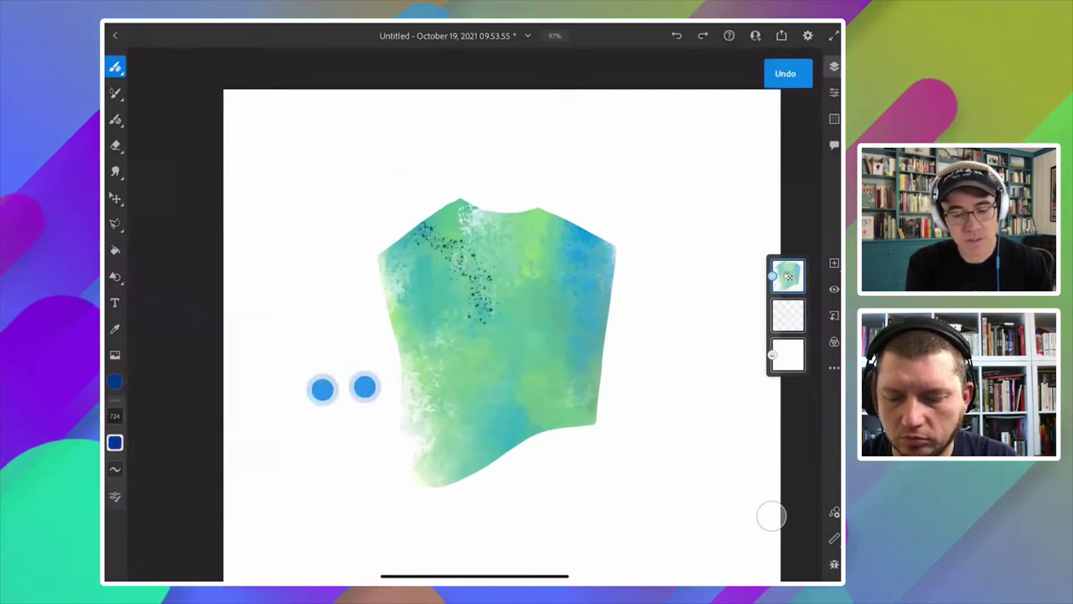
Enlarge the brush to 1,242, lower its flow, and speckle the tunic's right side.
drag(115, 415, 115, 401)
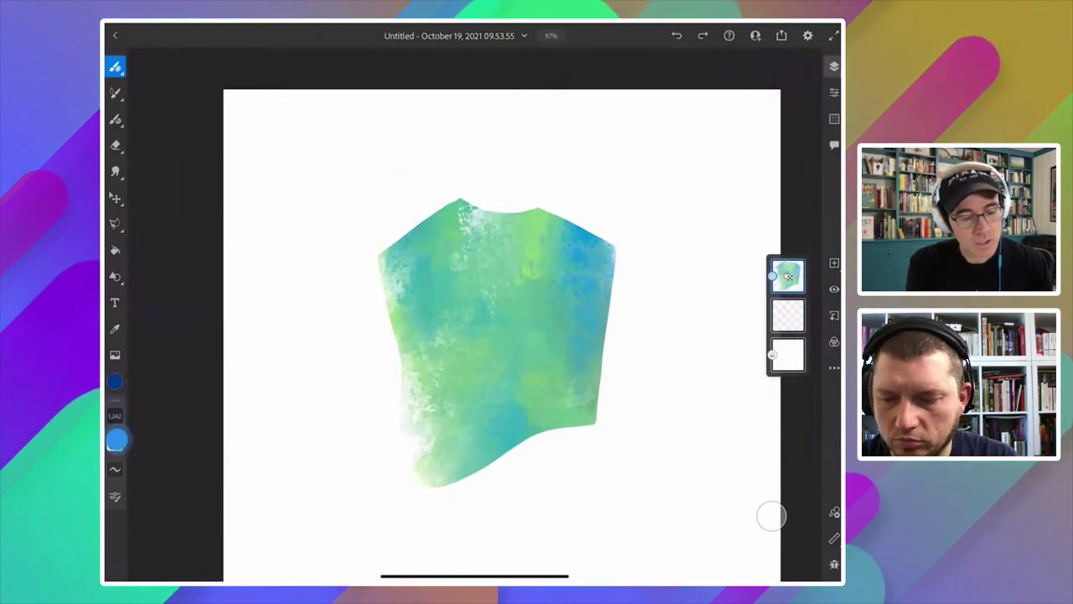
click(115, 469)
drag(115, 469, 115, 520)
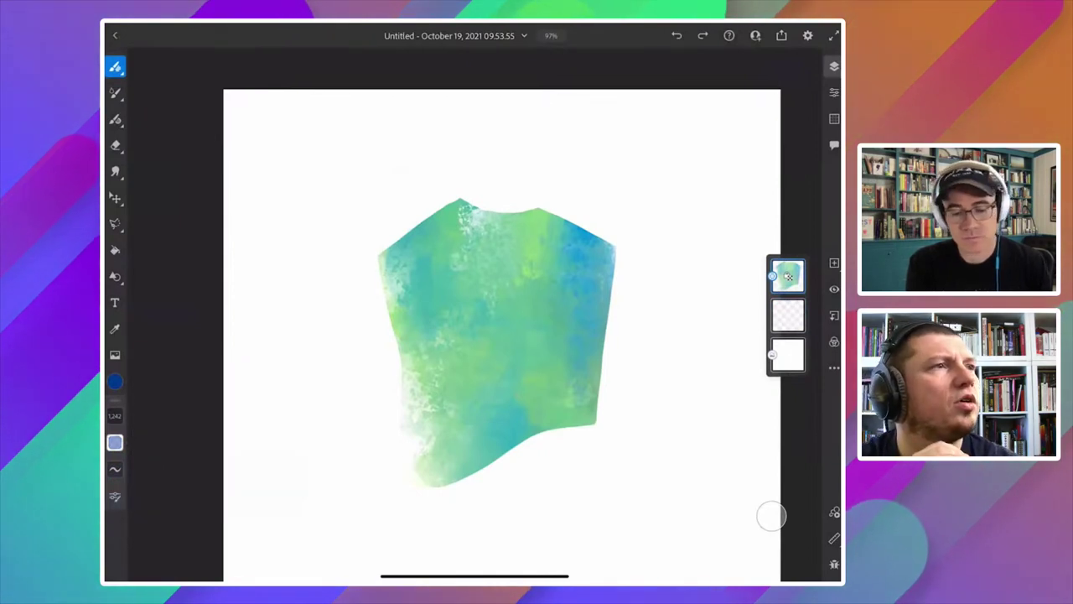
drag(497, 270, 472, 245)
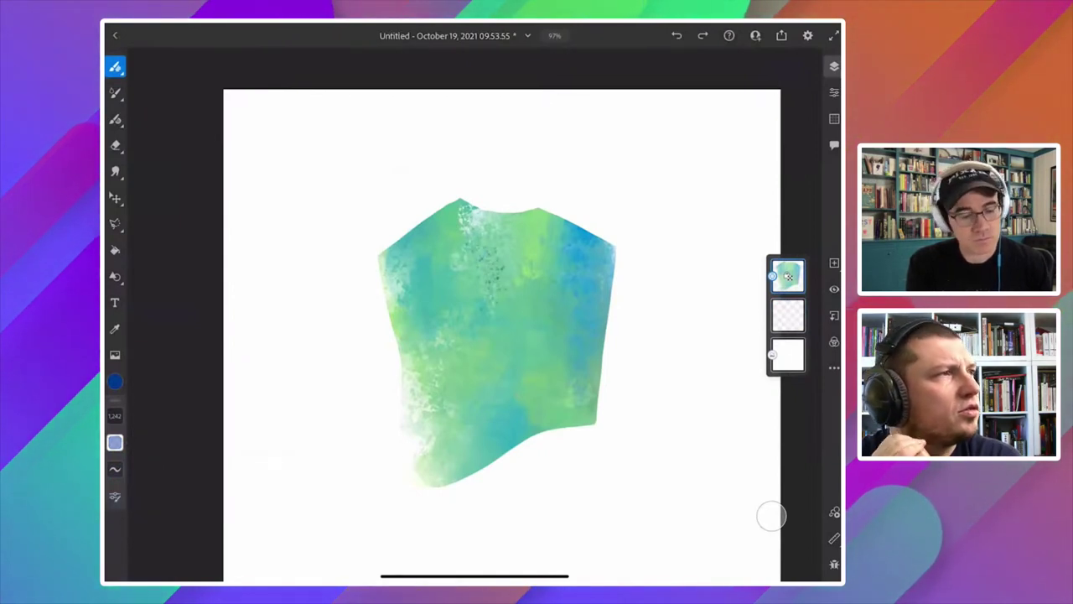
Stamp large dark-blue spots at size 2,918, shrink to 198, and select the empty layer.
drag(115, 415, 115, 396)
click(311, 244)
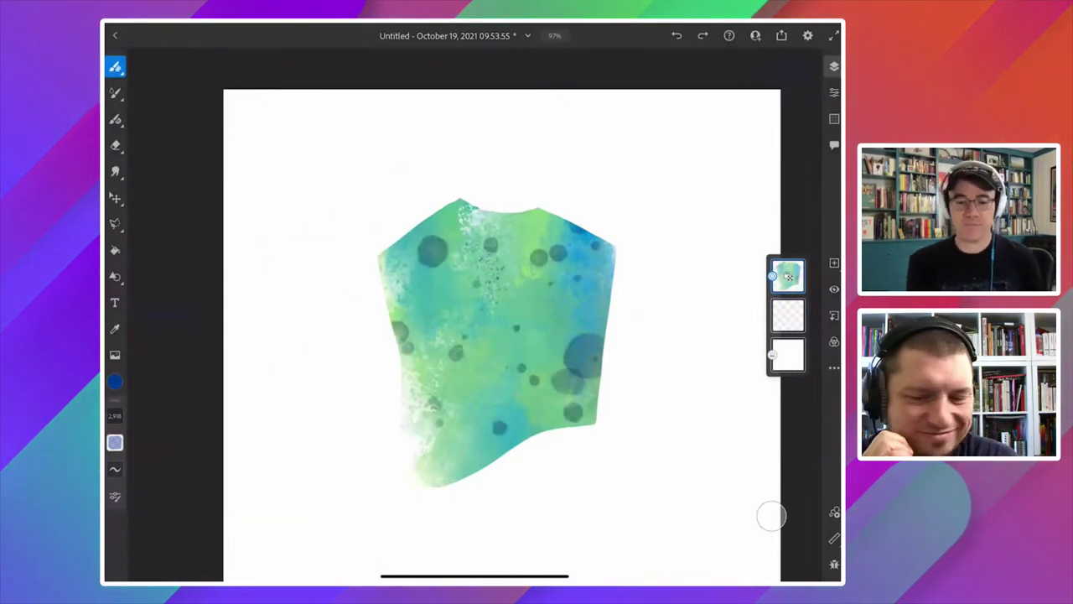
key(ctrl+z)
key(ctrl+z)
click(346, 244)
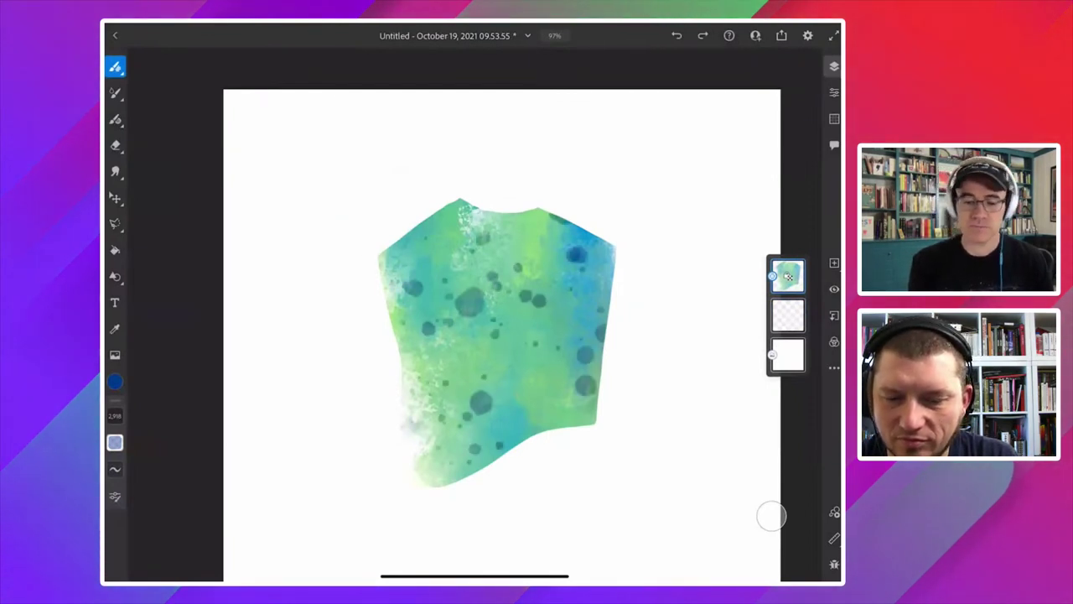
click(579, 266)
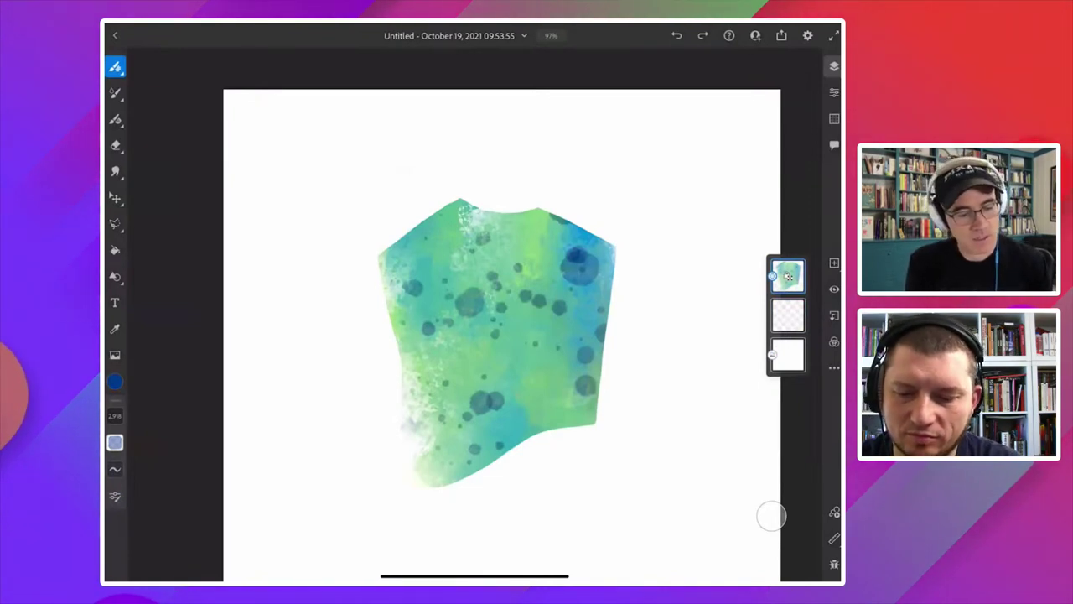
drag(115, 415, 114, 473)
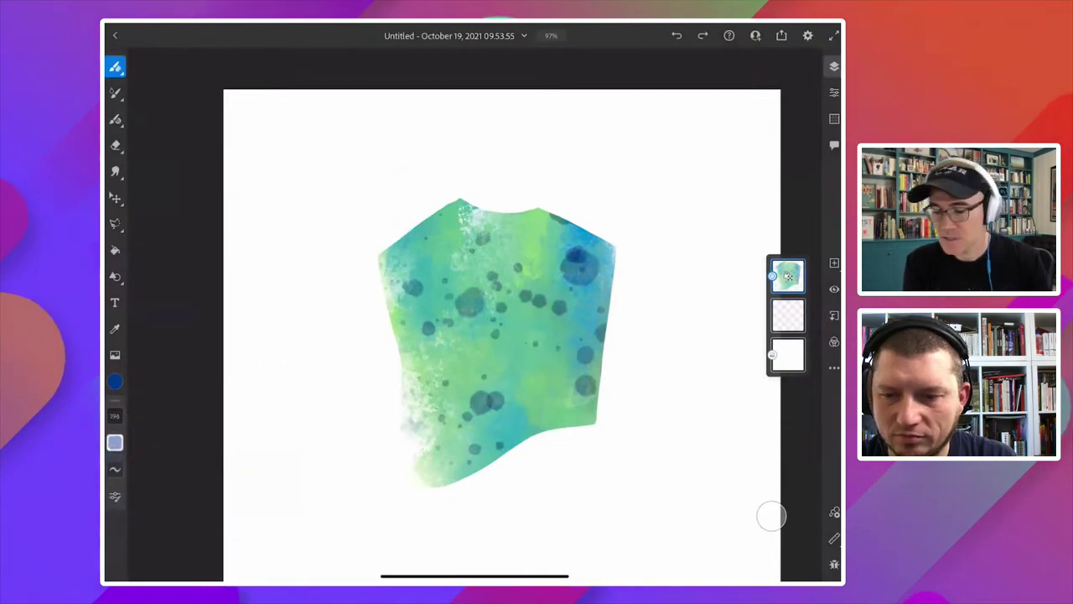
click(788, 315)
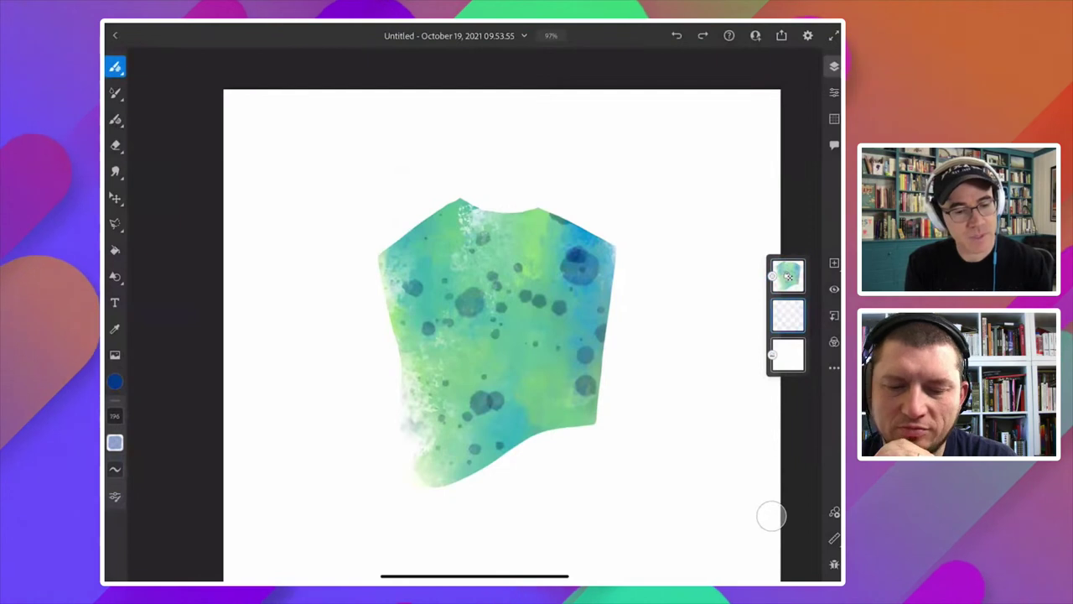
Pick the Ink spread brush in magenta-pink at size 241.
click(115, 66)
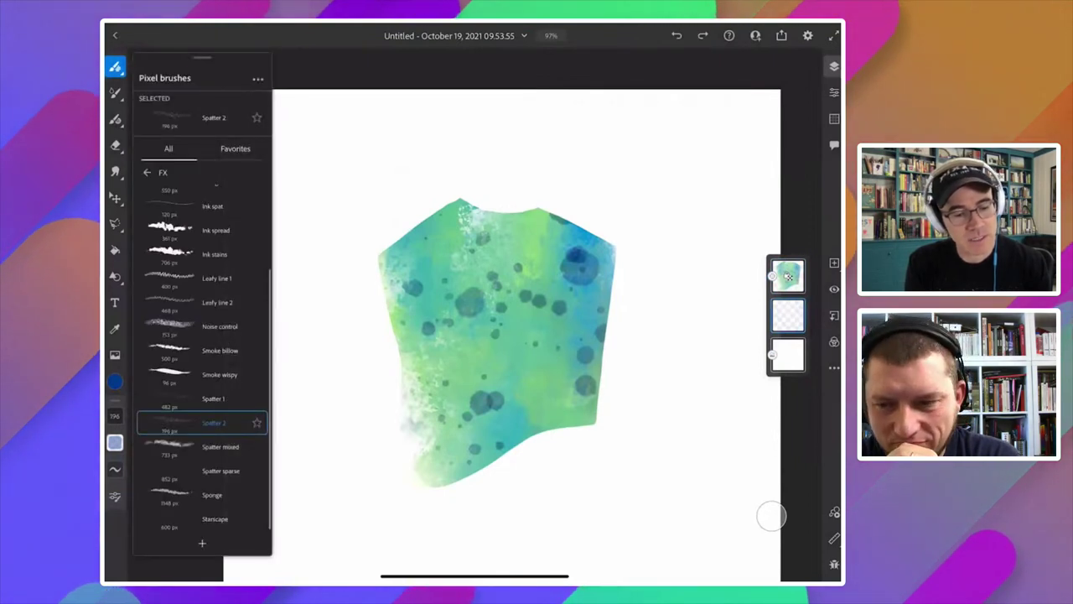
click(201, 229)
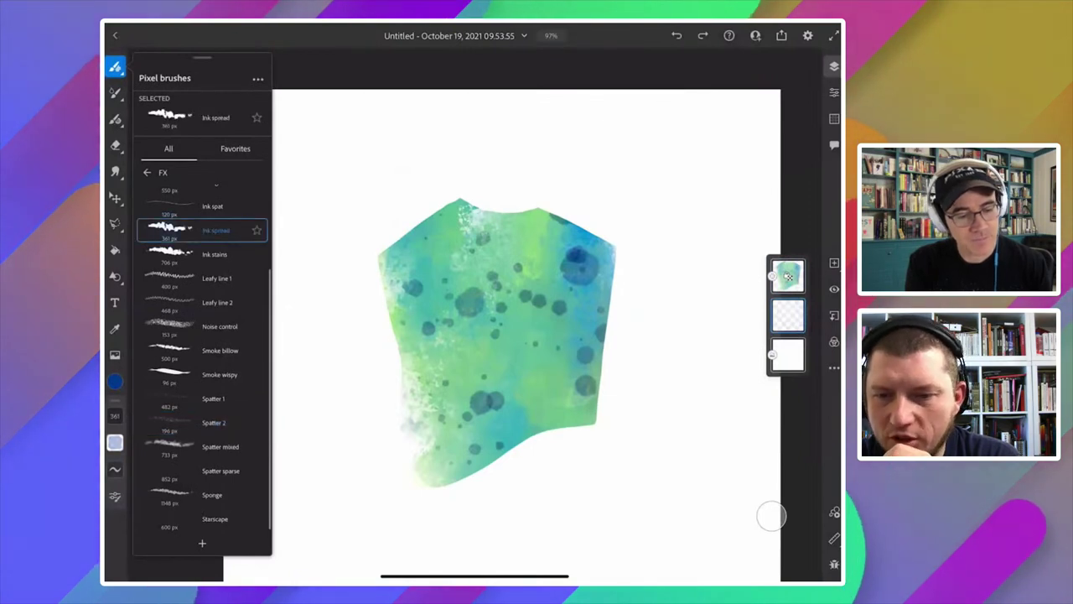
click(115, 381)
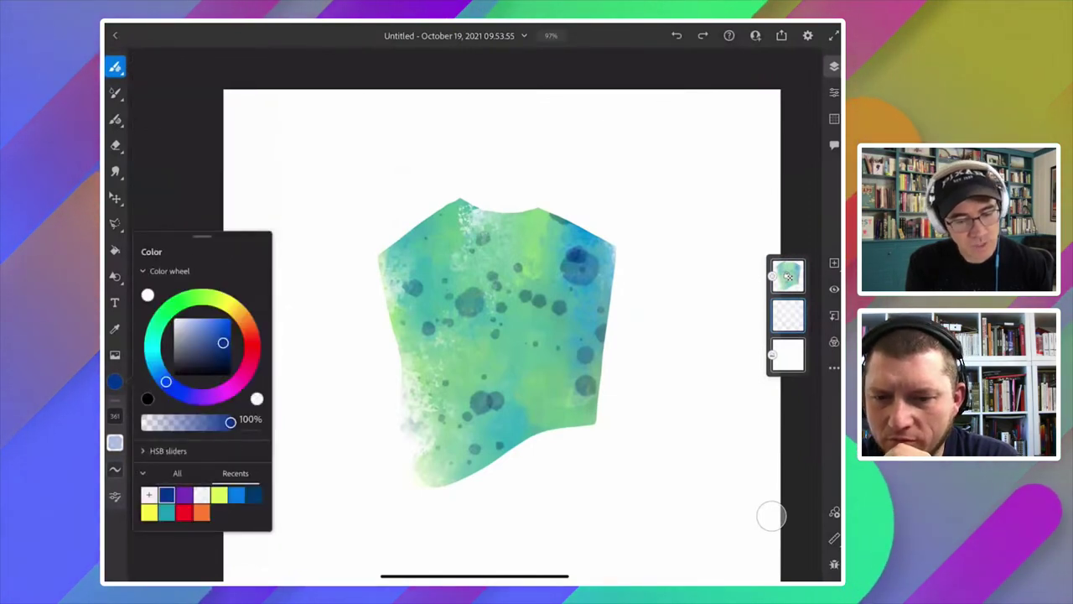
drag(166, 382, 217, 300)
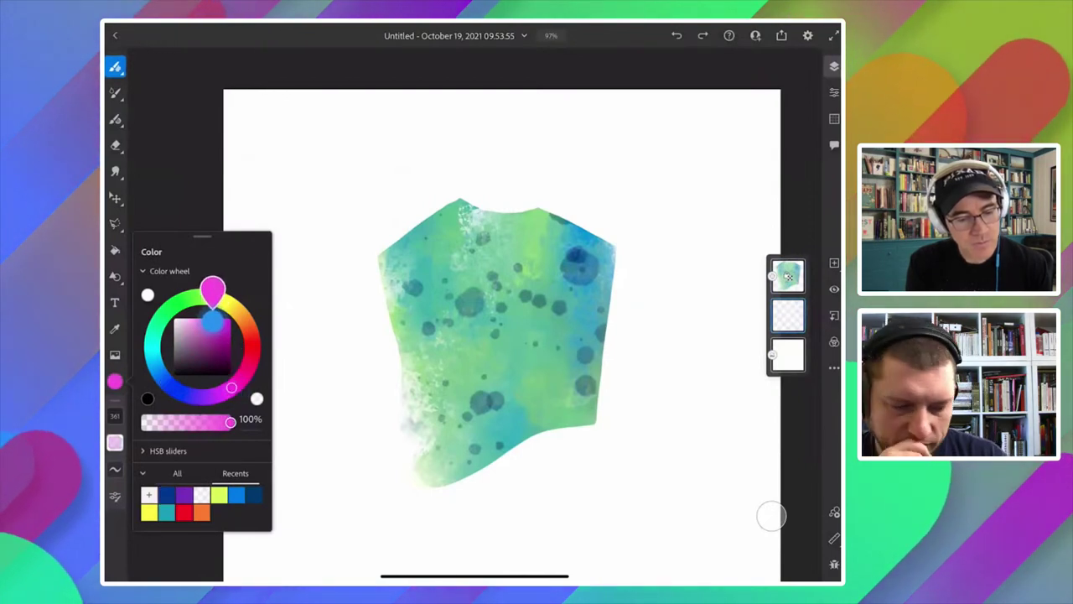
drag(217, 300, 219, 300)
click(115, 66)
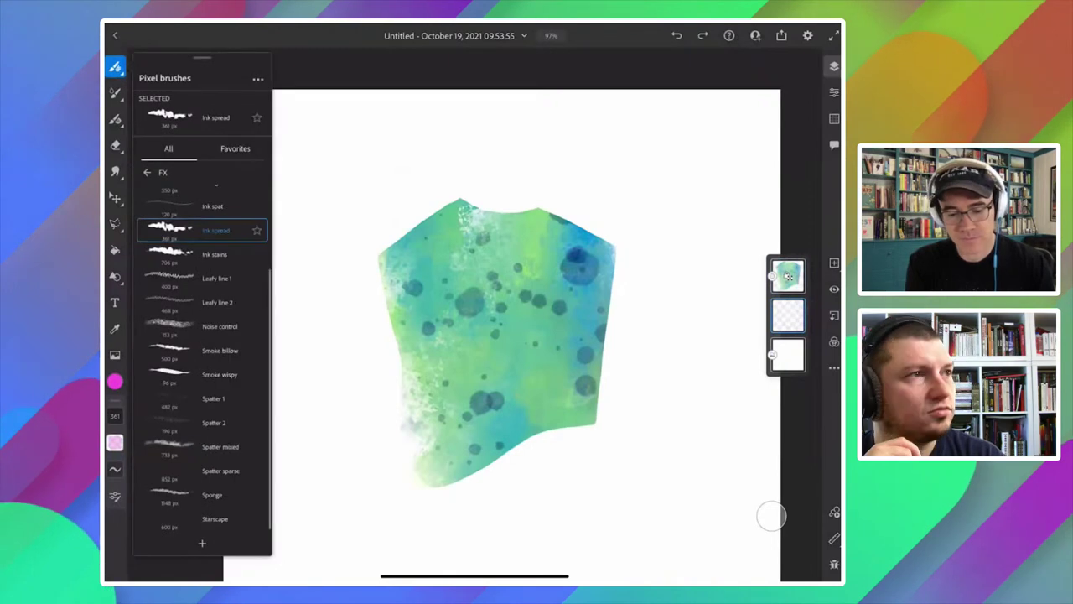
scroll(358, 302, down, 1)
scroll(358, 301, down, 2)
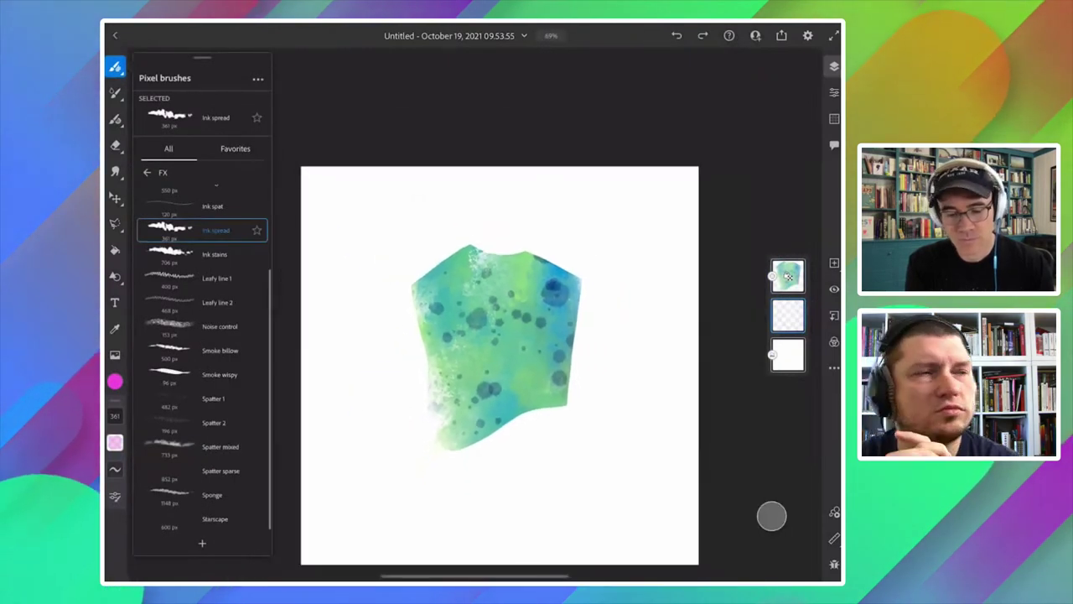
click(420, 232)
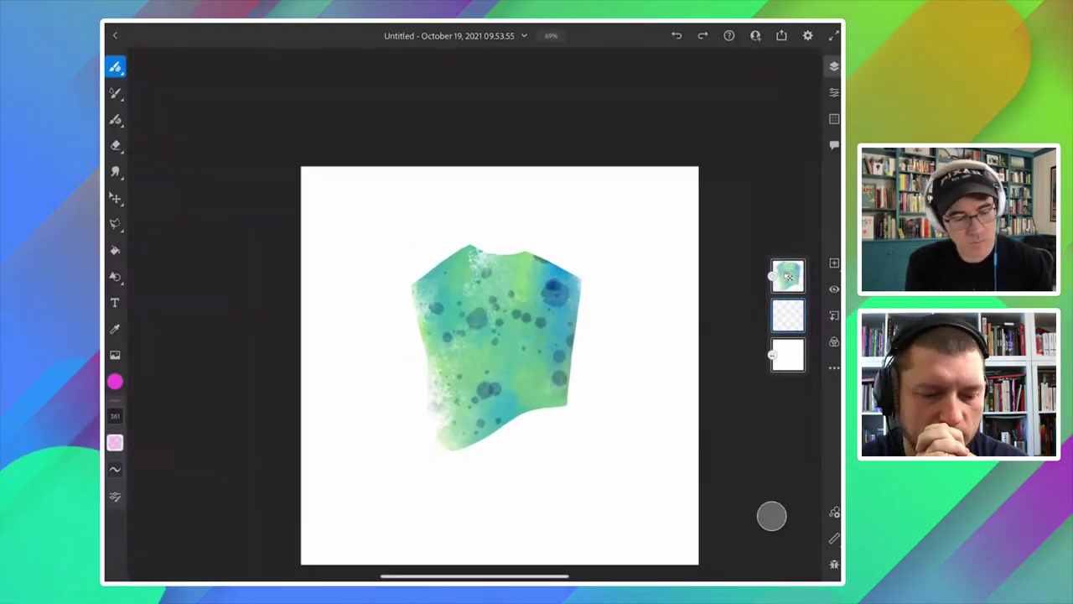
click(116, 422)
drag(116, 421, 115, 426)
Paint a pink hair blob above the tunic and dab deep indigo over it.
mouse_move(508, 211)
mouse_down()
mouse_move(508, 200)
mouse_move(520, 207)
mouse_move(506, 190)
mouse_move(491, 192)
mouse_move(512, 207)
mouse_move(503, 199)
mouse_up()
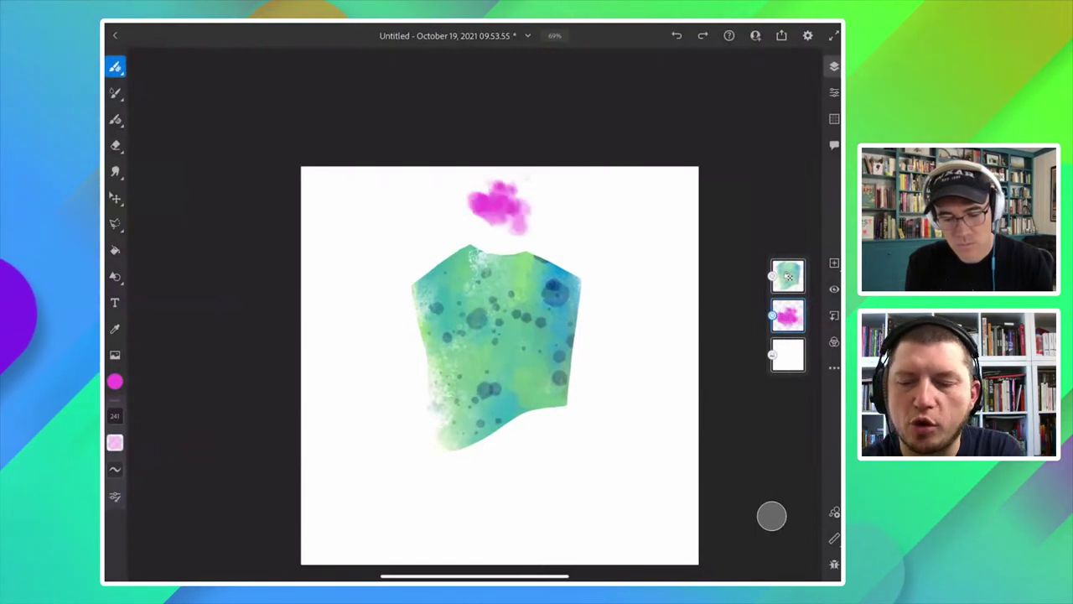
mouse_move(484, 200)
mouse_down()
mouse_move(477, 215)
mouse_move(496, 198)
mouse_up()
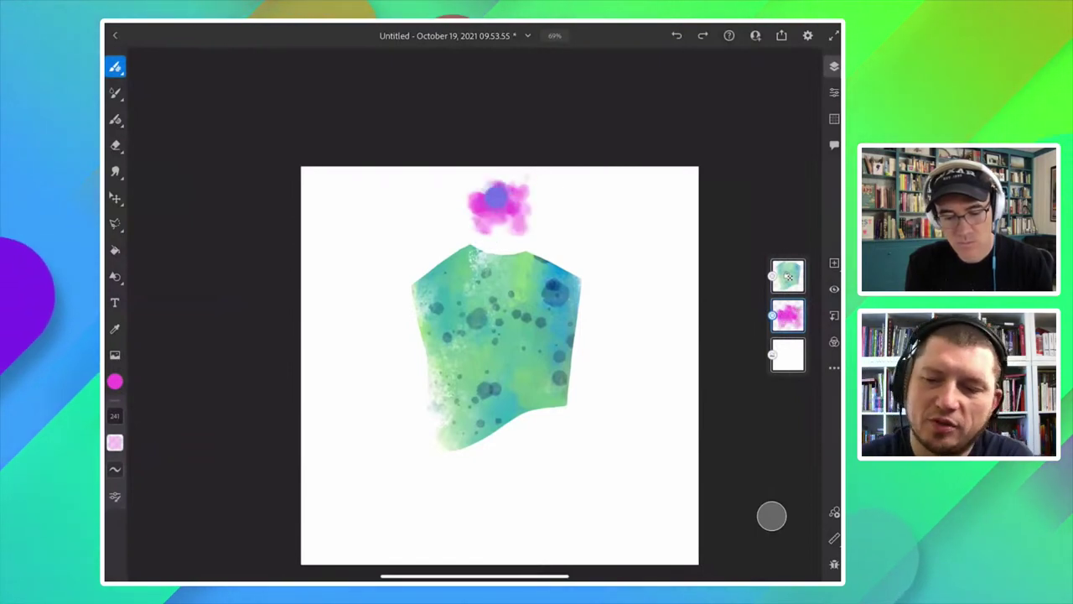
click(115, 382)
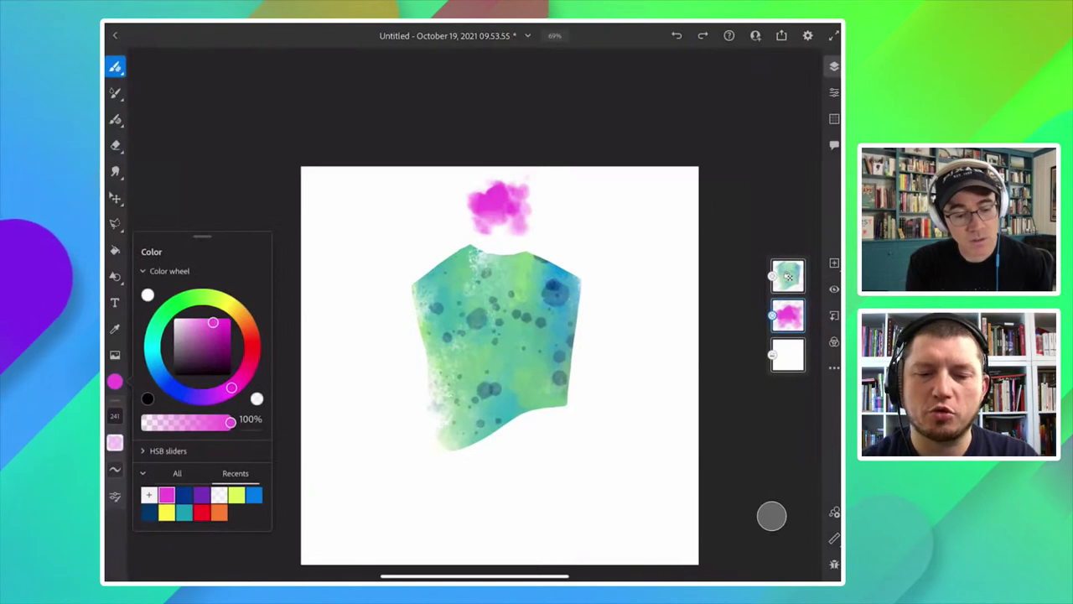
drag(231, 387, 208, 396)
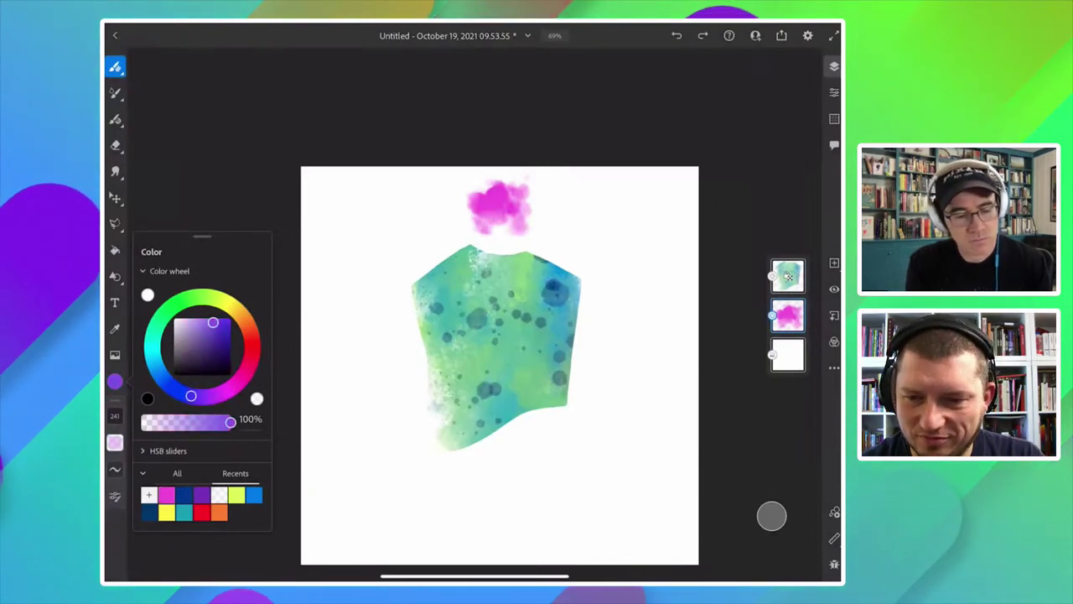
drag(213, 322, 226, 339)
click(114, 381)
mouse_move(482, 220)
mouse_down()
mouse_move(497, 189)
mouse_move(521, 206)
mouse_up()
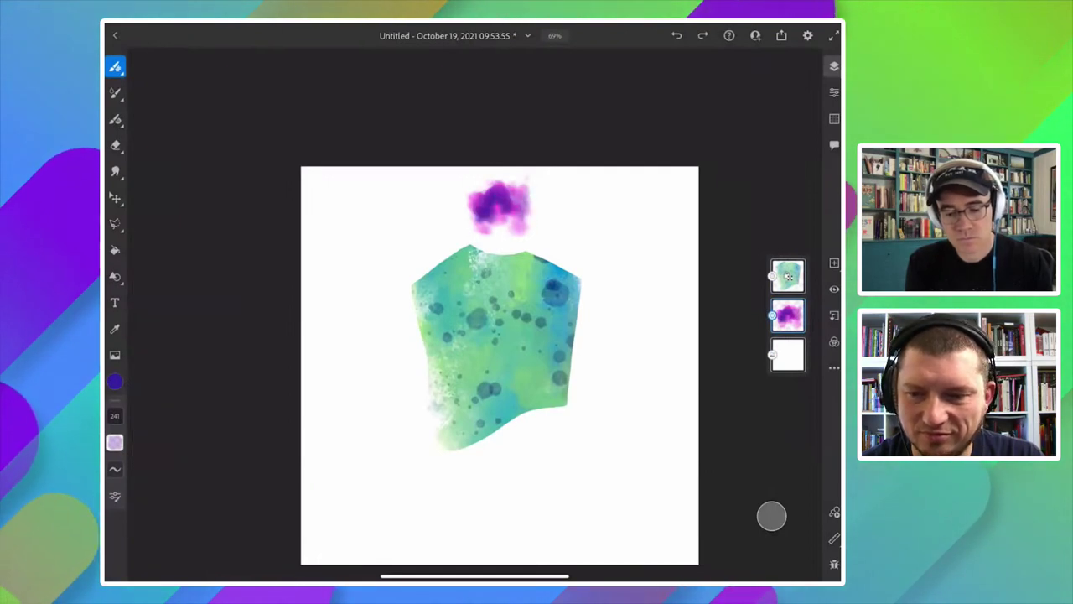
scroll(419, 277, up, 5)
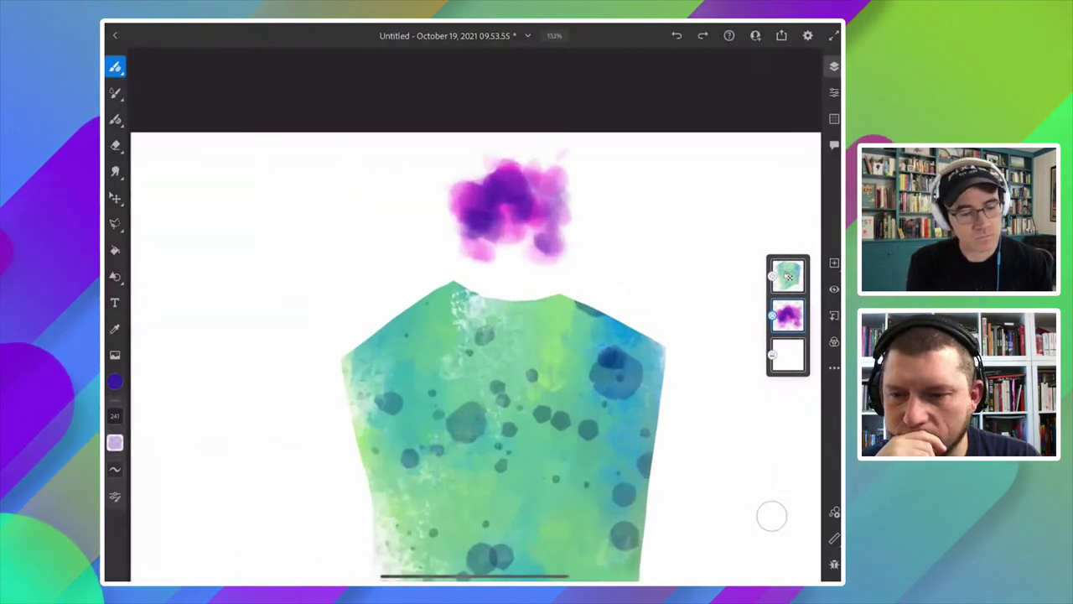
Lasso and trim away the fuzzy outer edge of the hair.
click(115, 223)
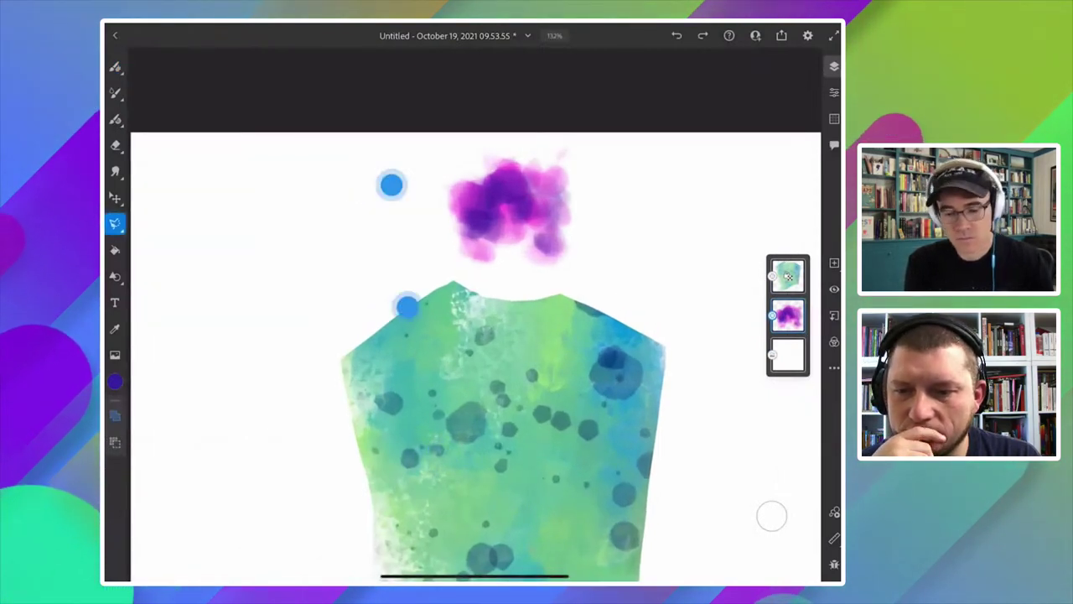
scroll(399, 243, up, 2)
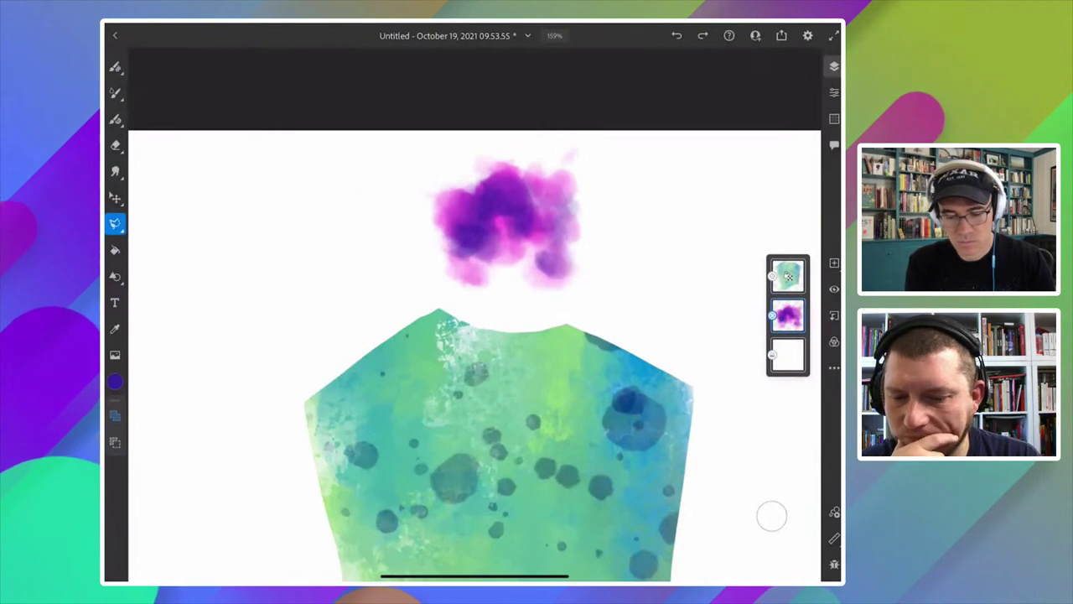
mouse_move(541, 297)
mouse_down()
mouse_move(489, 176)
mouse_move(462, 211)
mouse_move(481, 307)
mouse_move(515, 131)
mouse_move(628, 230)
mouse_move(540, 297)
mouse_up()
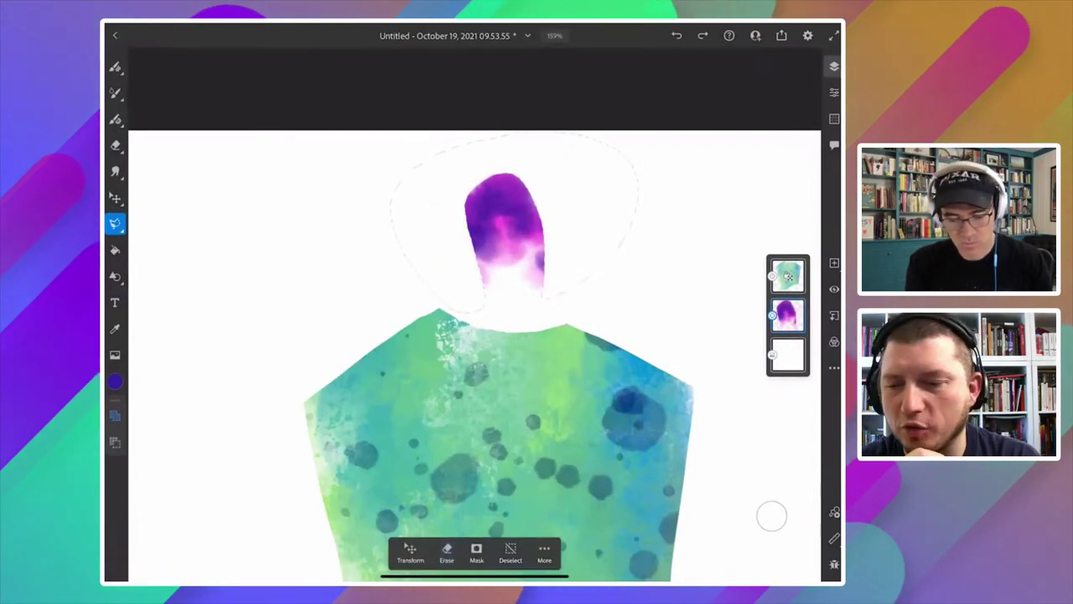
click(510, 554)
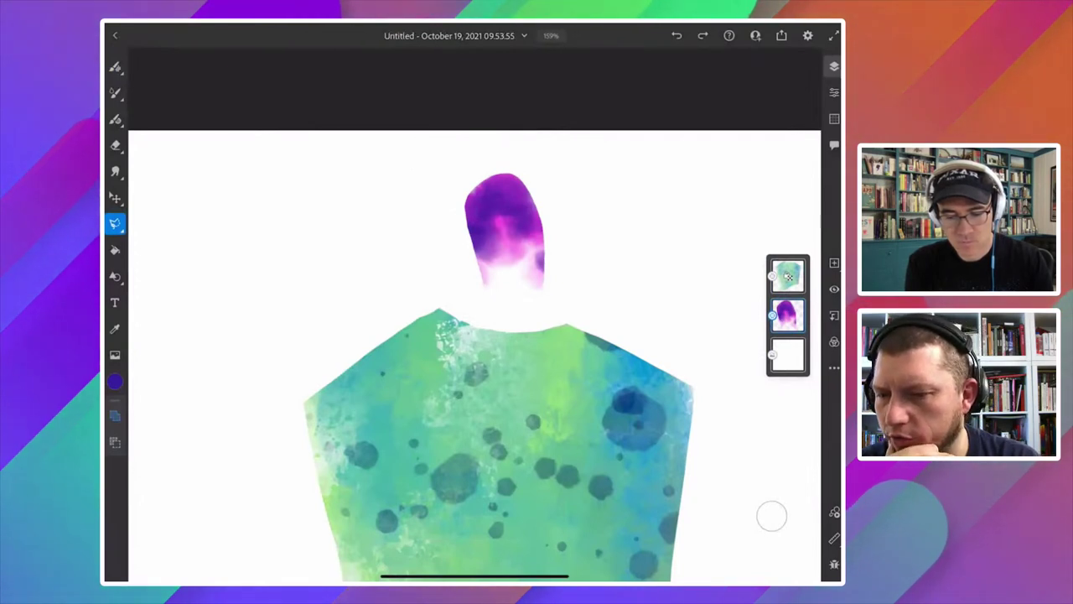
Select and erase the hair's lower part, leaving a blunt-fringed bob.
drag(536, 215, 546, 234)
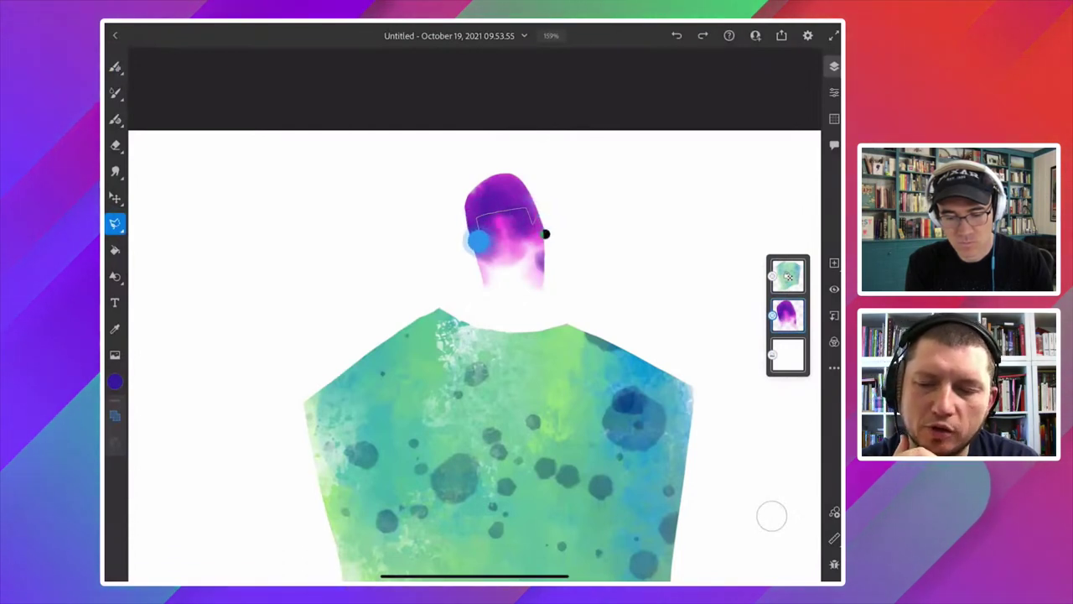
drag(466, 237, 545, 235)
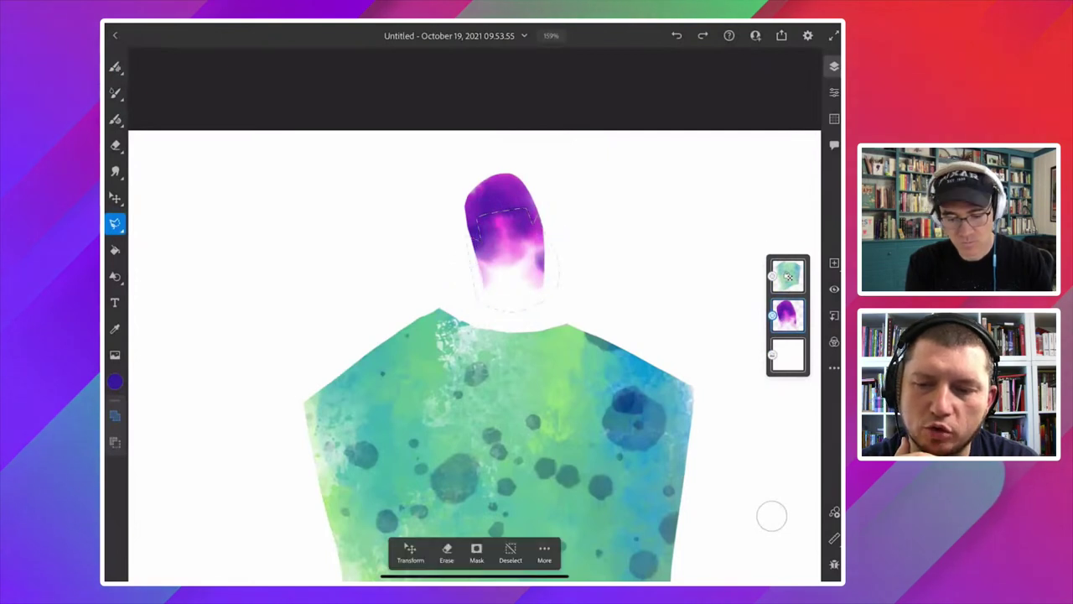
click(510, 553)
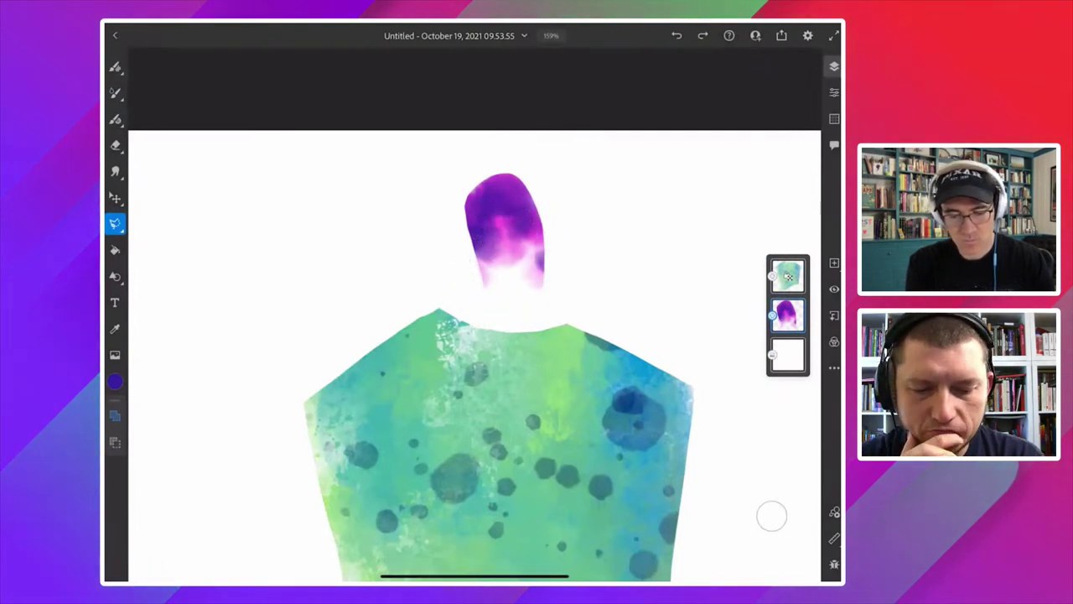
click(354, 278)
click(447, 553)
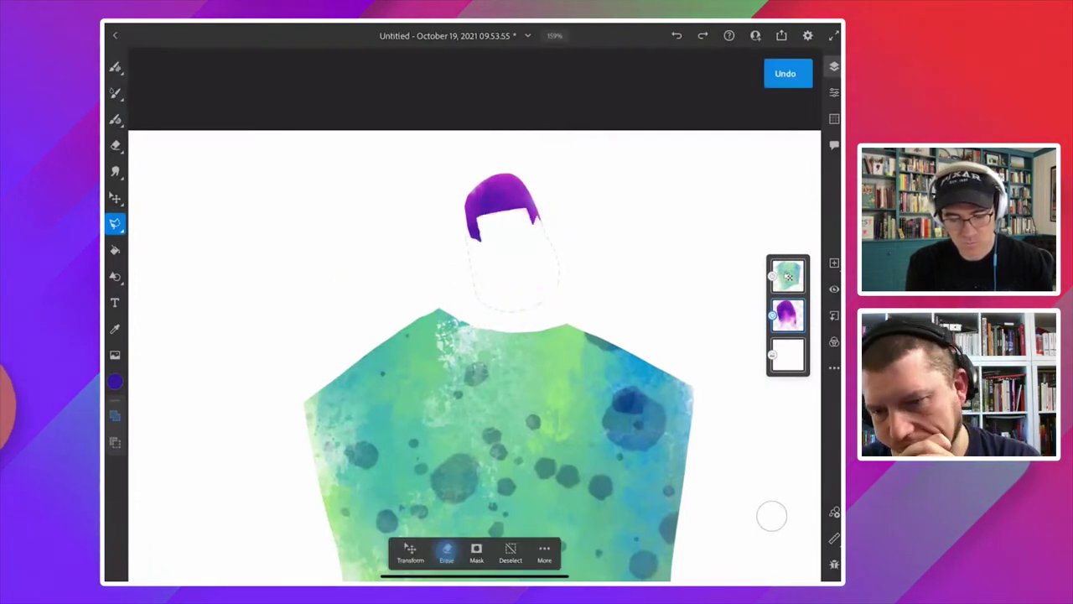
click(510, 553)
scroll(361, 260, down, 5)
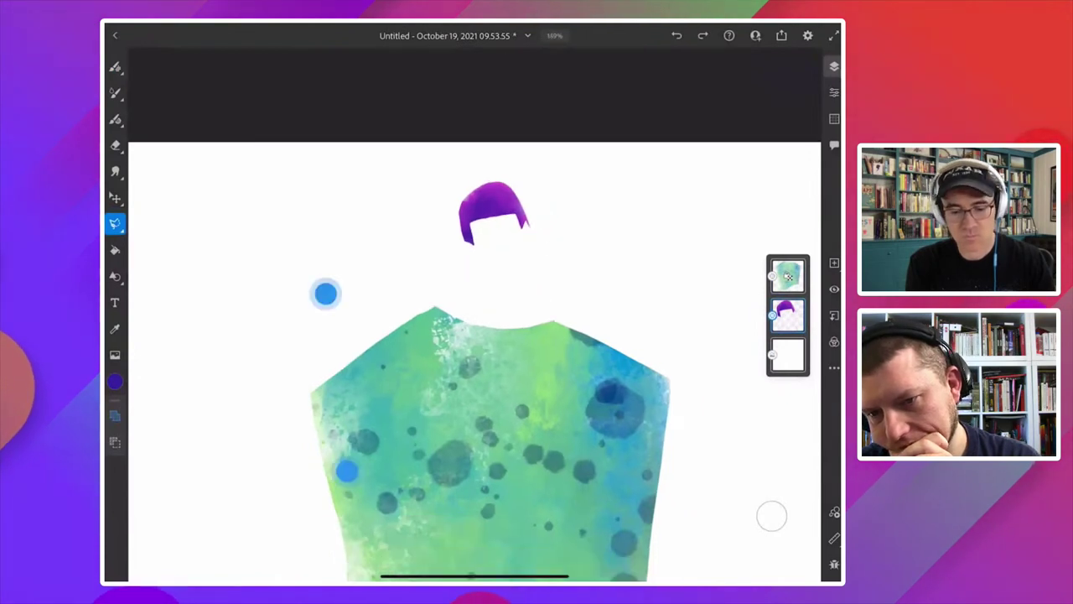
scroll(362, 262, up, 3)
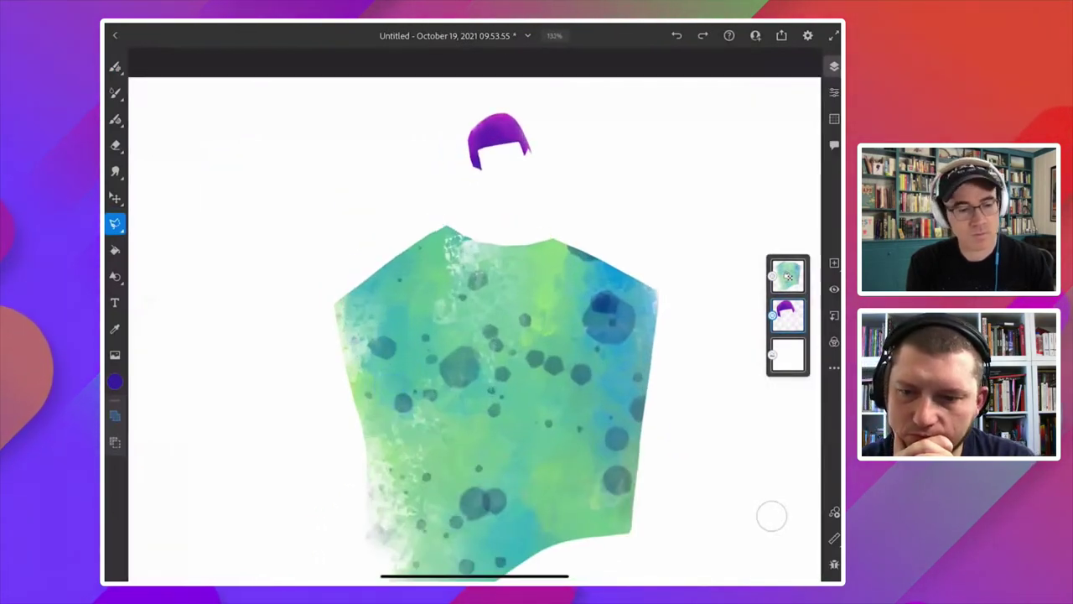
Choose the Blotty ink brush from the Ink category, testing and undoing one stroke.
click(115, 66)
click(115, 66)
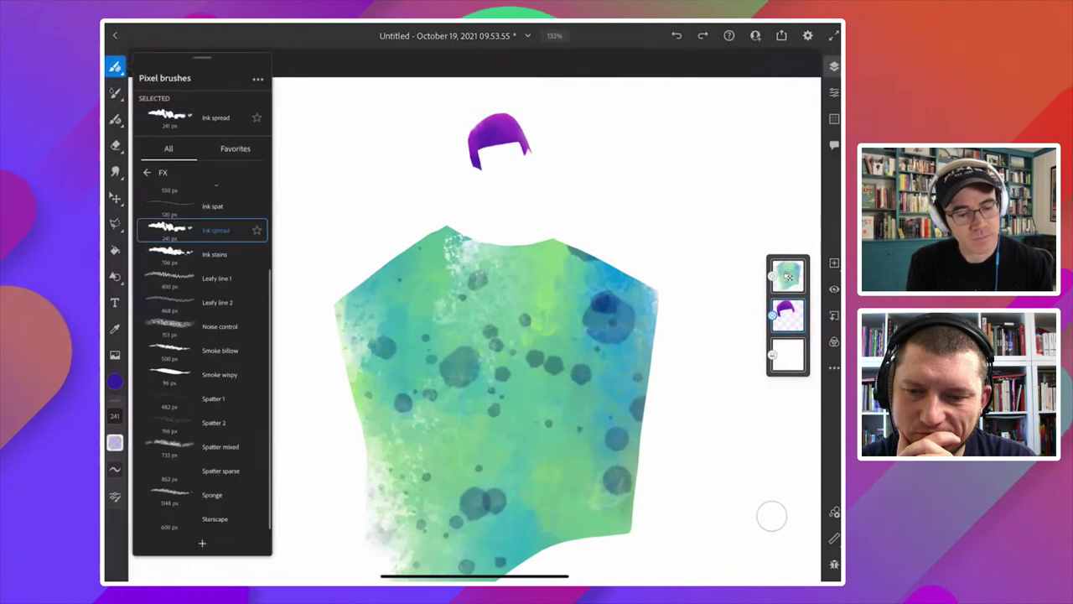
click(147, 321)
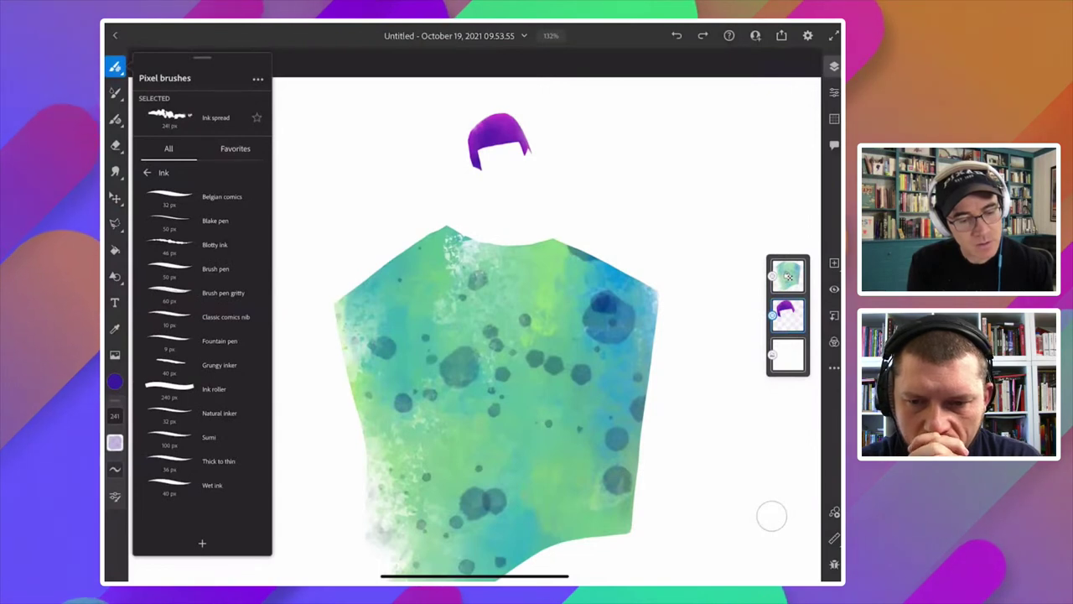
click(202, 244)
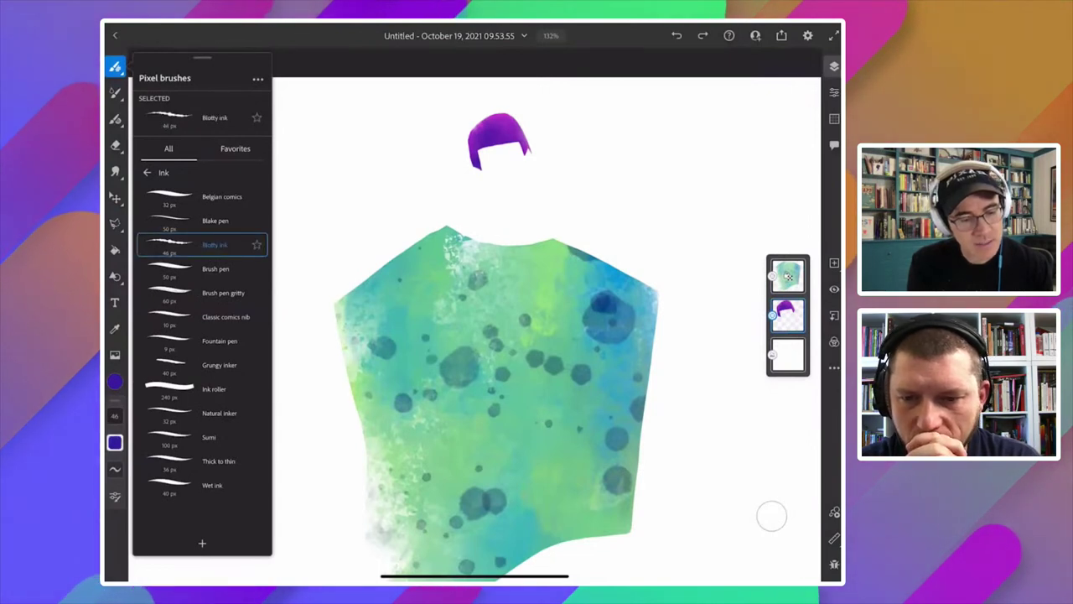
click(115, 66)
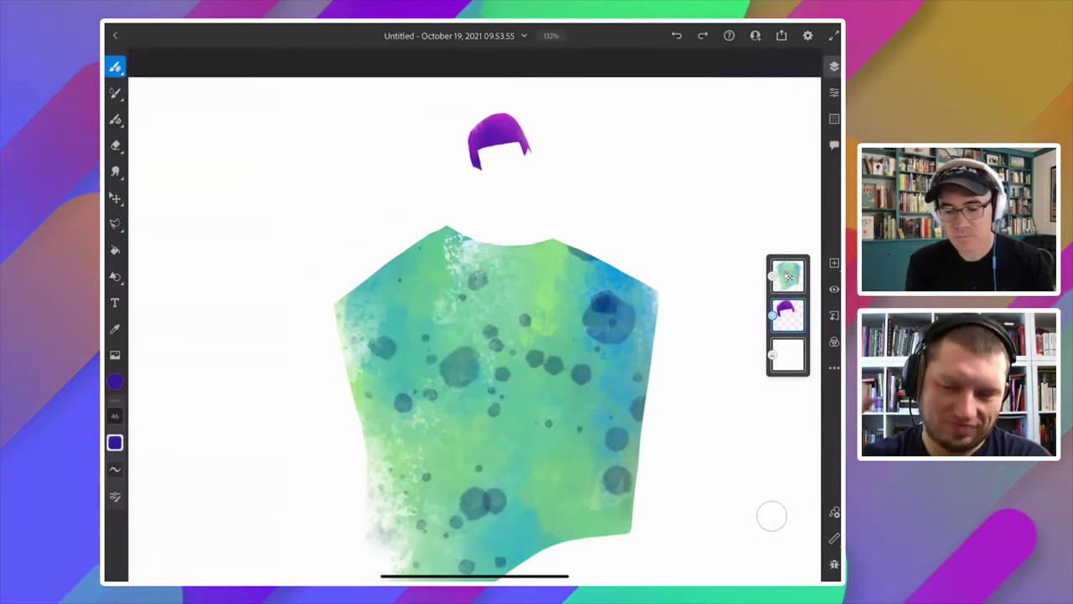
drag(409, 162, 437, 182)
key(ctrl+z)
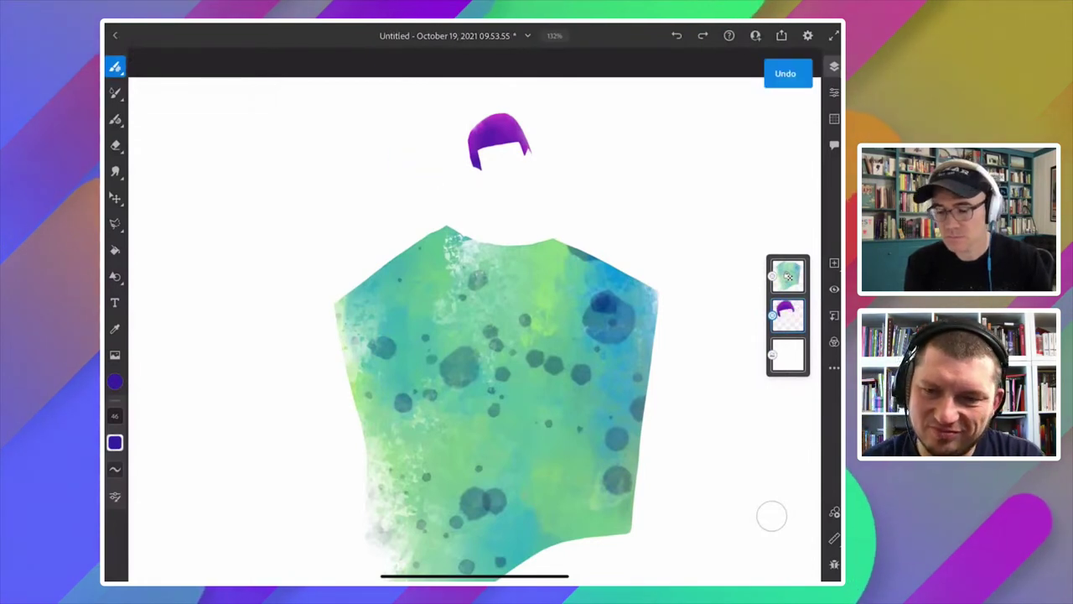
On a new layer at brush size 20, paint two dark-blue eyes and a small mouth.
click(834, 263)
drag(115, 415, 140, 467)
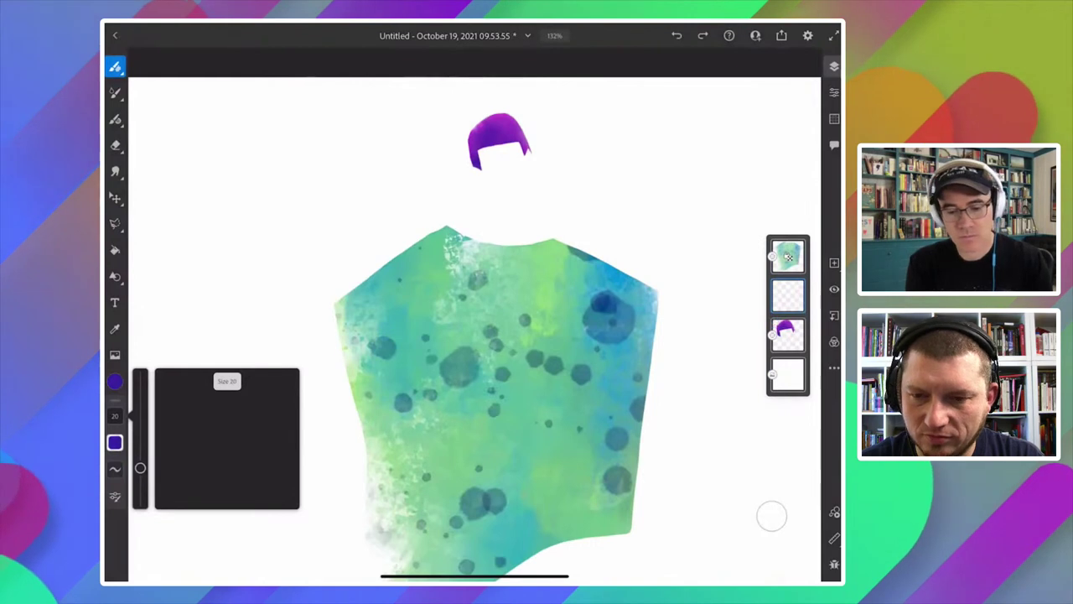
scroll(445, 192, up, 5)
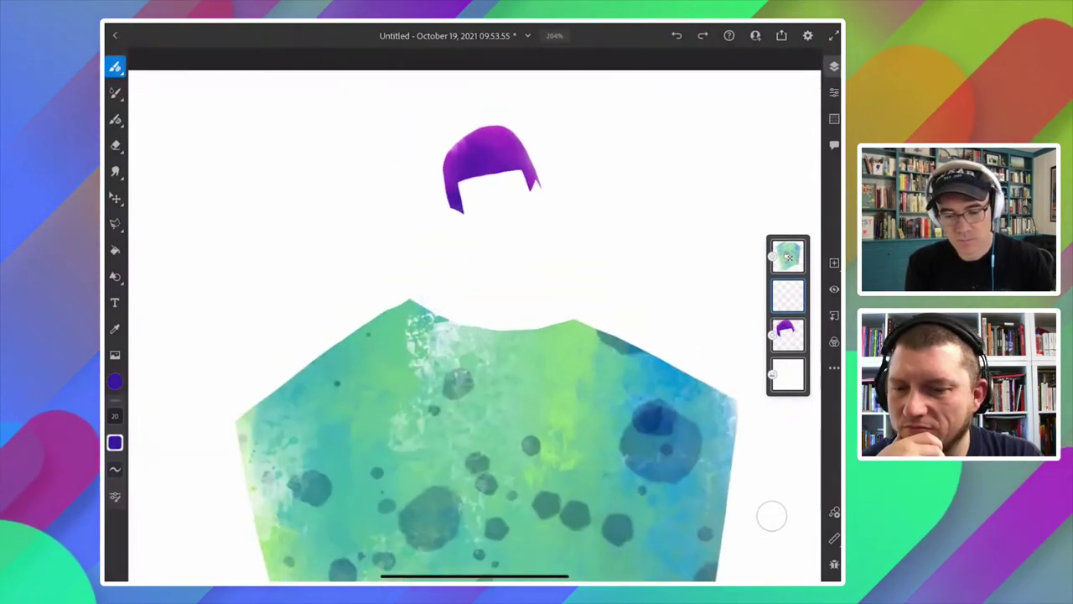
drag(515, 192, 511, 198)
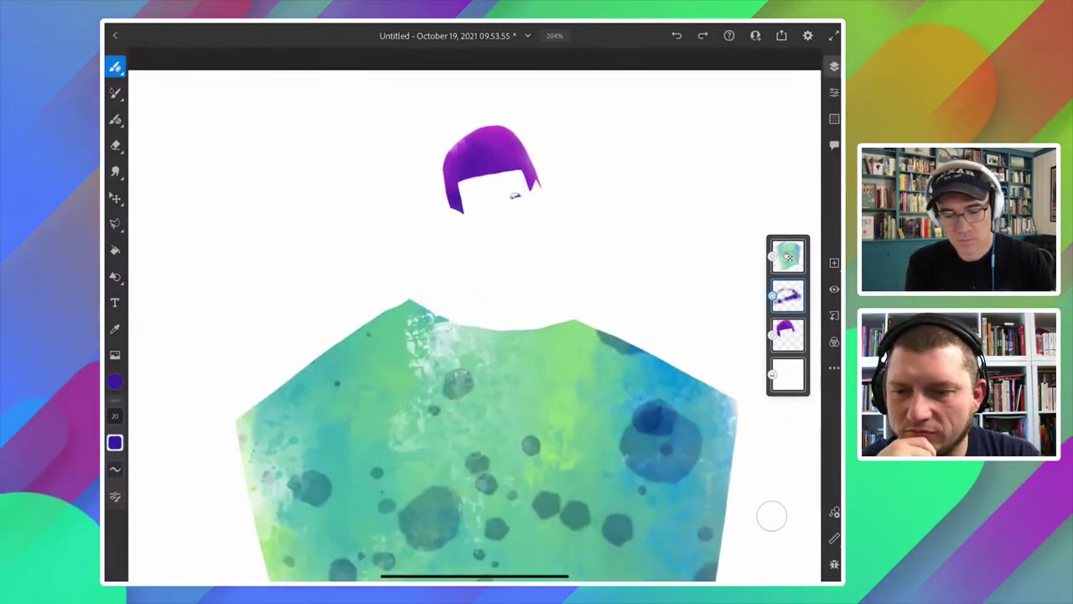
click(515, 197)
click(480, 202)
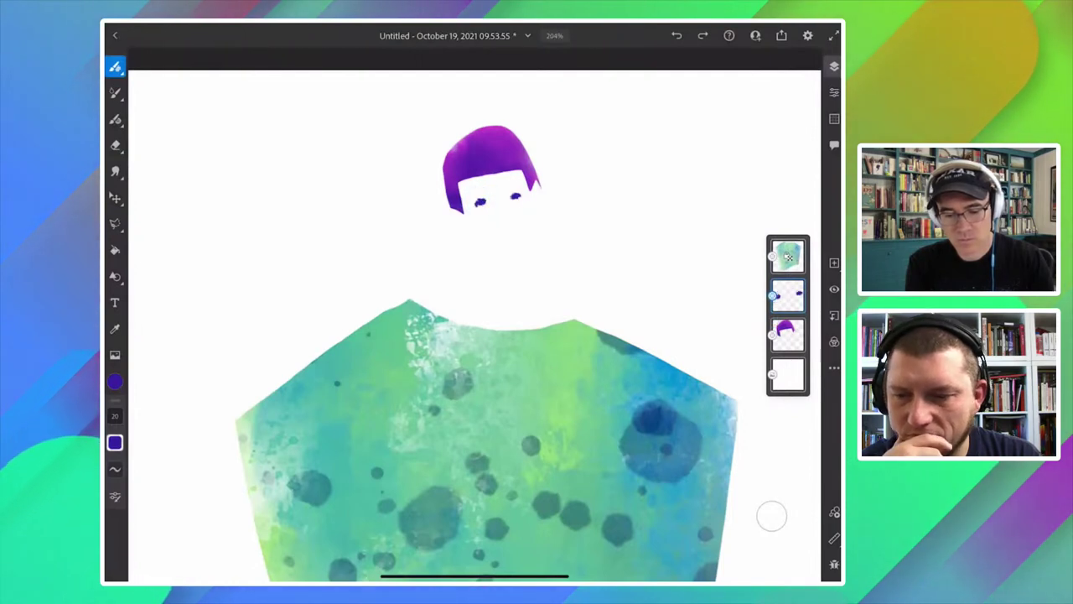
click(474, 201)
click(478, 202)
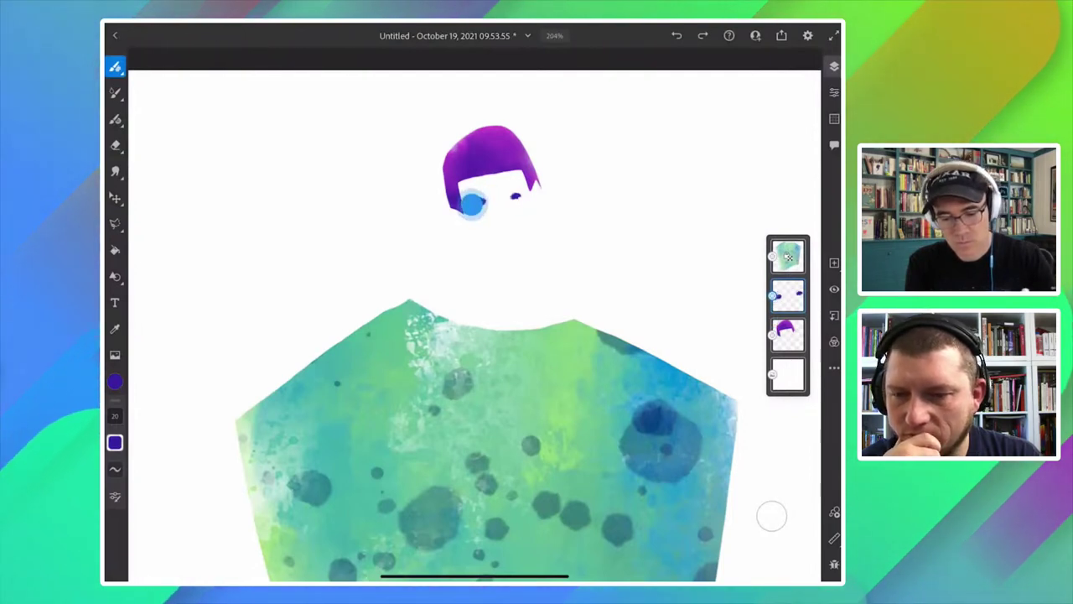
click(515, 196)
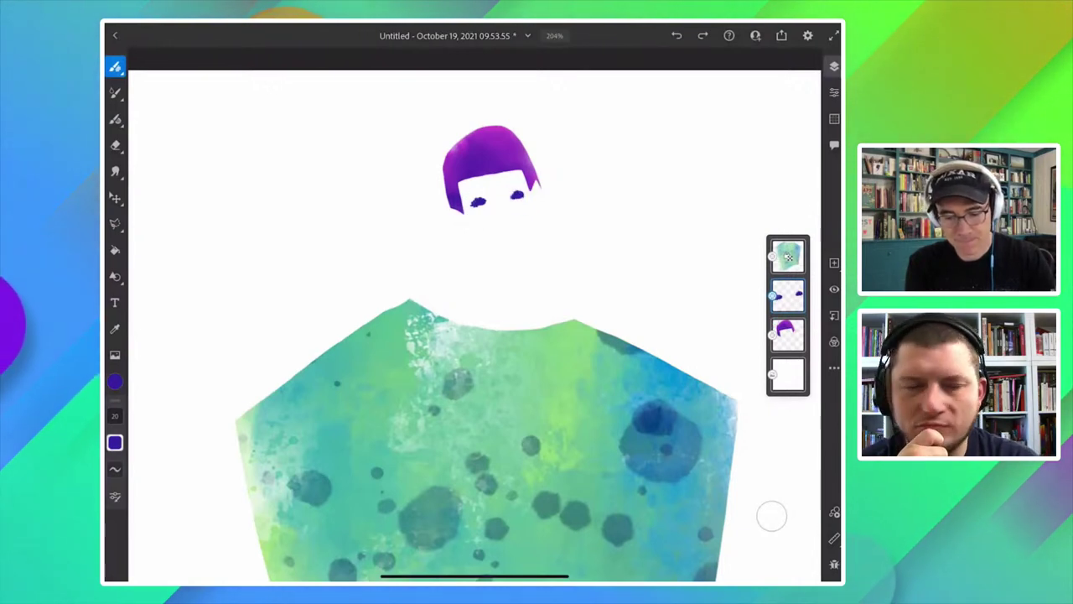
drag(495, 237, 515, 235)
Ink the left and right jawlines down to the chin.
scroll(475, 335, down, 3)
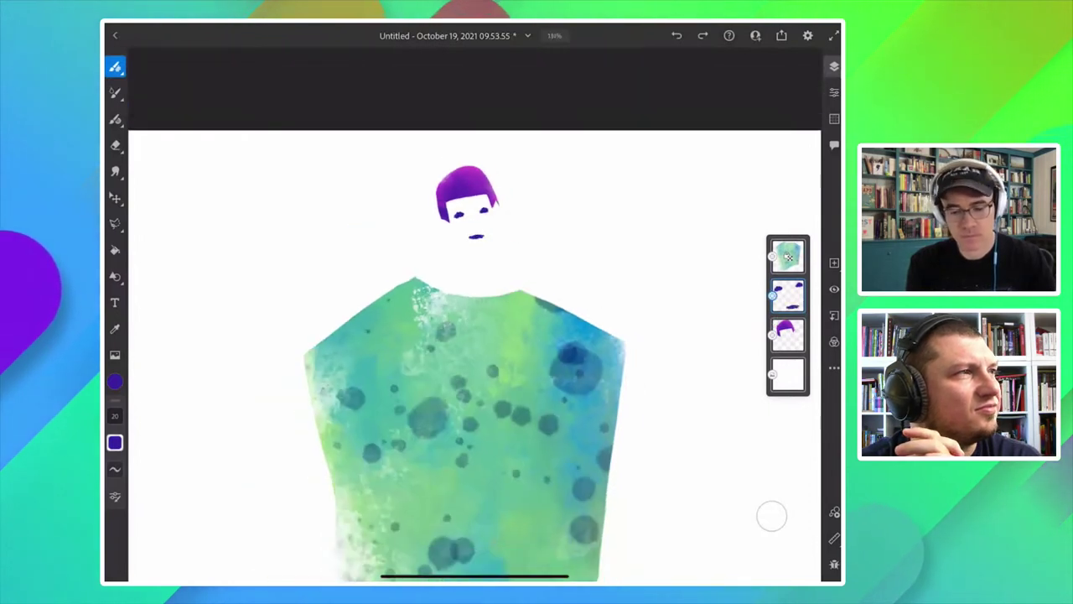
mouse_move(460, 217)
mouse_down()
mouse_move(482, 256)
mouse_move(472, 280)
mouse_move(443, 298)
mouse_up()
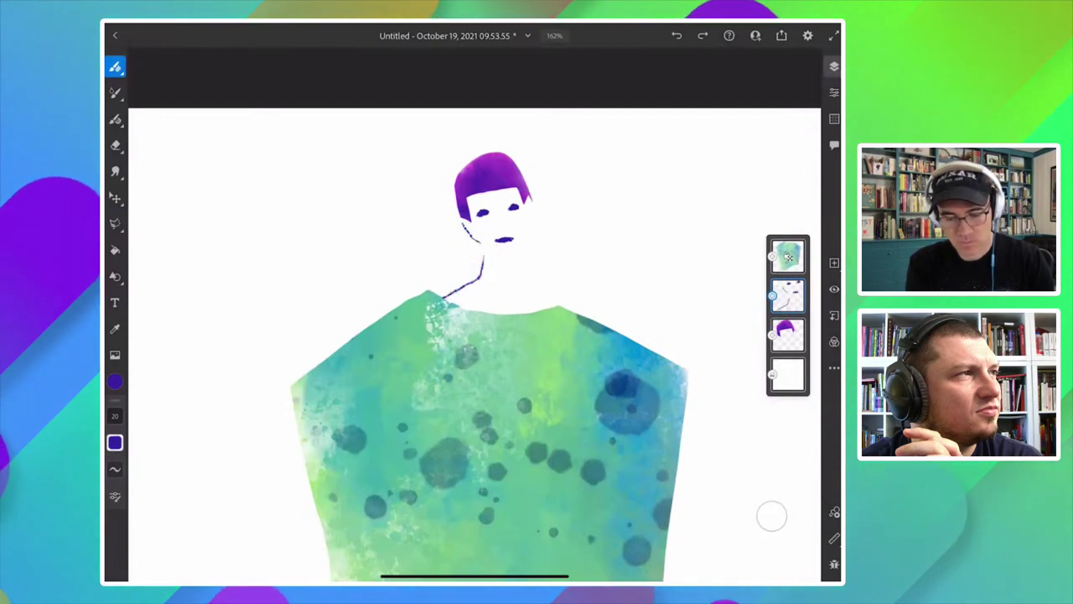
mouse_move(528, 220)
mouse_down()
mouse_move(498, 258)
mouse_move(522, 254)
mouse_move(523, 285)
mouse_move(550, 303)
mouse_up()
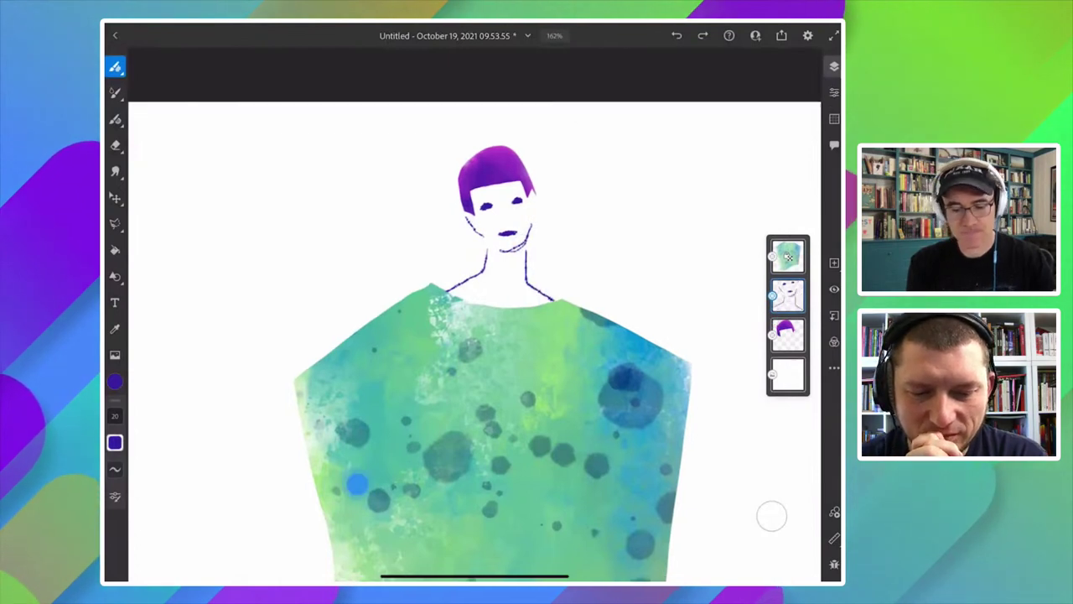
Draw a thin ink arm down the tunic's left side and add a new empty layer.
scroll(493, 352, down, 5)
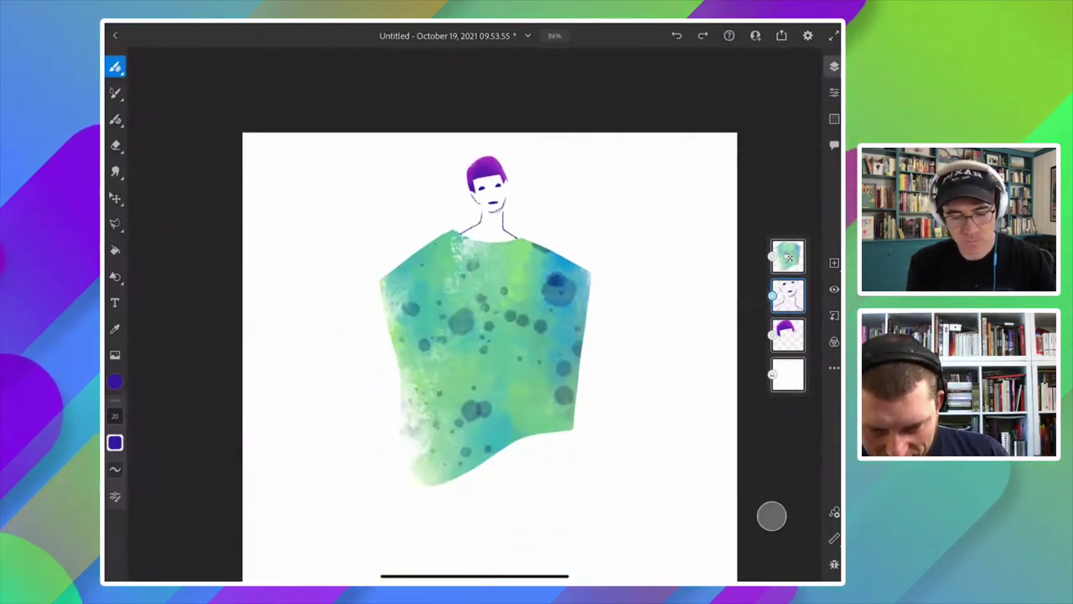
mouse_move(396, 357)
mouse_down()
mouse_move(391, 422)
mouse_move(392, 411)
mouse_up()
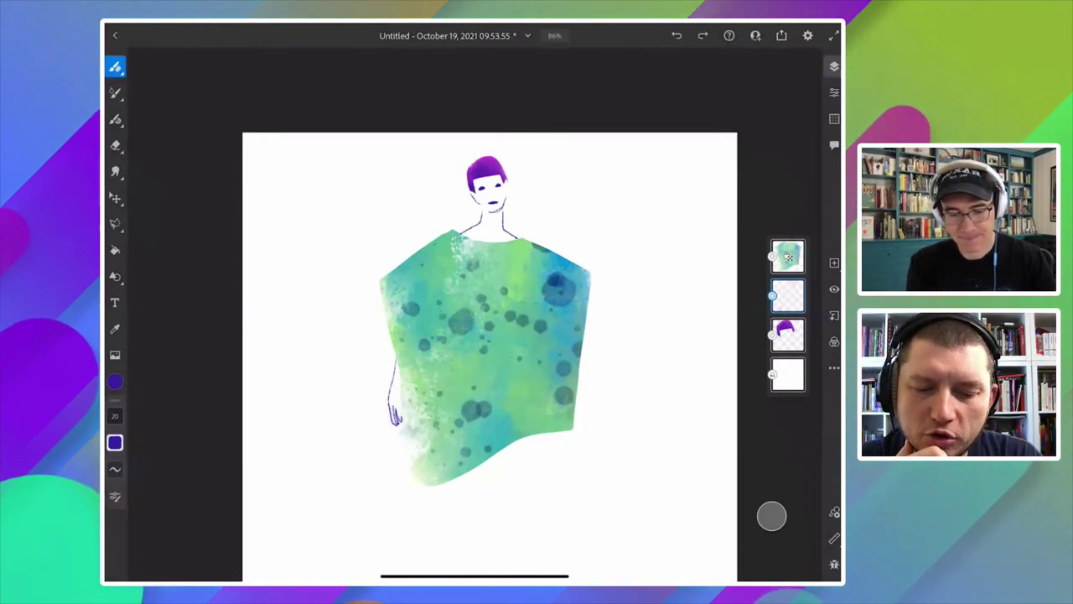
scroll(374, 314, down, 3)
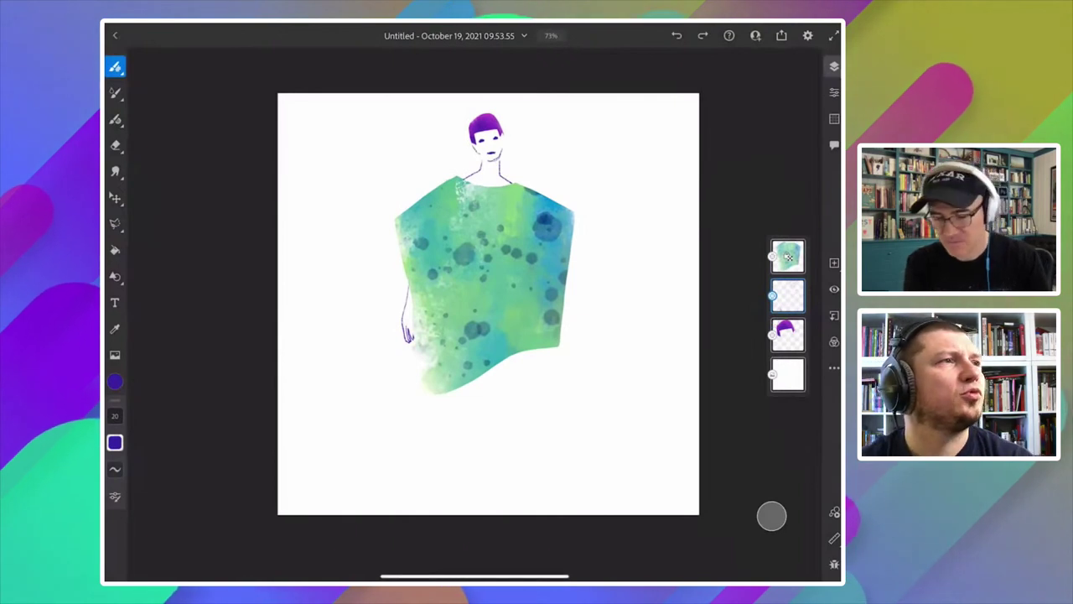
click(787, 334)
click(834, 263)
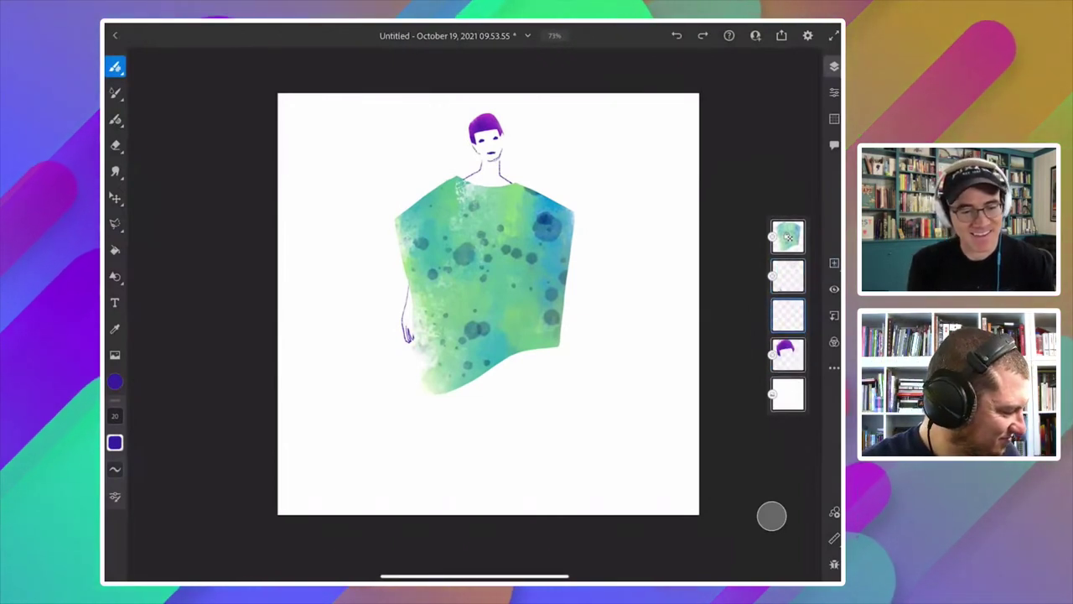
Choose the Painting > Block stain brush at about size 224, then undo a test stroke.
click(115, 66)
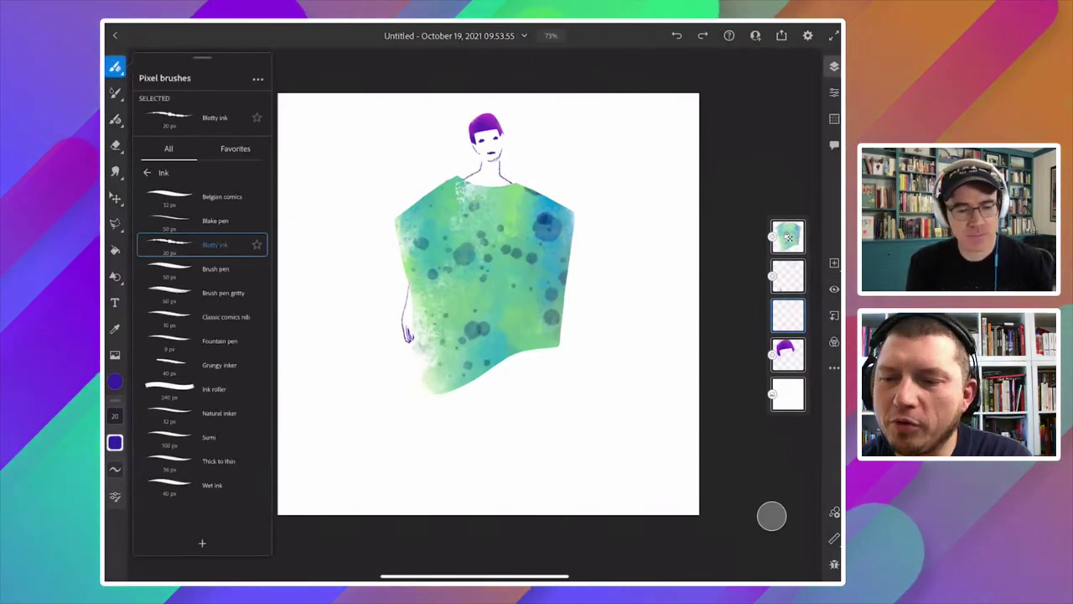
click(146, 172)
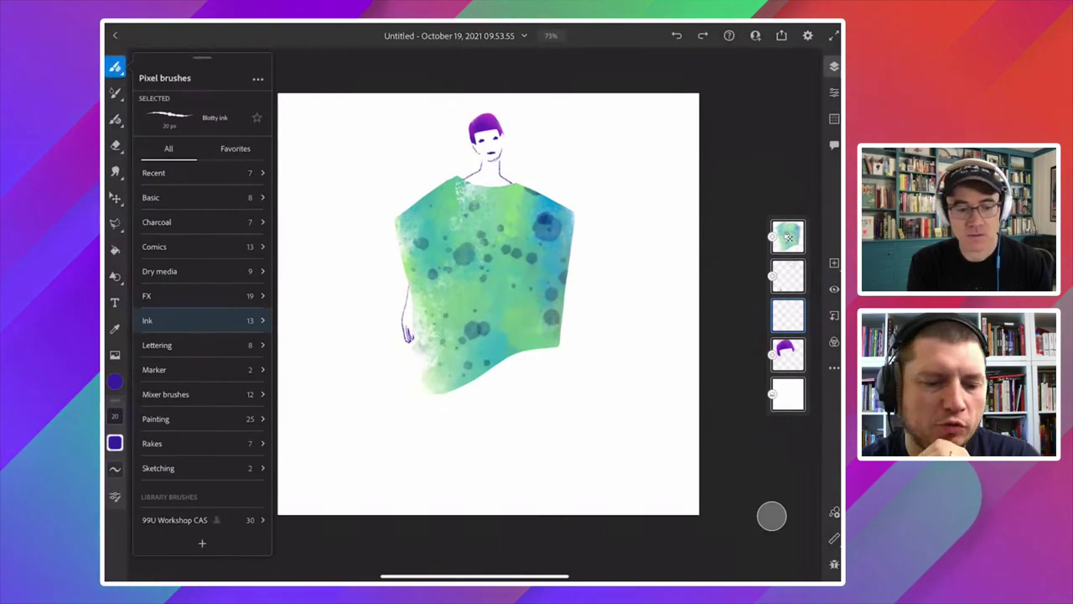
click(155, 419)
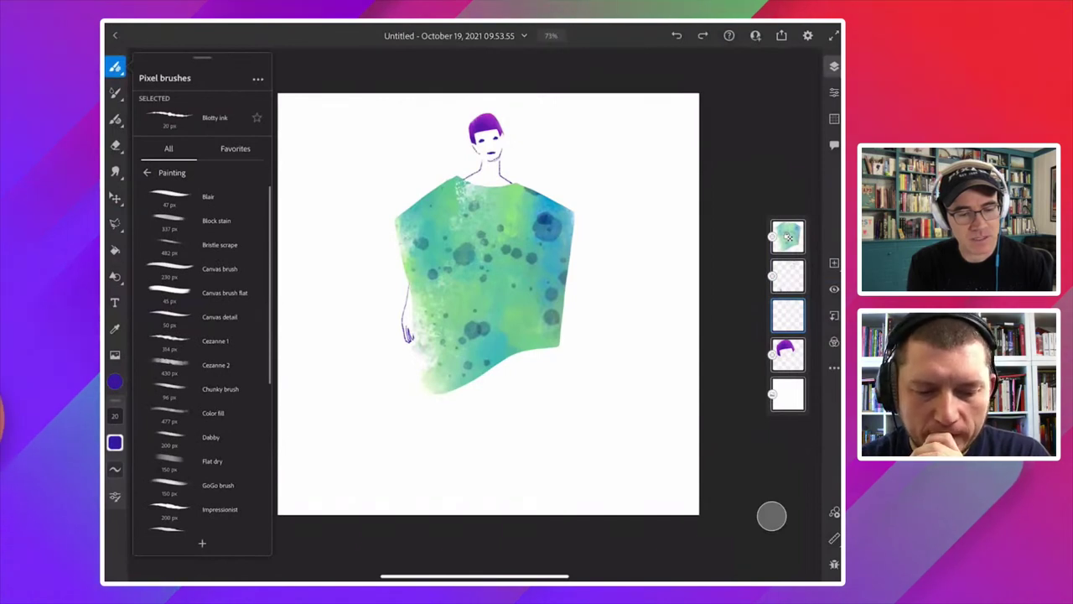
click(216, 221)
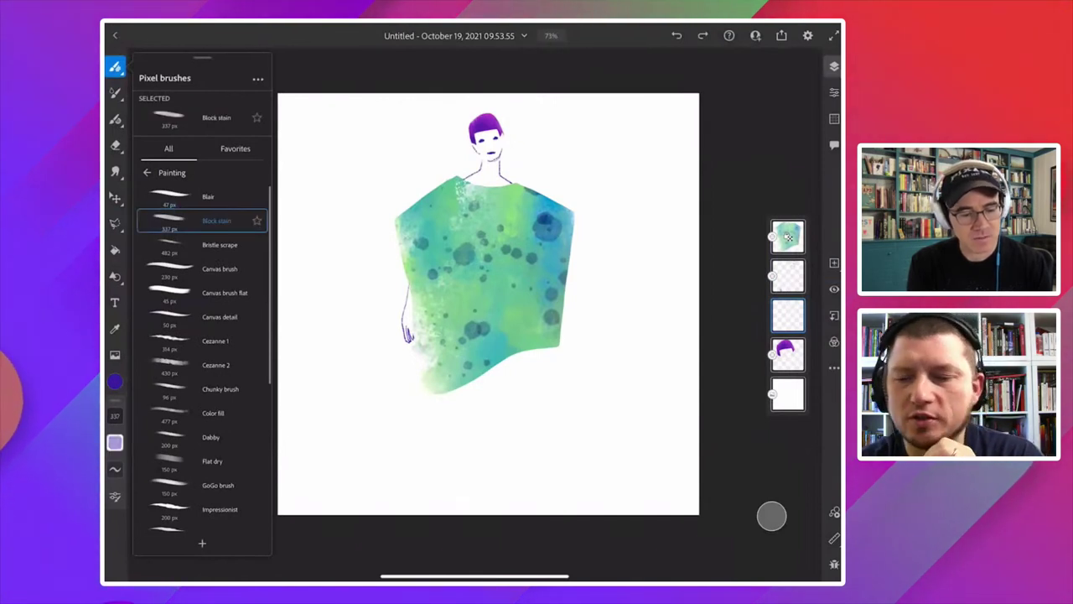
drag(114, 415, 117, 427)
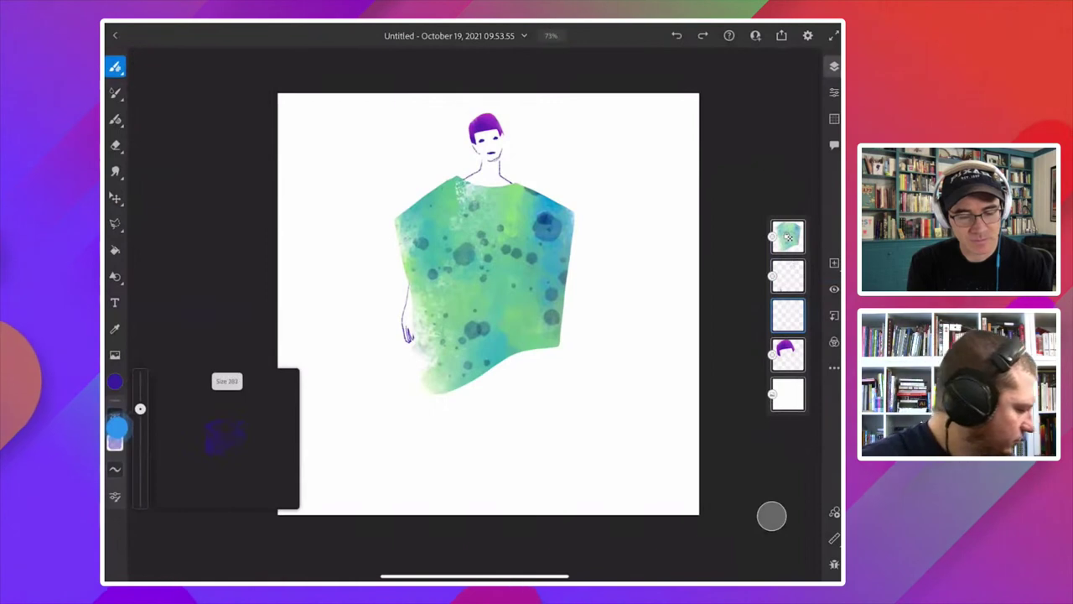
drag(117, 428, 116, 433)
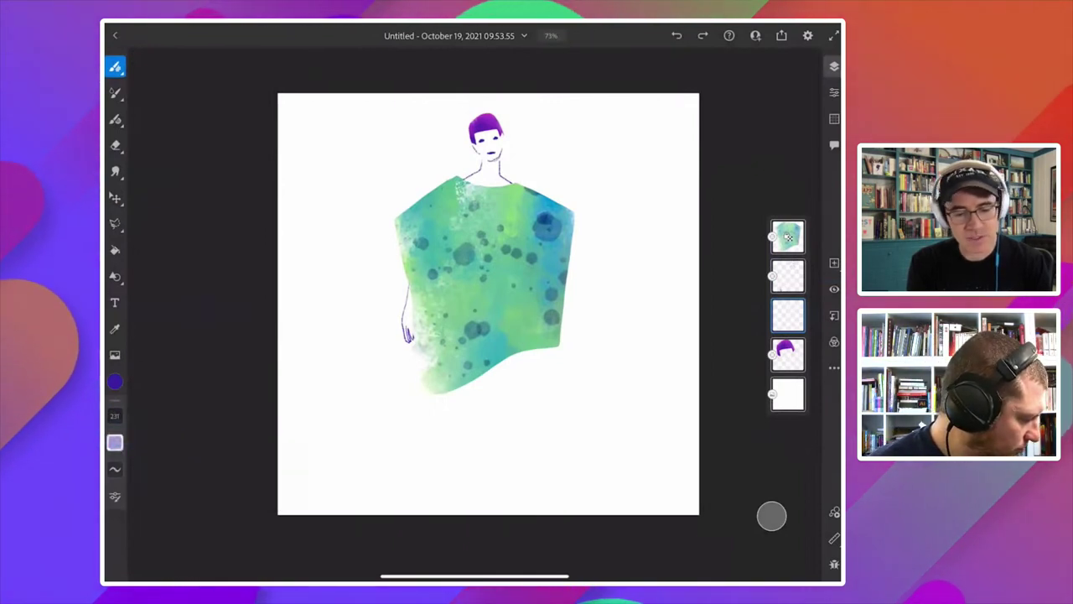
drag(347, 311, 348, 239)
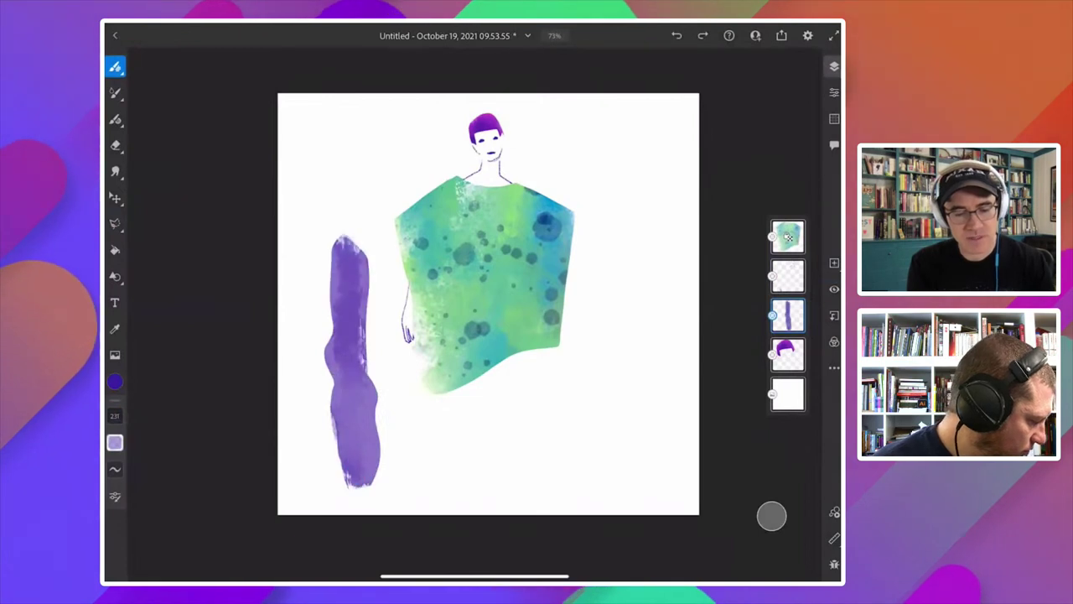
key(ctrl+z)
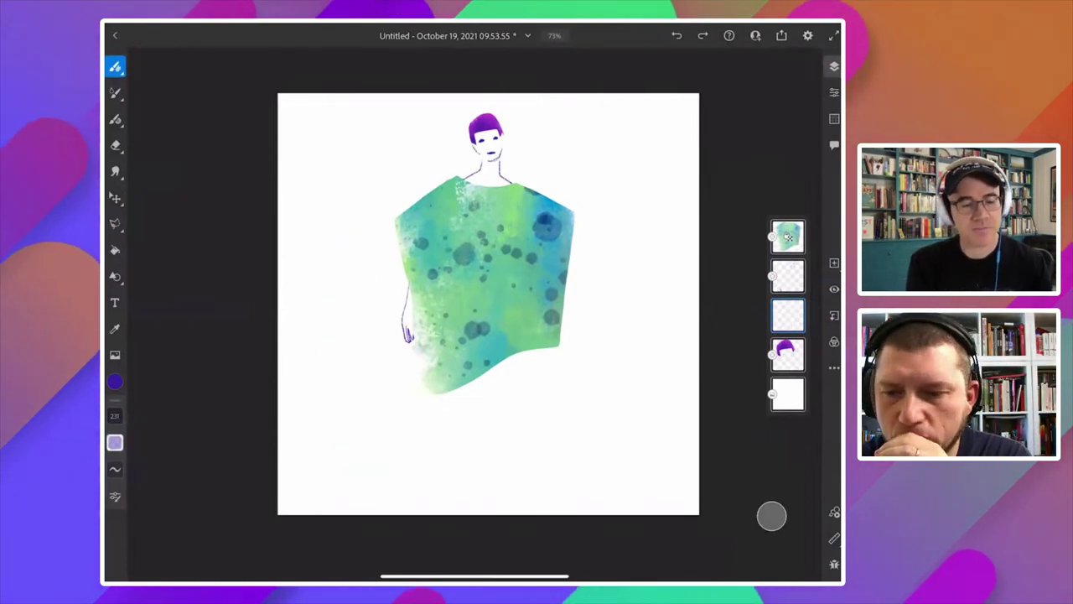
Paint two broad purple legs down from beneath the tunic.
click(115, 66)
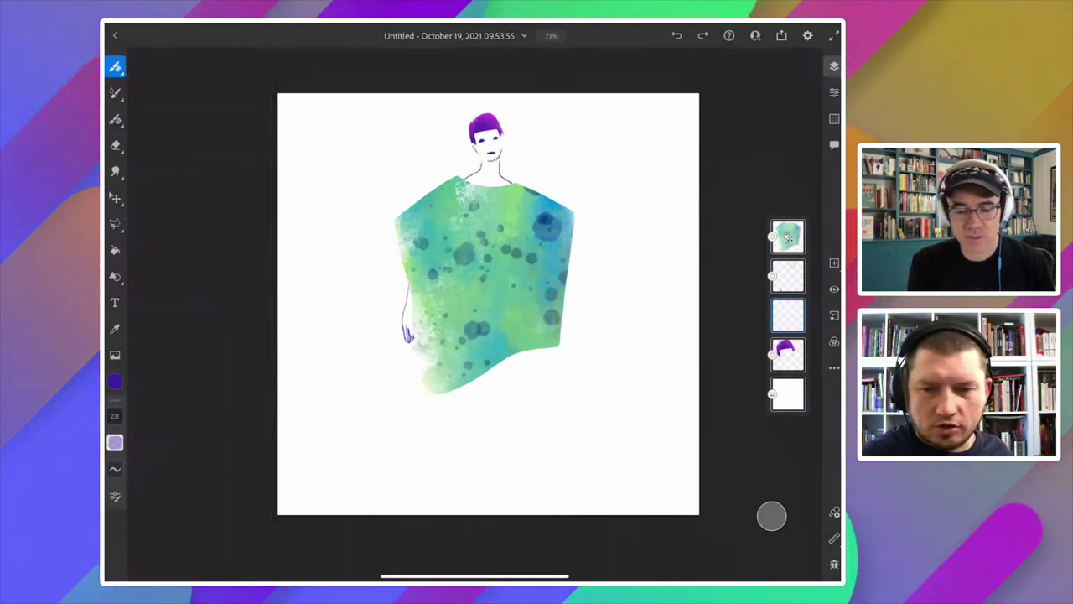
scroll(489, 285, up, 1)
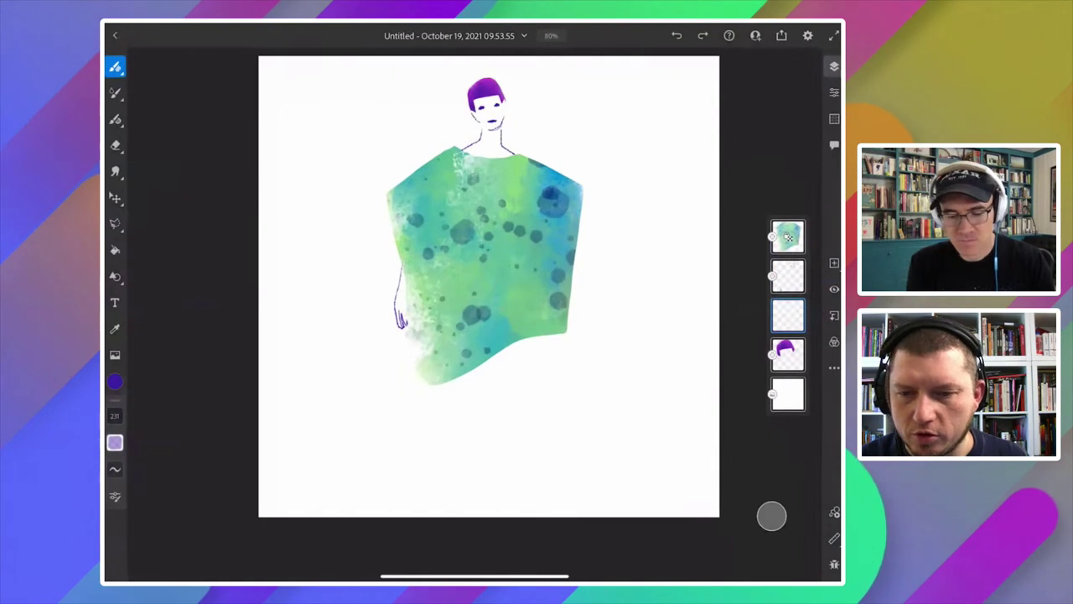
mouse_move(516, 287)
mouse_down()
mouse_move(491, 482)
mouse_move(511, 356)
mouse_move(499, 451)
mouse_up()
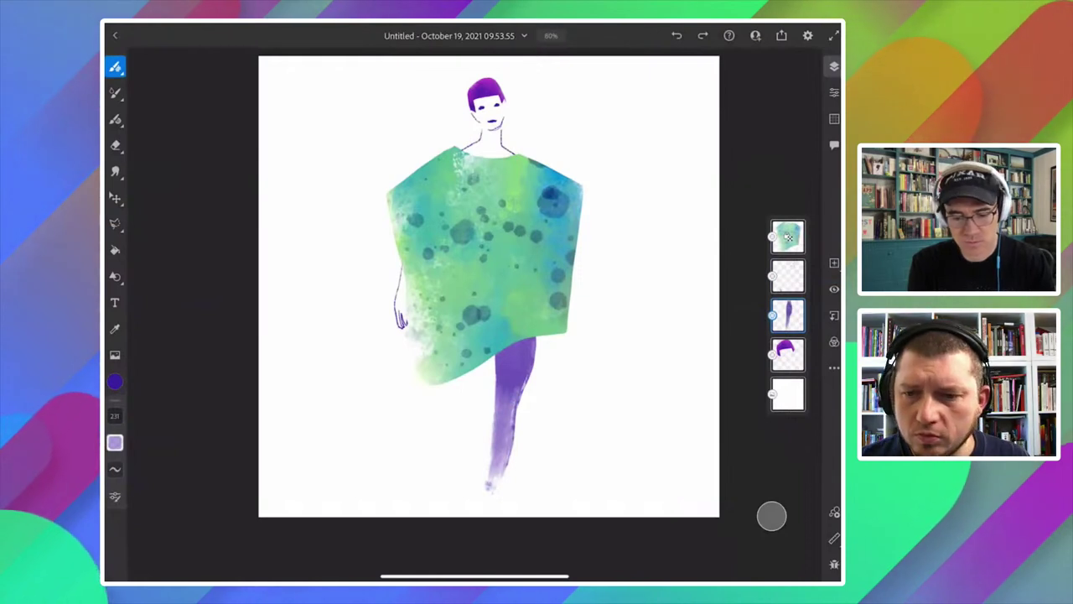
mouse_move(460, 372)
mouse_down()
mouse_move(461, 439)
mouse_move(463, 361)
mouse_move(462, 476)
mouse_up()
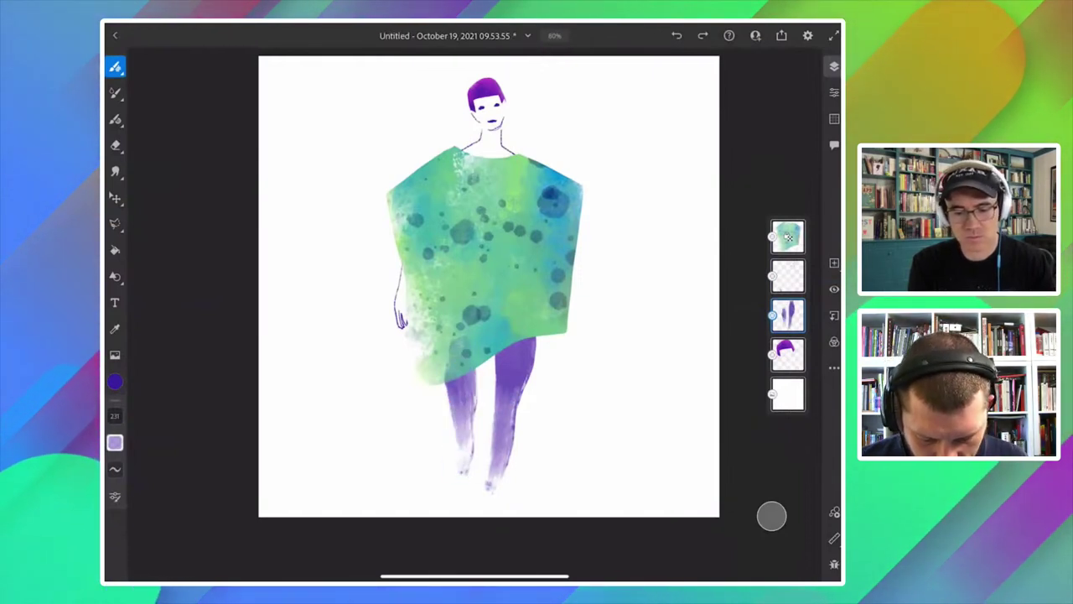
scroll(365, 390, down, 2)
Transform the legs layer to narrow and tuck it under the tunic.
click(114, 223)
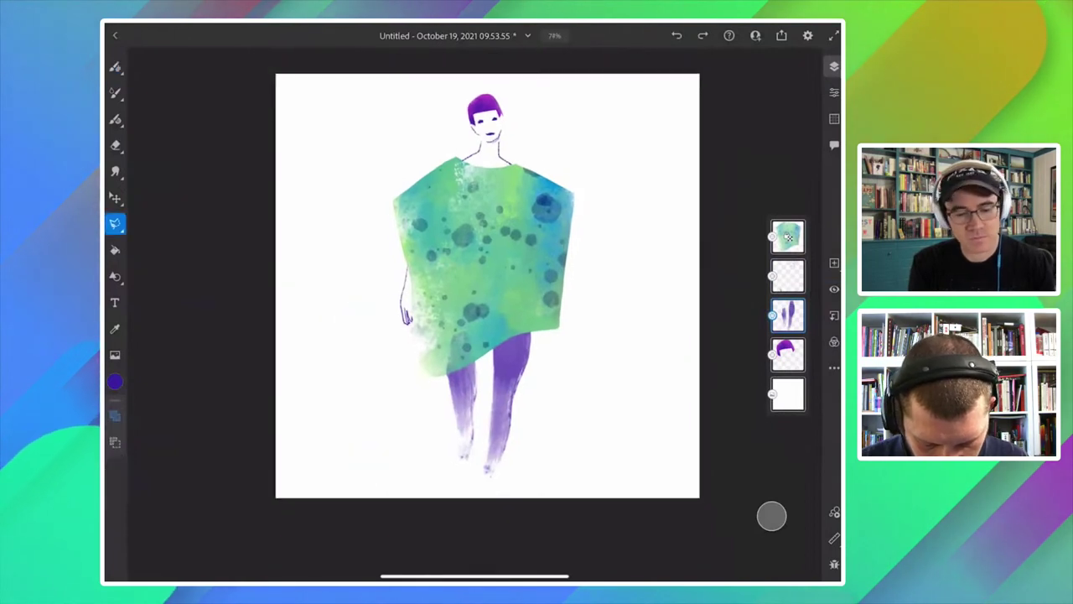
click(115, 197)
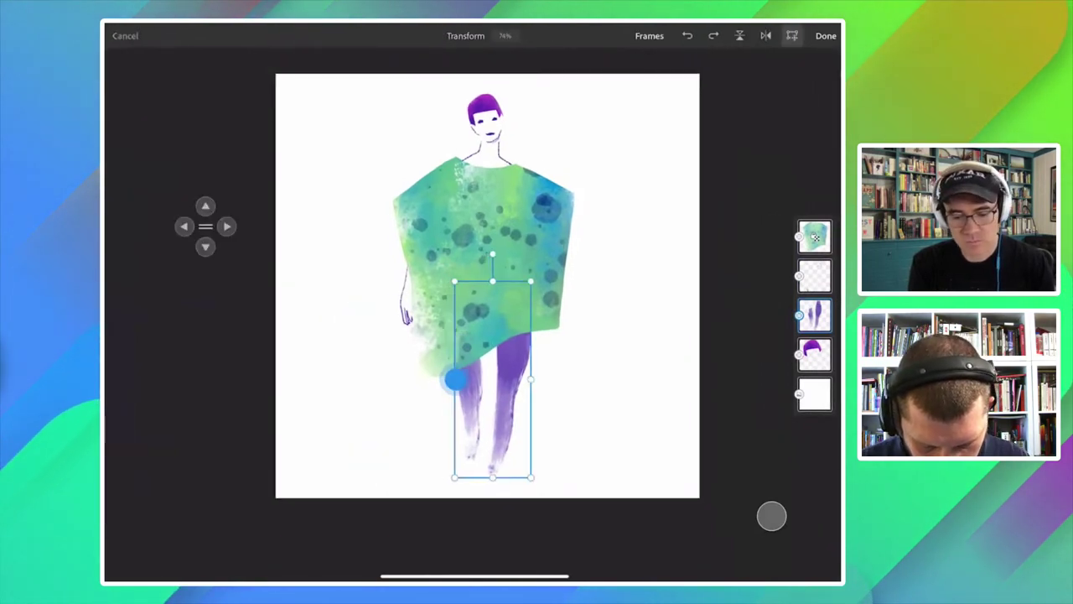
mouse_move(494, 381)
mouse_down()
mouse_move(508, 382)
mouse_move(496, 340)
mouse_move(496, 350)
mouse_up()
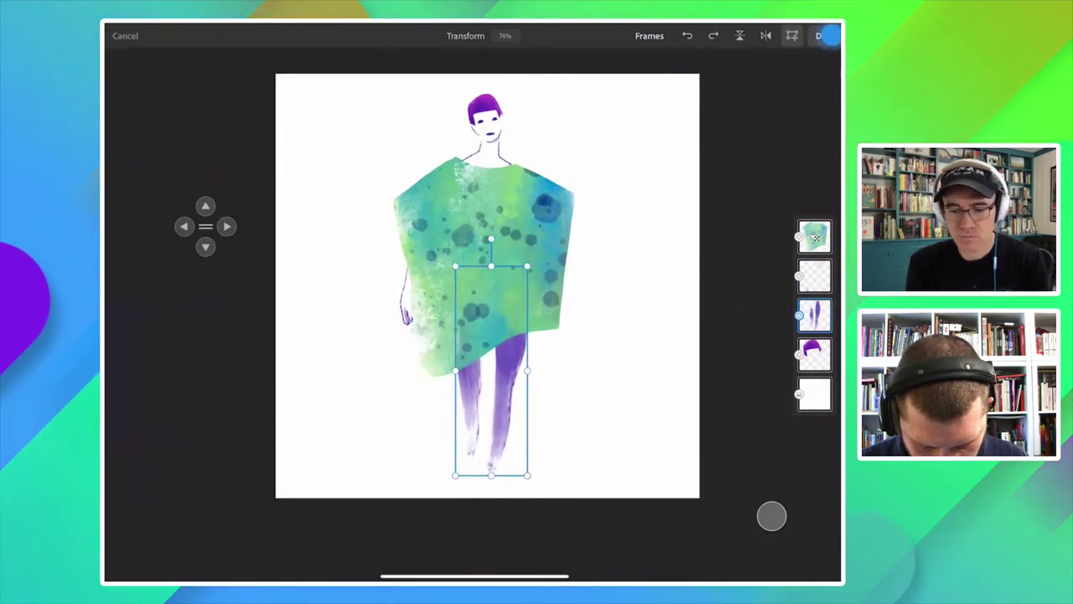
click(829, 35)
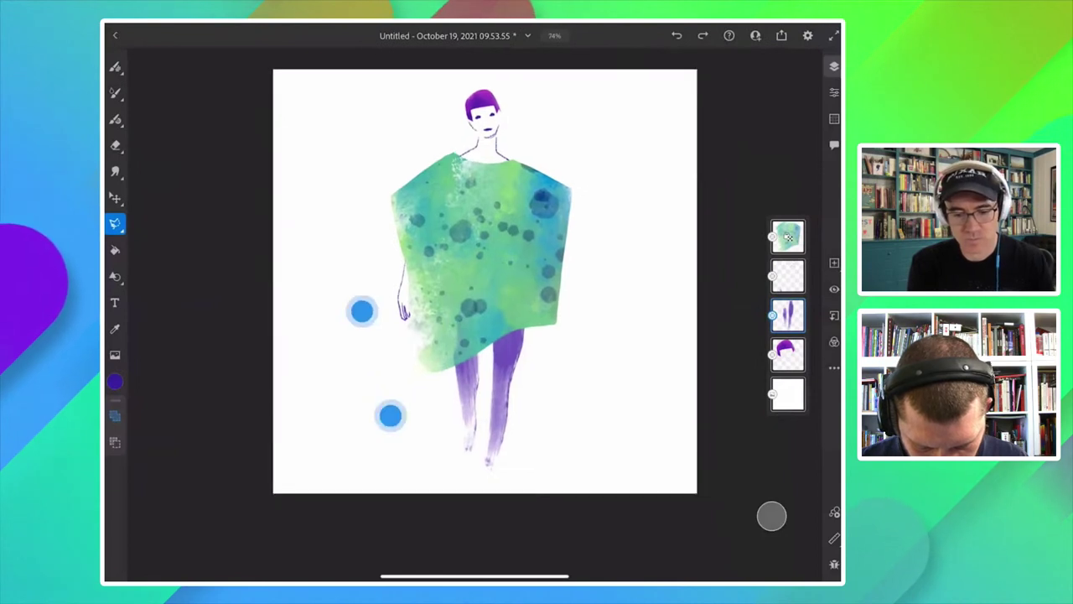
Group the tunic and other figure layers together.
scroll(369, 369, up, 2)
scroll(368, 375, down, 2)
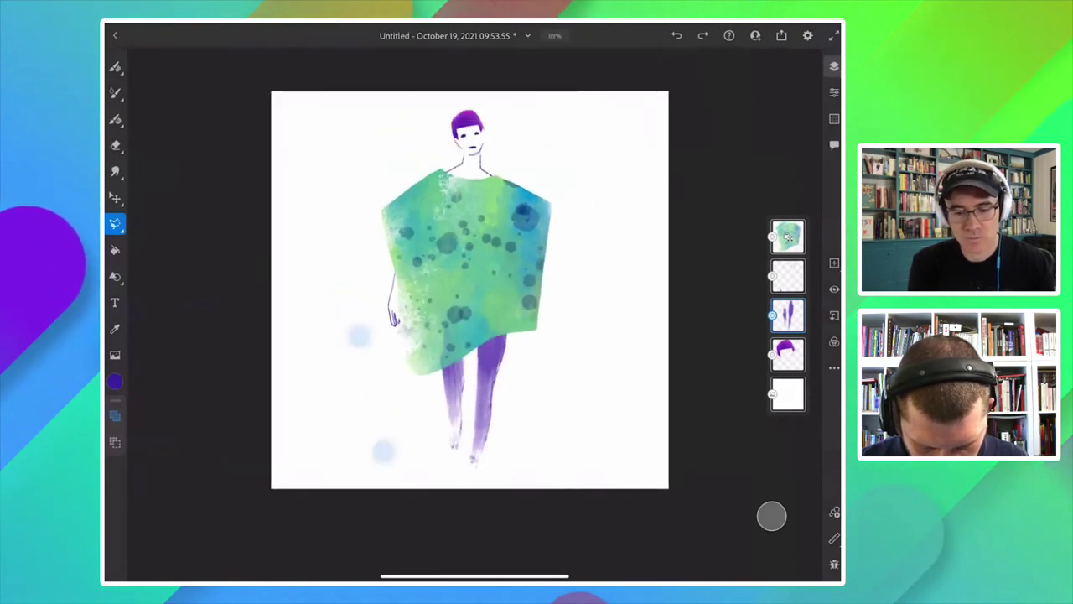
click(788, 239)
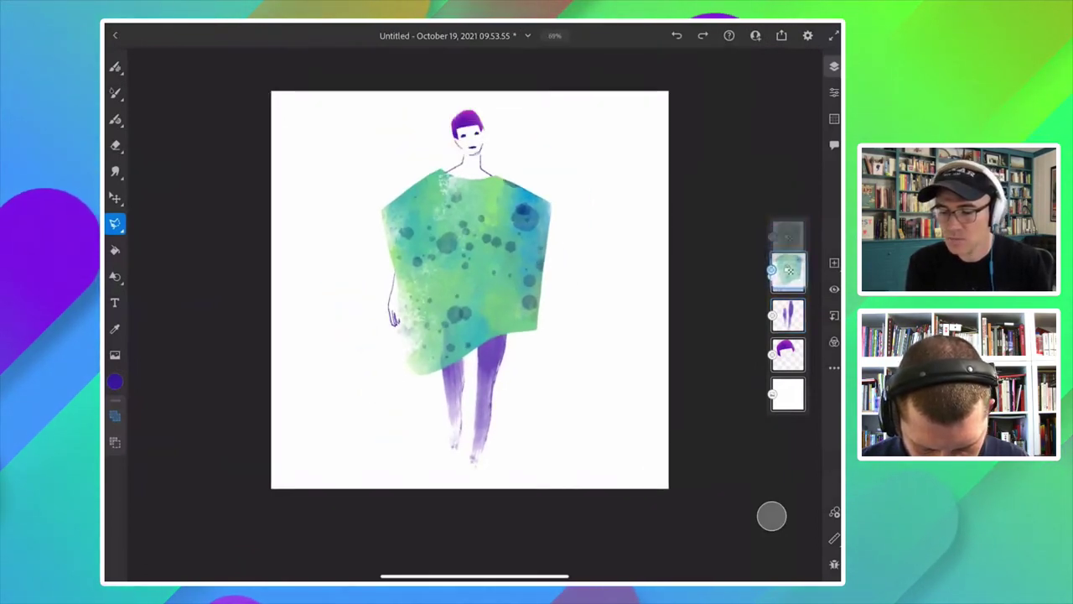
drag(788, 239, 788, 315)
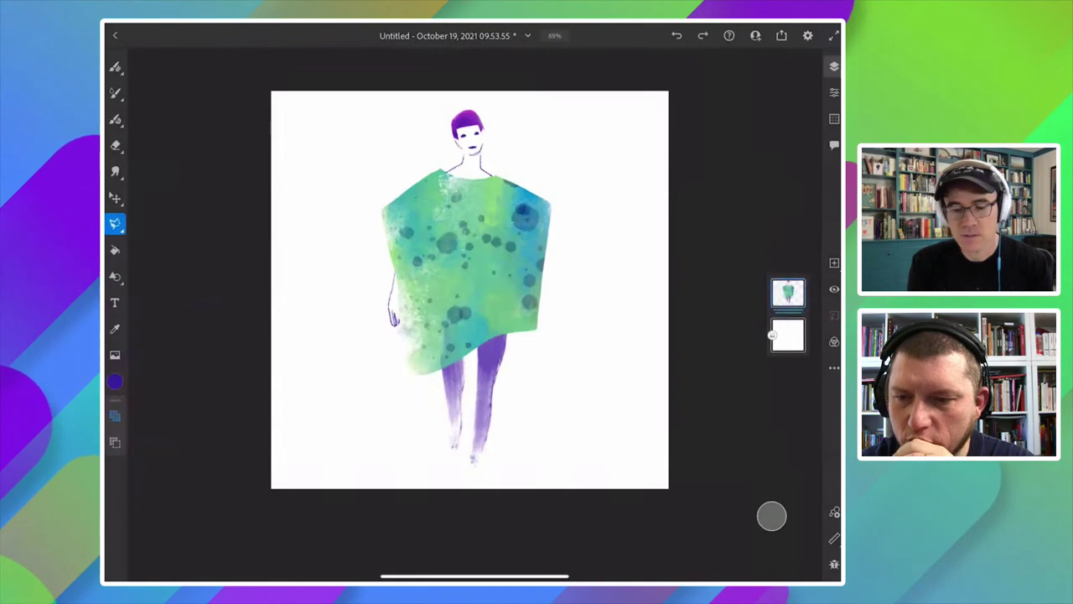
Scale the figure group down slightly, move it up and left, then ungroup it.
click(115, 197)
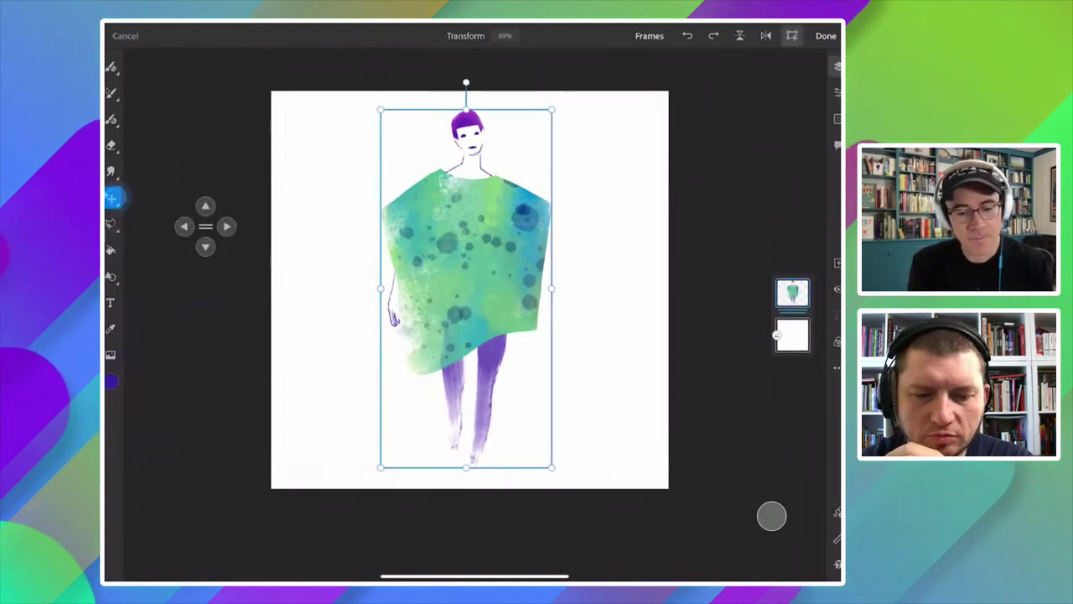
drag(383, 113, 401, 135)
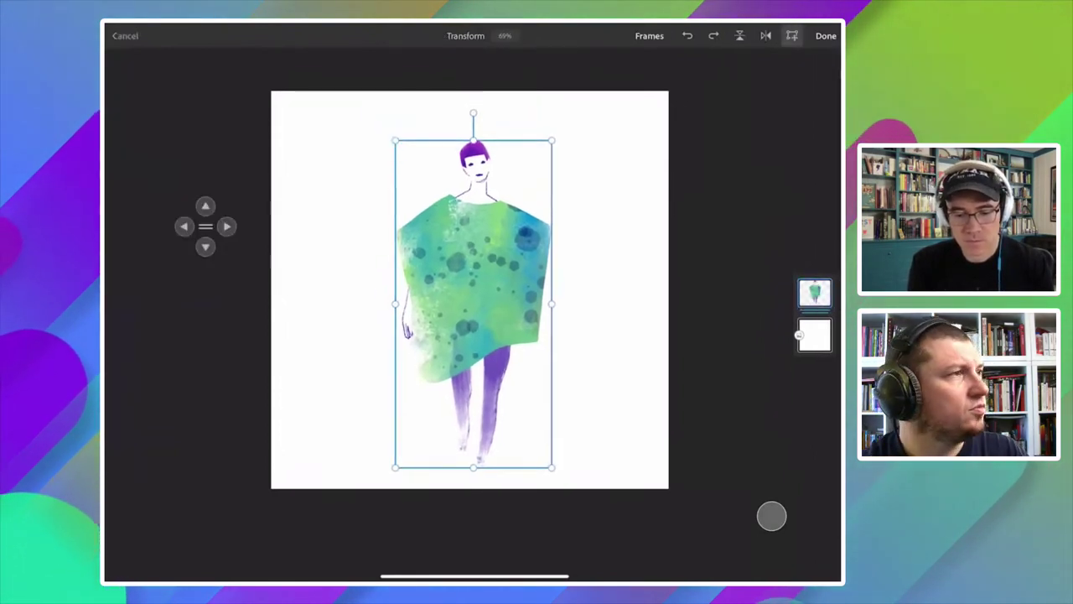
drag(445, 244, 441, 218)
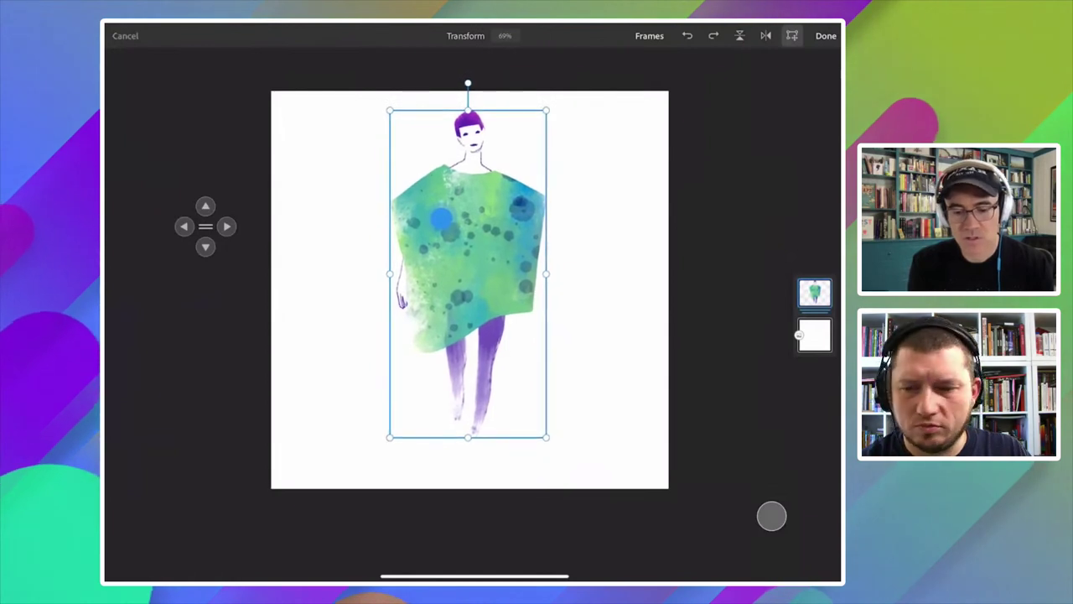
click(826, 35)
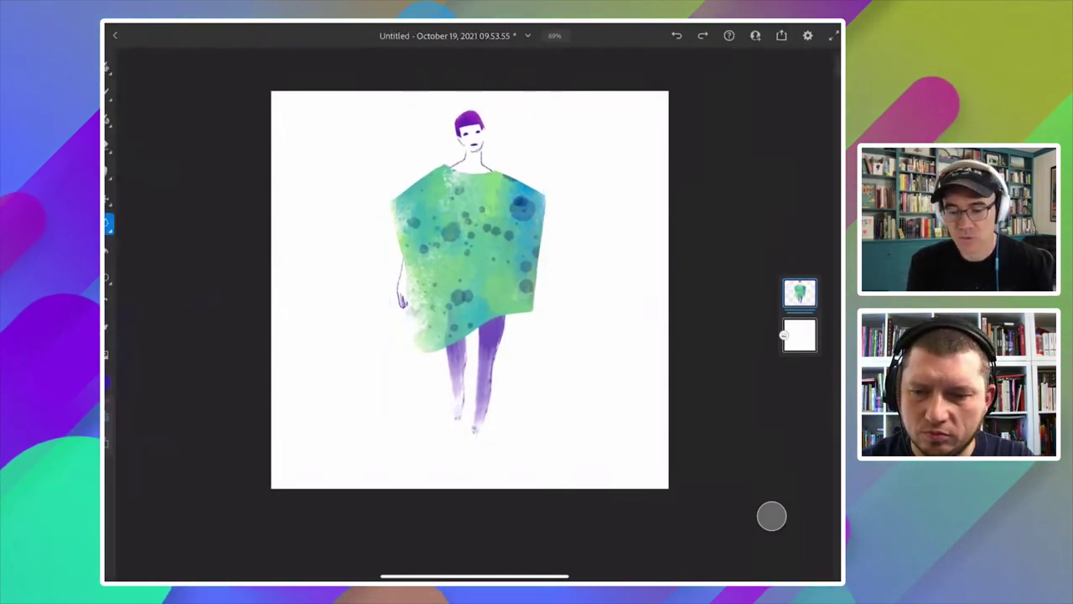
click(788, 292)
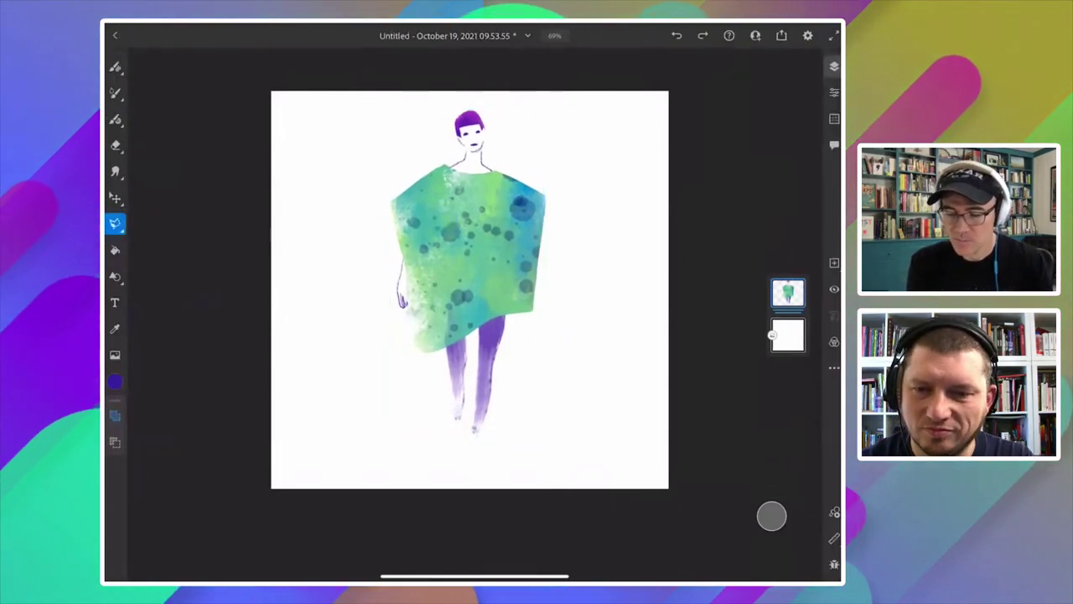
click(677, 290)
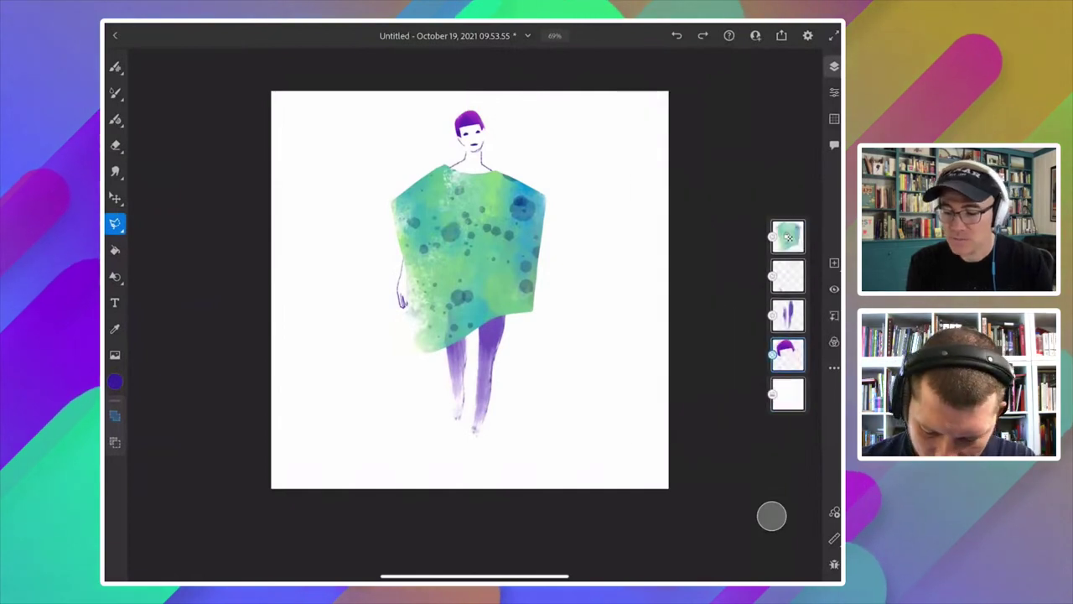
Add a new top layer and set the paint colour to a near-black purple.
click(834, 263)
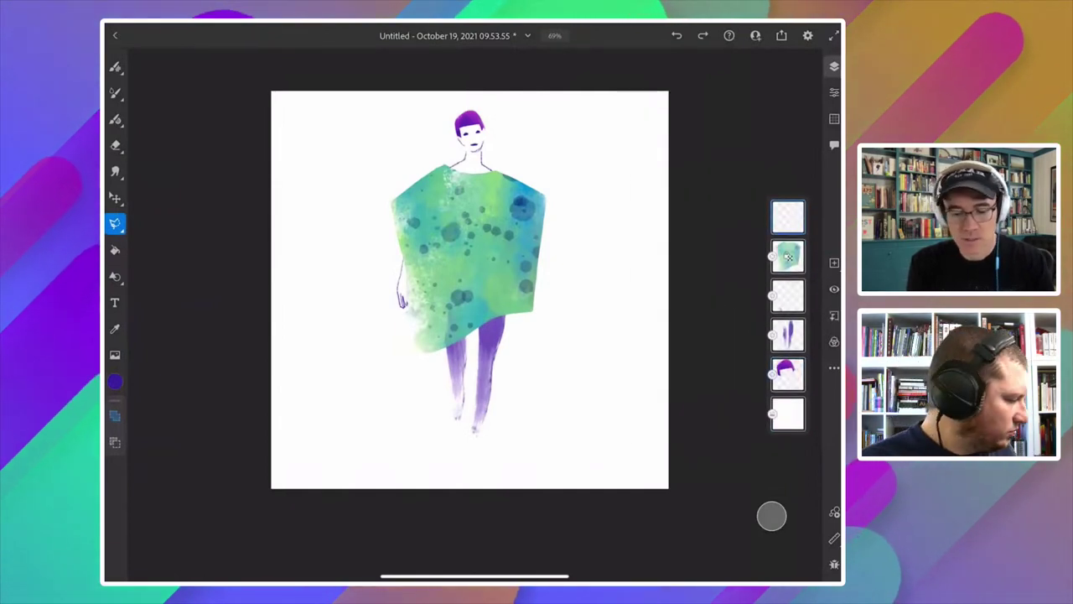
scroll(373, 387, up, 2)
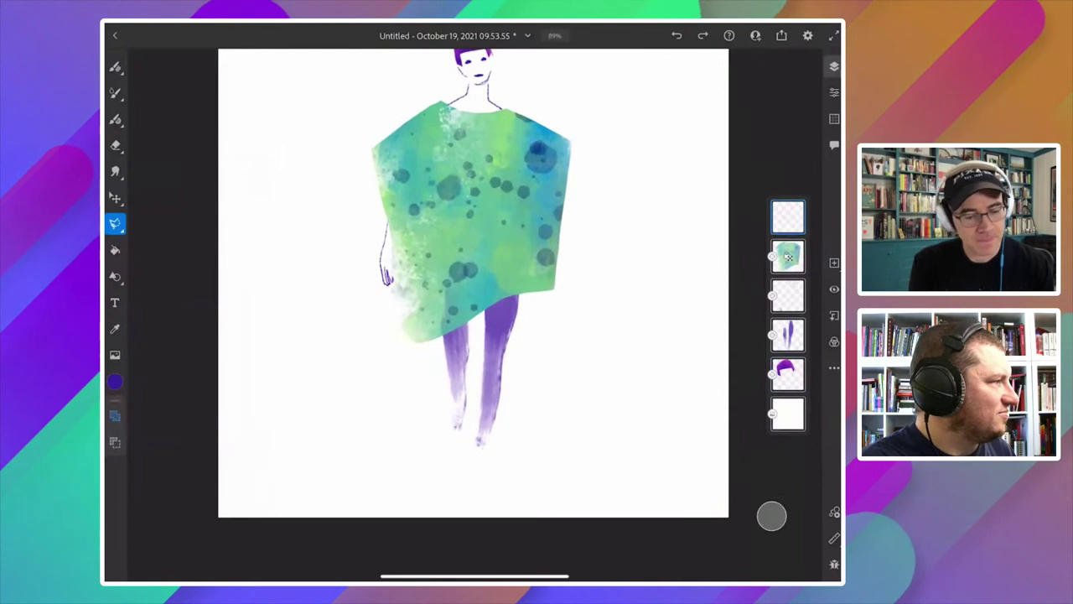
click(116, 382)
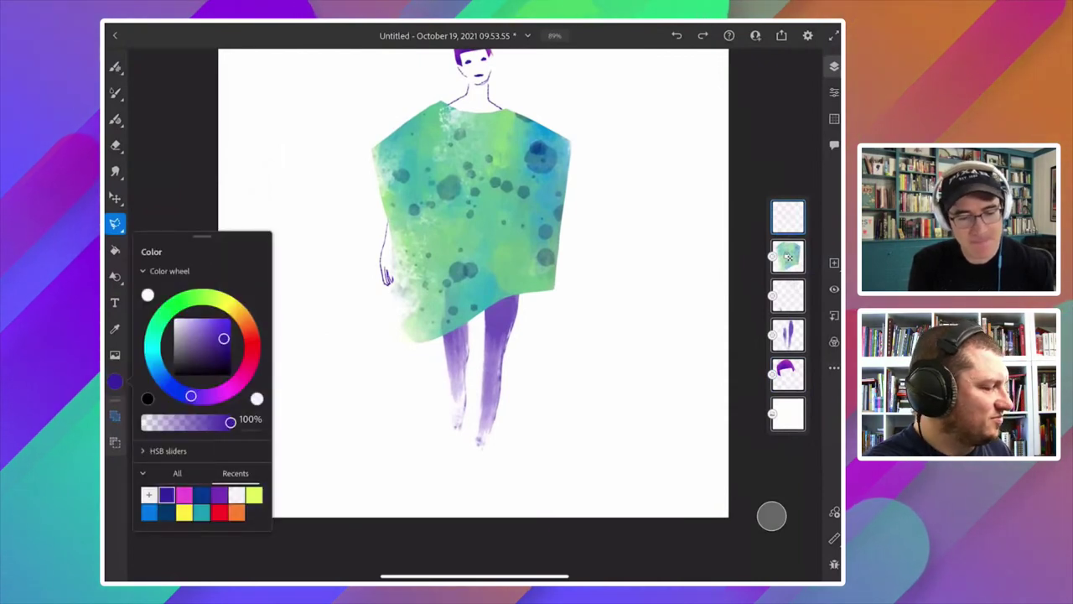
click(224, 364)
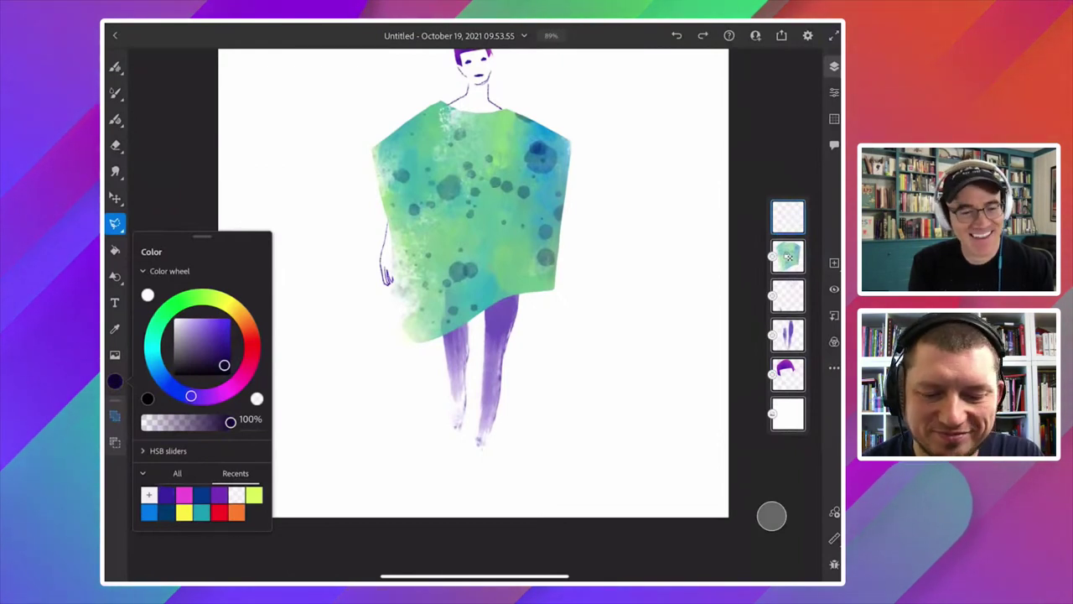
click(115, 67)
Select the Ruffin pixel brush and reduce its size to 68.
click(115, 67)
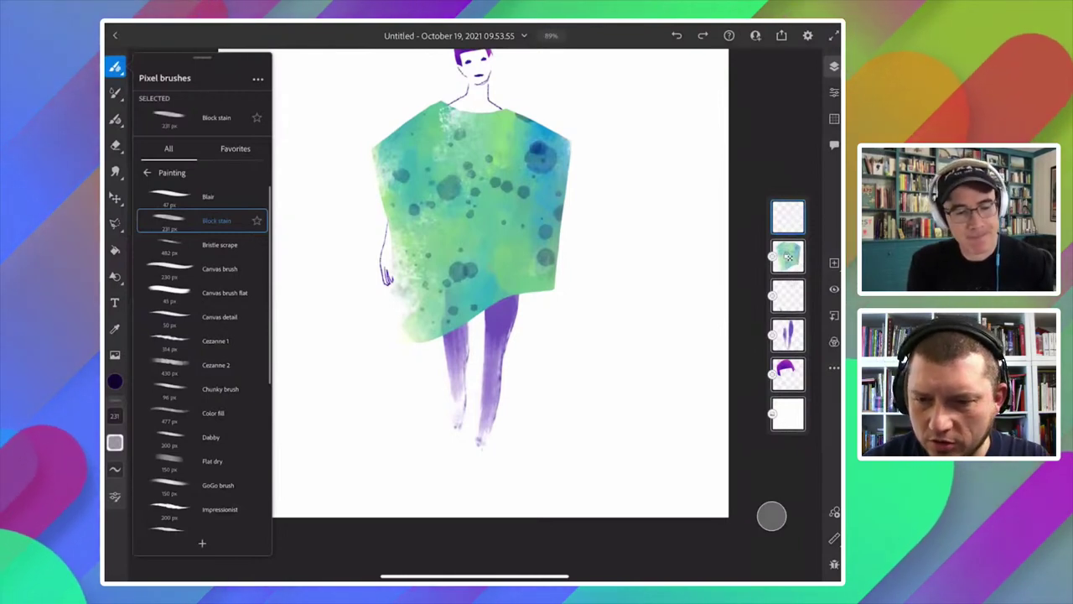
drag(168, 359, 172, 275)
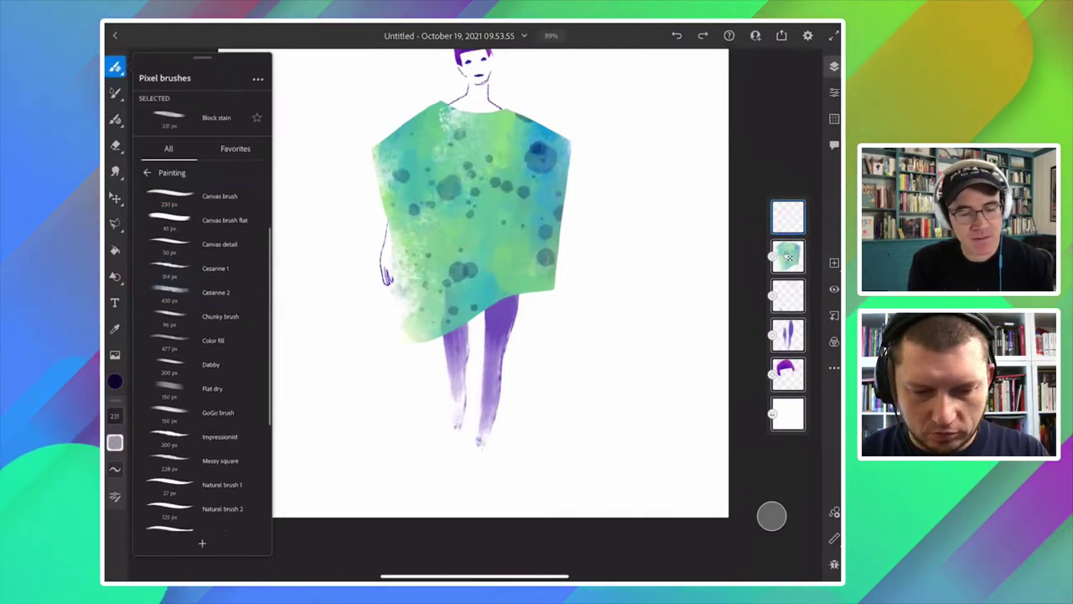
drag(172, 352, 173, 299)
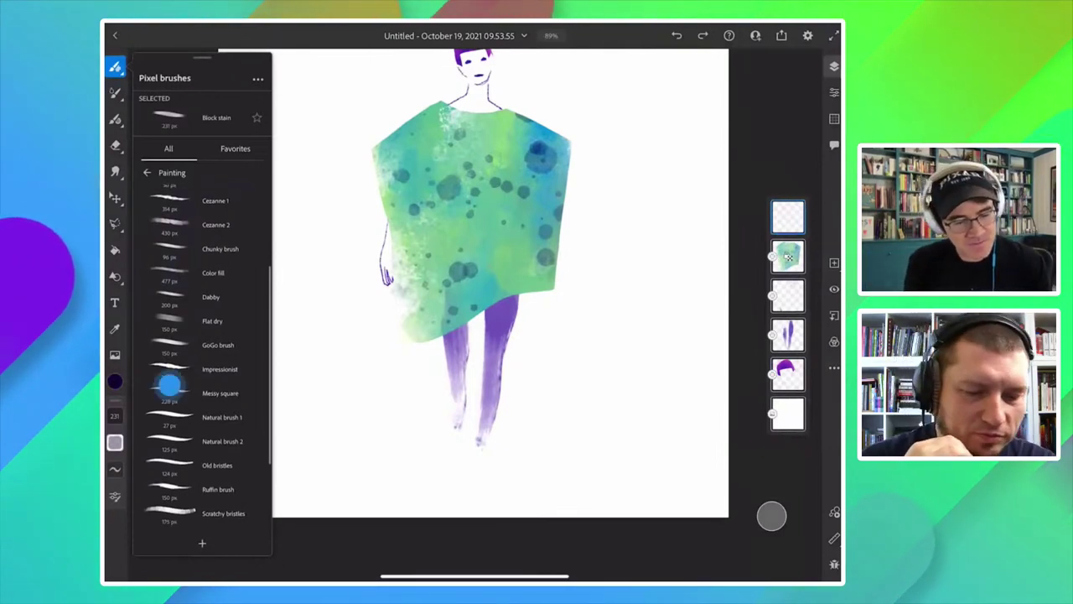
scroll(167, 378, down, 3)
click(201, 374)
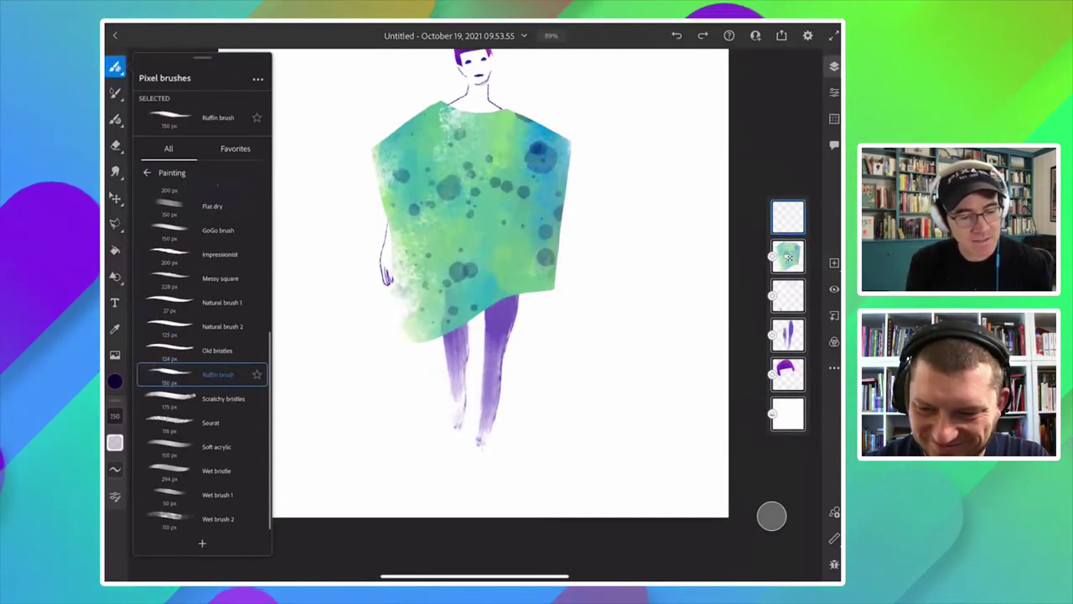
drag(115, 415, 115, 445)
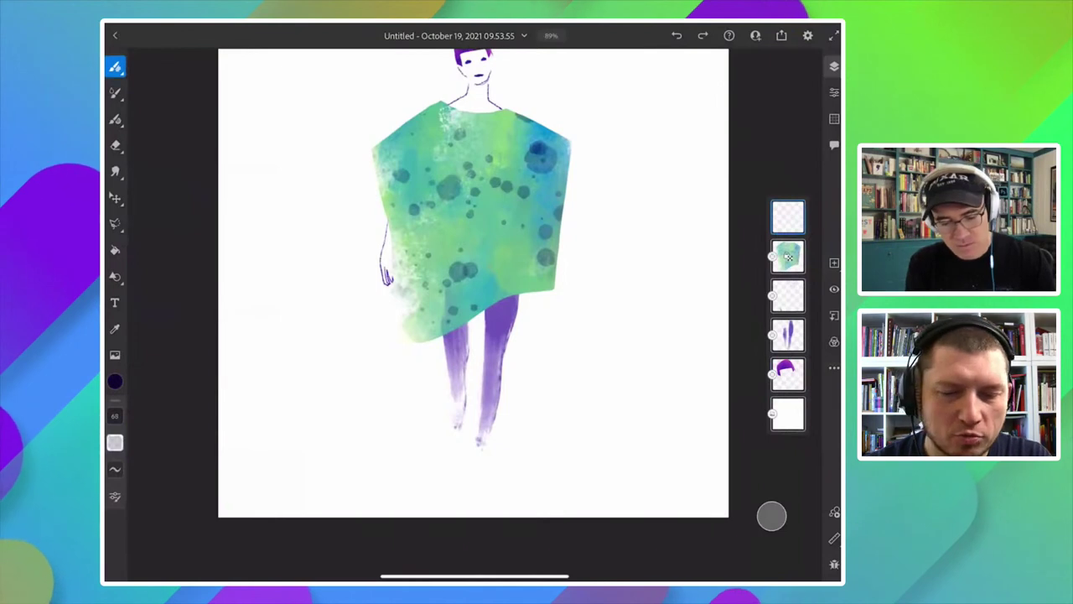
Paint dark purple Ruffin boots over the lower legs down to the feet.
mouse_move(481, 394)
mouse_down()
mouse_move(487, 431)
mouse_move(492, 399)
mouse_move(478, 439)
mouse_move(484, 391)
mouse_move(484, 402)
mouse_move(494, 394)
mouse_move(482, 461)
mouse_move(477, 453)
mouse_move(484, 495)
mouse_move(477, 466)
mouse_move(486, 486)
mouse_move(495, 391)
mouse_move(461, 399)
mouse_move(456, 425)
mouse_move(456, 390)
mouse_move(457, 457)
mouse_up()
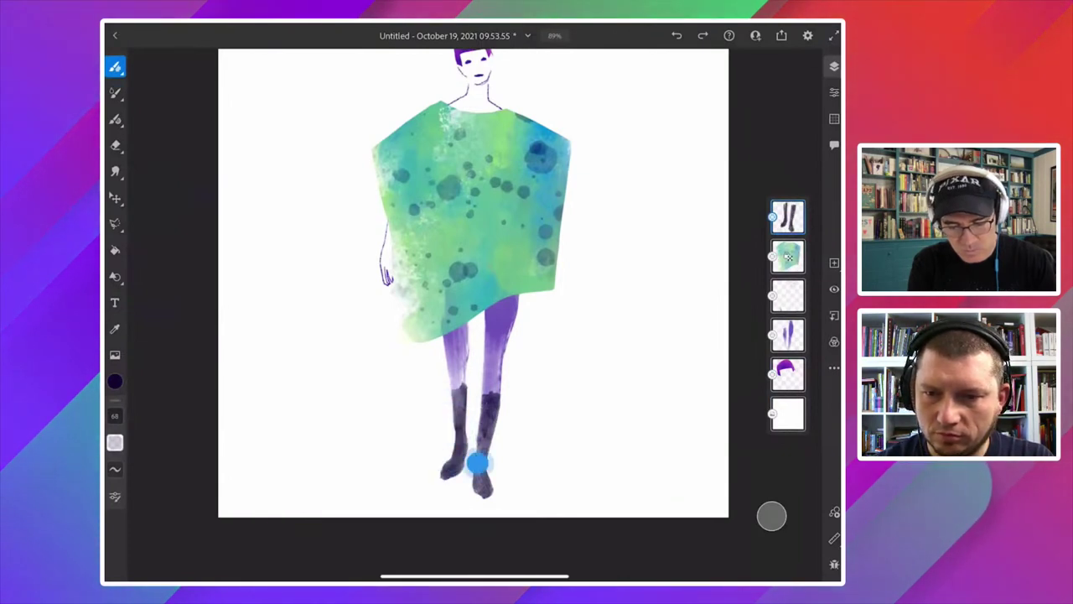
mouse_move(477, 463)
mouse_down()
mouse_move(484, 501)
mouse_move(487, 417)
mouse_up()
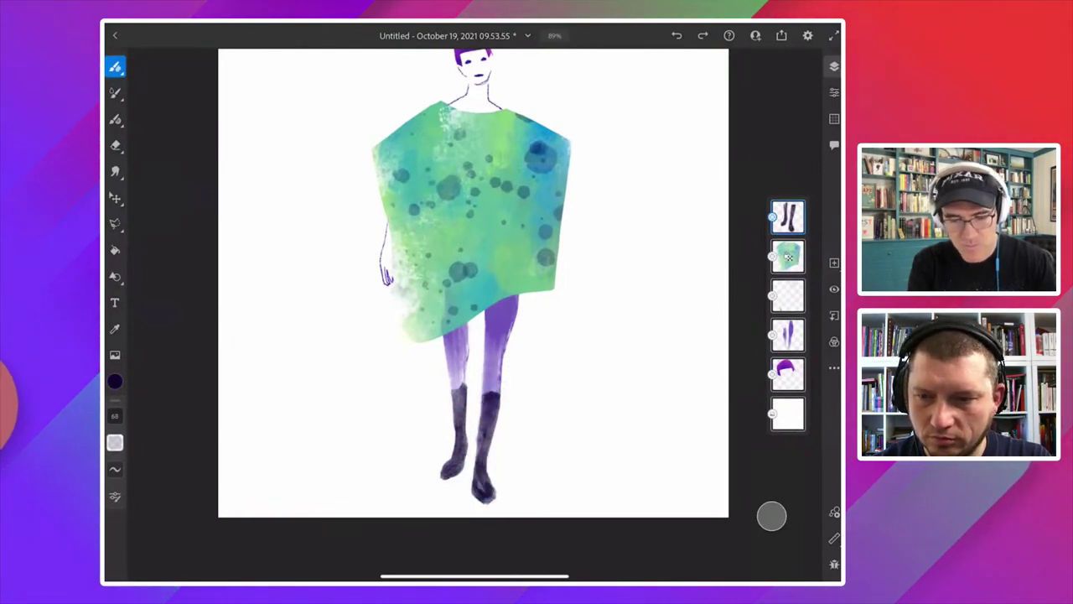
scroll(361, 377, down, 3)
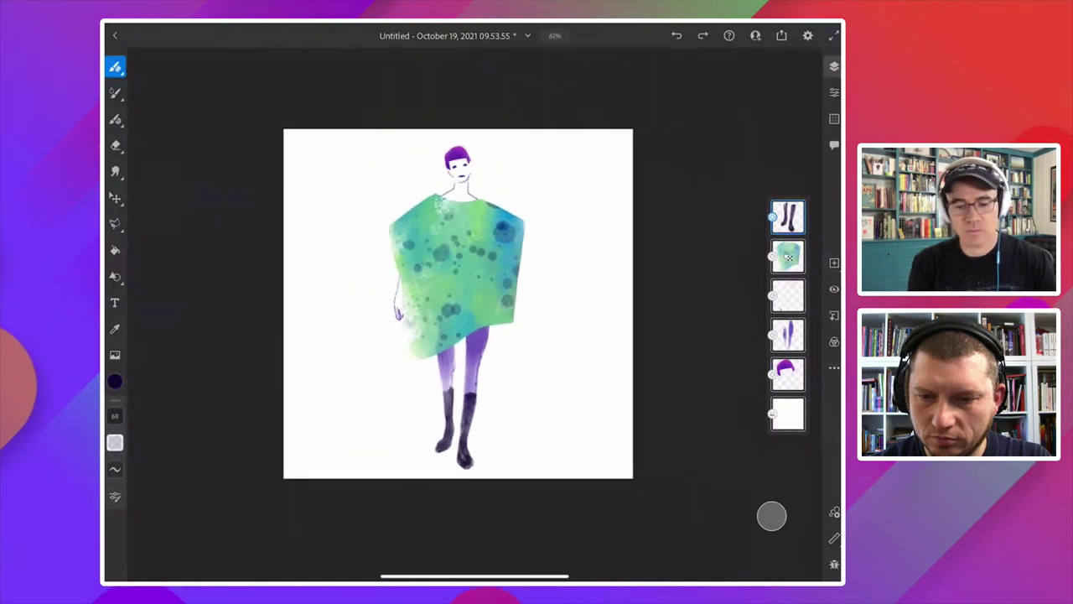
scroll(365, 377, up, 2)
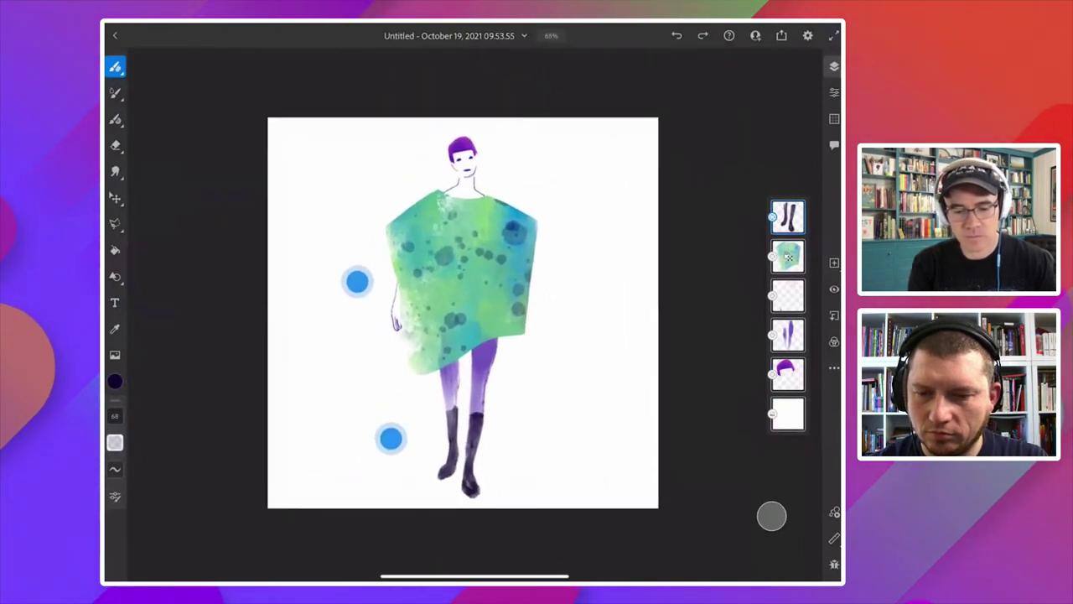
scroll(402, 255, up, 2)
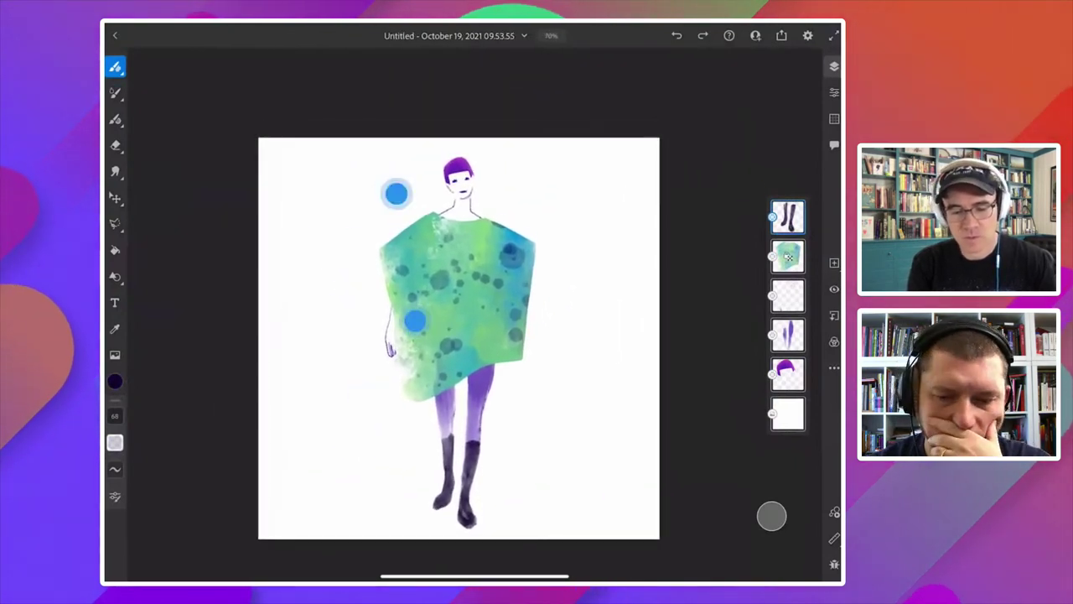
click(115, 66)
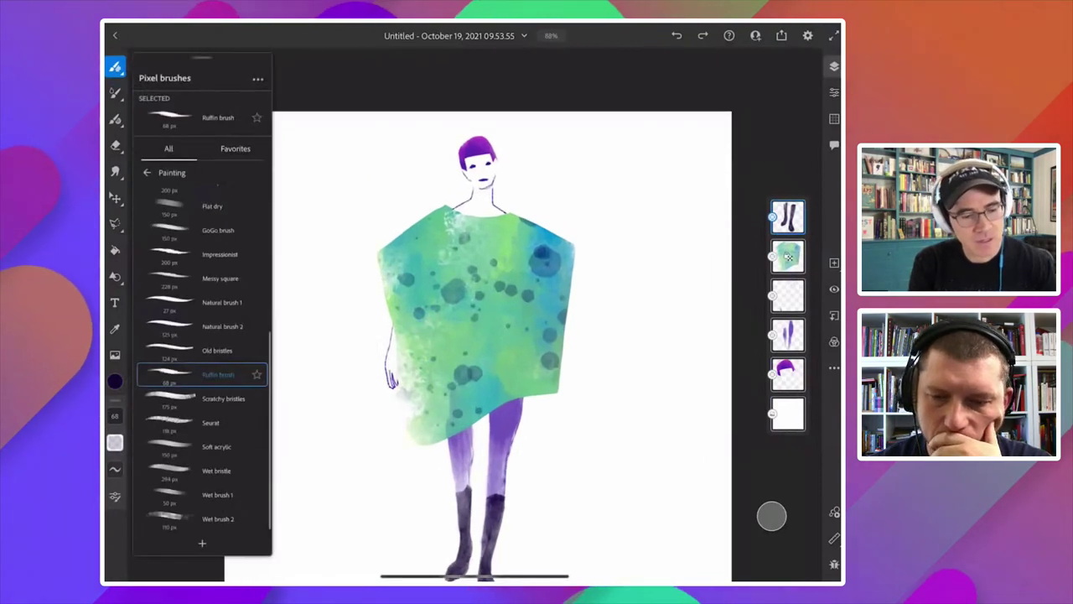
Select the Ink > Blotty ink brush and reset it to its default size.
click(151, 177)
click(153, 320)
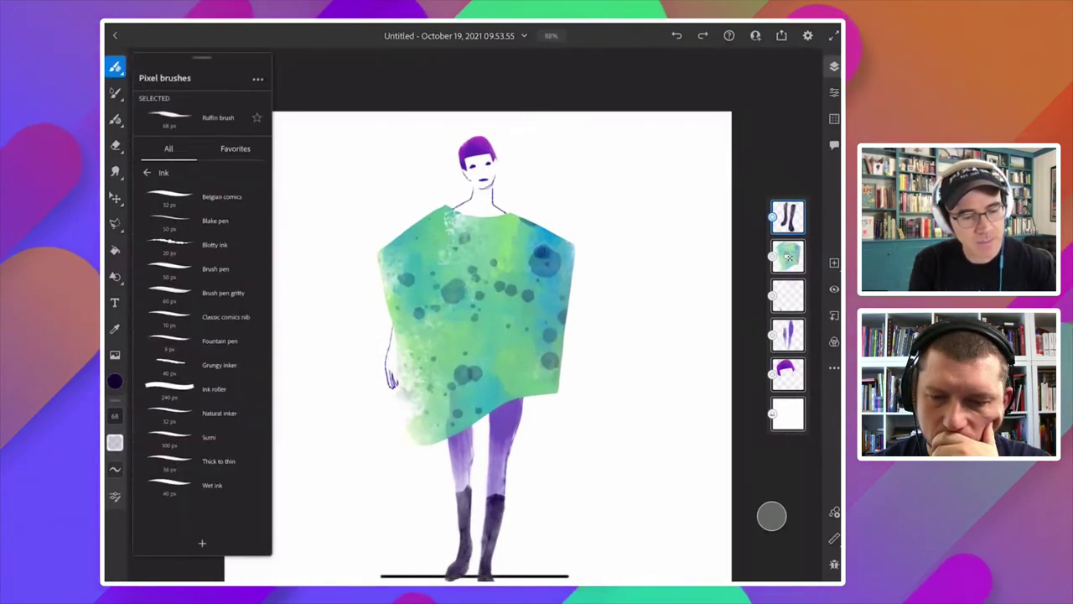
click(166, 243)
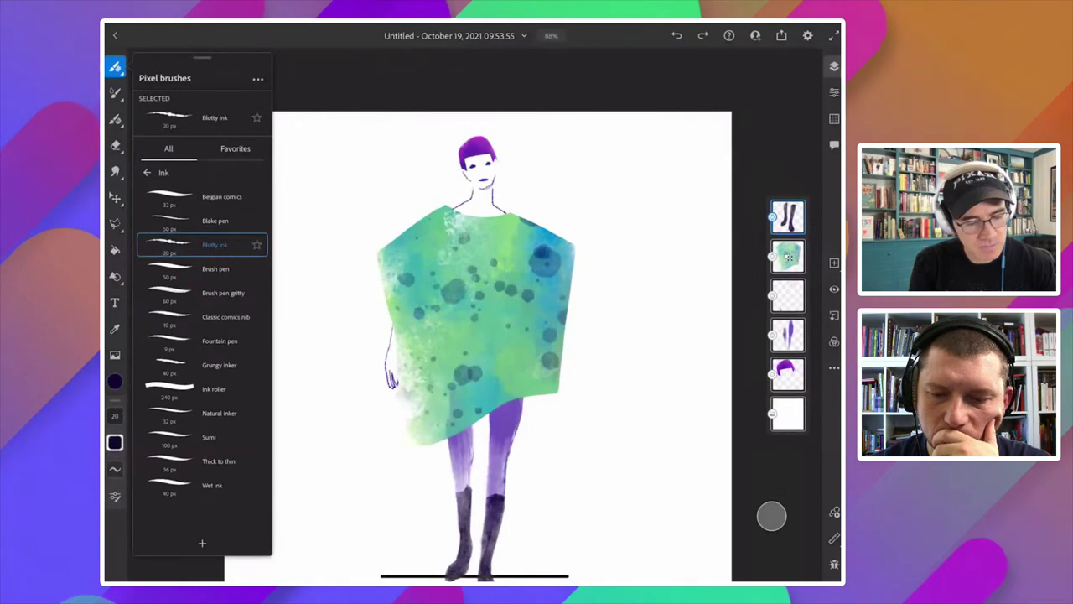
click(115, 495)
click(202, 567)
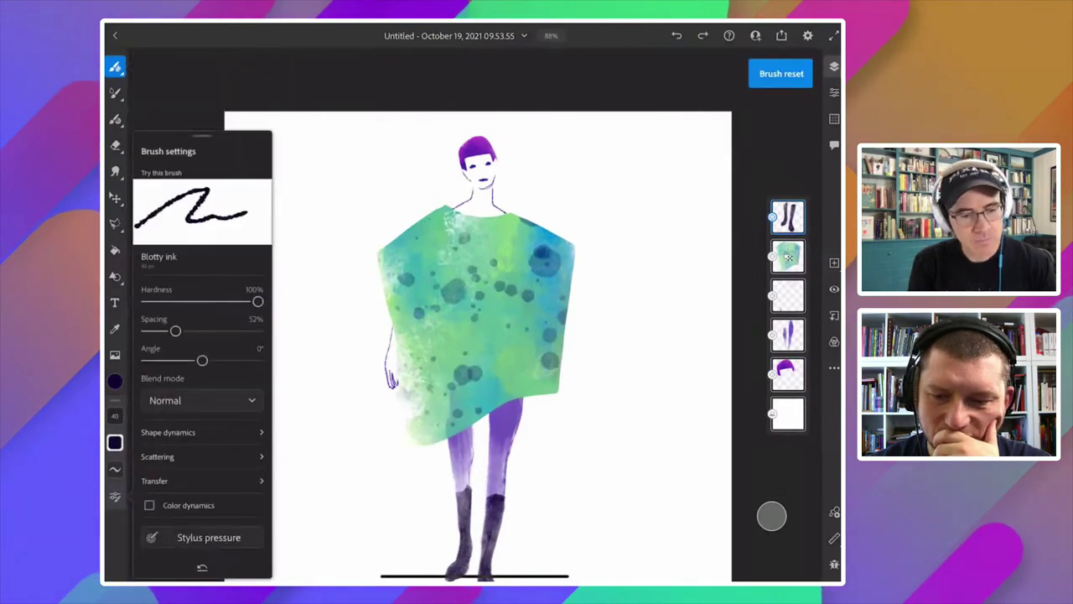
click(115, 66)
click(115, 66)
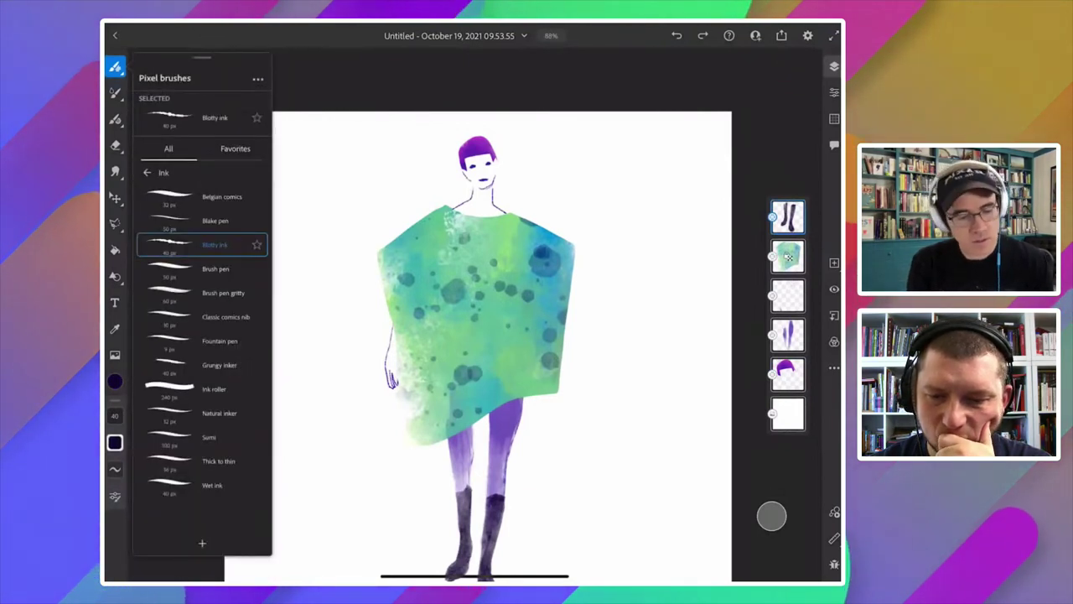
Set the paint colour to white after briefly picking a purple swatch.
click(114, 441)
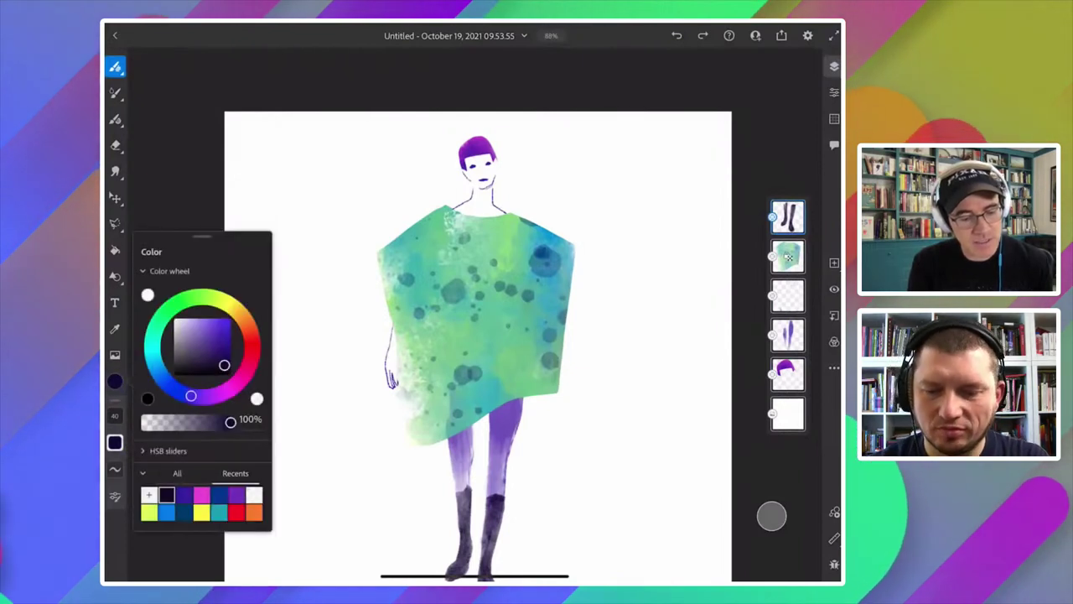
click(182, 480)
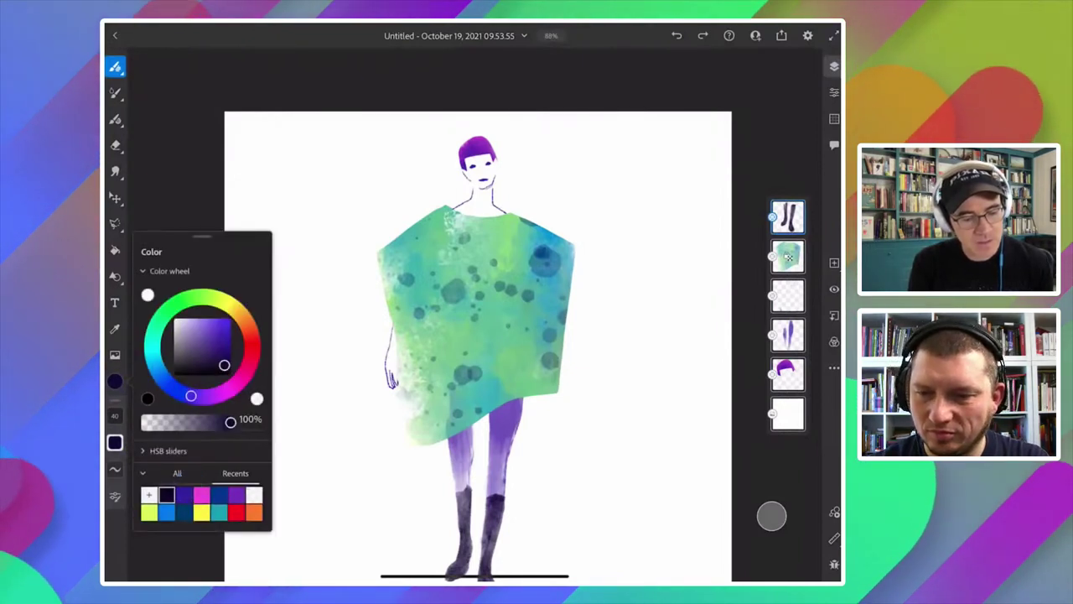
click(183, 494)
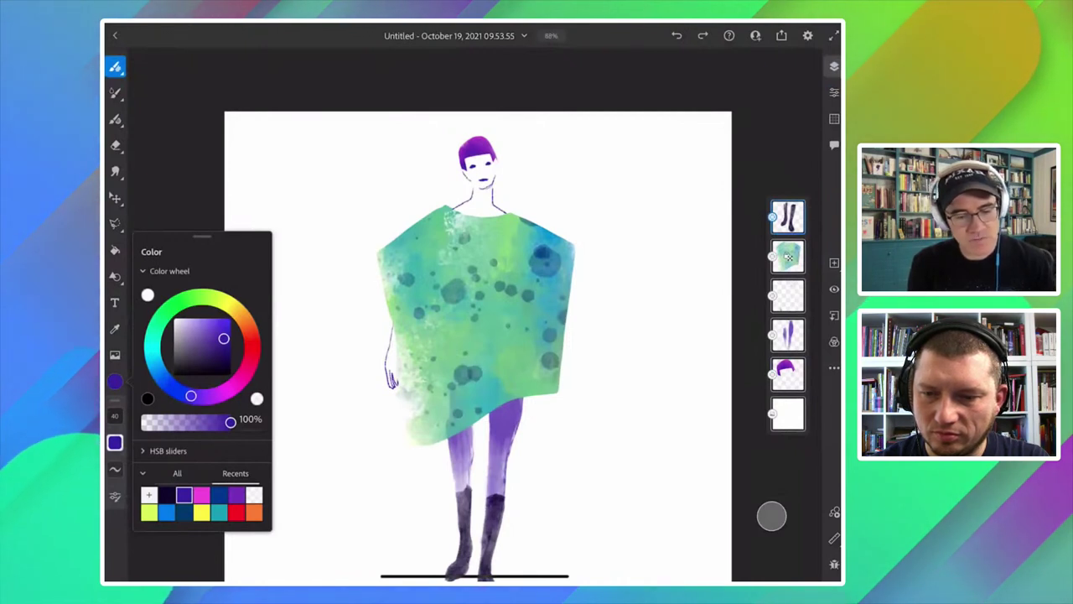
click(342, 431)
Add a new top layer and draw white Blotty ink necklace strands across the tunic front.
click(192, 104)
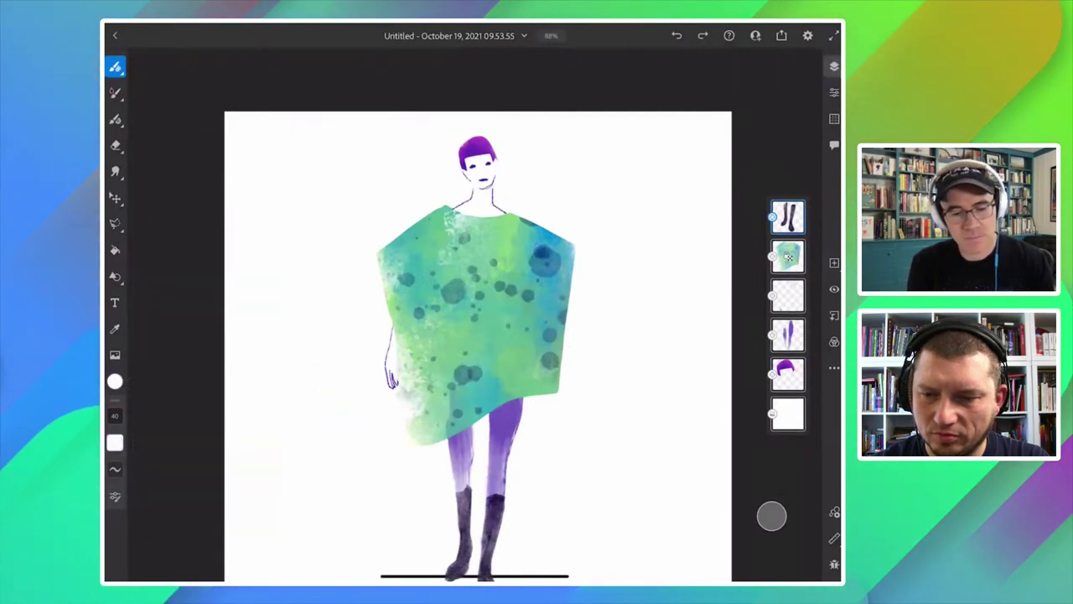
click(834, 263)
click(393, 159)
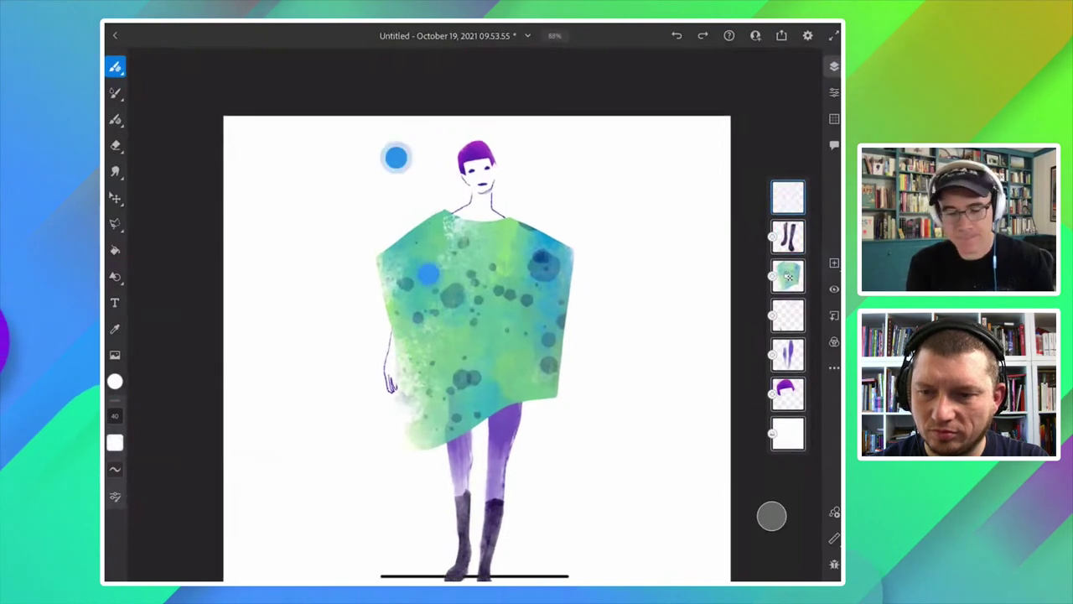
scroll(478, 335, up, 3)
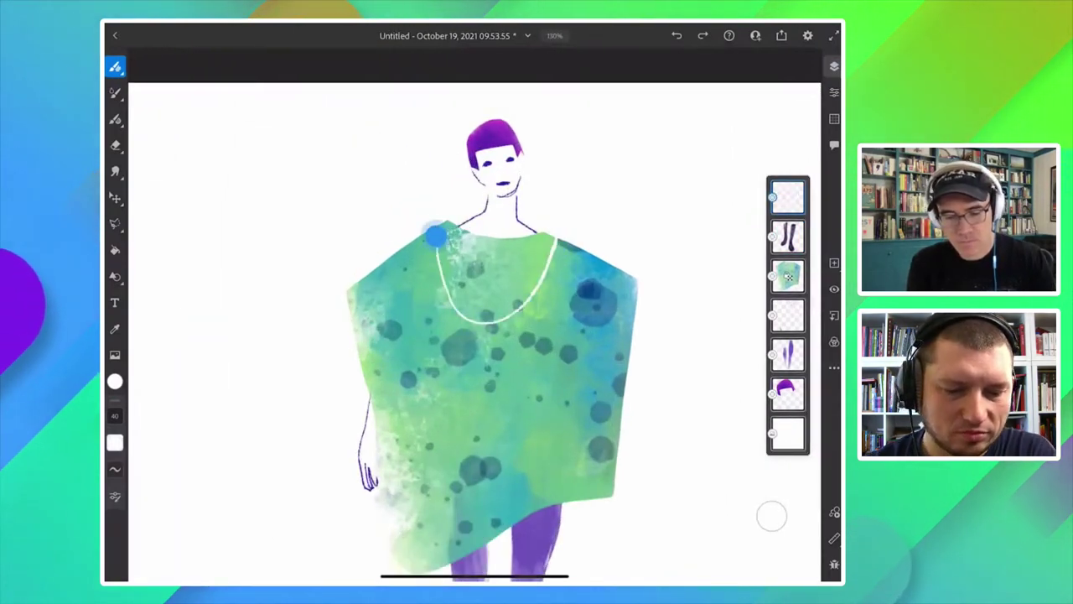
mouse_move(556, 237)
mouse_down()
mouse_move(436, 225)
mouse_move(444, 377)
mouse_move(498, 388)
mouse_move(544, 236)
mouse_move(568, 240)
mouse_move(542, 319)
mouse_move(460, 403)
mouse_move(429, 311)
mouse_move(422, 233)
mouse_up()
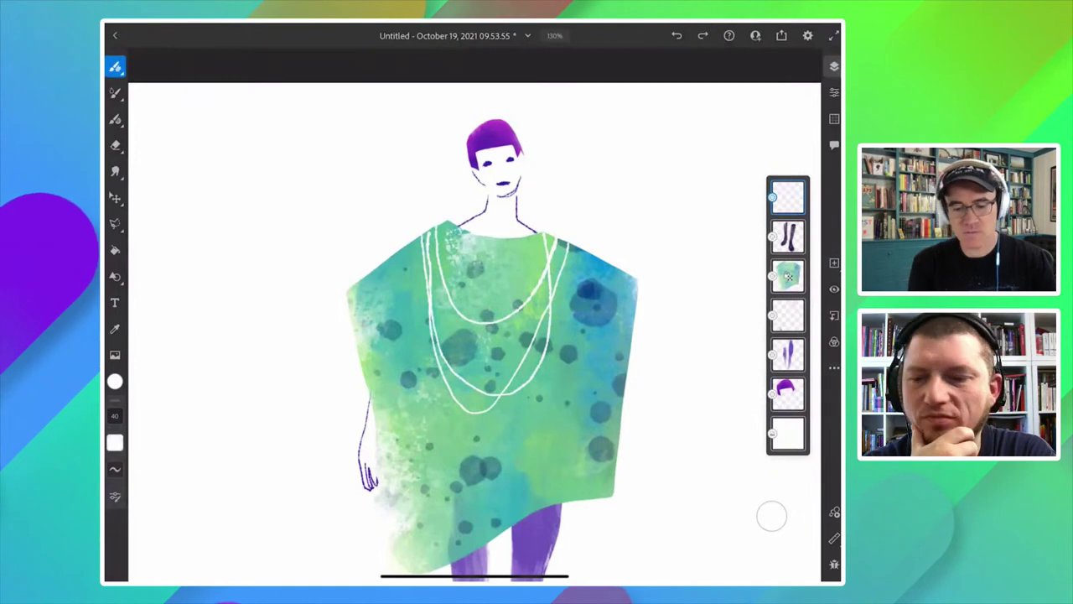
scroll(315, 336, down, 3)
scroll(326, 437, down, 2)
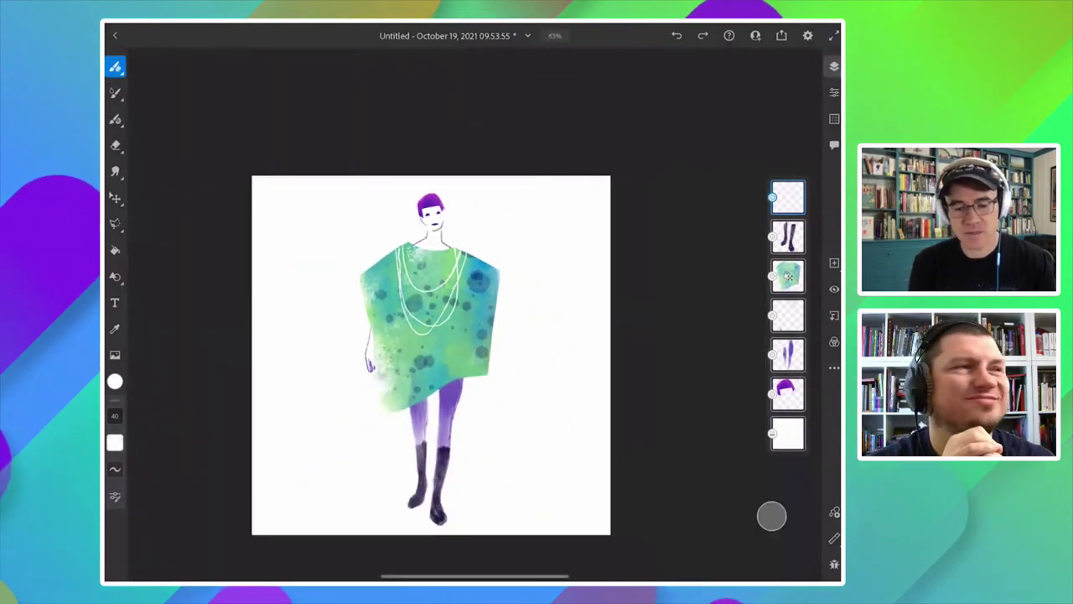
scroll(356, 356, up, 3)
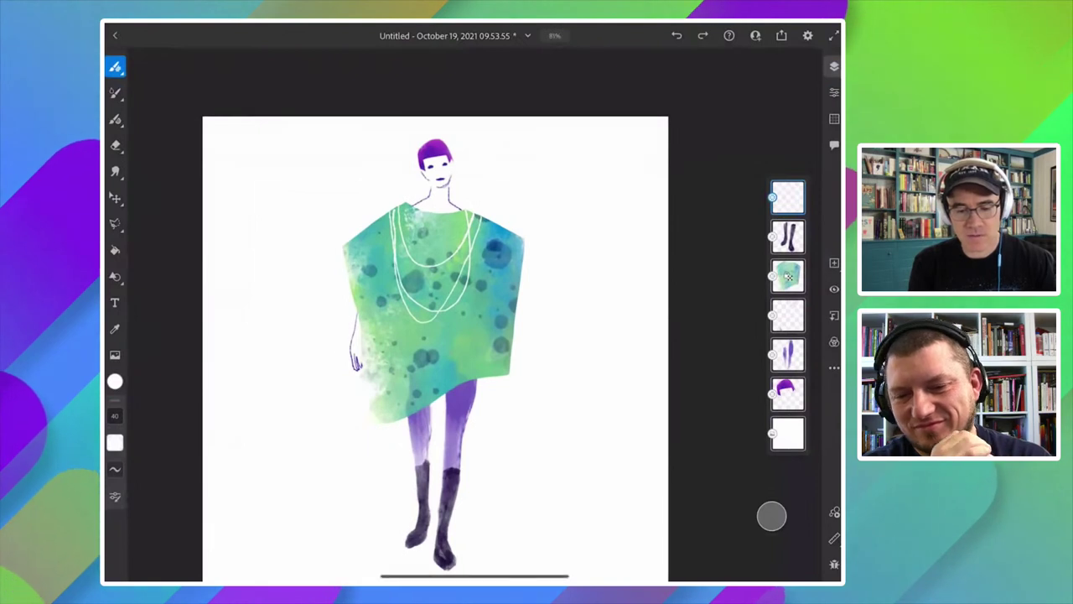
scroll(328, 352, up, 3)
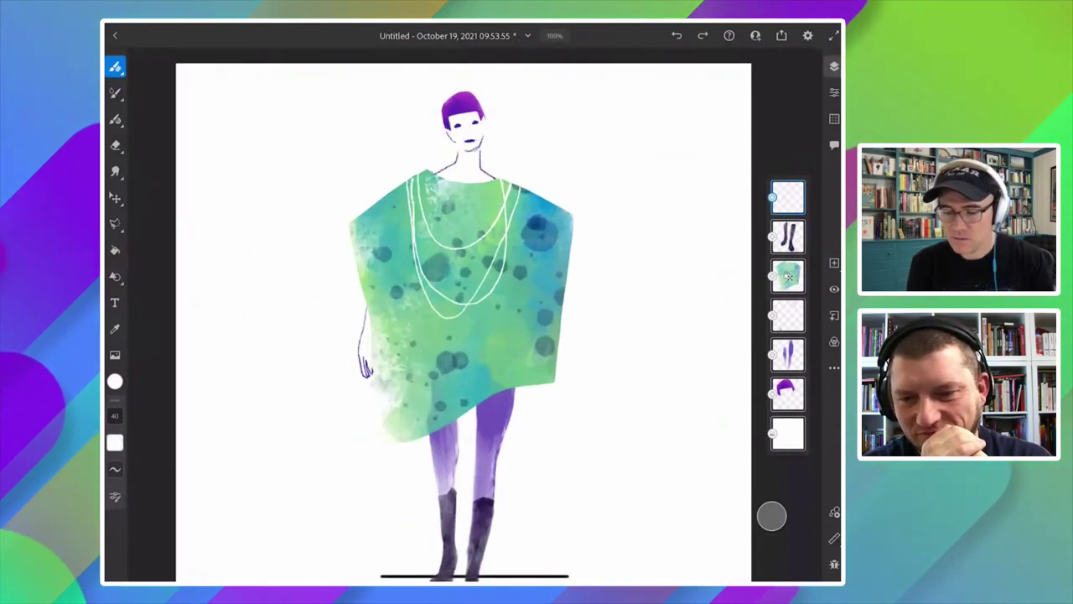
Lasso-select the left hand sketch on its layer, erase it, and clear the selection.
click(787, 315)
click(114, 223)
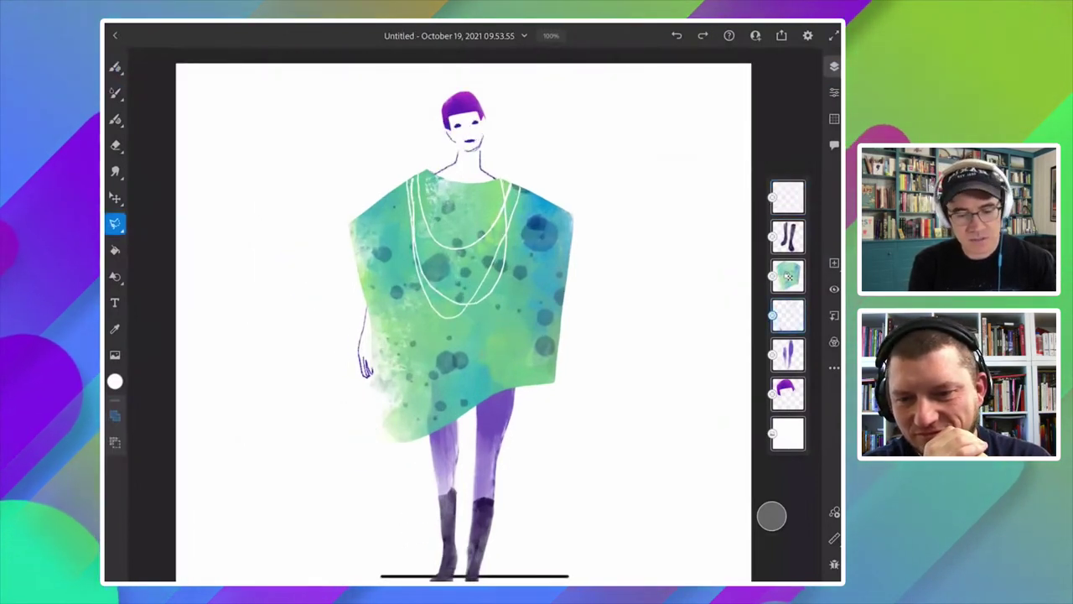
mouse_move(349, 293)
mouse_down()
mouse_move(355, 343)
mouse_move(377, 352)
mouse_move(349, 293)
mouse_up()
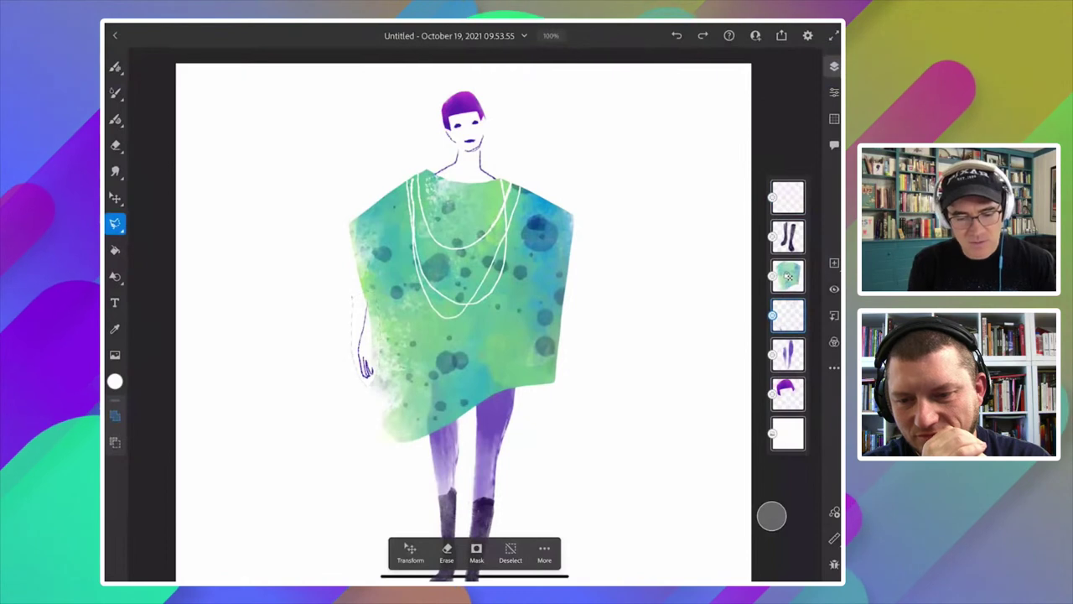
click(447, 553)
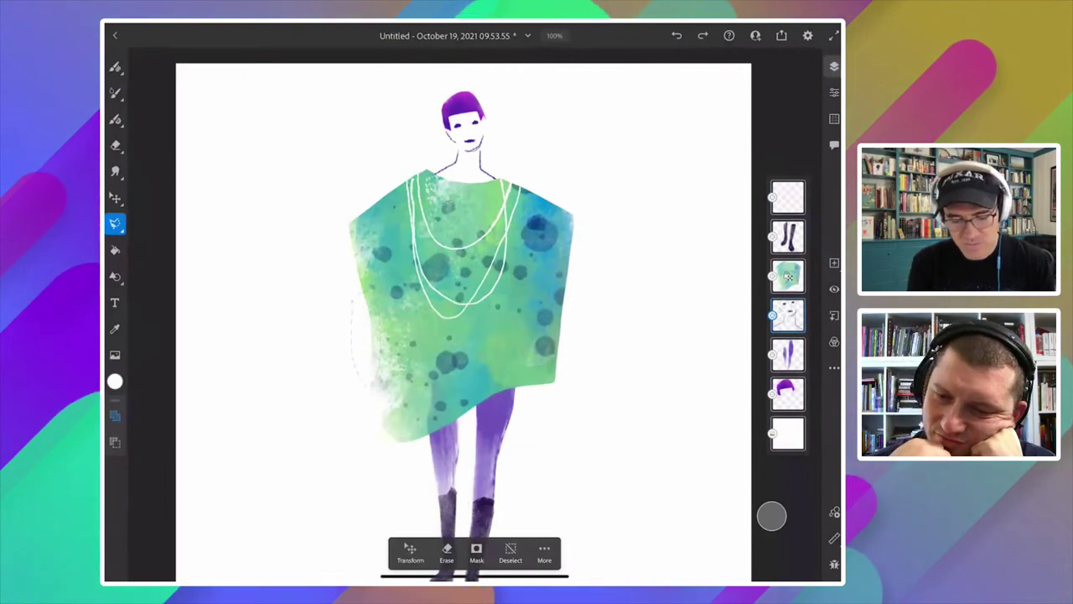
click(510, 554)
Switch back to the pixel brush and shrink it from 40 to 24.
click(115, 66)
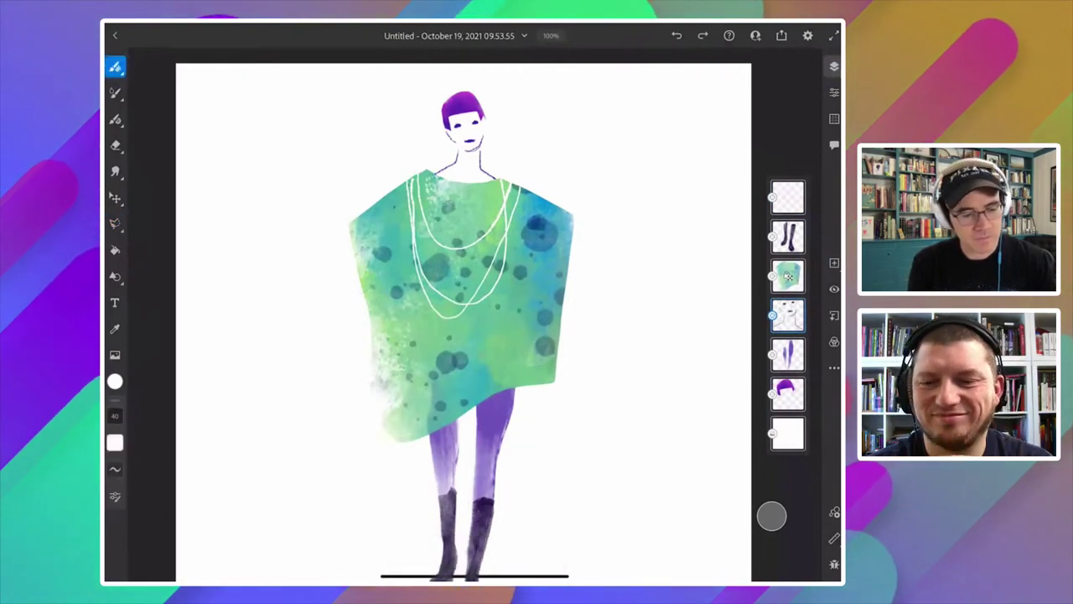
drag(115, 415, 140, 469)
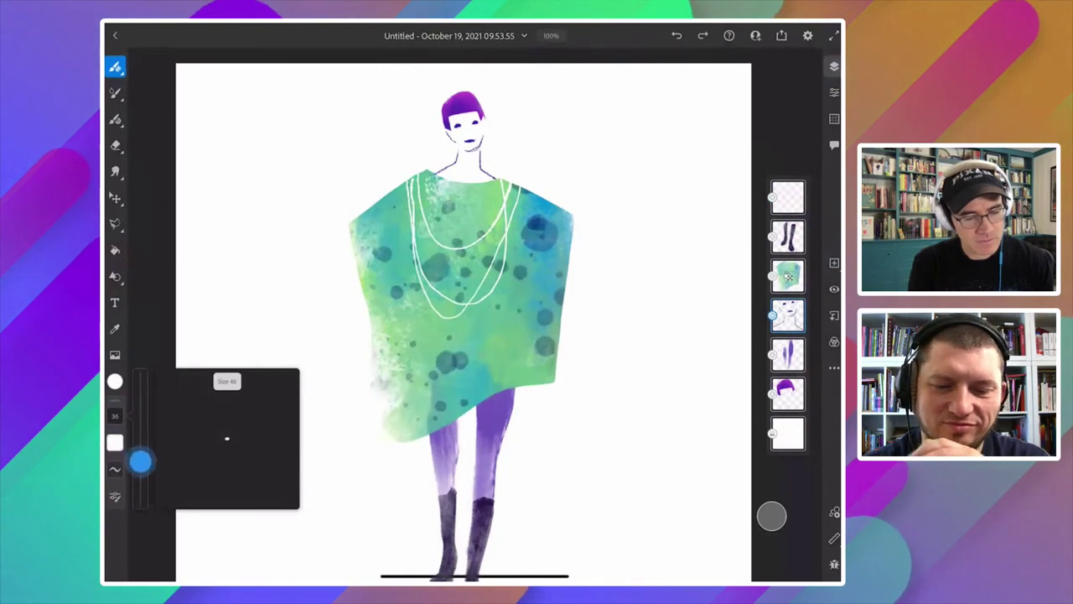
click(371, 324)
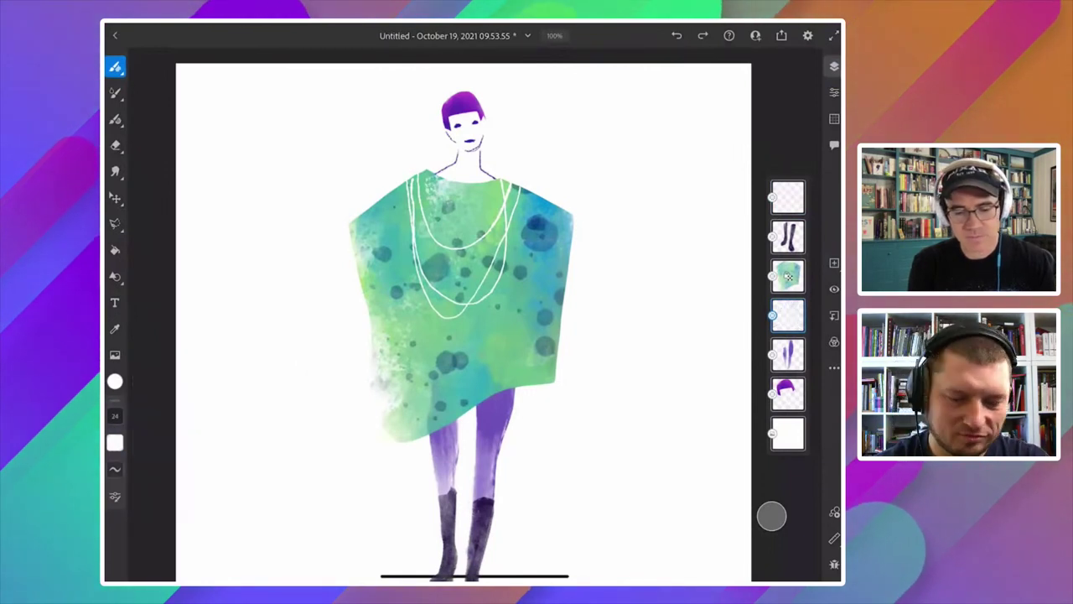
click(338, 417)
scroll(337, 417, up, 2)
Pick dark indigo from Recents and draw a thin arm with a hand left of the tunic.
click(115, 382)
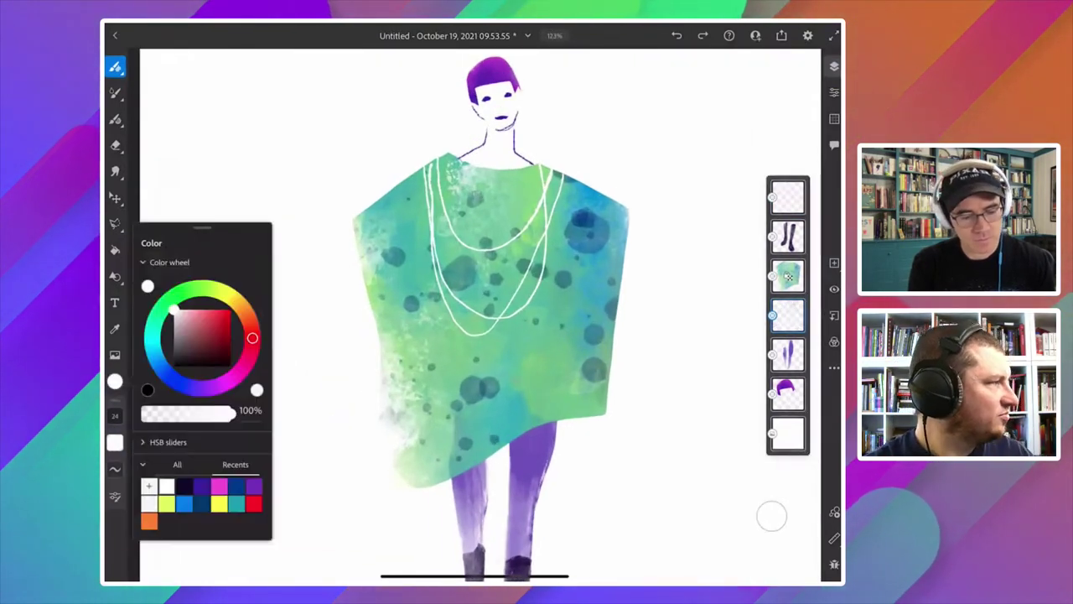
click(203, 484)
click(394, 332)
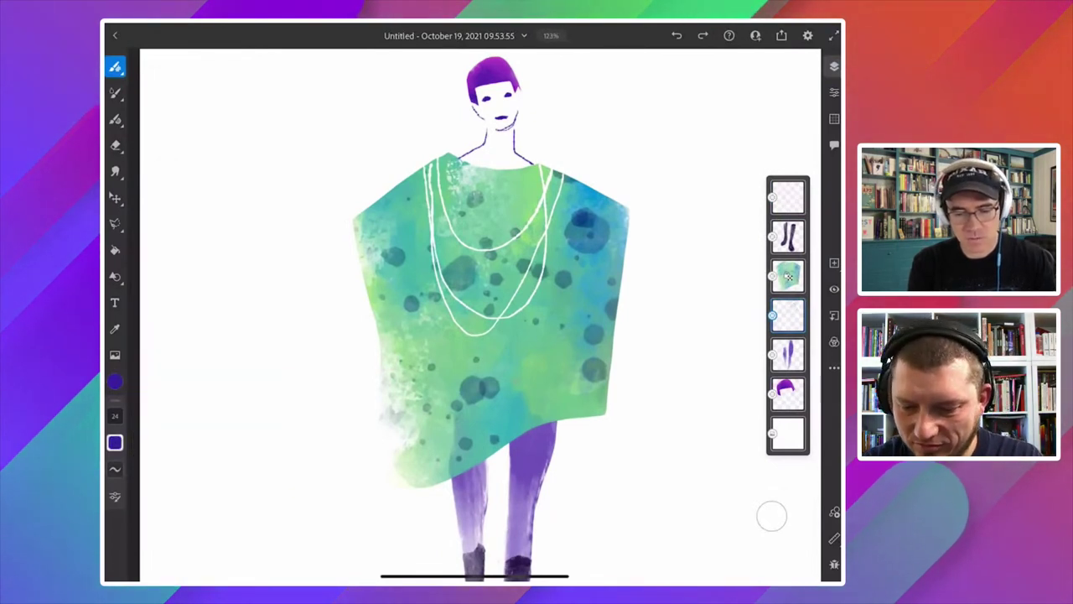
click(368, 312)
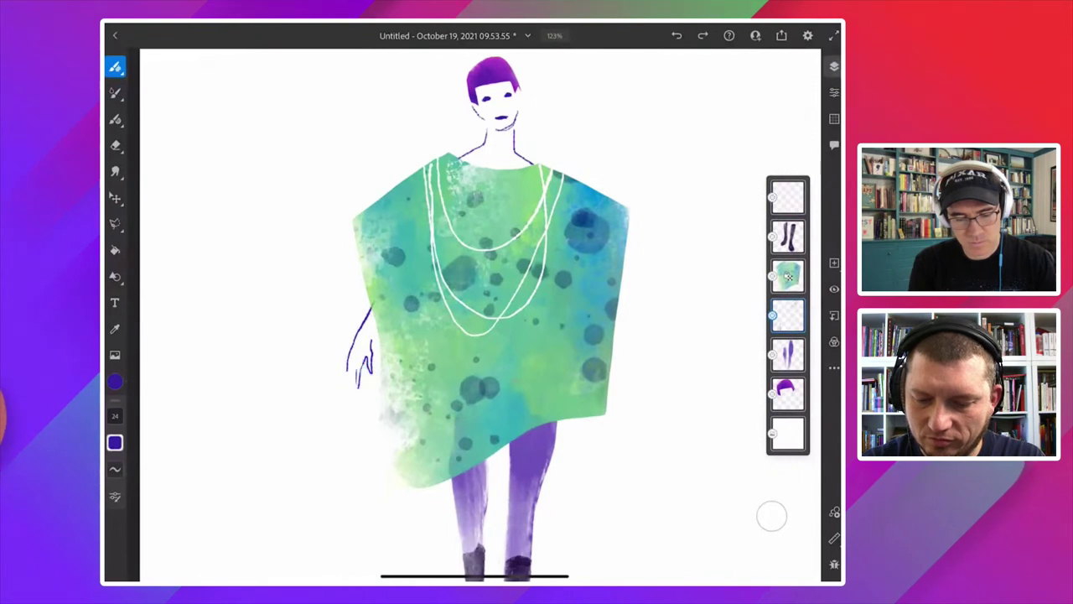
scroll(290, 353, down, 5)
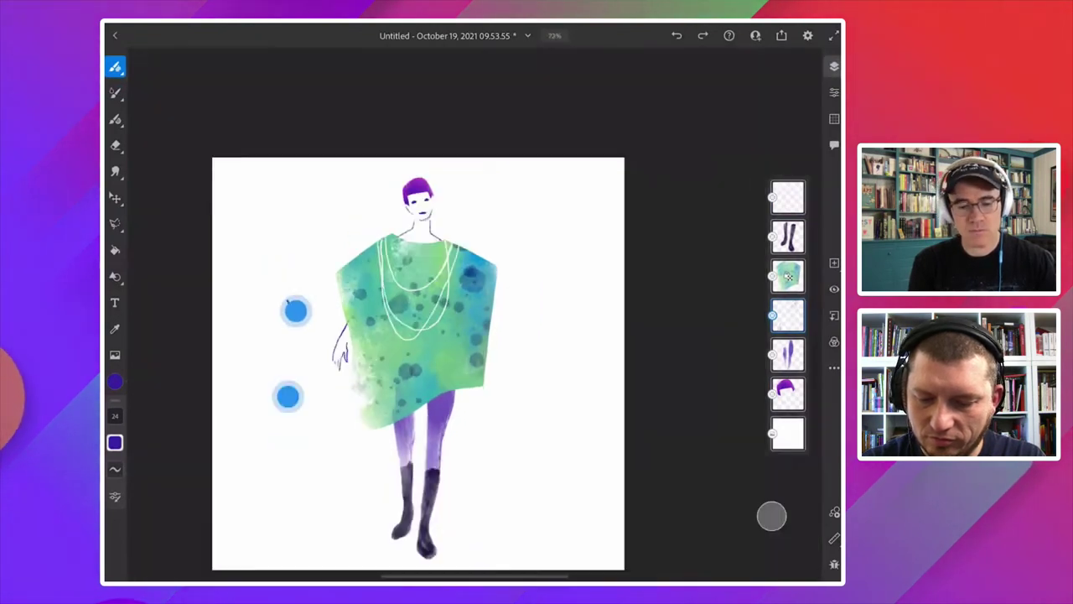
scroll(293, 319, up, 2)
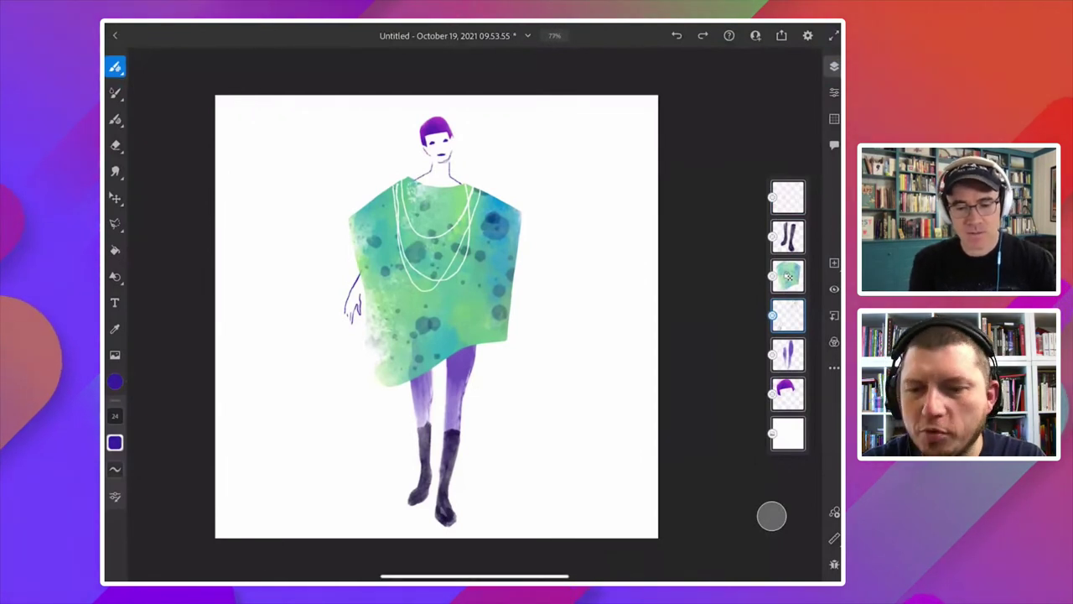
scroll(423, 168, up, 3)
scroll(424, 168, up, 3)
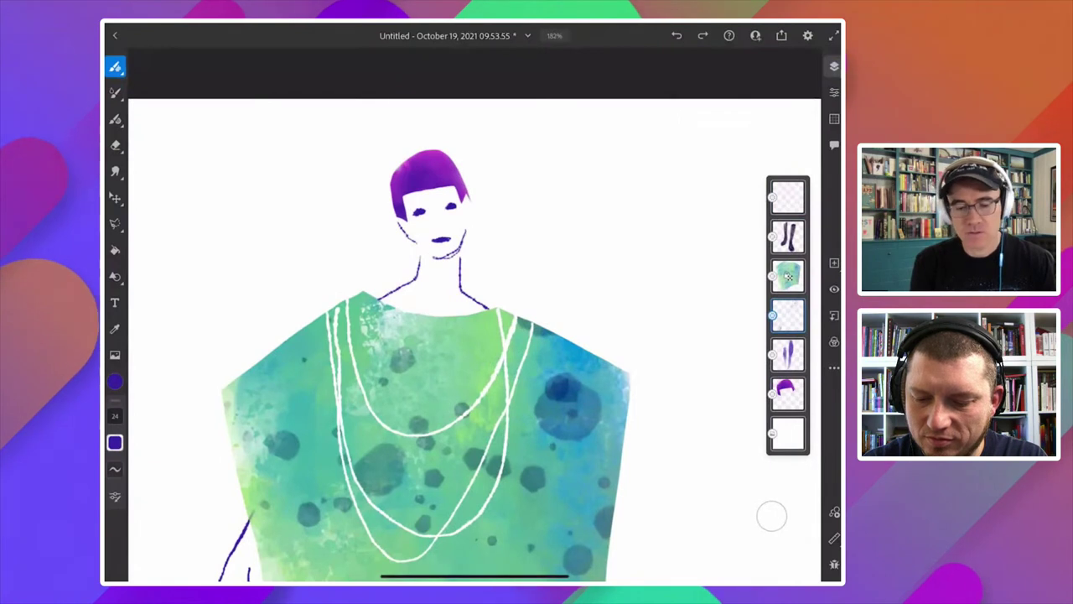
scroll(335, 152, down, 5)
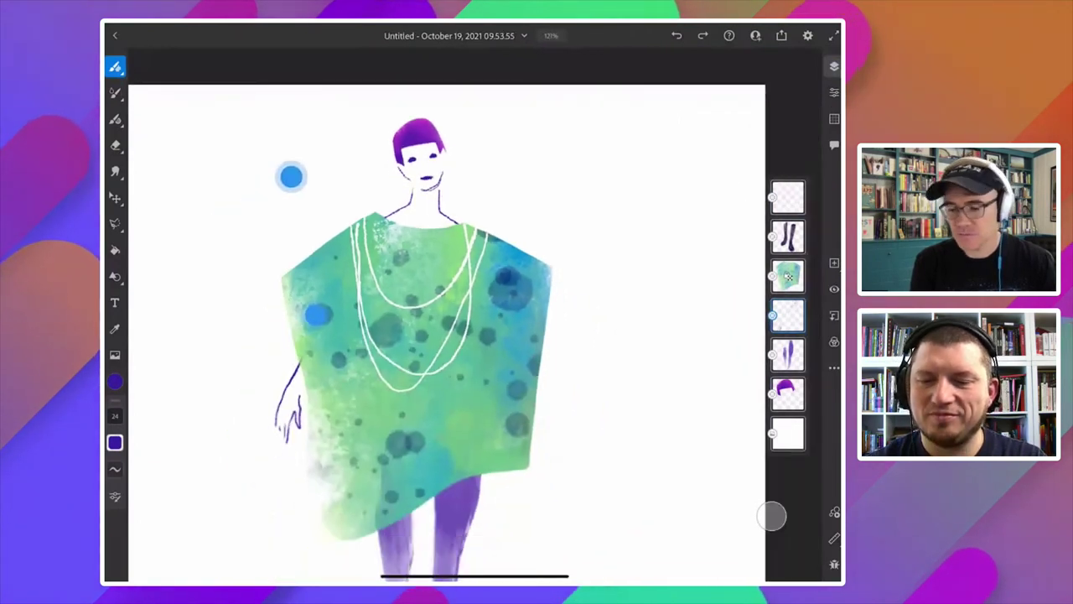
scroll(335, 152, down, 2)
scroll(277, 201, down, 2)
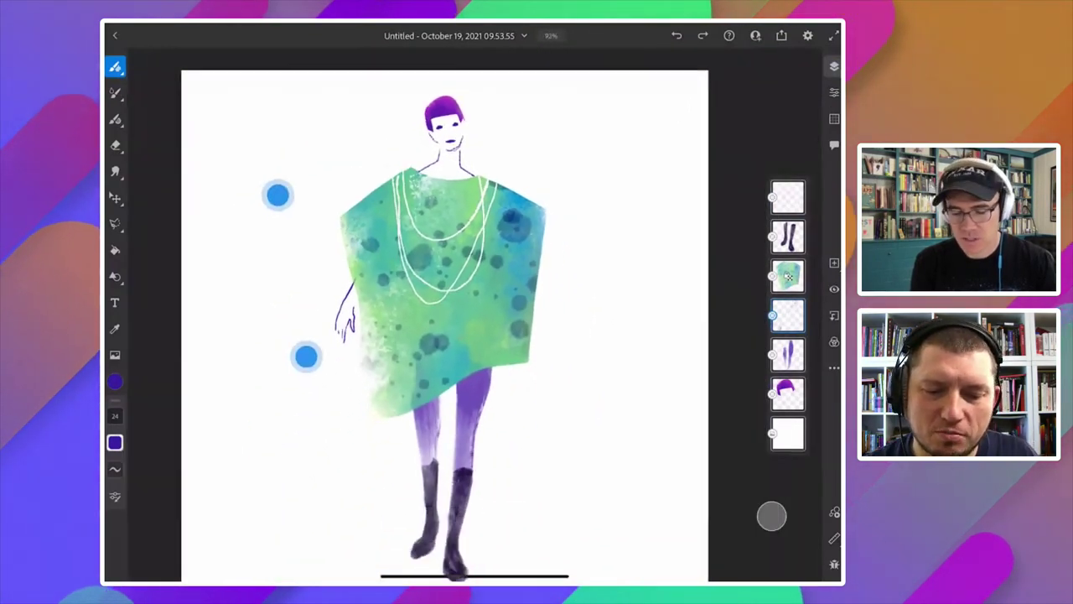
scroll(281, 185, down, 1)
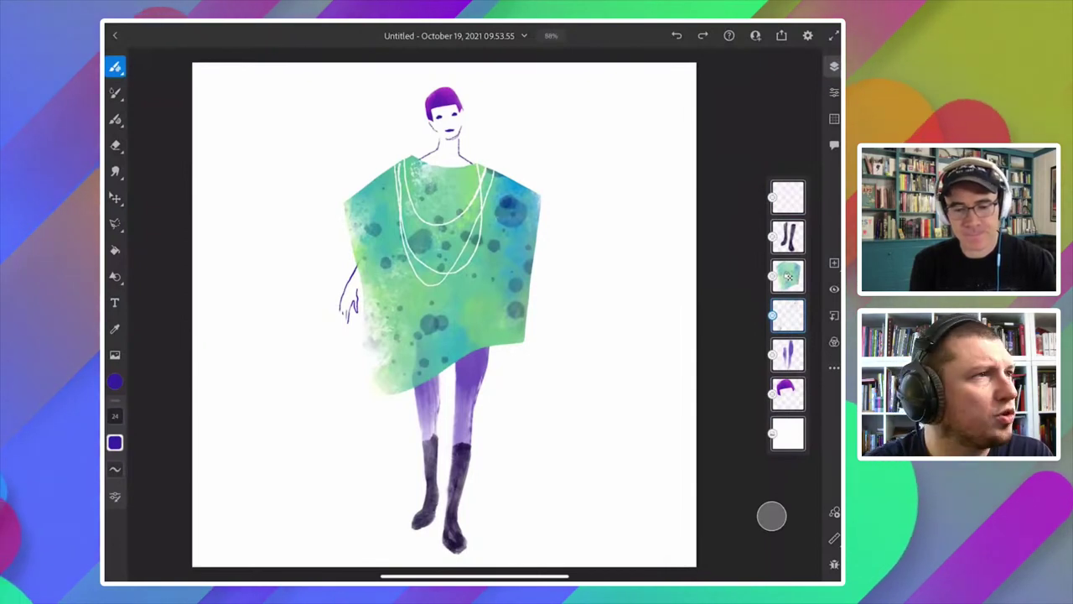
scroll(445, 314, up, 3)
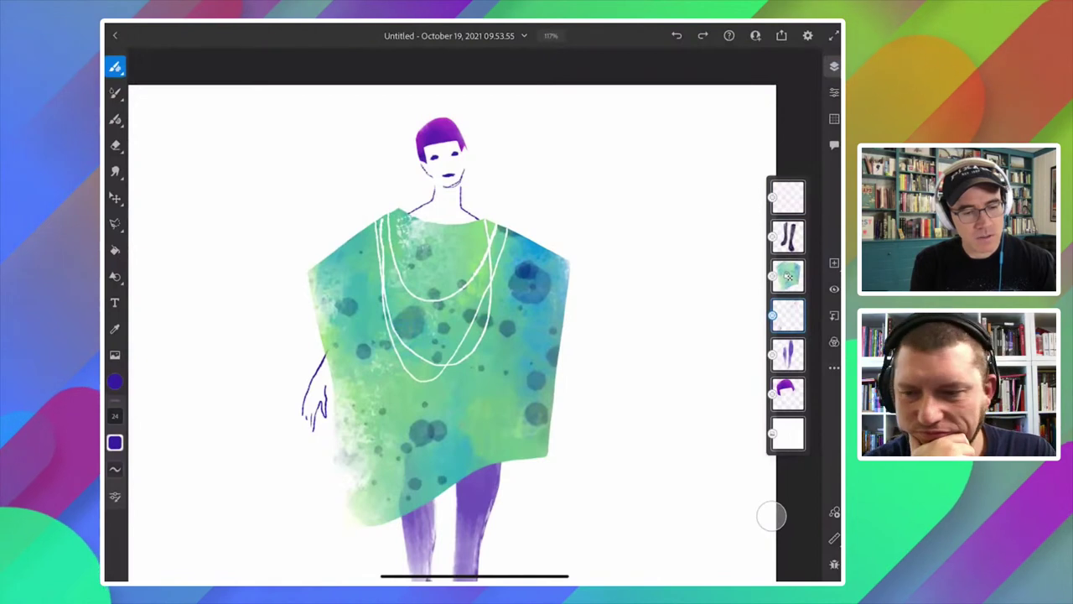
Set up the Smudge tool with the Canvas brush on the purple hair layer.
click(114, 171)
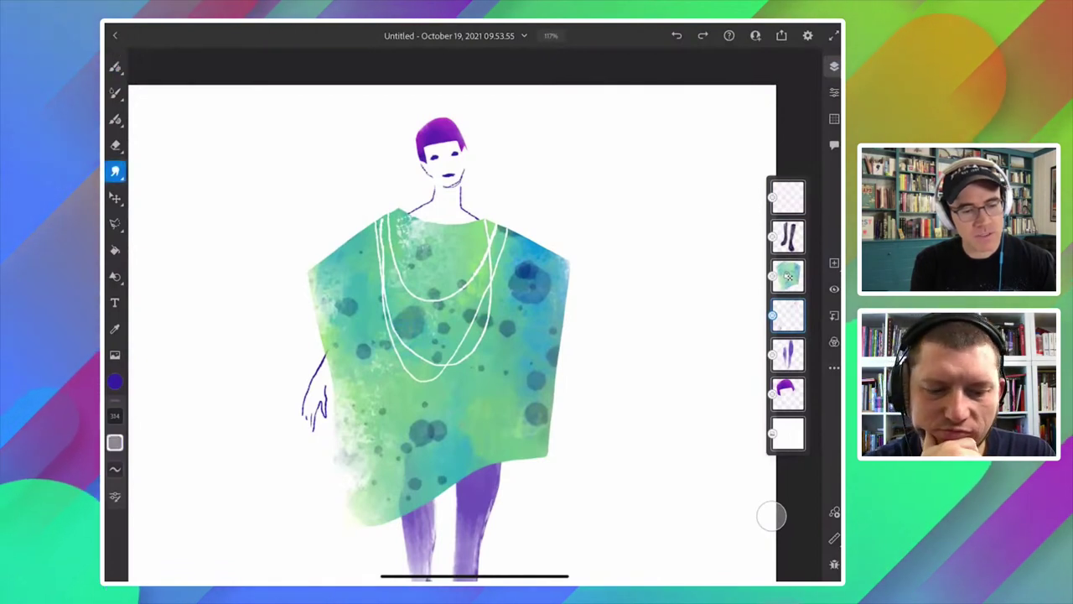
click(115, 171)
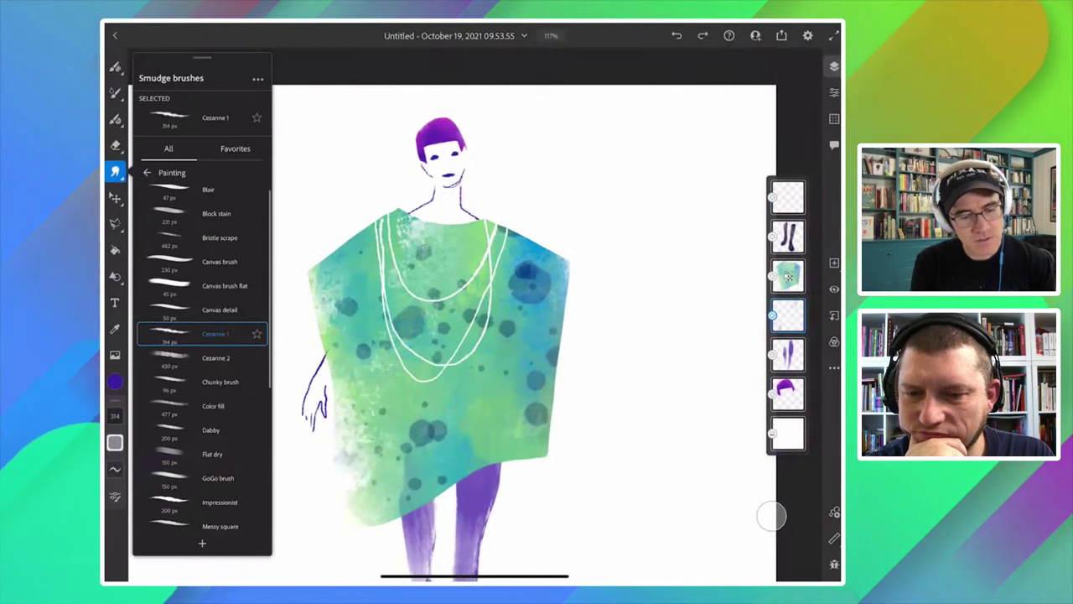
click(164, 262)
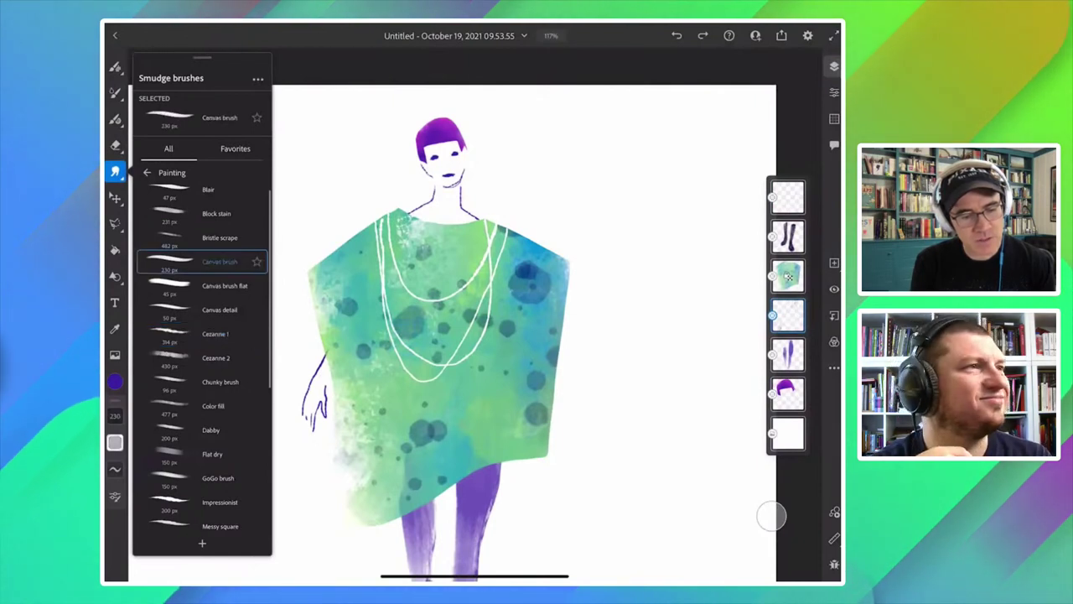
click(788, 392)
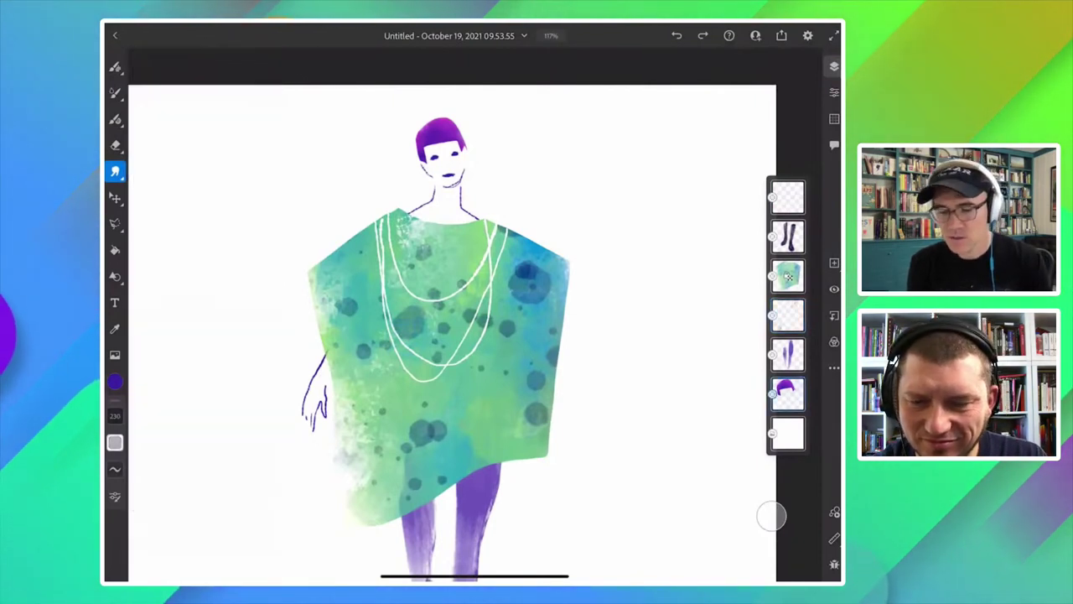
Smear the hair's right side outward toward the lower right in several soft strokes.
scroll(453, 335, up, 3)
drag(440, 147, 482, 188)
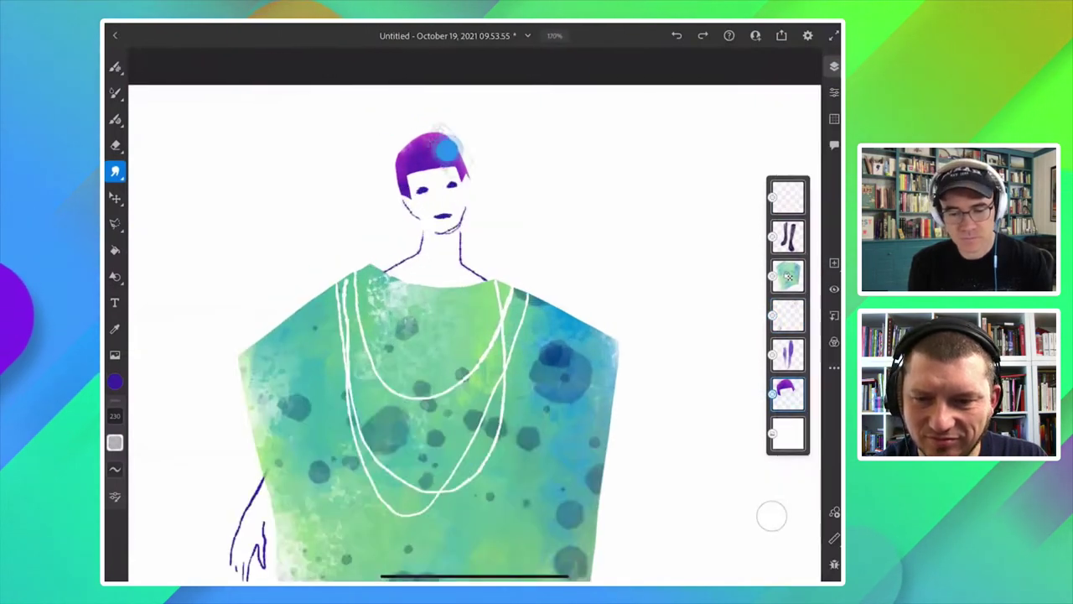
drag(432, 147, 503, 211)
drag(411, 163, 491, 198)
drag(434, 139, 496, 208)
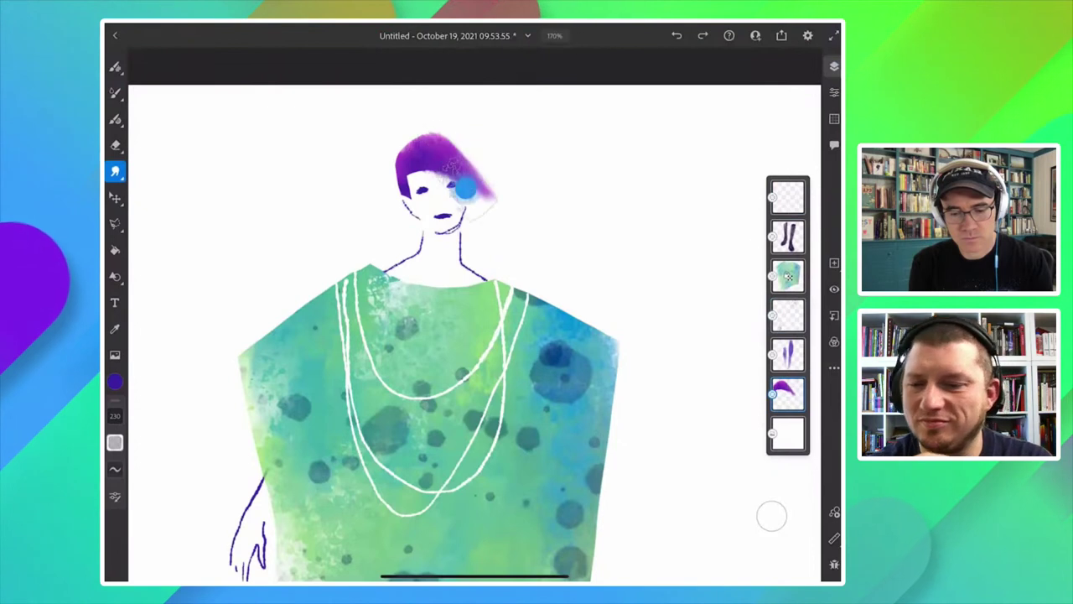
drag(446, 159, 503, 226)
drag(451, 134, 521, 203)
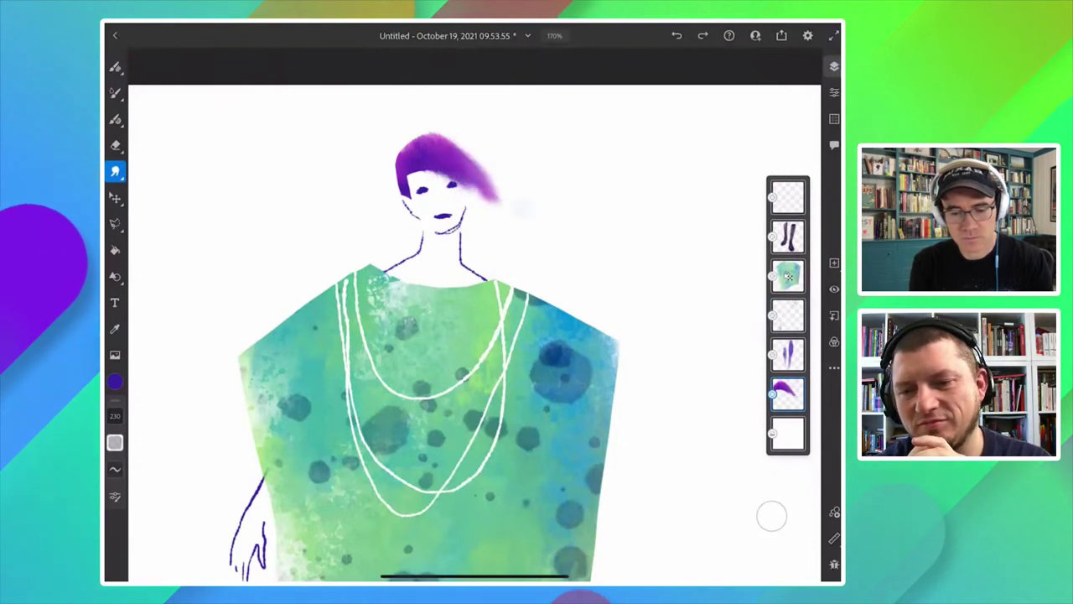
mouse_move(415, 143)
mouse_down()
mouse_move(470, 188)
mouse_move(498, 187)
mouse_move(524, 220)
mouse_up()
Zoom out to review the hair, then enter and exit Transform without changes.
scroll(332, 315, down, 5)
scroll(427, 354, down, 2)
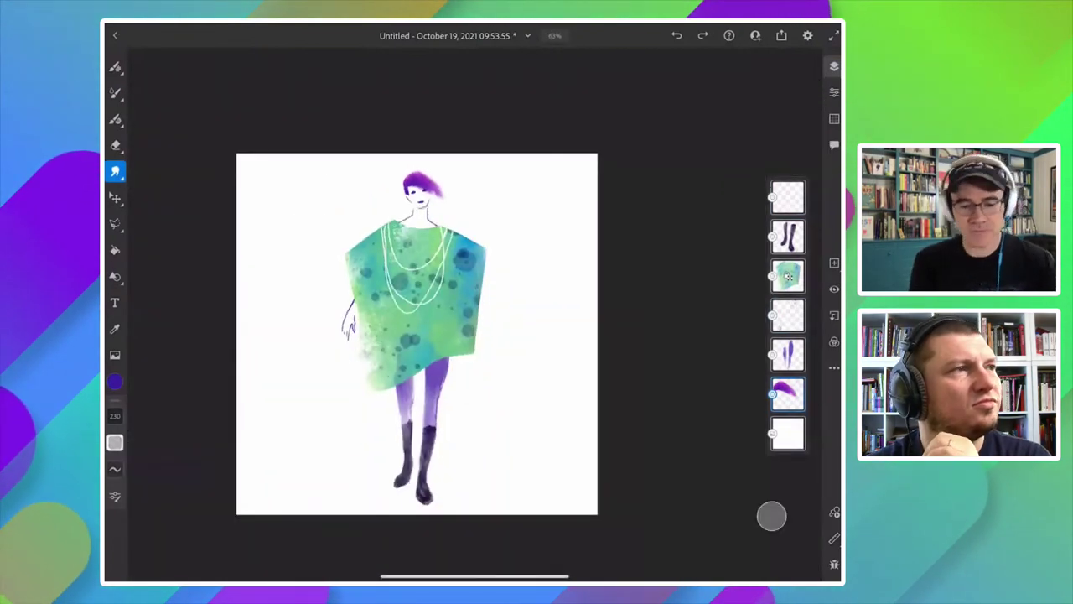
scroll(314, 316, up, 2)
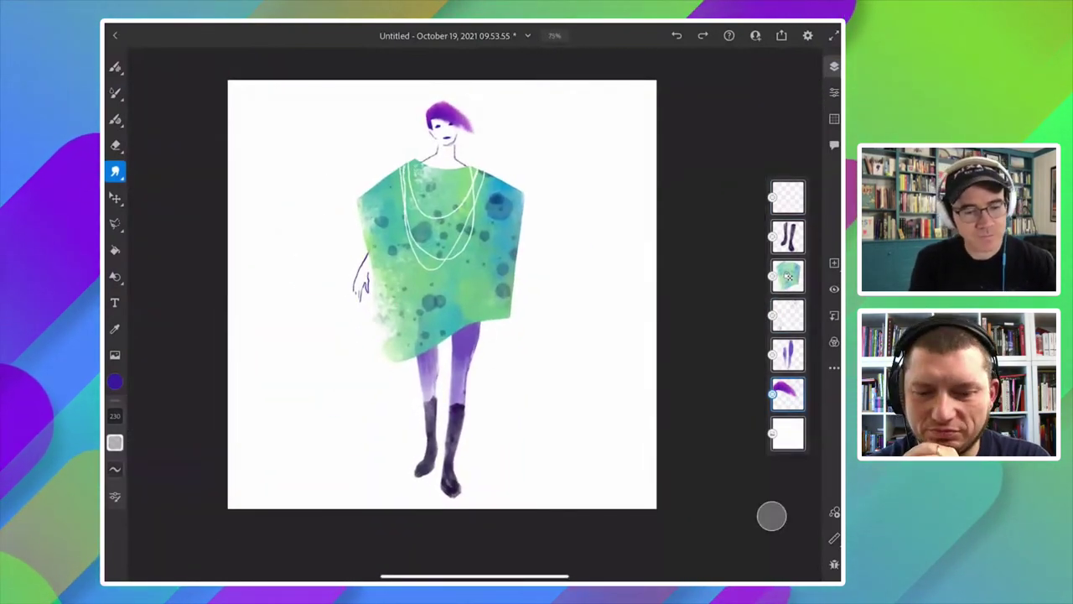
click(115, 197)
click(826, 36)
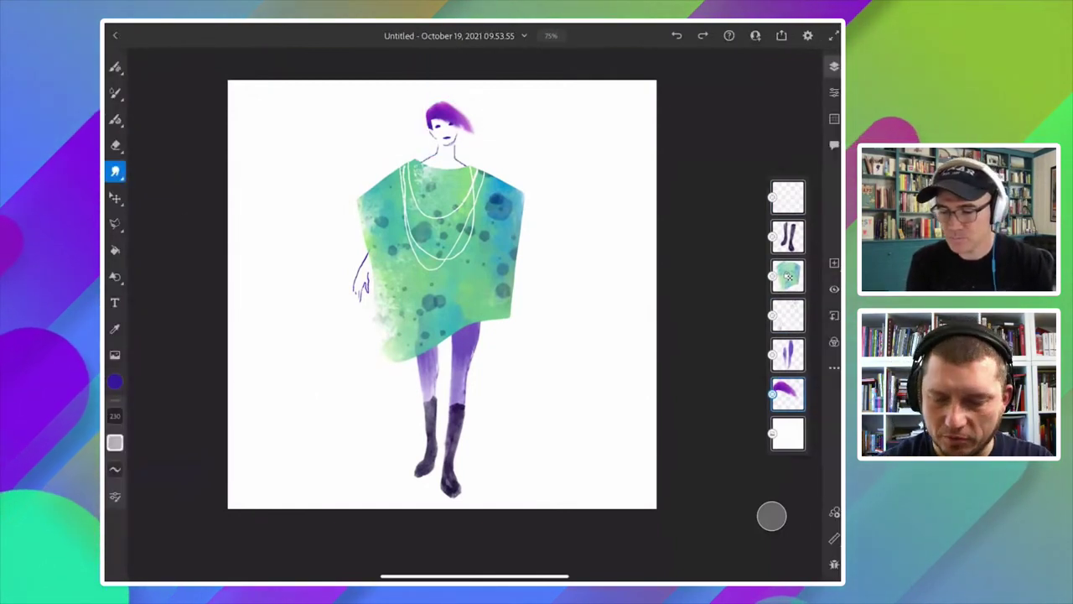
Group the top layer, the boots layer and the remaining figure layers, then show the group's actions.
click(788, 202)
drag(789, 204, 788, 252)
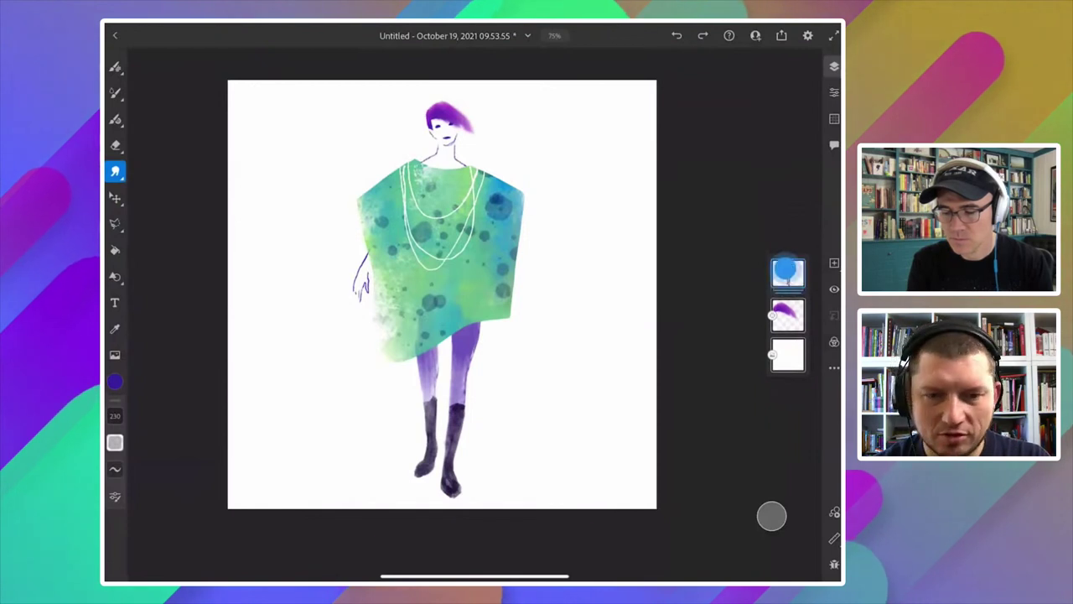
drag(788, 251, 788, 293)
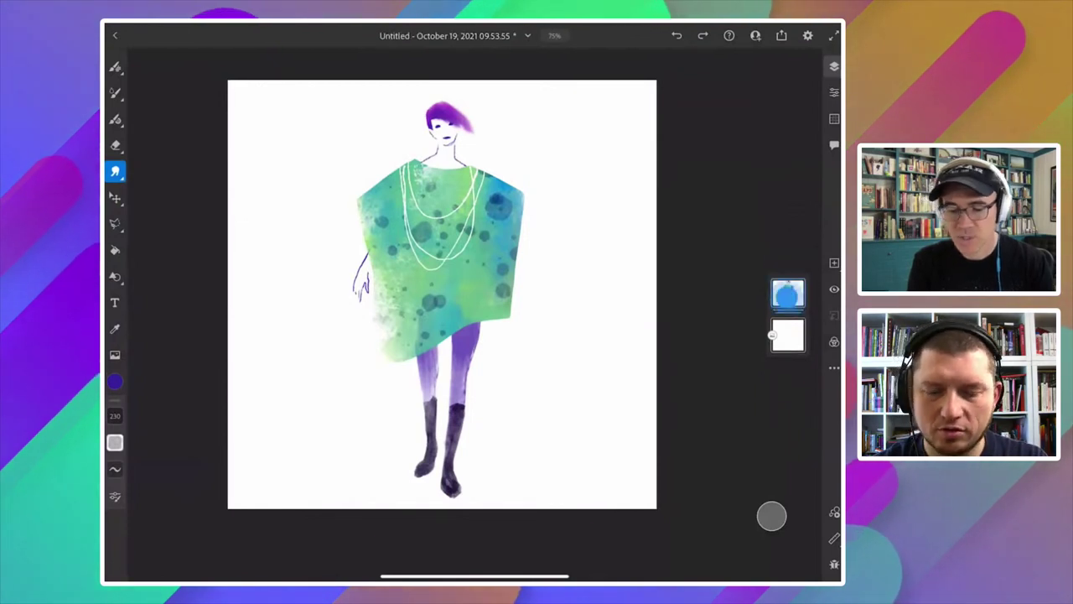
click(788, 293)
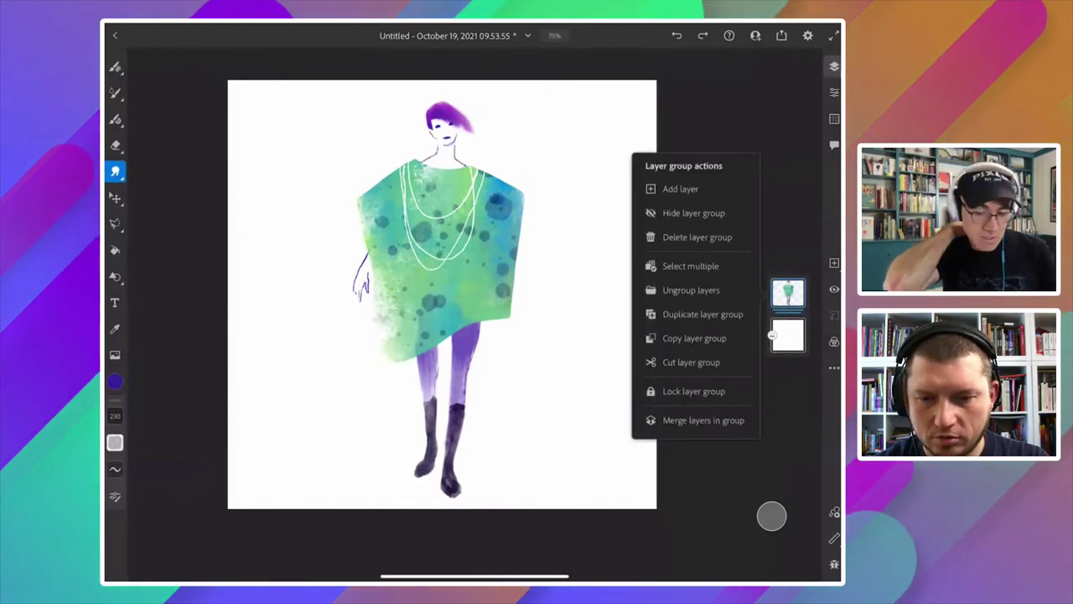
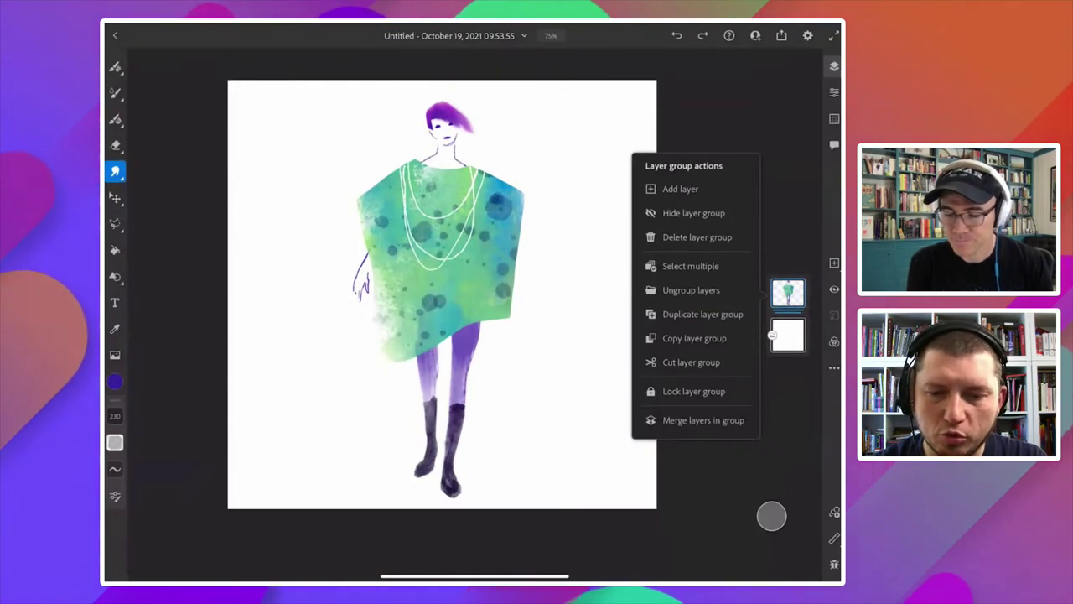
Ungroup the figure layers, hide the figure drawing, and add an empty layer above it.
click(691, 289)
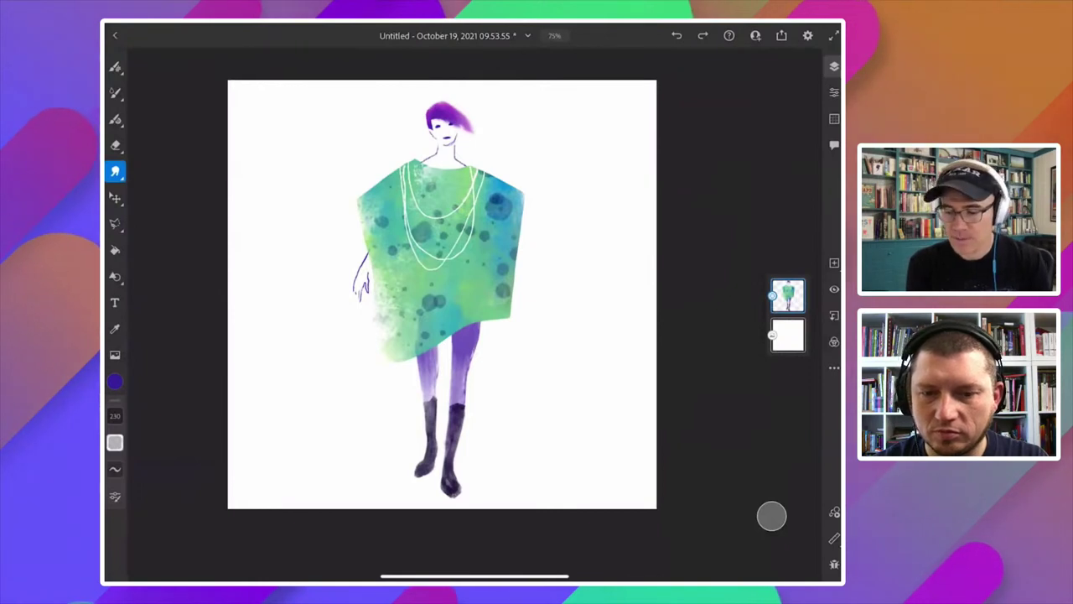
click(834, 288)
click(834, 263)
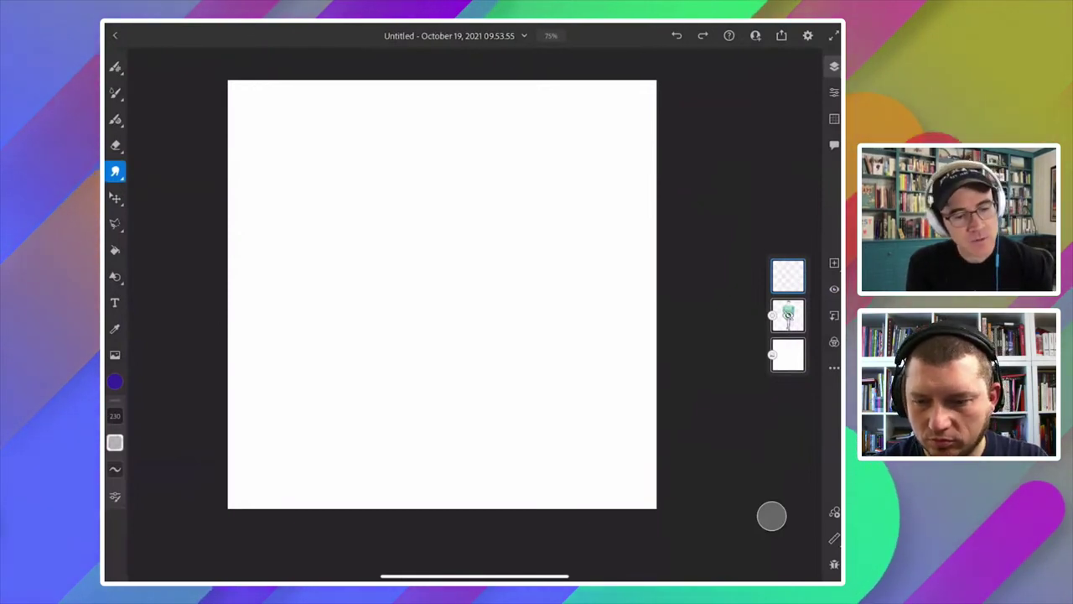
click(115, 381)
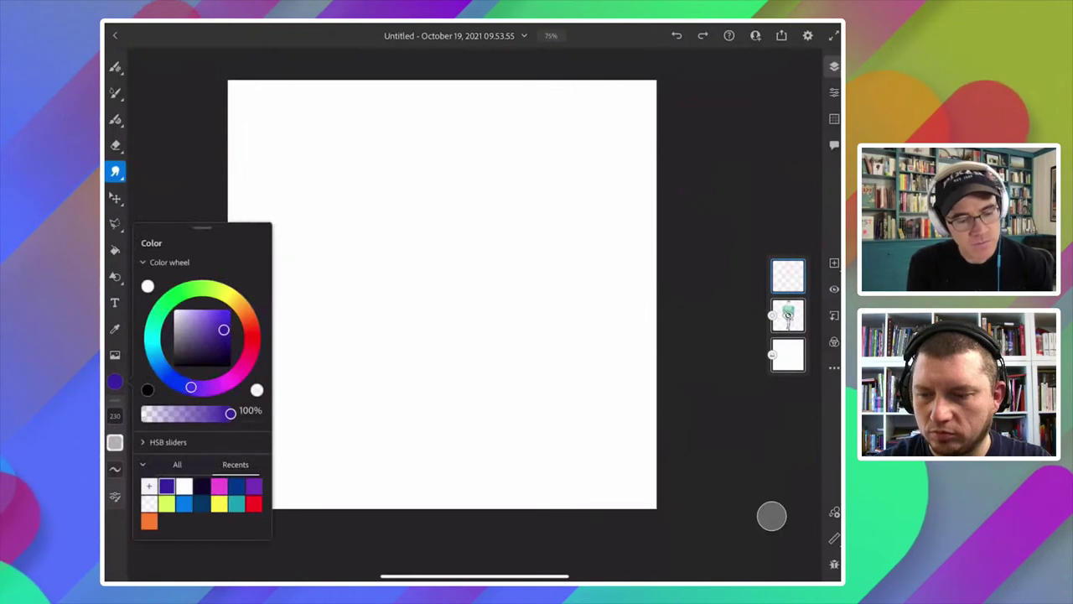
Paint a red shape near the canvas centre with the Watercolor wash flat brush.
mouse_move(191, 387)
mouse_down()
mouse_move(253, 339)
mouse_move(215, 312)
mouse_up()
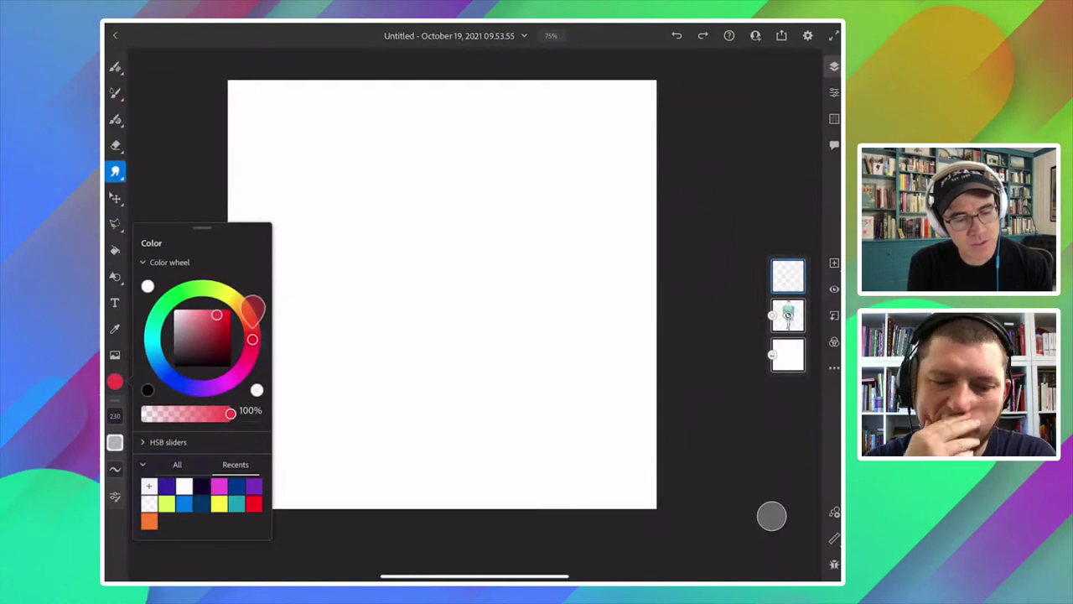
drag(216, 314, 213, 312)
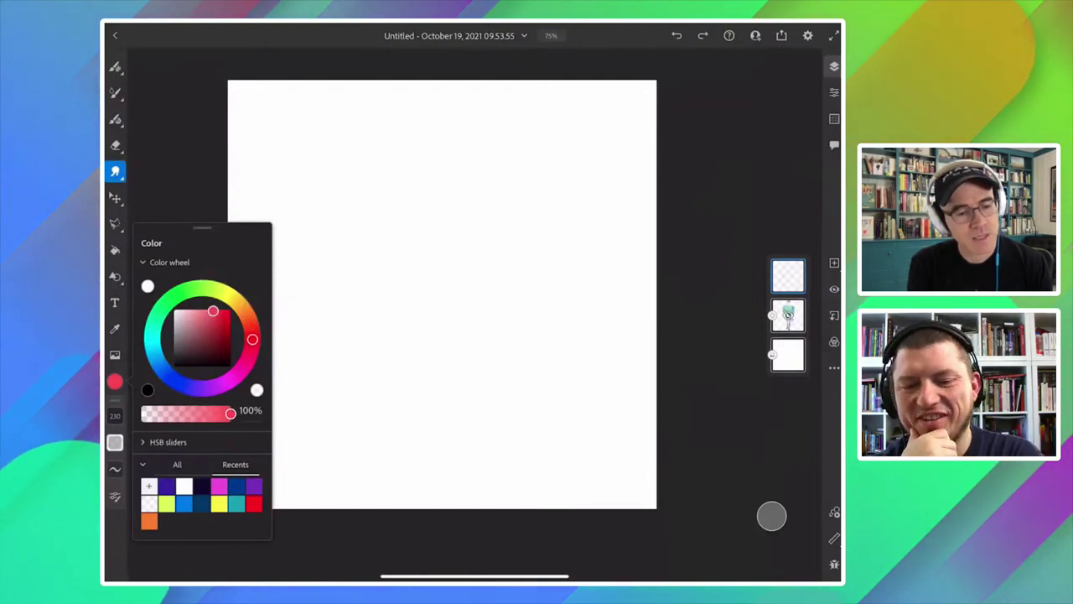
click(115, 92)
click(115, 92)
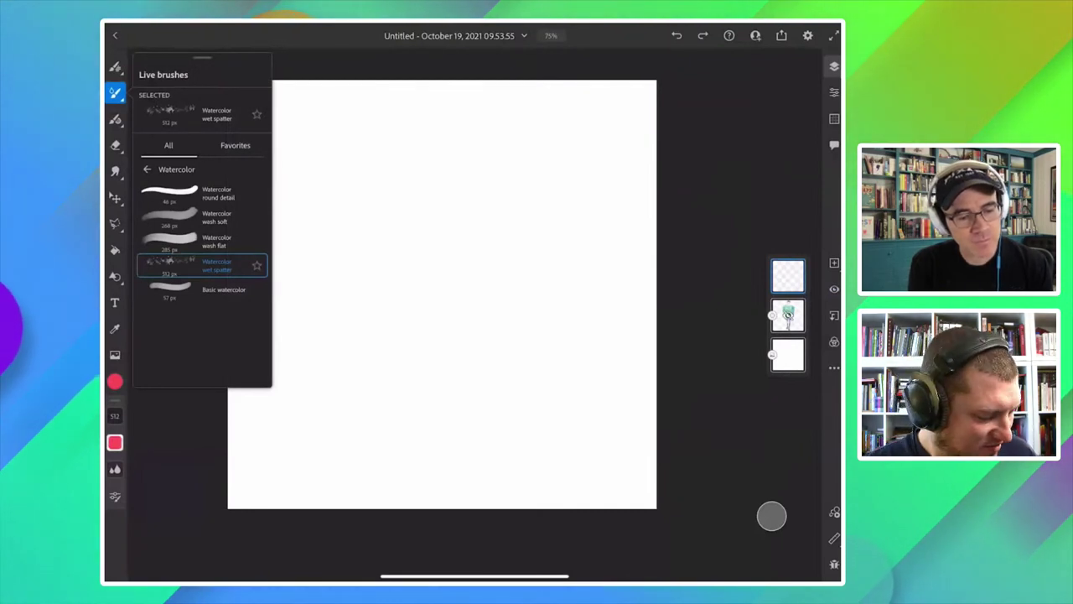
click(201, 241)
click(370, 353)
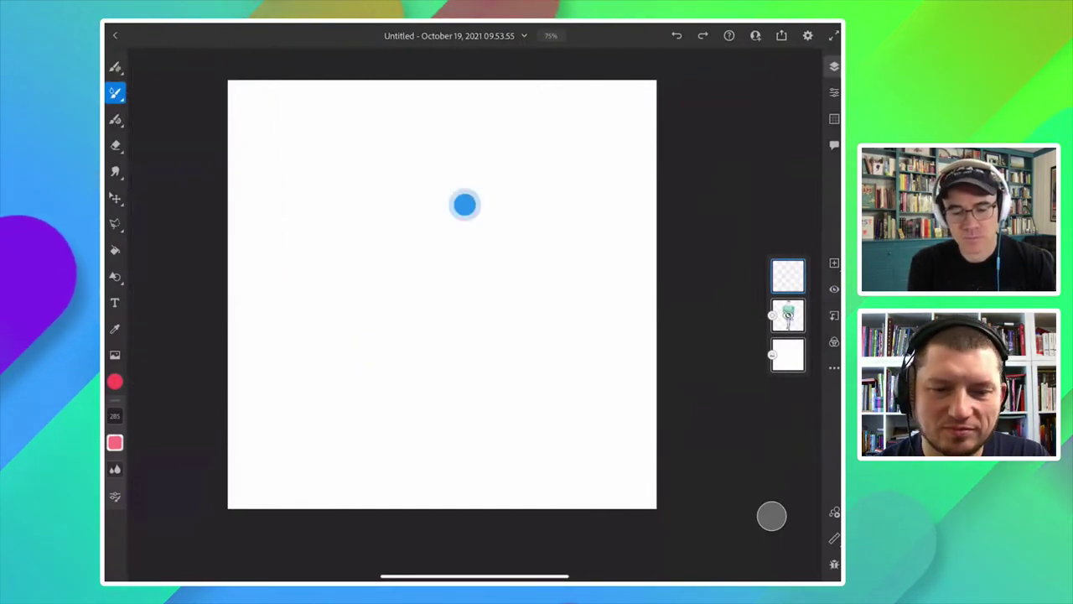
mouse_move(464, 203)
mouse_down()
mouse_move(417, 225)
mouse_move(479, 200)
mouse_move(460, 356)
mouse_move(441, 304)
mouse_move(411, 277)
mouse_up()
Change the colour to blue and paint it over the red shape's left side.
click(119, 379)
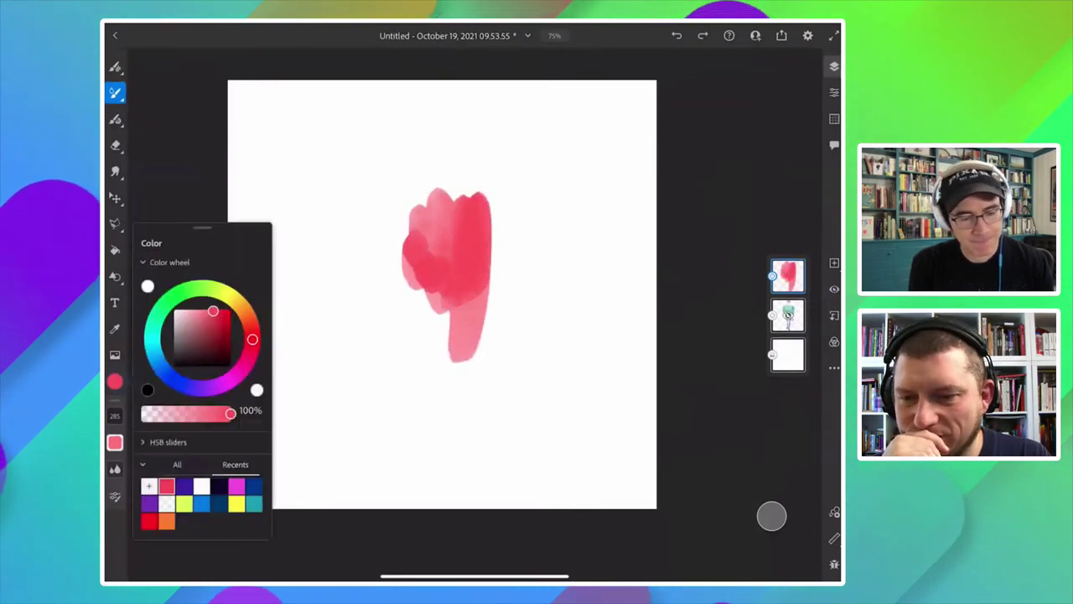
drag(249, 338, 239, 372)
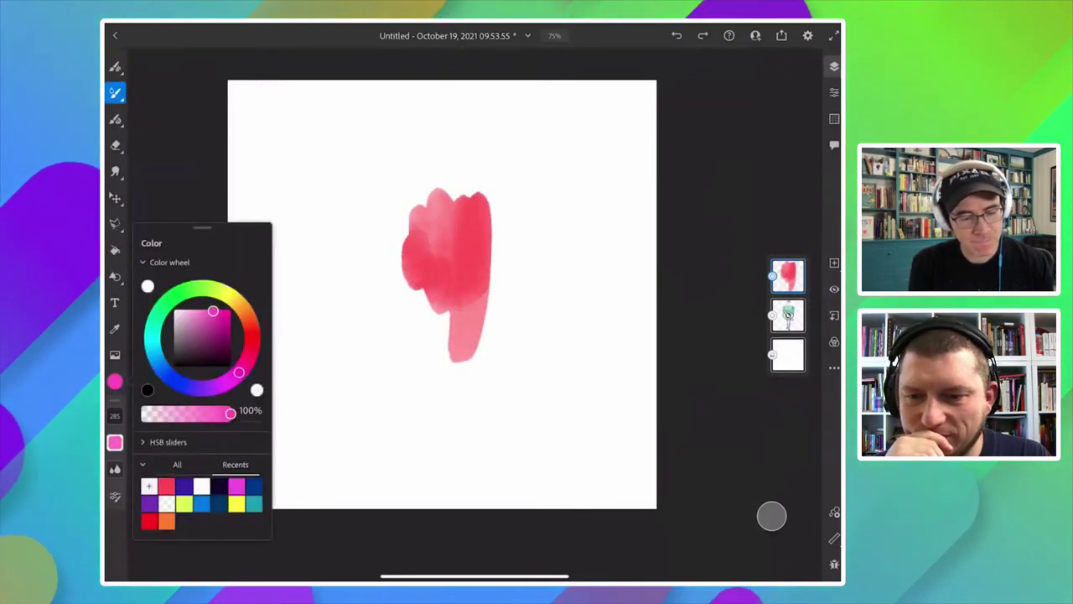
drag(213, 312, 218, 337)
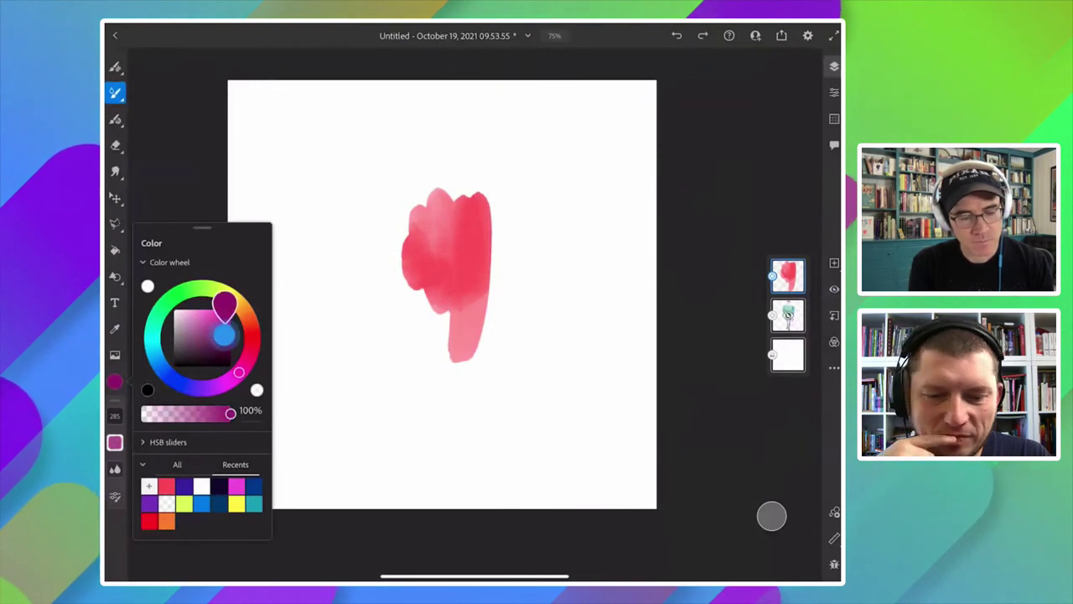
drag(239, 372, 202, 388)
drag(222, 335, 213, 324)
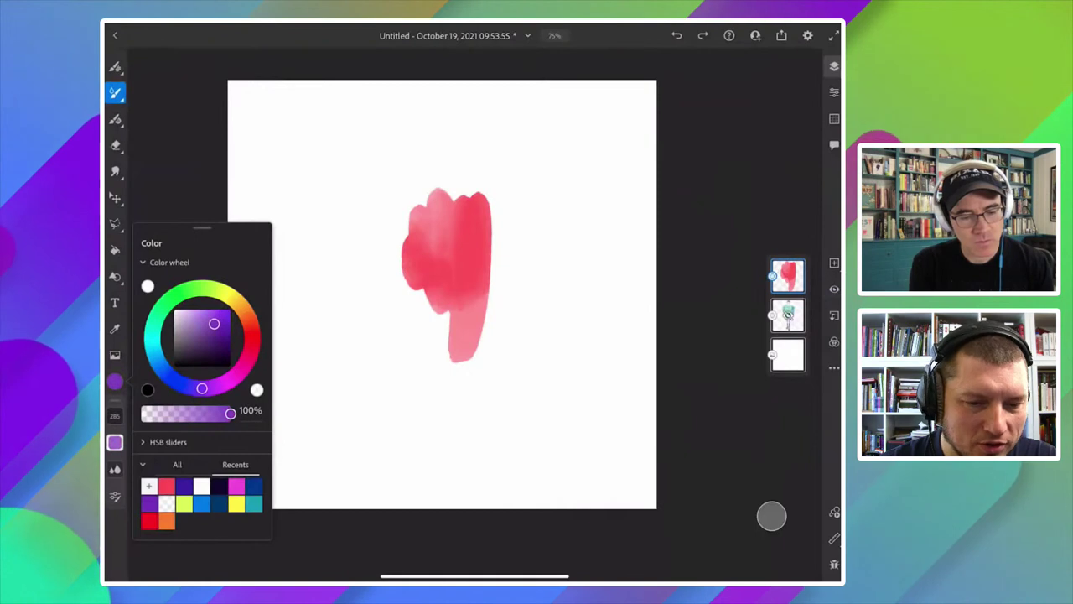
drag(202, 388, 172, 378)
drag(214, 324, 216, 316)
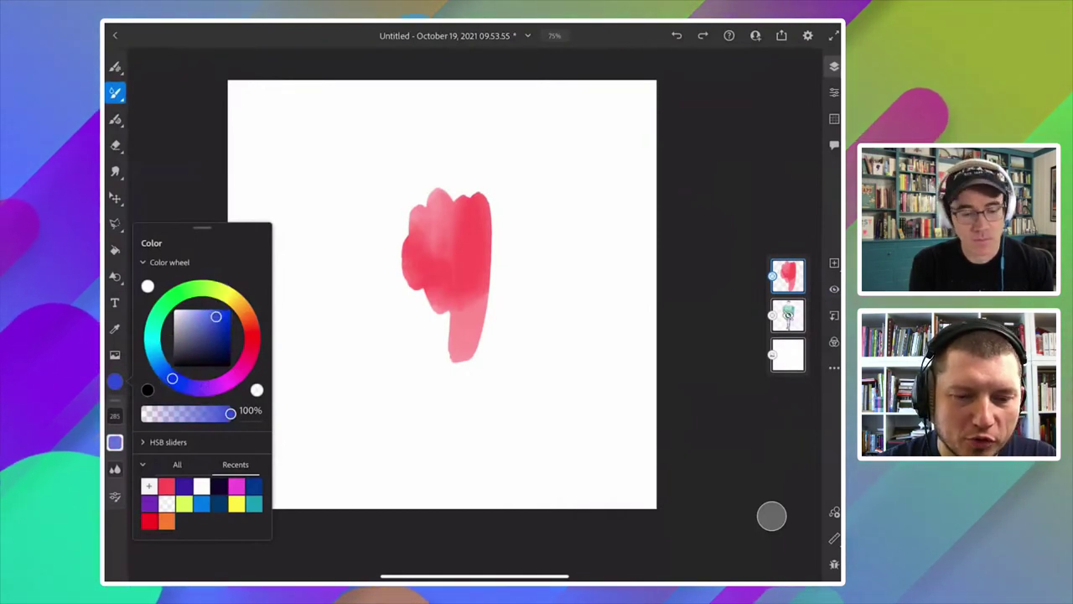
mouse_move(436, 316)
mouse_down()
mouse_move(434, 277)
mouse_move(439, 311)
mouse_move(468, 323)
mouse_move(407, 336)
mouse_move(389, 232)
mouse_move(403, 215)
mouse_up()
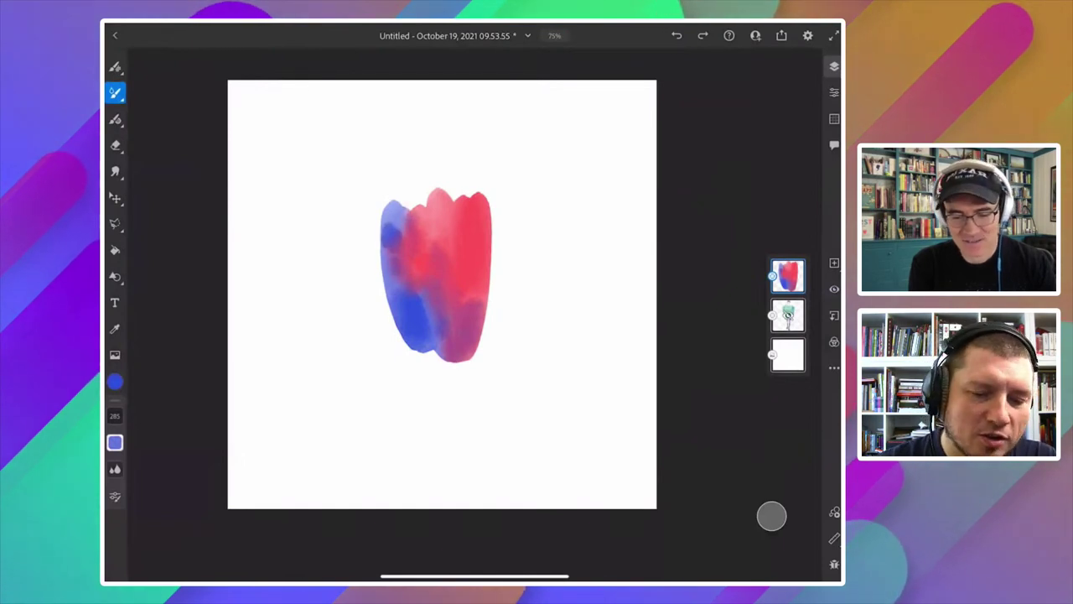
Extend the shape downward in blue, widening its right edge and darkening the bottom.
drag(490, 220, 474, 359)
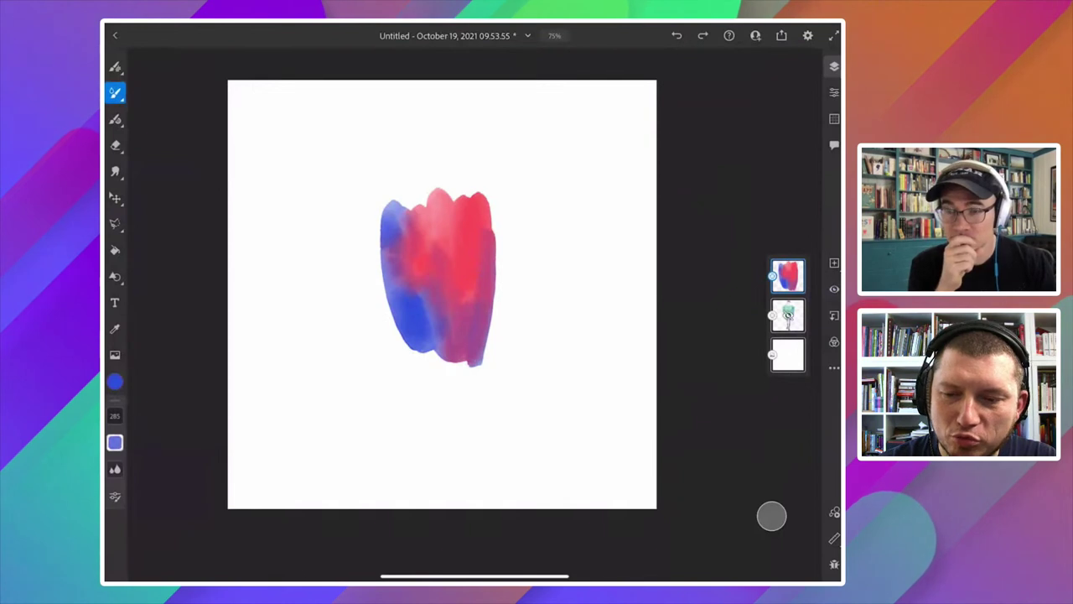
mouse_move(399, 274)
mouse_down()
mouse_move(410, 417)
mouse_move(363, 444)
mouse_up()
mouse_move(470, 338)
mouse_down()
mouse_move(461, 398)
mouse_move(444, 384)
mouse_up()
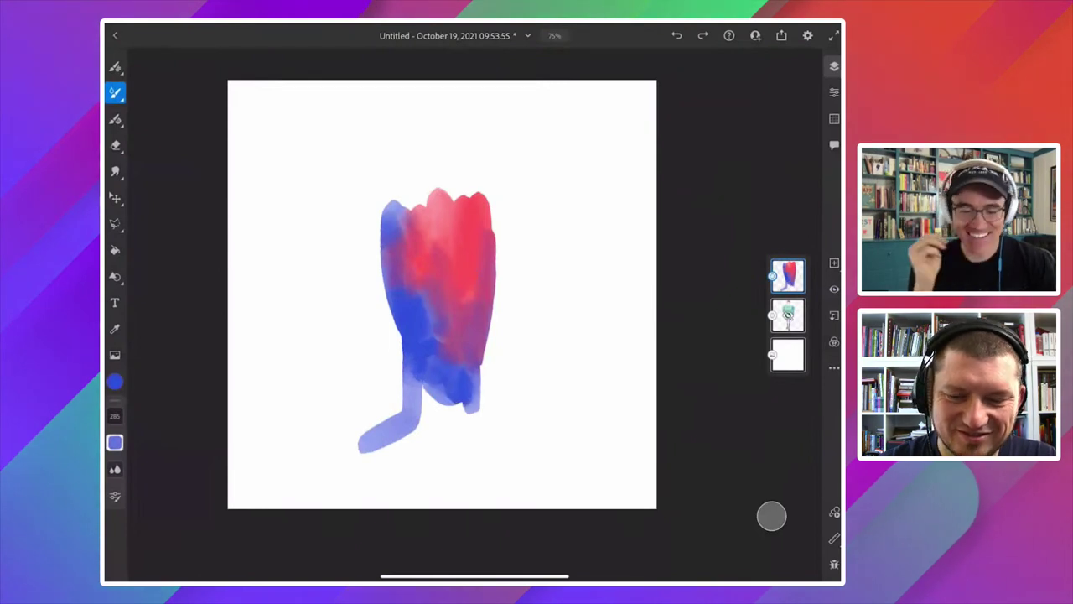
mouse_move(477, 331)
mouse_down()
mouse_move(495, 244)
mouse_move(470, 353)
mouse_move(500, 227)
mouse_up()
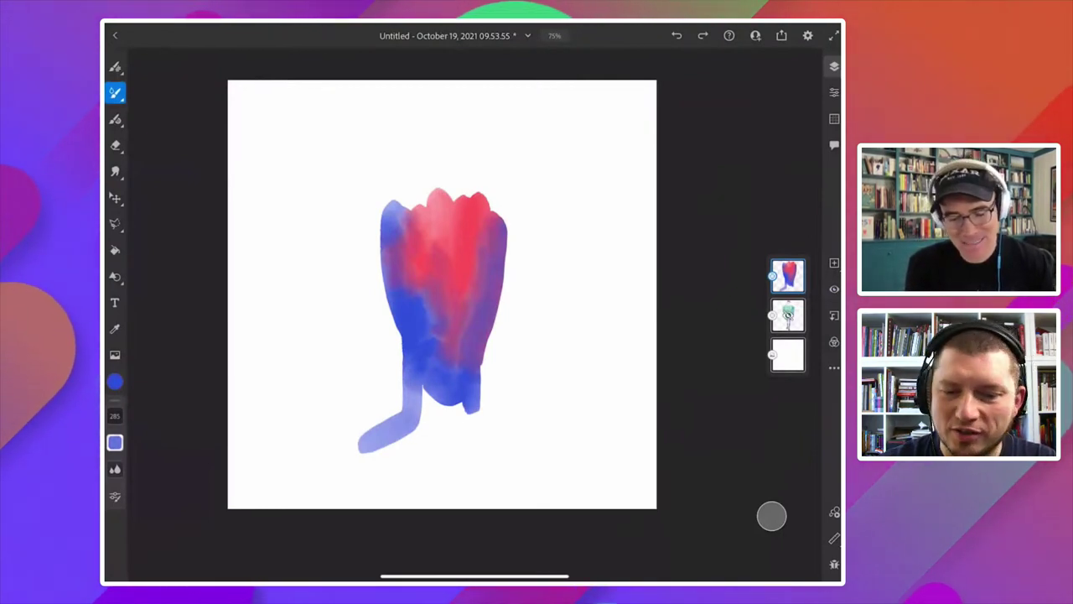
mouse_move(427, 394)
mouse_down()
mouse_move(469, 423)
mouse_move(483, 394)
mouse_up()
Paint a wide teal base across the bottom of the shape.
click(115, 381)
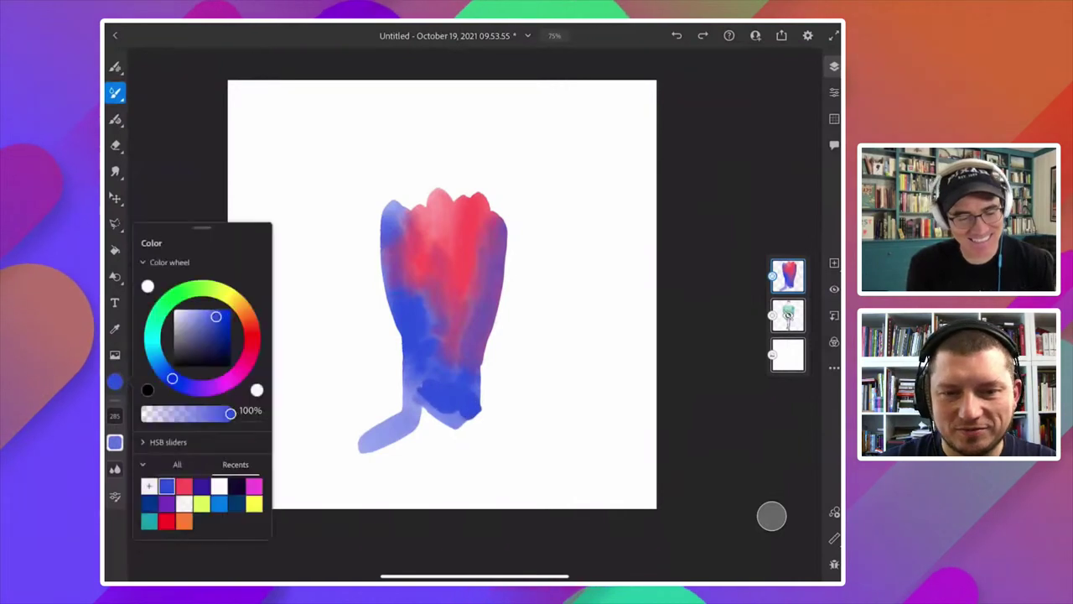
click(149, 313)
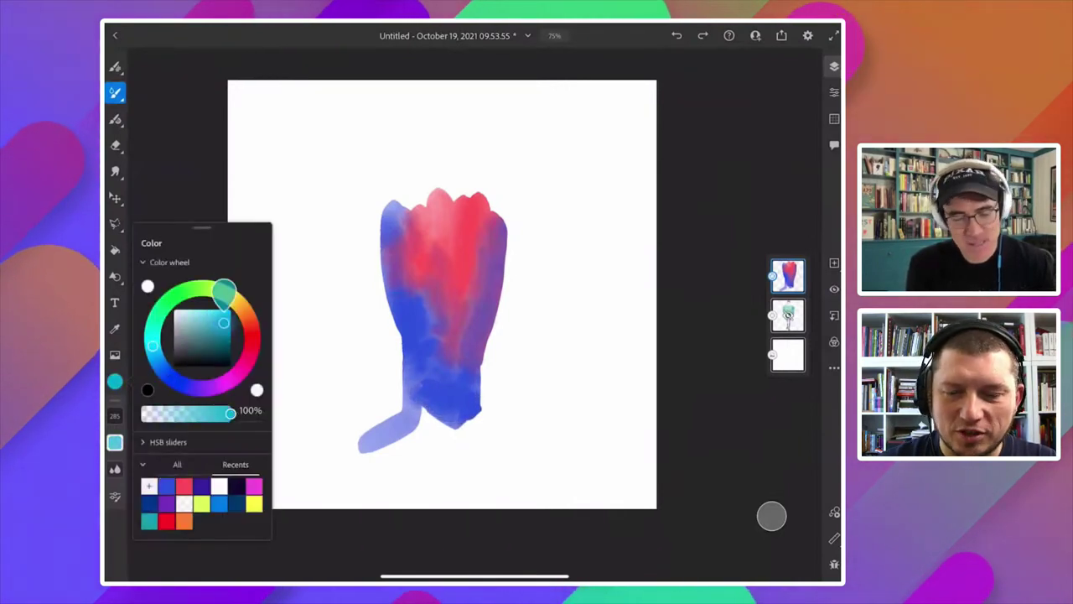
mouse_move(461, 407)
mouse_down()
mouse_move(476, 428)
mouse_move(473, 419)
mouse_move(520, 440)
mouse_move(444, 457)
mouse_up()
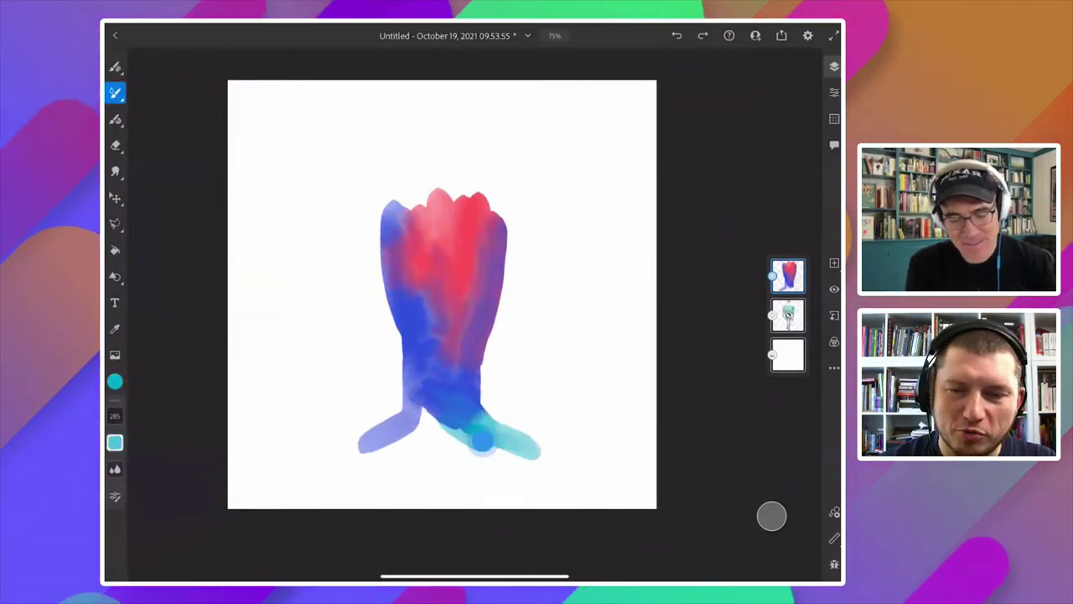
mouse_move(503, 419)
mouse_down()
mouse_move(398, 436)
mouse_move(495, 479)
mouse_move(529, 453)
mouse_up()
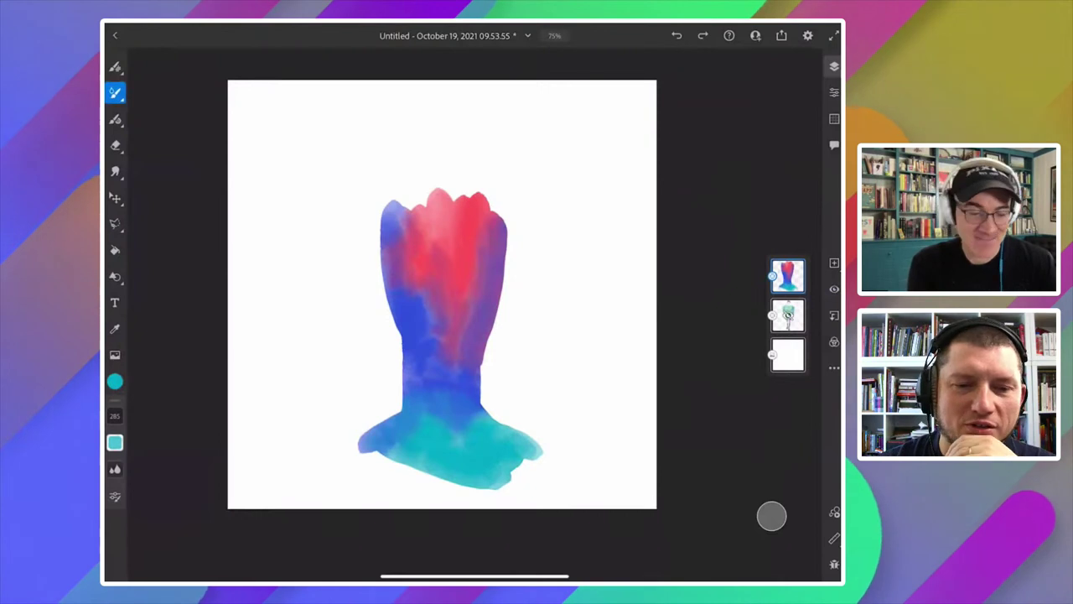
Move the painted shape slightly higher on the canvas.
click(115, 197)
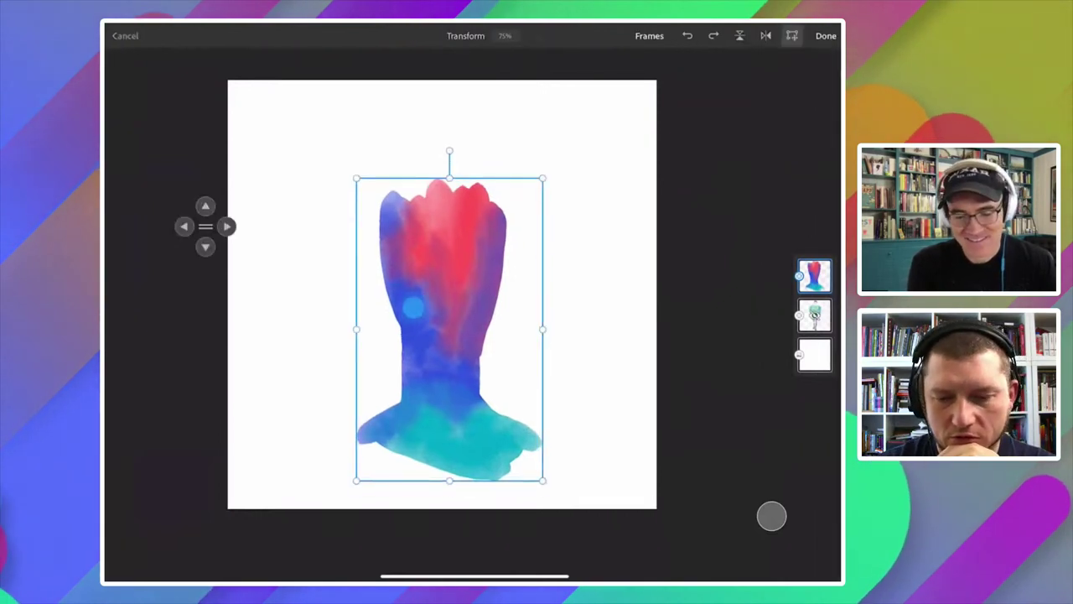
drag(448, 335, 449, 299)
click(825, 35)
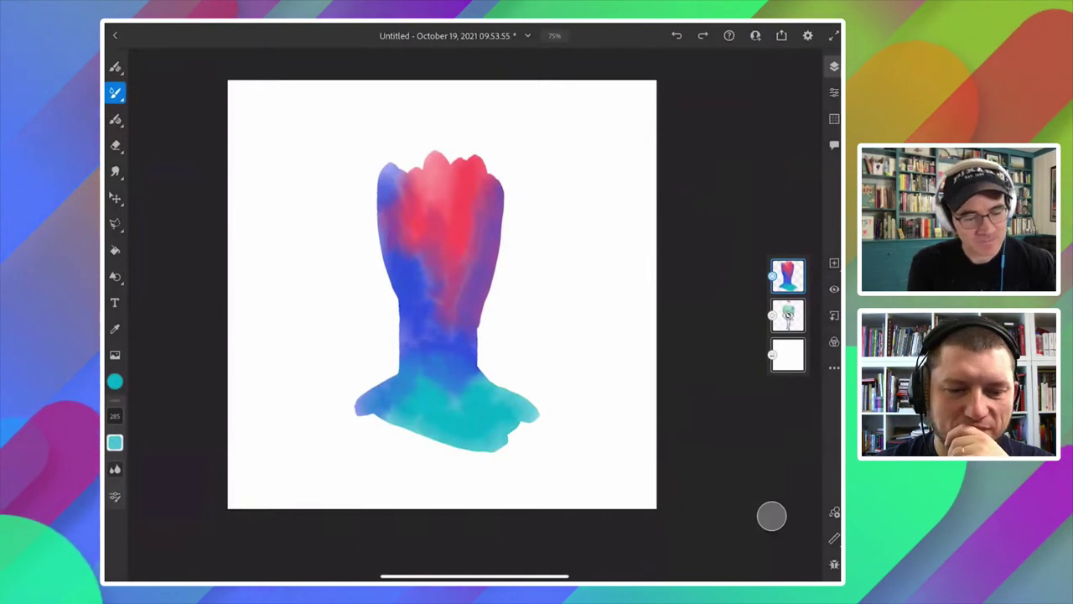
At brush size 91, paint teal ears on the head's left and right sides.
drag(115, 413, 115, 427)
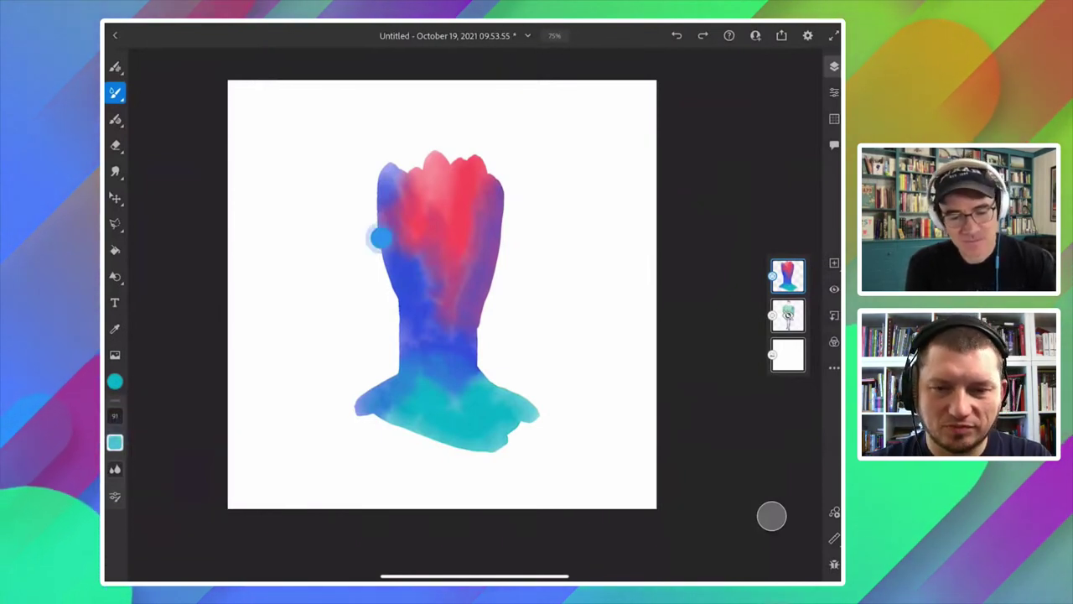
drag(380, 238, 366, 252)
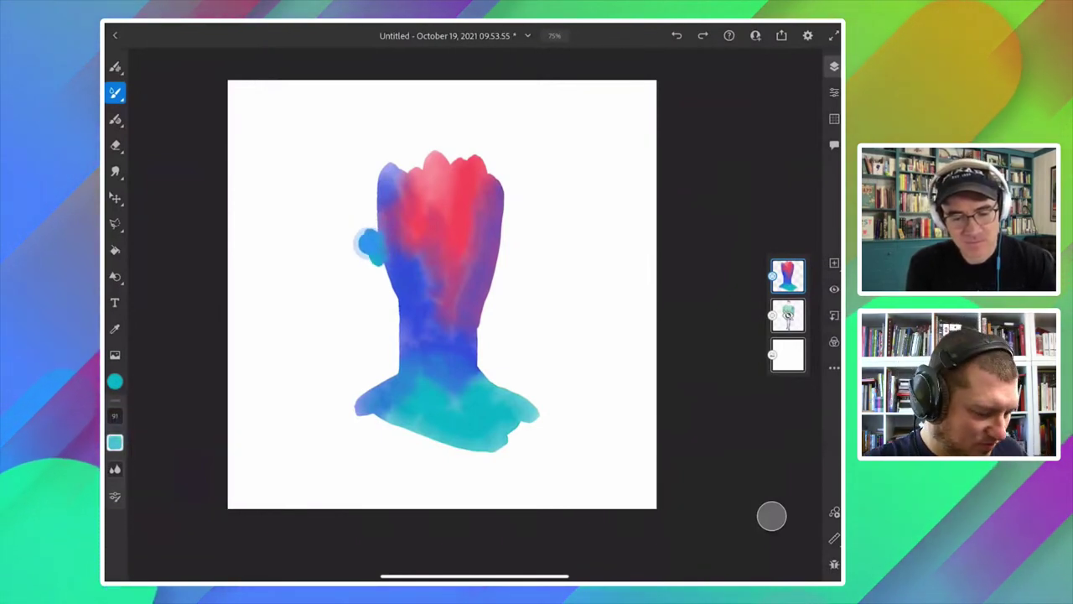
drag(498, 233, 503, 253)
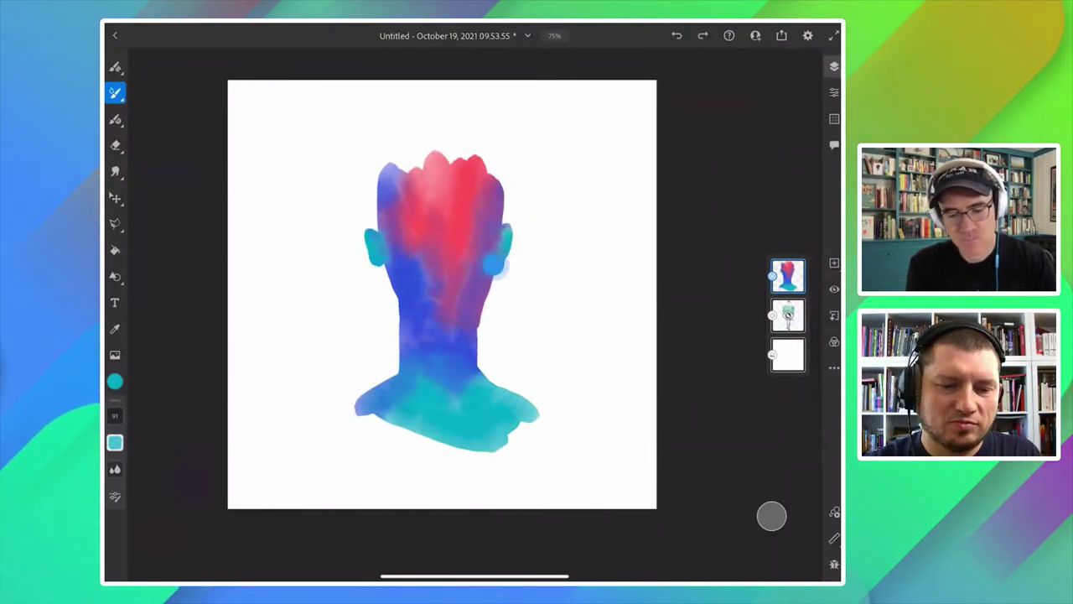
mouse_move(371, 237)
mouse_down()
mouse_move(363, 221)
mouse_move(362, 233)
mouse_up()
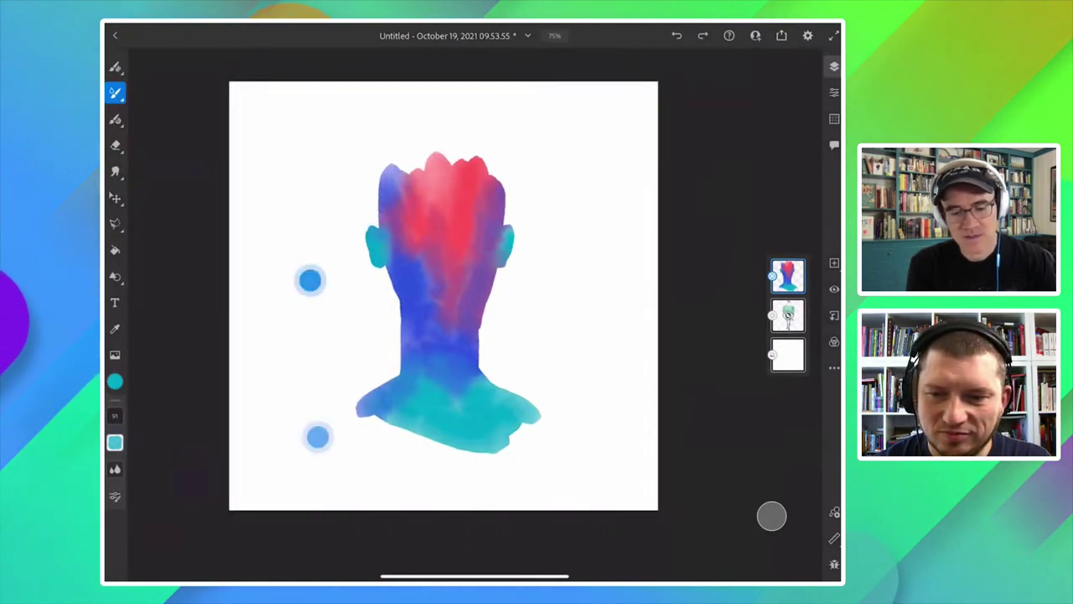
Set the paint colour to dark navy and select the Watercolor wash flat brush.
scroll(334, 334, up, 5)
scroll(334, 334, down, 2)
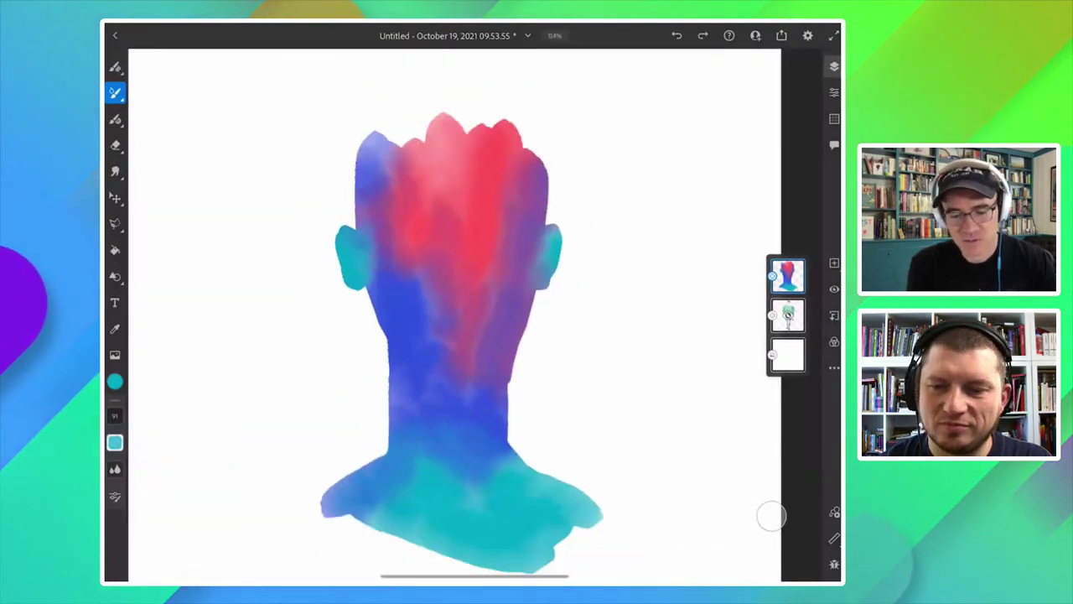
scroll(334, 336, down, 2)
scroll(336, 339, down, 1)
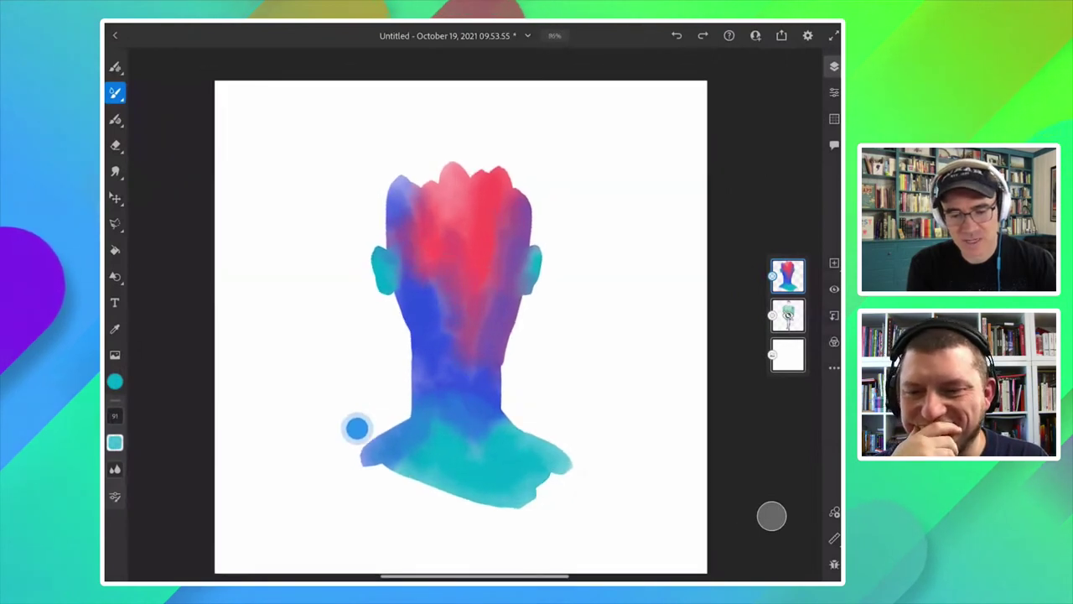
scroll(306, 349, down, 1)
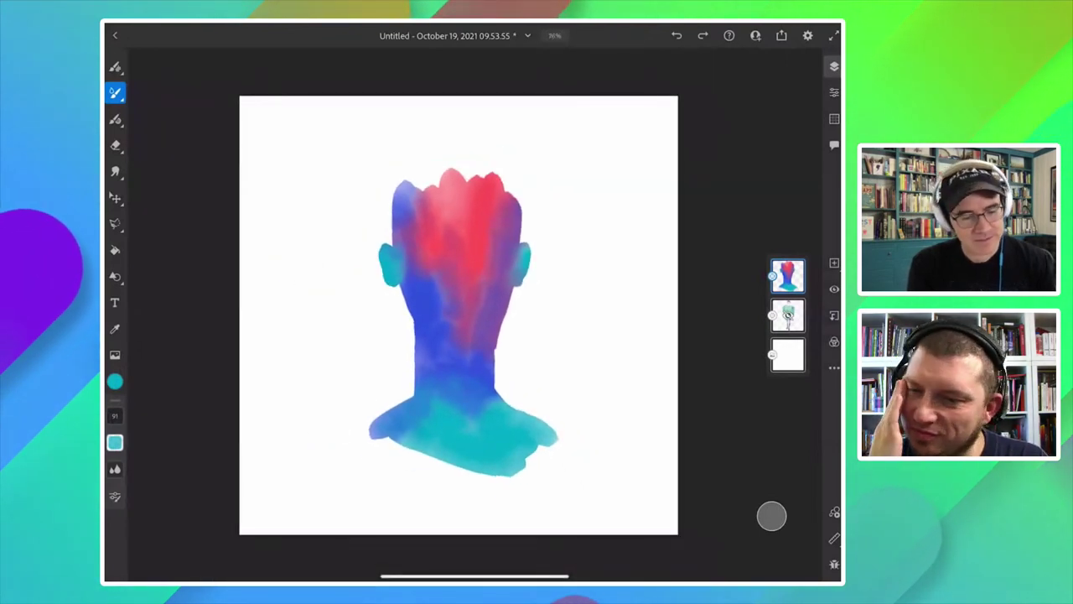
click(115, 382)
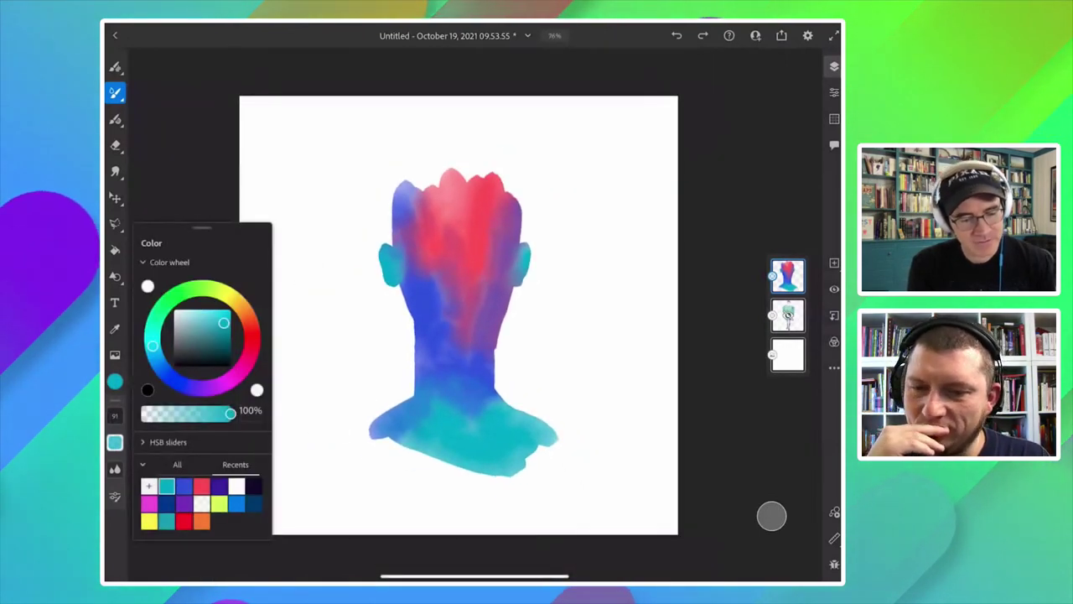
drag(152, 344, 166, 372)
drag(223, 323, 231, 352)
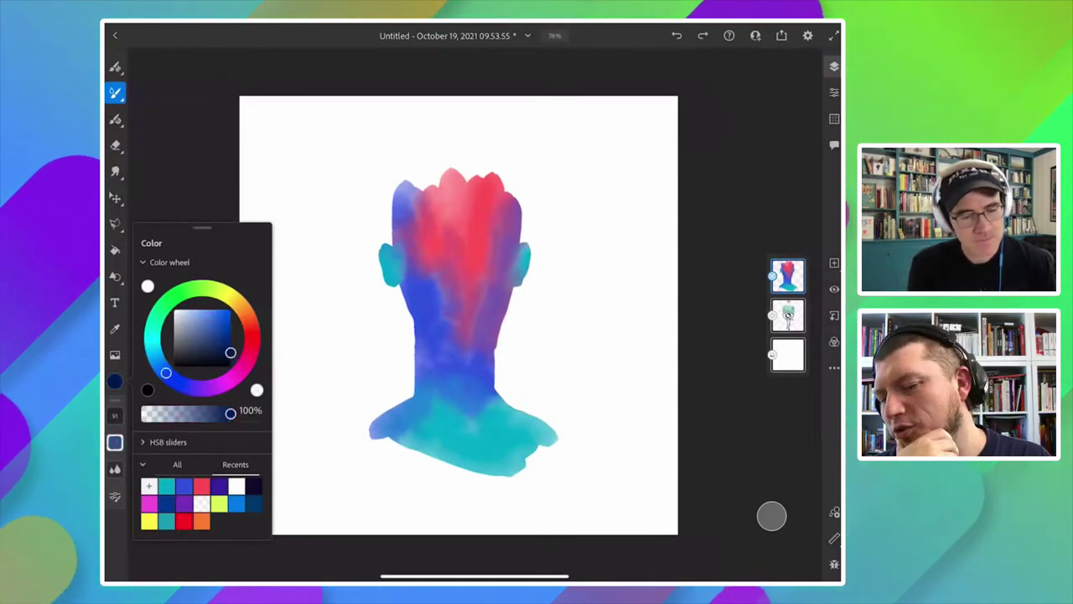
click(114, 93)
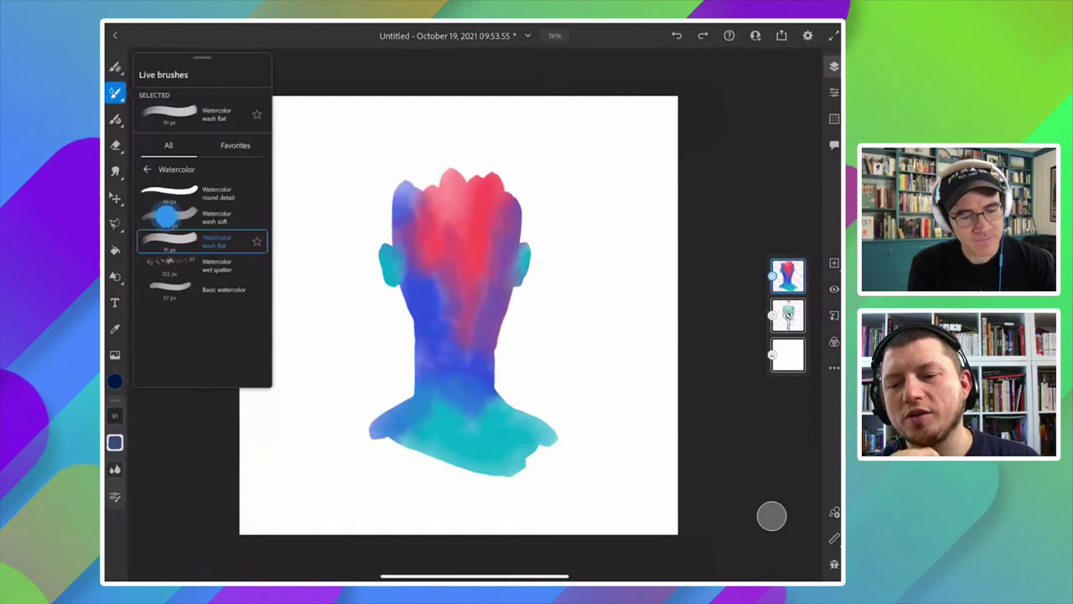
click(166, 216)
click(118, 414)
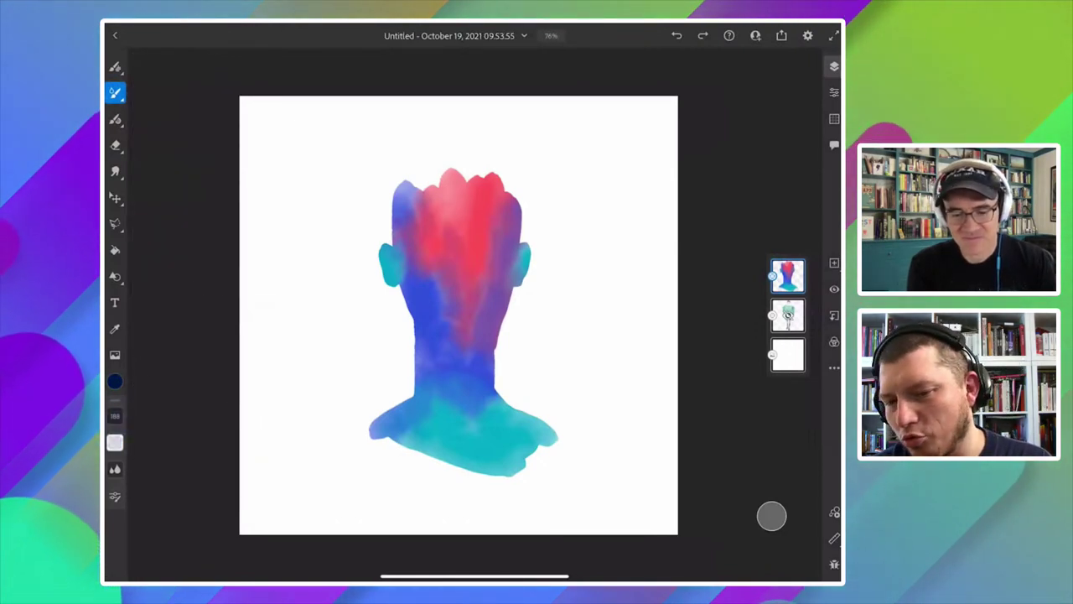
Paint dark navy hair across the crown from left to right at full opacity.
drag(461, 176, 483, 172)
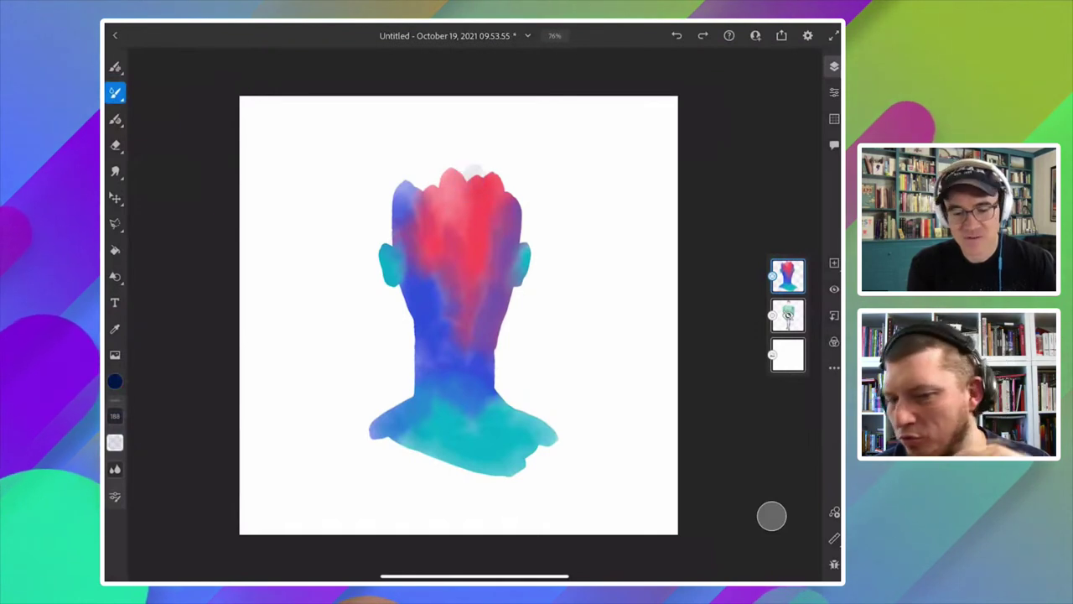
drag(115, 443, 126, 346)
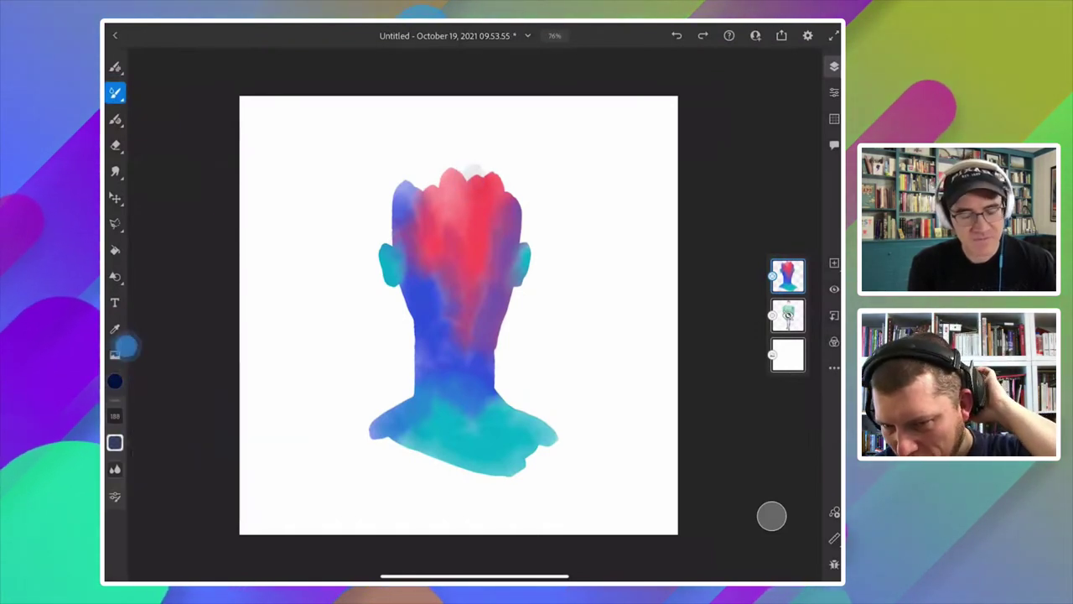
mouse_move(473, 168)
mouse_down()
mouse_move(493, 180)
mouse_move(459, 179)
mouse_up()
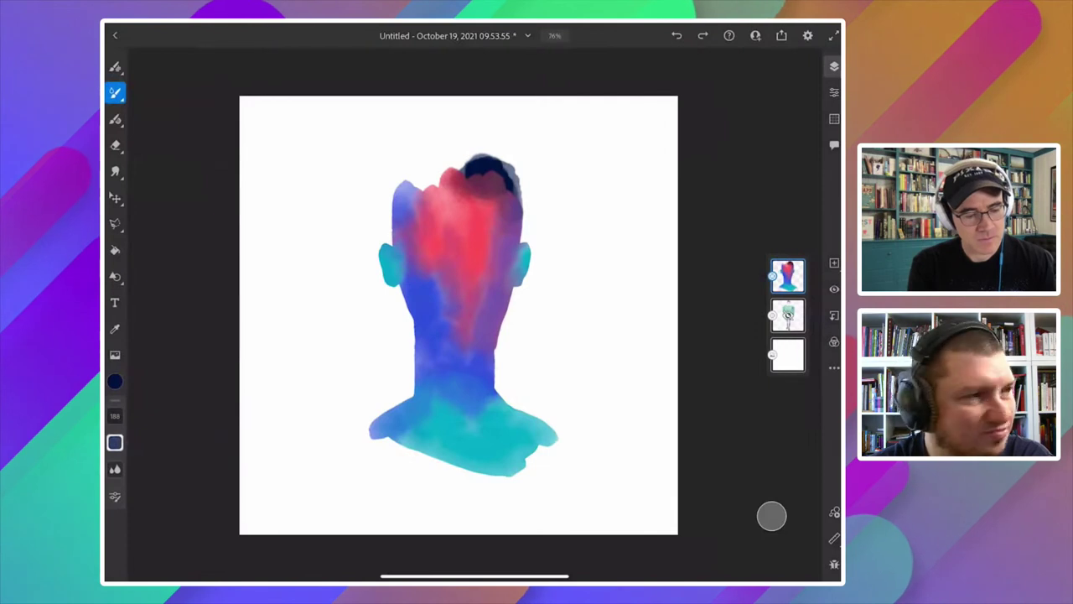
drag(115, 443, 115, 386)
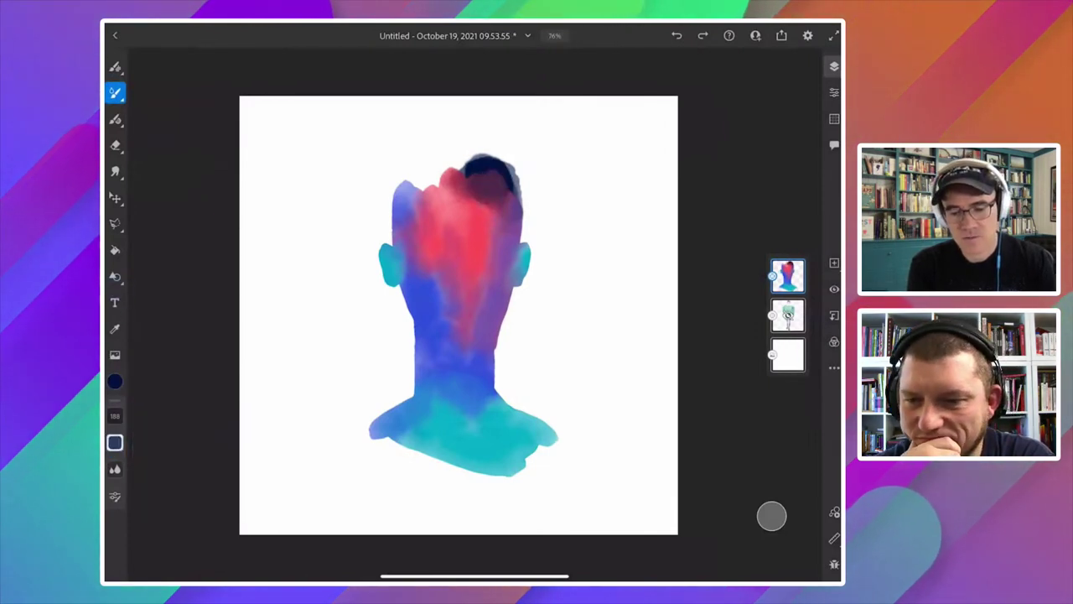
mouse_move(479, 179)
mouse_down()
mouse_move(510, 175)
mouse_move(449, 156)
mouse_up()
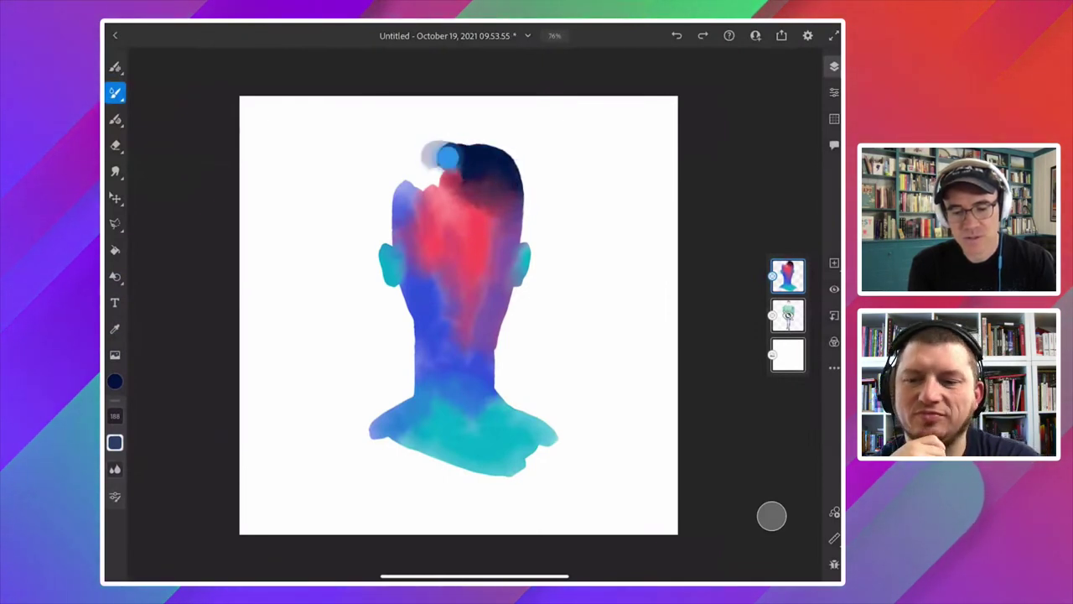
drag(119, 472, 125, 566)
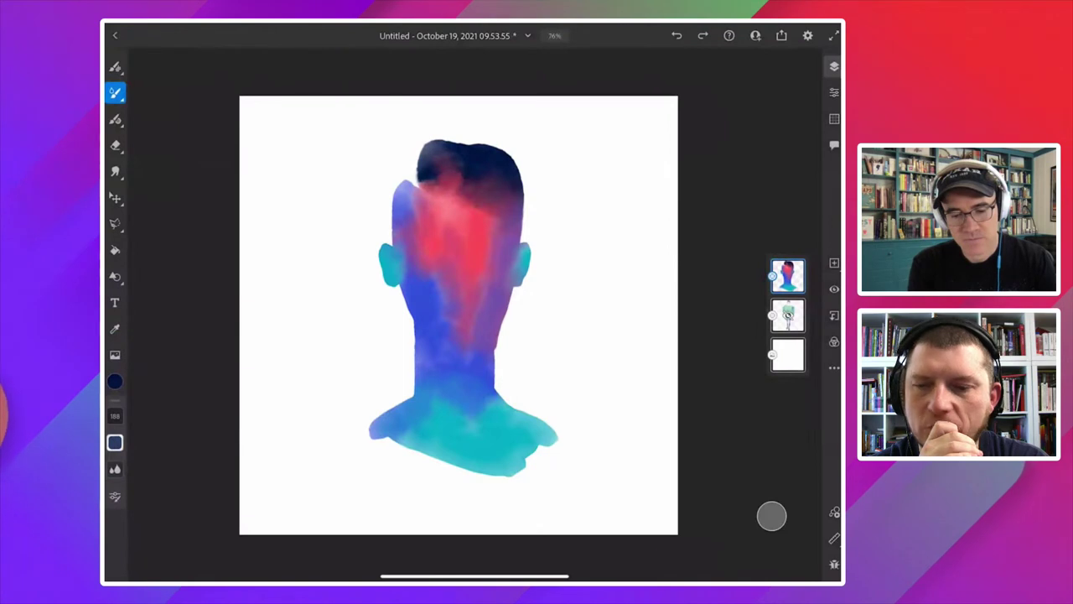
mouse_move(416, 174)
mouse_down()
mouse_move(415, 159)
mouse_move(399, 180)
mouse_up()
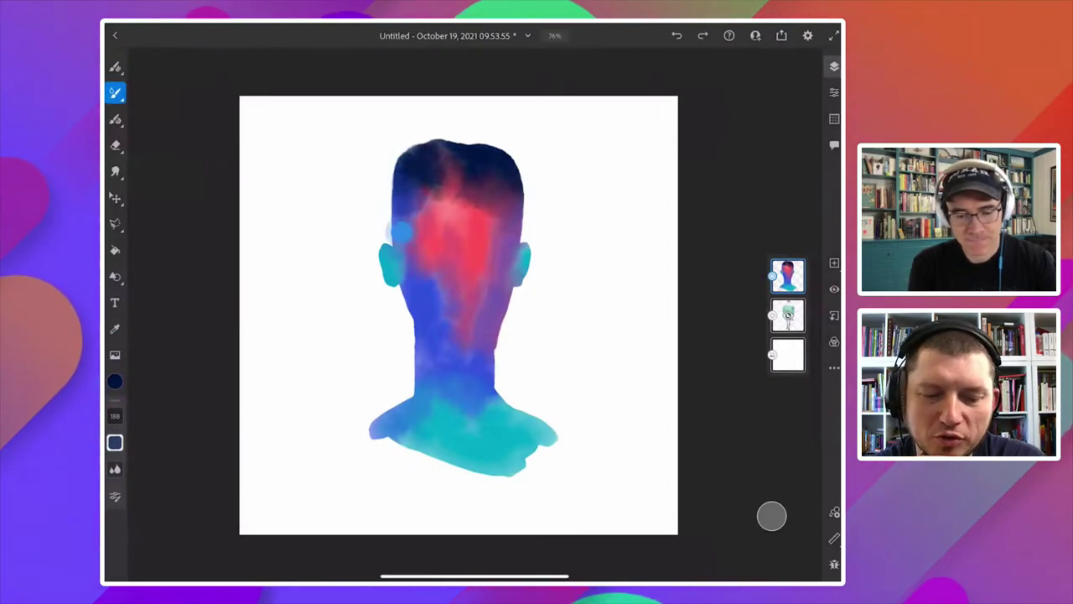
drag(506, 172, 503, 175)
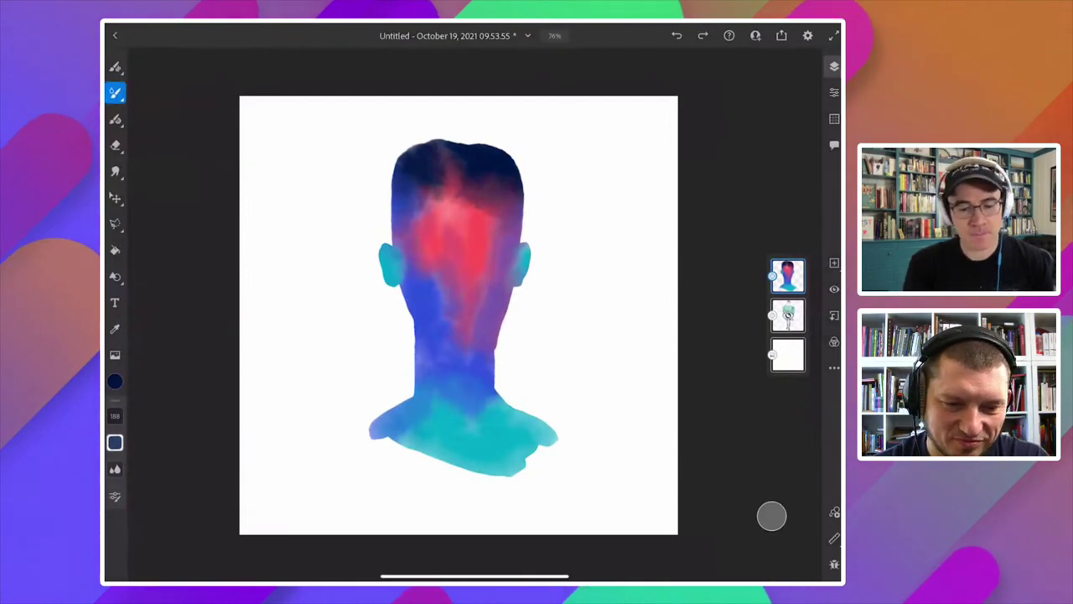
Cover the pale left neck and shoulder with the brighter blue from Recents.
click(115, 381)
click(201, 486)
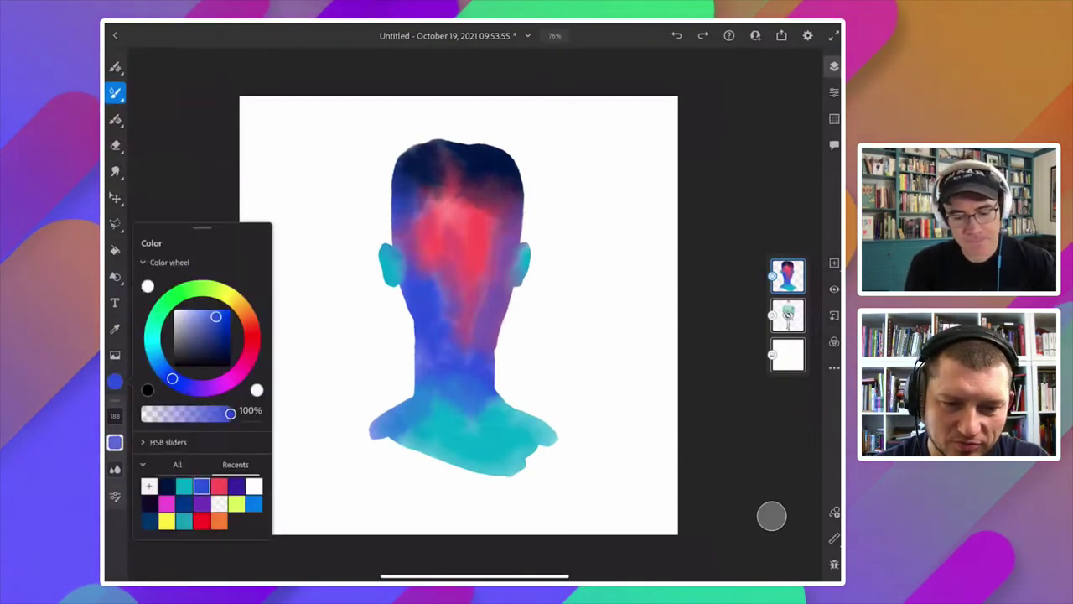
drag(428, 369, 369, 428)
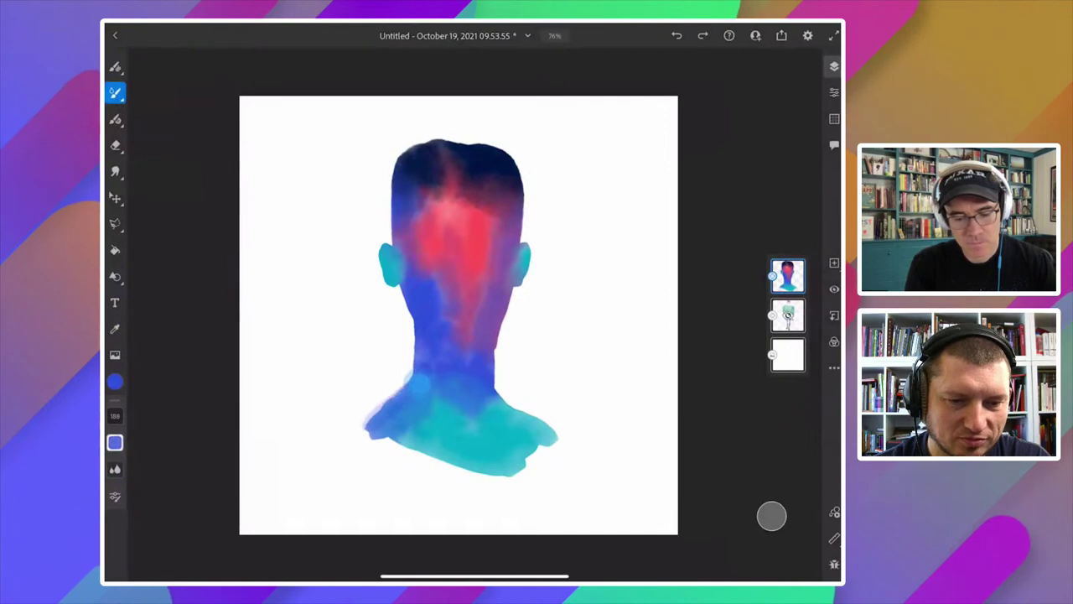
drag(424, 331, 369, 427)
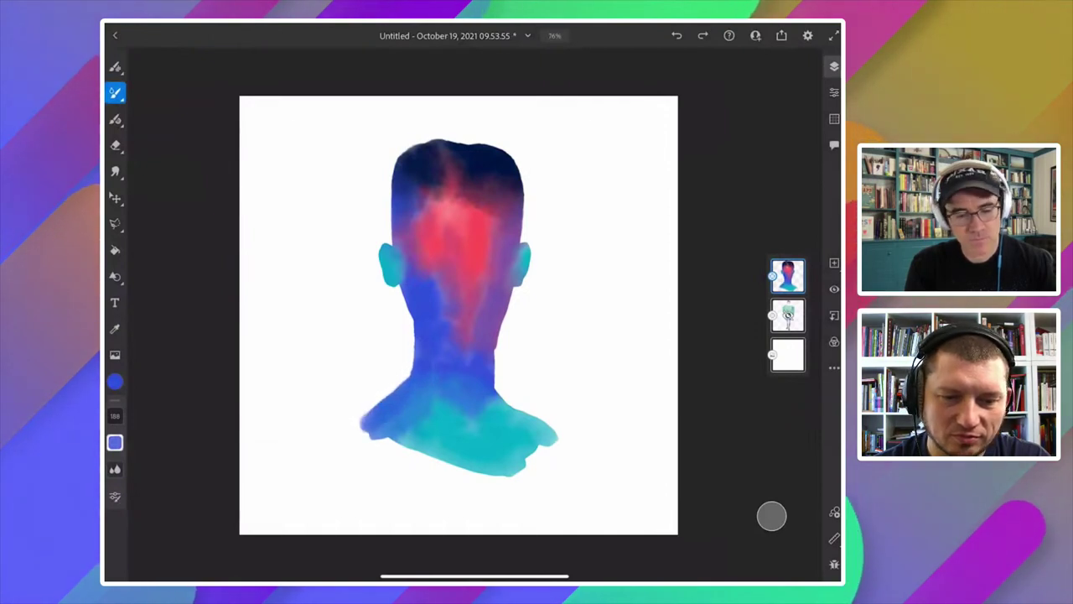
Switch to the Eraser and zoom in on the canvas.
click(115, 144)
scroll(381, 294, up, 3)
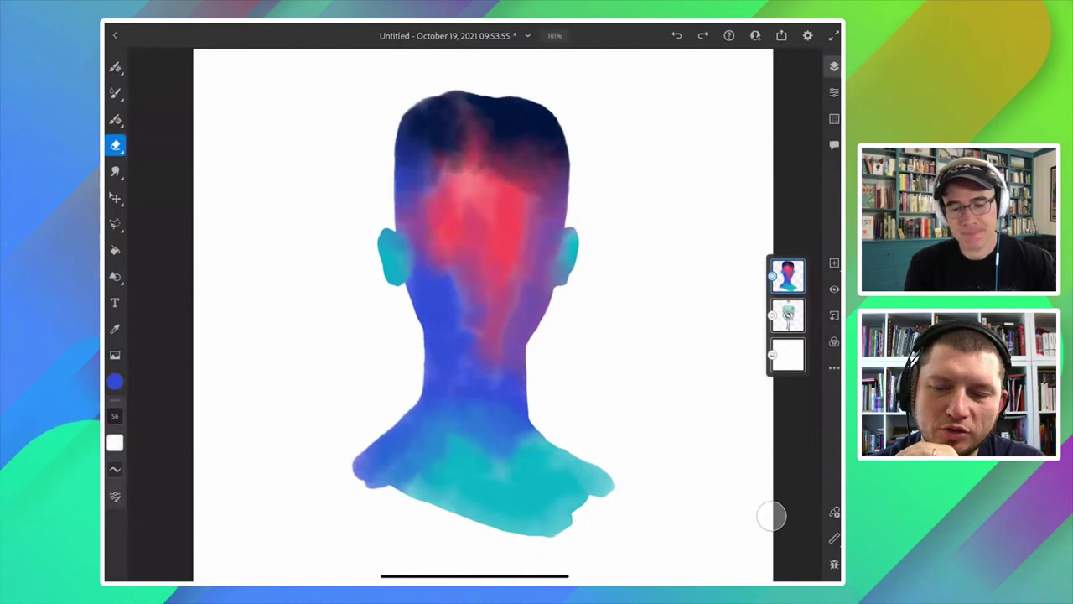
scroll(473, 314, up, 2)
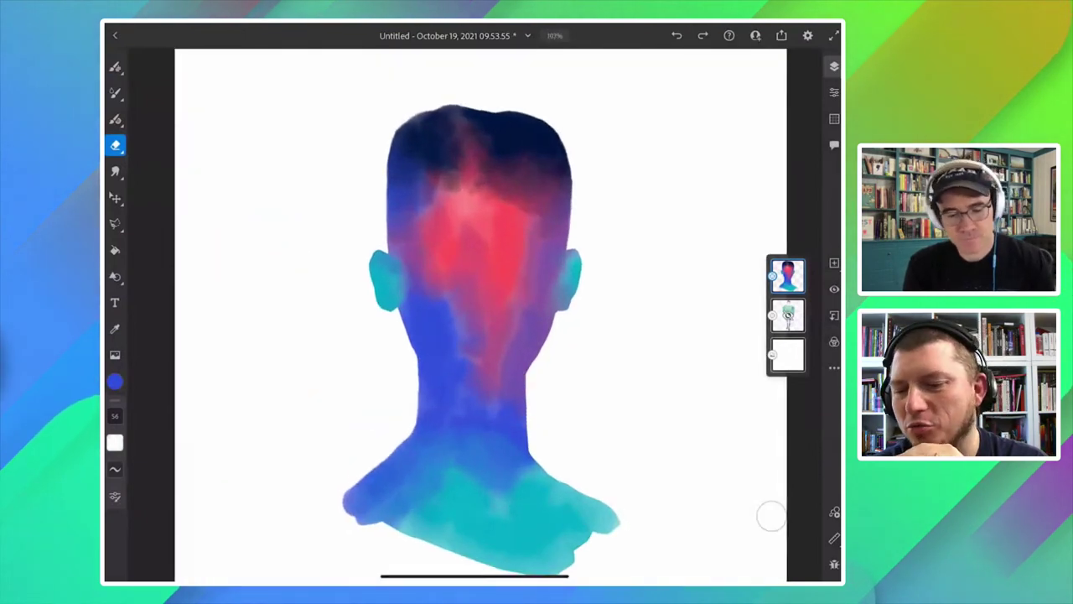
Return to the Brush with cyan, size 91, and the Watercolor wash flat brush.
click(115, 92)
click(115, 381)
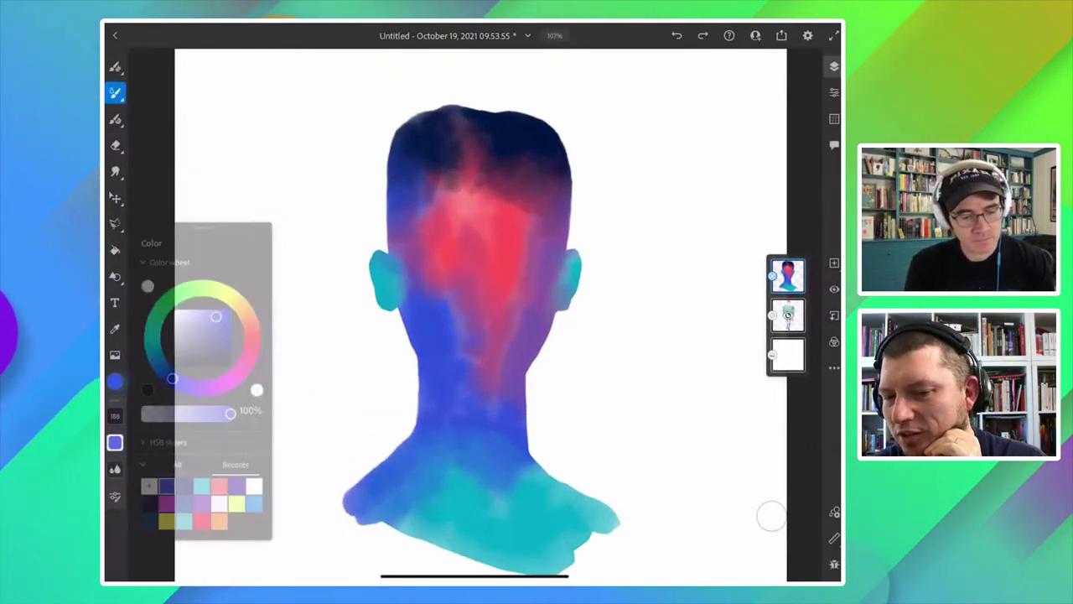
click(201, 485)
drag(115, 415, 115, 432)
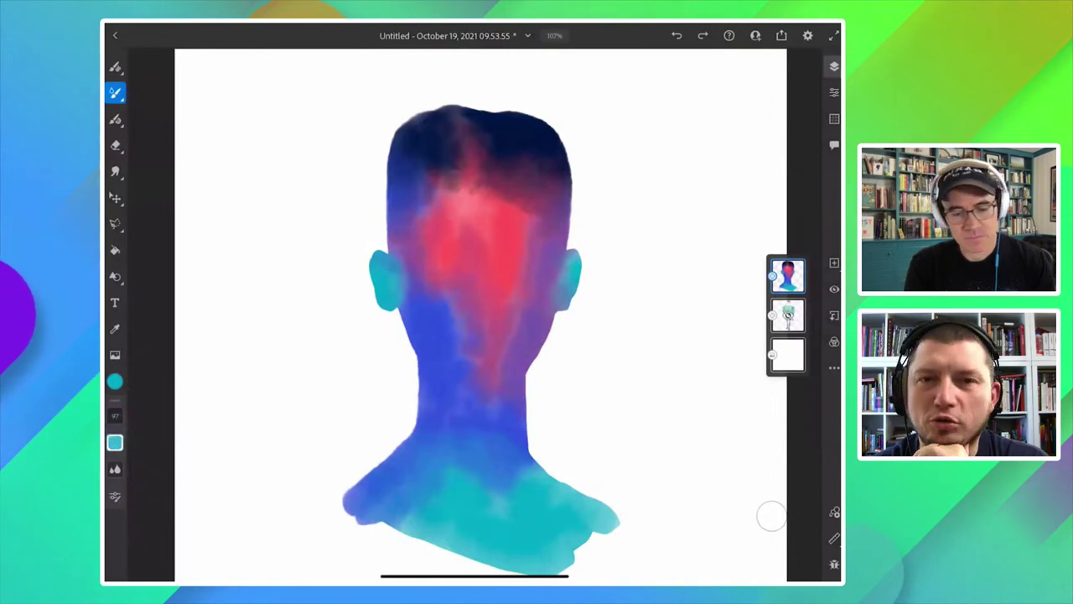
click(115, 92)
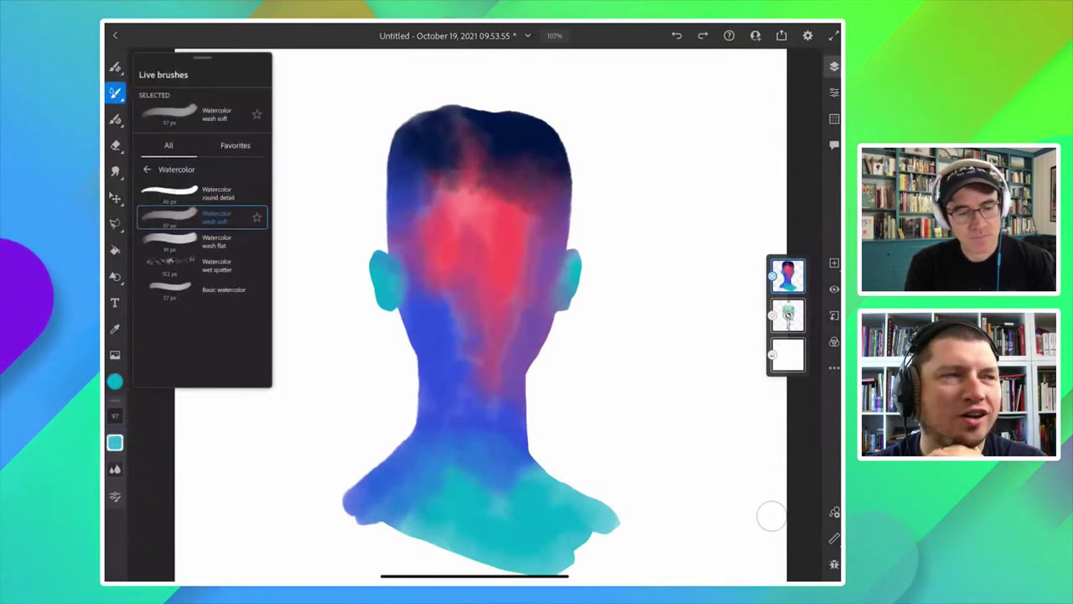
click(202, 241)
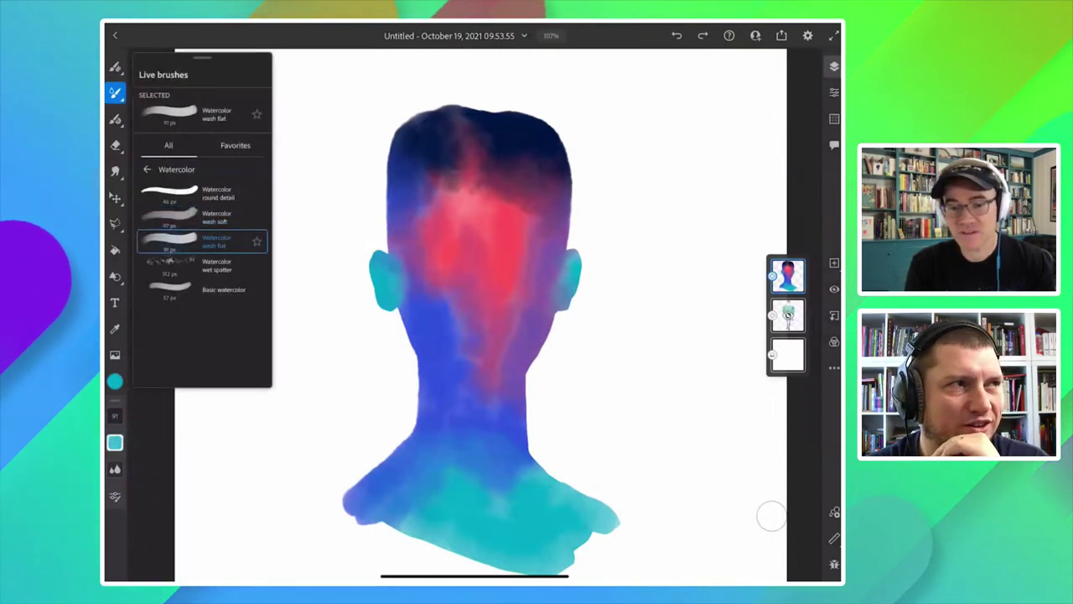
click(116, 92)
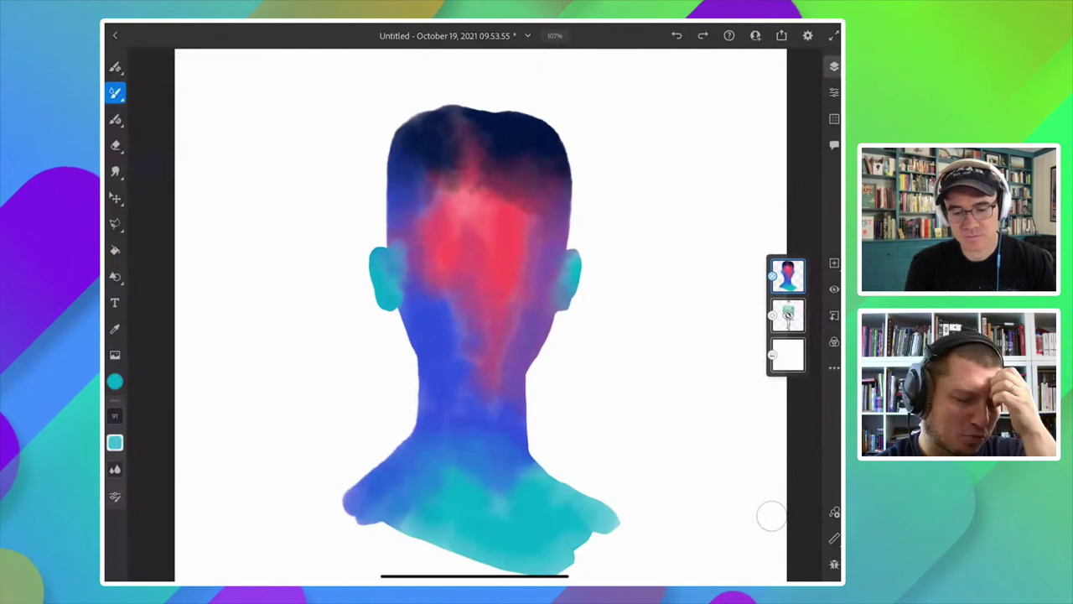
Scroll around the canvas, then open and dismiss the Layer actions menu.
scroll(336, 285, down, 5)
scroll(336, 286, up, 1)
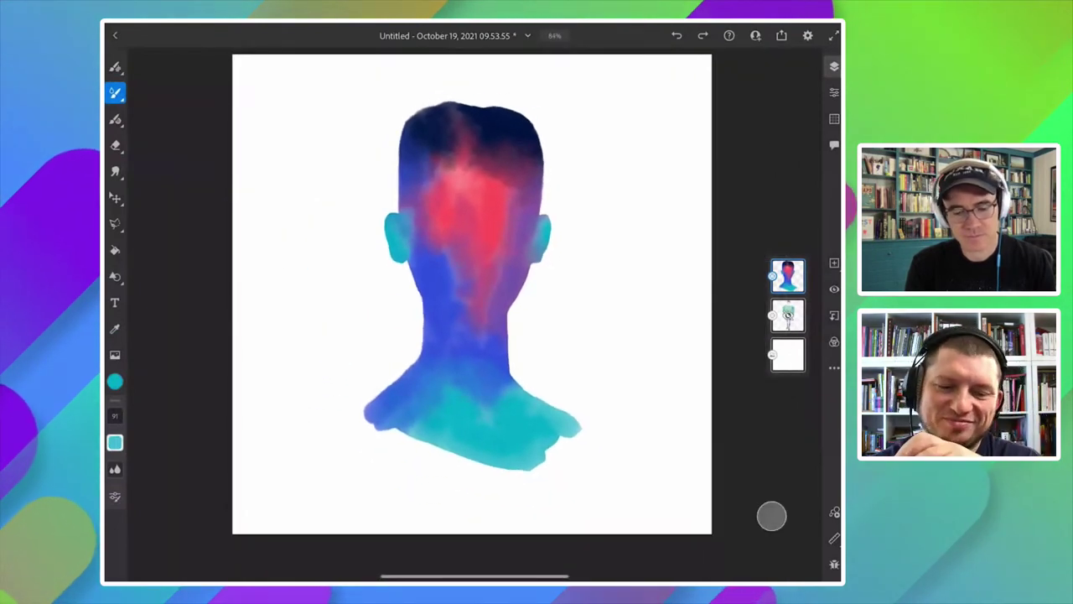
scroll(302, 342, down, 1)
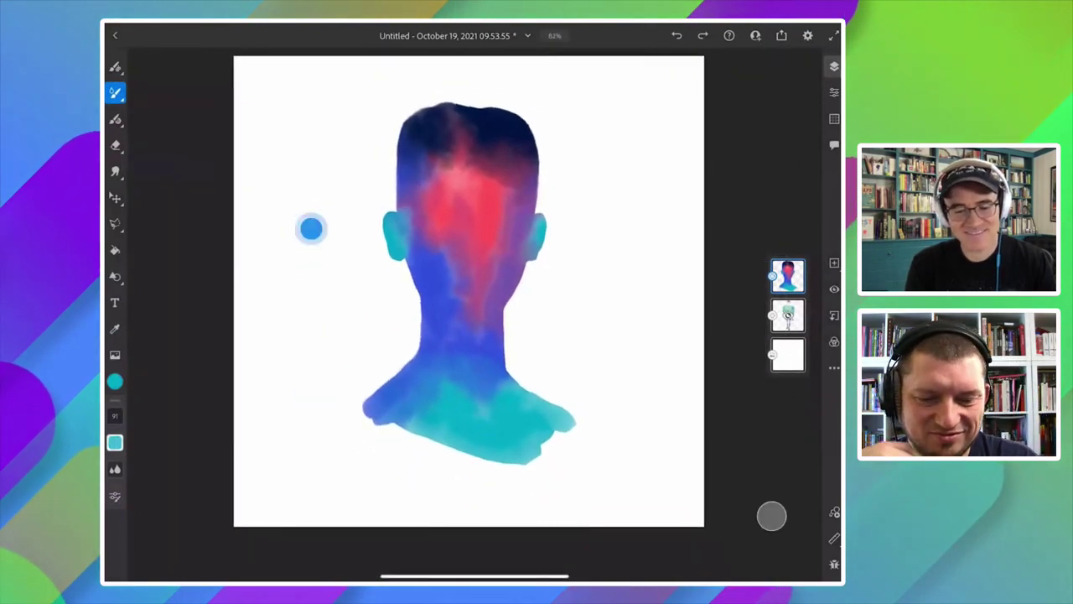
scroll(315, 302, down, 1)
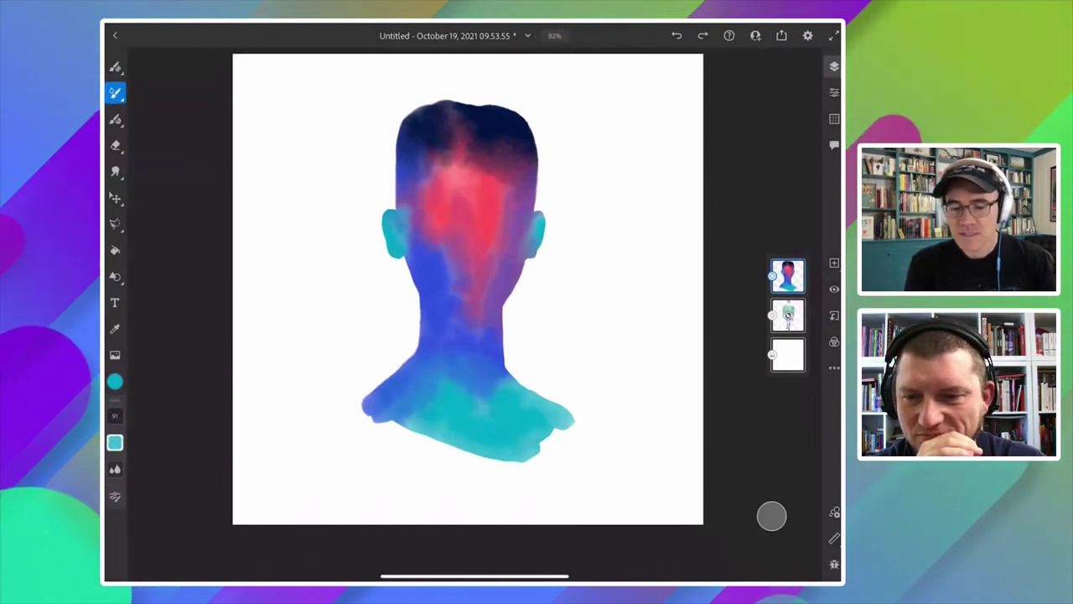
scroll(369, 259, up, 2)
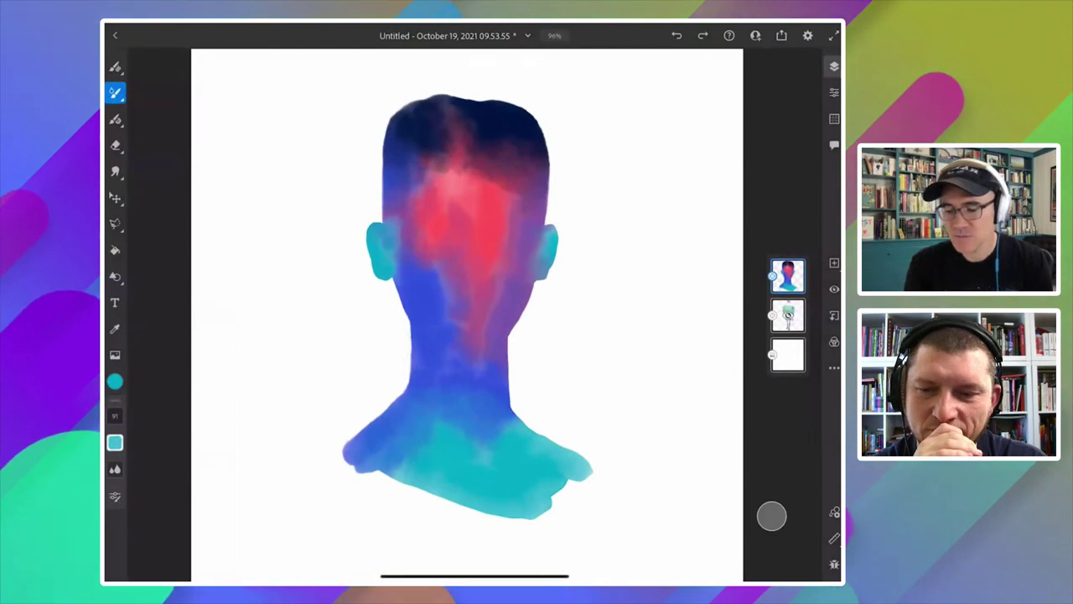
click(835, 367)
key(Escape)
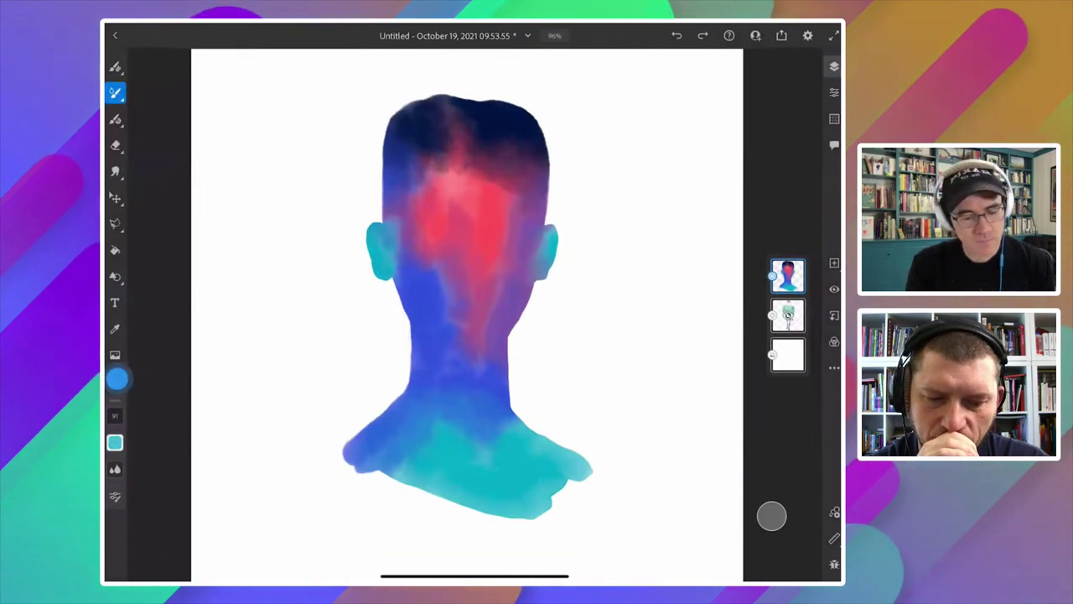
Select dark purple and the Watercolor round detail brush, testing and undoing strokes.
click(115, 381)
click(191, 386)
click(226, 350)
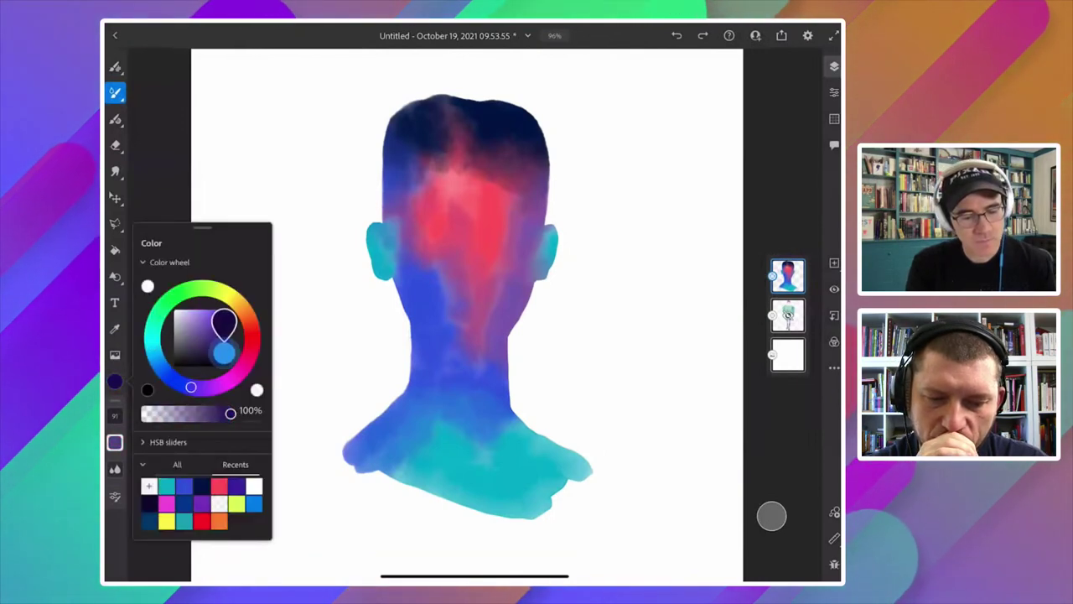
drag(226, 350, 224, 353)
click(115, 92)
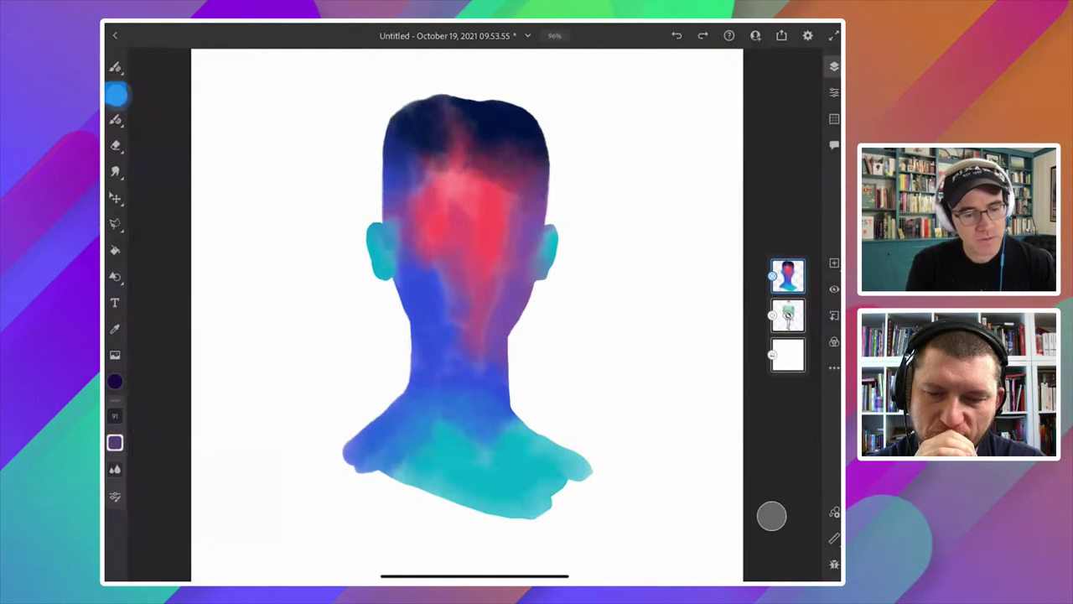
click(115, 92)
click(167, 193)
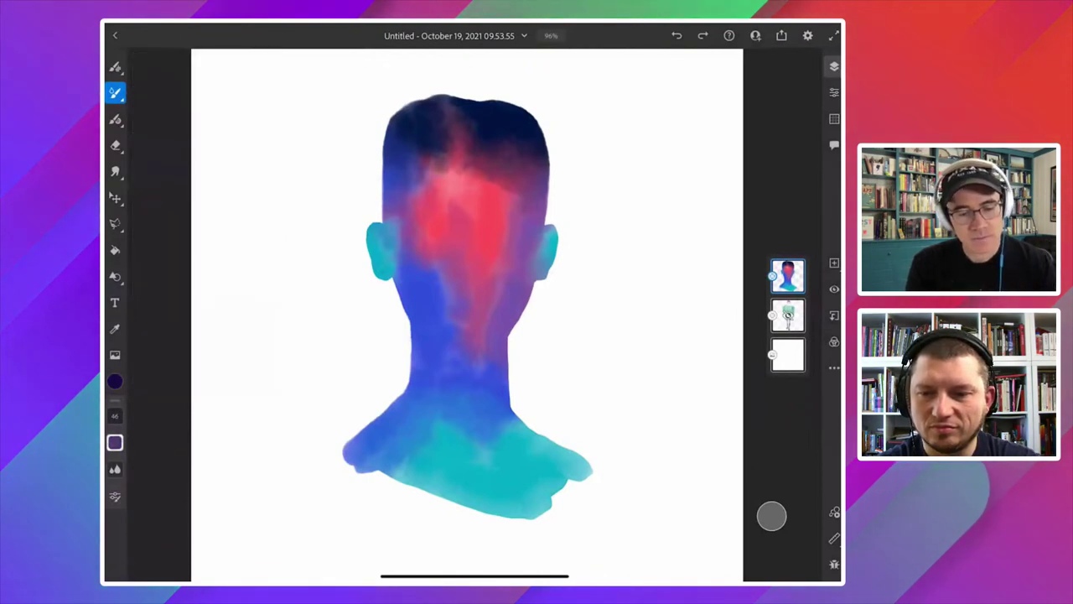
drag(302, 180, 274, 373)
key(ctrl+z)
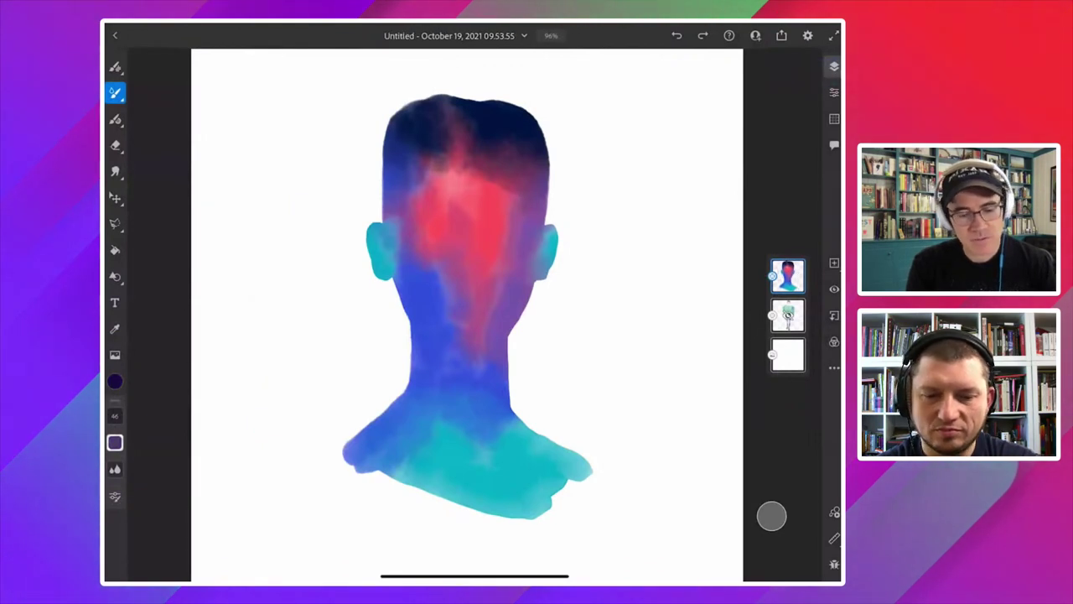
drag(277, 220, 249, 407)
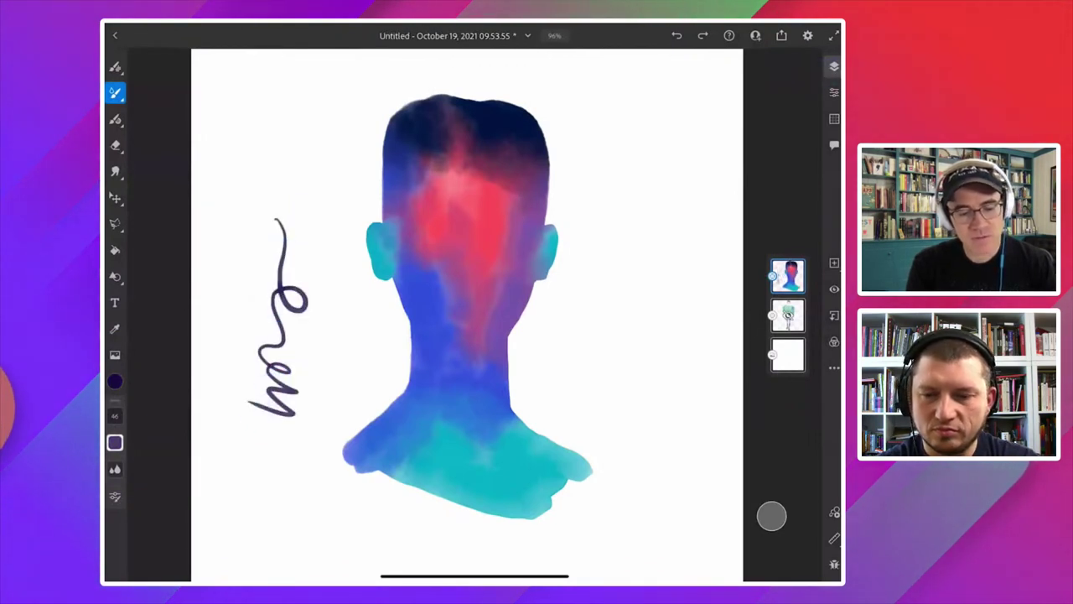
drag(252, 187, 243, 369)
key(ctrl+z)
key(ctrl+z)
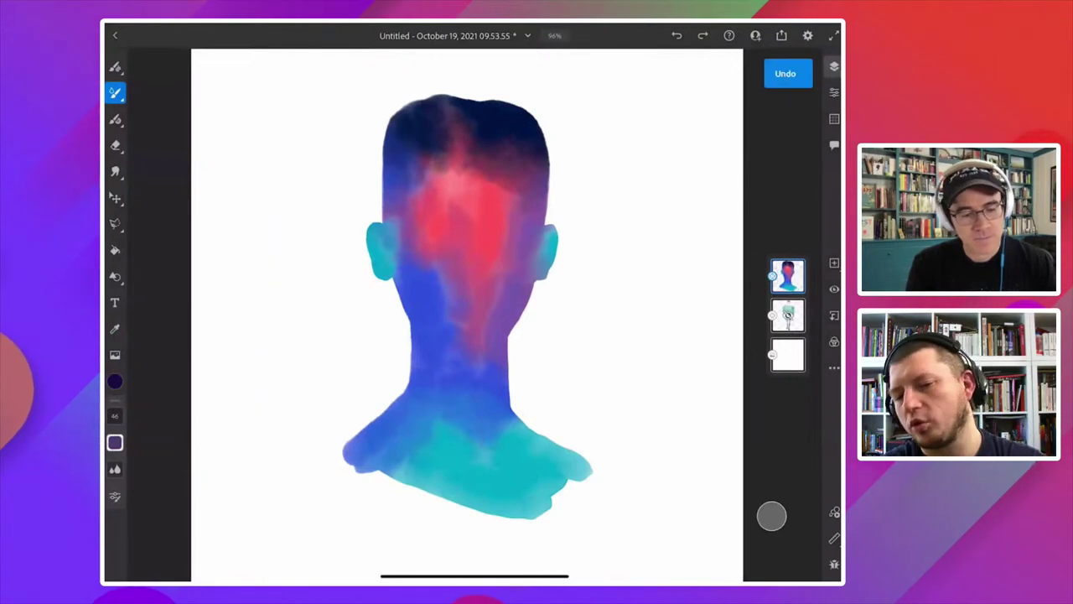
At brush size 75, zoom in and paint the left eye's lid and pupil.
click(115, 415)
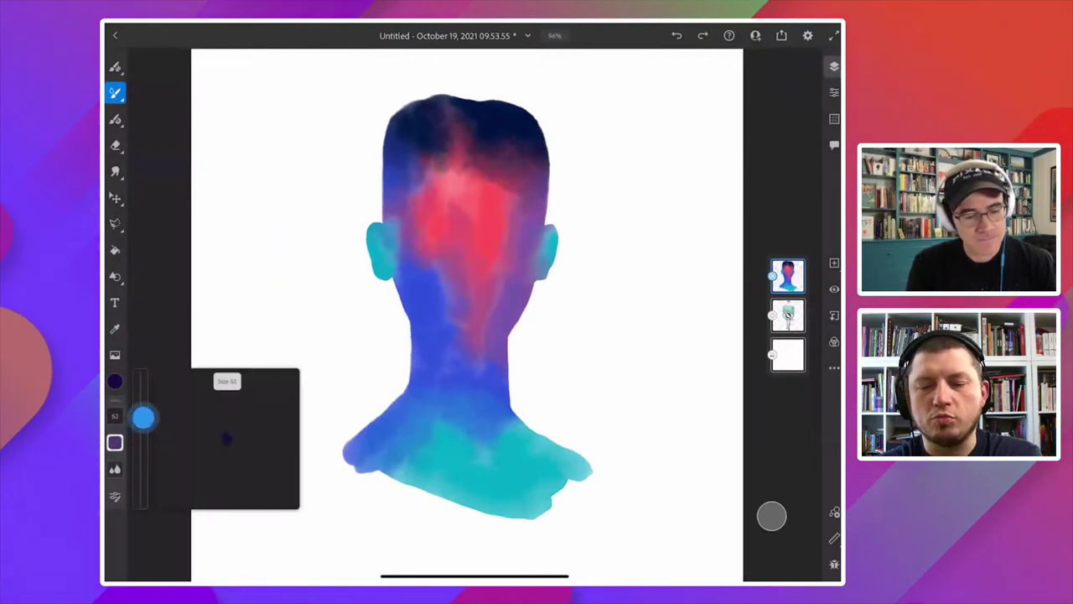
drag(142, 416, 140, 416)
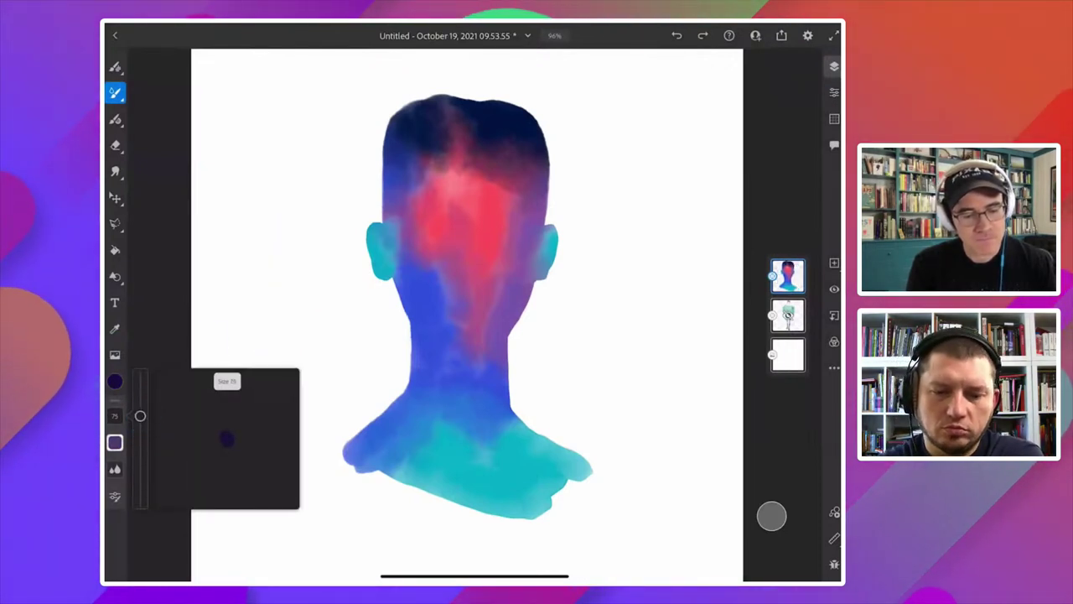
click(395, 181)
click(425, 289)
scroll(467, 315, up, 3)
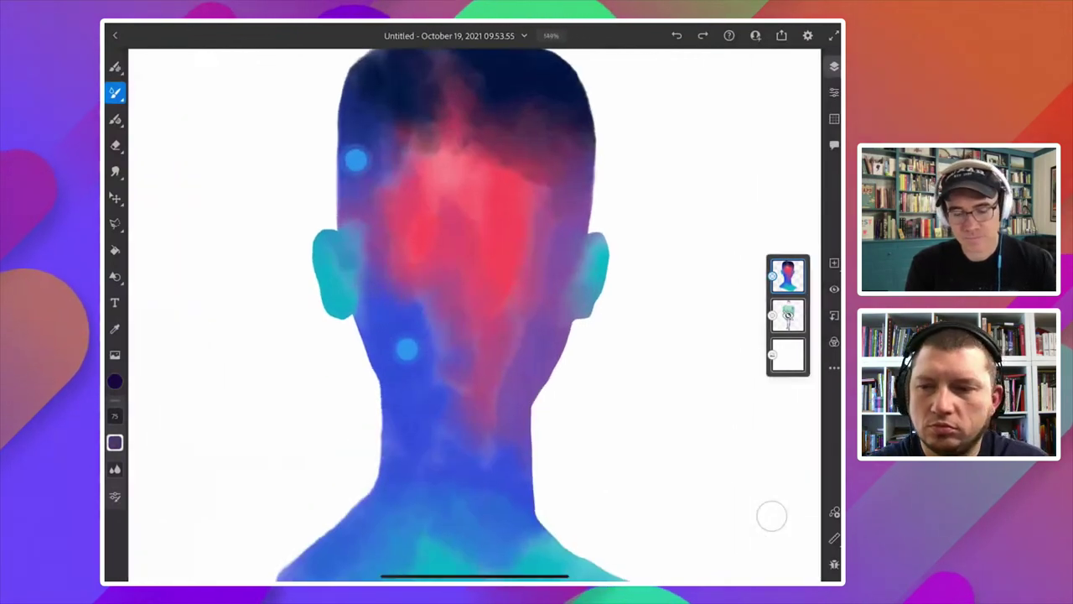
key(ctrl+z)
key(ctrl+z)
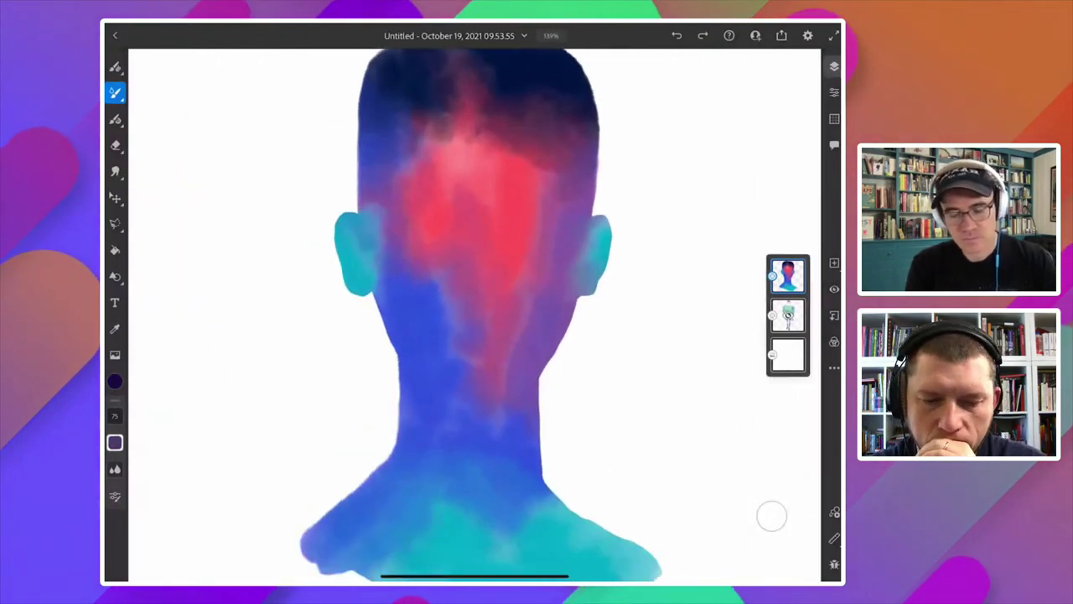
mouse_move(407, 218)
mouse_down()
mouse_move(438, 218)
mouse_move(406, 220)
mouse_up()
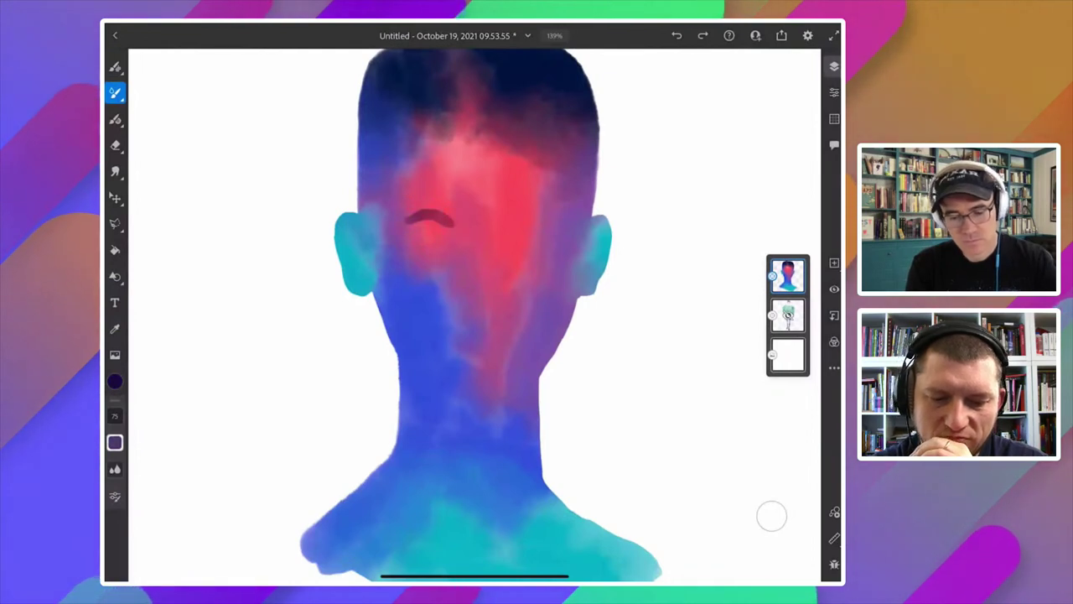
click(438, 220)
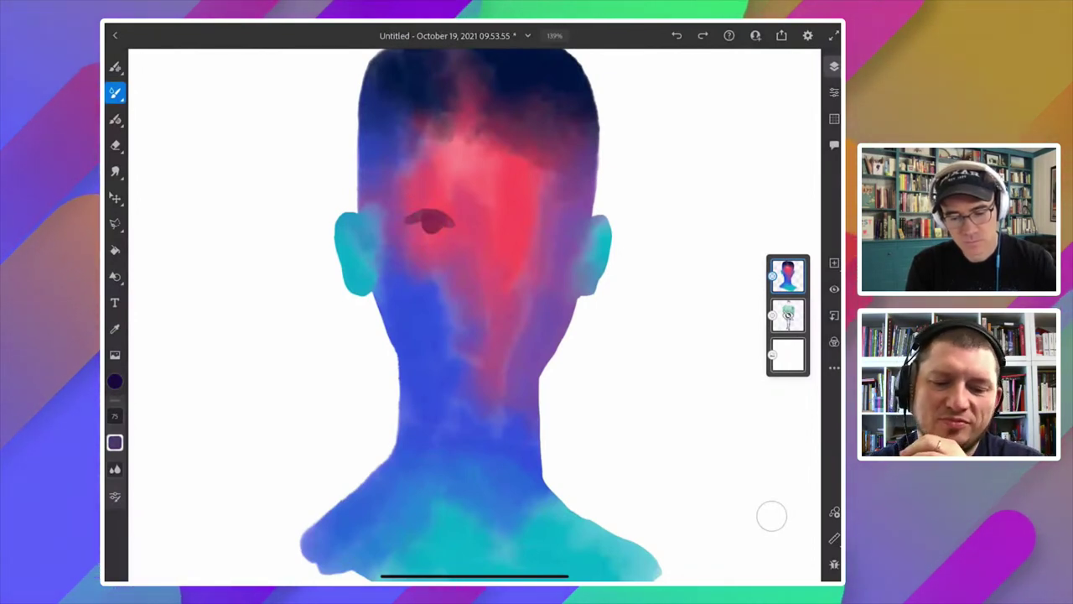
drag(430, 221, 454, 223)
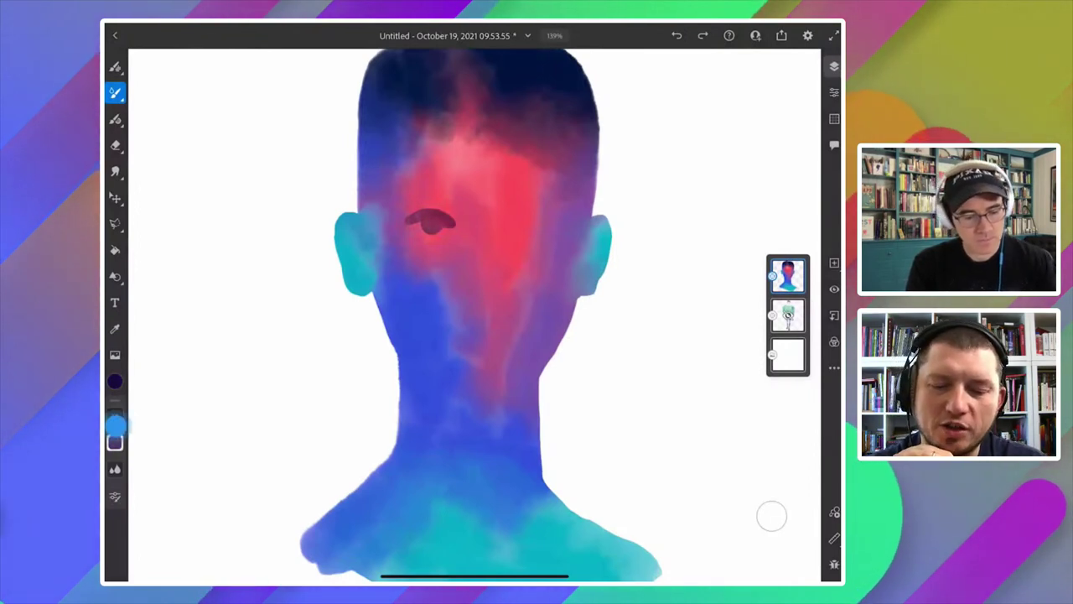
At size 52 paint the right eye's upper lid, then open App settings.
drag(115, 415, 114, 426)
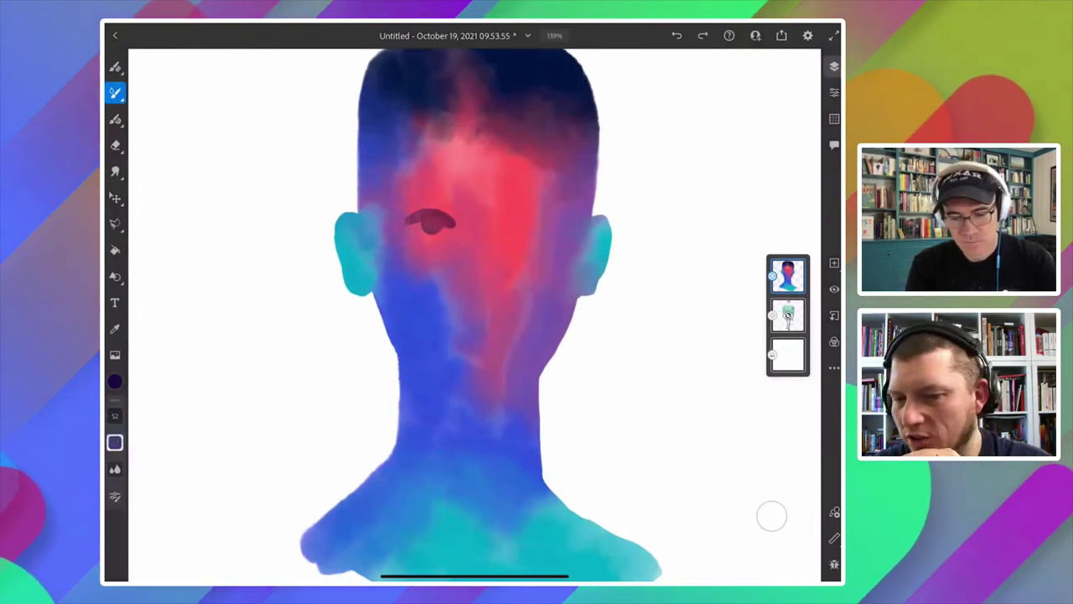
click(524, 219)
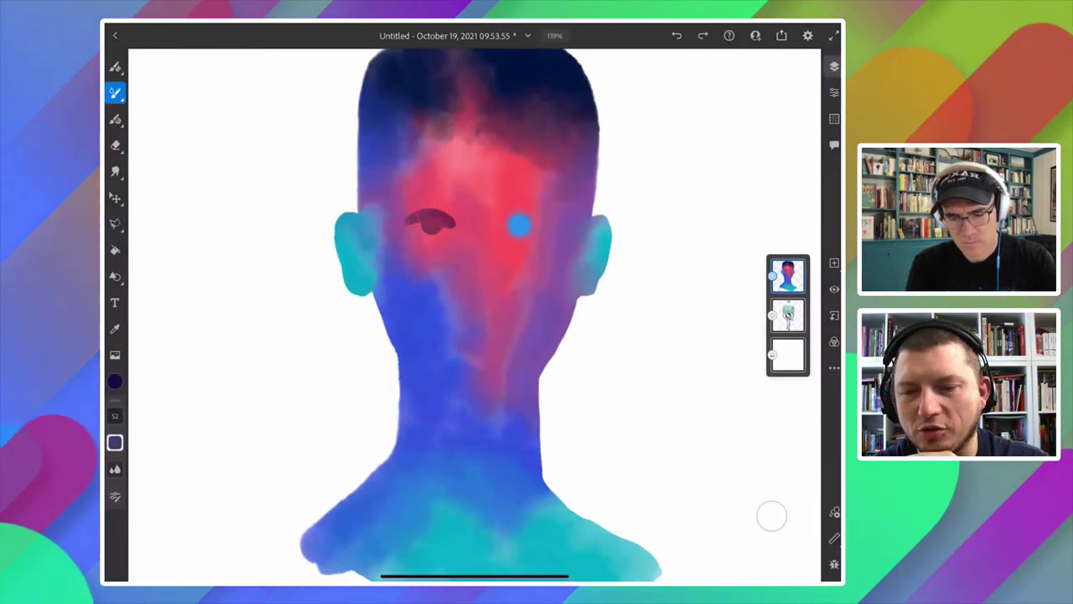
mouse_move(525, 219)
mouse_down()
mouse_move(556, 216)
mouse_move(520, 220)
mouse_up()
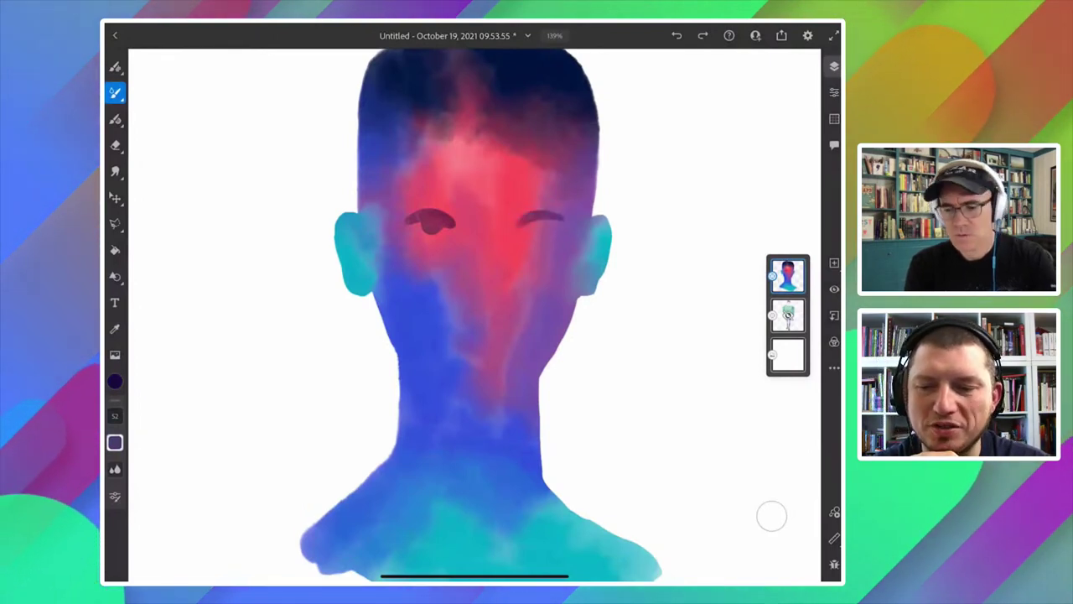
click(808, 35)
click(752, 304)
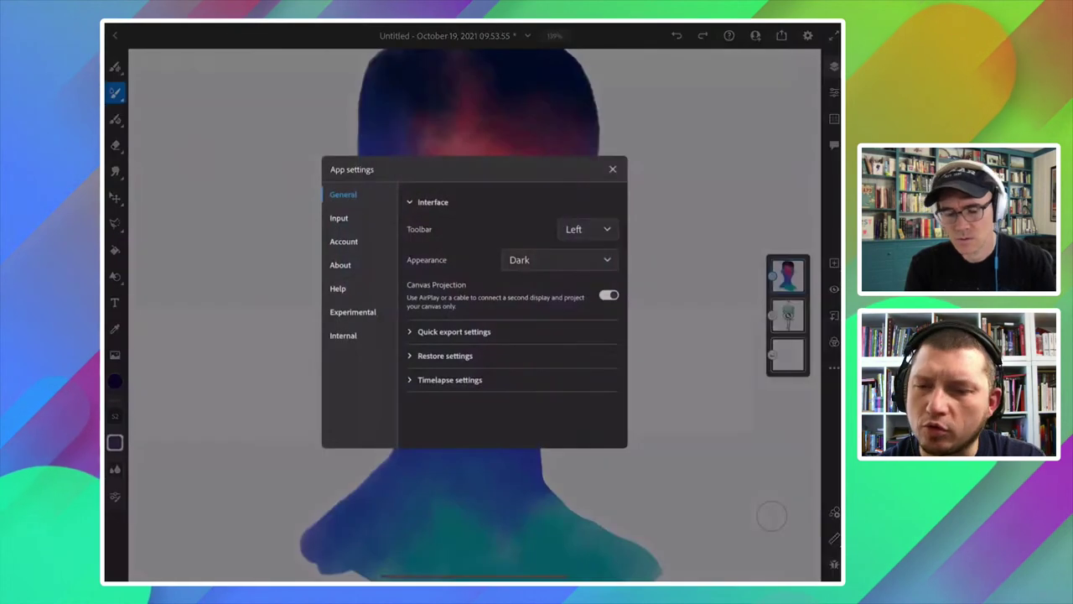
Review the Input settings, expanding Brushes and Touch, then close App settings.
click(339, 217)
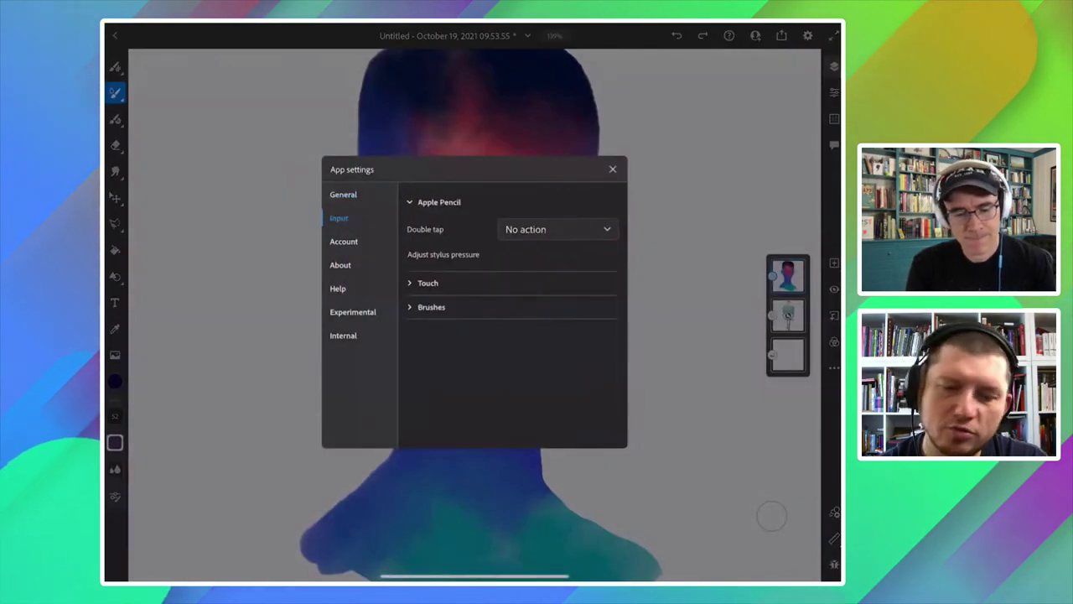
click(423, 307)
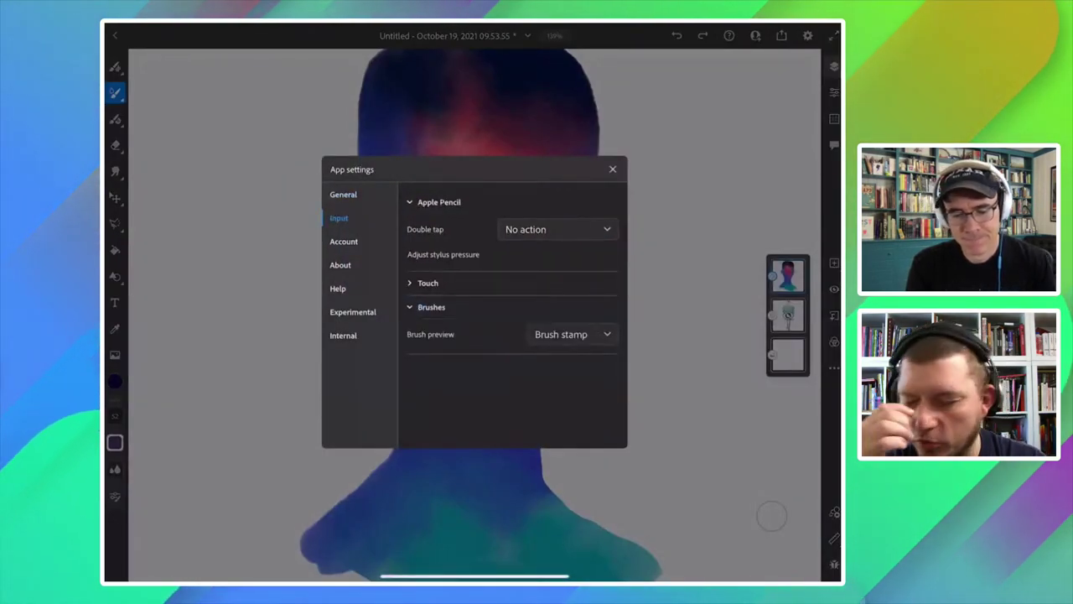
click(413, 282)
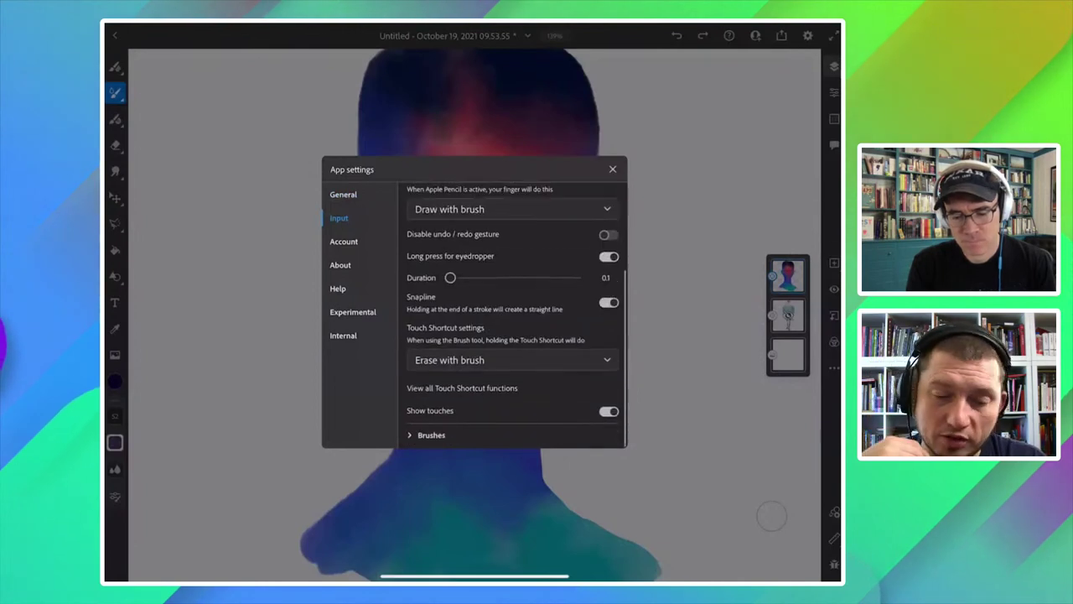
key(Escape)
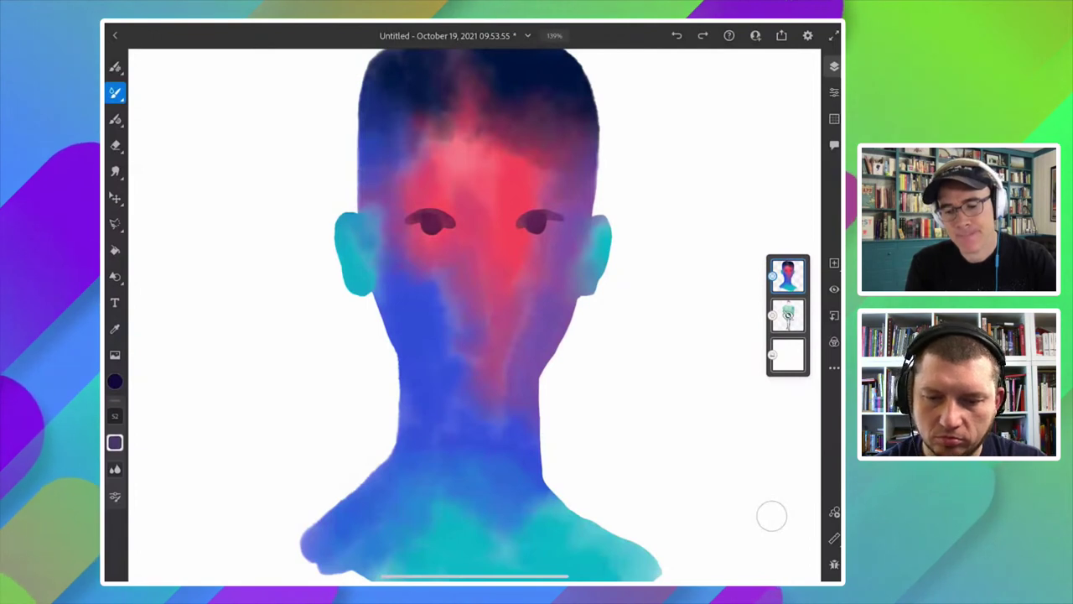
Paint both dark eyebrows, undo a stray stroke, then paint the nose and full lips.
drag(513, 202, 553, 194)
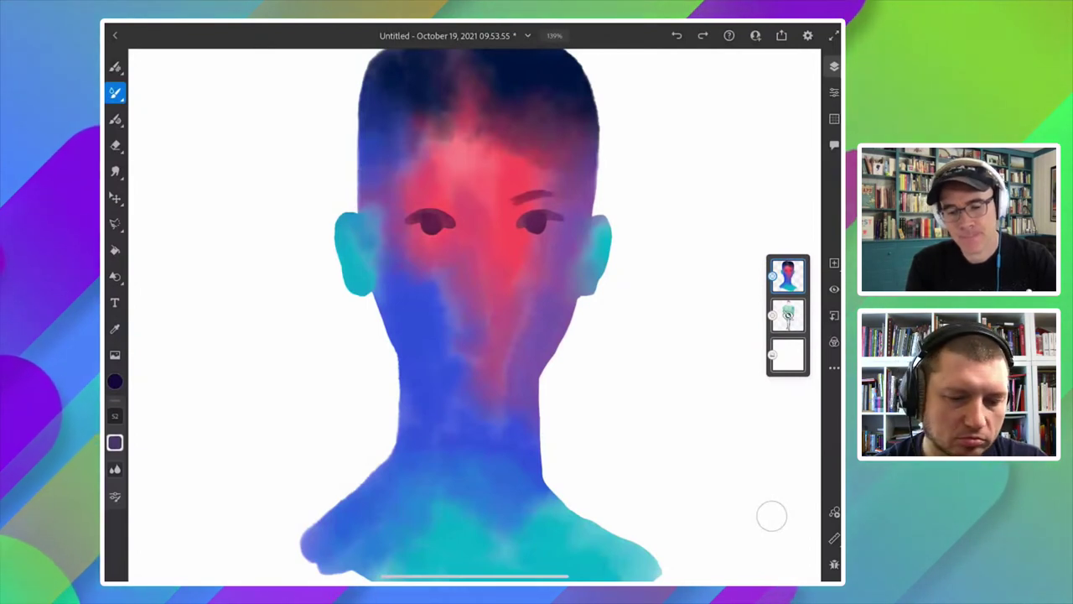
drag(403, 201, 461, 195)
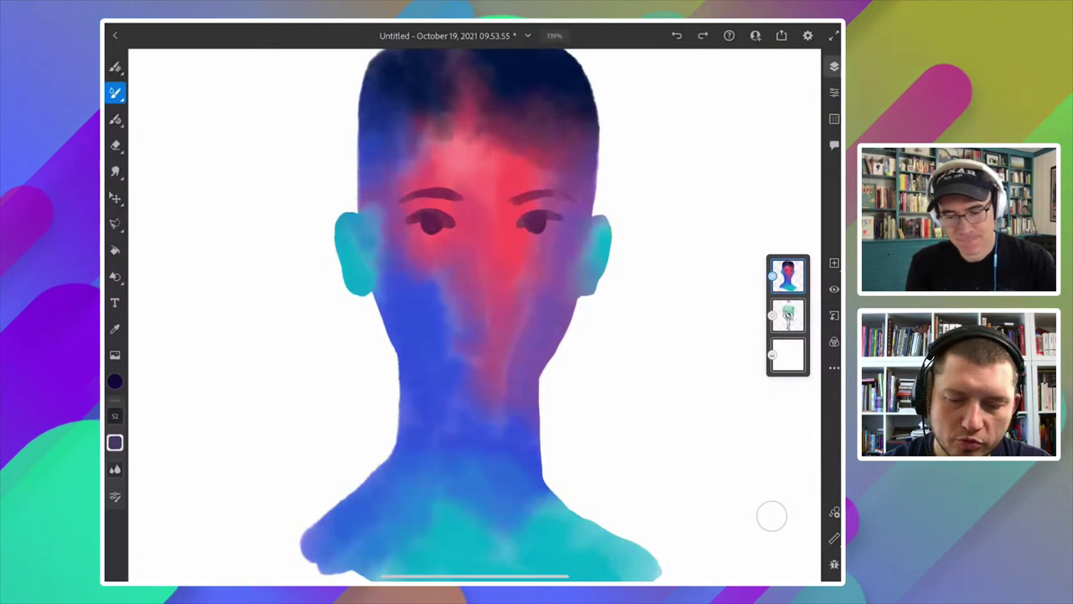
key(ctrl+z)
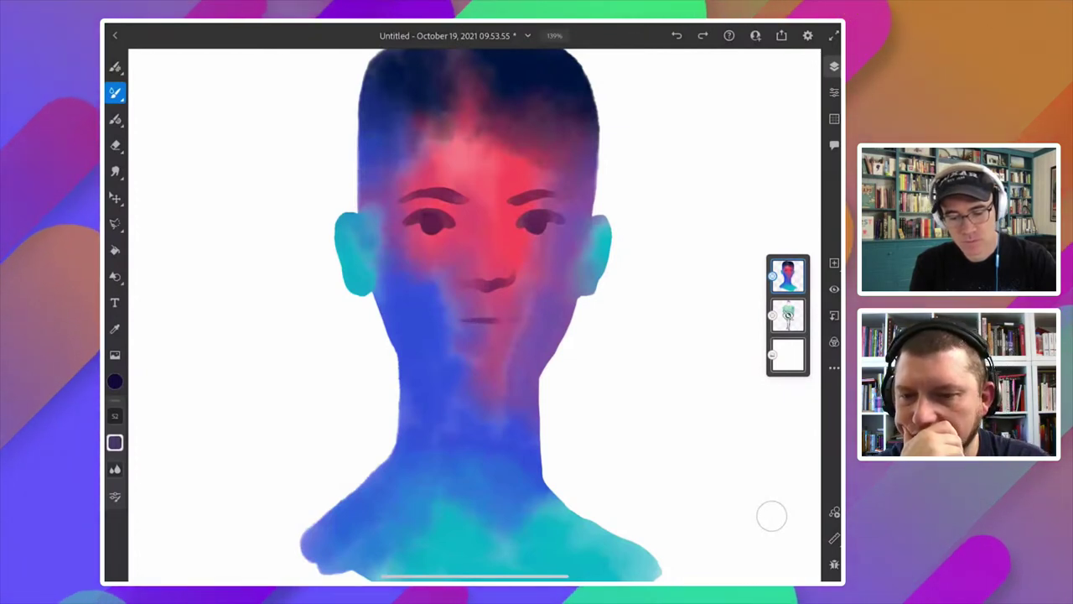
drag(444, 320, 500, 320)
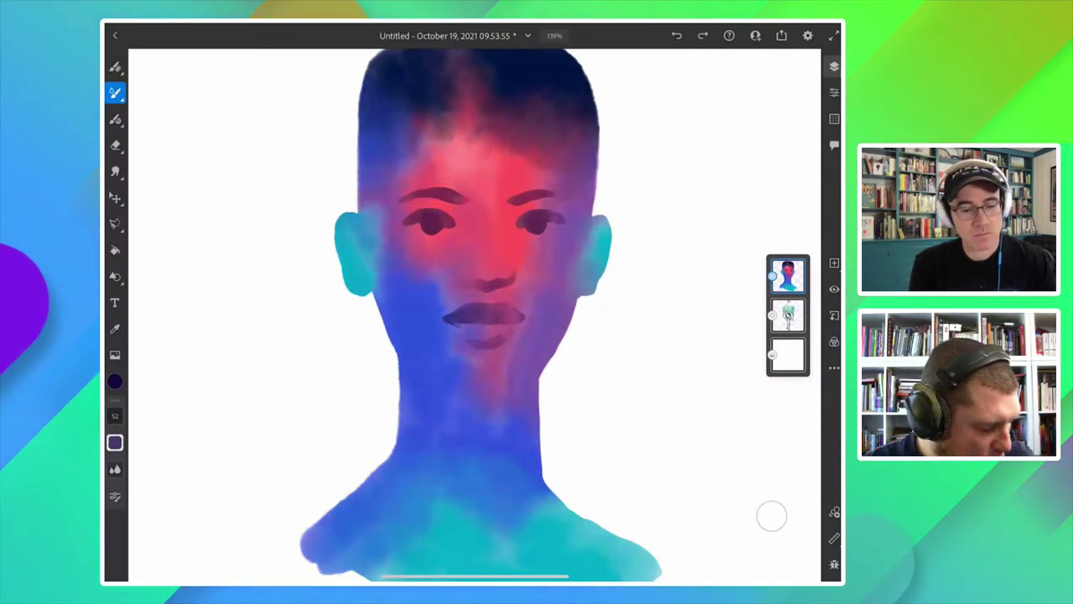
key(e)
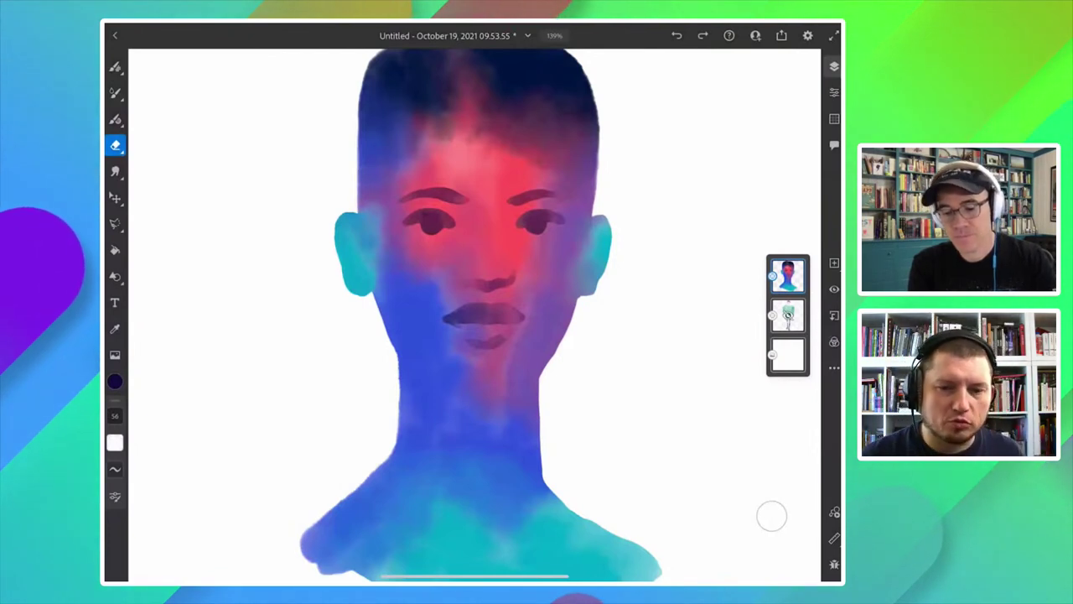
Erase to tidy the right ear's lower edge and the neck's right edge.
drag(604, 266, 591, 291)
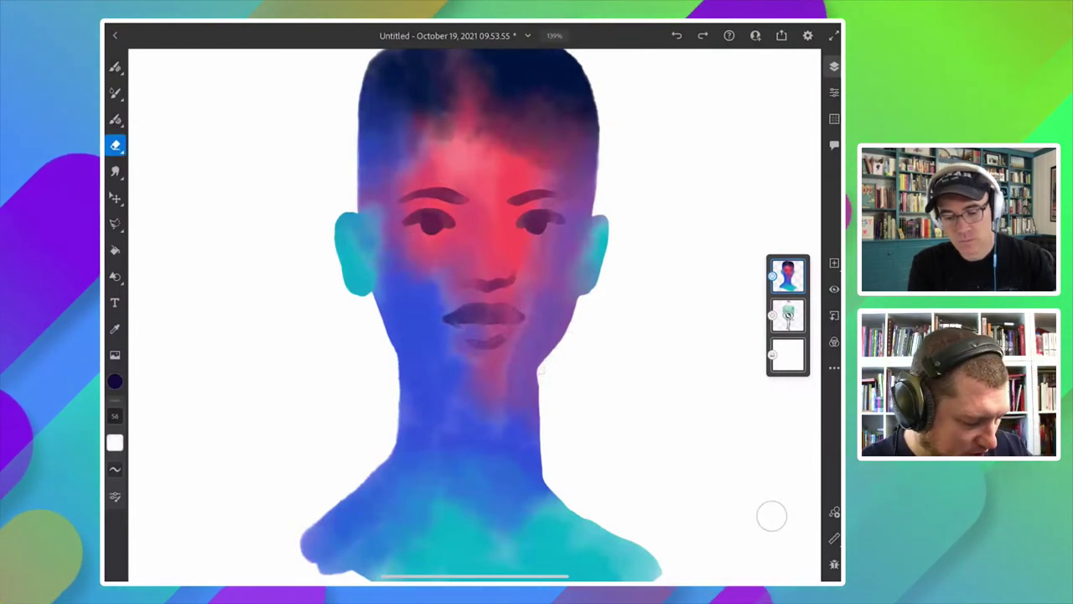
drag(540, 395, 543, 485)
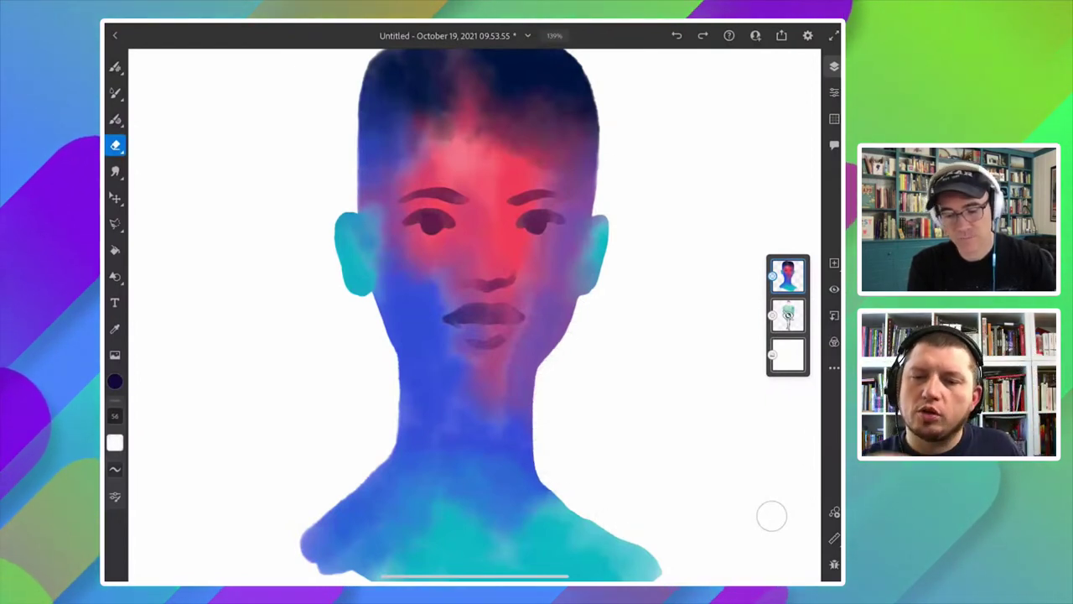
scroll(478, 315, down, 2)
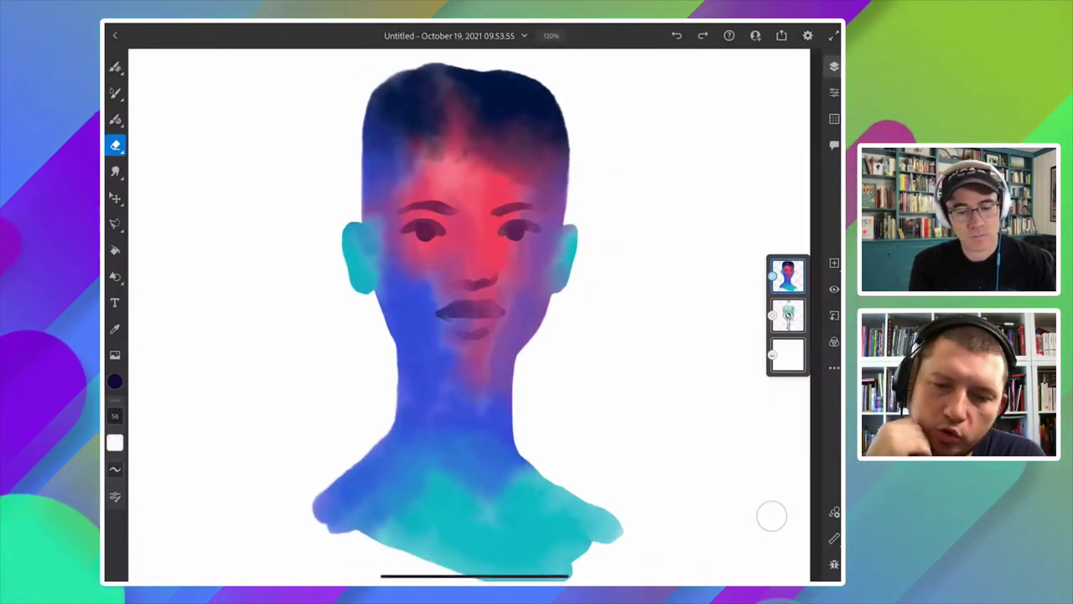
Darken the shadows along both the right and left sides of the jaw.
key(n)
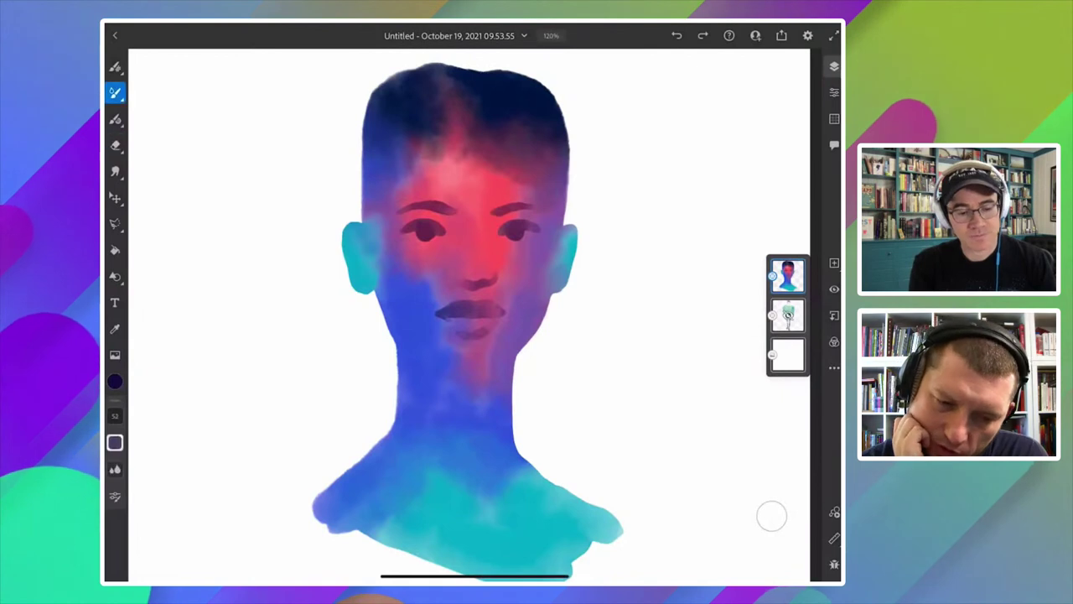
drag(491, 369, 512, 359)
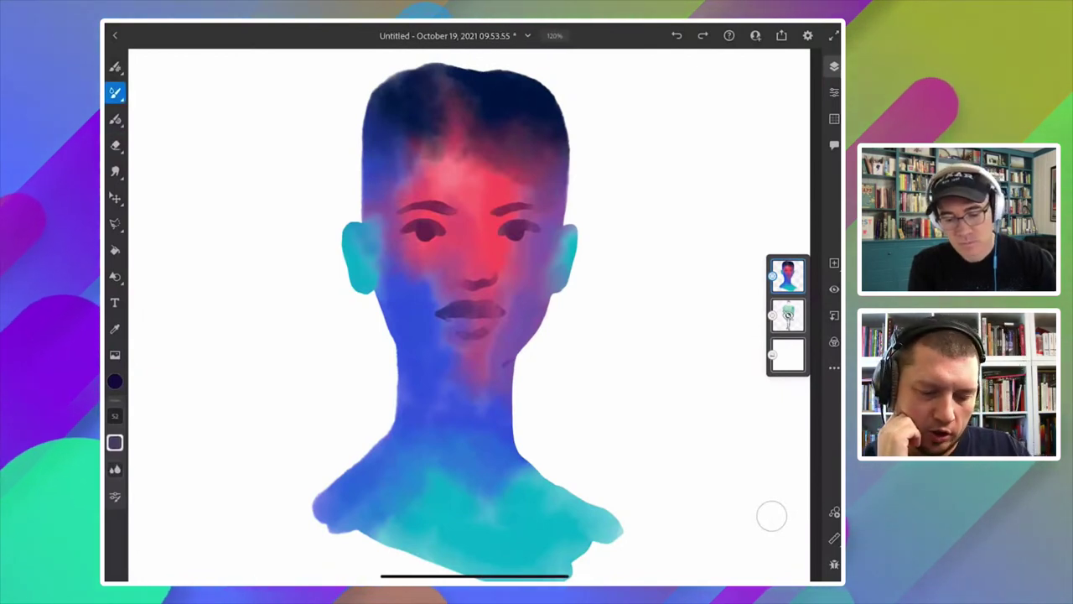
mouse_move(434, 376)
mouse_down()
mouse_move(465, 387)
mouse_move(503, 370)
mouse_up()
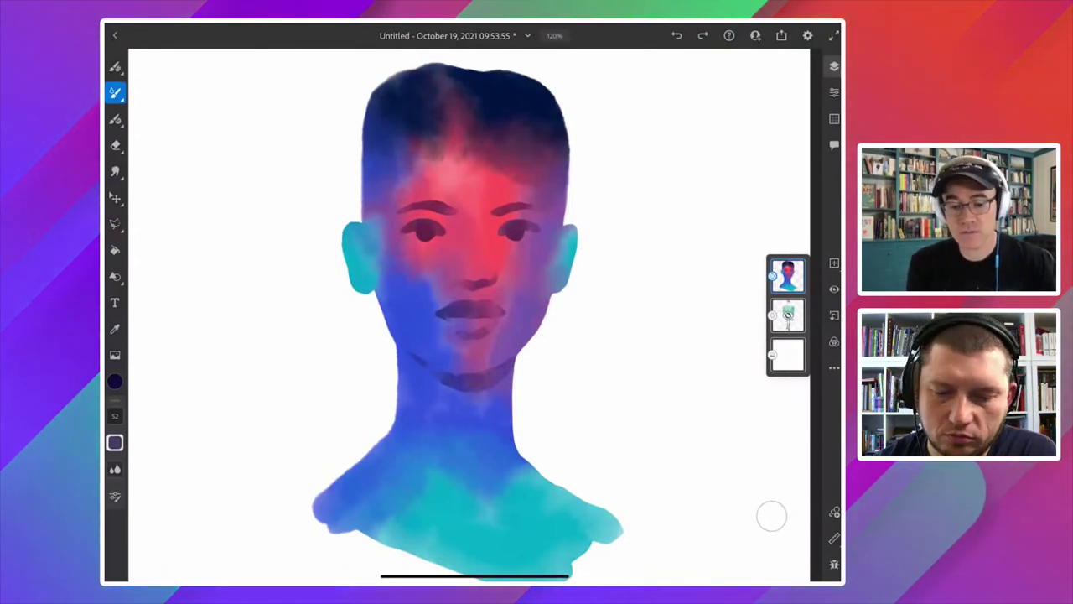
scroll(469, 318, up, 2)
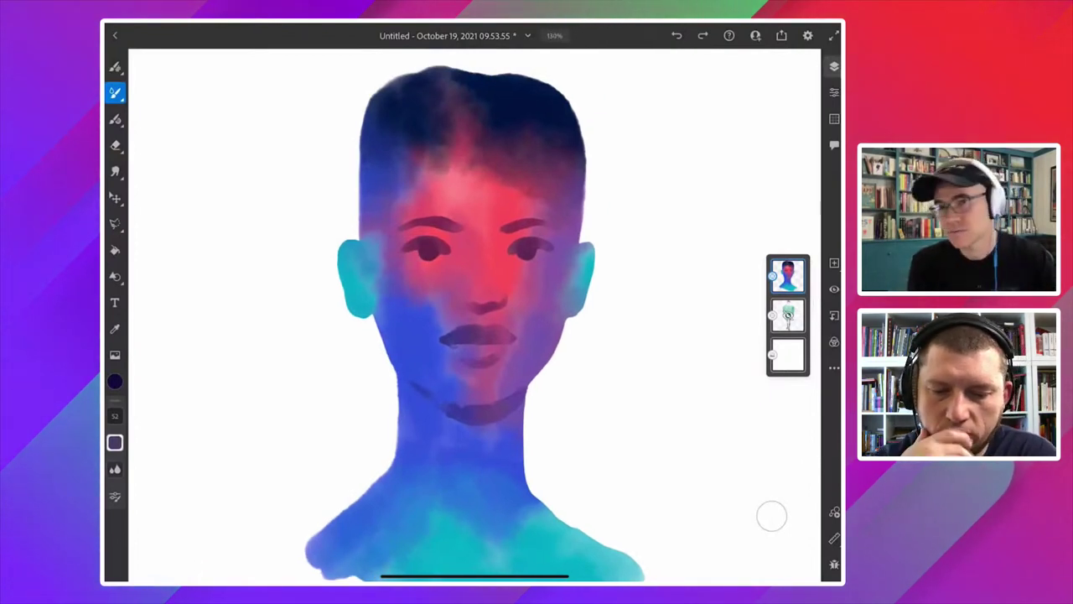
scroll(486, 319, up, 3)
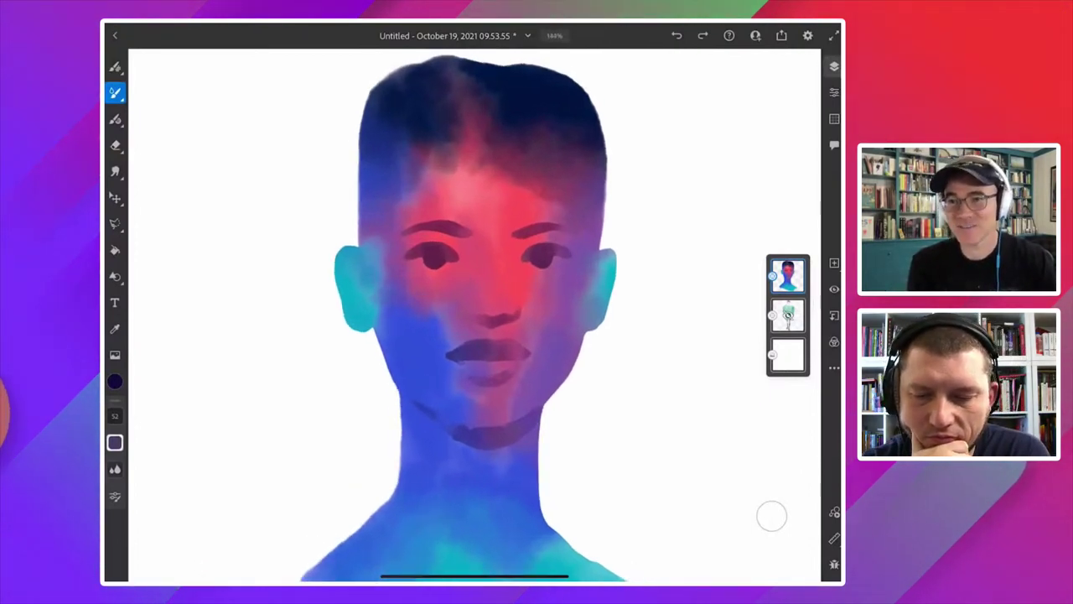
scroll(478, 319, down, 1)
scroll(477, 318, down, 1)
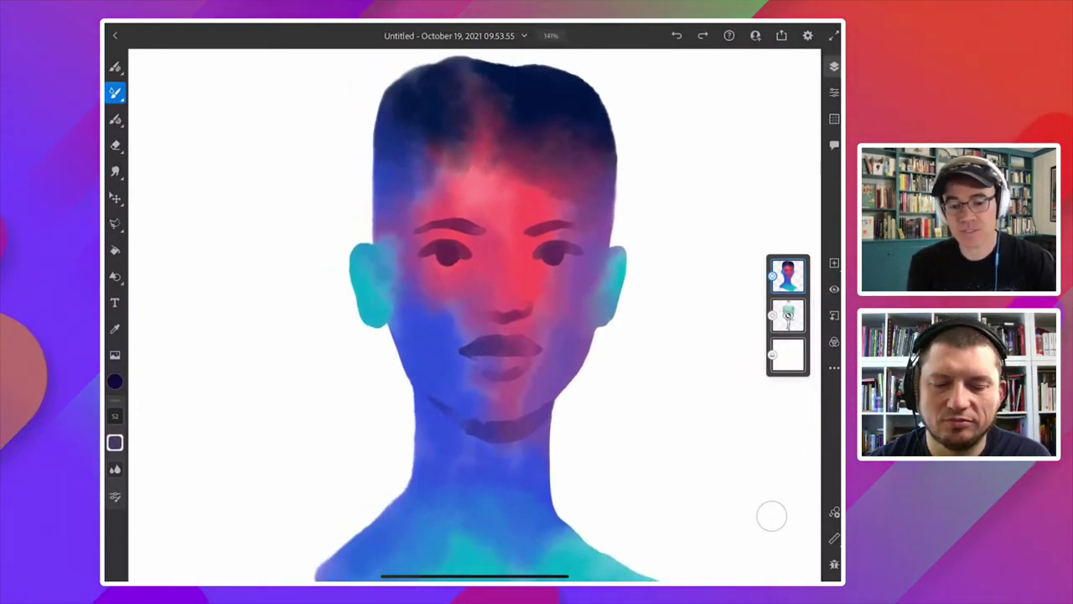
scroll(497, 315, up, 2)
Paint a small dark detail inside the left ear.
drag(358, 267, 381, 278)
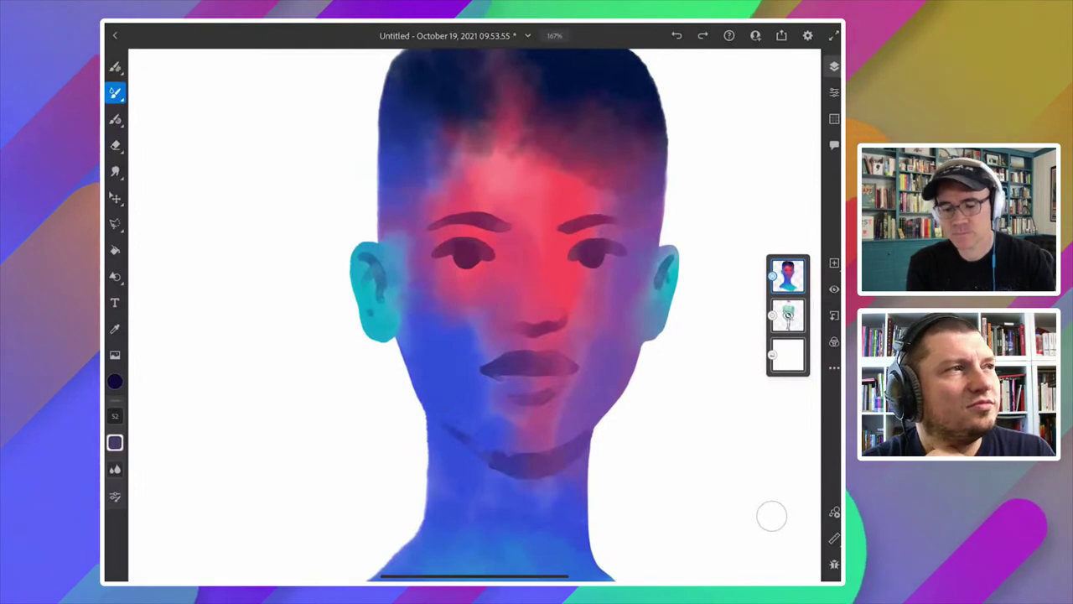
scroll(503, 315, down, 5)
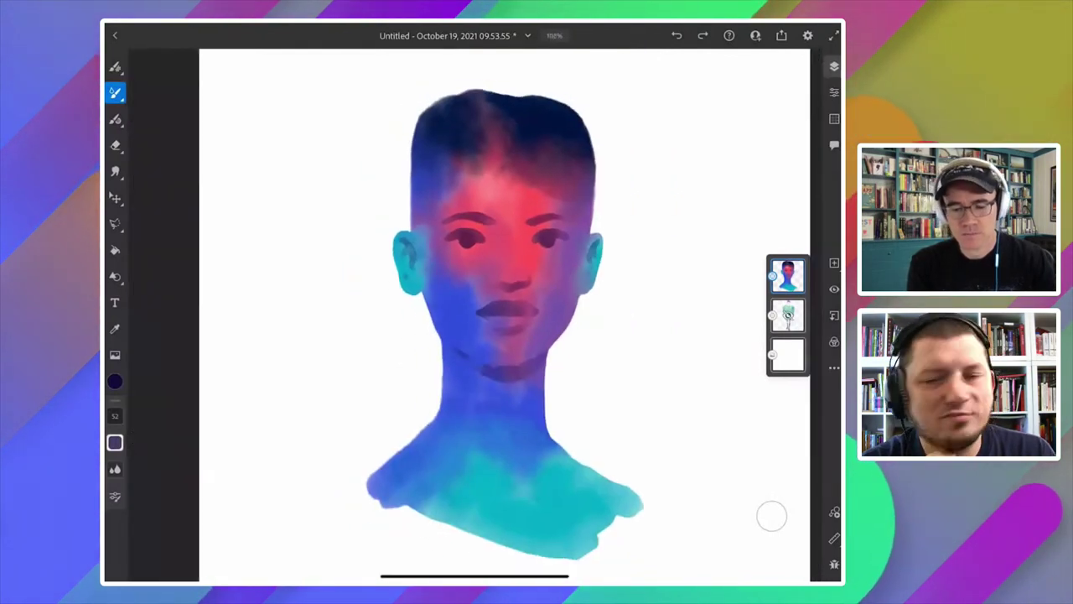
scroll(503, 319, down, 1)
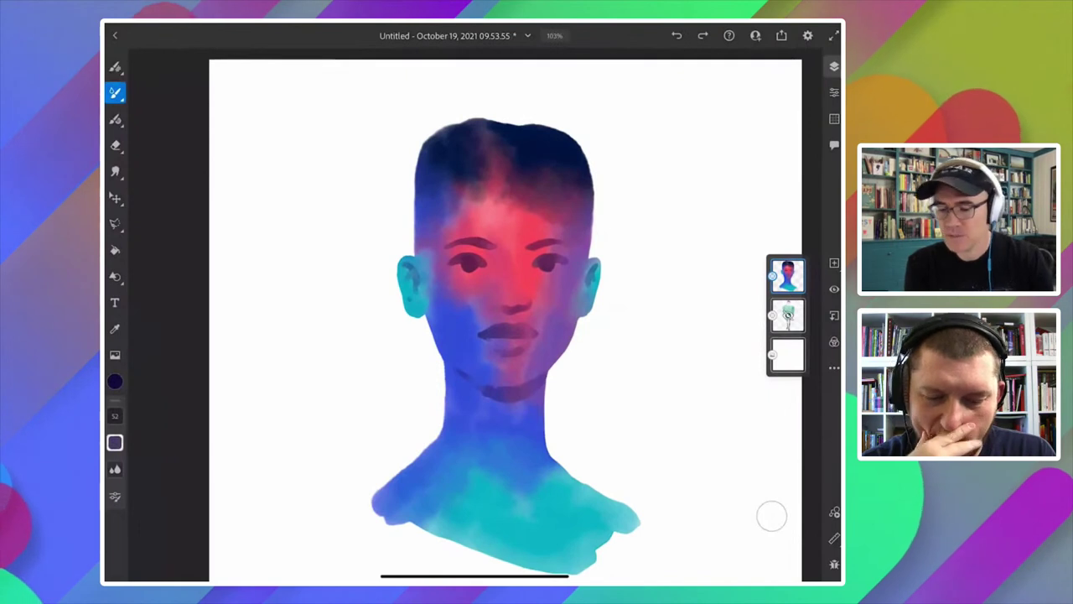
Add a new empty layer on top of the portrait.
click(834, 262)
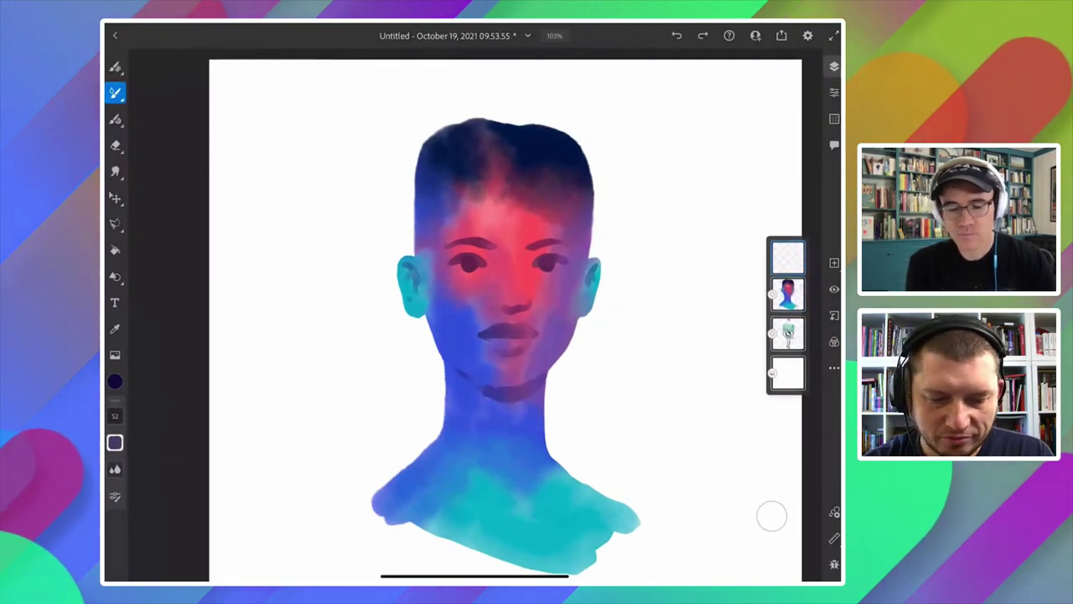
scroll(503, 319, down, 1)
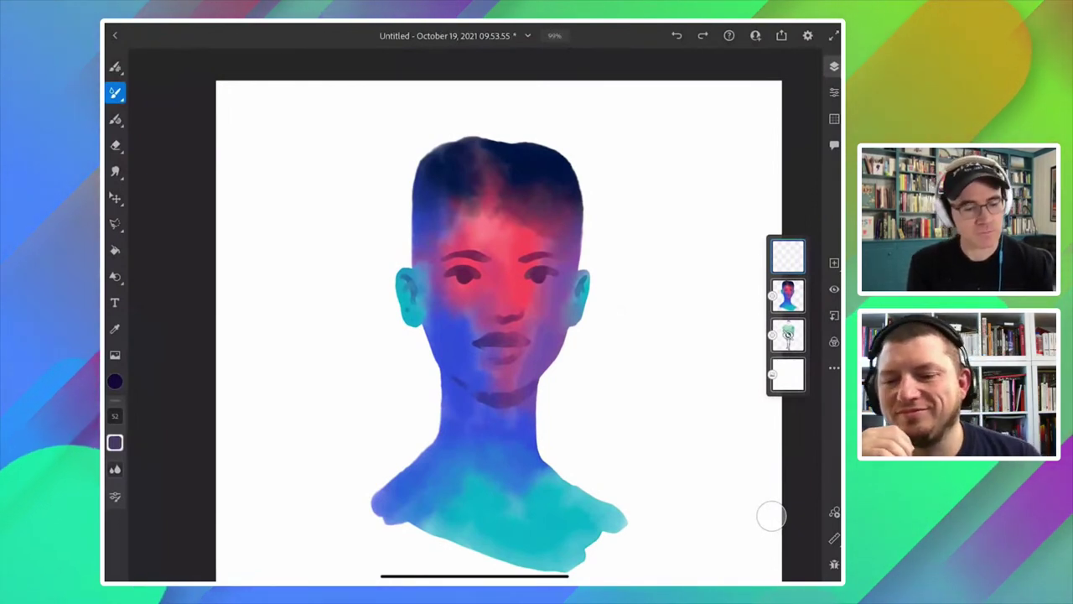
scroll(499, 327, down, 1)
scroll(498, 327, down, 1)
scroll(498, 327, down, 1)
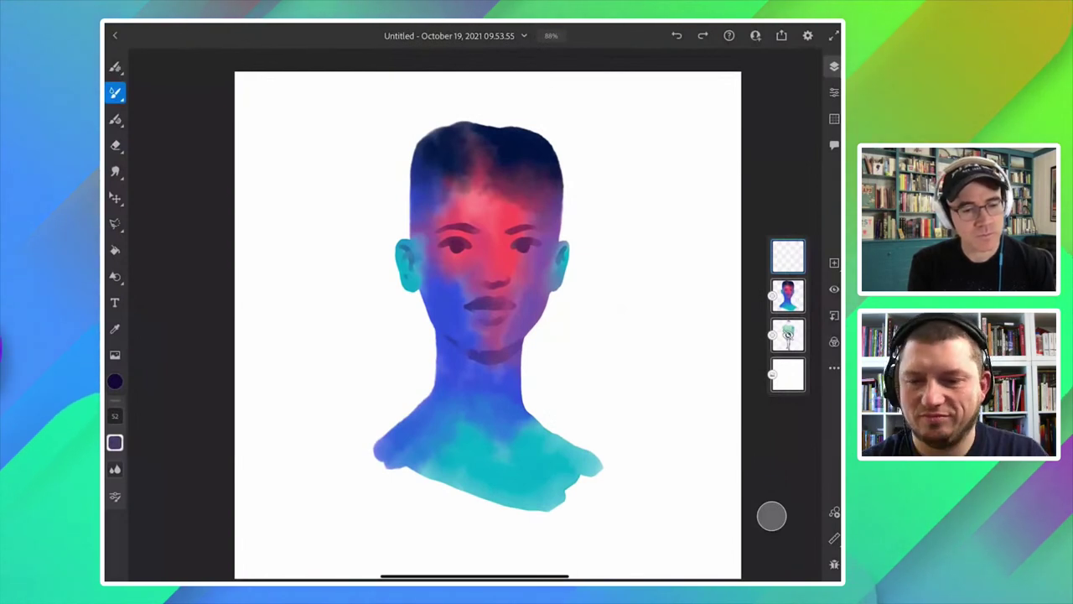
Choose the Pencil brush from the Sketching pixel brush category.
click(115, 66)
click(114, 66)
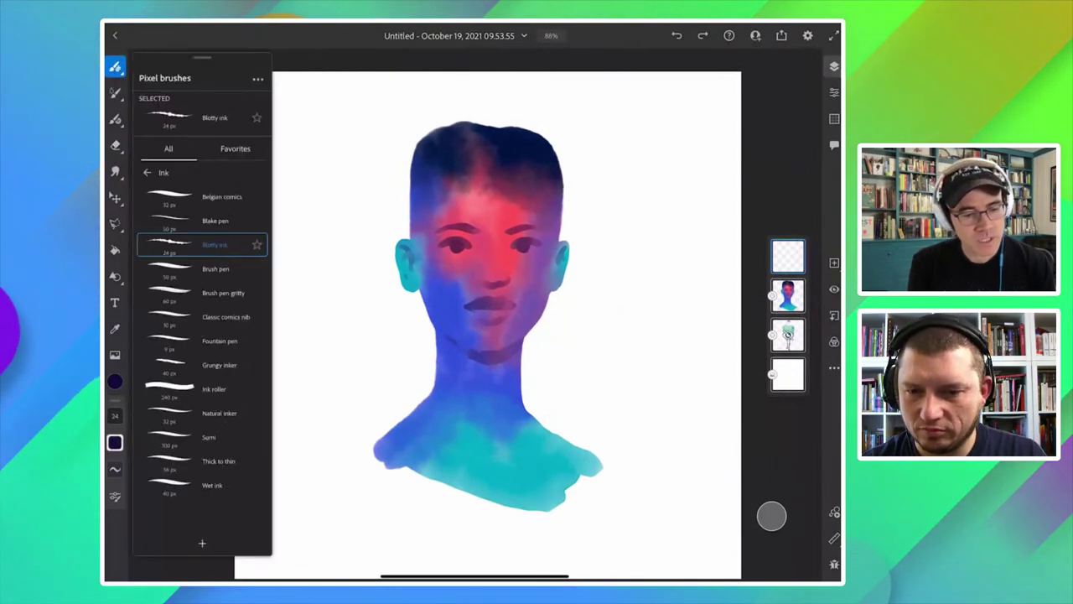
click(147, 172)
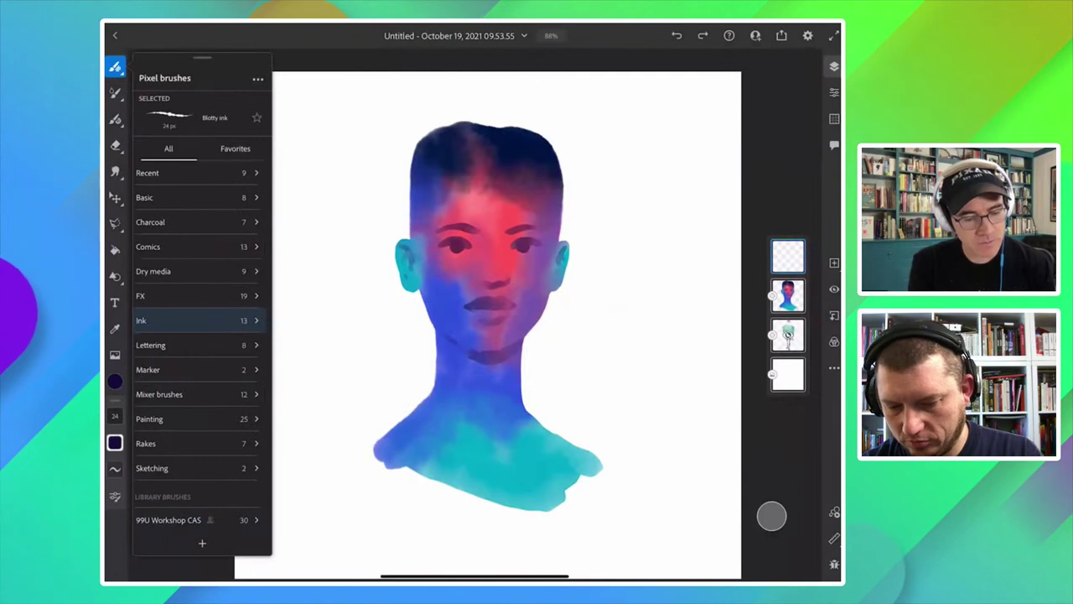
click(158, 467)
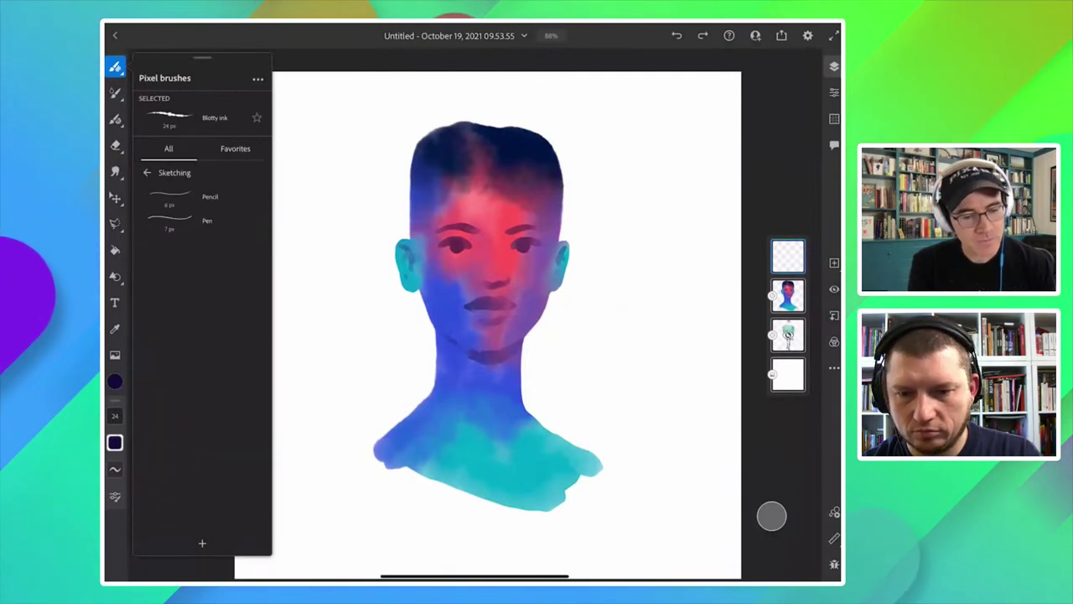
click(201, 196)
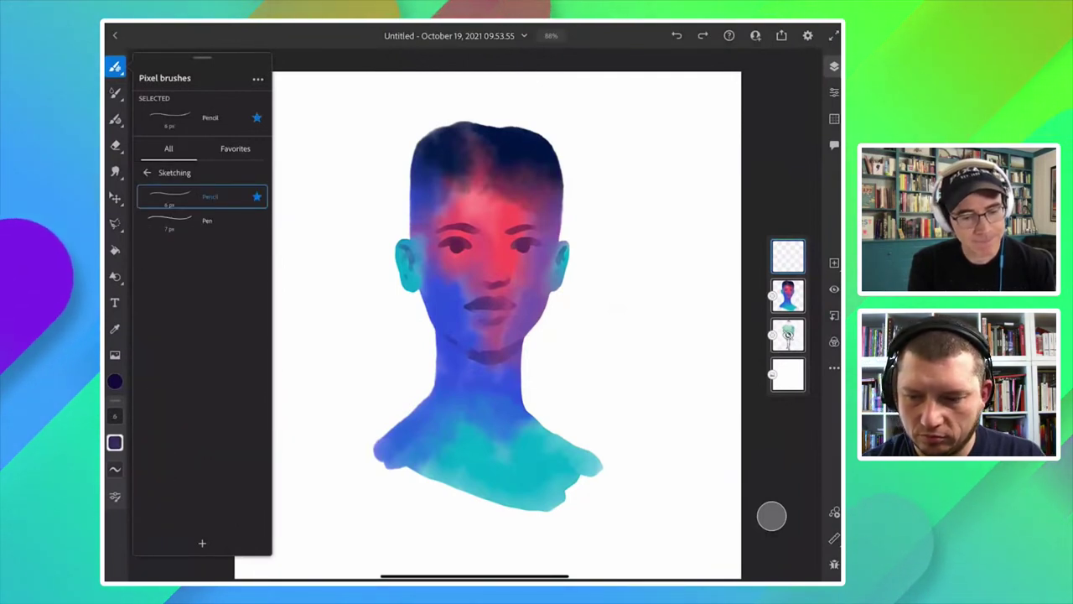
Set the drawing colour to red from Recents.
click(115, 382)
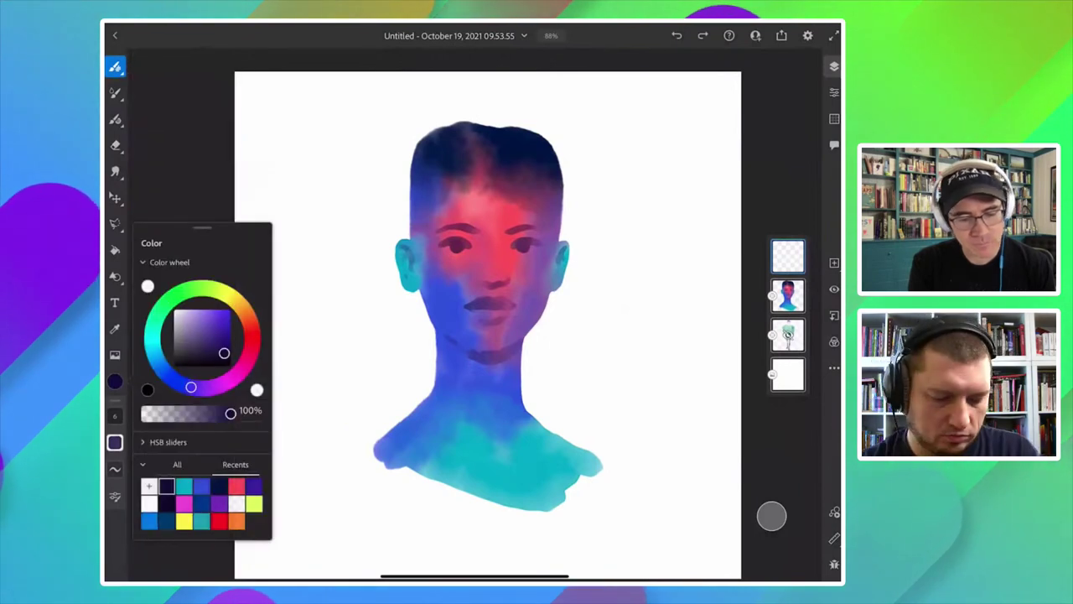
click(235, 485)
click(115, 382)
scroll(487, 310, down, 1)
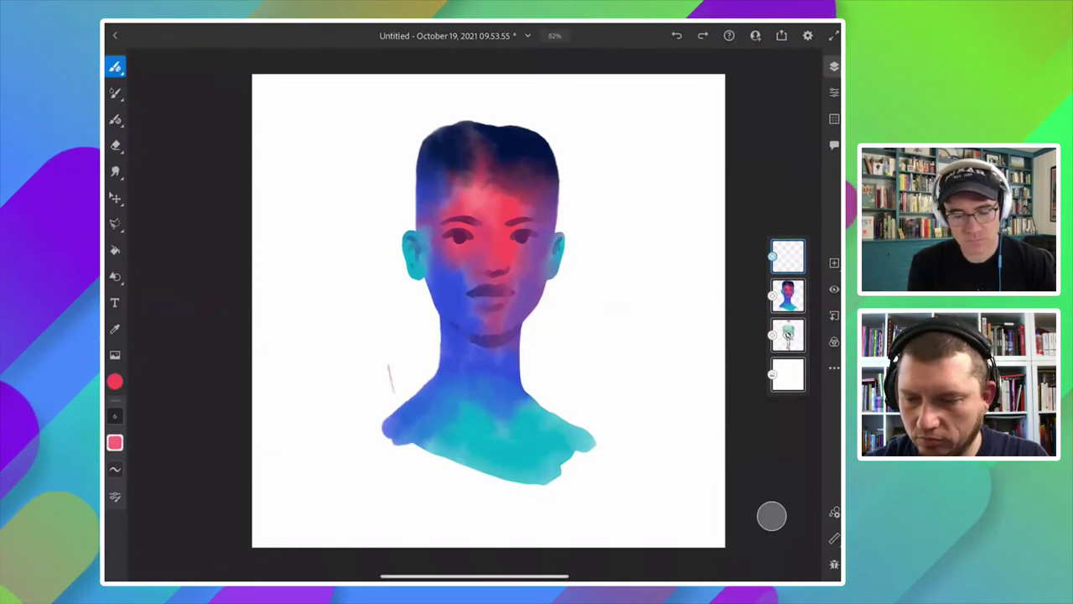
Sketch the first red collar loops around the left and right shoulders.
drag(389, 390, 416, 374)
drag(441, 453, 441, 484)
mouse_move(383, 387)
mouse_down()
mouse_move(416, 369)
mouse_move(443, 482)
mouse_up()
mouse_move(366, 387)
mouse_down()
mouse_move(403, 335)
mouse_move(461, 506)
mouse_up()
drag(521, 381, 534, 367)
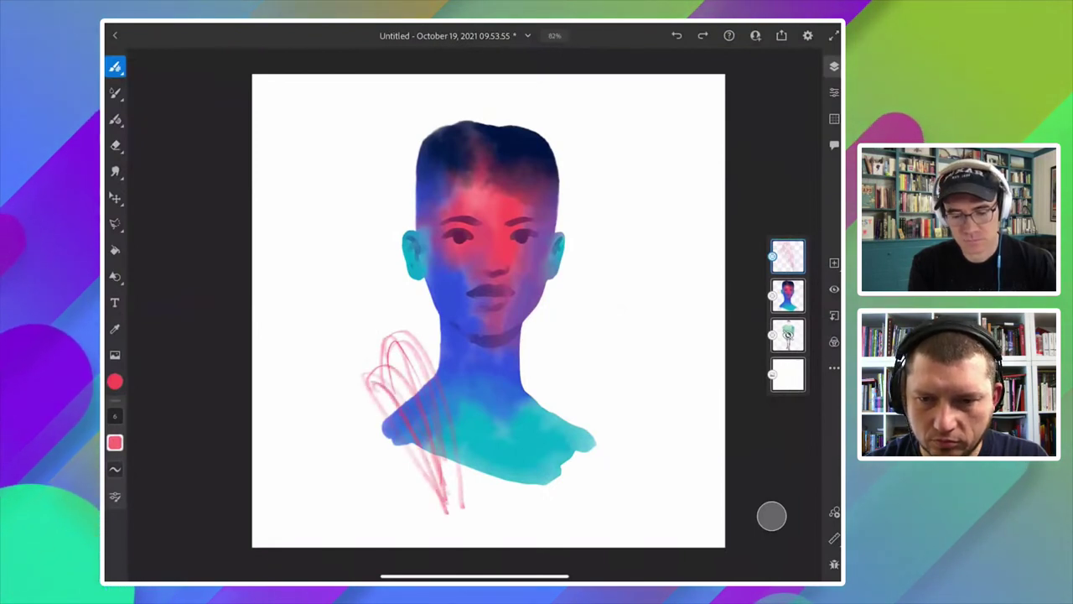
mouse_move(499, 506)
mouse_down()
mouse_move(547, 356)
mouse_move(529, 484)
mouse_up()
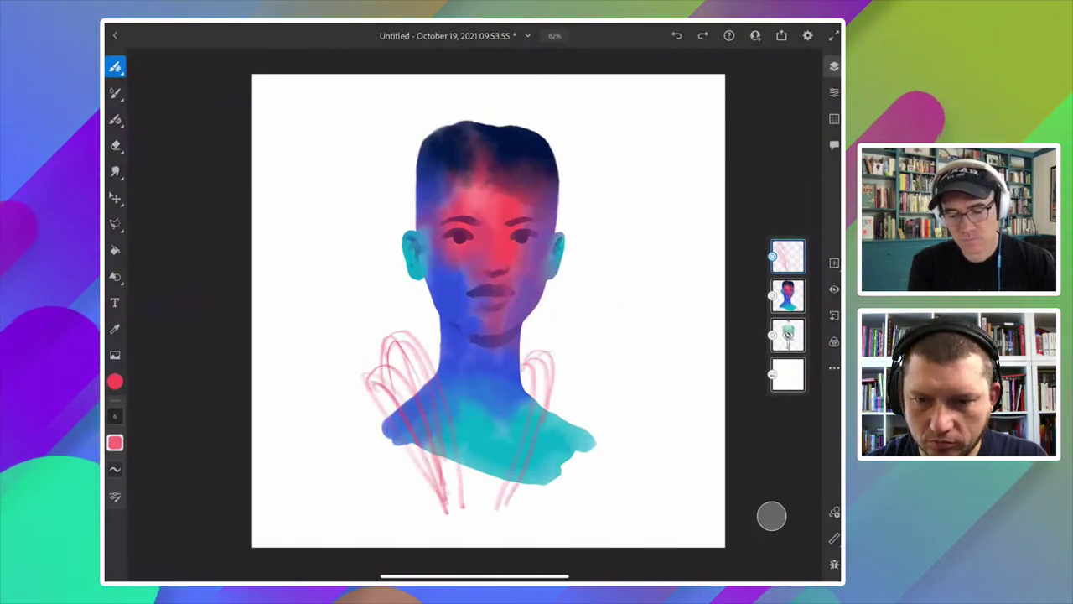
drag(564, 421, 545, 362)
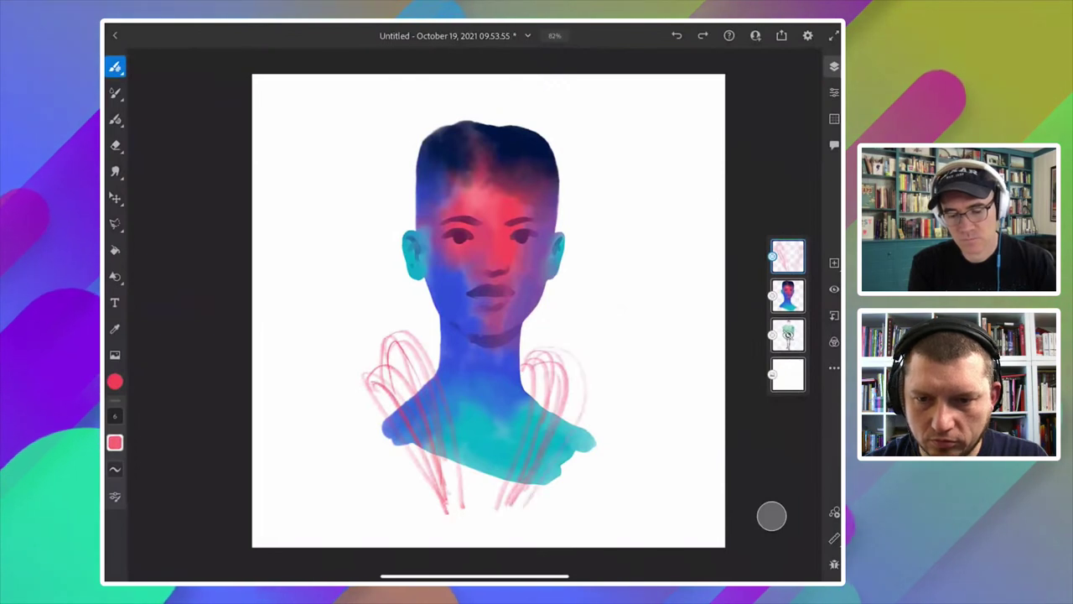
drag(584, 423, 563, 356)
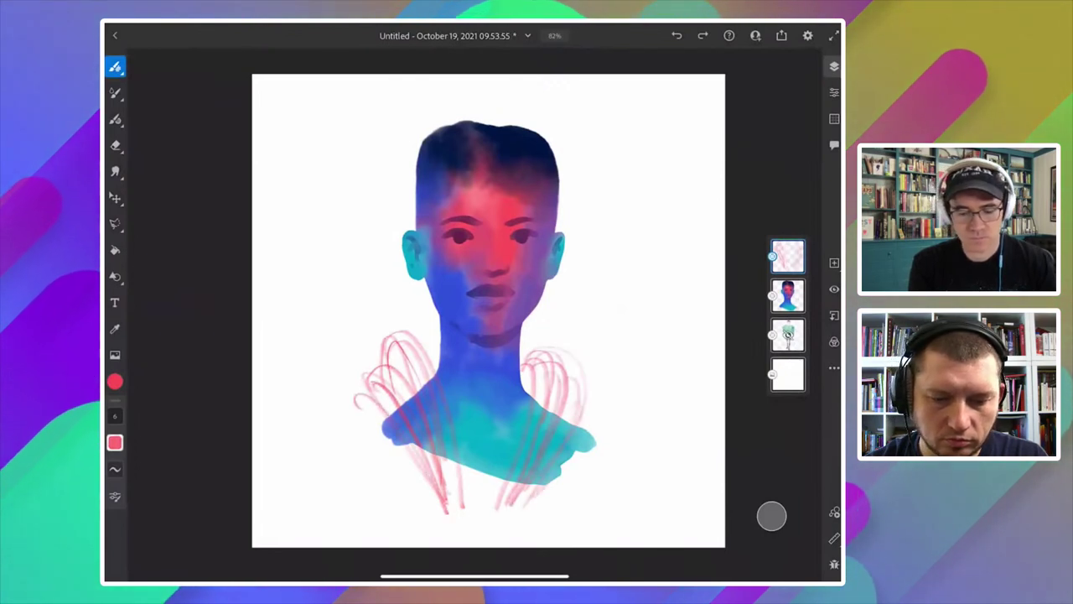
Widen the collar with outer loops on both sides and soft pink shading on the left.
drag(355, 407, 400, 337)
drag(384, 440, 328, 352)
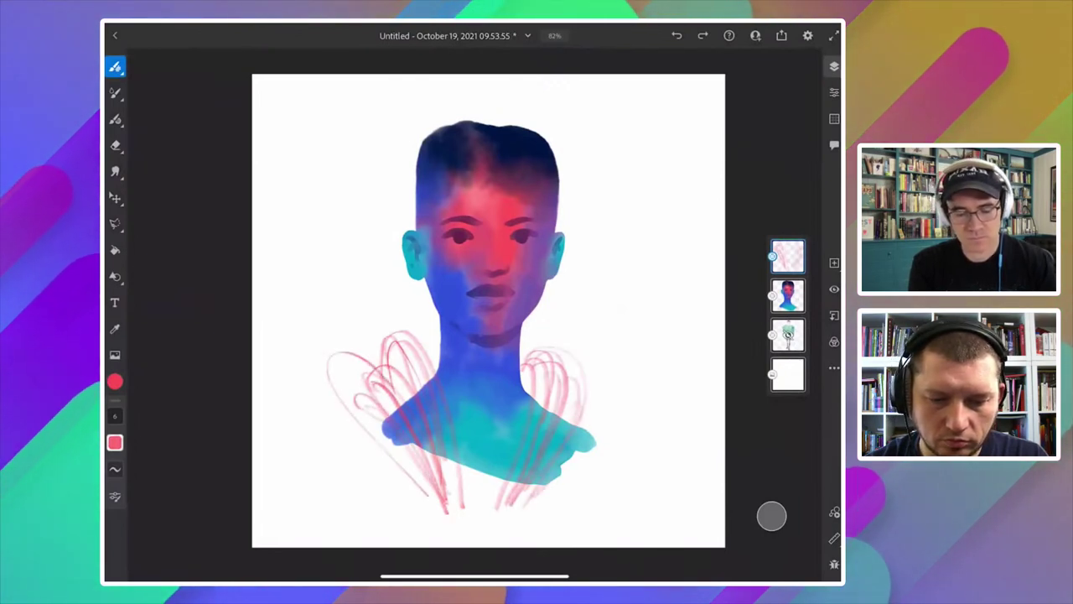
drag(421, 482, 341, 364)
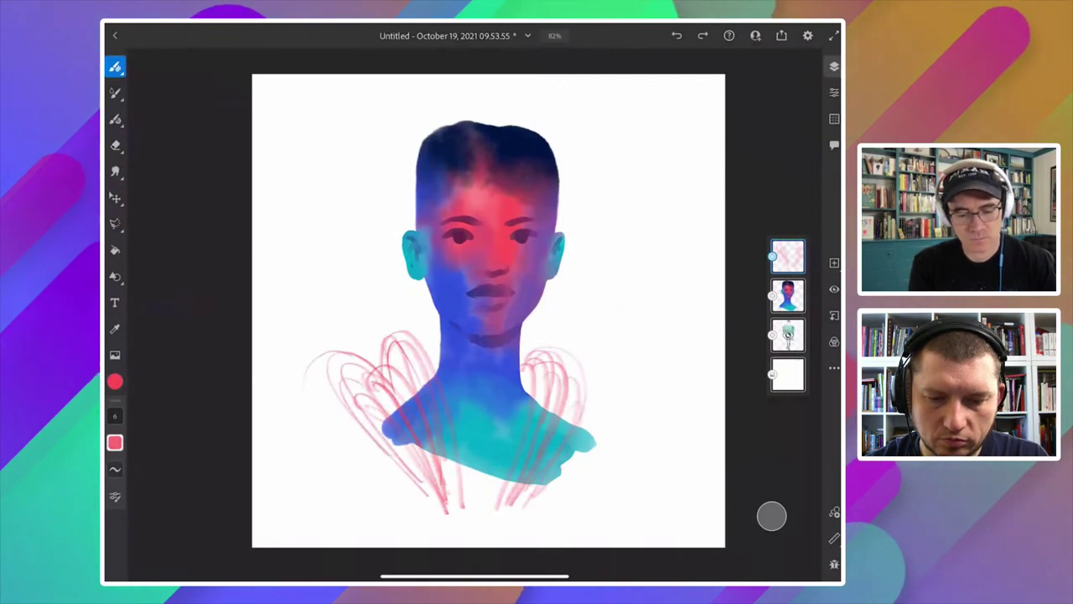
drag(350, 424, 318, 375)
mouse_move(424, 503)
mouse_down()
mouse_move(295, 391)
mouse_move(340, 411)
mouse_up()
drag(552, 505, 616, 419)
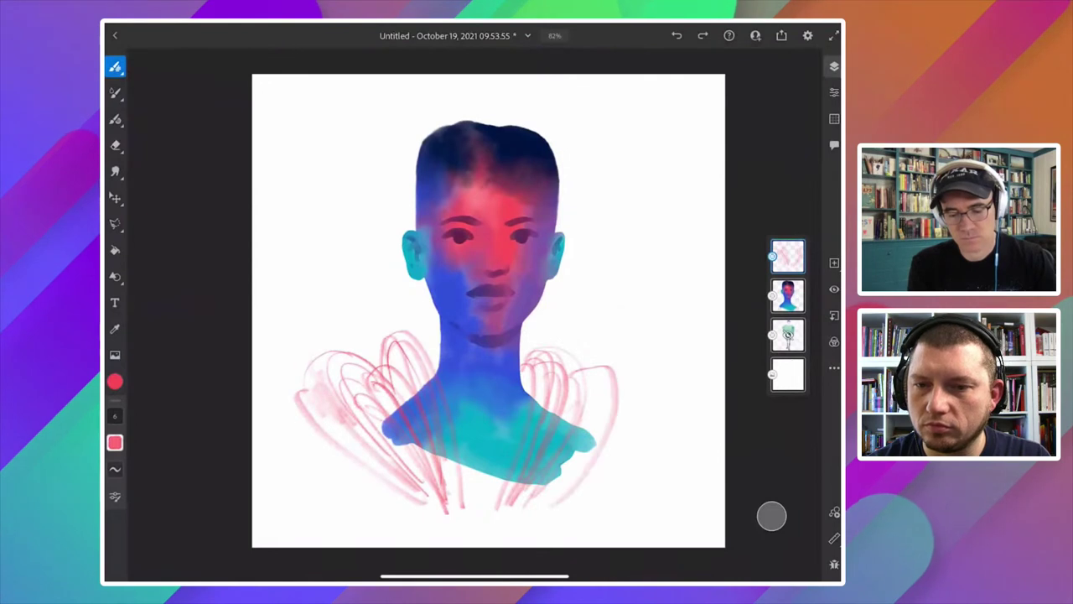
drag(556, 495, 591, 388)
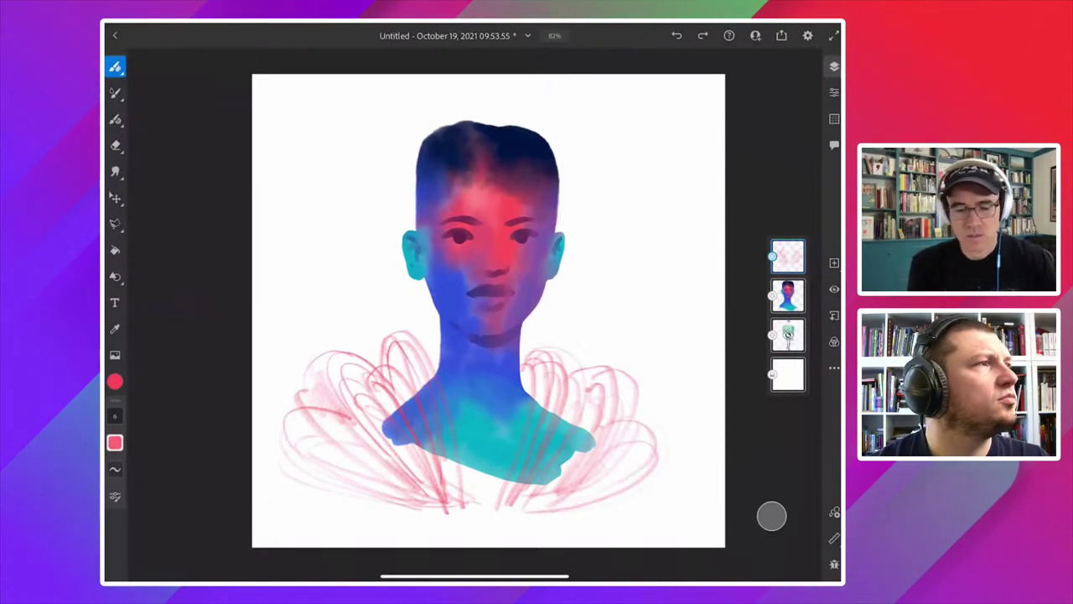
Add a new empty layer between the portrait and the red collar sketch.
scroll(488, 310, up, 2)
scroll(489, 310, down, 2)
scroll(489, 310, up, 3)
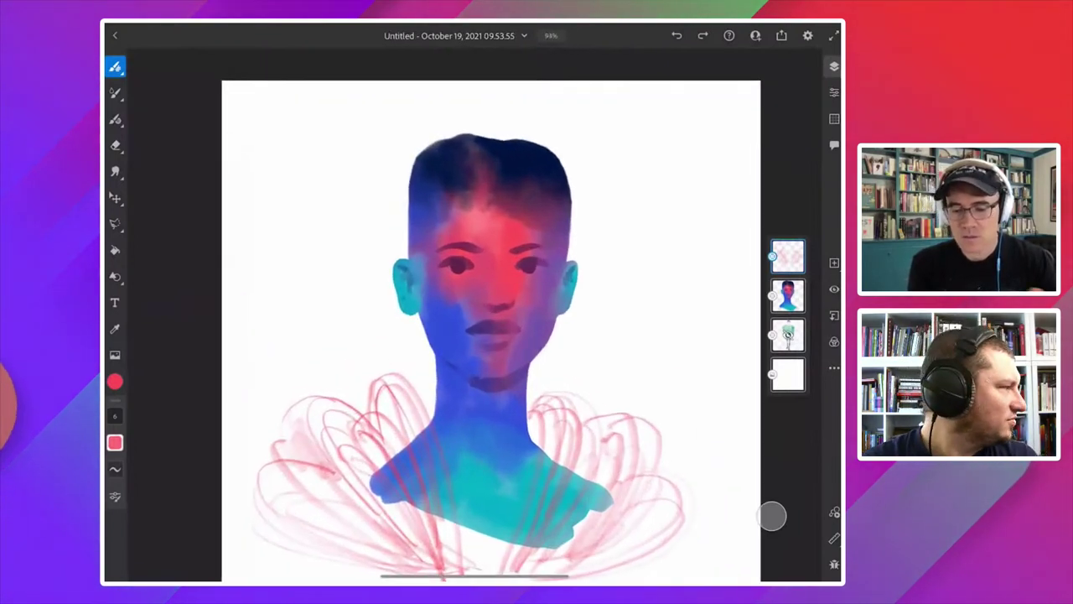
scroll(490, 327, down, 2)
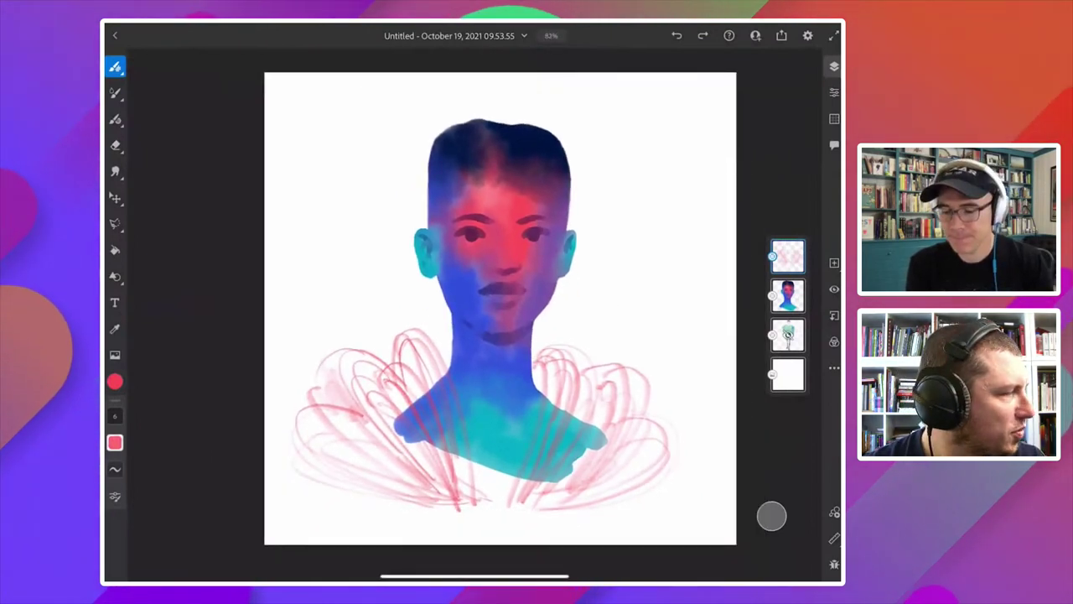
click(835, 263)
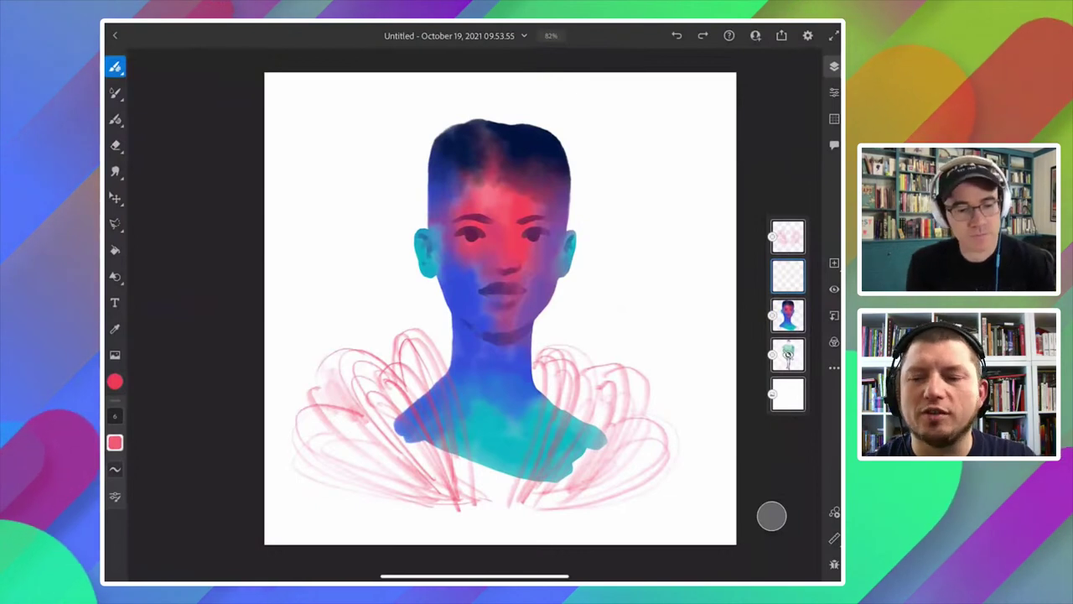
click(115, 66)
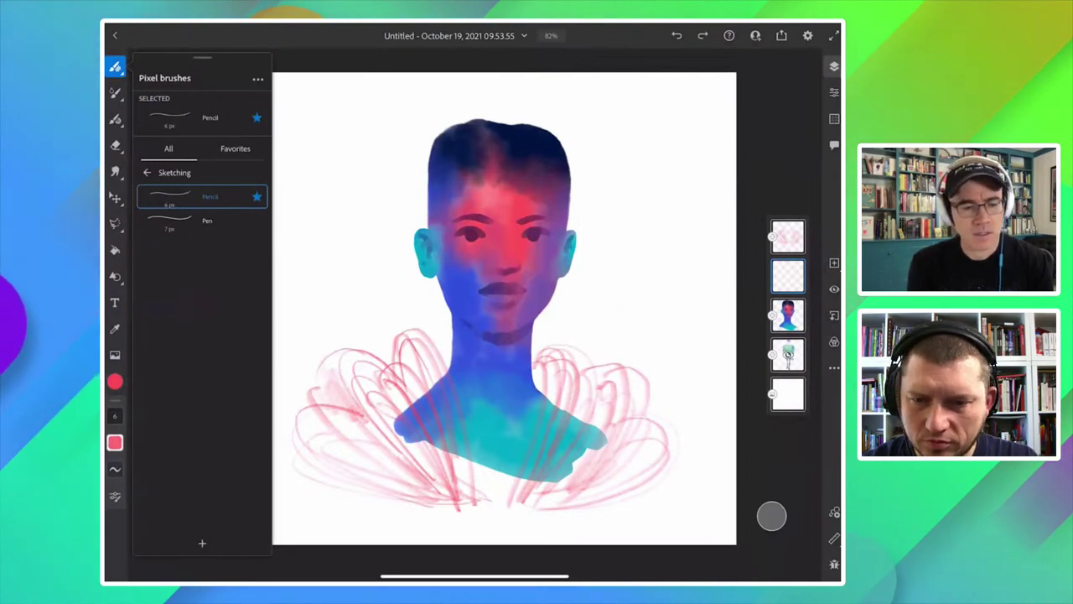
Switch to a thin pixel brush and paint pink test strokes beside the head.
click(115, 92)
click(115, 92)
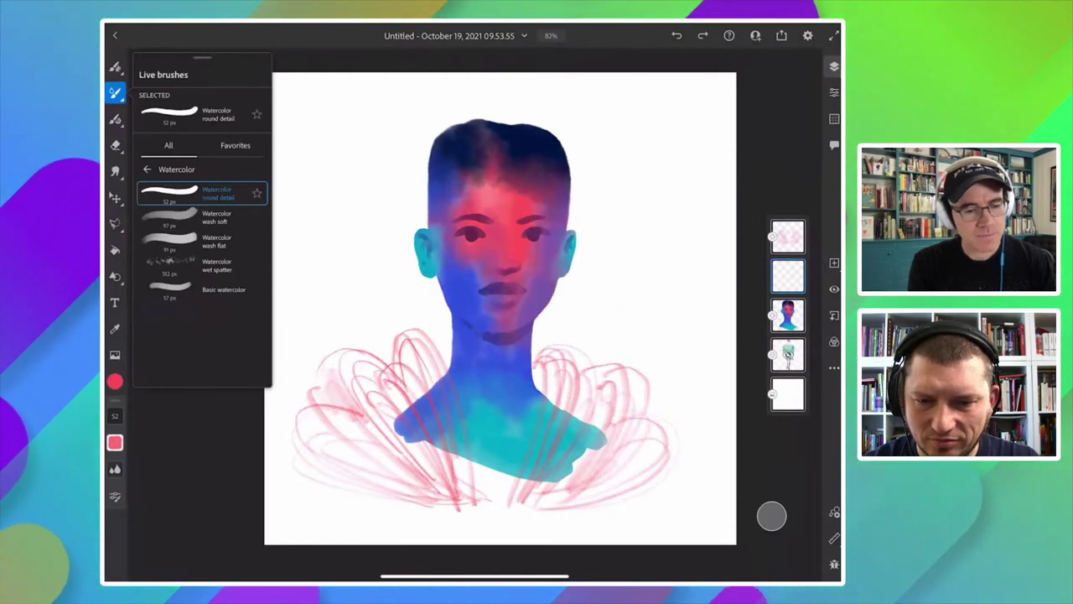
click(114, 67)
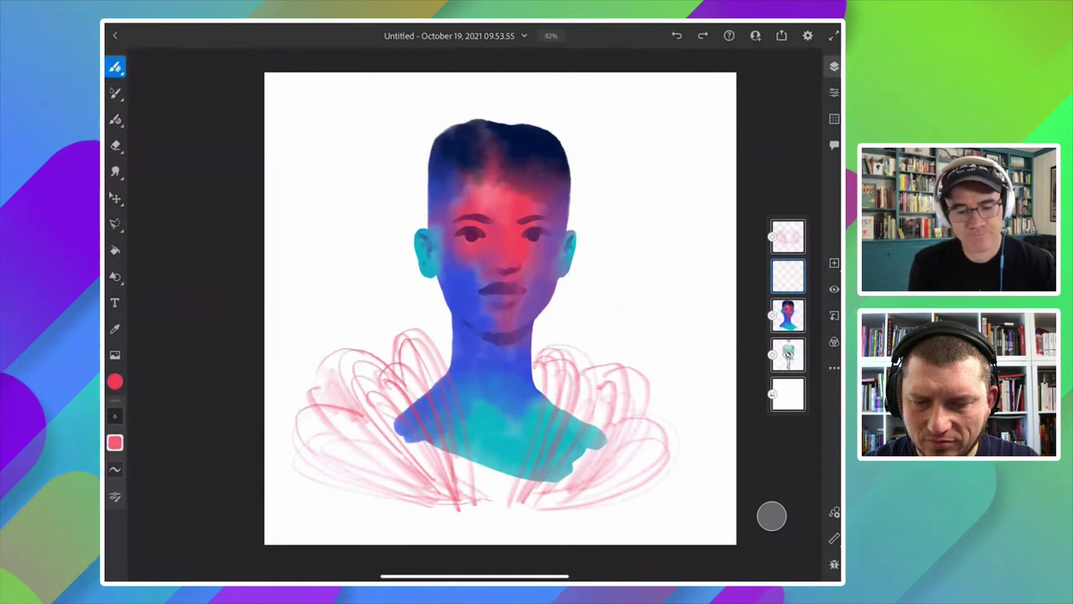
mouse_move(345, 212)
mouse_down()
mouse_move(347, 262)
mouse_move(372, 247)
mouse_move(334, 267)
mouse_up()
Change the colour to light blue and paint it over the pink patch.
click(115, 443)
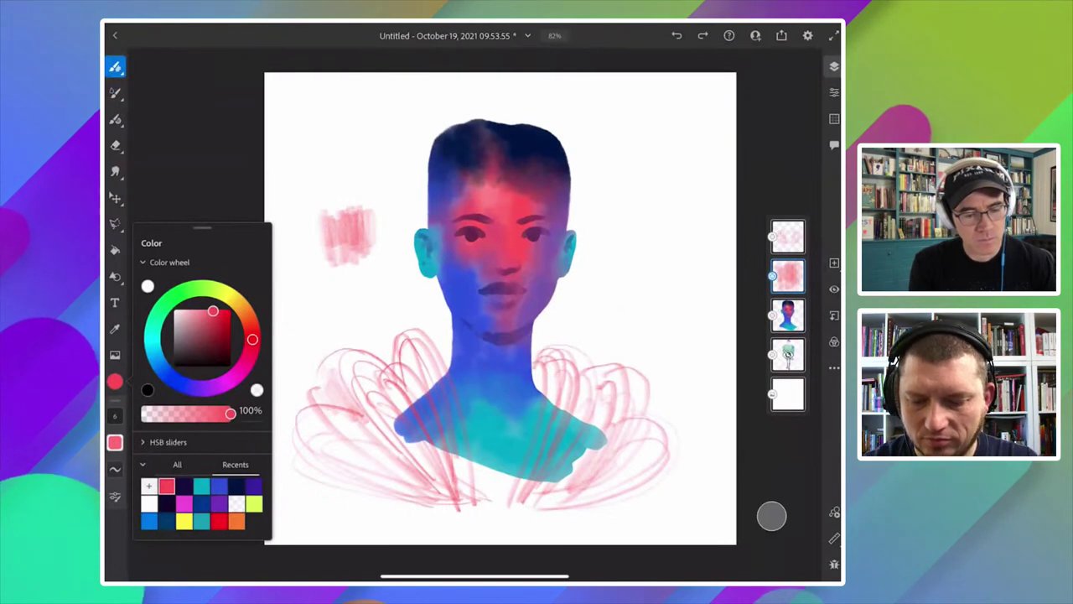
click(164, 371)
drag(198, 314, 190, 310)
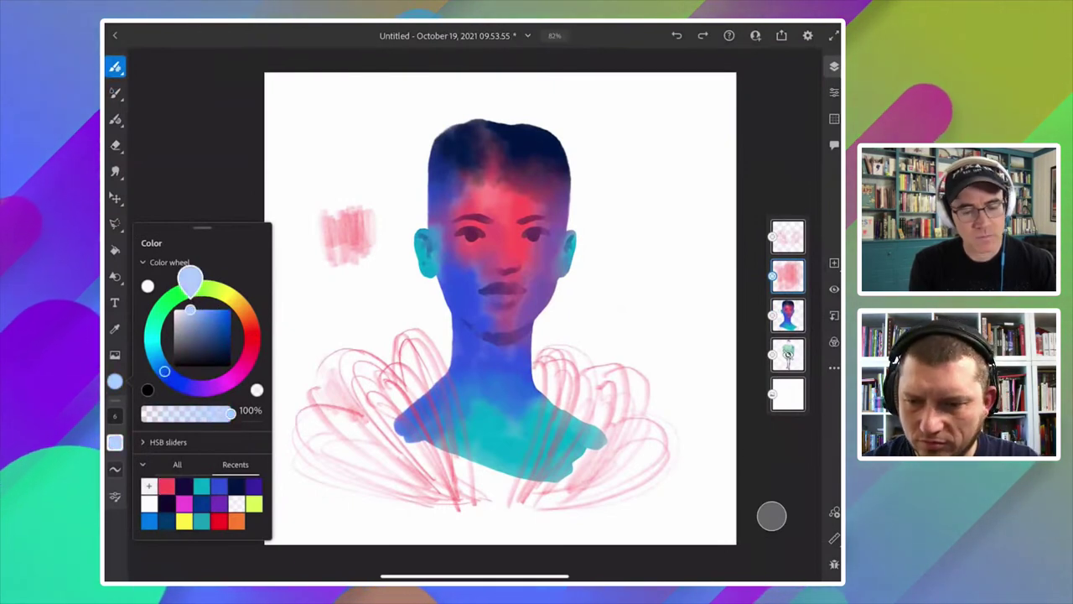
click(114, 442)
drag(332, 209, 364, 252)
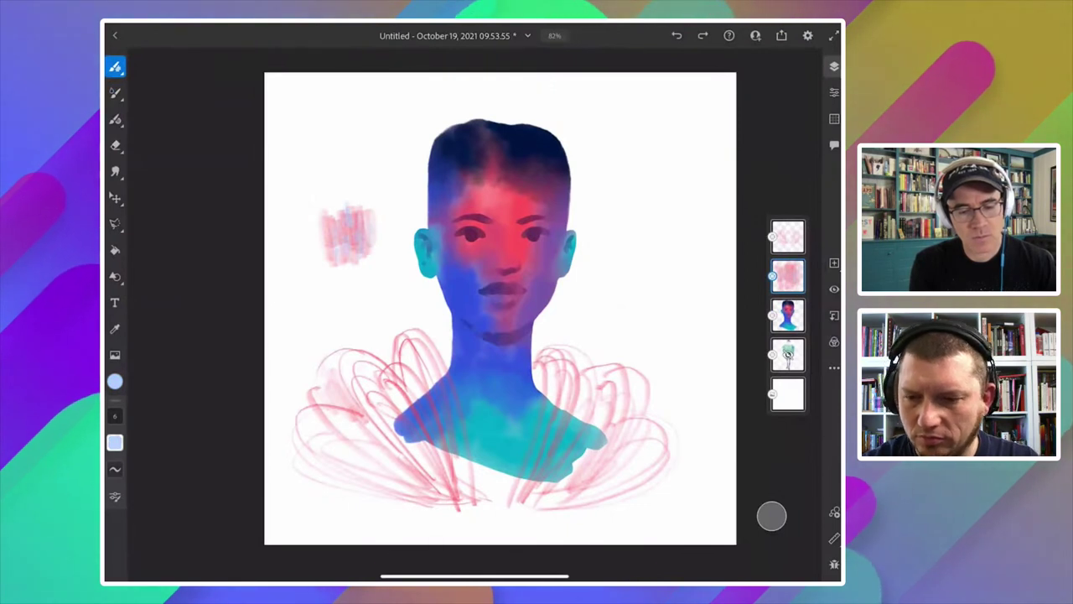
scroll(344, 231, up, 3)
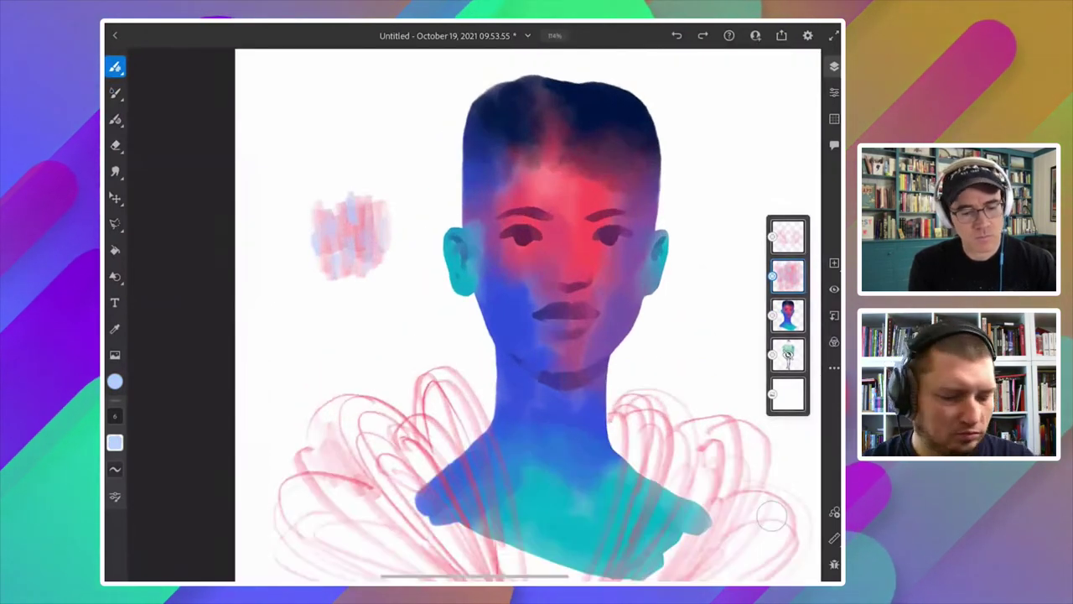
Add red and yellow dabs to the test patch using Recents colours.
scroll(327, 218, up, 2)
click(115, 381)
click(184, 486)
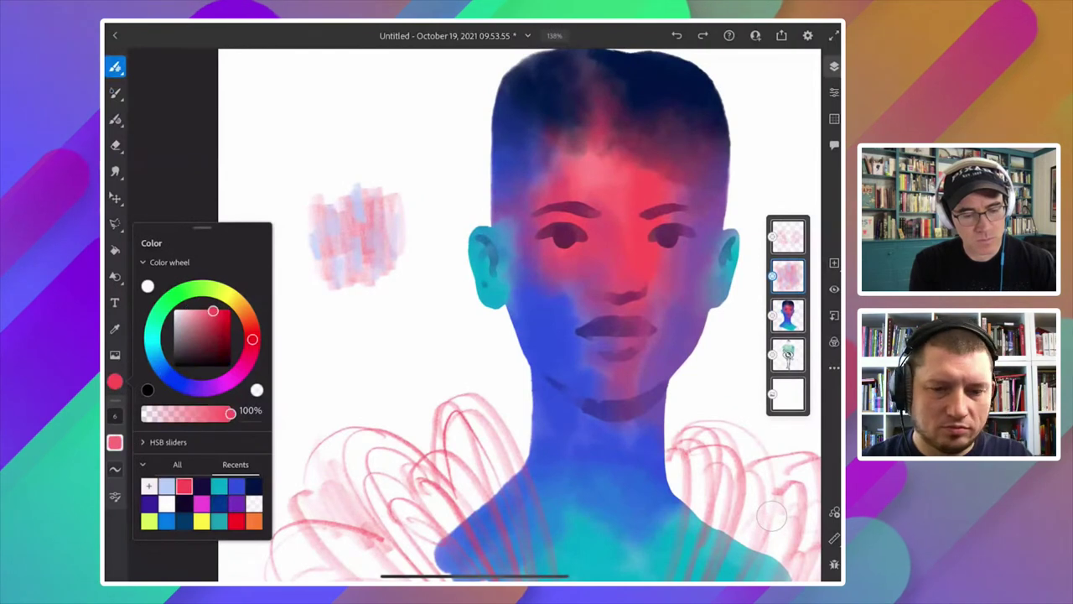
click(115, 382)
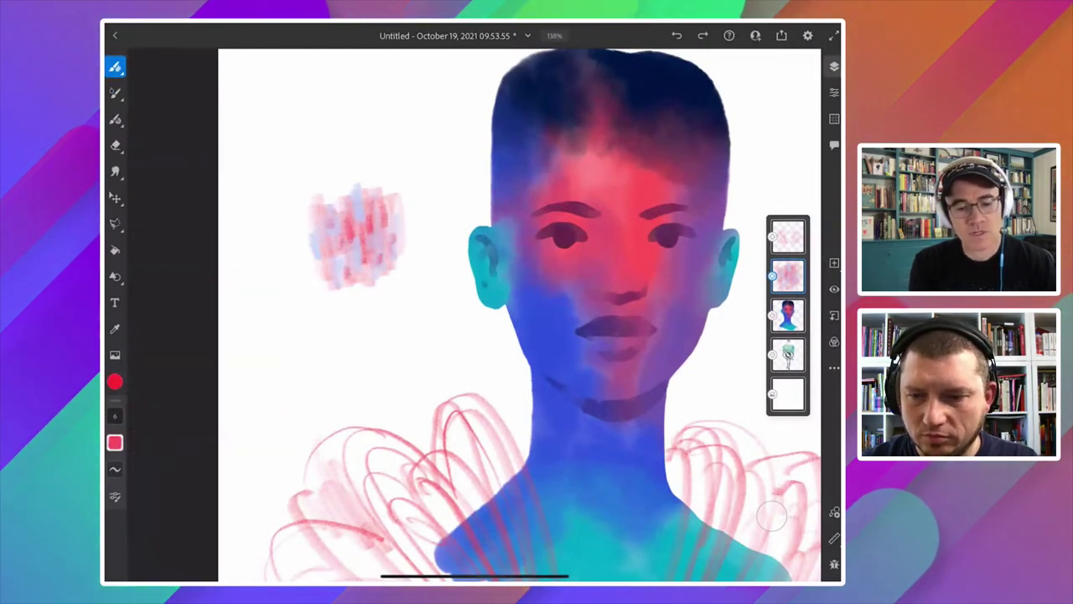
scroll(772, 513, down, 3)
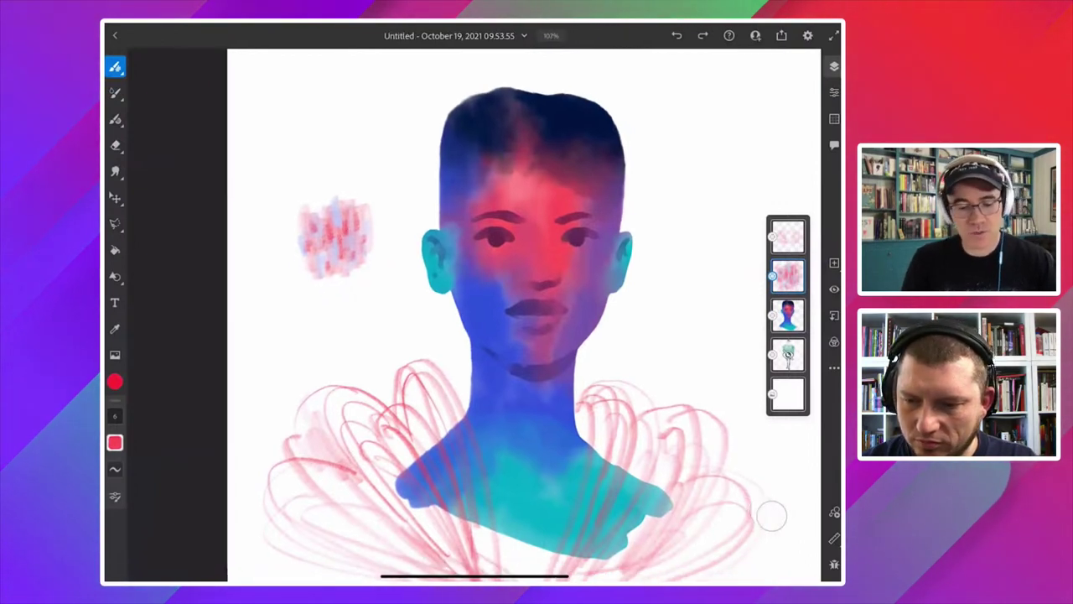
click(115, 382)
click(218, 512)
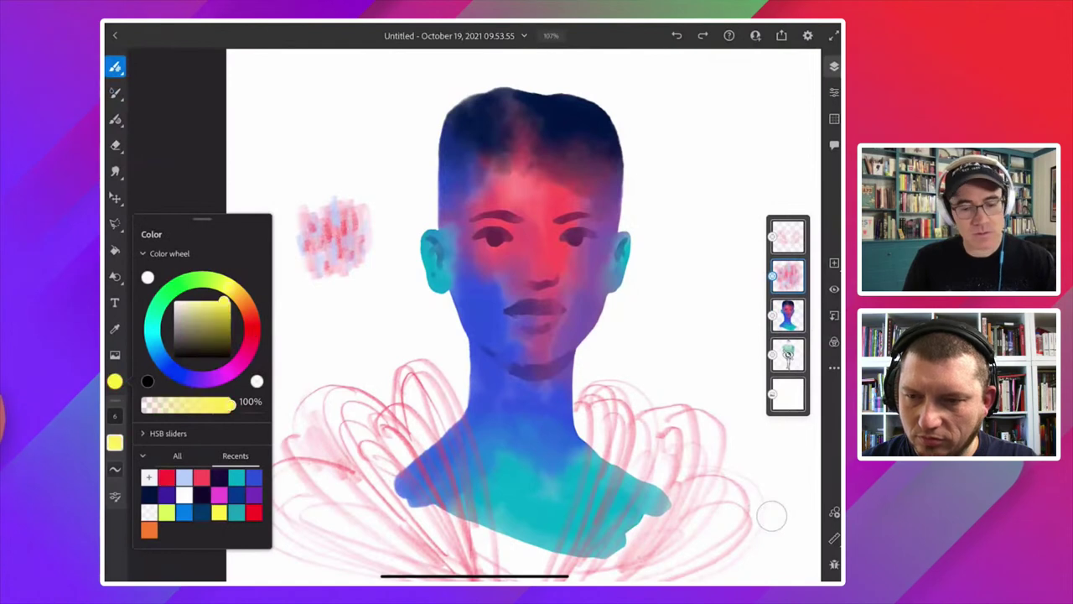
click(321, 209)
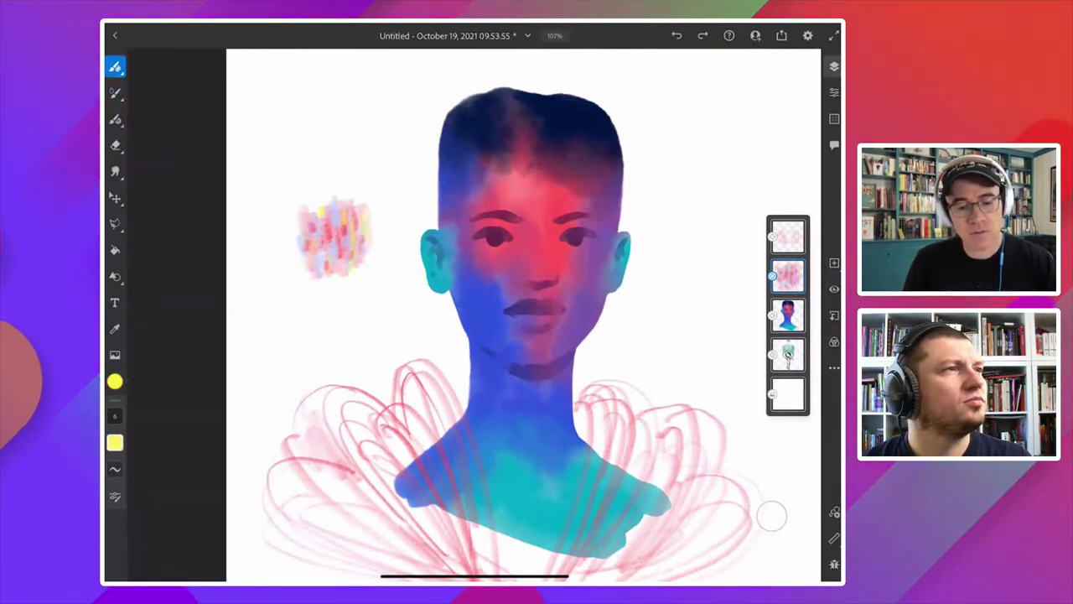
Sample a pale pink from the test patch as the new colour.
scroll(536, 319, up, 3)
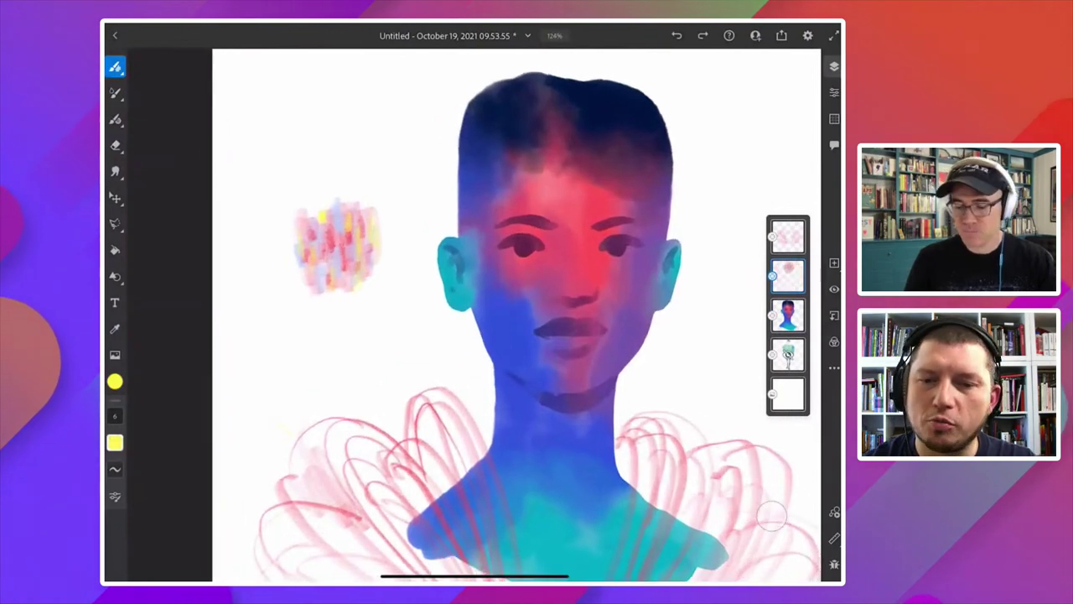
click(336, 222)
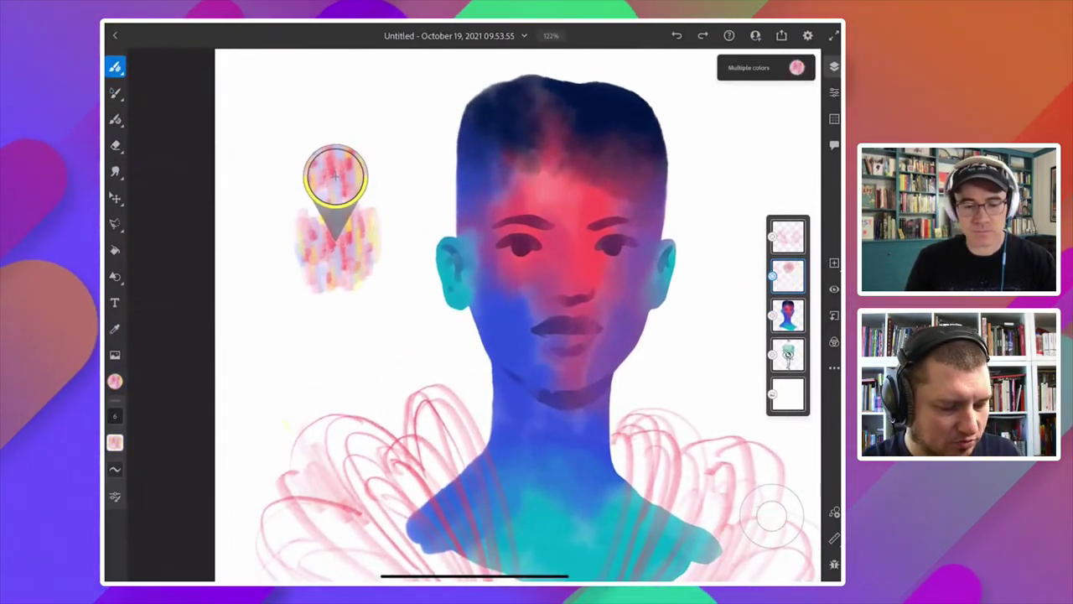
drag(336, 172, 333, 179)
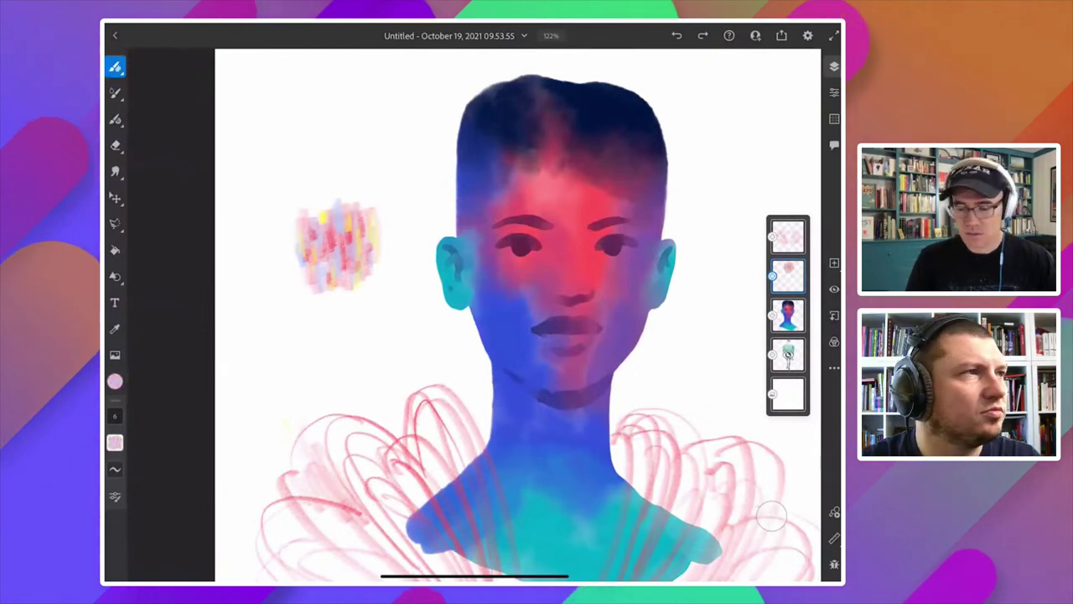
click(772, 515)
click(337, 237)
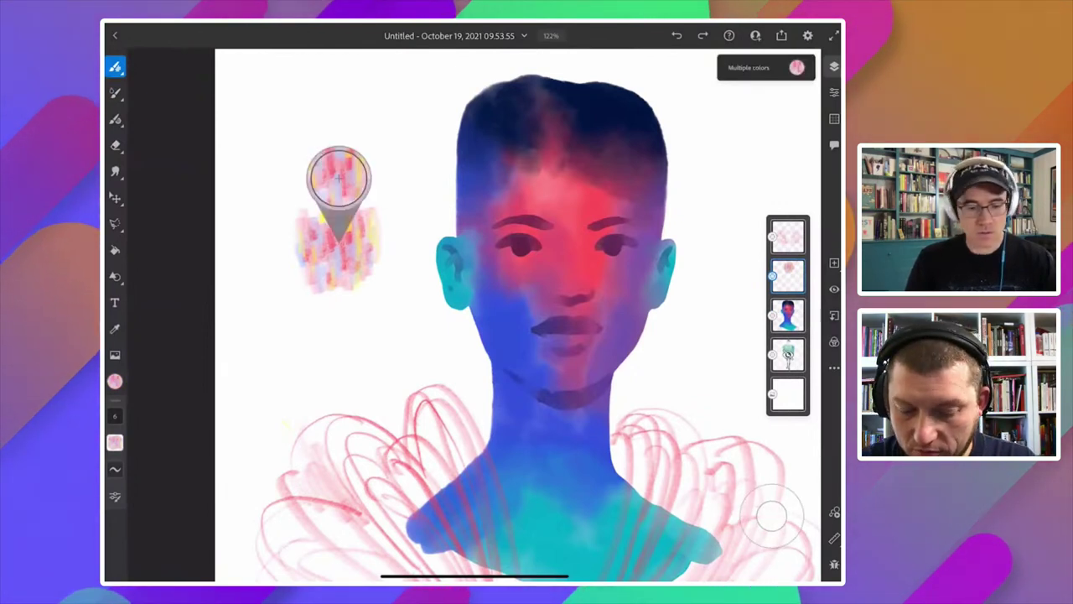
drag(338, 178, 338, 177)
scroll(516, 314, down, 3)
scroll(515, 315, down, 1)
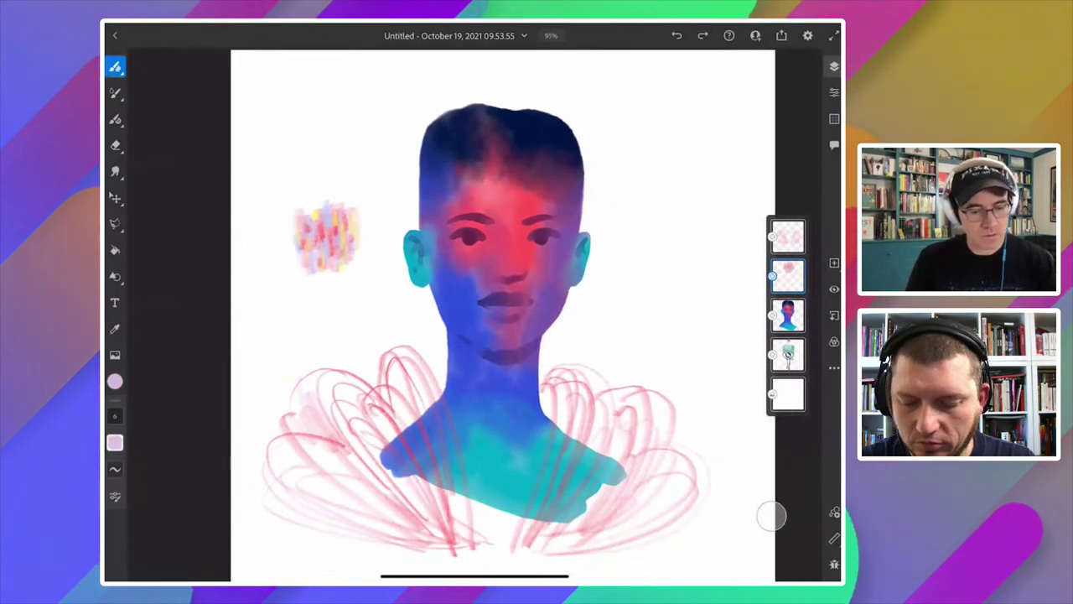
Sample pink from the test patch with the Eyedropper.
click(115, 328)
click(473, 306)
drag(474, 306, 326, 235)
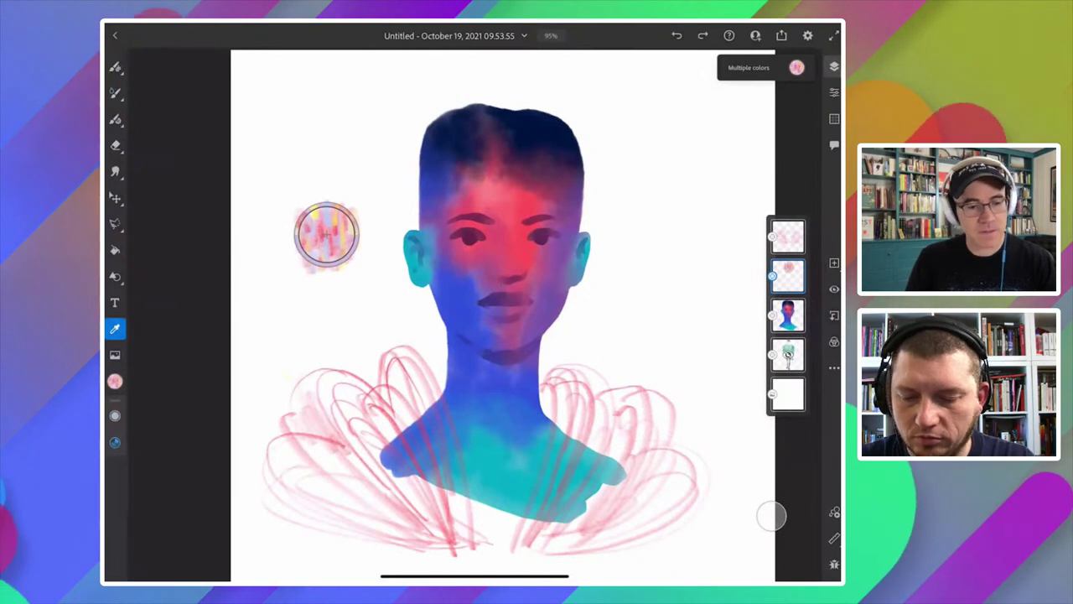
drag(326, 234, 326, 235)
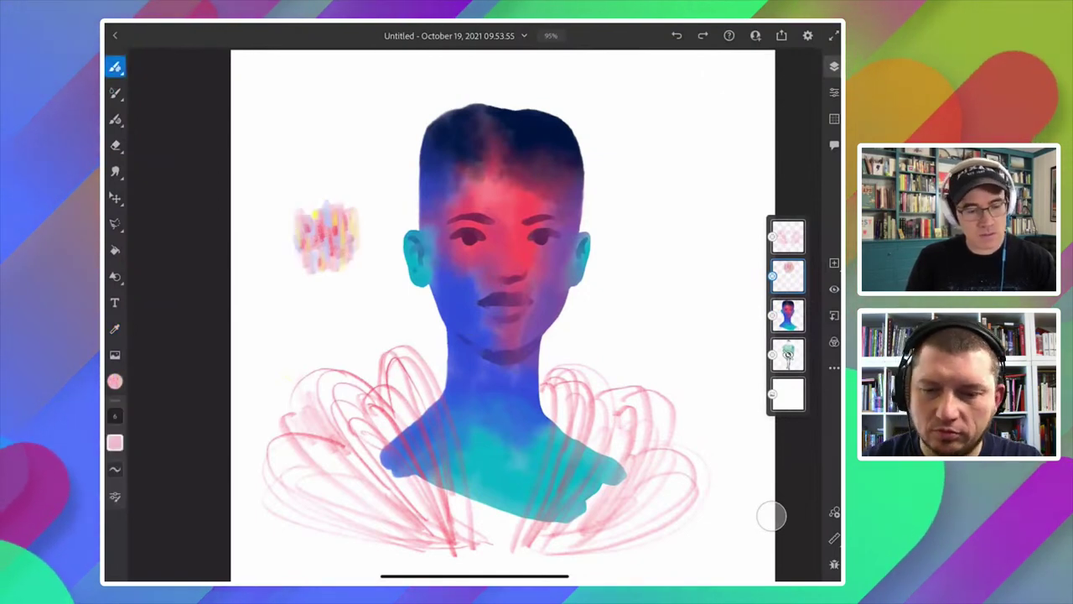
click(115, 442)
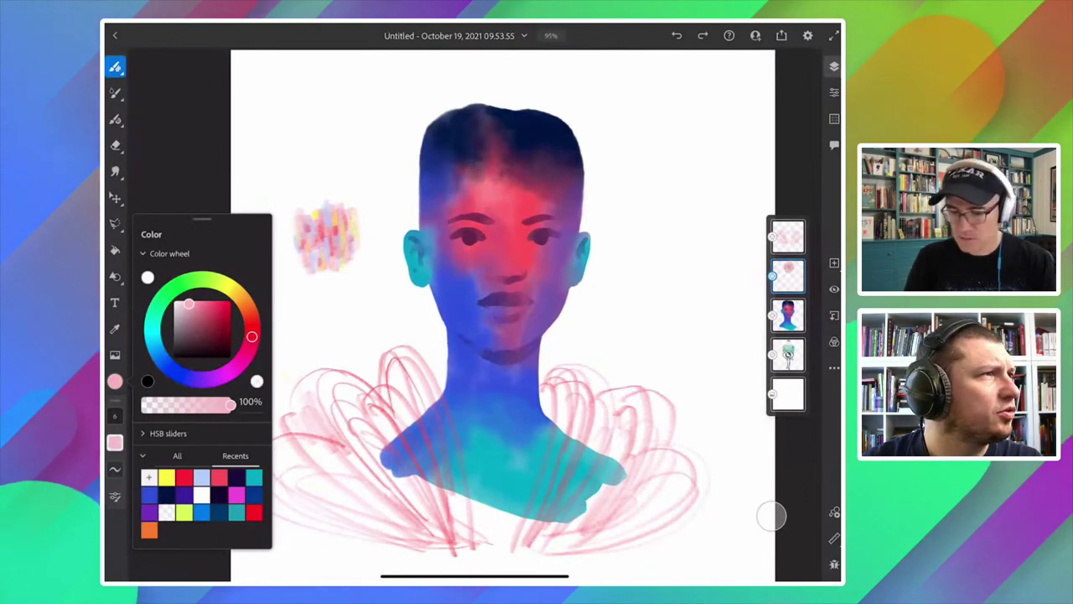
Add a new empty layer via Layer actions and show the pixel brush categories.
click(788, 275)
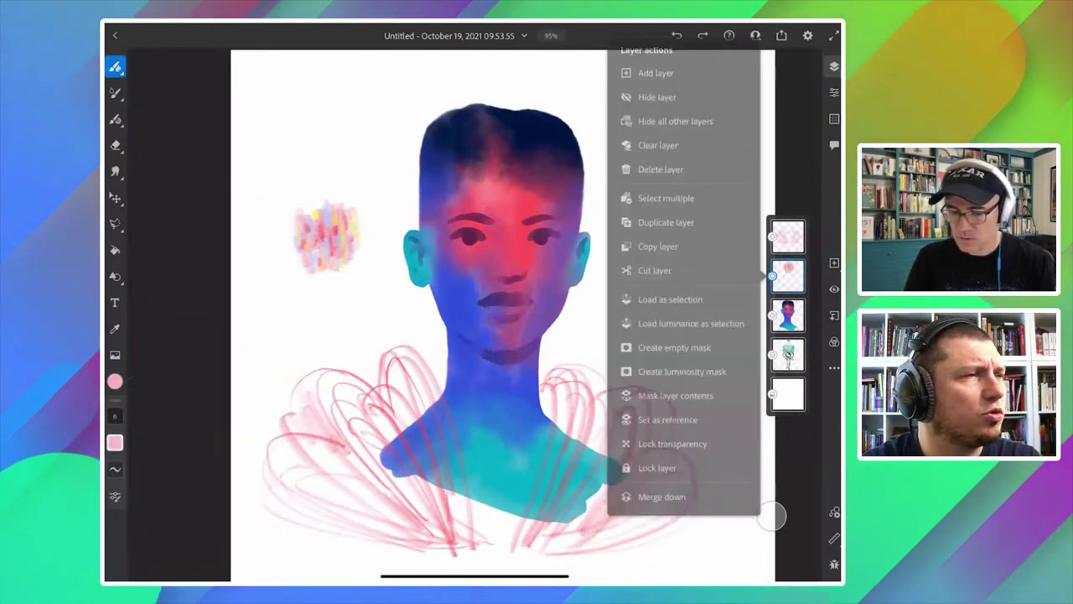
click(656, 73)
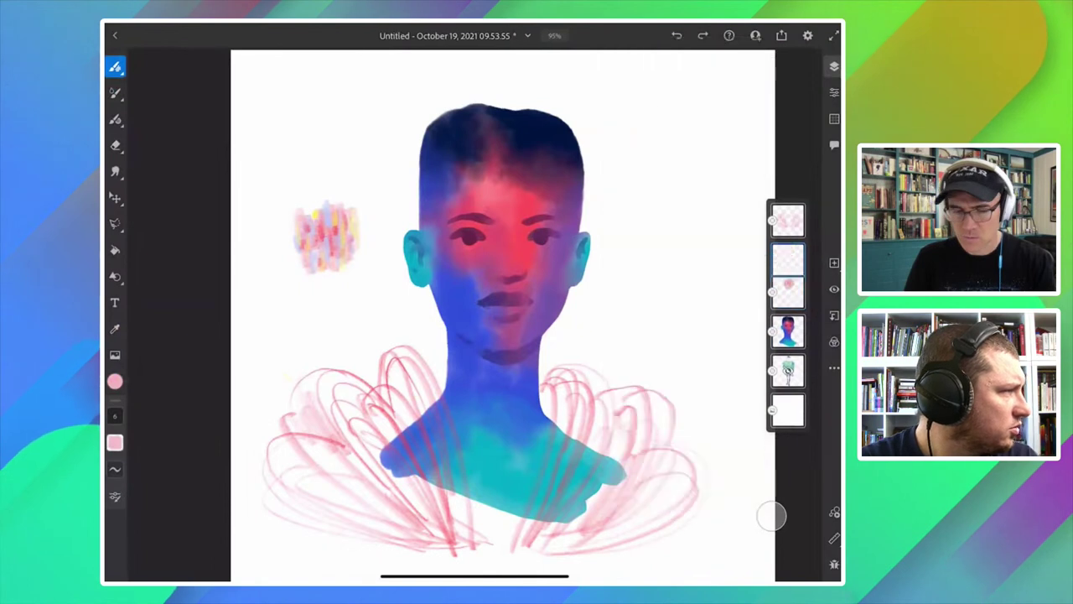
click(115, 67)
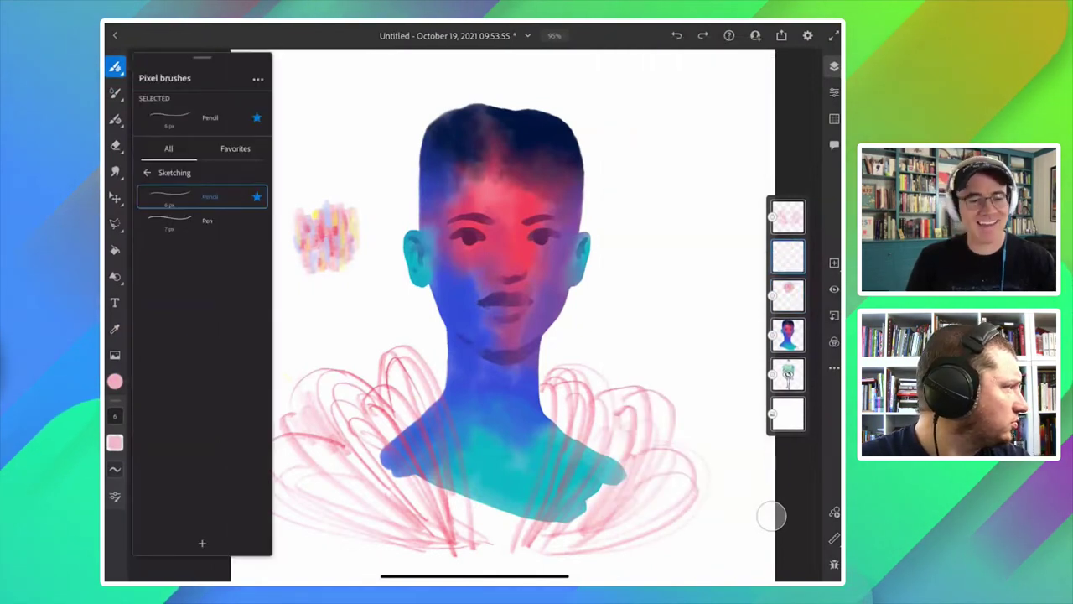
click(147, 172)
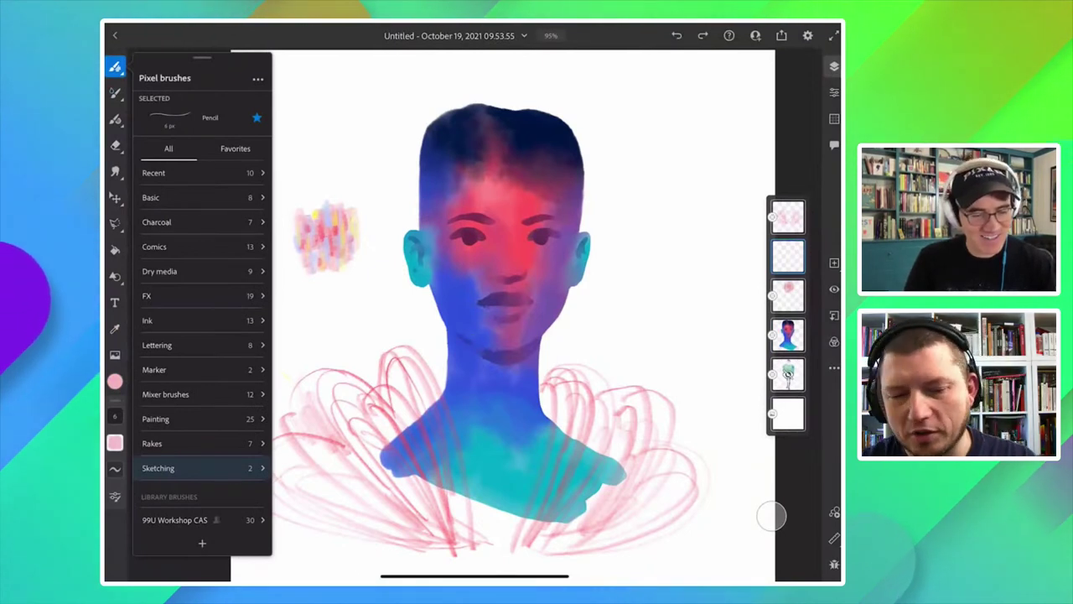
Select the Painting > Wet bristle brush, undo a test stroke, and hide the test-patch layer.
click(156, 418)
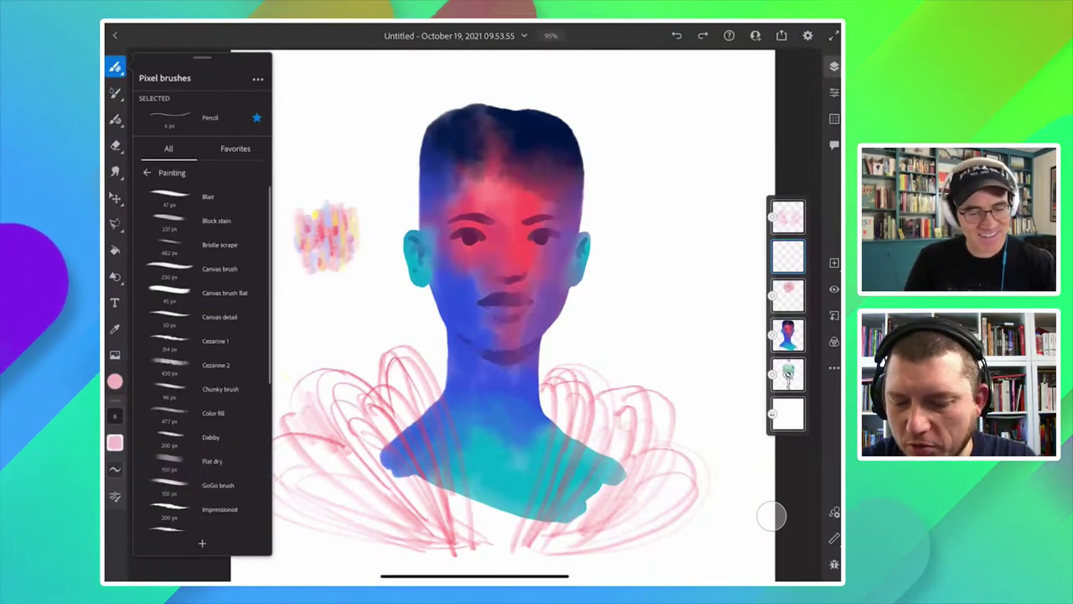
scroll(201, 360, down, 5)
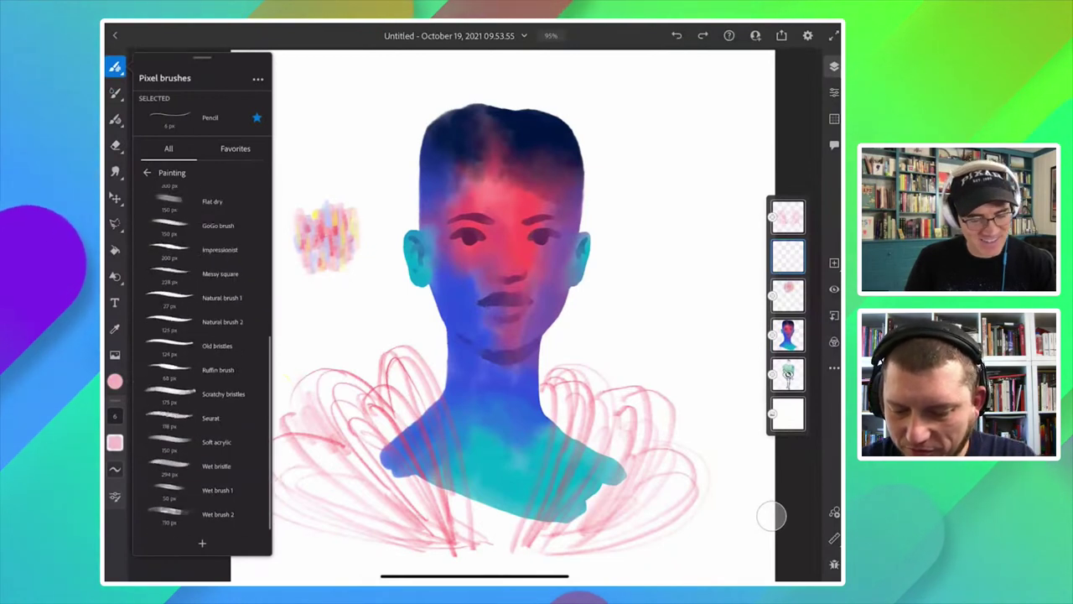
click(201, 470)
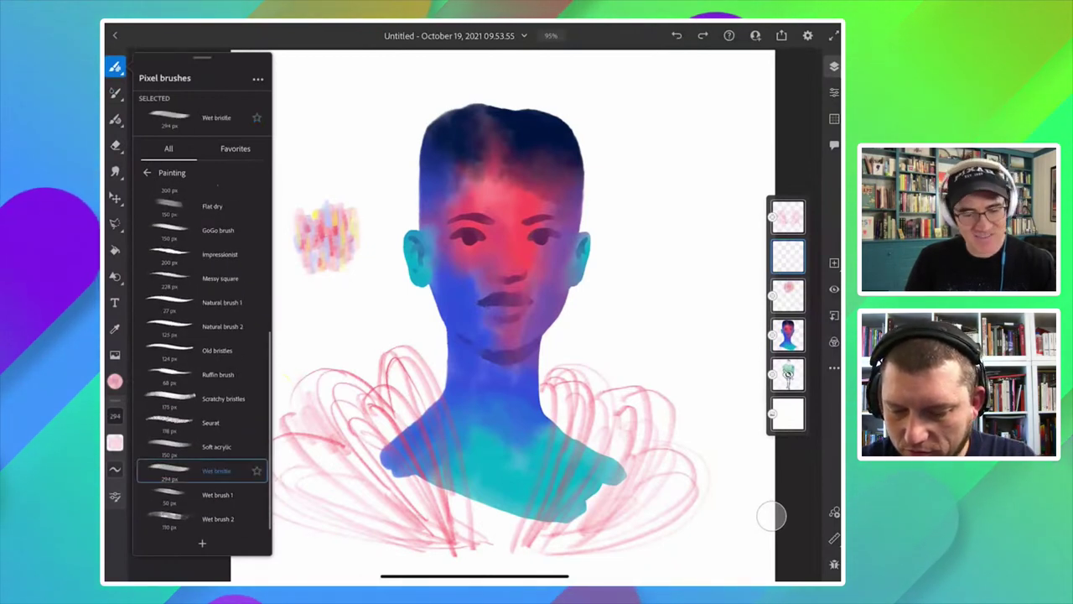
mouse_move(259, 268)
mouse_down()
mouse_move(269, 352)
mouse_move(302, 360)
mouse_move(306, 344)
mouse_up()
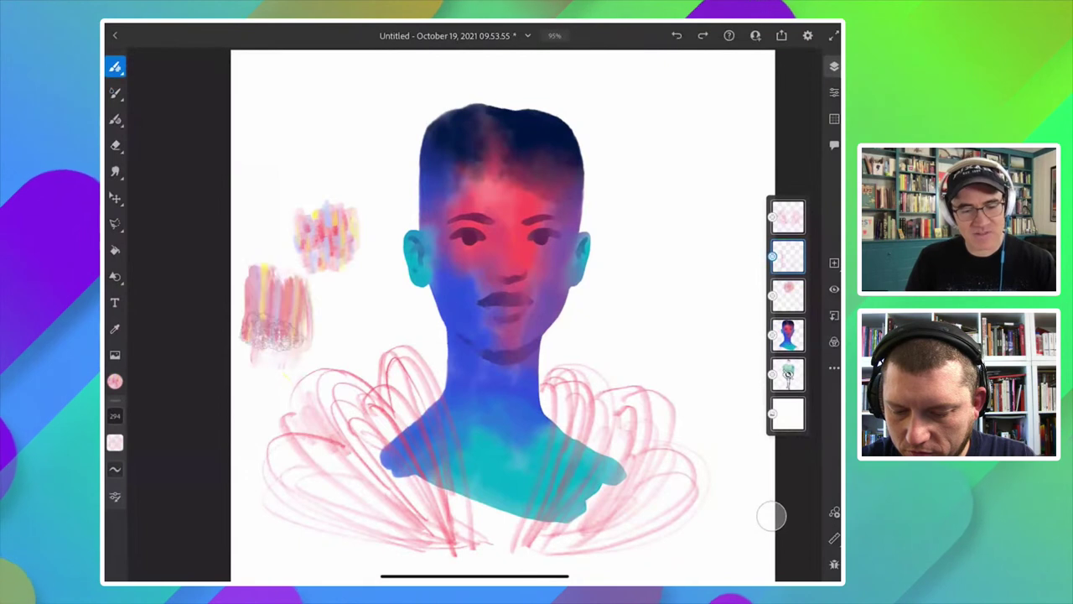
key(ctrl+z)
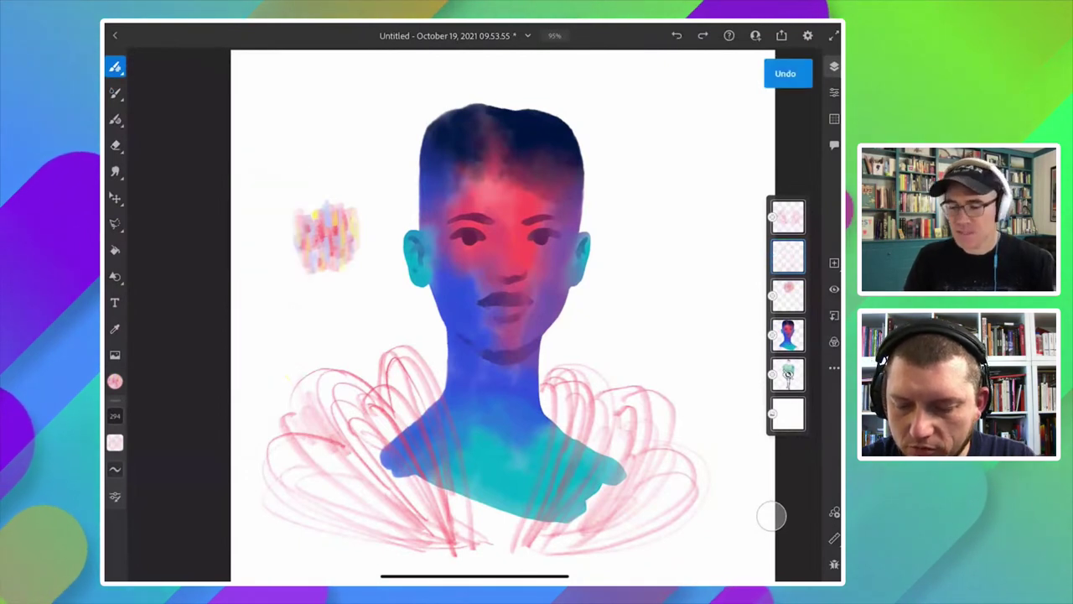
click(834, 289)
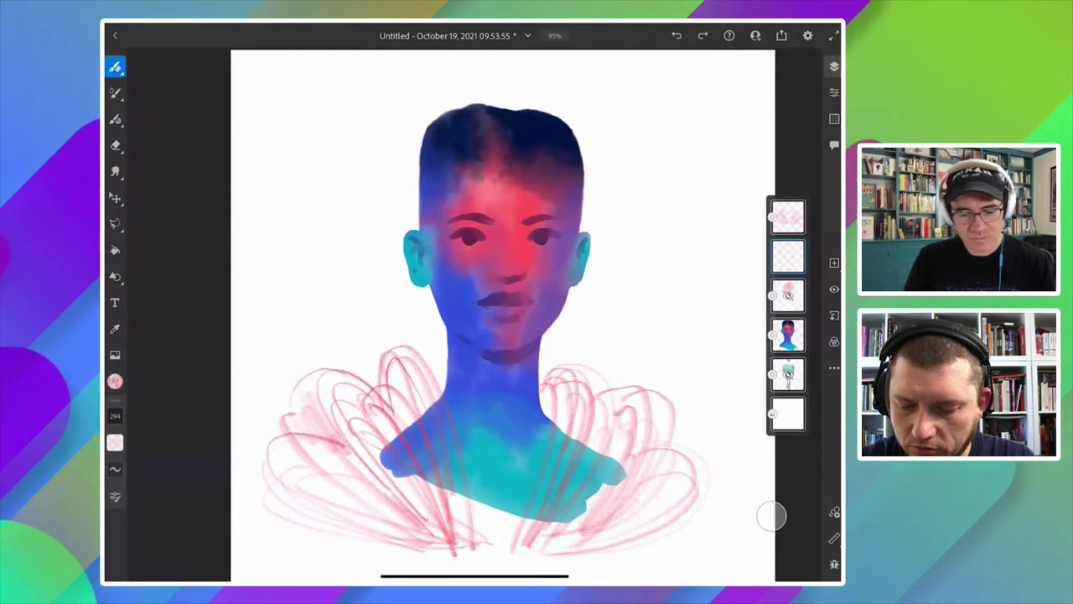
Build up pink-orange strokes over the left ruff collar loops.
drag(373, 357, 436, 402)
drag(390, 373, 457, 499)
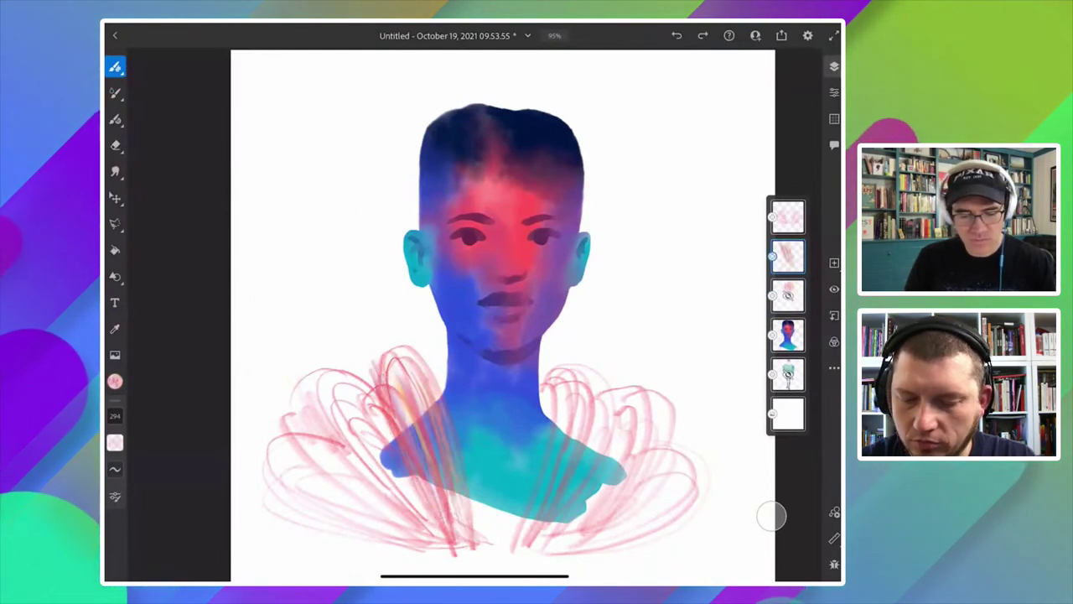
drag(314, 382, 444, 520)
drag(285, 419, 420, 524)
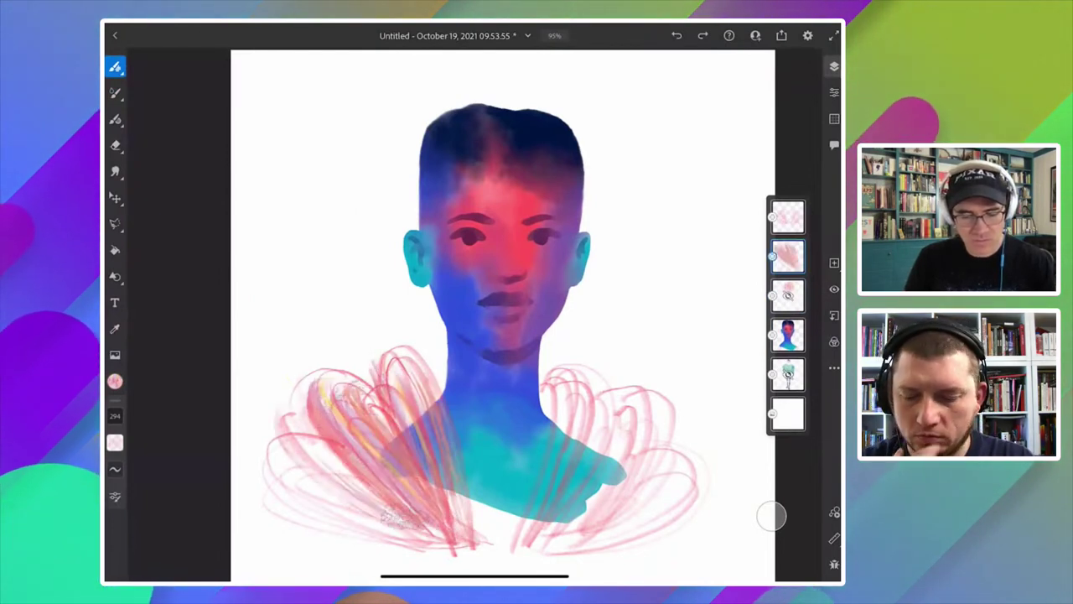
drag(326, 490, 423, 533)
drag(293, 478, 457, 537)
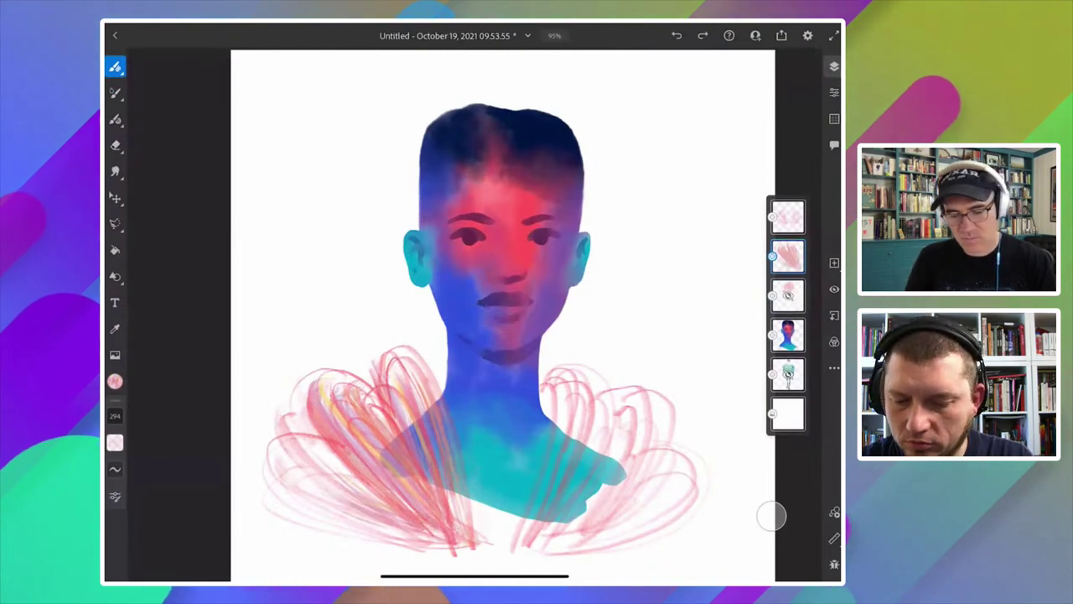
Layer pink-orange strokes over the right ruff collar loops.
mouse_move(578, 384)
mouse_down()
mouse_move(622, 451)
mouse_move(545, 553)
mouse_move(658, 421)
mouse_move(637, 537)
mouse_up()
drag(645, 461, 671, 515)
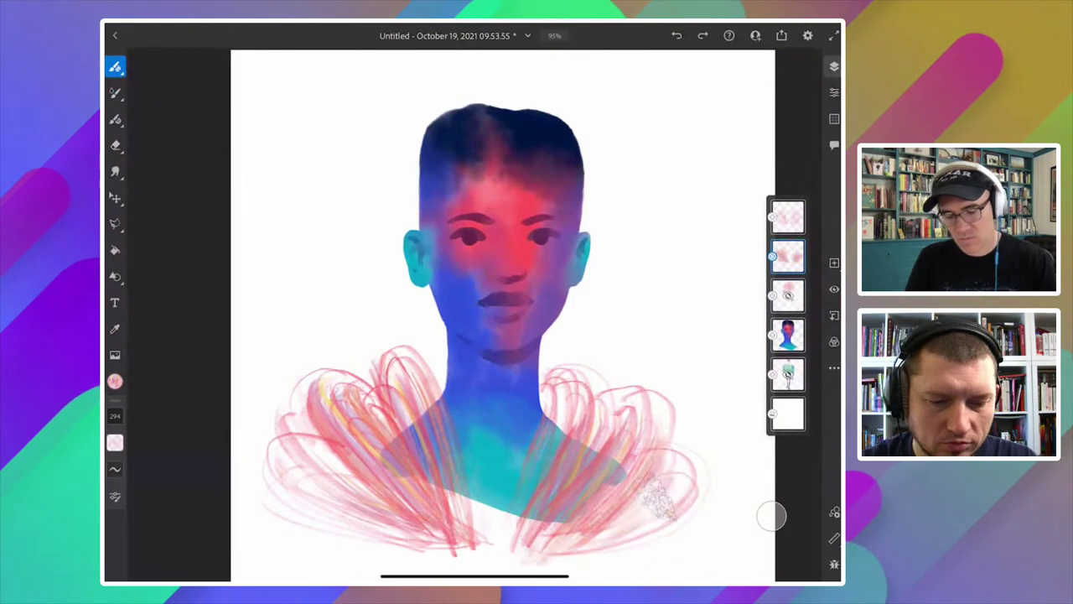
drag(658, 478, 561, 558)
drag(641, 444, 611, 474)
drag(658, 386, 578, 429)
drag(607, 377, 543, 415)
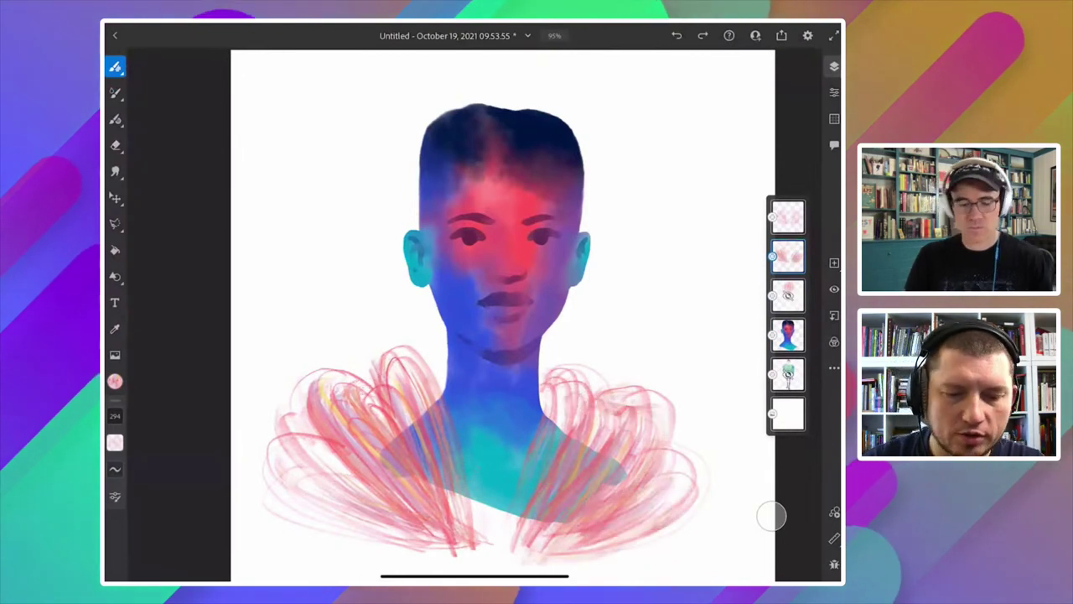
scroll(491, 310, down, 2)
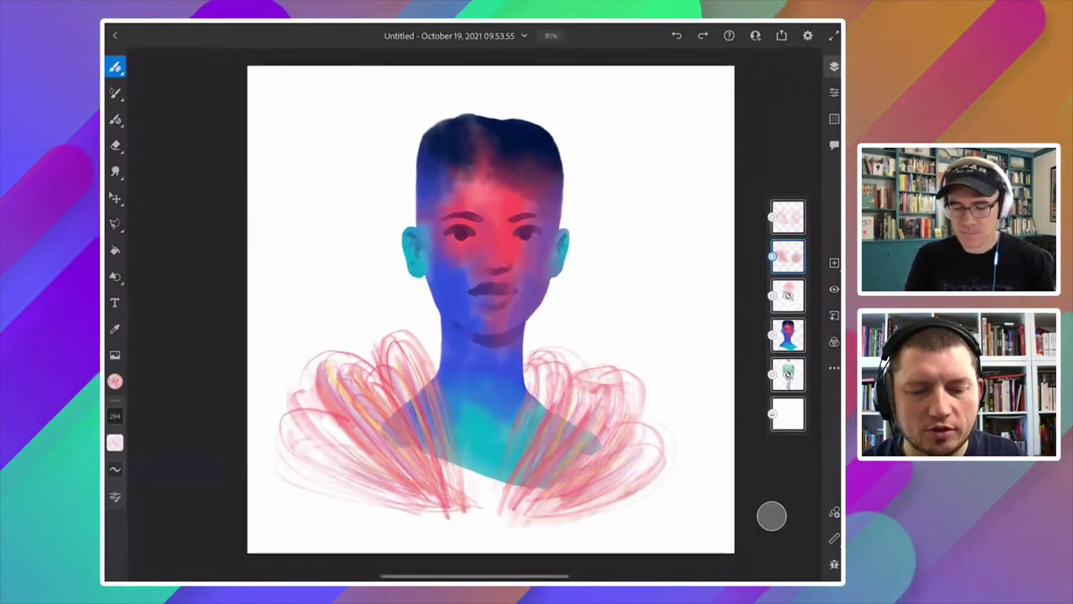
click(788, 334)
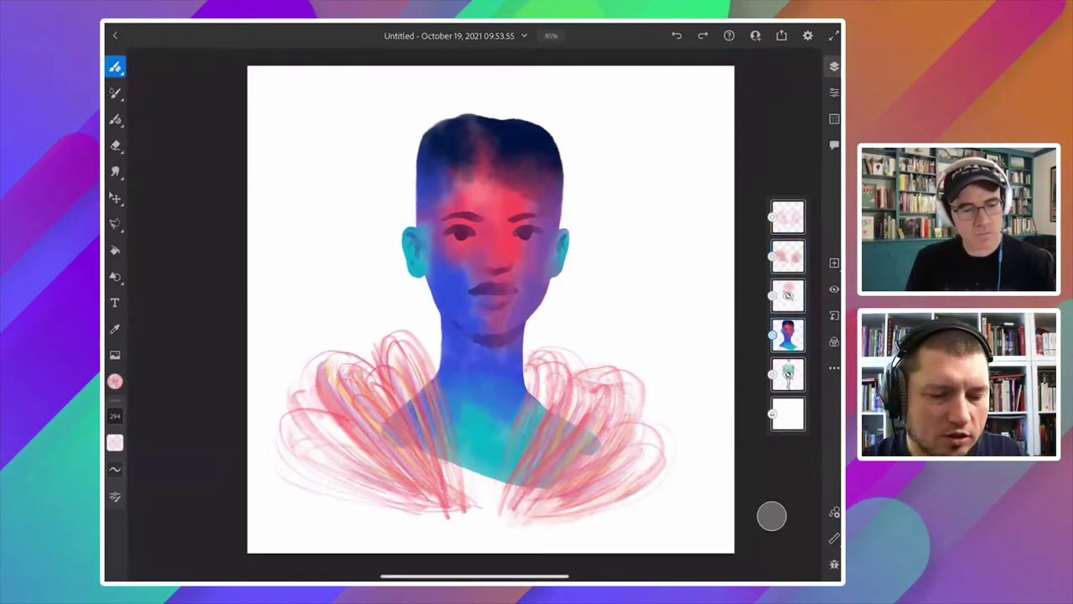
Load the Watercolor wash soft live brush, adjust water and flow, and enlarge it to 348.
click(115, 92)
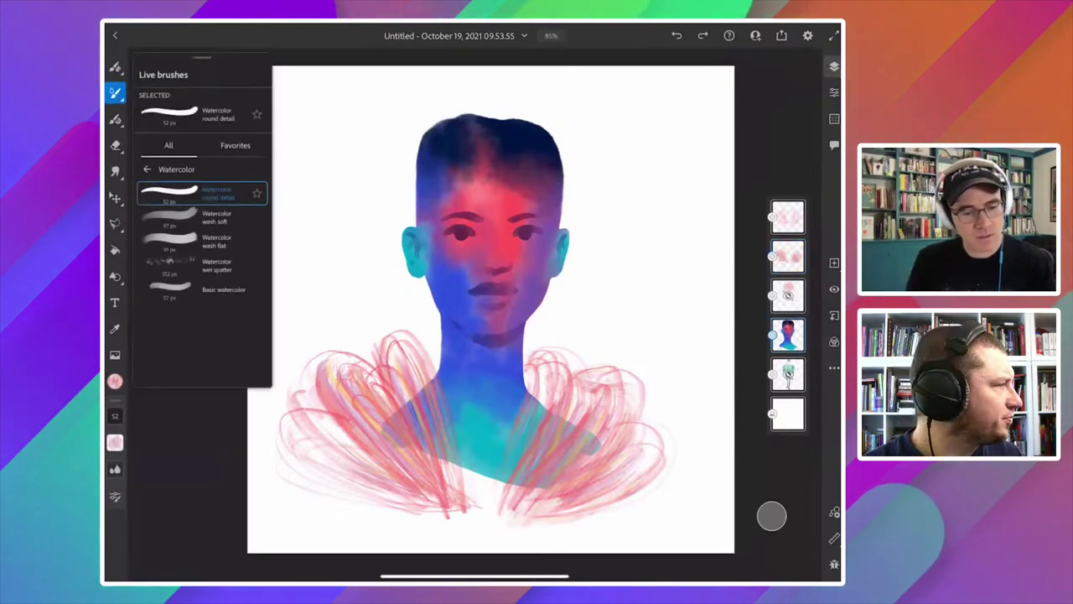
click(201, 217)
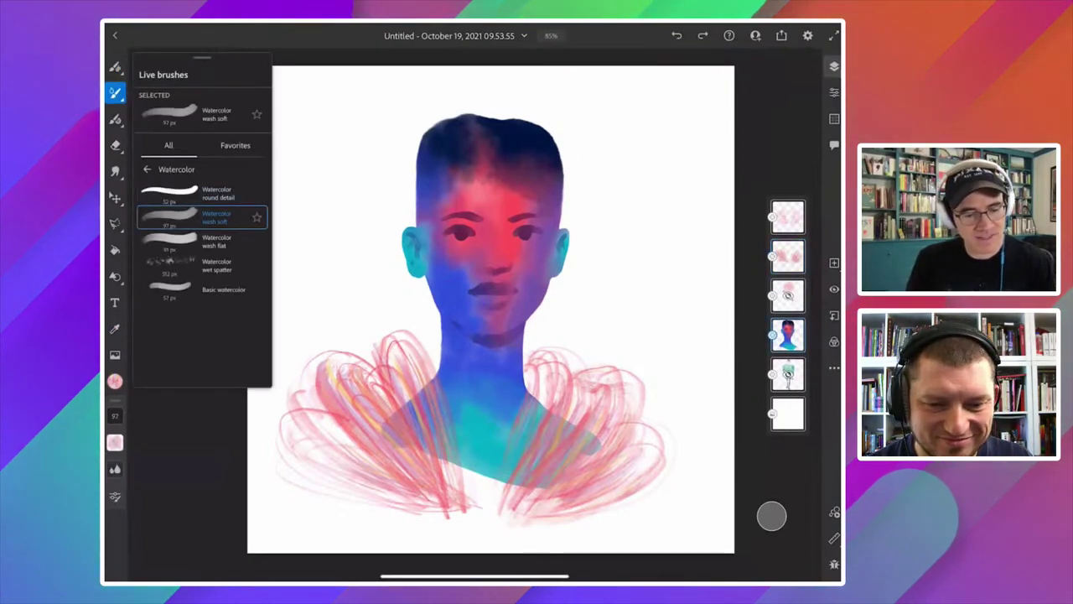
click(114, 442)
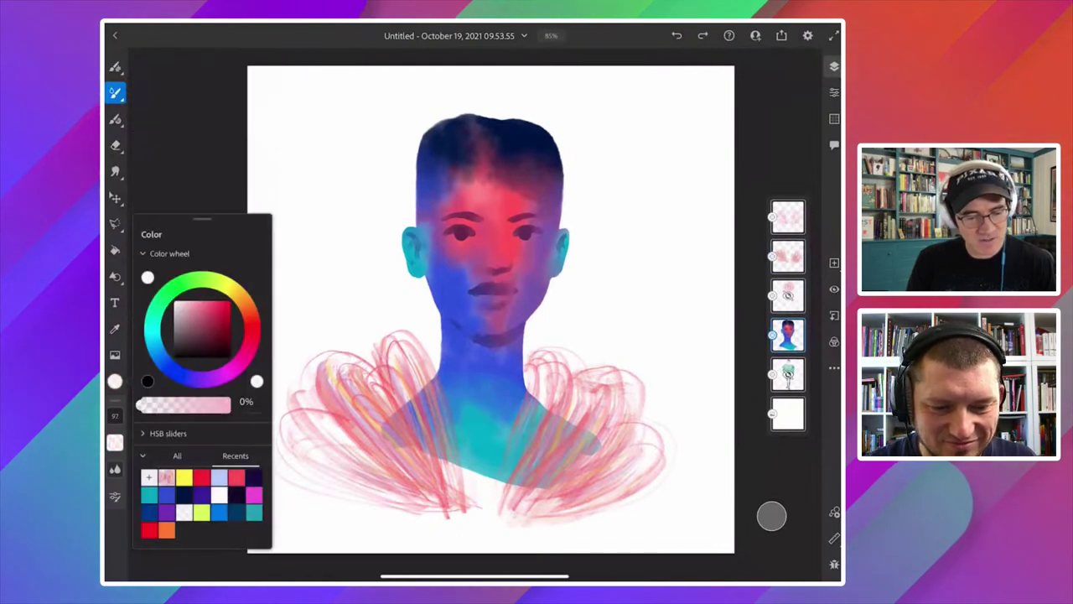
click(115, 468)
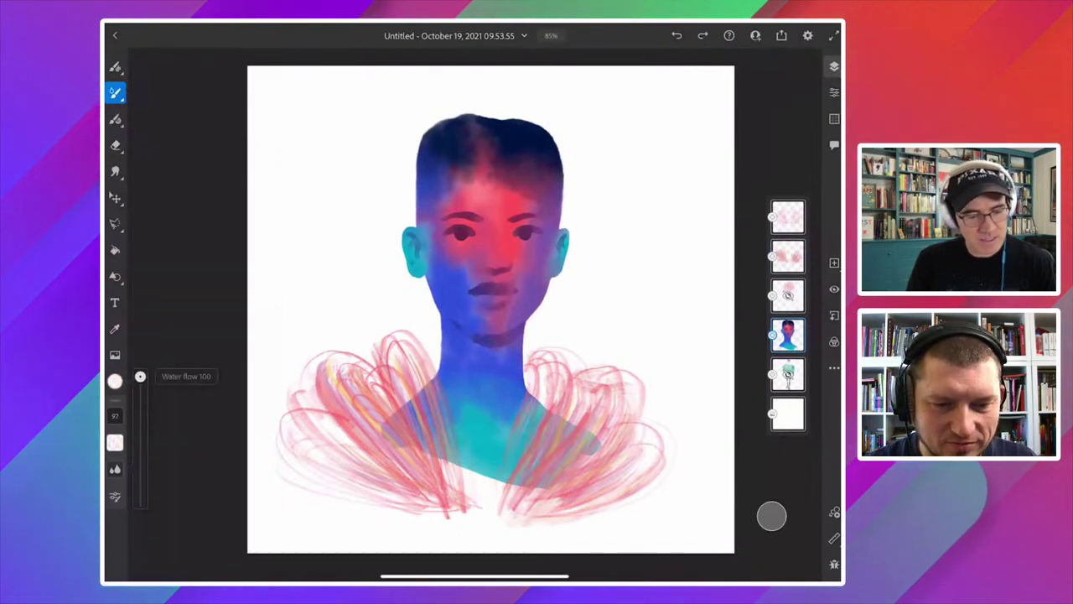
click(114, 468)
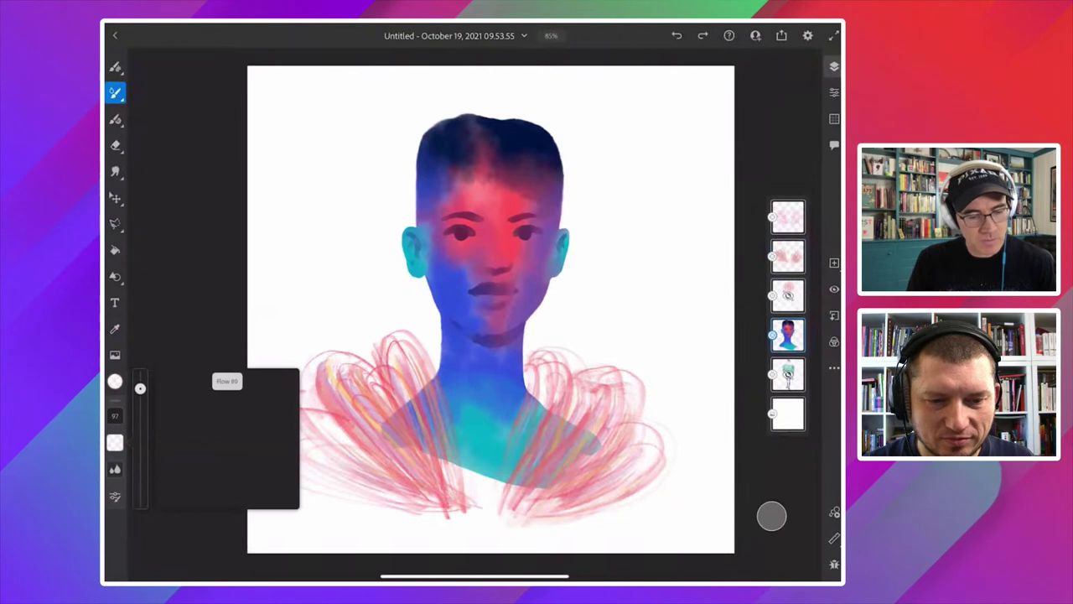
drag(115, 415, 115, 397)
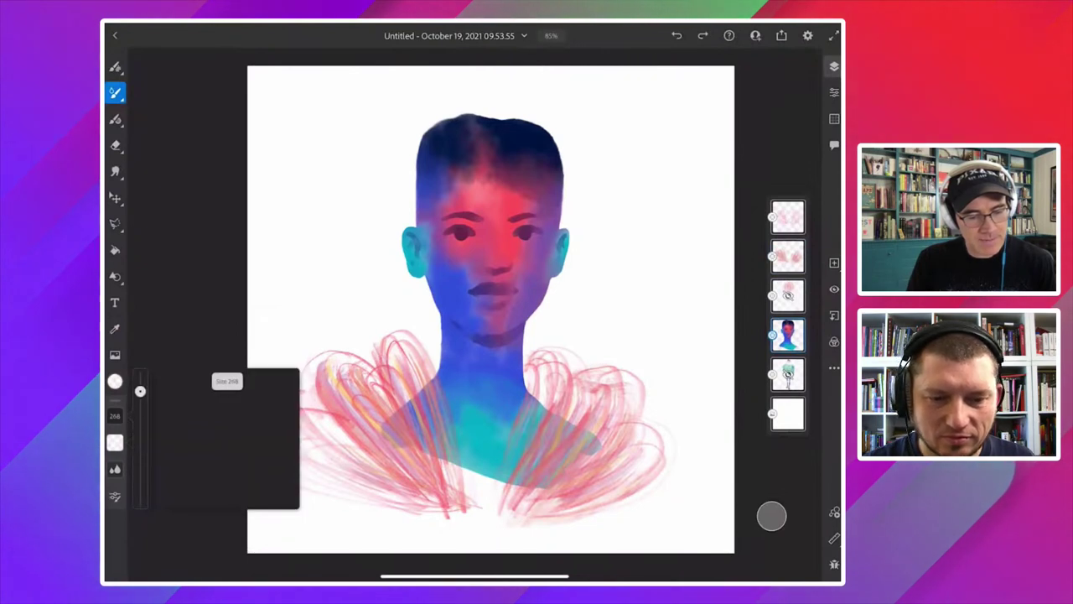
click(115, 469)
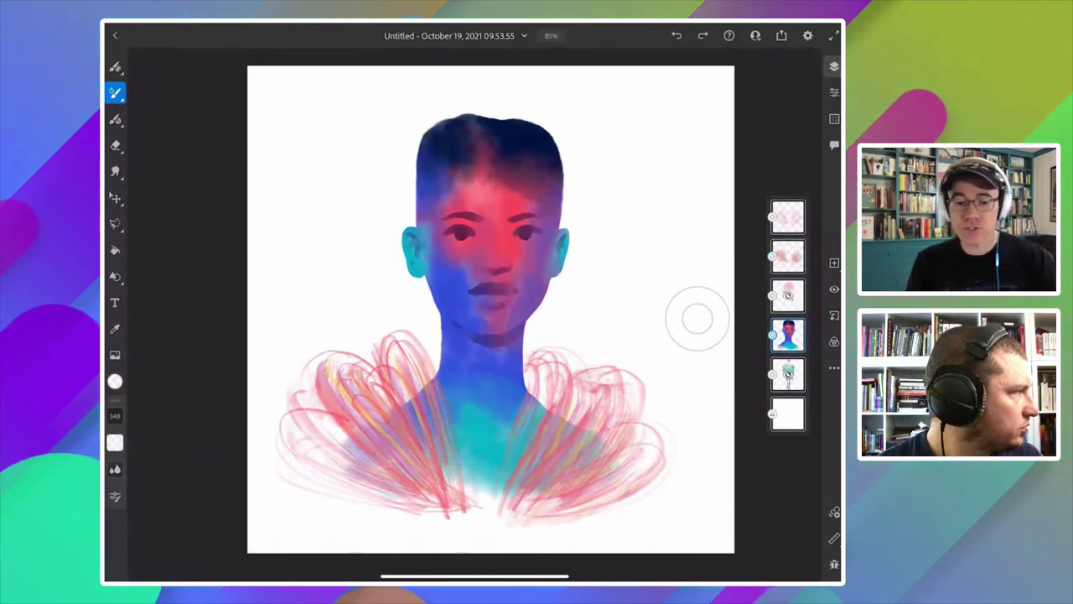
Sample the pink from the left ruff as the paint colour.
drag(371, 332, 384, 333)
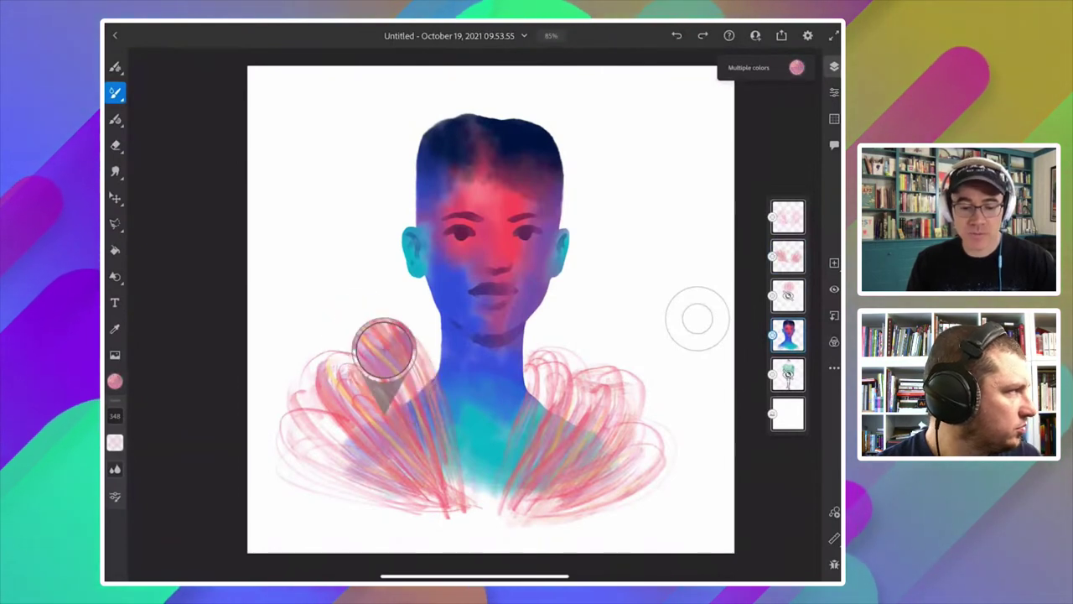
mouse_move(384, 333)
mouse_down()
mouse_move(367, 360)
mouse_move(402, 383)
mouse_move(405, 371)
mouse_up()
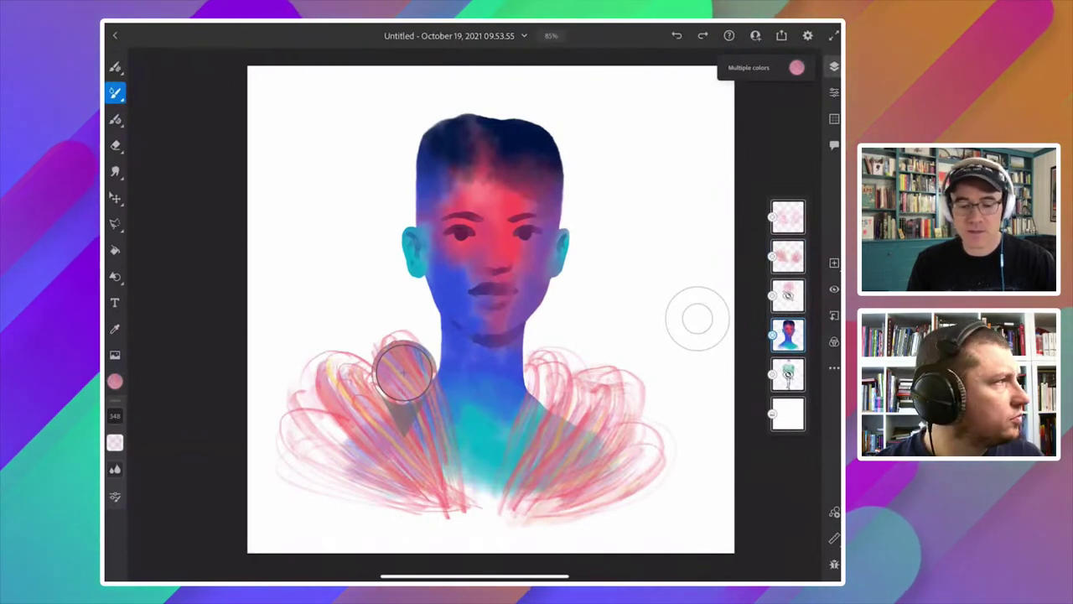
drag(405, 371, 403, 371)
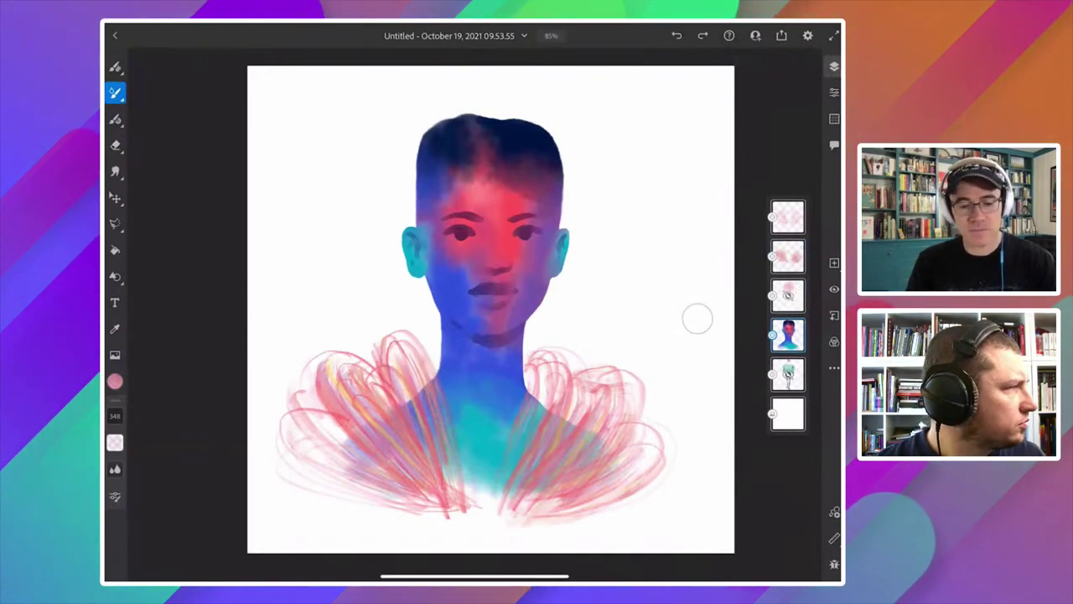
Test and undo a soft pink wash left of the face, then add a new empty layer.
mouse_move(317, 167)
mouse_down()
mouse_move(318, 289)
mouse_move(343, 310)
mouse_up()
drag(323, 146, 327, 297)
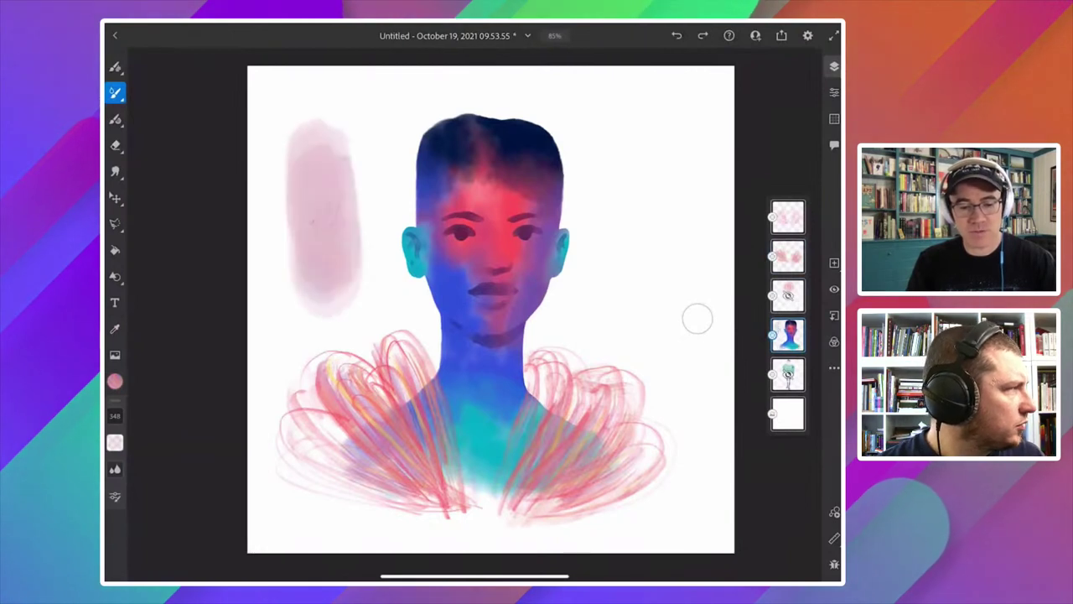
drag(319, 118, 310, 189)
key(ctrl+z)
key(ctrl+z)
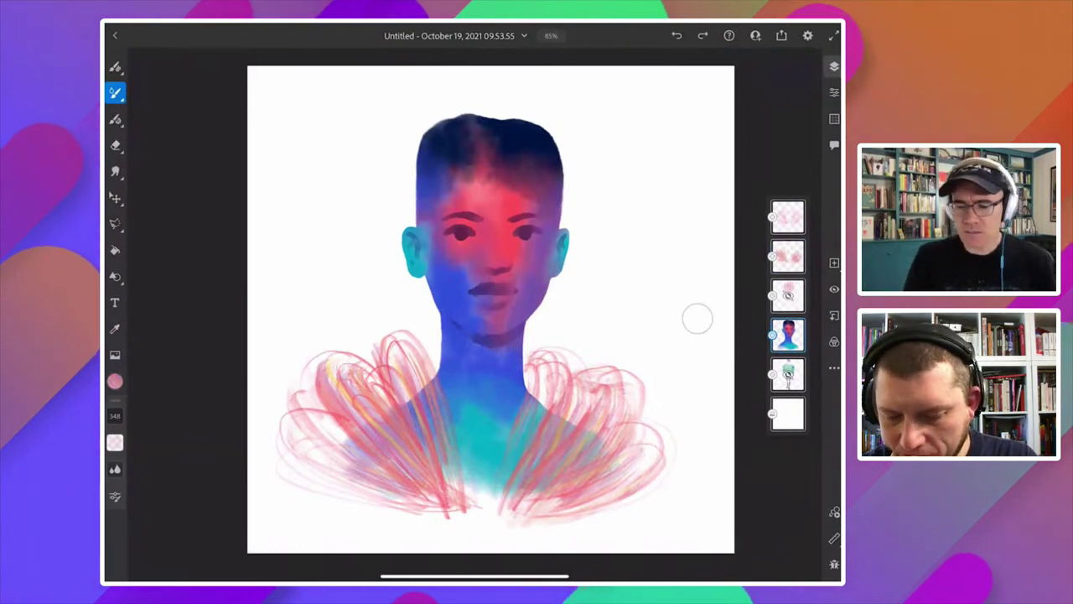
click(834, 263)
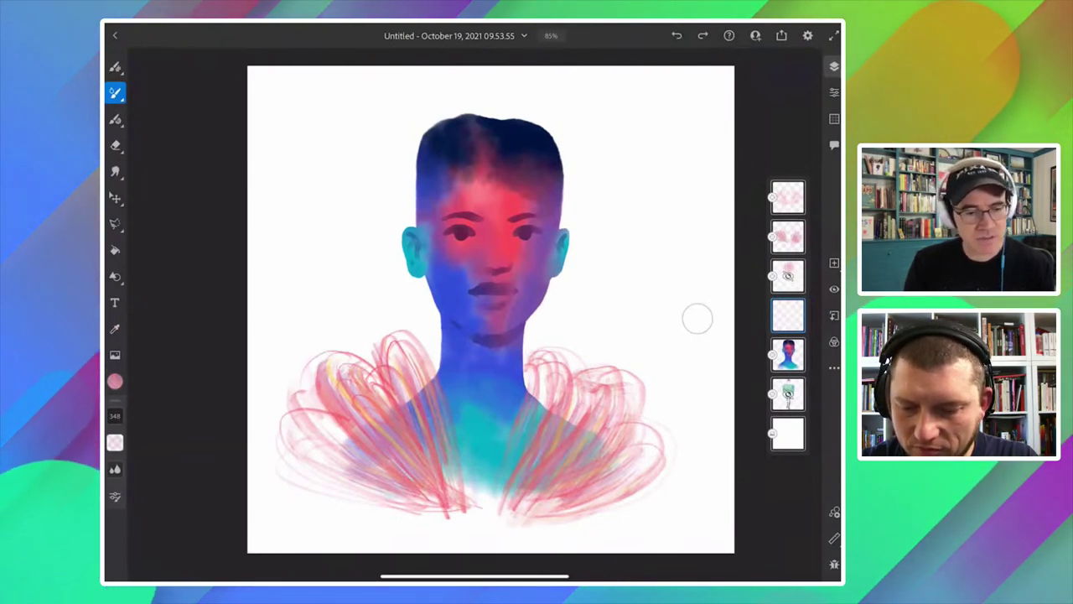
Switch to the Charcoal pencil variant pixel brush from the Charcoal set.
key(b)
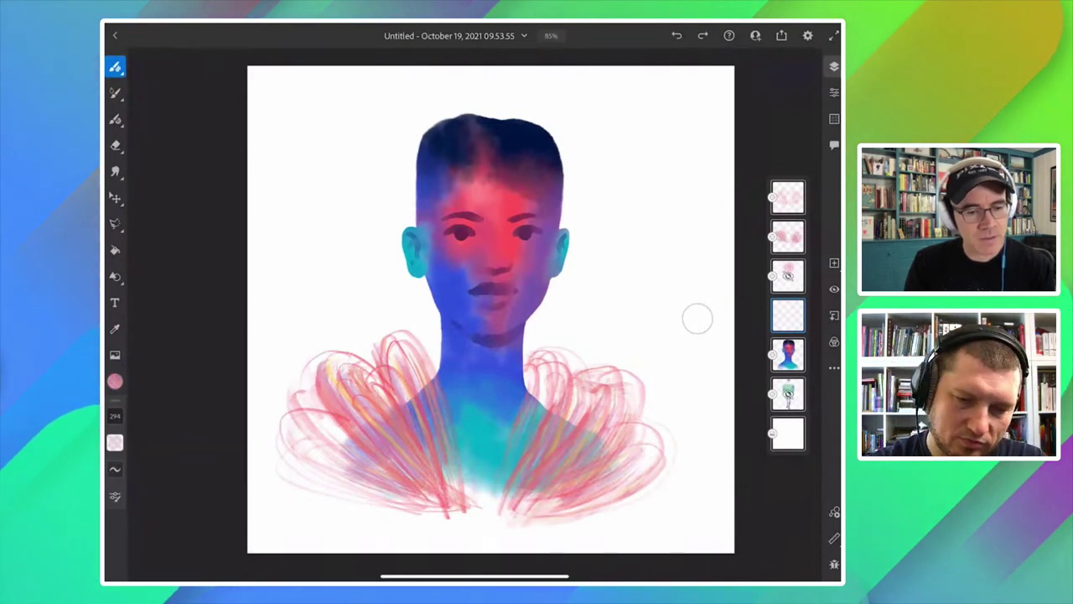
key(b)
click(147, 172)
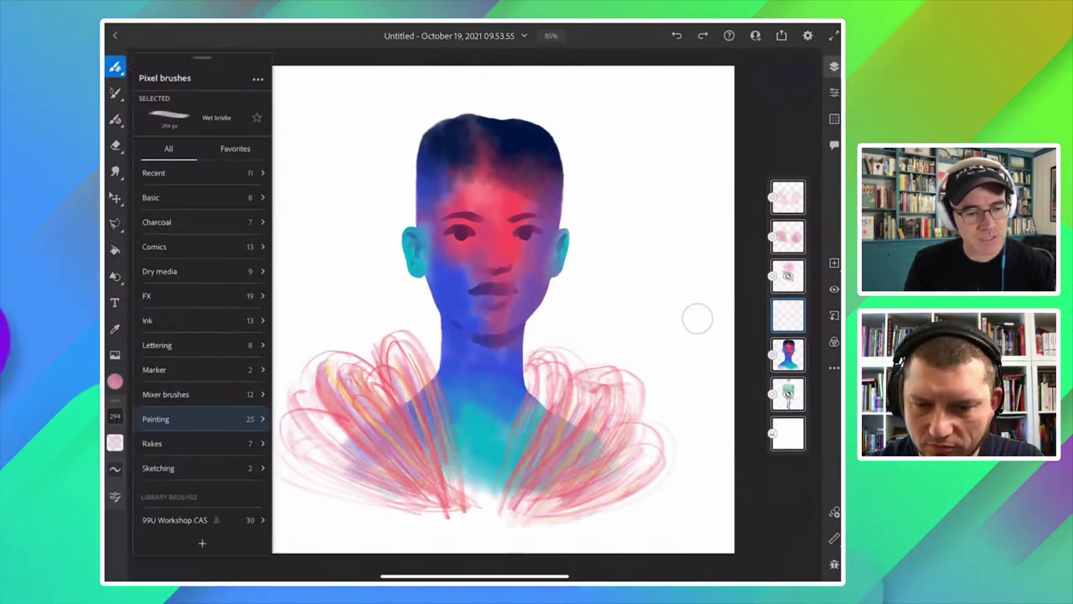
click(156, 221)
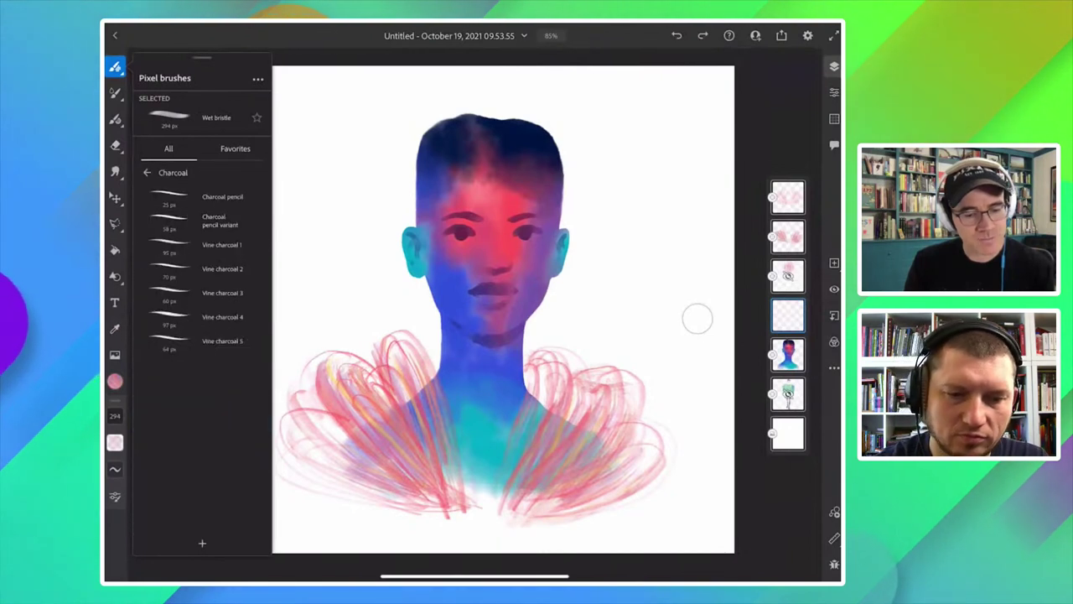
click(210, 220)
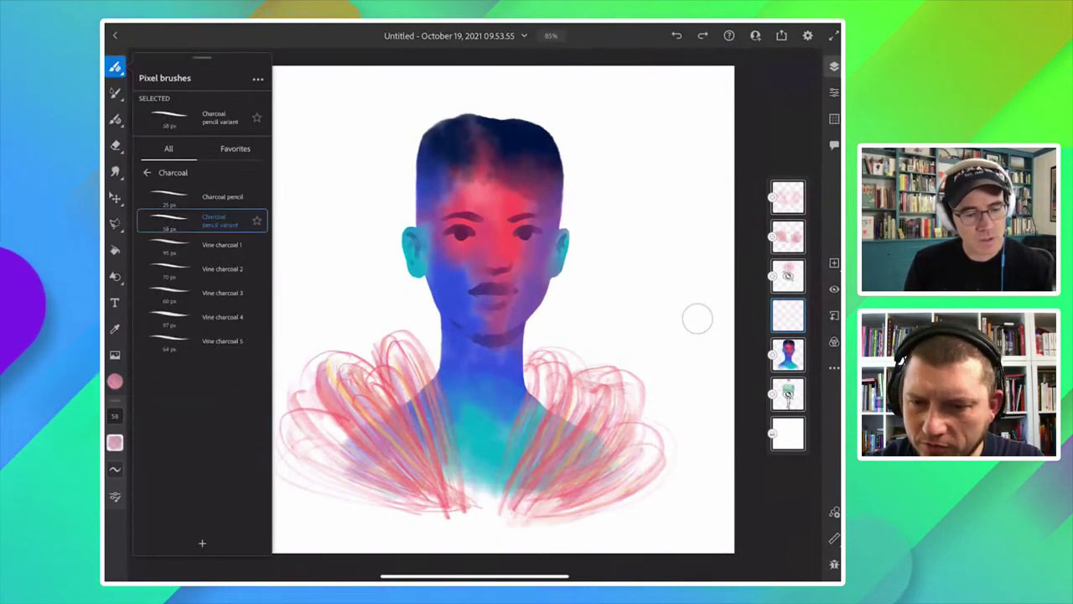
Set the paint colour to dark navy from Recents and zoom in.
click(115, 442)
click(166, 495)
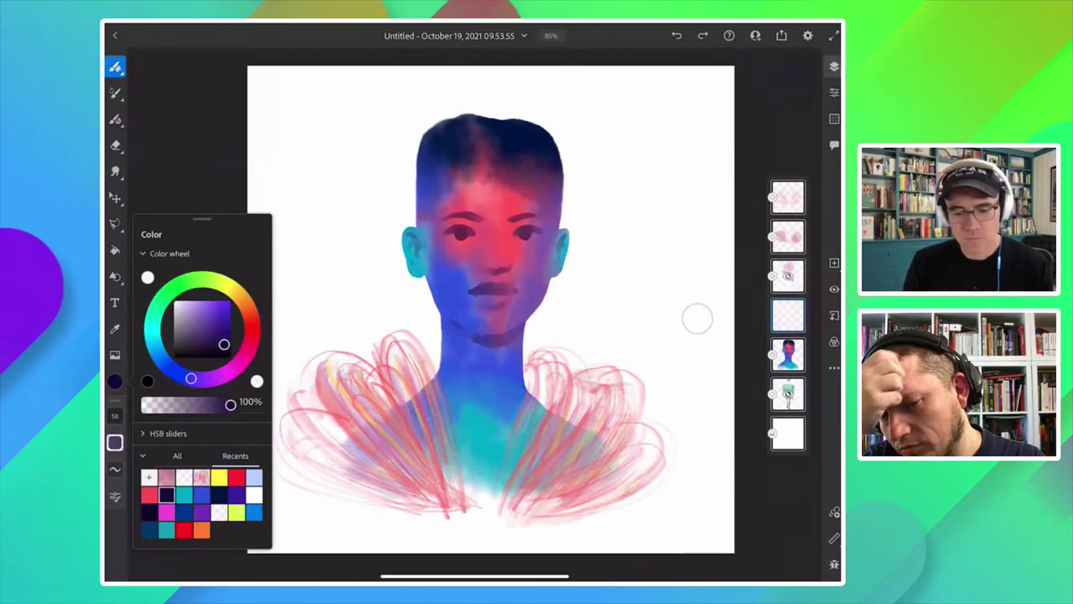
click(697, 318)
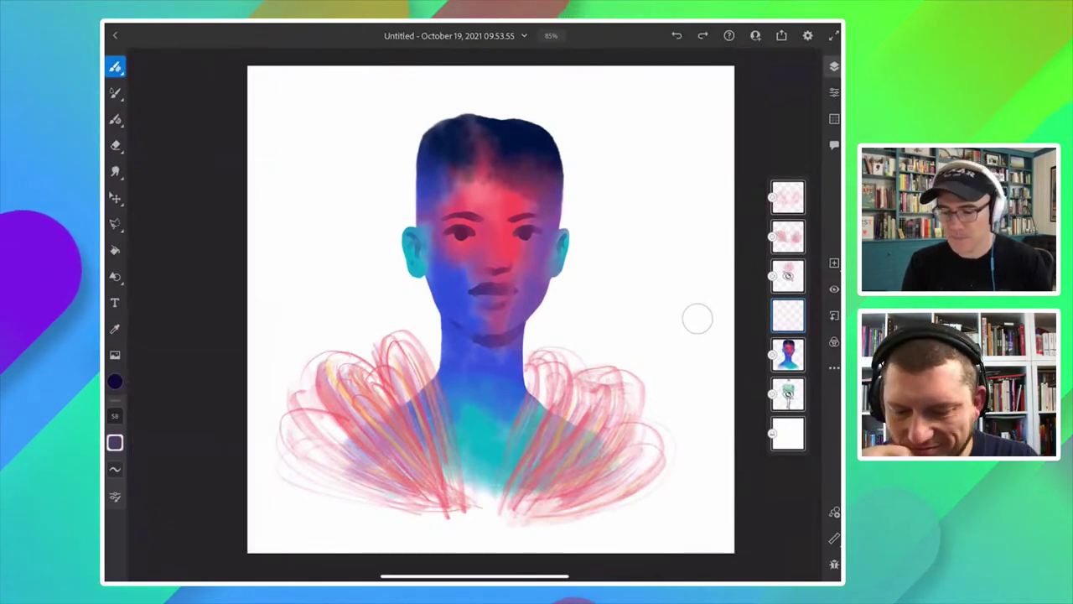
scroll(697, 319, up, 3)
scroll(698, 319, down, 1)
scroll(697, 319, down, 1)
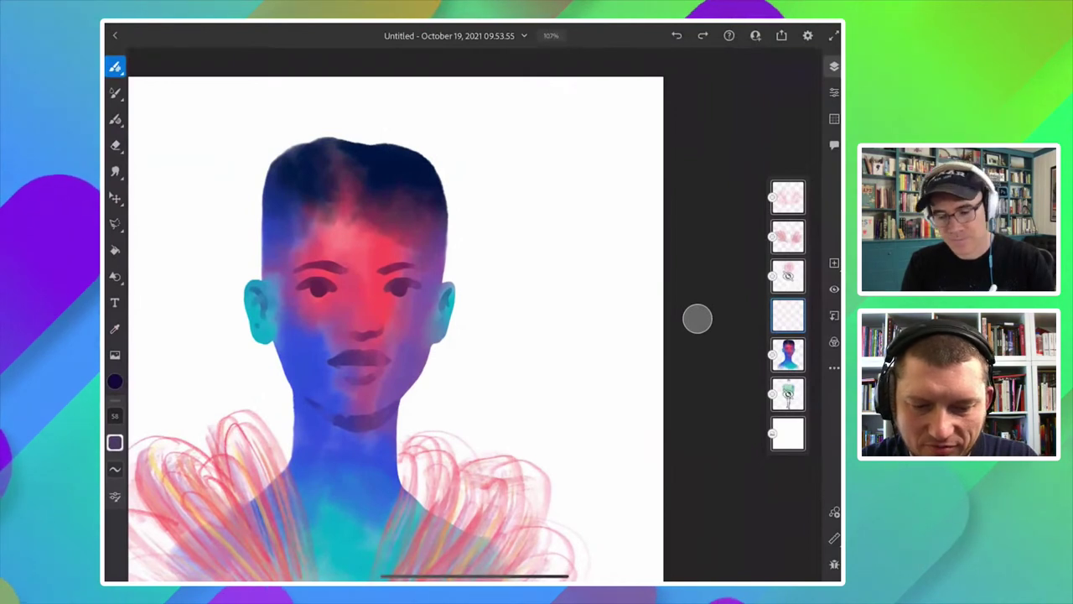
Sketch and undo a dark test scribble on the new layer.
mouse_move(595, 180)
mouse_down()
mouse_move(570, 180)
mouse_move(591, 176)
mouse_move(558, 203)
mouse_move(579, 216)
mouse_move(605, 204)
mouse_move(577, 208)
mouse_up()
key(ctrl+z)
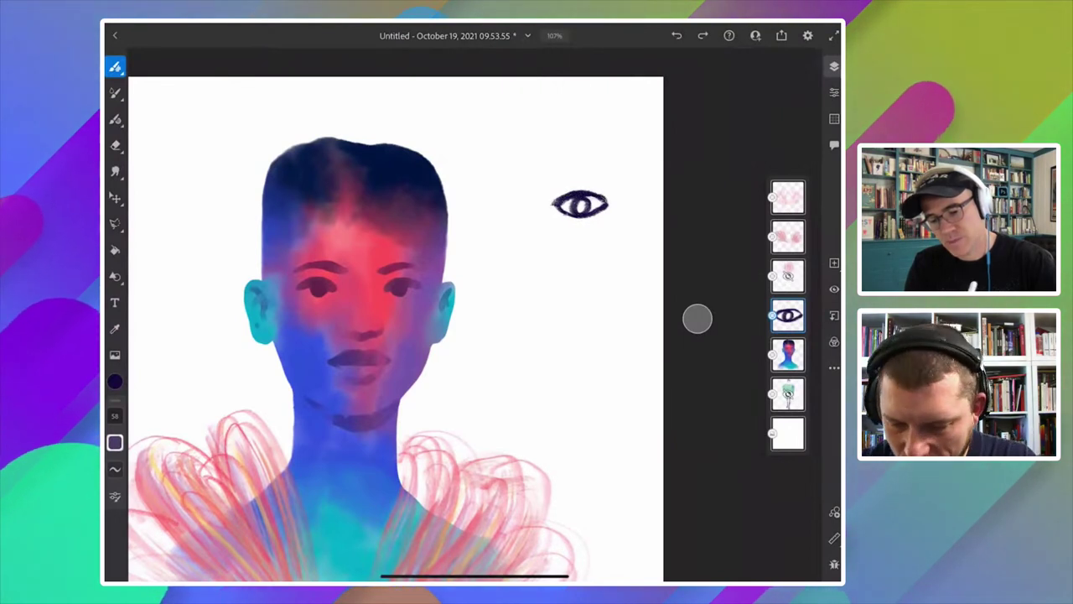
scroll(394, 327, down, 2)
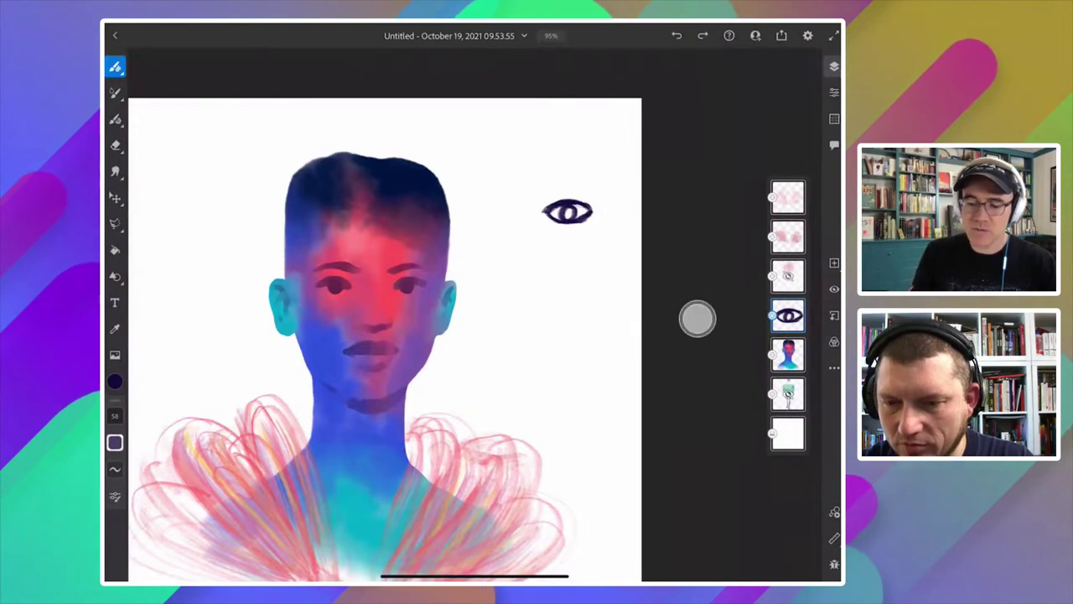
Capture the painted eye as the brush stamp, then test and undo a zigzag stroke.
mouse_move(698, 319)
mouse_down()
mouse_move(646, 297)
mouse_move(697, 319)
mouse_up()
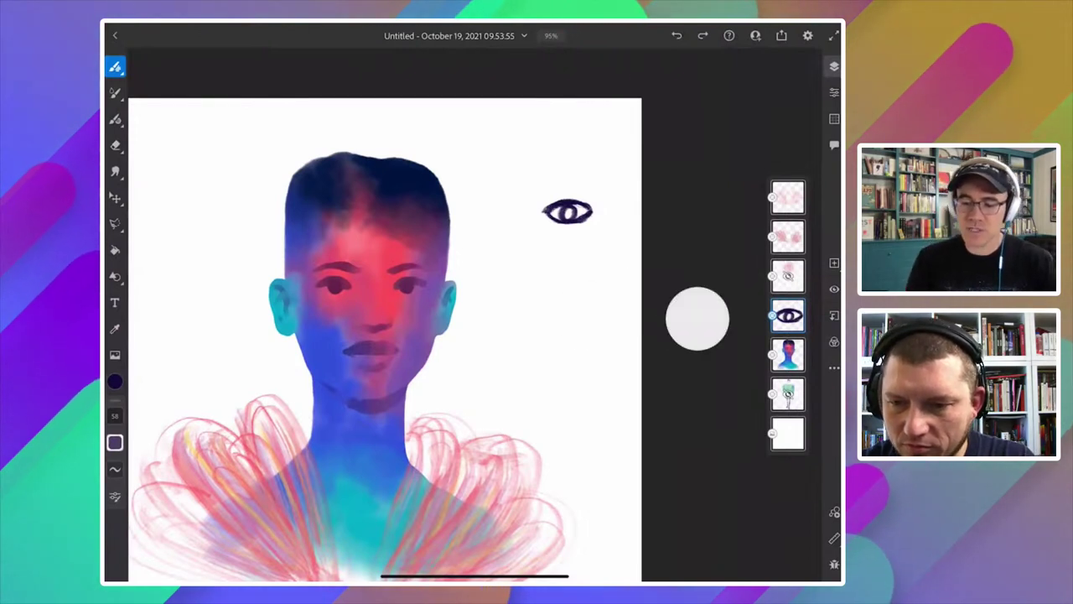
click(698, 319)
click(568, 212)
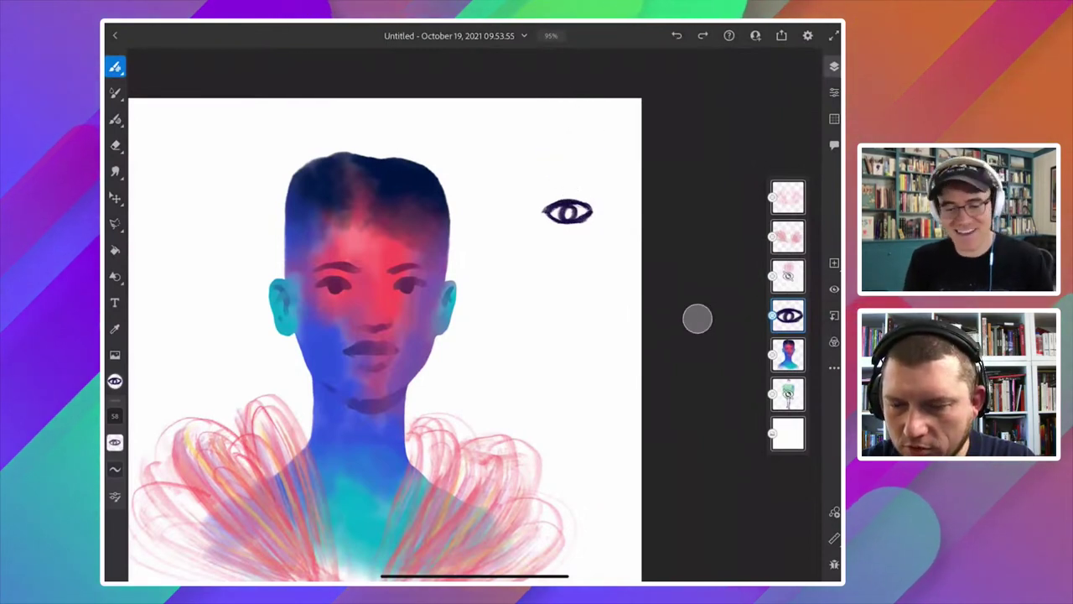
mouse_move(558, 277)
mouse_down()
mouse_move(528, 270)
mouse_move(503, 323)
mouse_up()
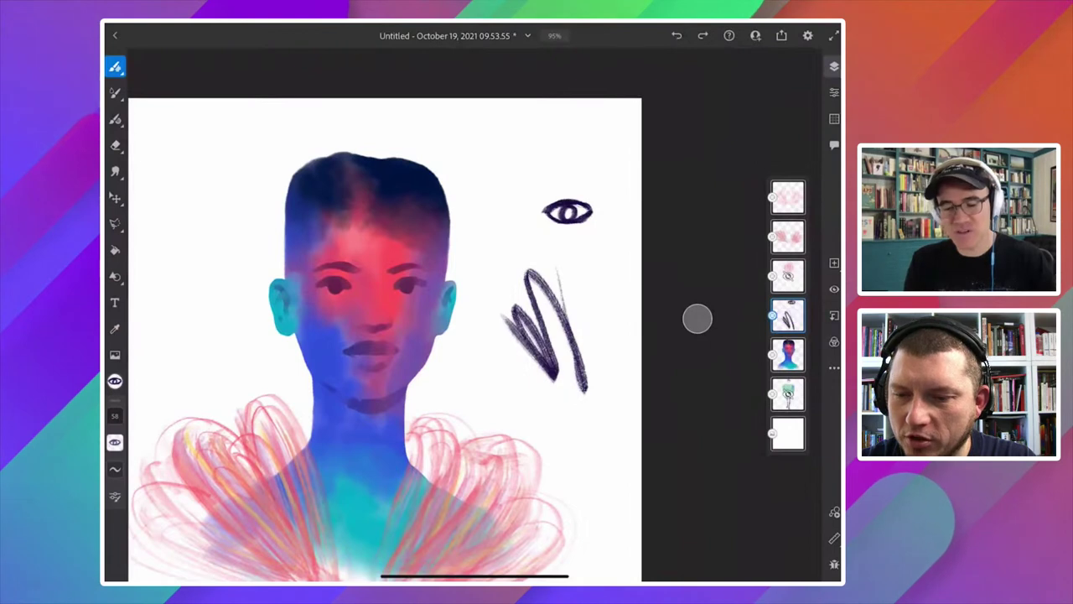
key(ctrl+z)
Select the Hard round variable brush from the Basic pixel brushes.
click(115, 66)
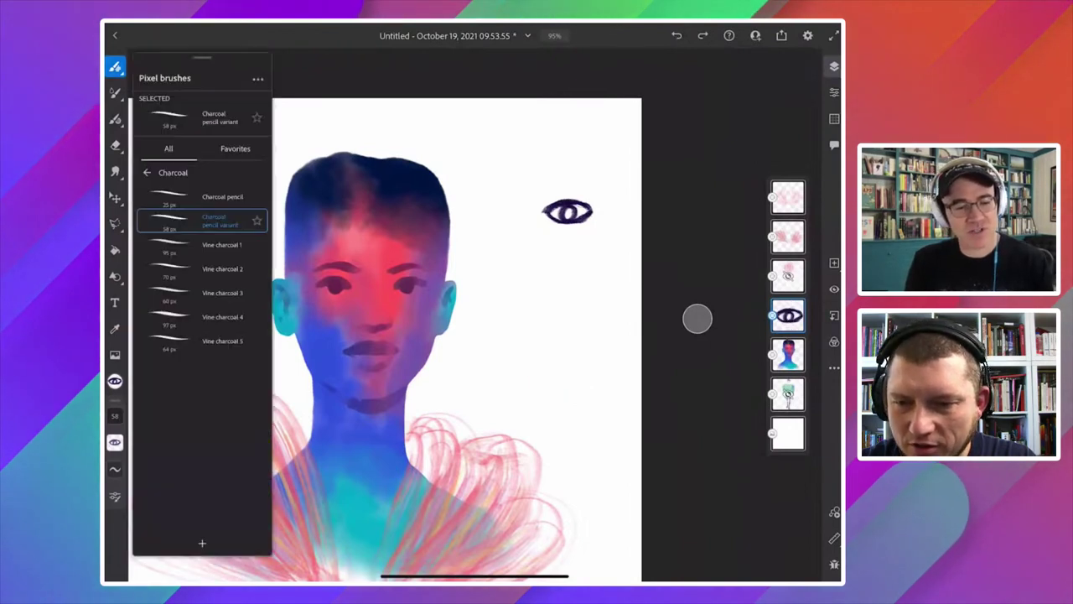
click(147, 173)
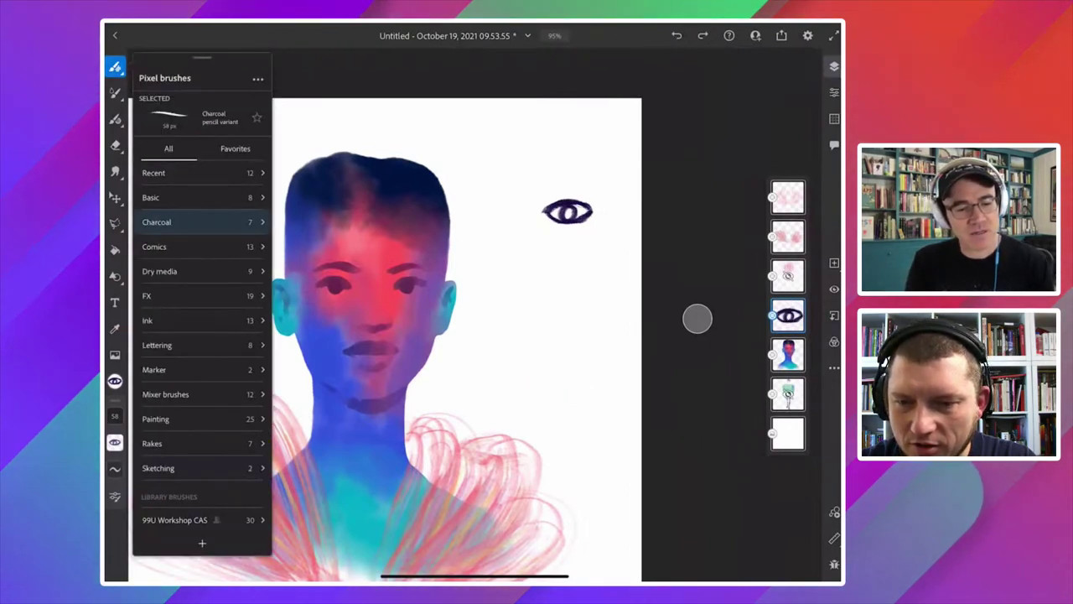
click(151, 197)
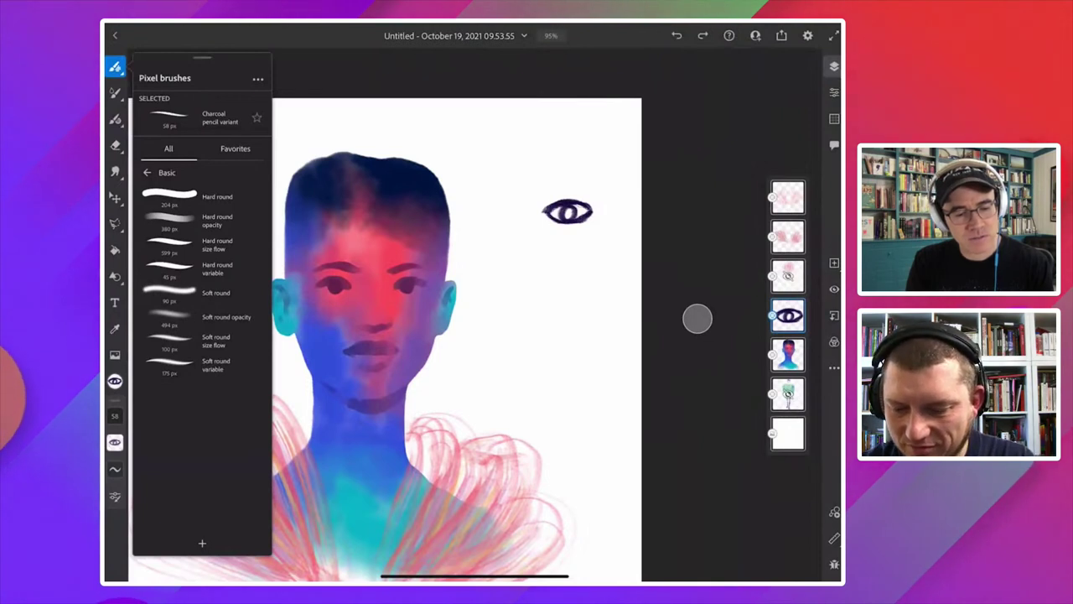
click(201, 269)
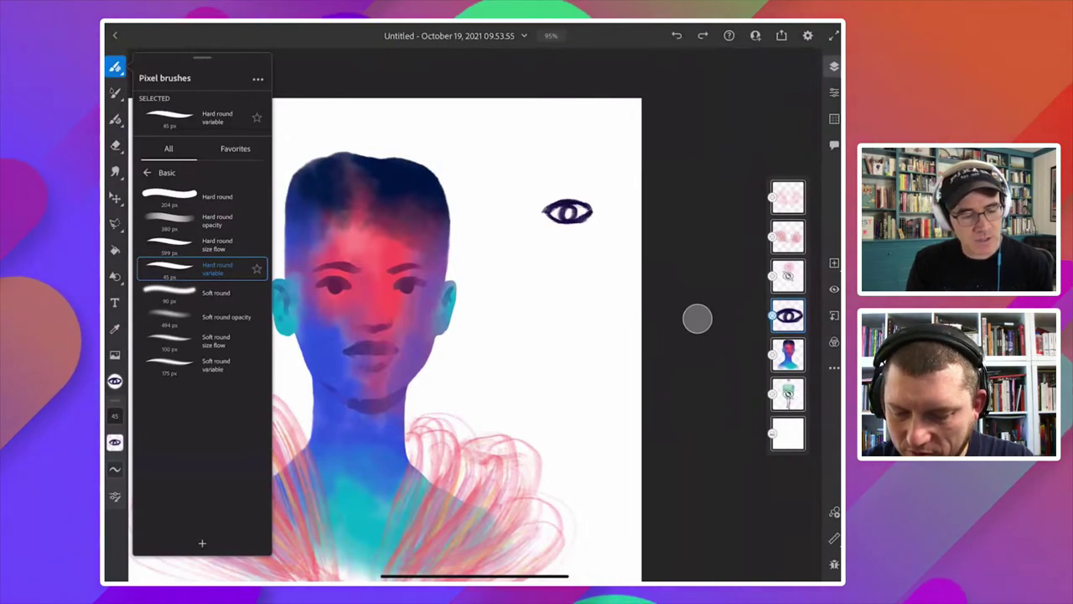
Set the brush spacing to 57% and make the brush larger.
click(115, 495)
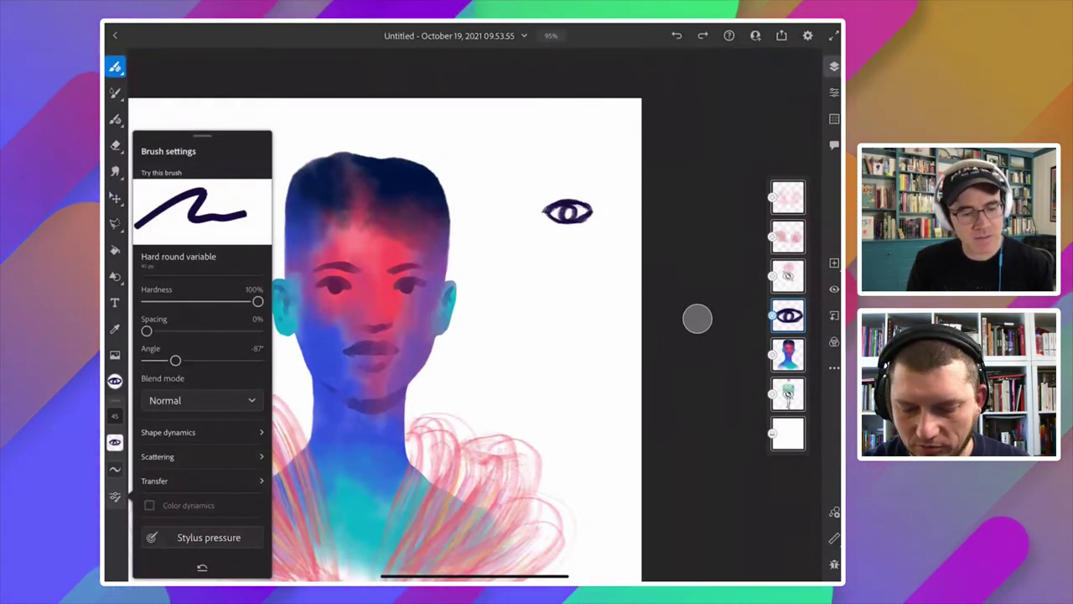
mouse_move(151, 330)
mouse_down()
mouse_move(198, 330)
mouse_move(183, 330)
mouse_up()
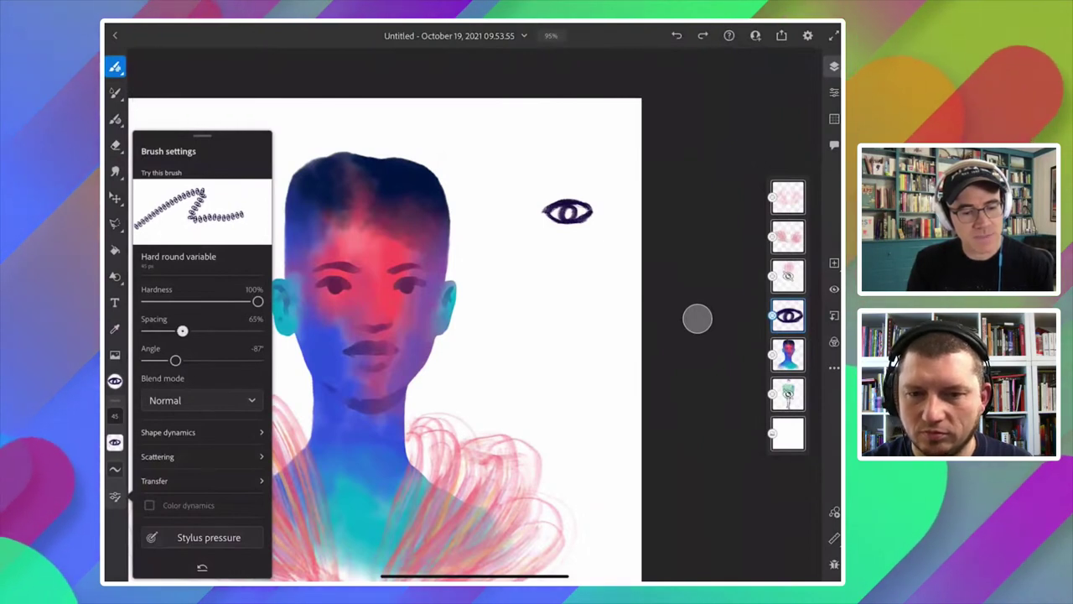
drag(183, 330, 182, 330)
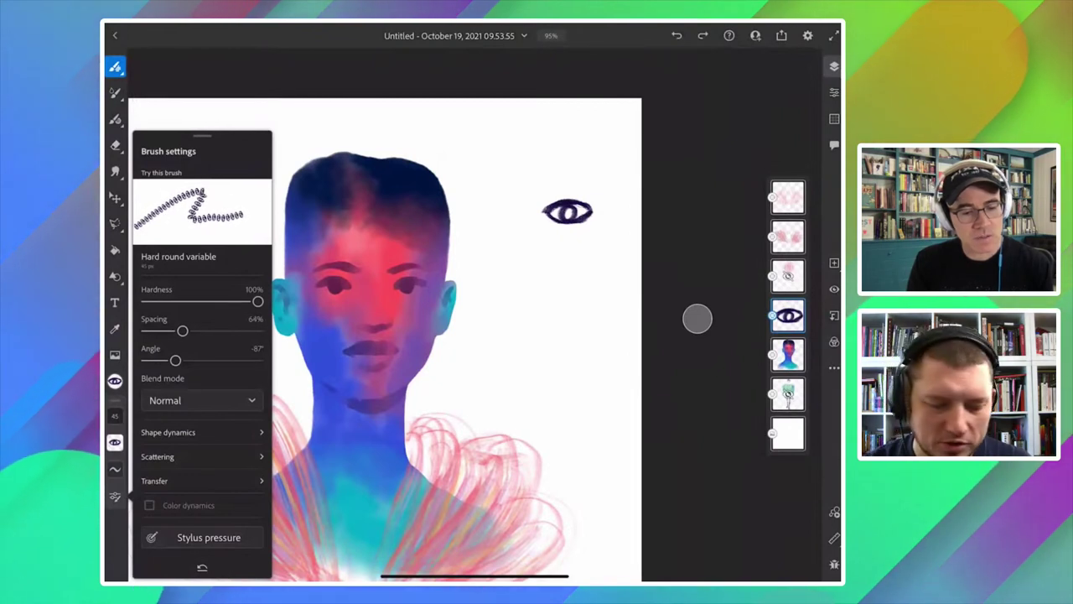
drag(182, 330, 178, 331)
drag(114, 414, 140, 426)
Check the shape dynamics options with a couple of preview test strokes.
click(114, 495)
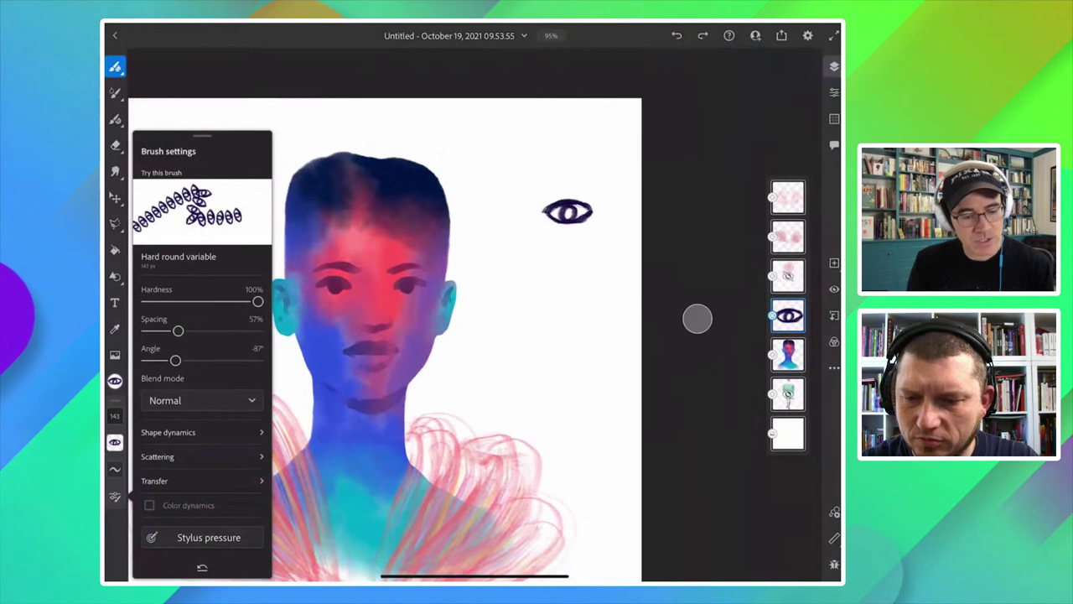
click(167, 432)
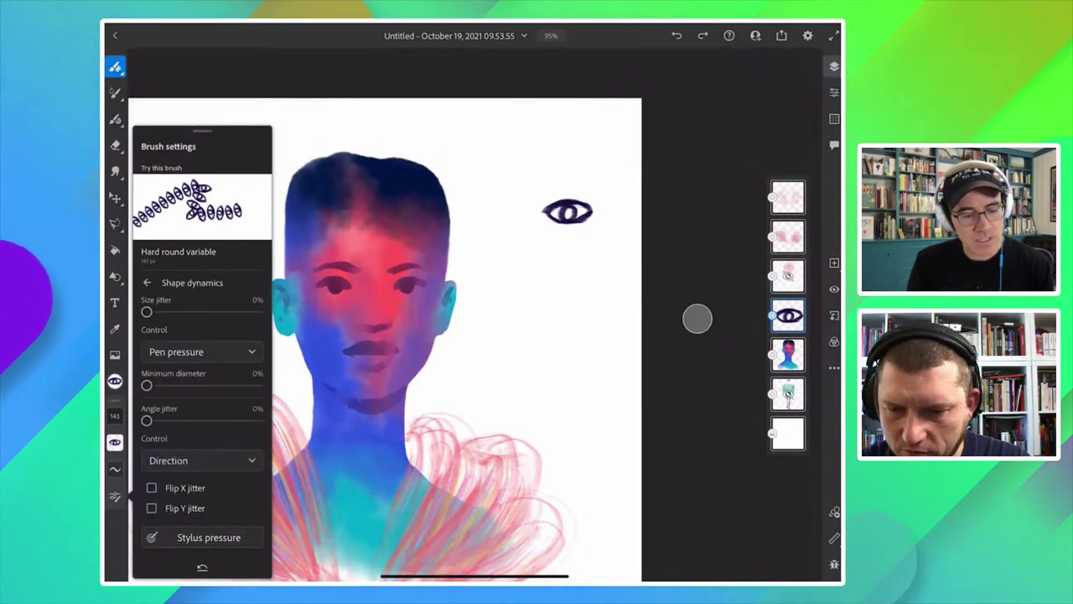
click(252, 202)
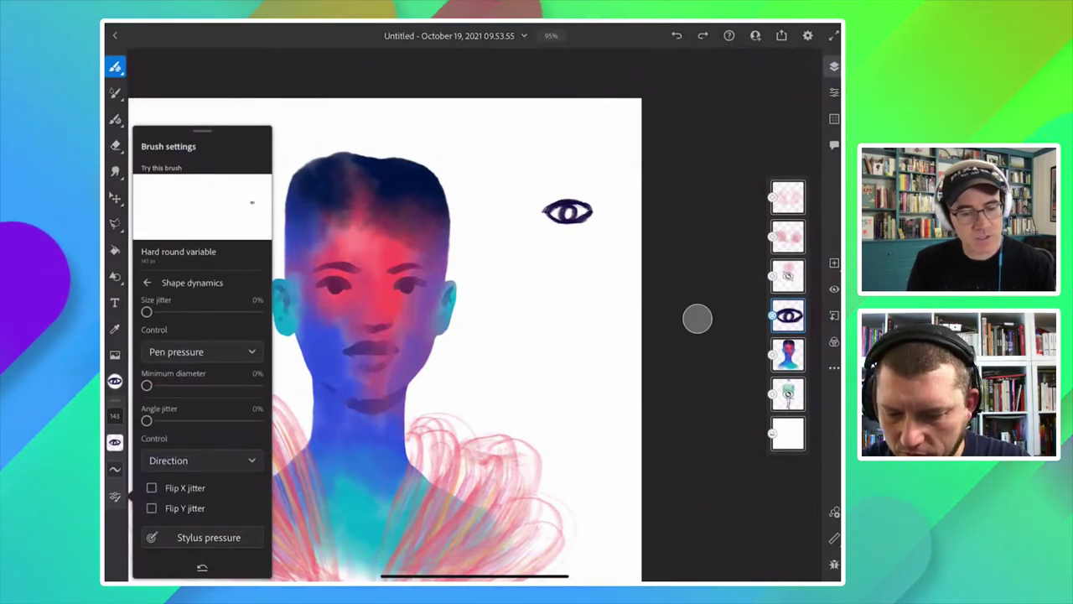
drag(215, 200, 166, 201)
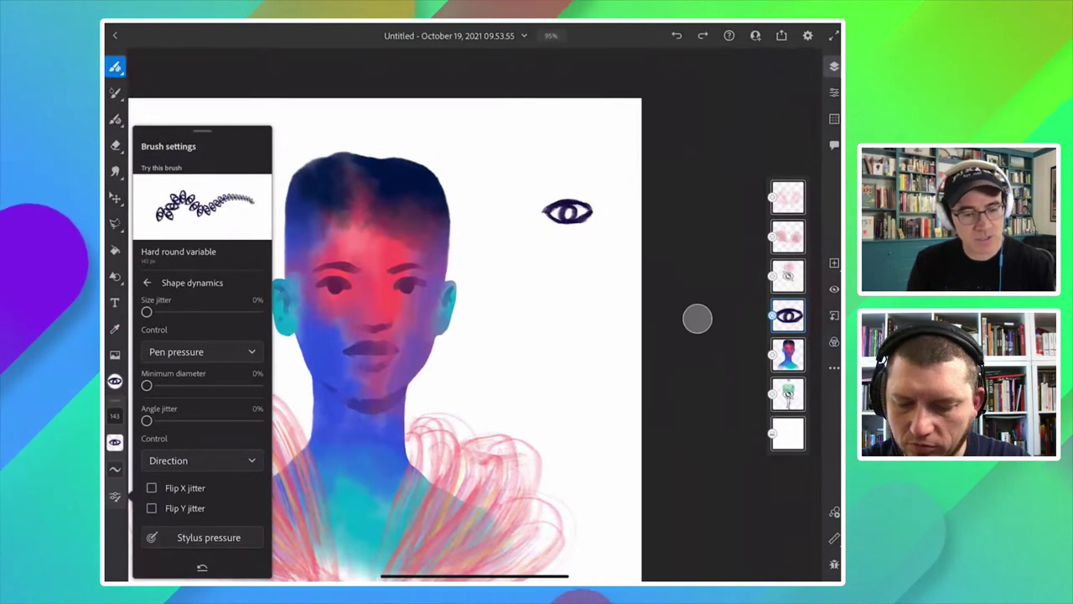
mouse_move(245, 214)
mouse_down()
mouse_move(205, 216)
mouse_move(233, 197)
mouse_up()
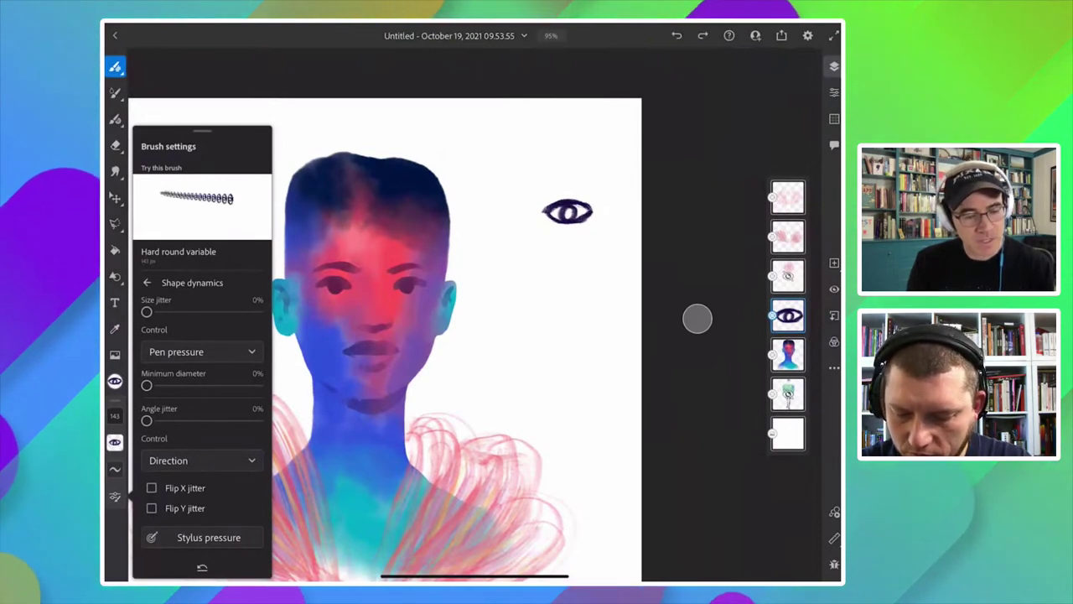
click(147, 283)
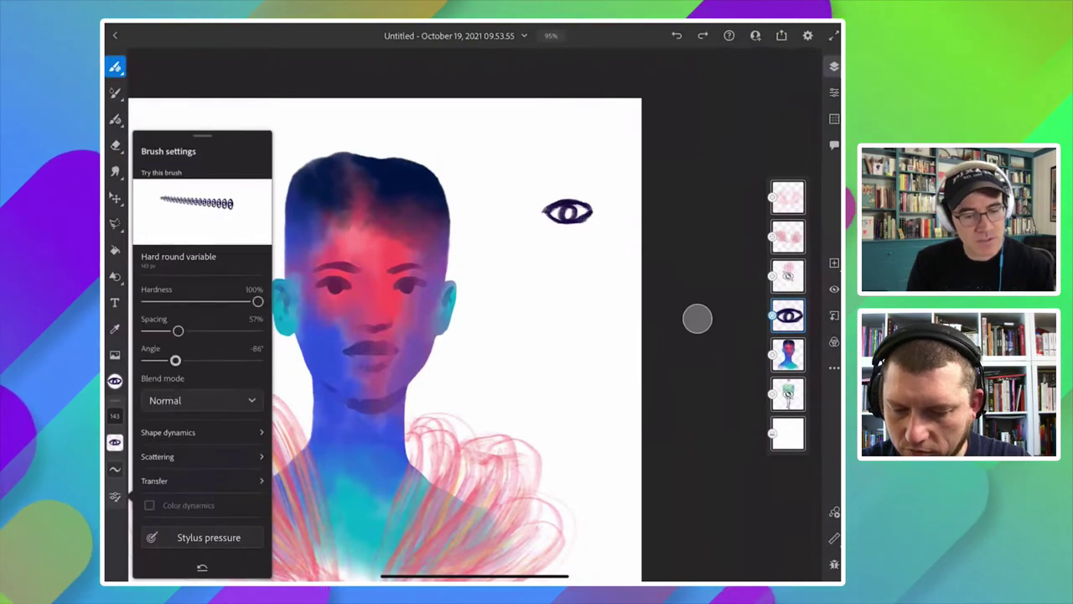
Rotate the stamp angle, widen spacing to 92%, and draw a test eye chain beside the face.
drag(175, 360, 201, 360)
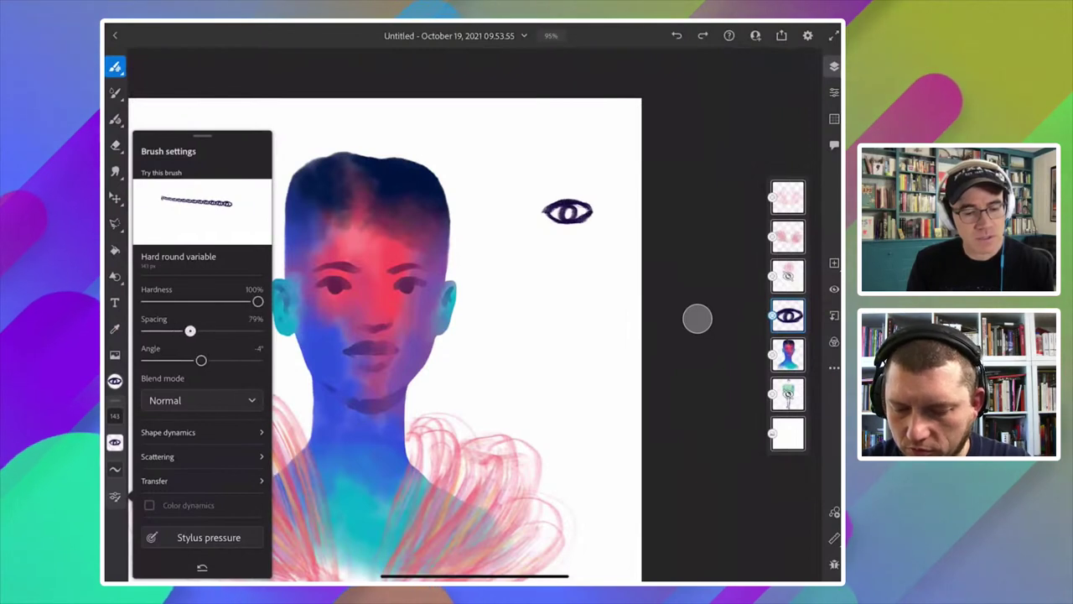
drag(178, 330, 197, 330)
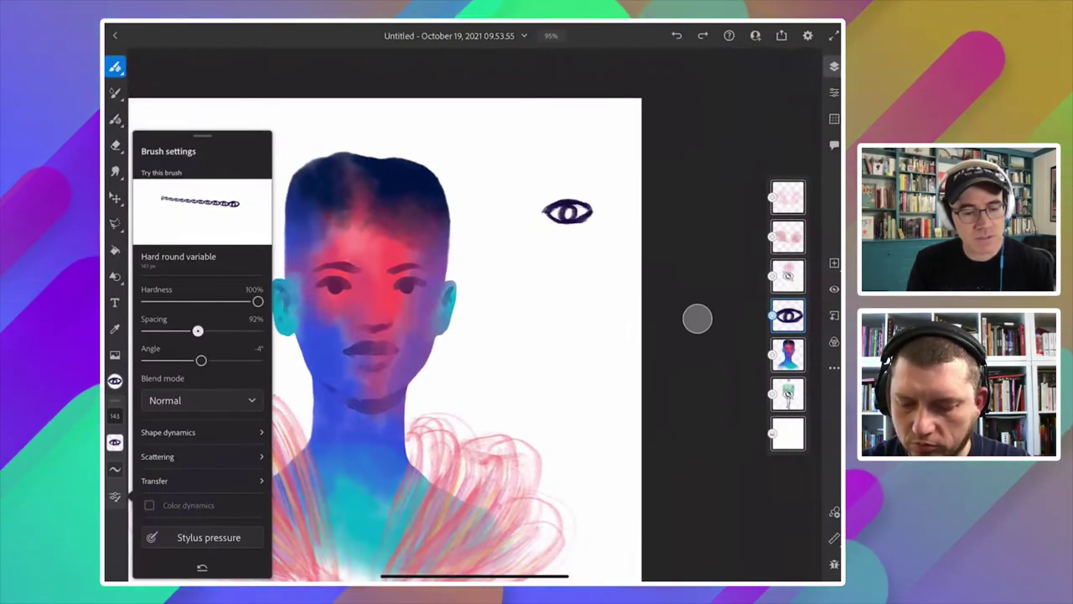
mouse_move(504, 172)
mouse_down()
mouse_move(549, 281)
mouse_move(593, 474)
mouse_up()
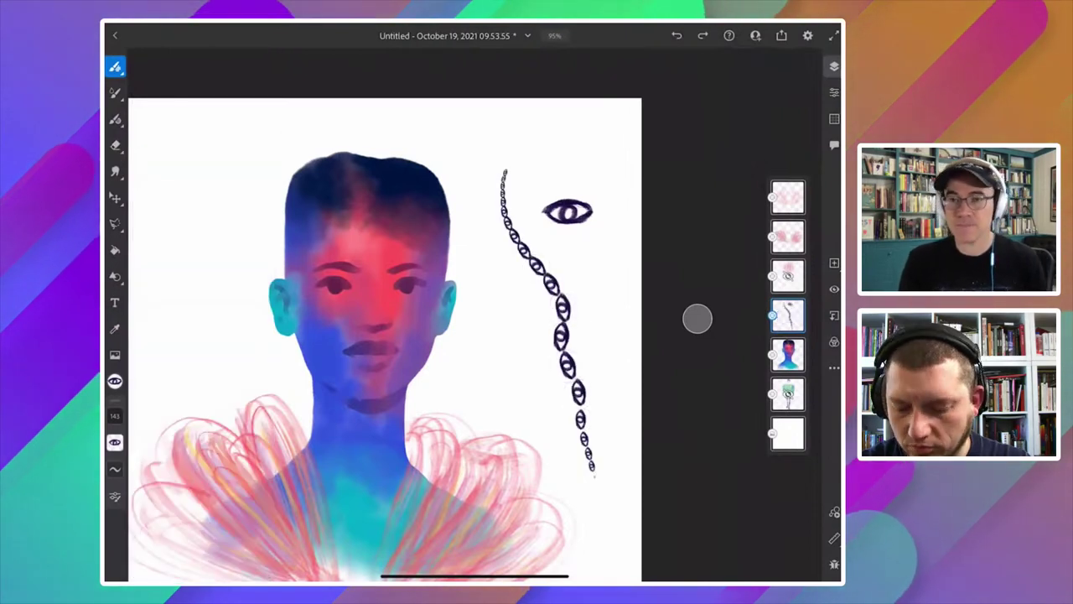
Remove the test chain, zoom out, and drape dark eye-chain necklaces across the chest.
key(ctrl+z)
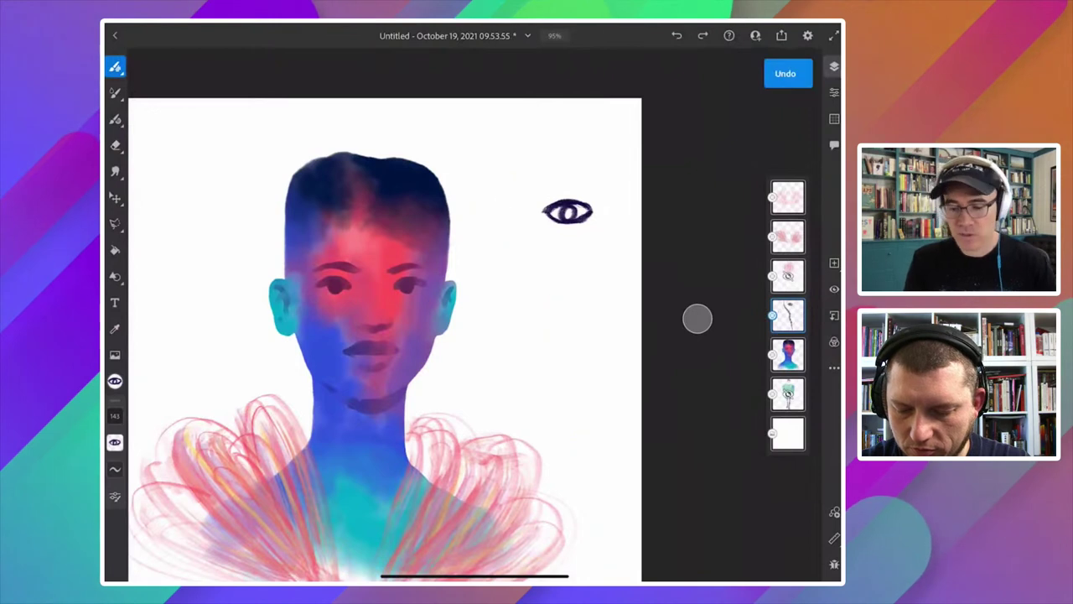
scroll(386, 336, down, 3)
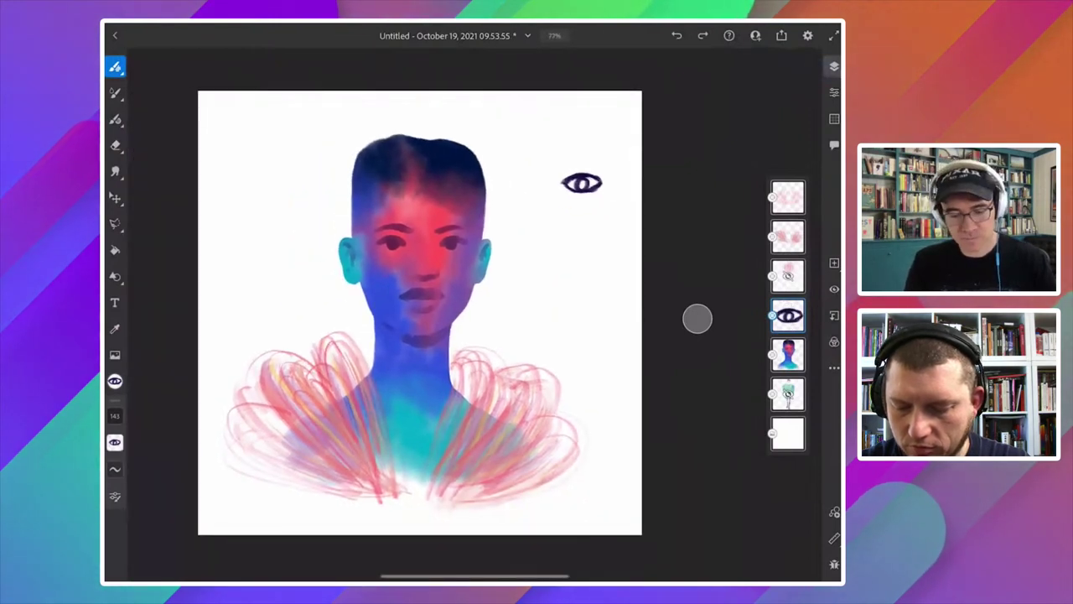
drag(460, 398, 419, 459)
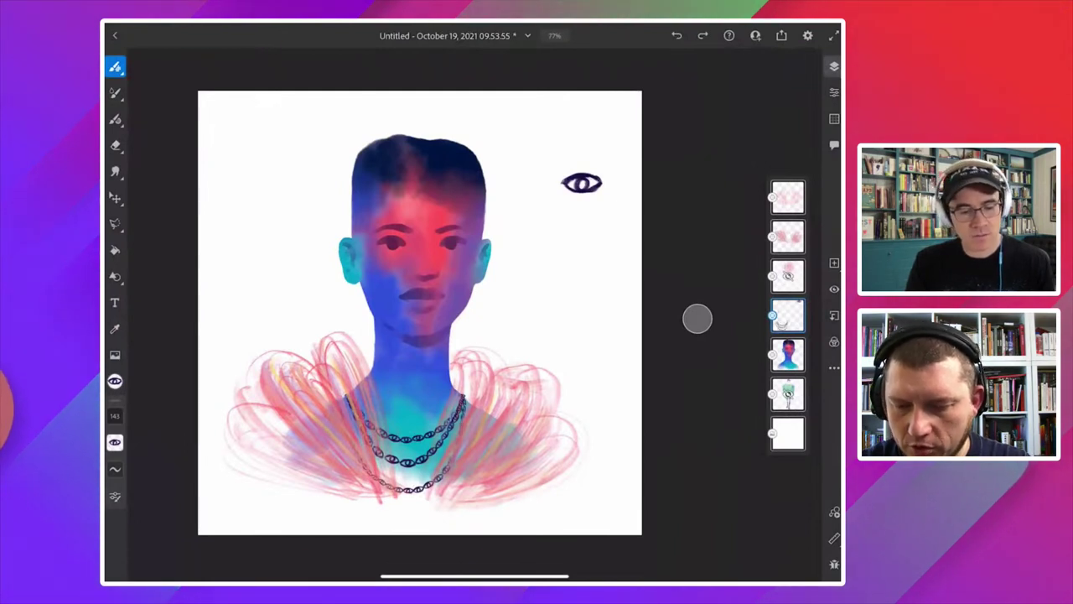
Use the HSB sliders to set the paint colour to hue 207, saturation 65, brightness 83.
click(115, 442)
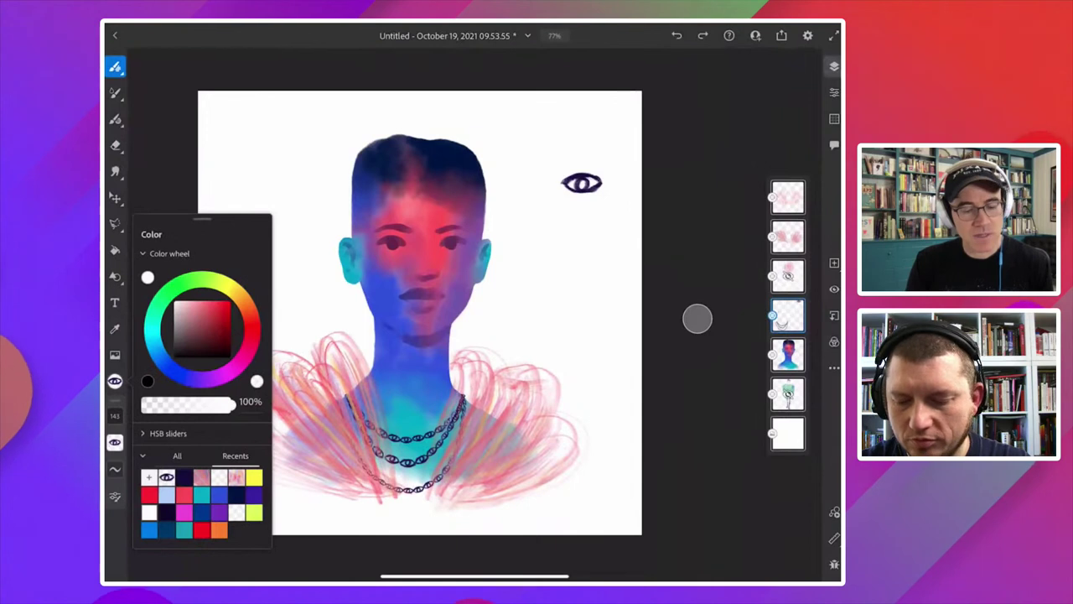
click(168, 433)
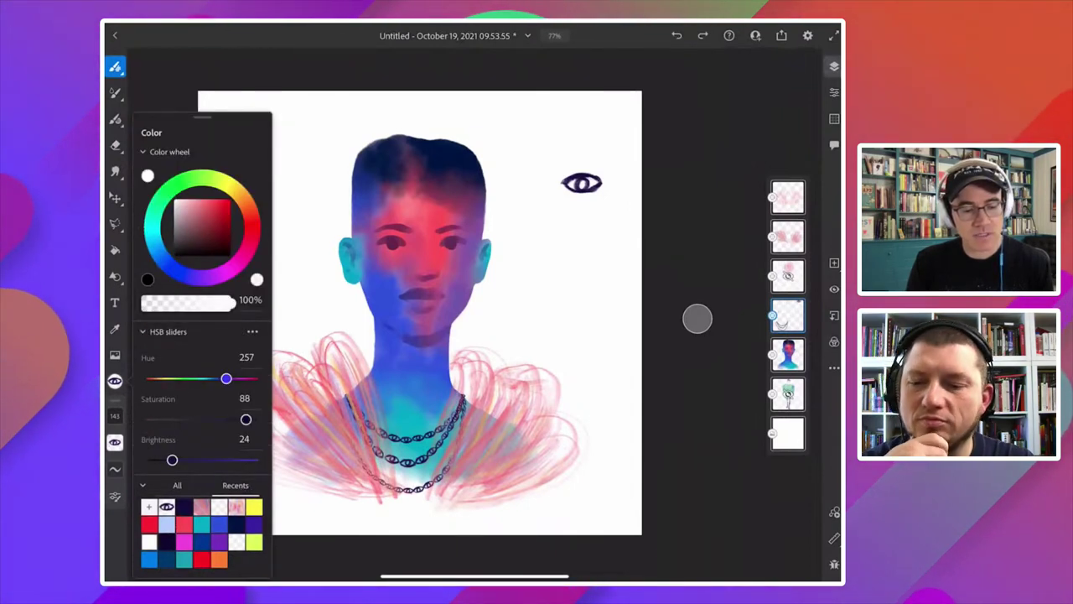
click(167, 331)
click(168, 462)
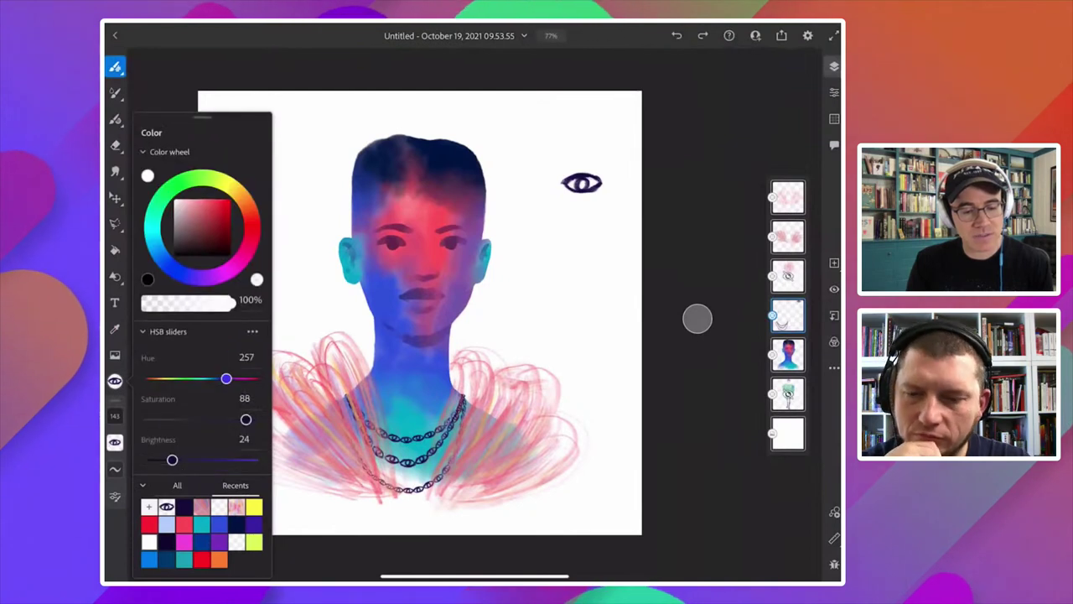
click(219, 378)
mouse_move(218, 379)
mouse_down()
mouse_move(174, 379)
mouse_move(197, 378)
mouse_up()
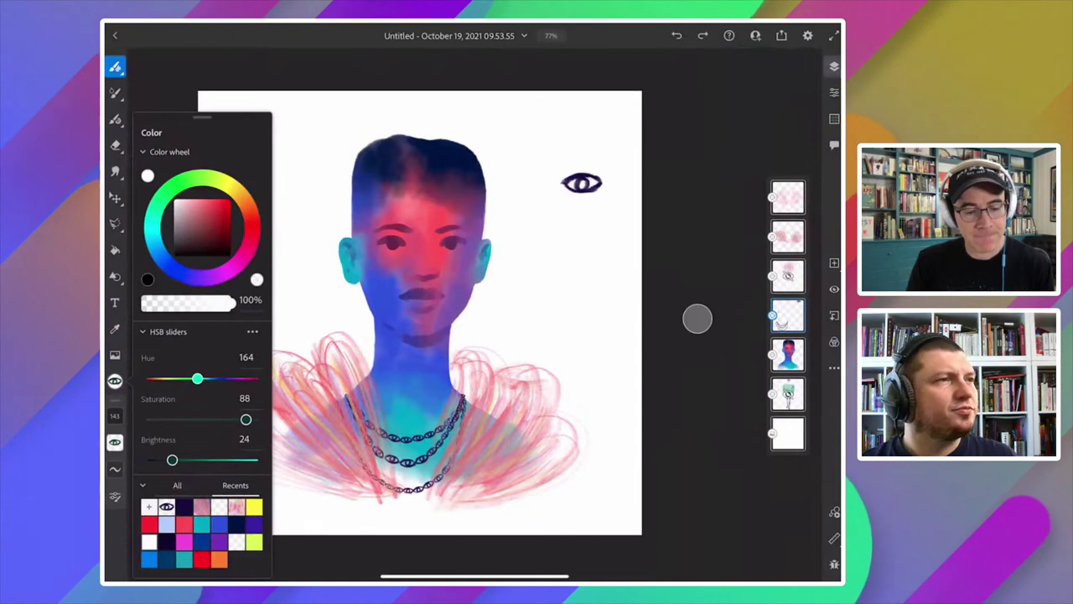
drag(172, 459, 225, 459)
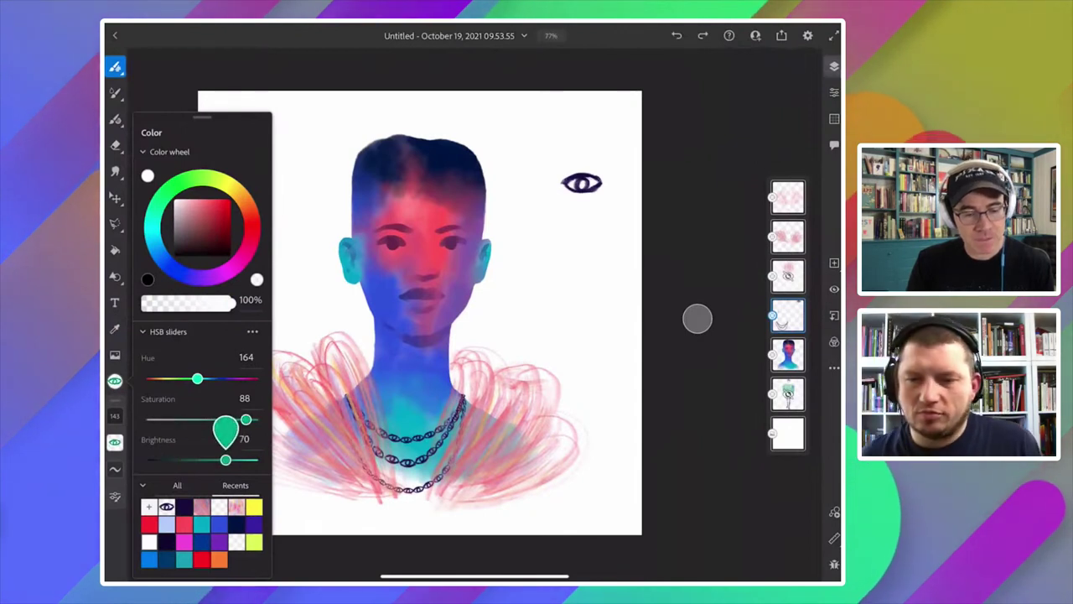
drag(197, 378, 204, 378)
drag(225, 459, 239, 460)
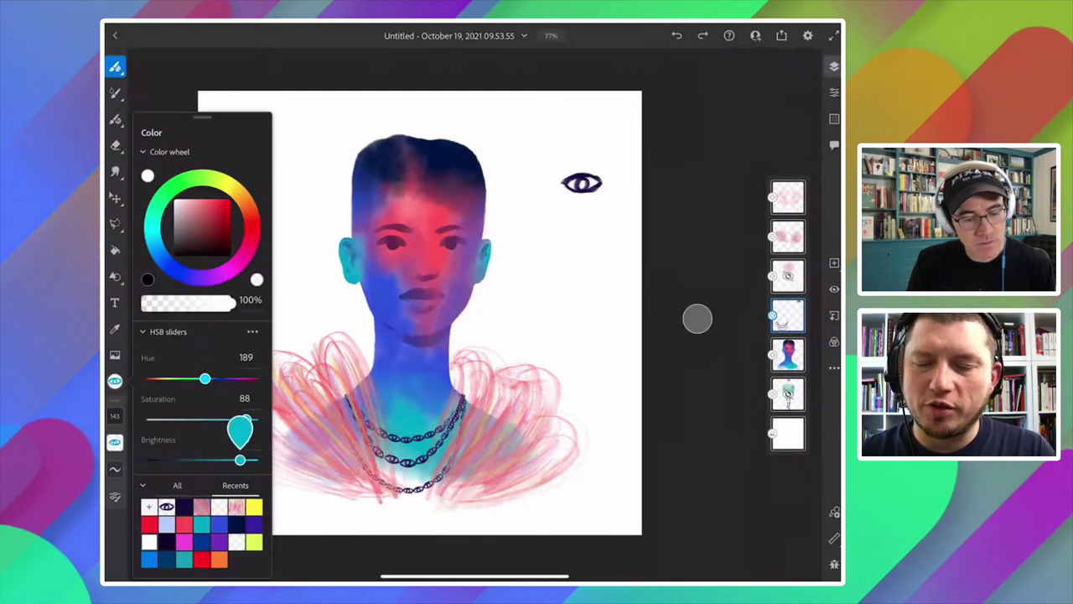
drag(246, 419, 218, 420)
drag(205, 378, 211, 378)
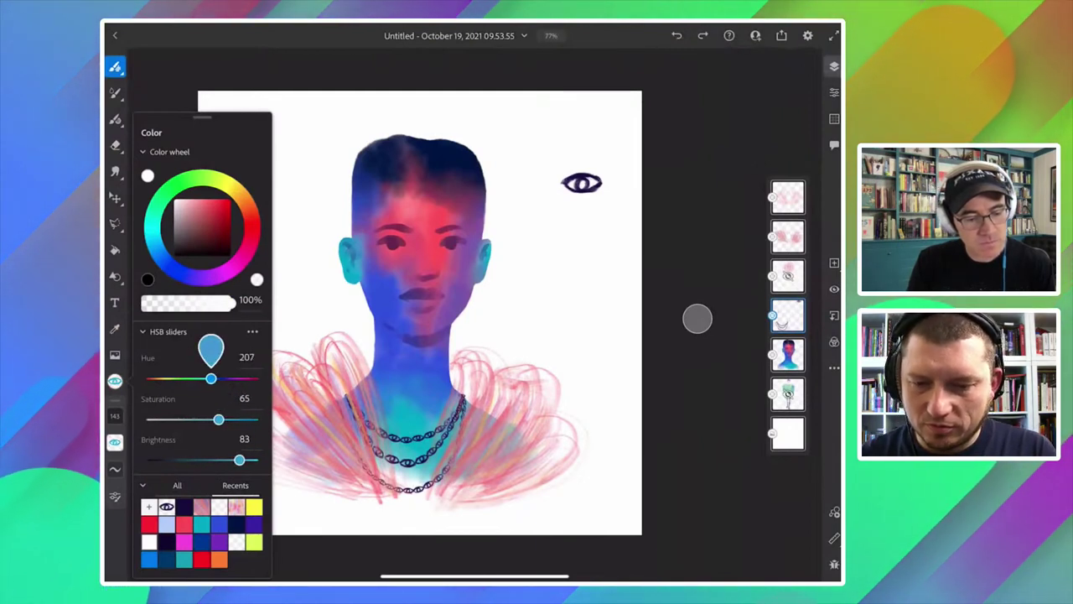
click(698, 318)
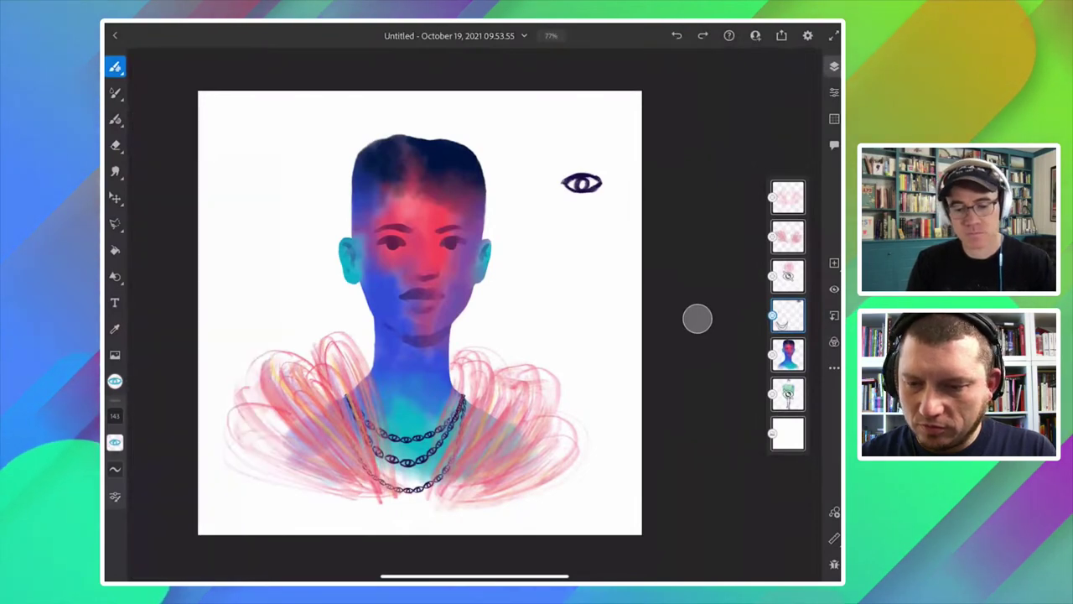
Paint and undo a trial light-blue chain stroke across the hair.
scroll(698, 318, up, 3)
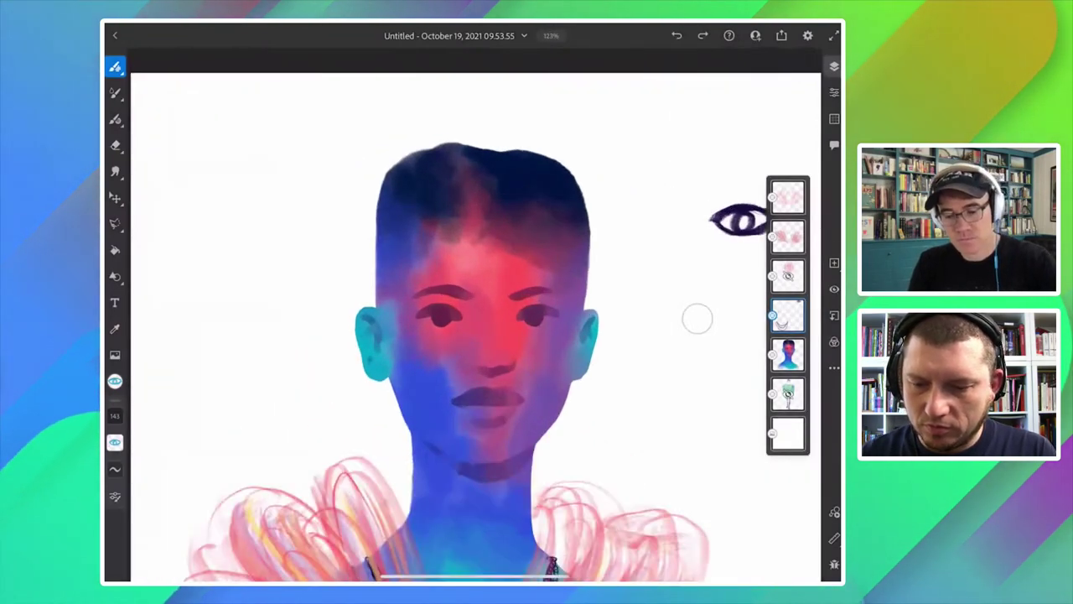
drag(549, 248, 589, 234)
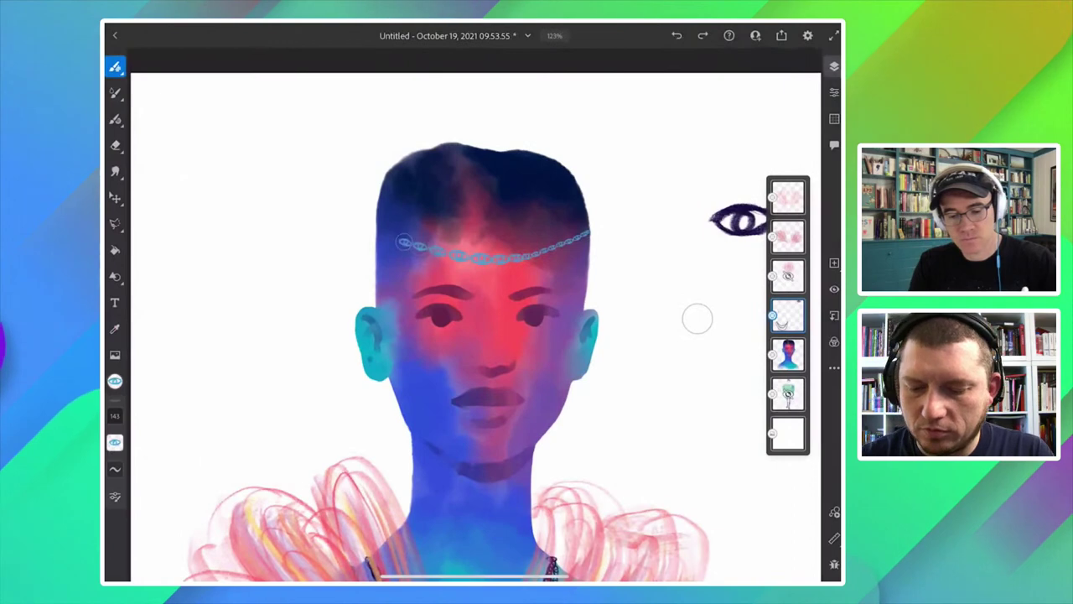
scroll(698, 317, down, 3)
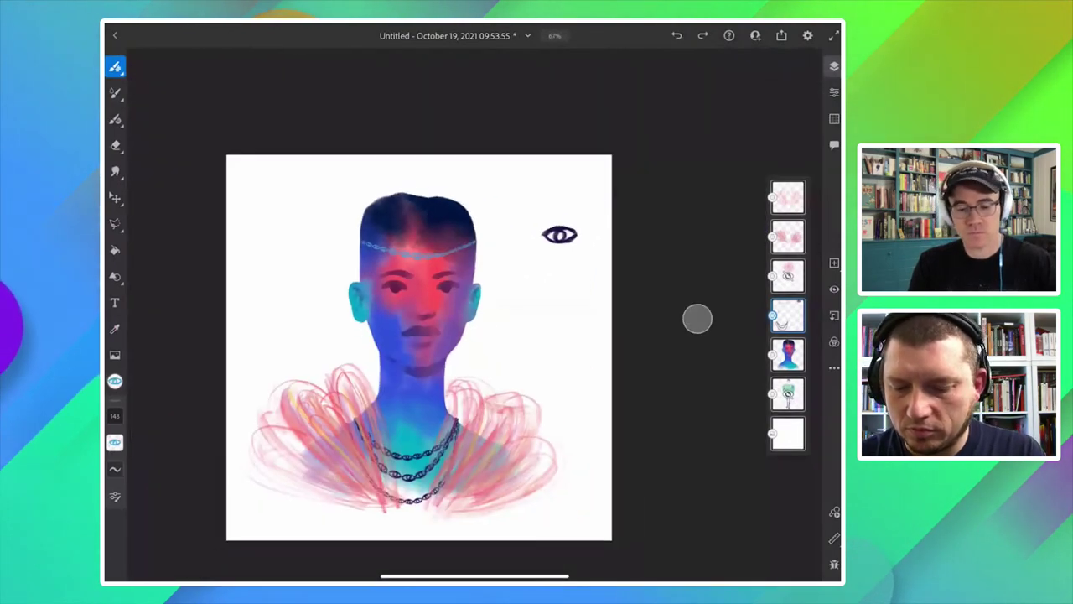
scroll(697, 318, up, 2)
key(ctrl+z)
Adjust the brush colour to brightness 100 and saturation 56.
key(c)
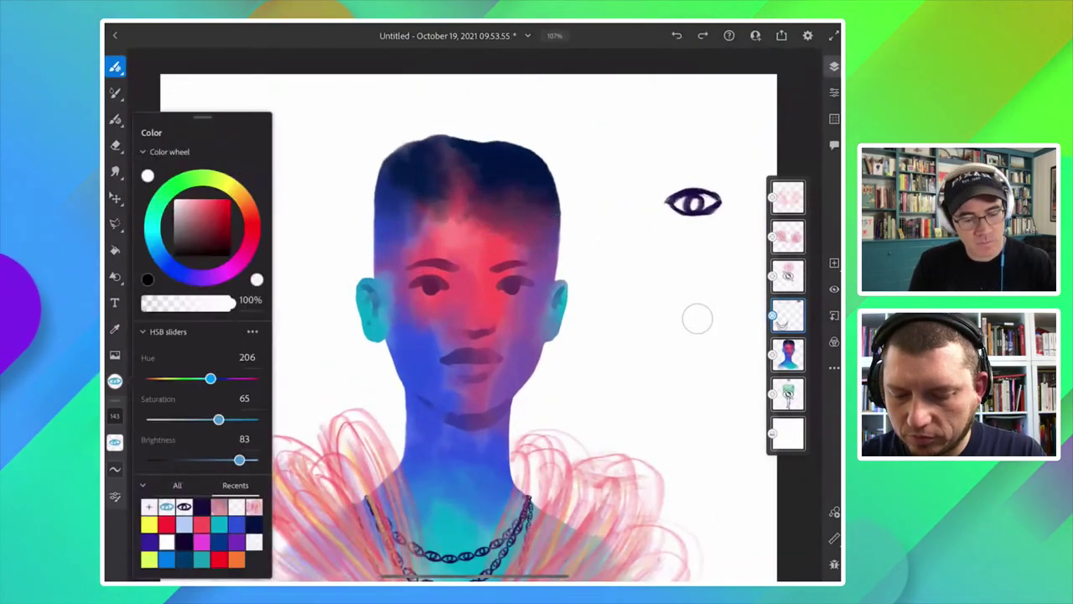
drag(239, 459, 258, 459)
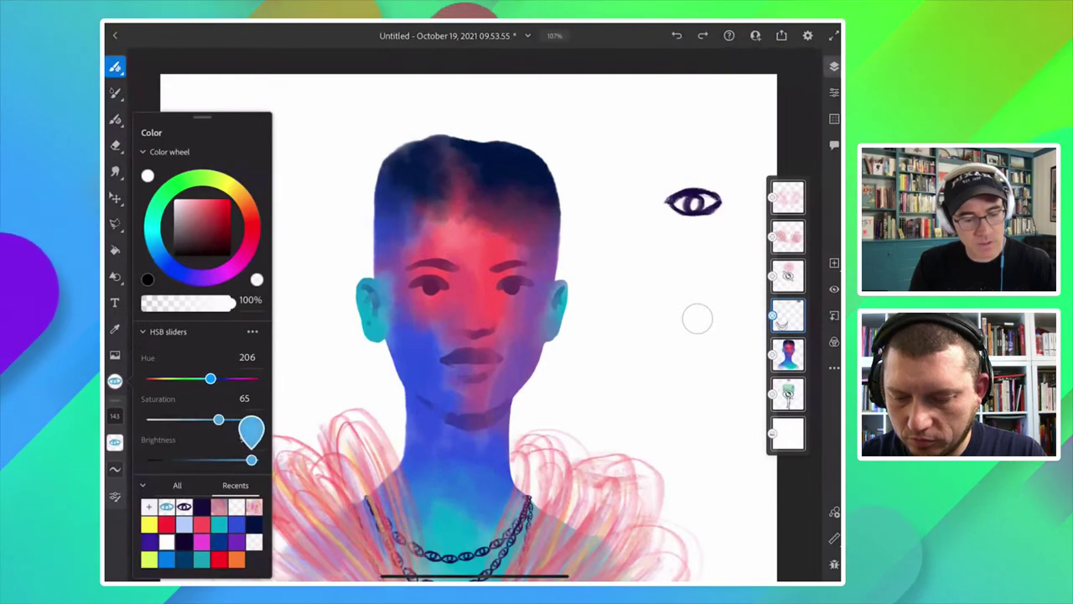
drag(218, 419, 209, 419)
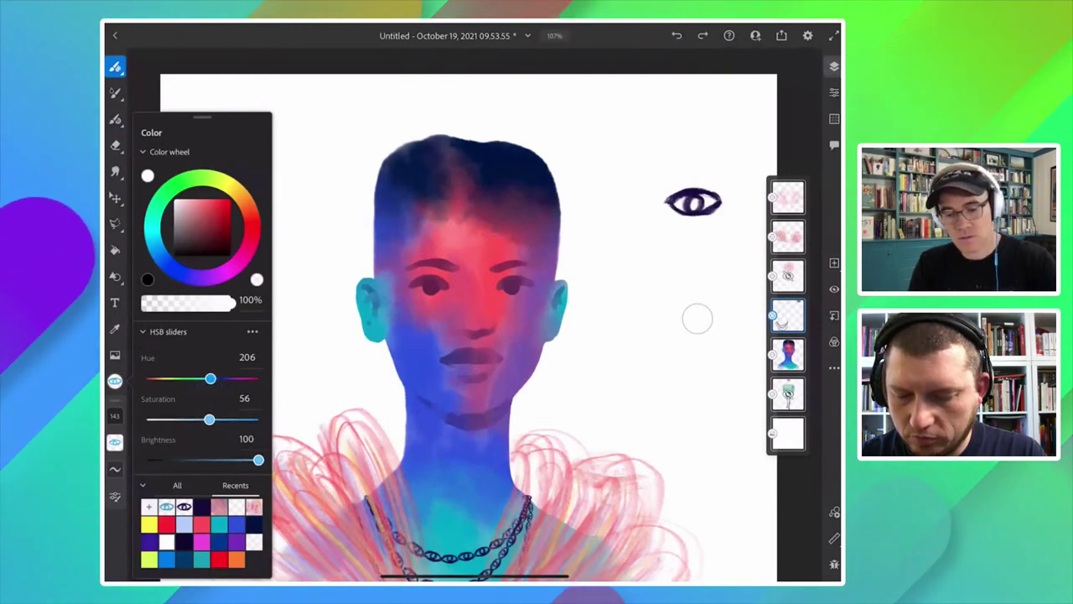
key(c)
Paint two light-blue eye-chain strands across the forehead as a headband.
drag(469, 249, 376, 234)
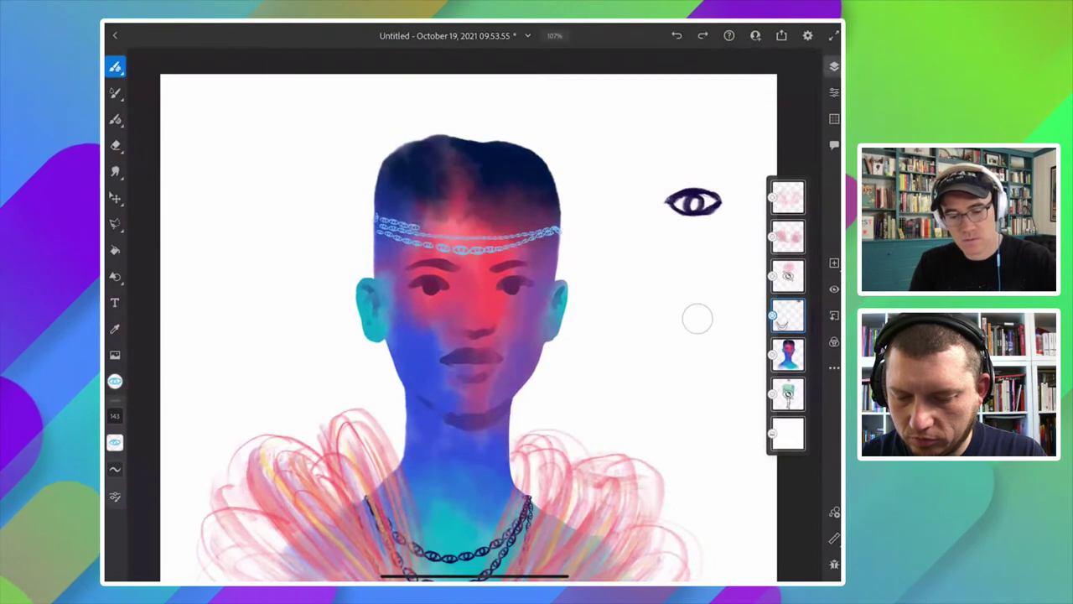
drag(420, 229, 497, 230)
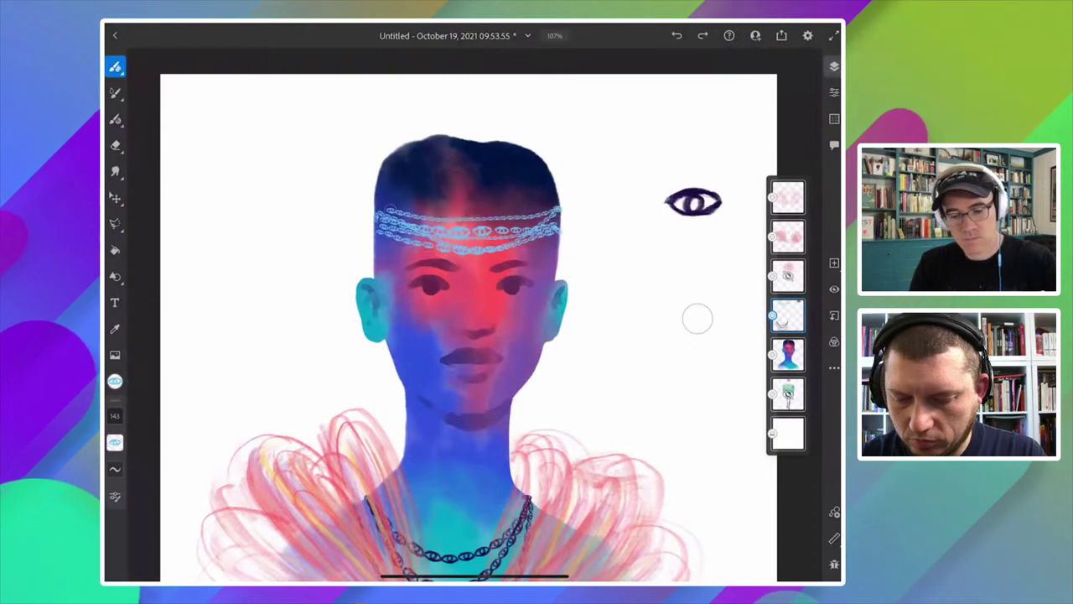
scroll(469, 327, down, 3)
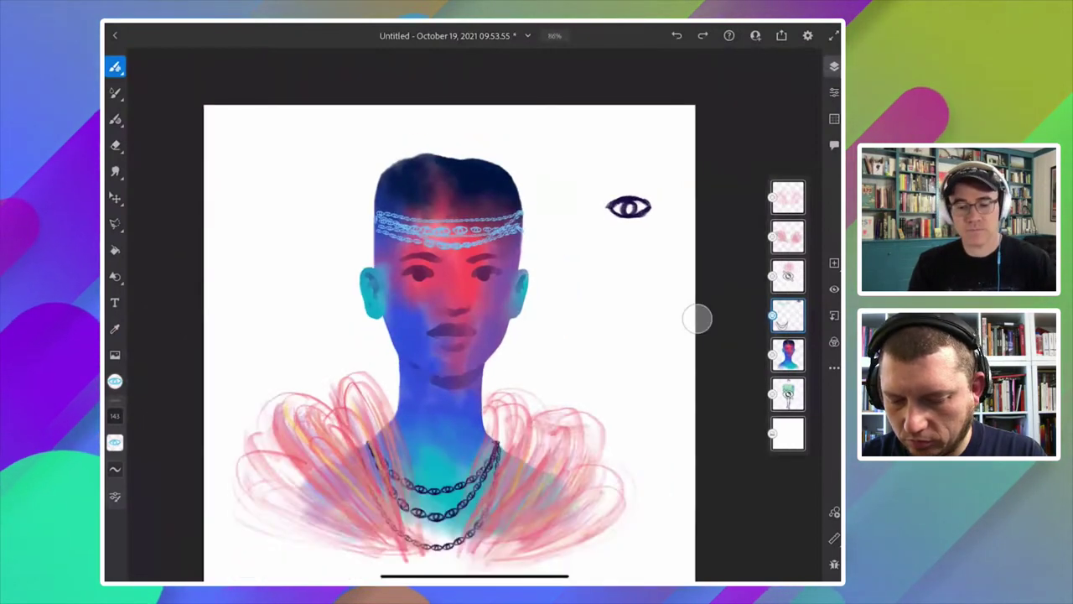
scroll(469, 327, up, 2)
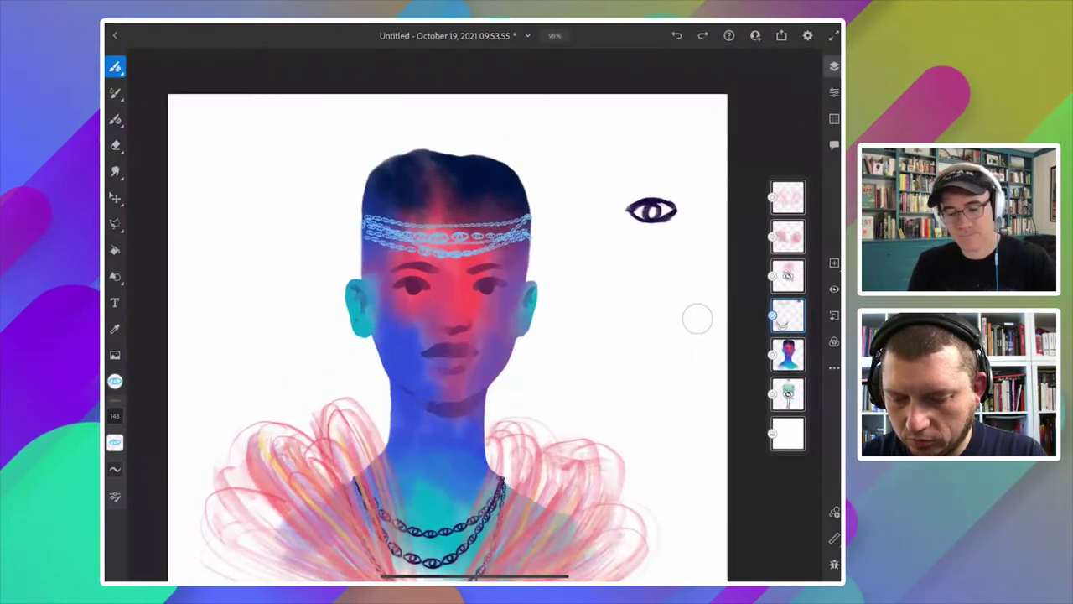
scroll(696, 317, up, 2)
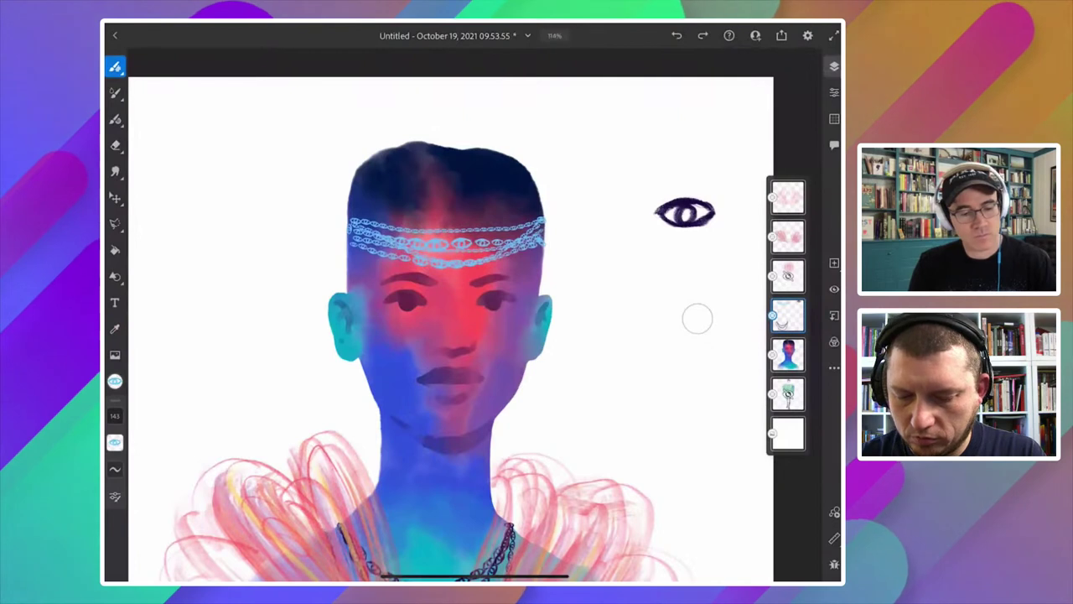
click(115, 380)
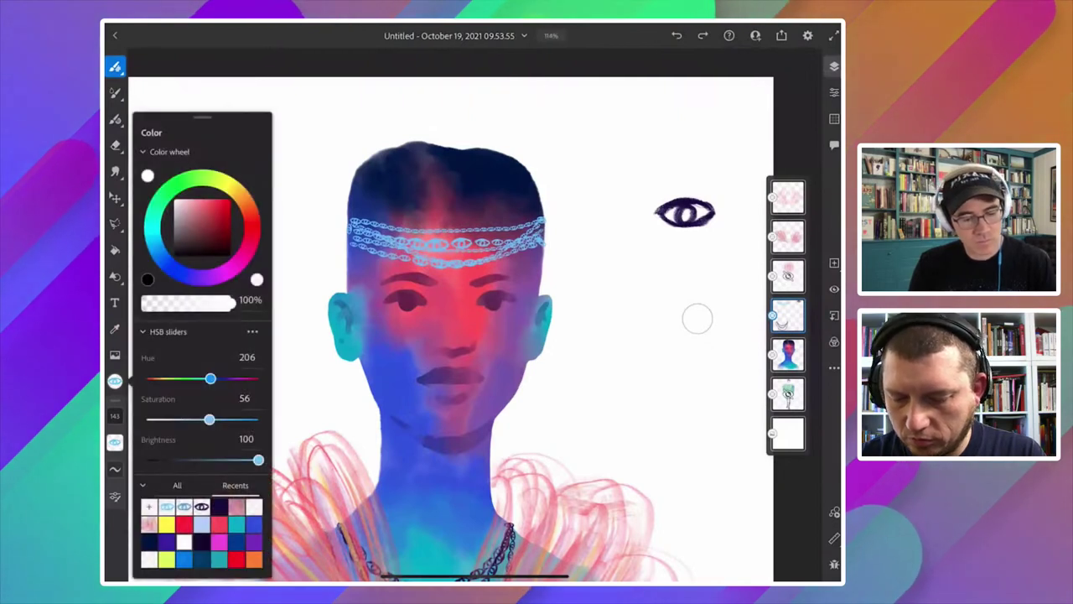
Drop saturation to 0 for white and paint white chain links over the headband.
drag(209, 418, 147, 419)
click(115, 381)
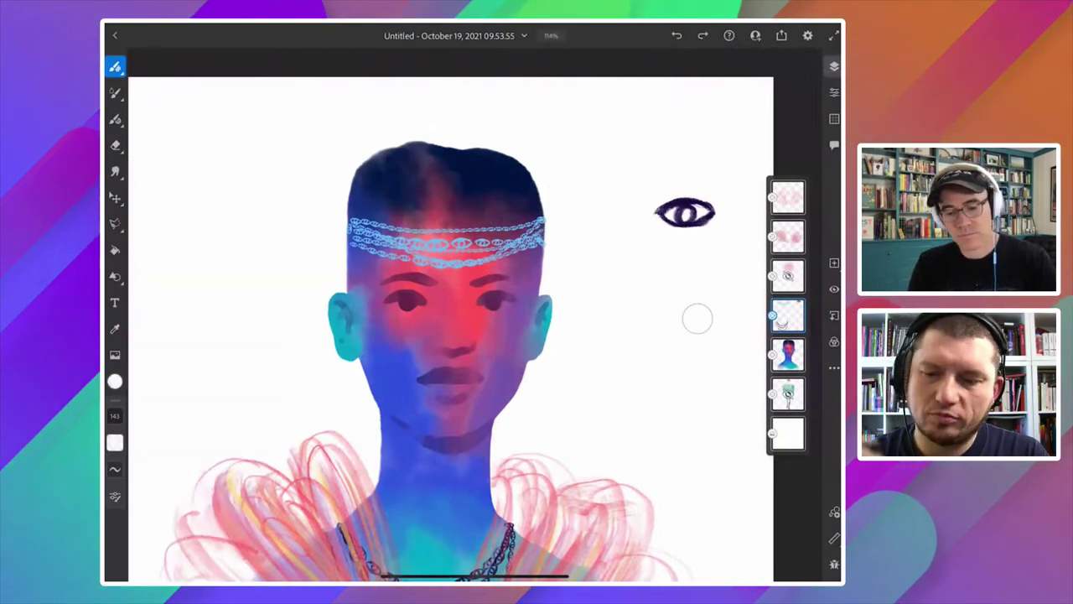
drag(474, 247, 518, 239)
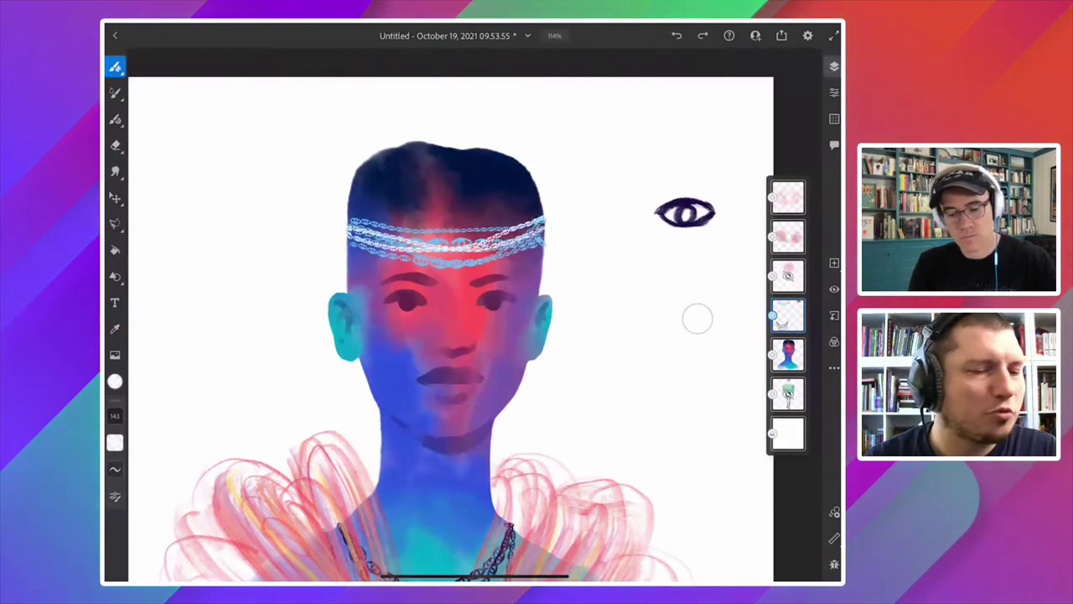
scroll(698, 318, down, 5)
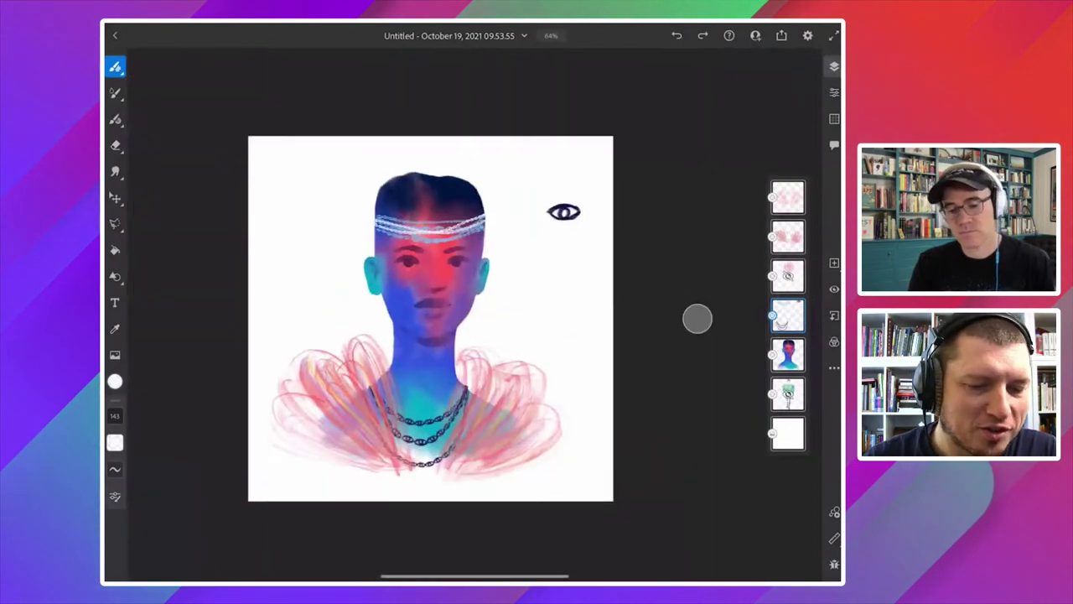
scroll(697, 318, up, 3)
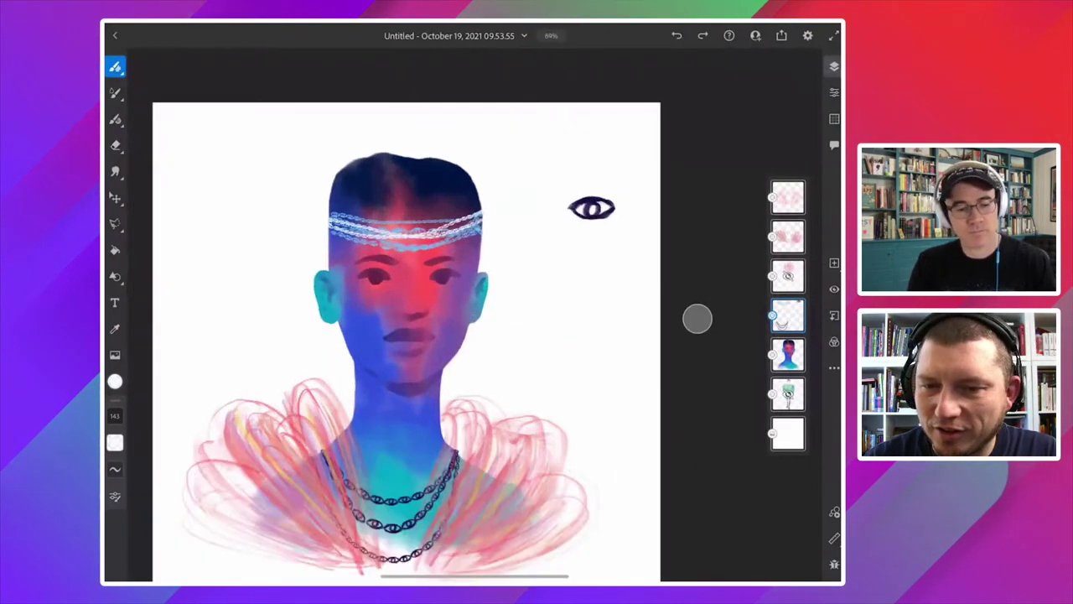
Erase the sample eye at the upper right, then zoom around to review the whole portrait.
key(e)
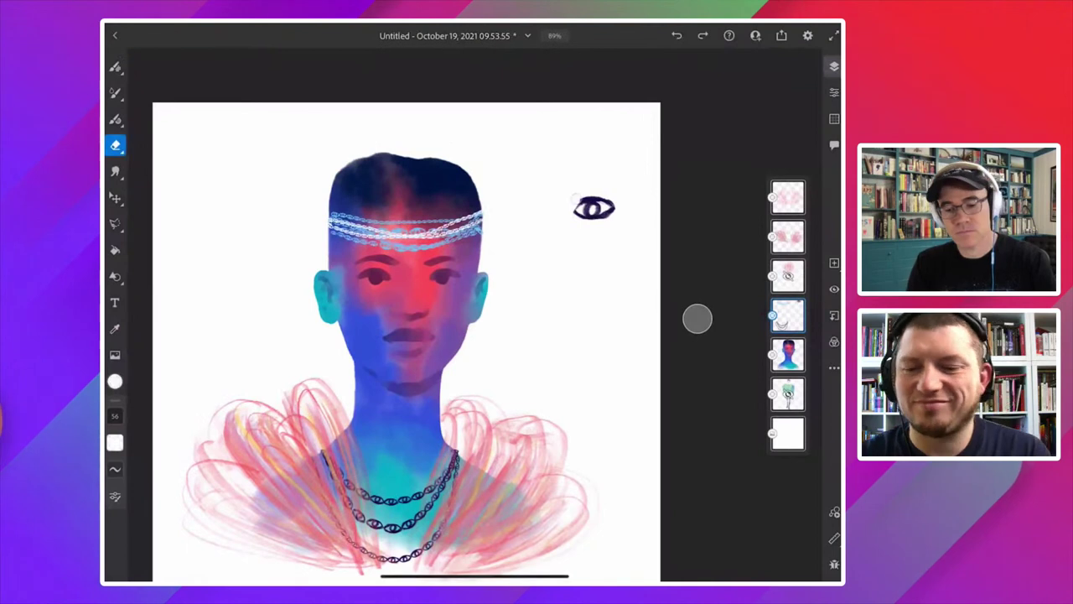
drag(568, 206, 608, 211)
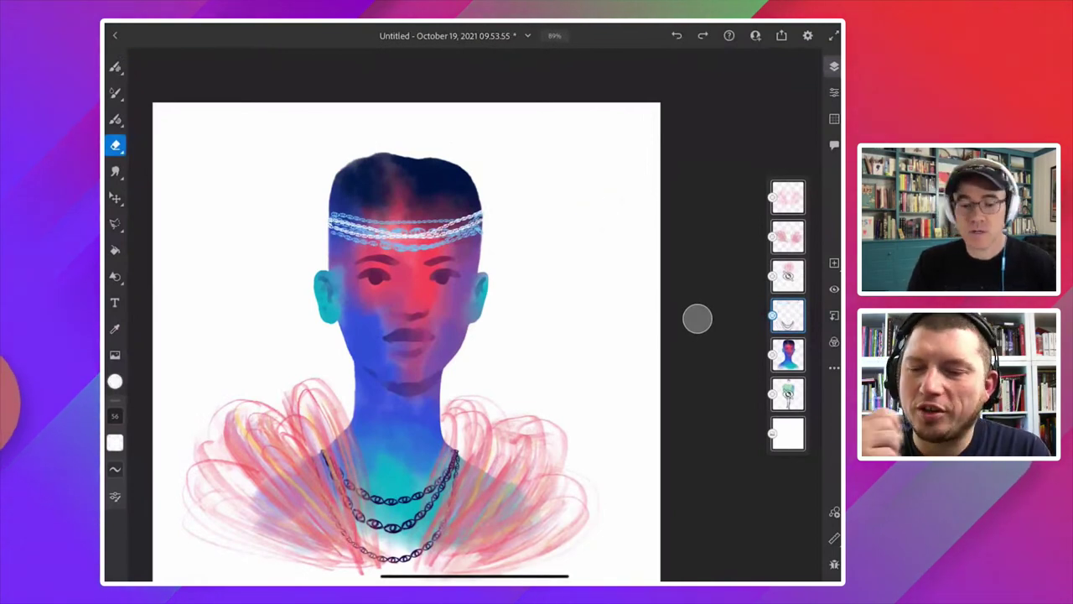
scroll(697, 318, down, 3)
scroll(698, 318, down, 1)
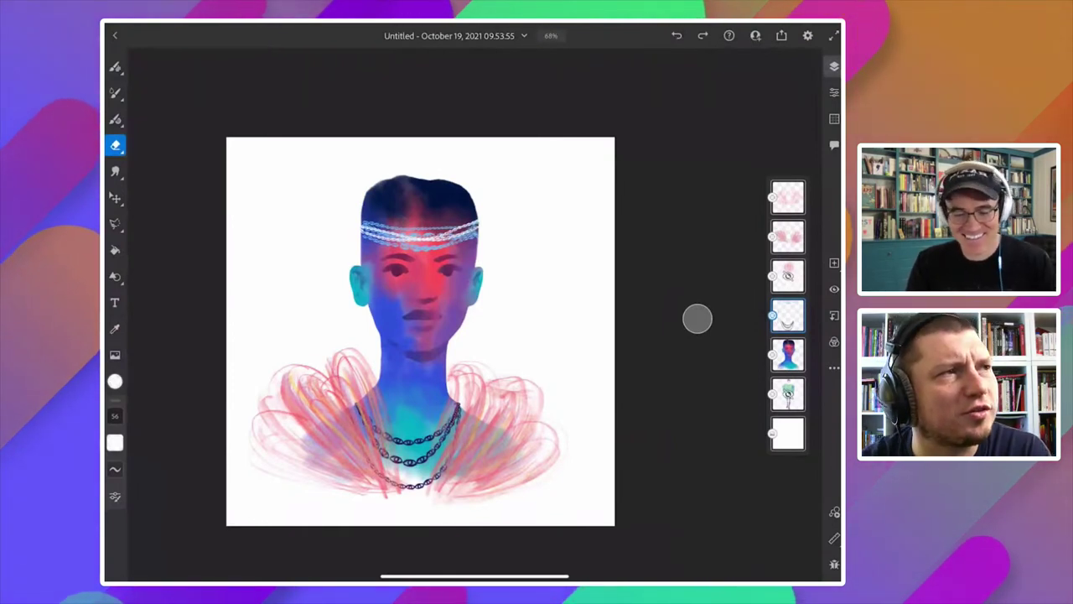
scroll(697, 318, up, 5)
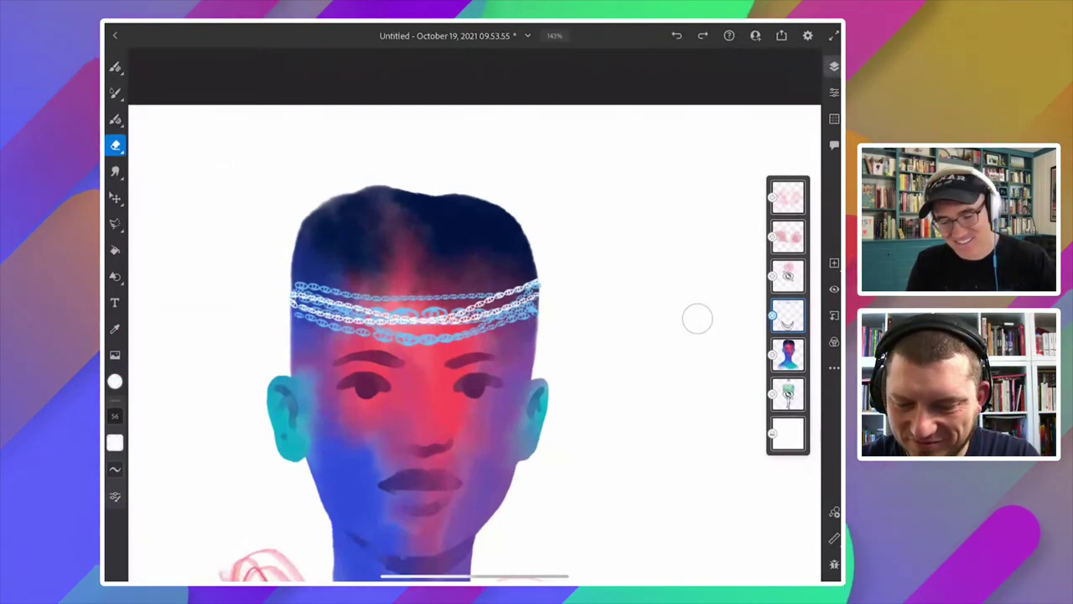
scroll(697, 319, down, 5)
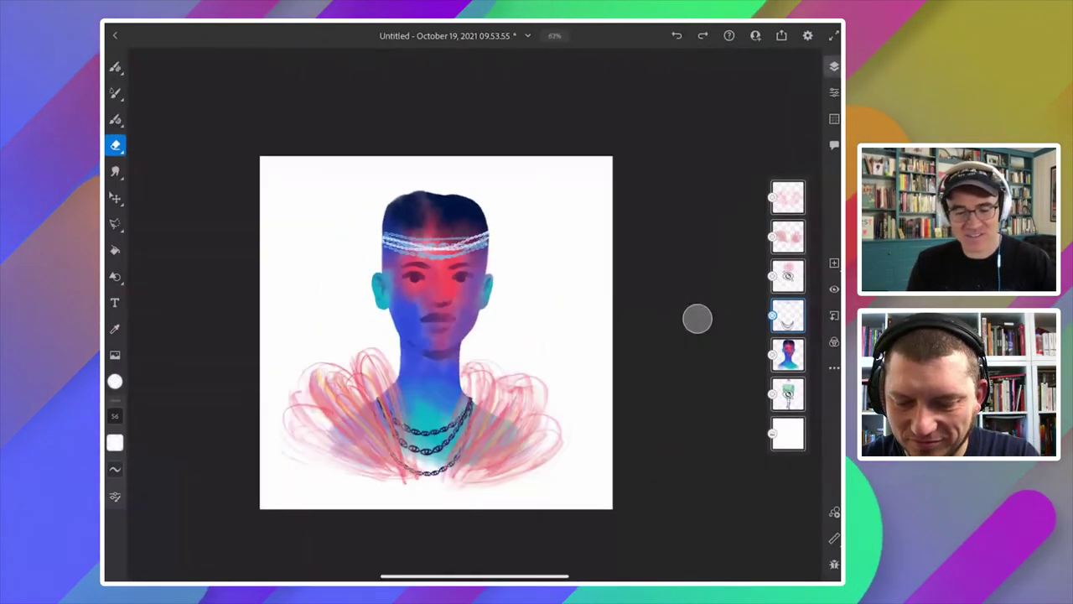
scroll(697, 318, up, 1)
scroll(697, 318, up, 1)
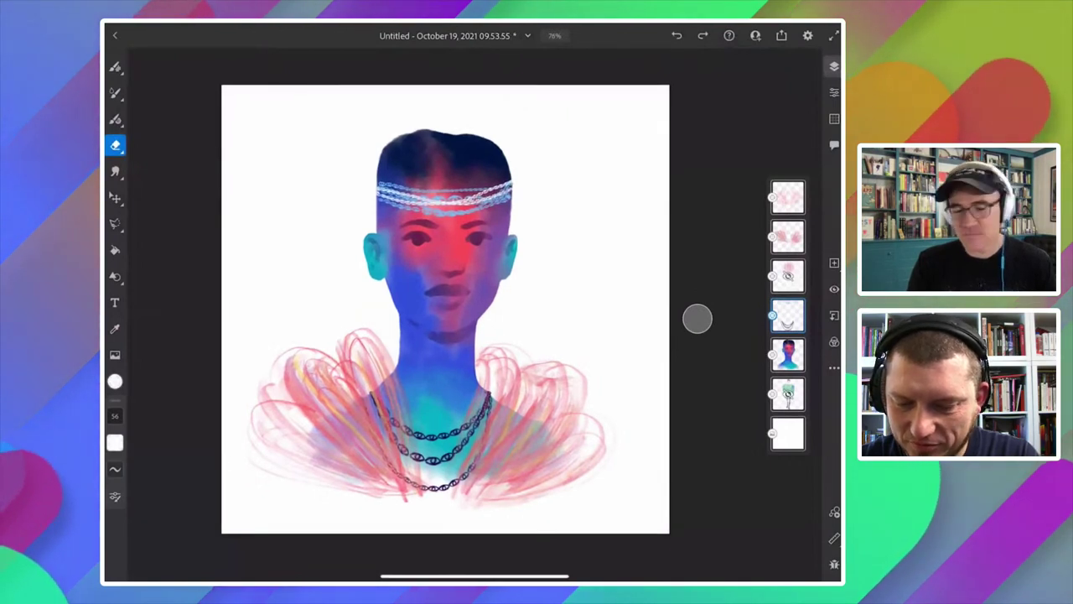
scroll(697, 318, up, 1)
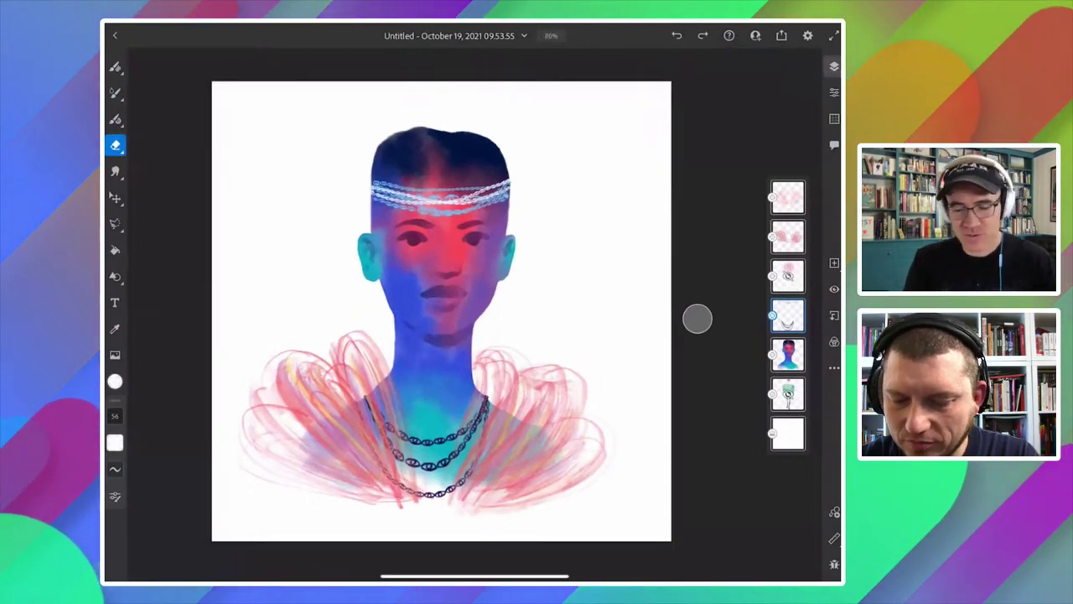
scroll(697, 318, up, 1)
scroll(698, 319, down, 1)
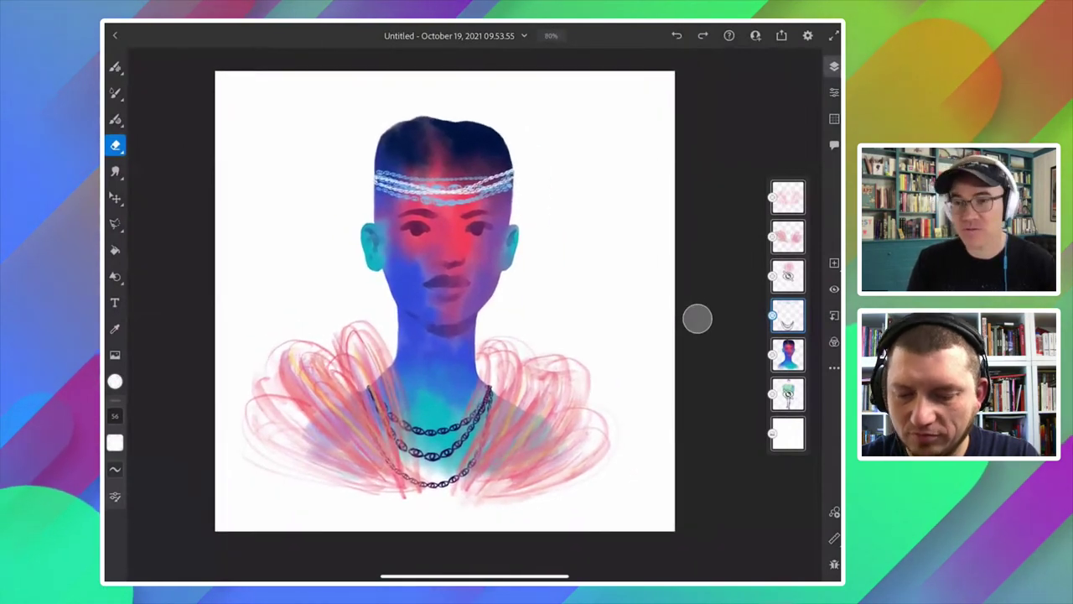
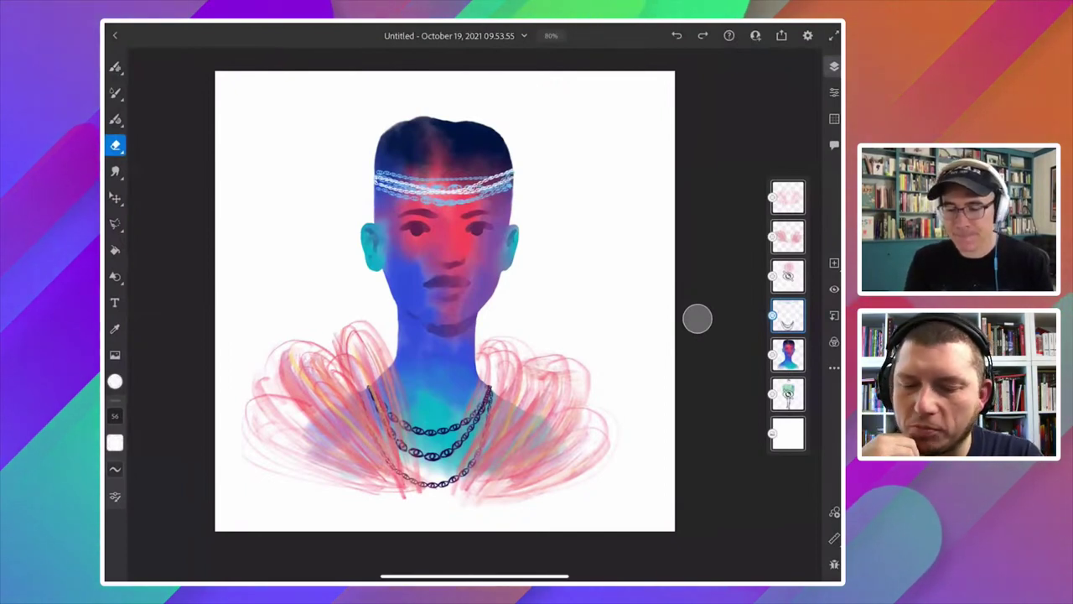
Select the top layer and merge it down into the layer below.
key(alt+shift+bracketright)
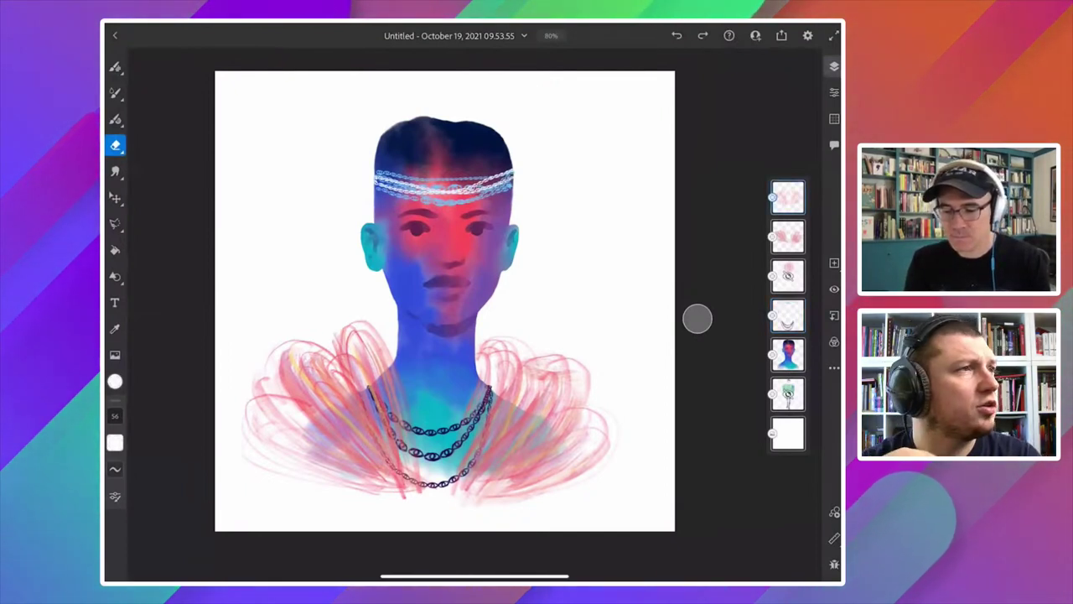
key(ctrl+e)
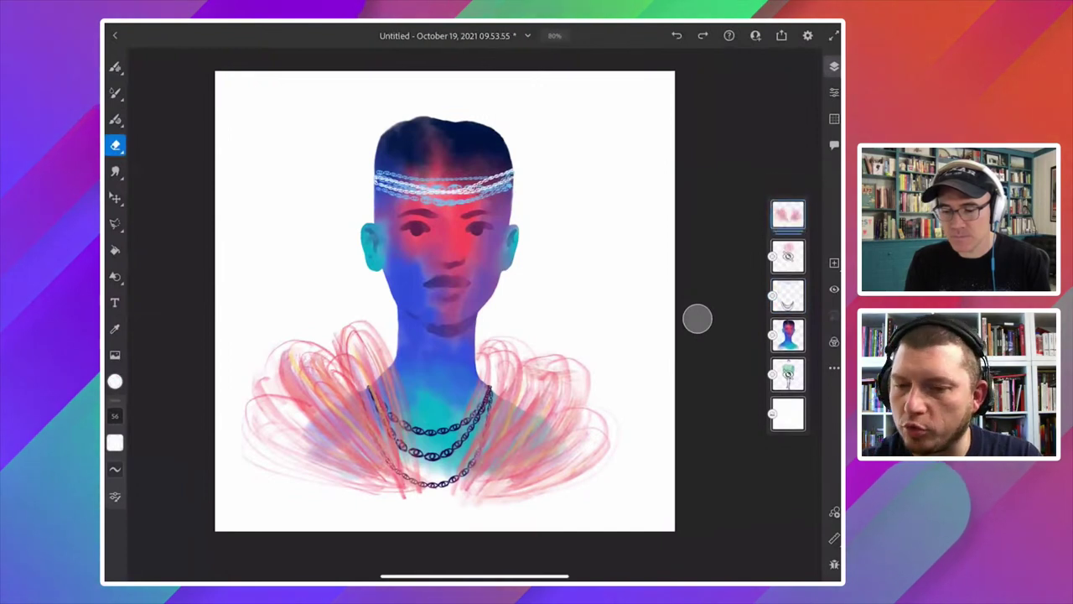
click(834, 368)
click(698, 318)
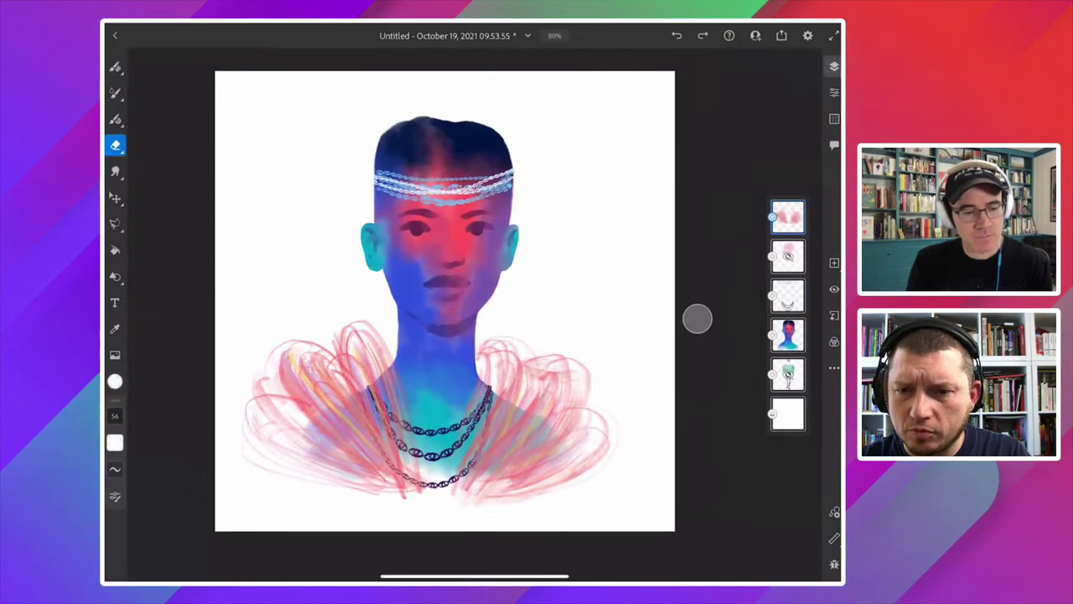
Switch to the Smudge tool with the Canvas brush enlarged to 550 and soften the ruff.
key(s)
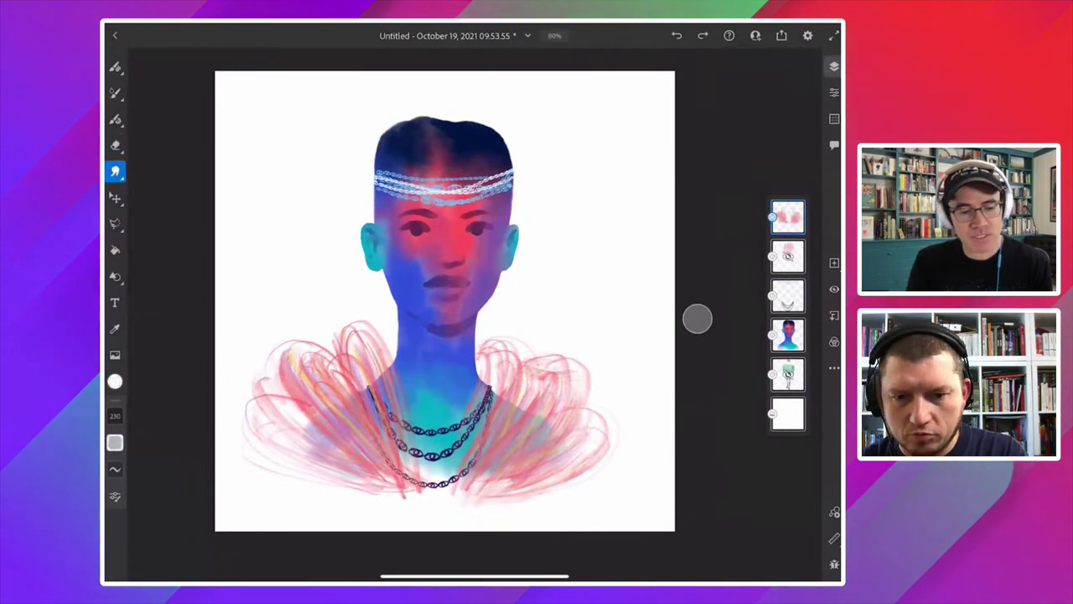
key(s)
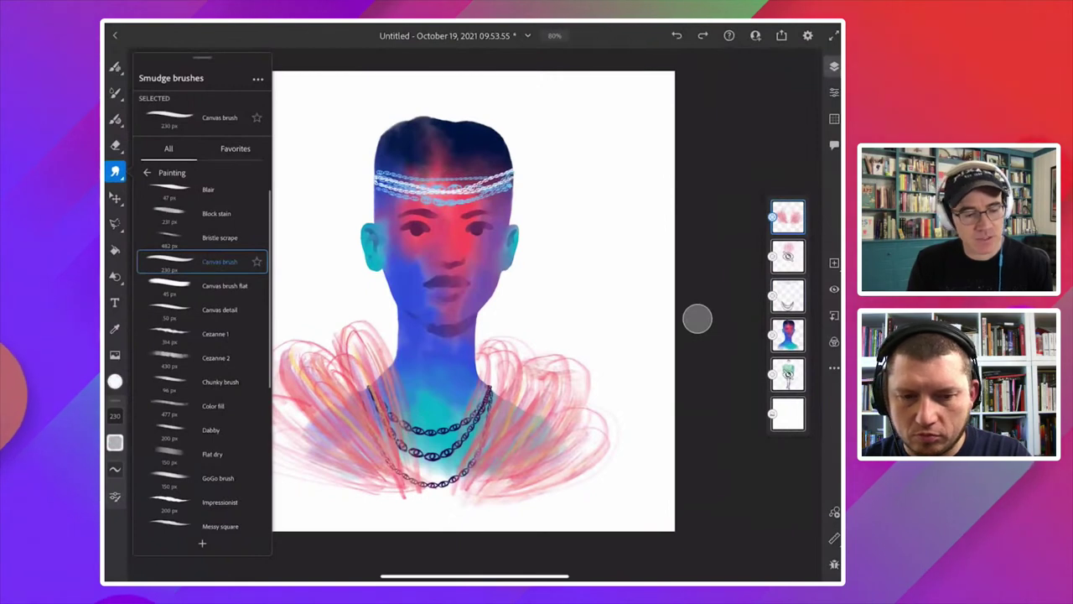
key(s)
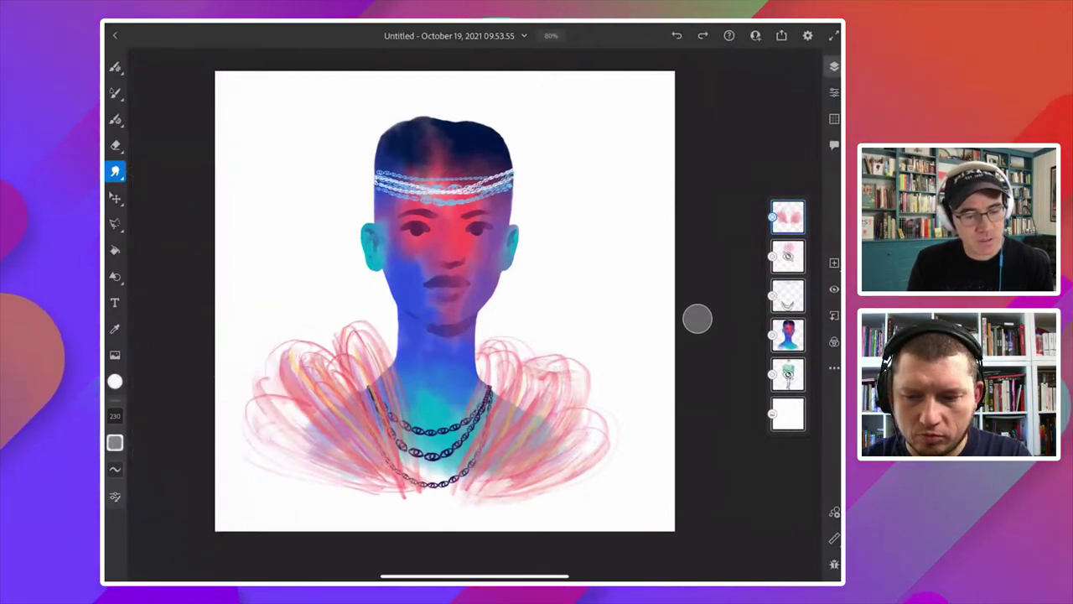
key(bracketright)
key(bracketright)
key(bracketright)
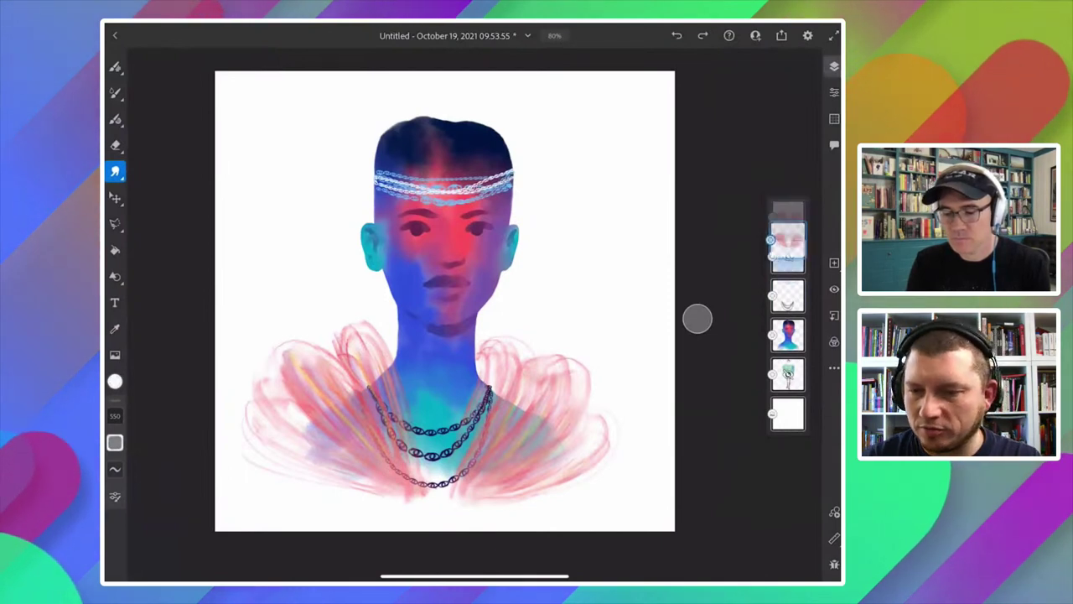
Delete the hidden pink layer and merge the chain and pink layers into the face layer.
drag(788, 255, 788, 216)
drag(788, 275, 788, 236)
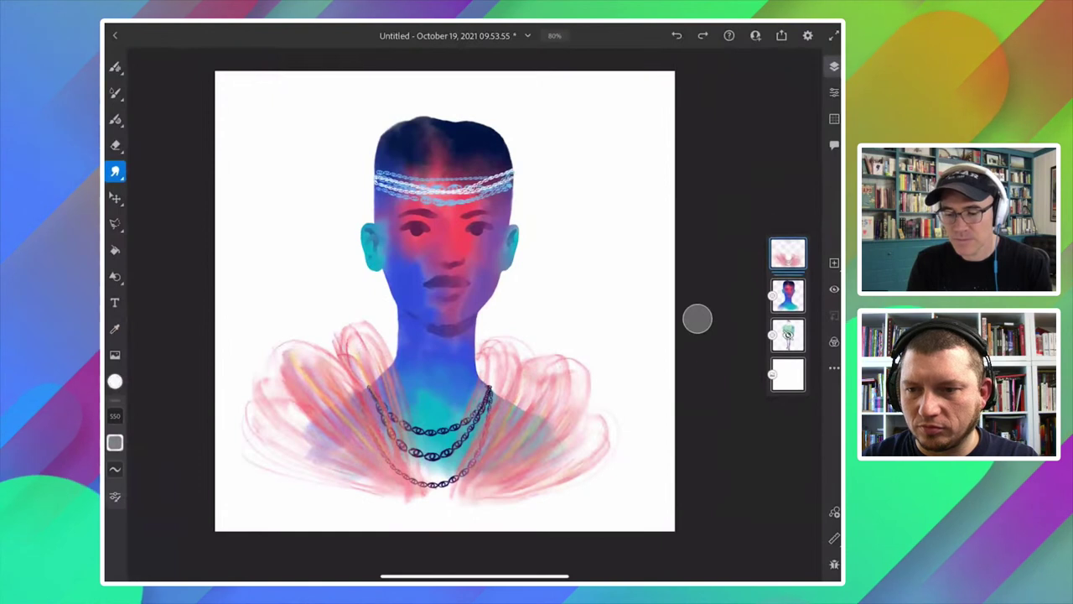
drag(788, 295, 788, 256)
Nudge the merged portrait layer slightly right with Transform and commit it.
key(l)
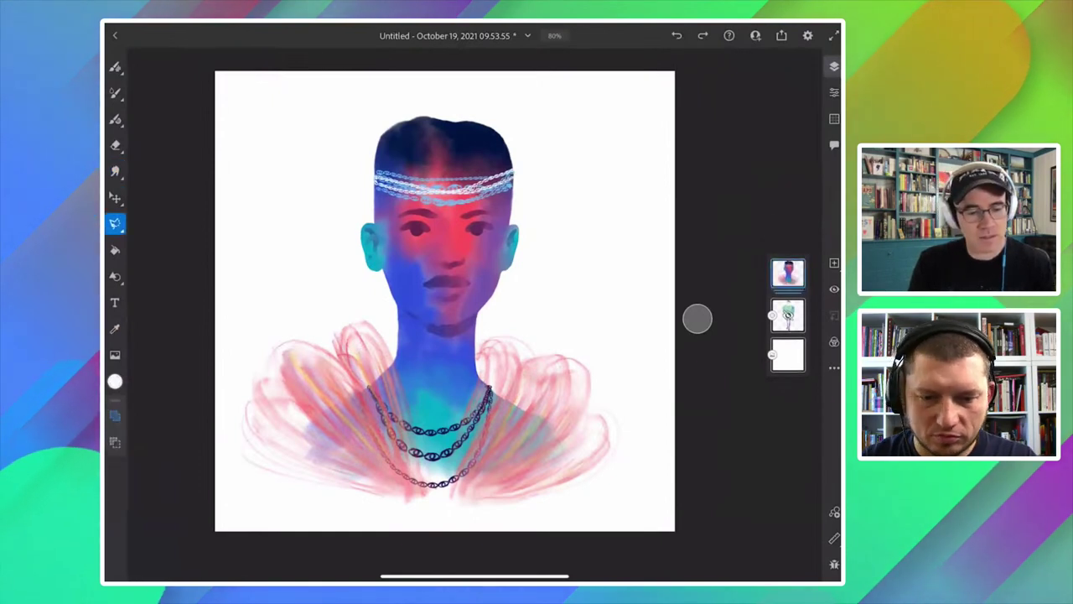
key(v)
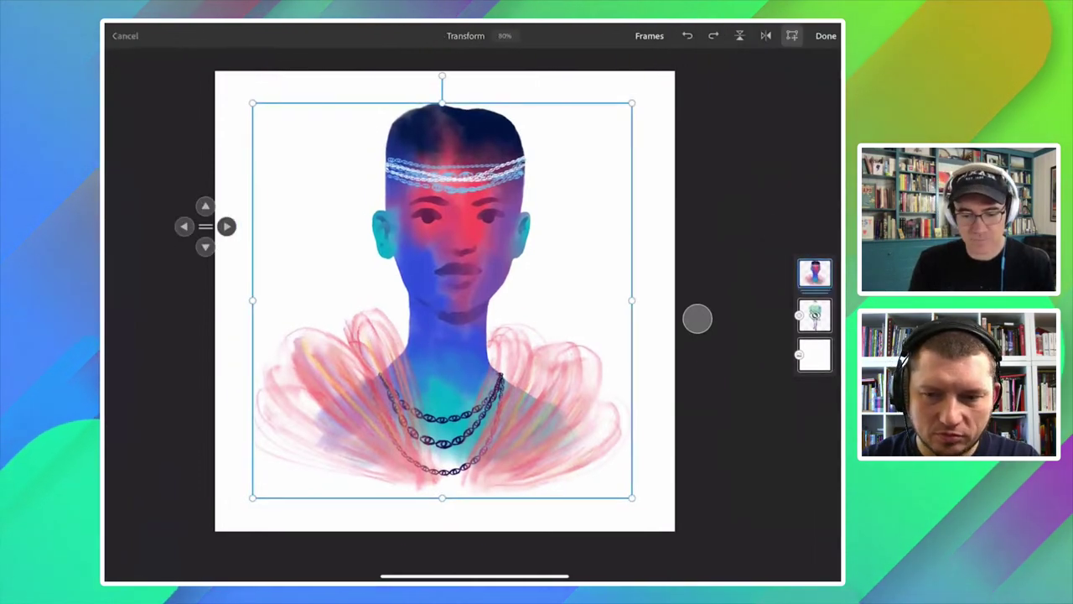
key(Right)
key(Return)
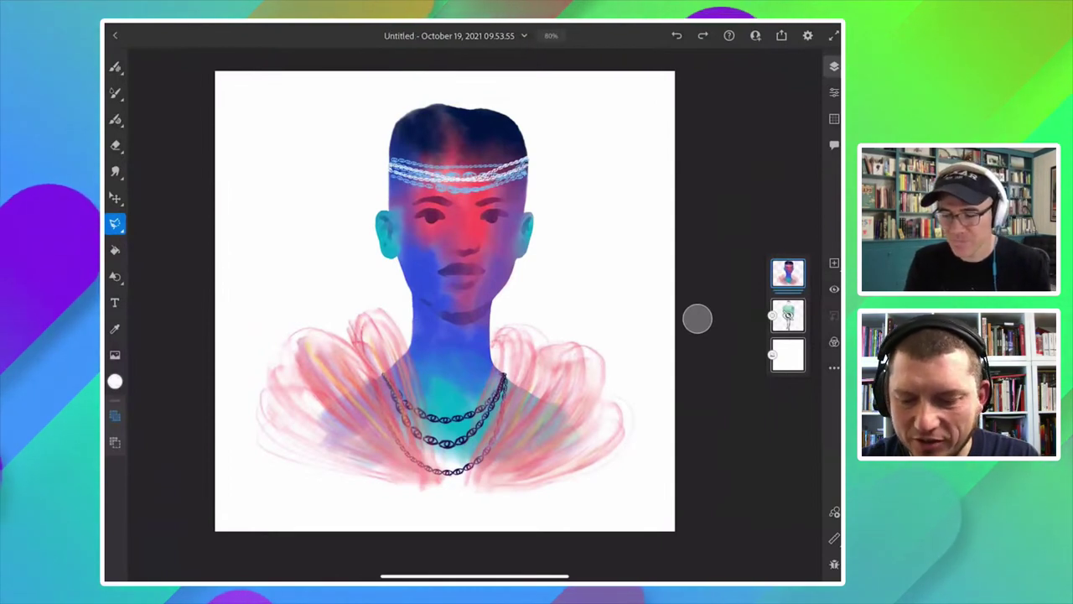
Hide the portrait, add a new empty layer and set the colour to black.
click(834, 288)
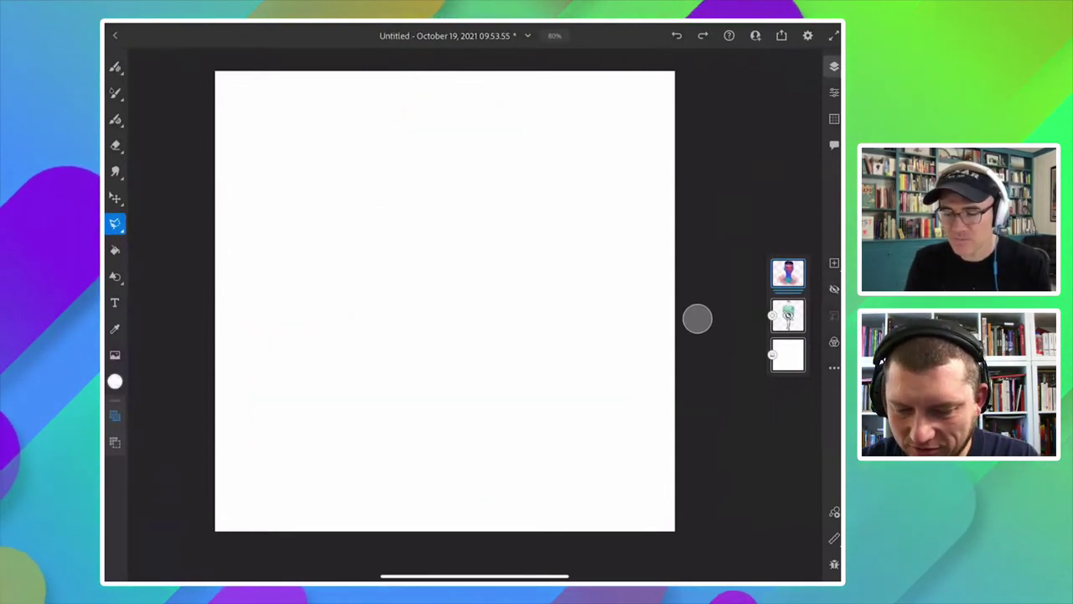
key(ctrl+shift+n)
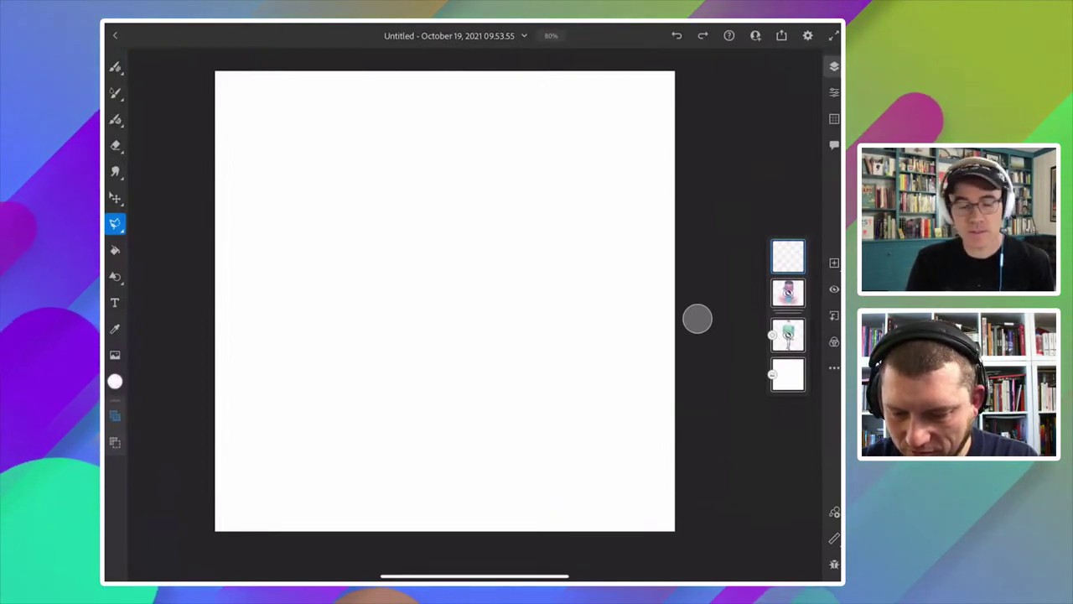
click(115, 381)
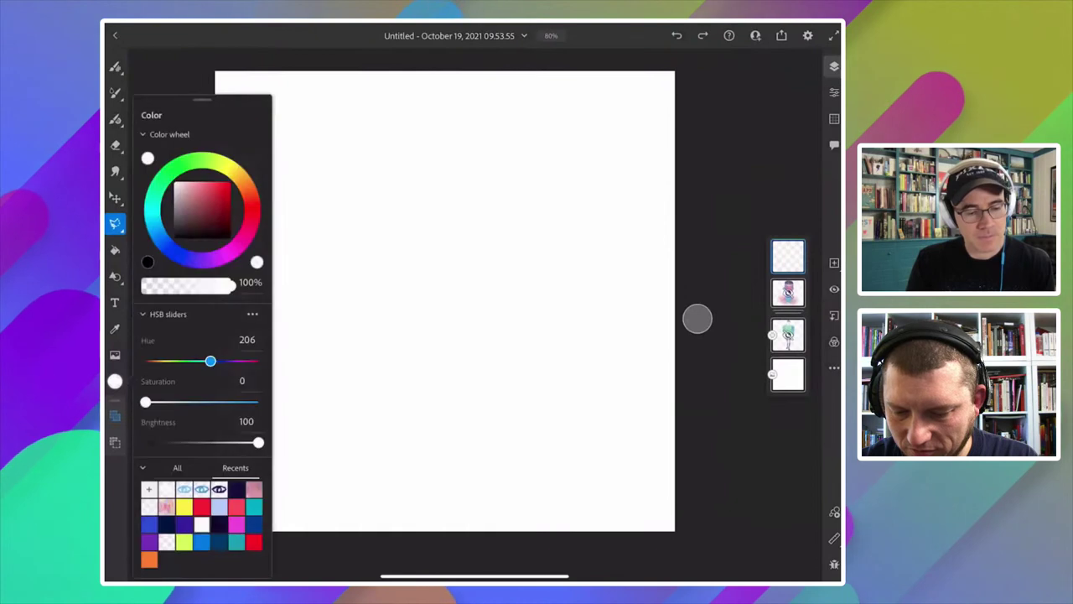
click(142, 314)
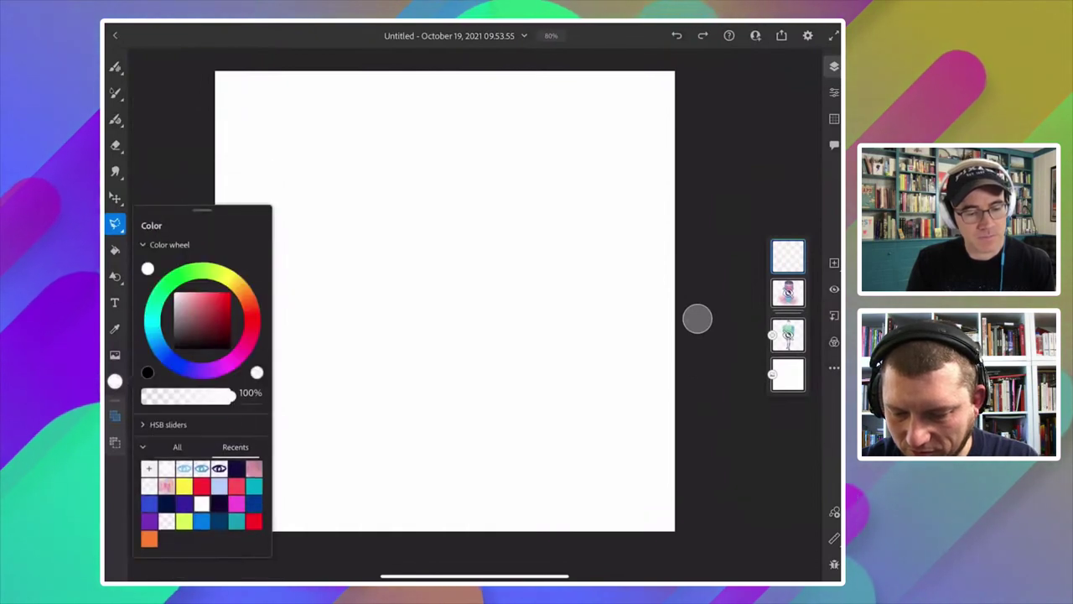
click(147, 372)
Choose the Sketching > Pencil pixel brush and draw a zigzag test scribble.
click(115, 66)
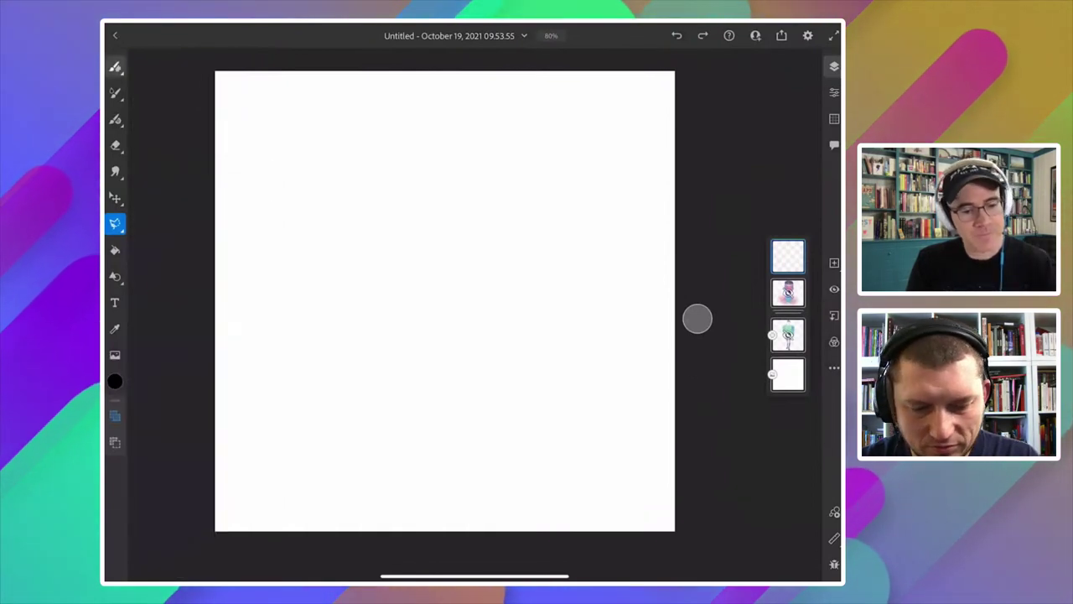
click(147, 172)
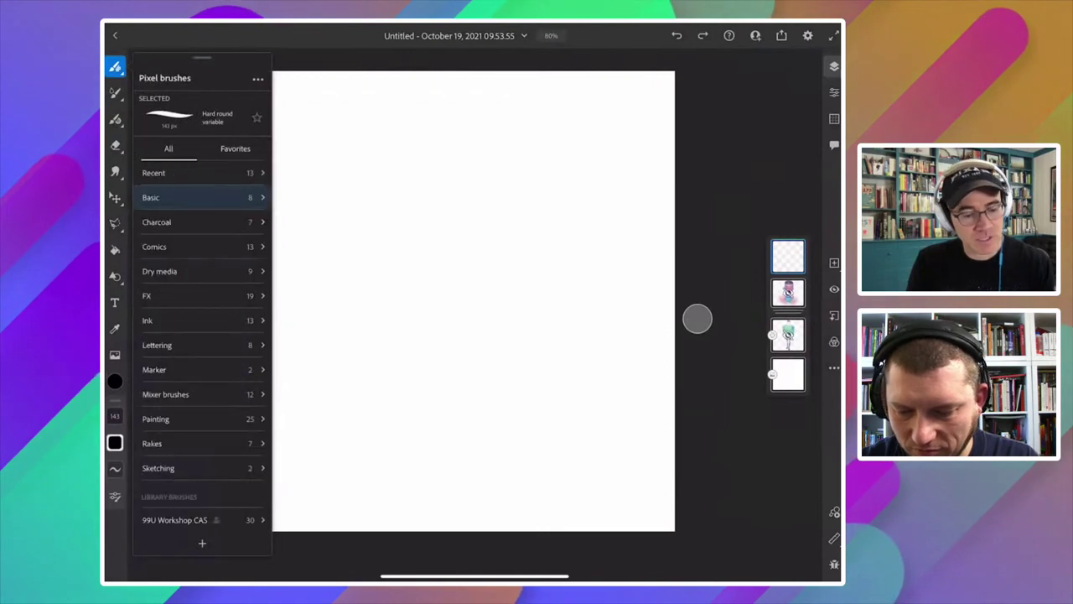
click(153, 468)
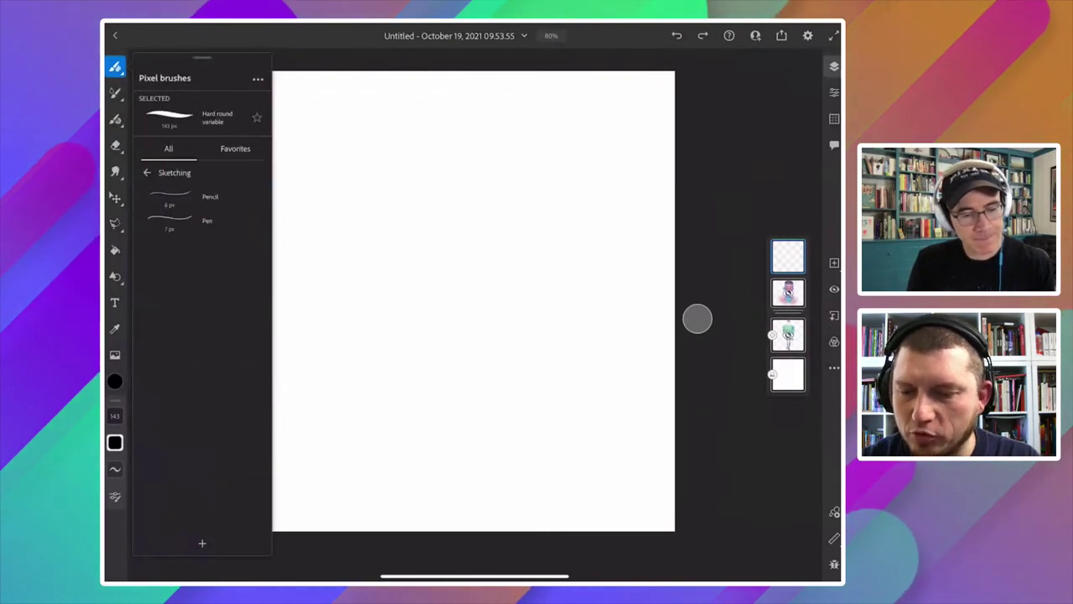
click(180, 196)
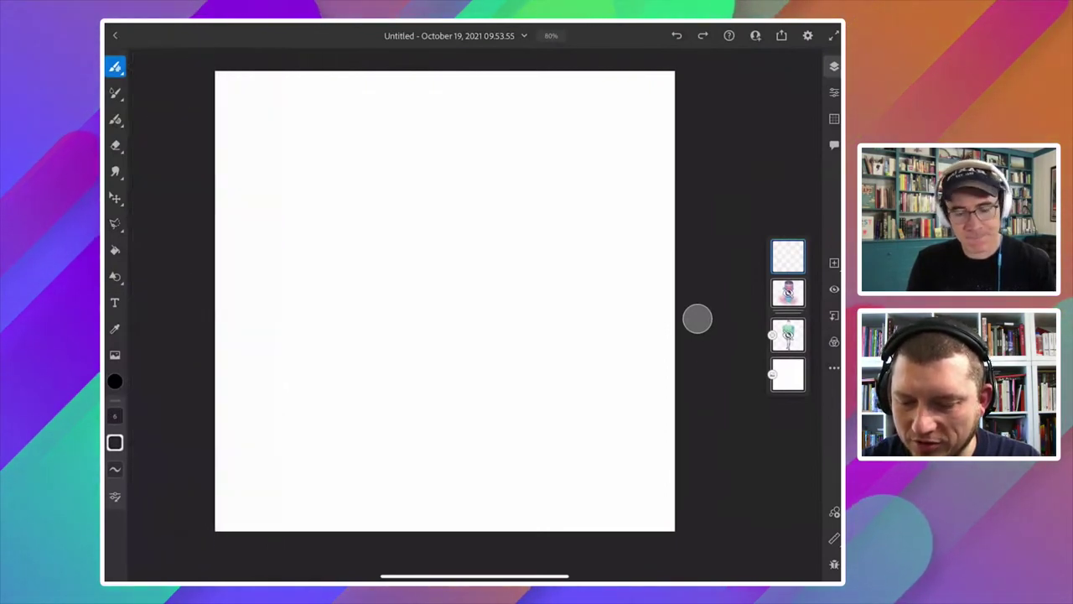
mouse_move(460, 132)
mouse_down()
mouse_move(511, 237)
mouse_move(469, 315)
mouse_move(549, 453)
mouse_up()
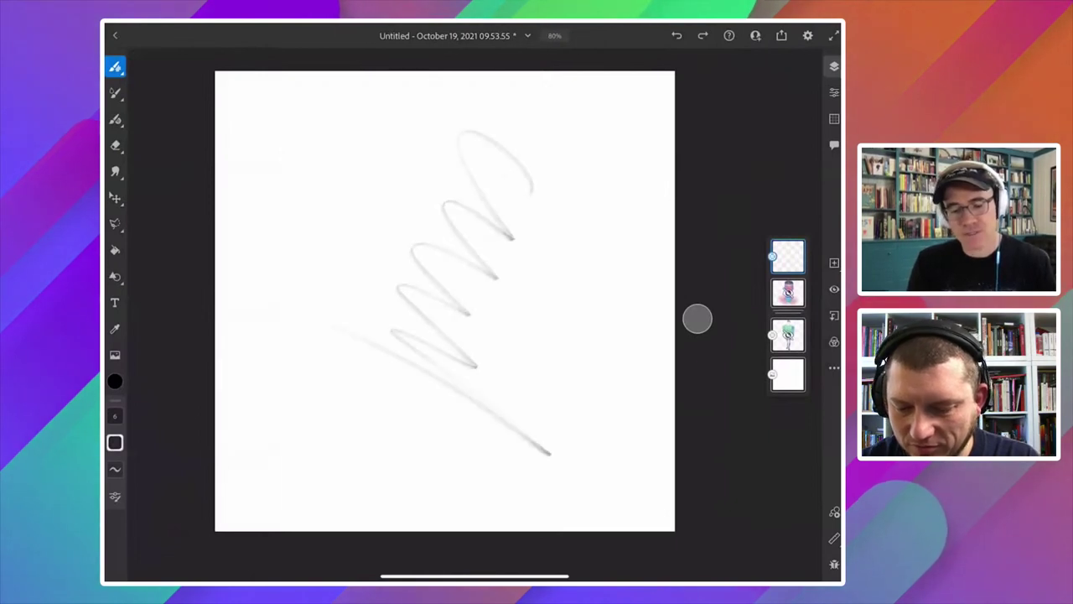
Undo the test scribble and sketch the outline of the head.
key(ctrl+z)
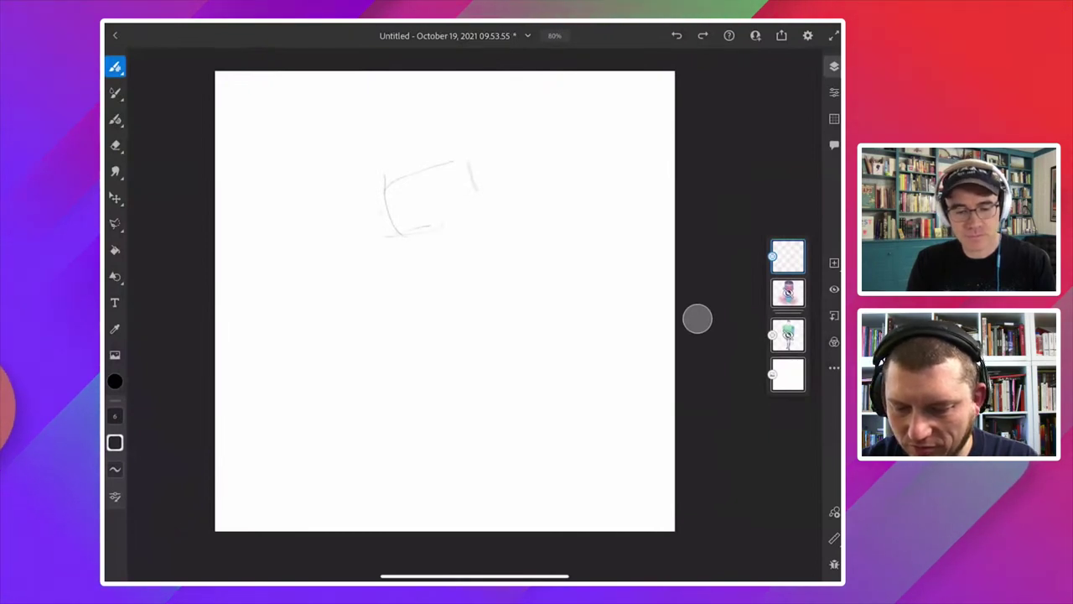
drag(402, 149, 413, 148)
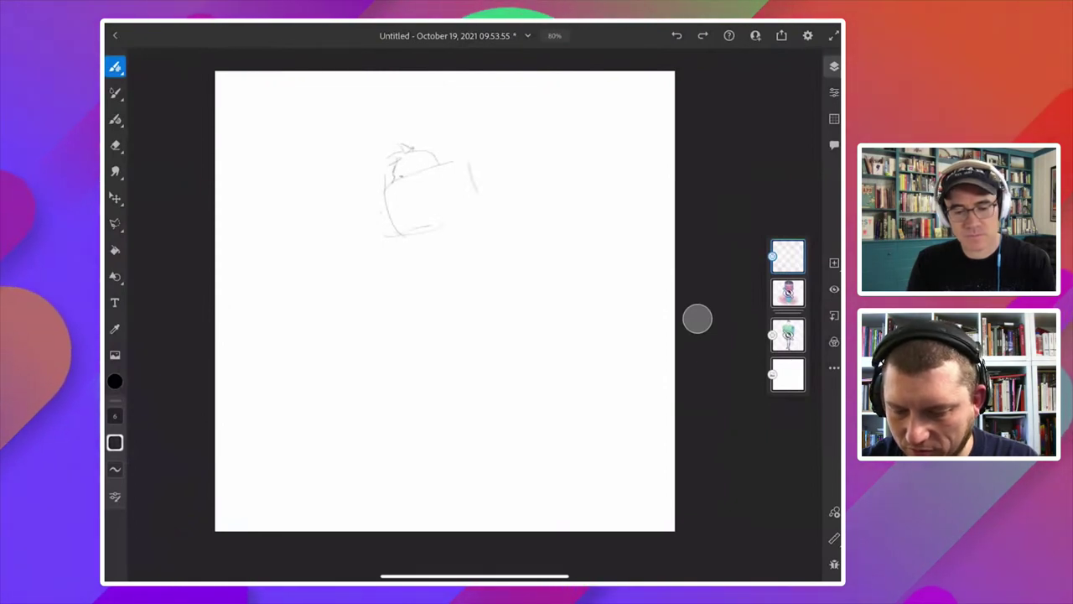
drag(388, 178, 470, 239)
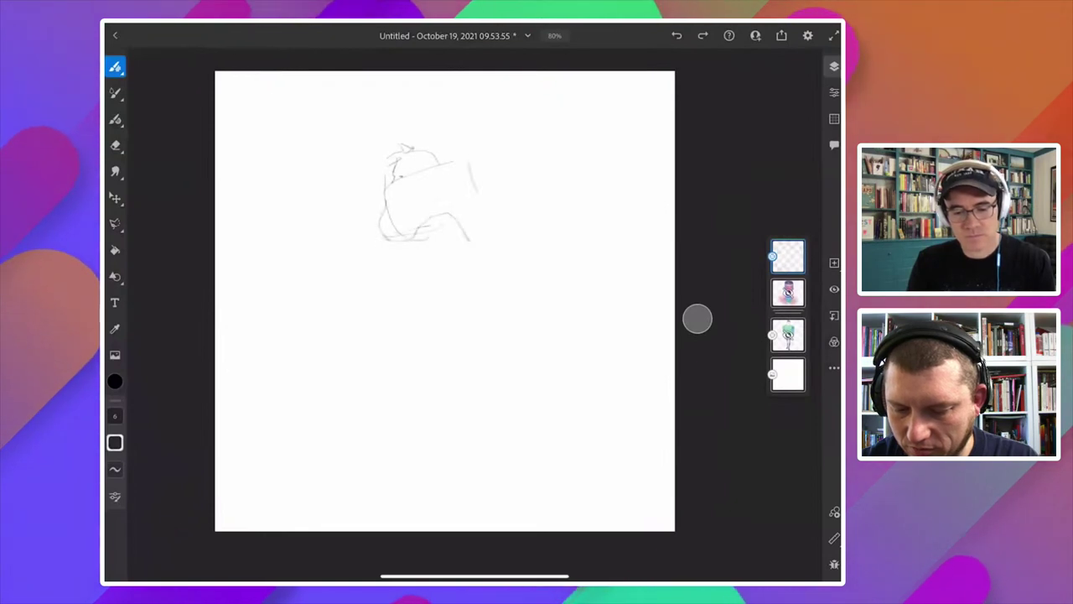
drag(462, 161, 476, 219)
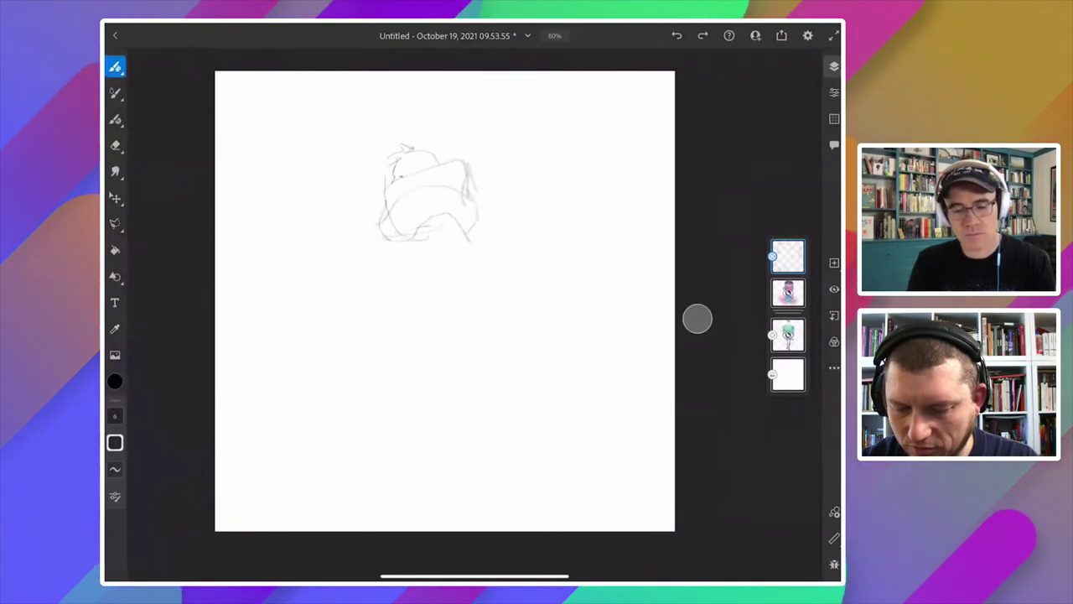
Sketch the downward-reaching arm with a fist, plus the lower face outline.
mouse_move(470, 201)
mouse_down()
mouse_move(545, 297)
mouse_move(546, 356)
mouse_up()
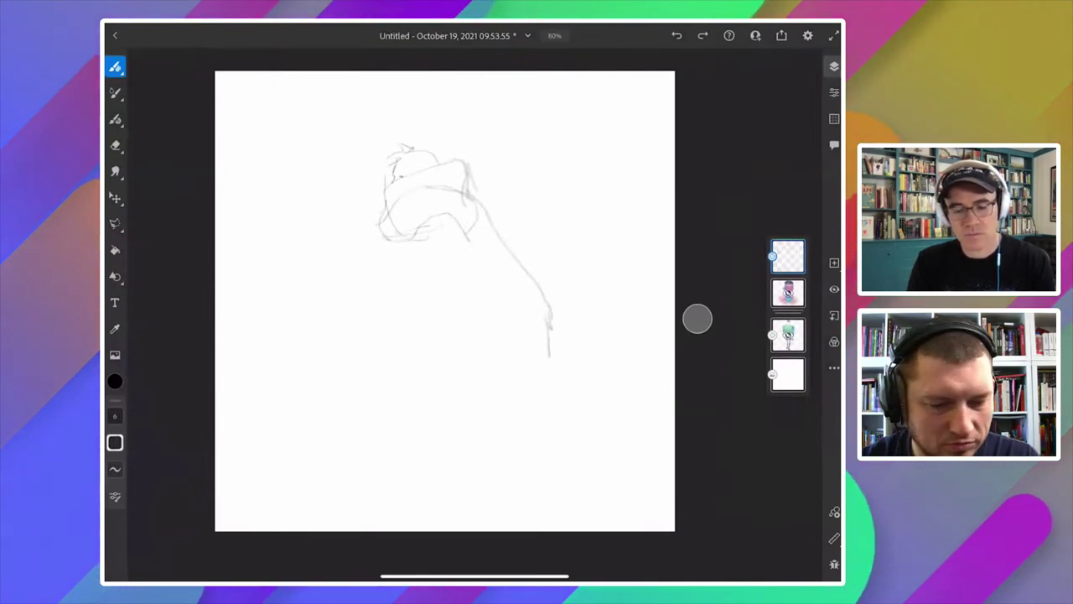
mouse_move(469, 231)
mouse_down()
mouse_move(503, 335)
mouse_move(528, 357)
mouse_up()
drag(536, 302, 549, 352)
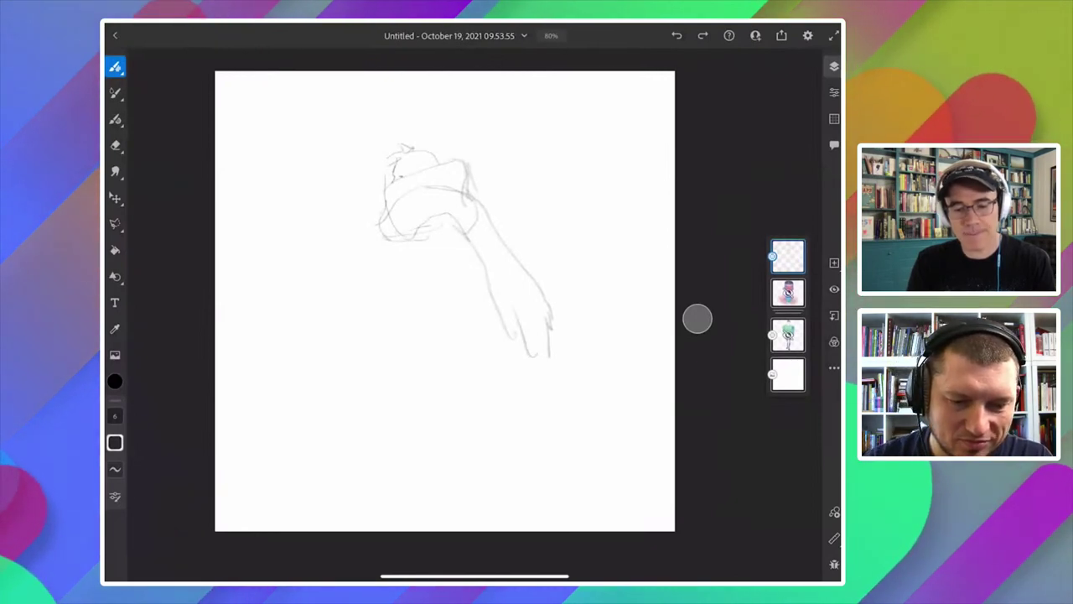
drag(503, 241, 540, 284)
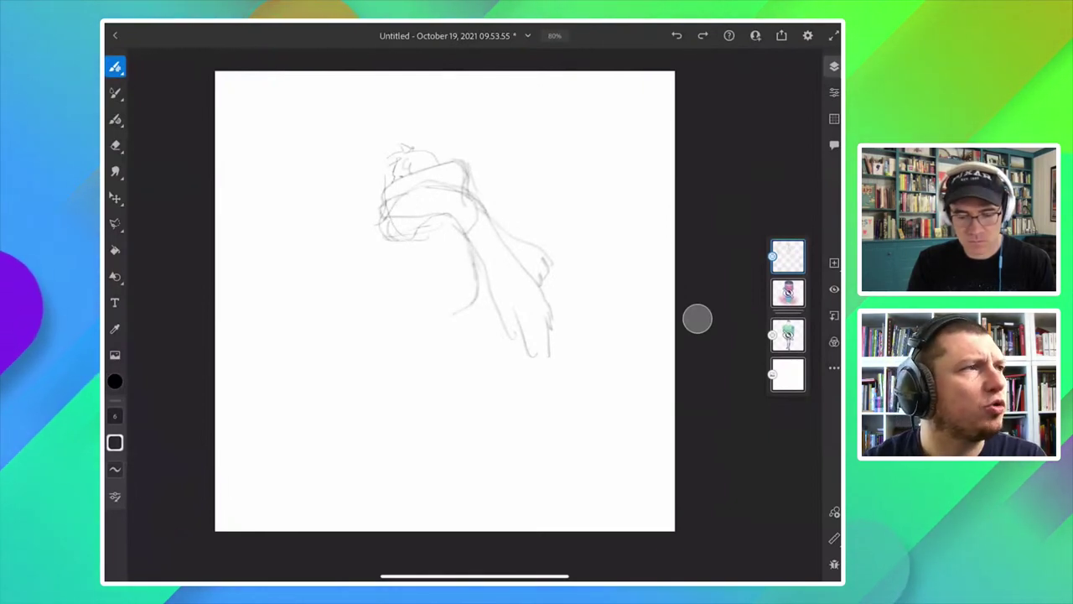
drag(421, 302, 432, 316)
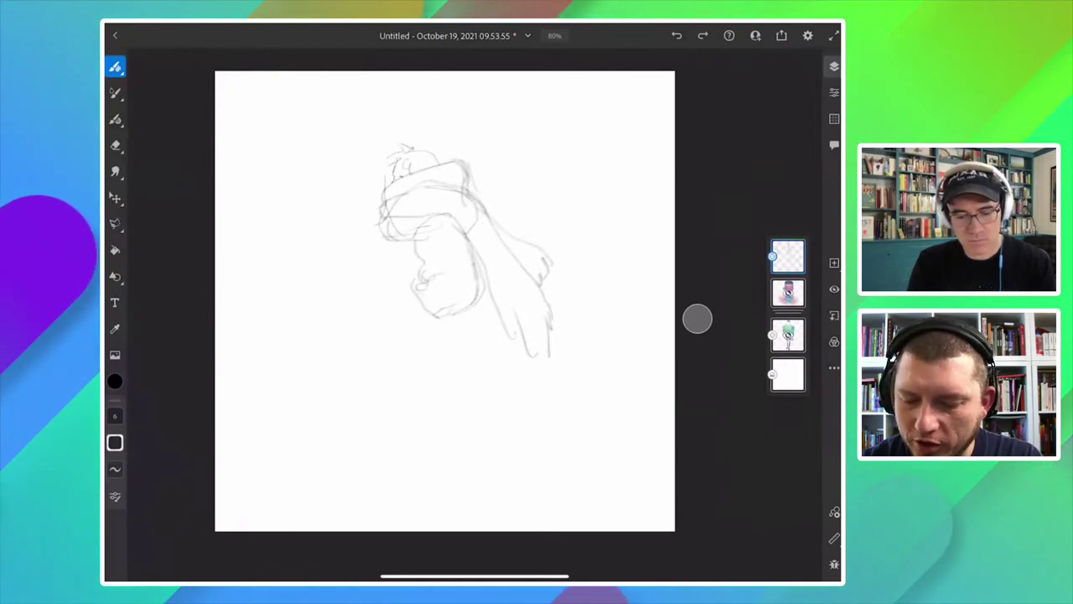
drag(390, 250, 452, 316)
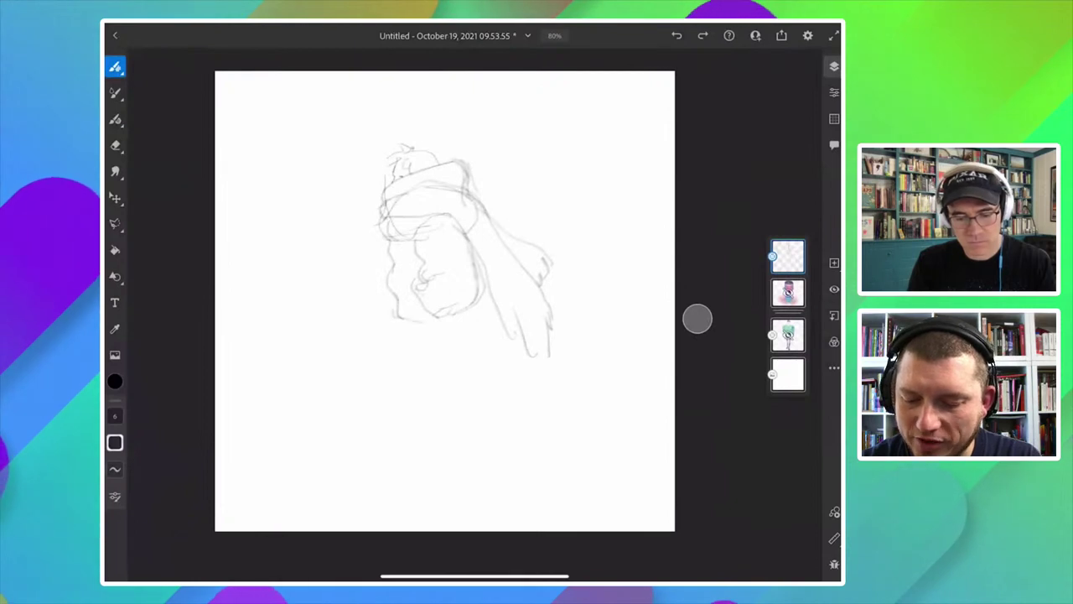
Commit a Transform on the sketch layer, keeping the sketch in place.
scroll(697, 319, down, 2)
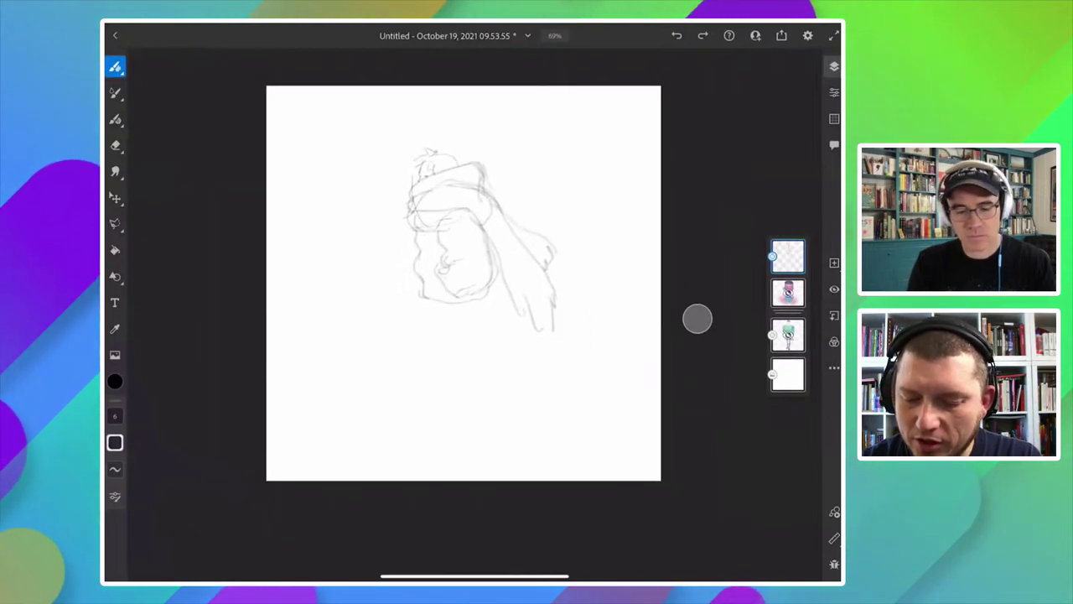
key(ctrl+t)
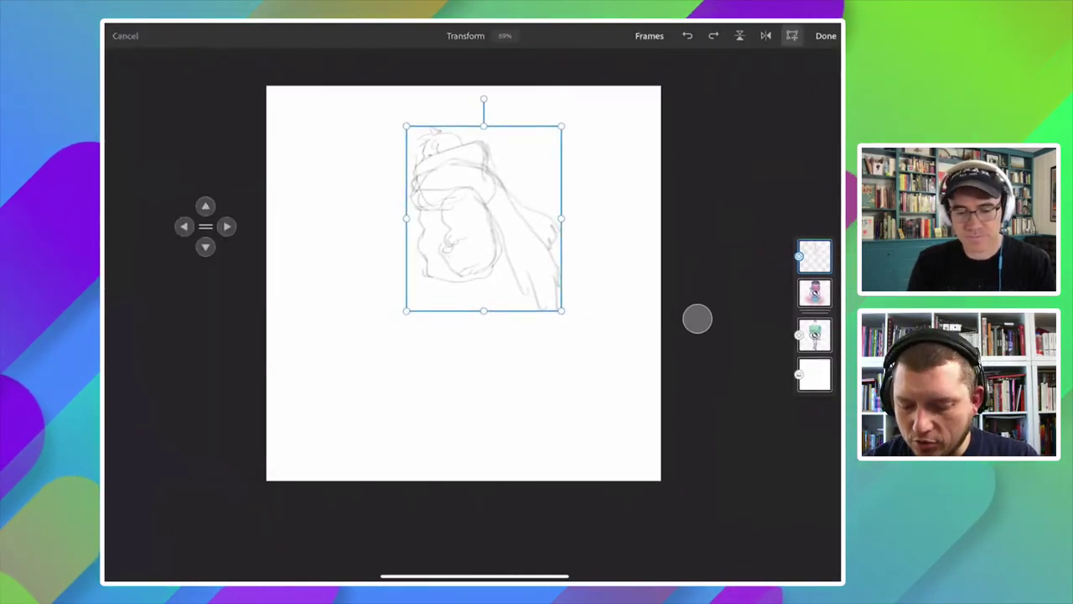
key(Return)
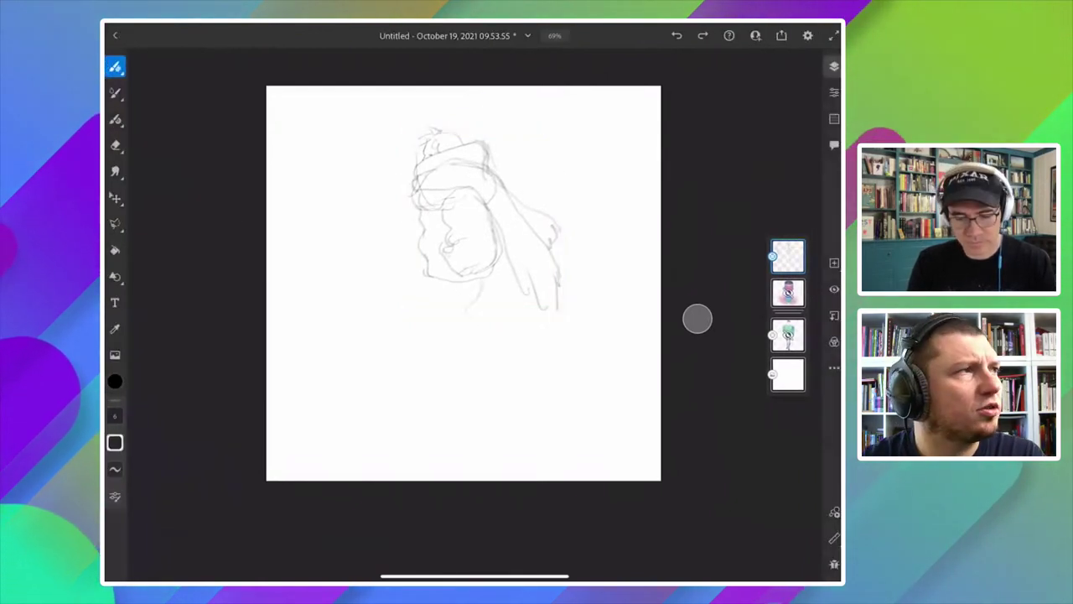
Sketch the long leg and boot below the coat, undoing and redrawing the boot.
mouse_move(482, 284)
mouse_down()
mouse_move(443, 385)
mouse_move(427, 382)
mouse_move(406, 439)
mouse_move(417, 459)
mouse_up()
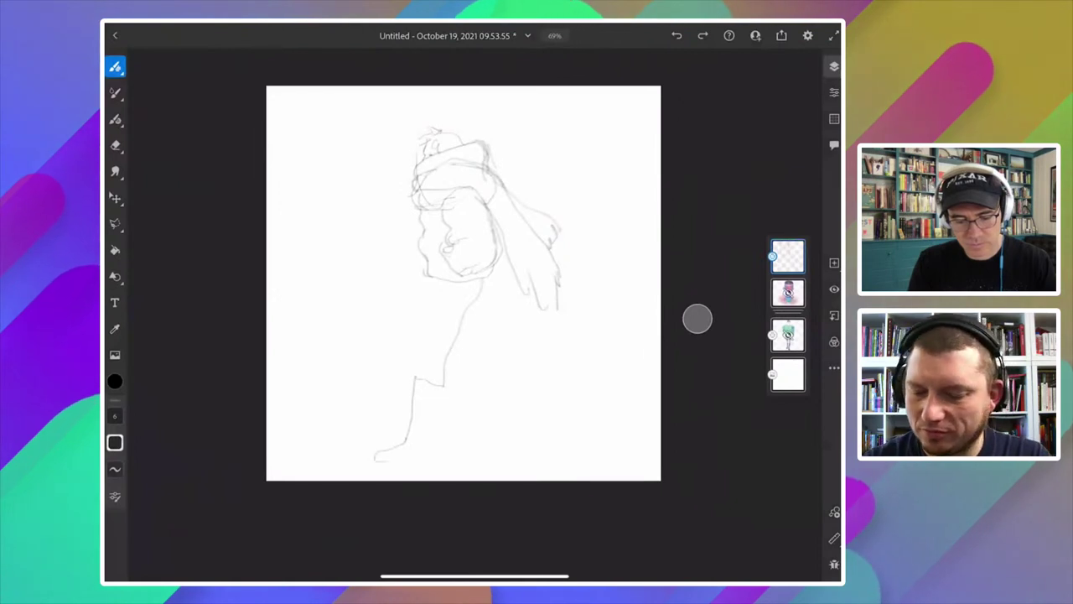
drag(444, 385, 426, 460)
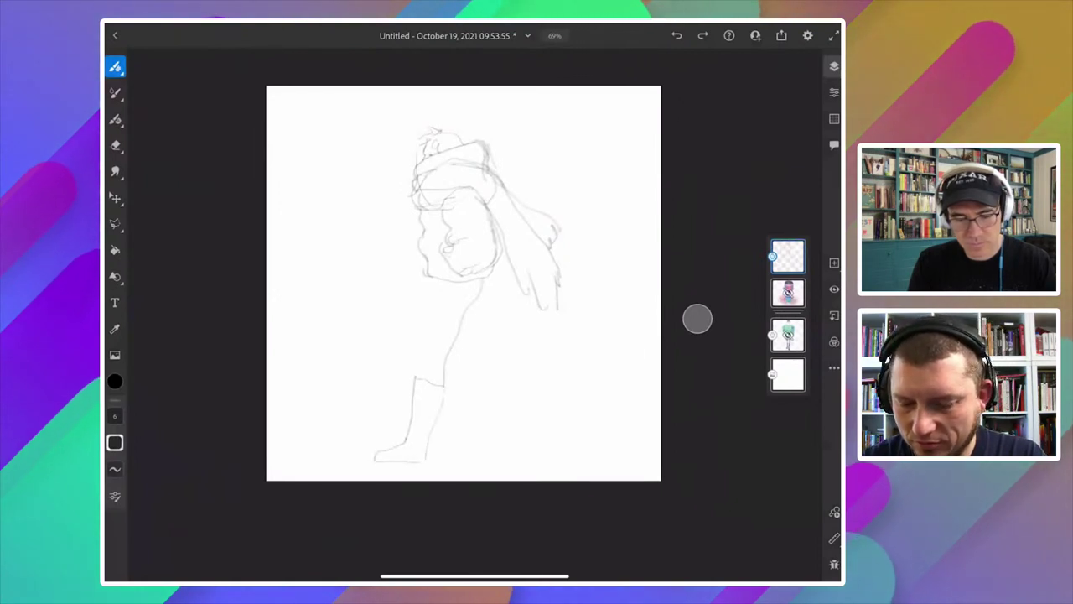
key(ctrl+z)
key(ctrl+z)
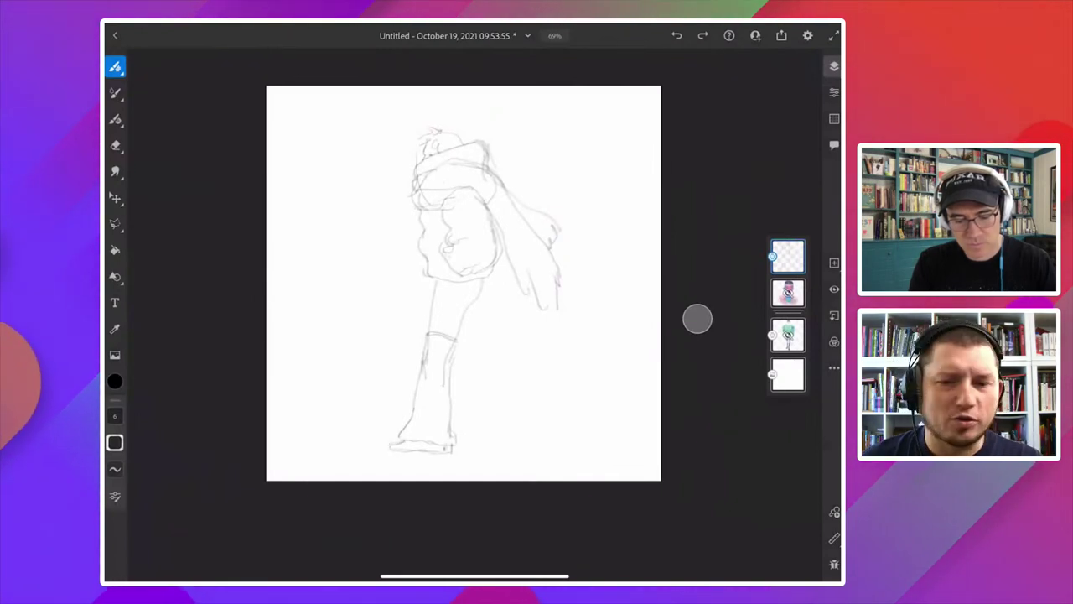
key(e)
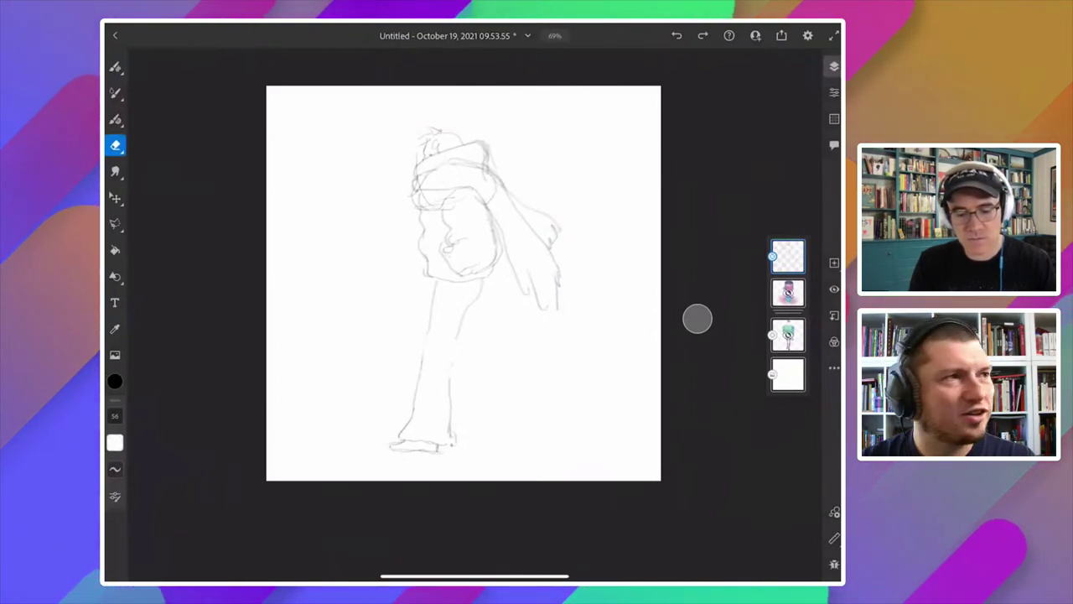
key(b)
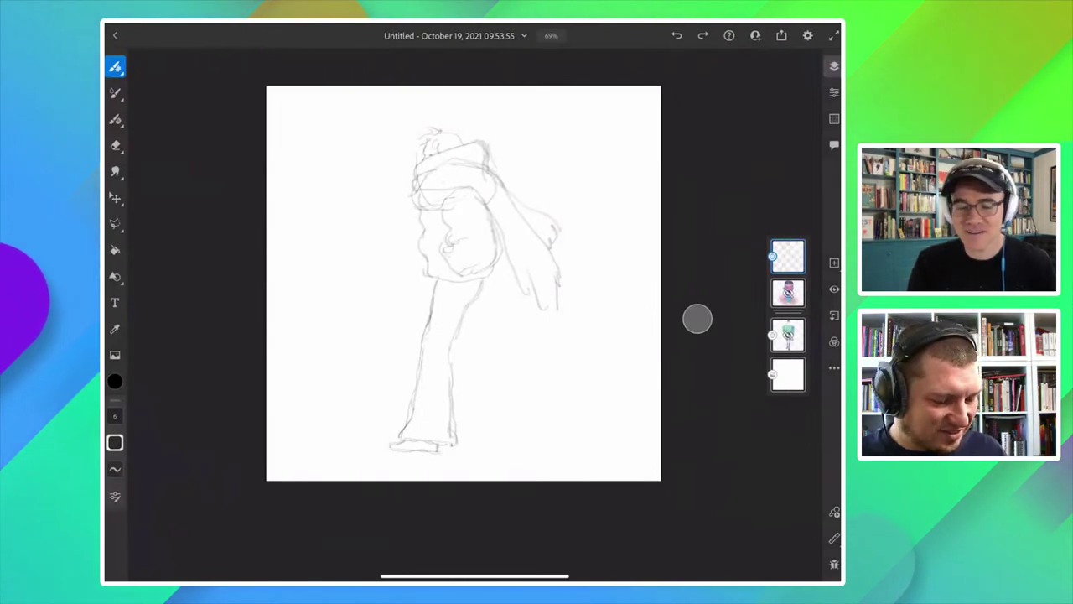
scroll(697, 318, up, 2)
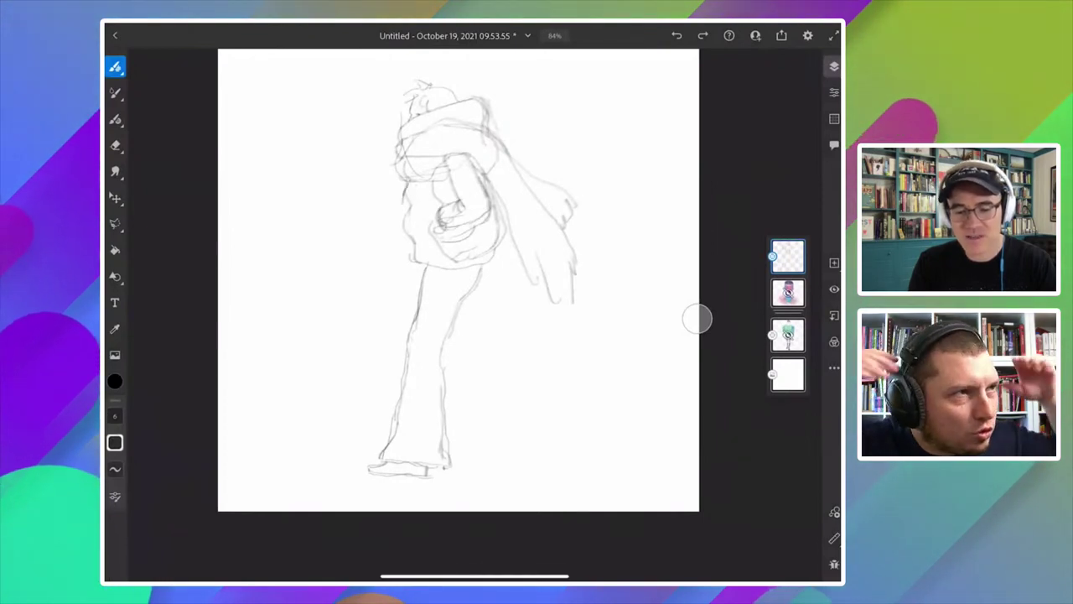
Refine the coat outline beside the torso and erase stray lines near the hand.
mouse_move(391, 214)
mouse_down()
mouse_move(390, 261)
mouse_move(511, 252)
mouse_up()
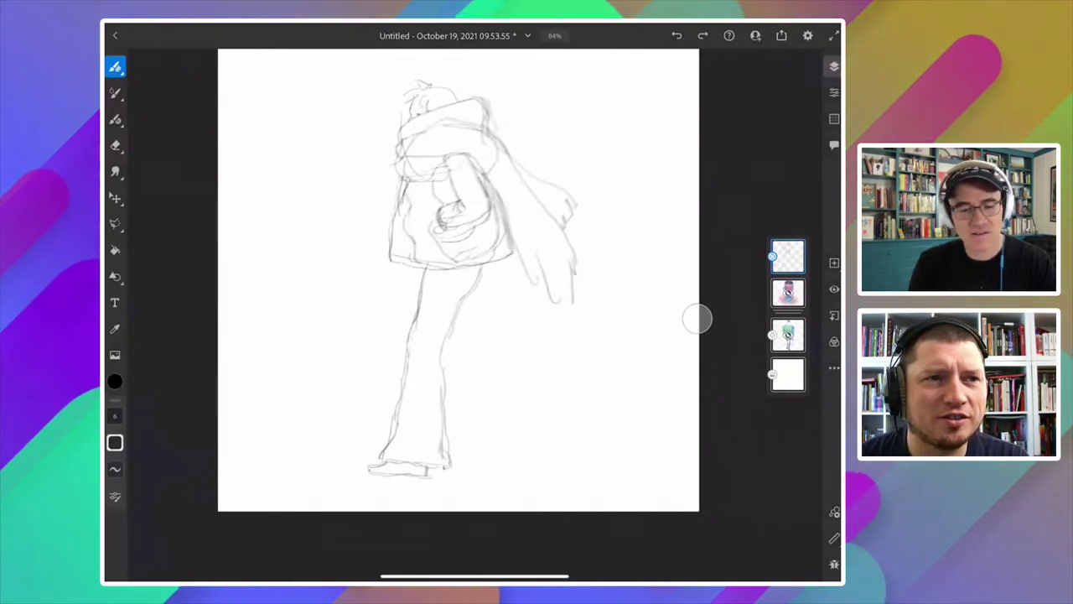
key(e)
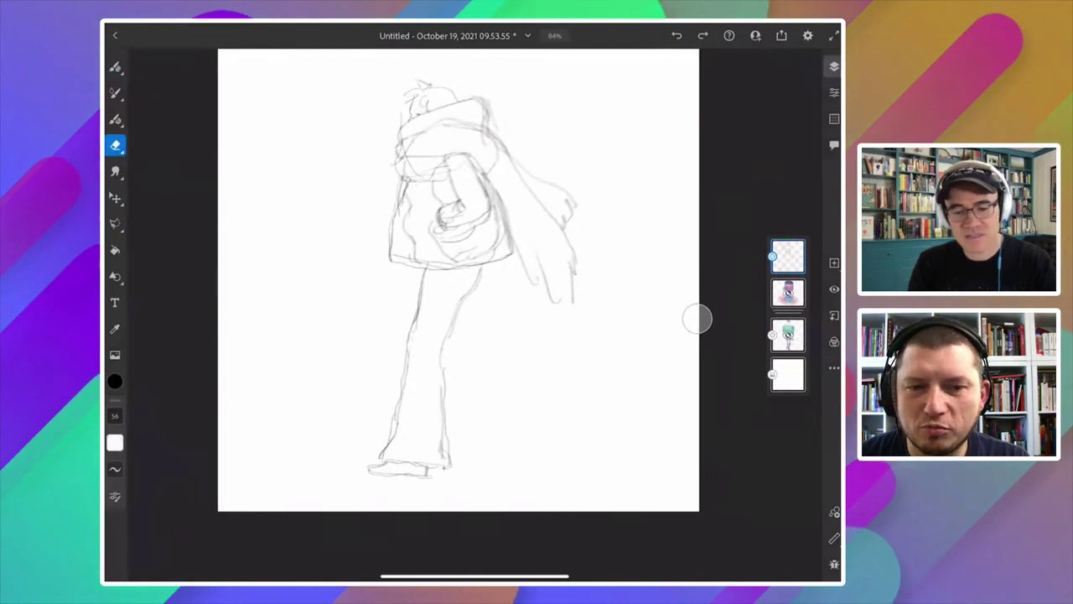
drag(443, 214, 462, 205)
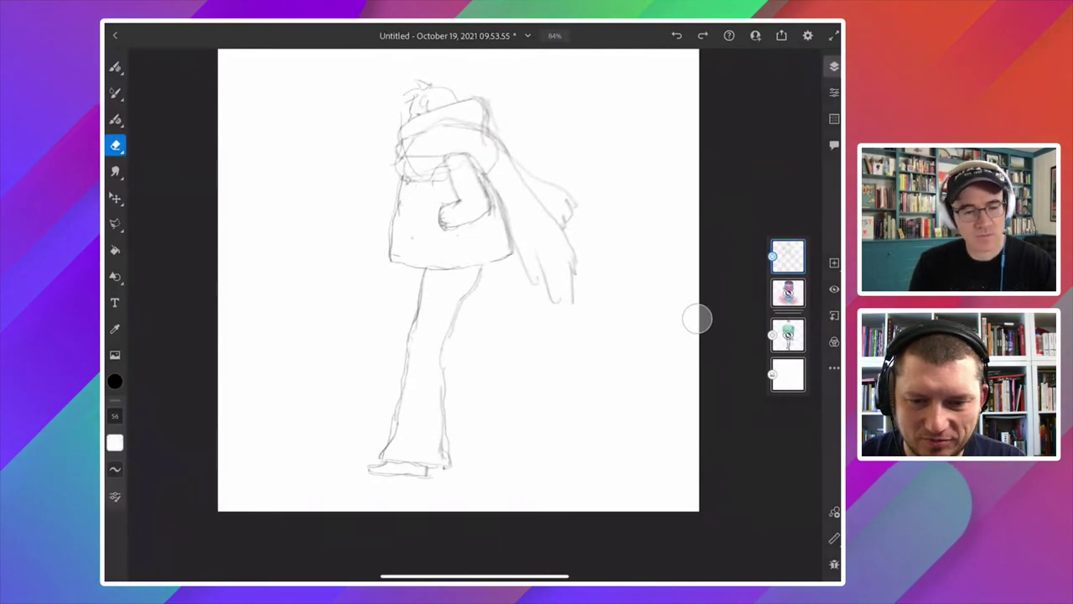
key(b)
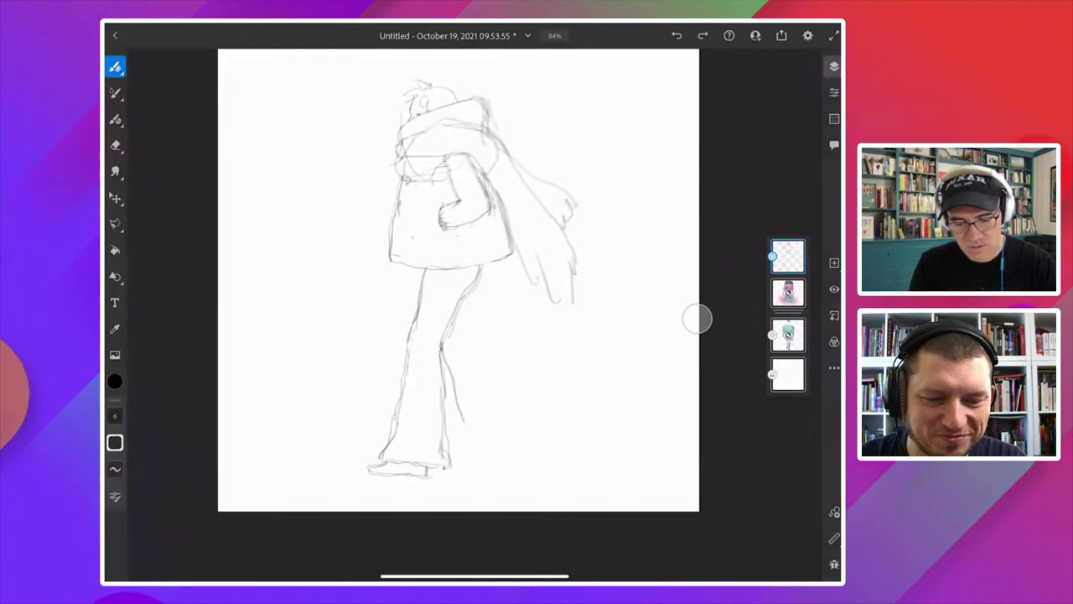
Sketch the second flared trouser leg with its hem and the back shoe's sole.
drag(463, 420, 475, 457)
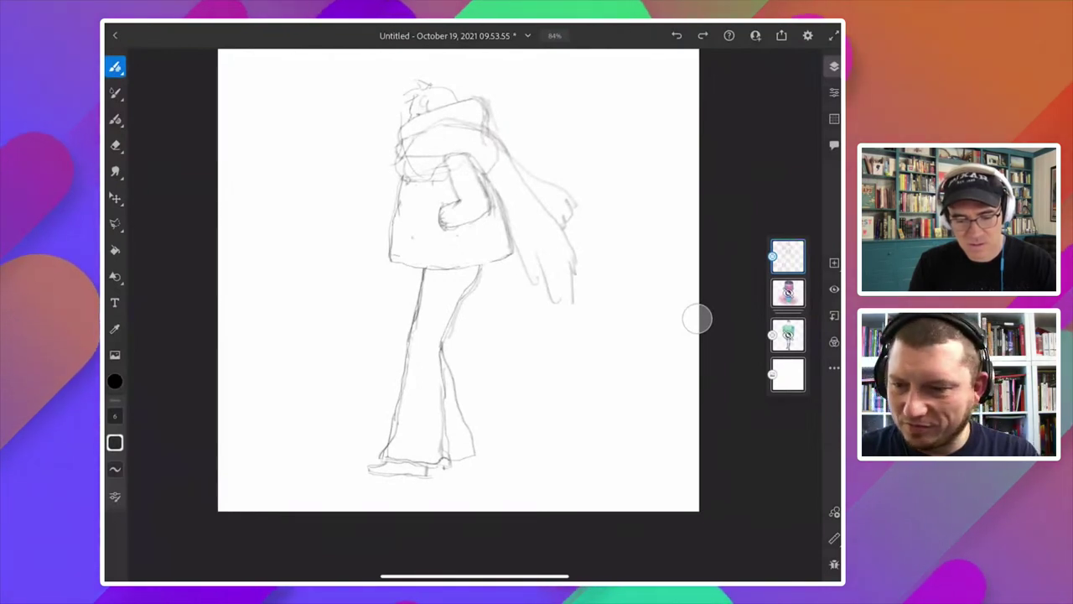
mouse_move(466, 322)
mouse_down()
mouse_move(526, 402)
mouse_move(474, 455)
mouse_up()
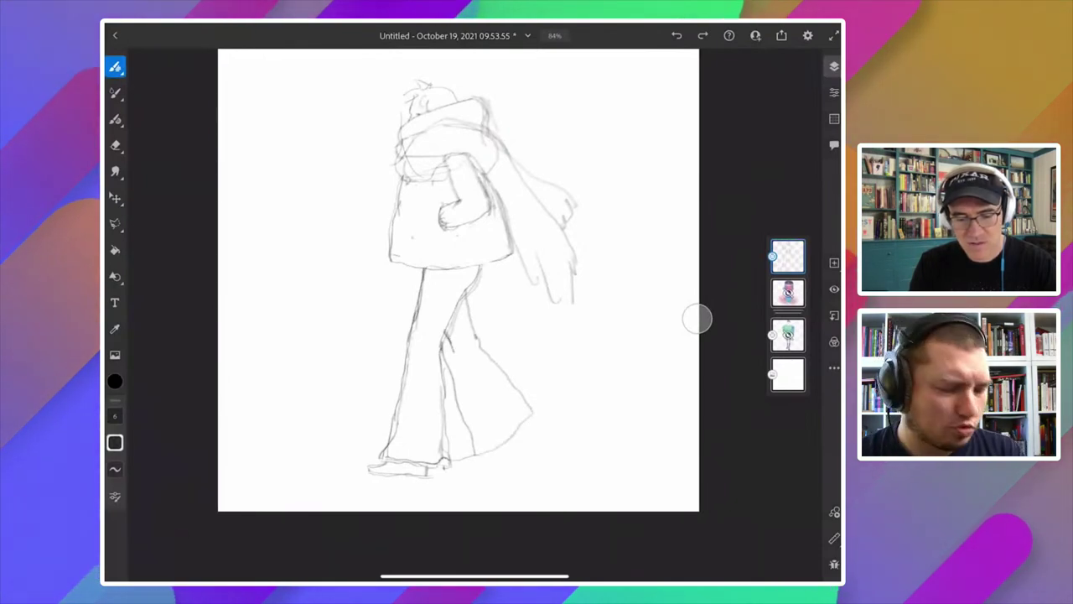
drag(446, 336, 459, 448)
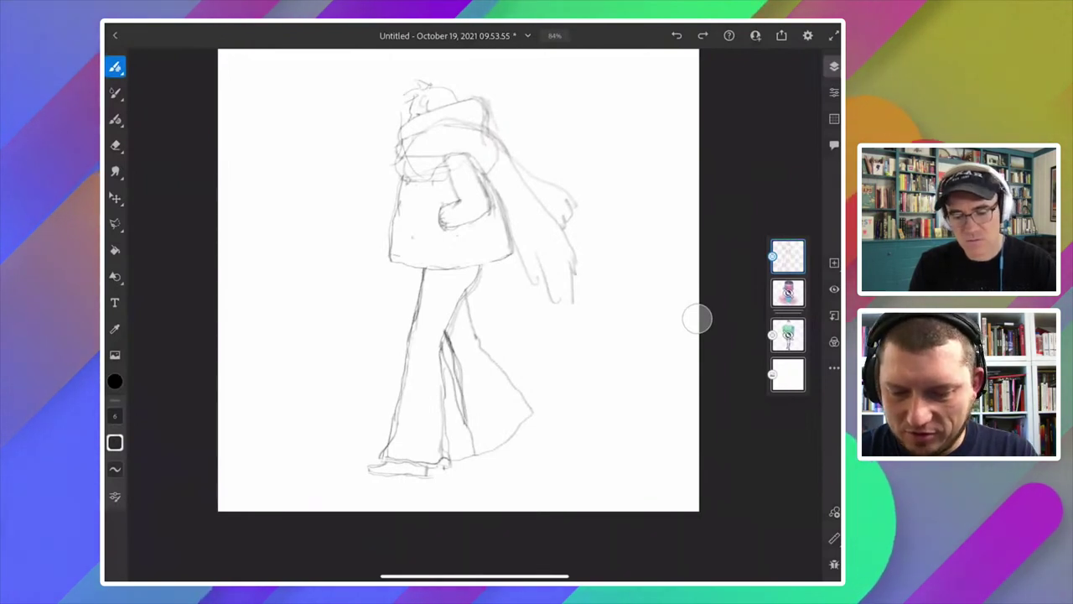
drag(533, 416, 545, 429)
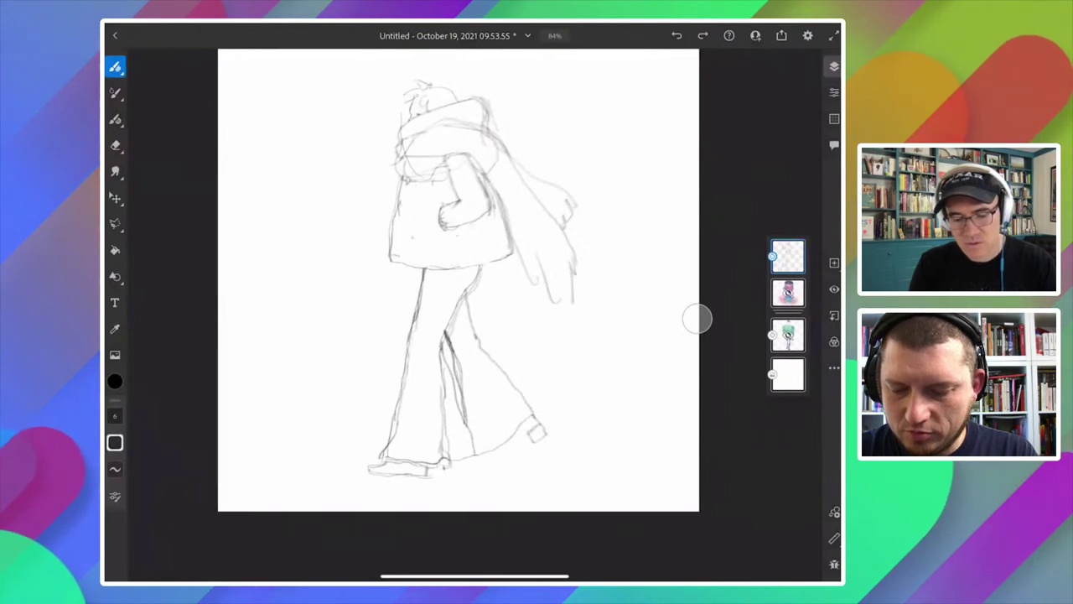
drag(498, 460, 543, 436)
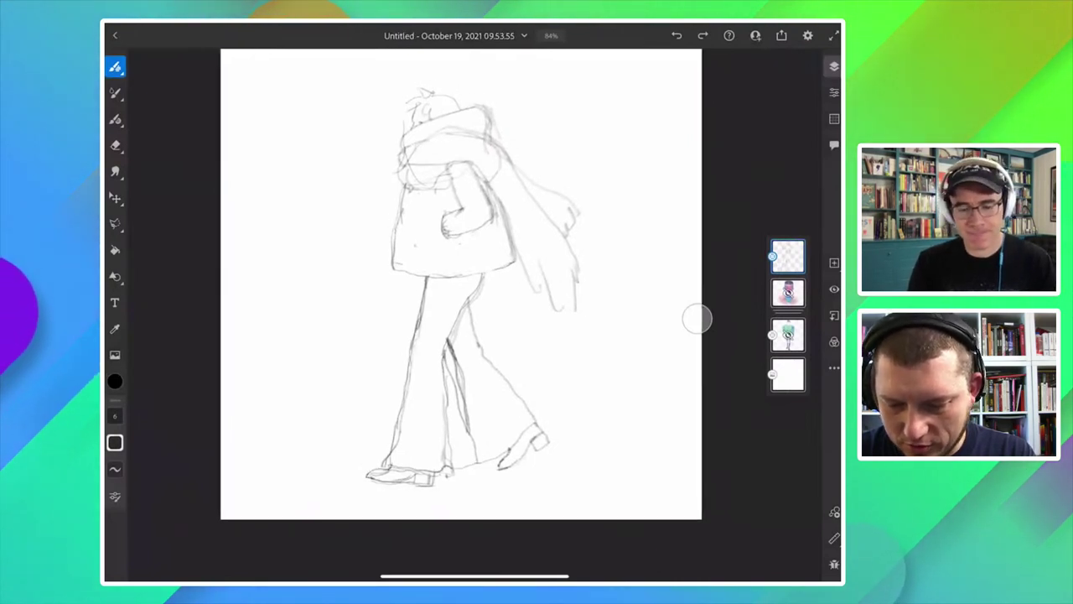
Tidy remaining lines with the eraser and fit the whole figure in view.
scroll(458, 318, up, 1)
scroll(458, 319, up, 2)
scroll(458, 319, up, 1)
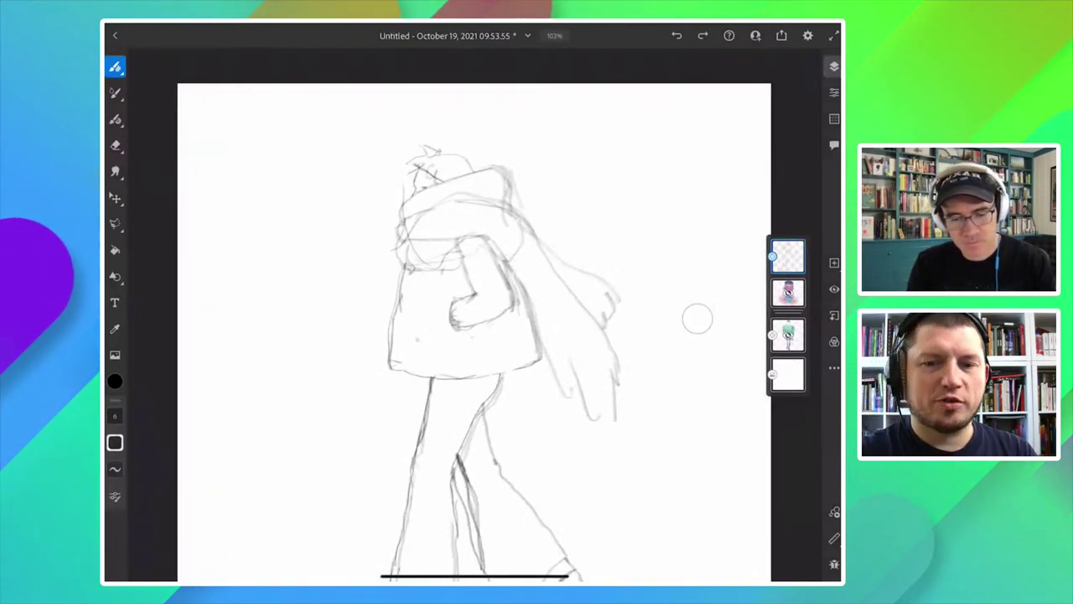
key(e)
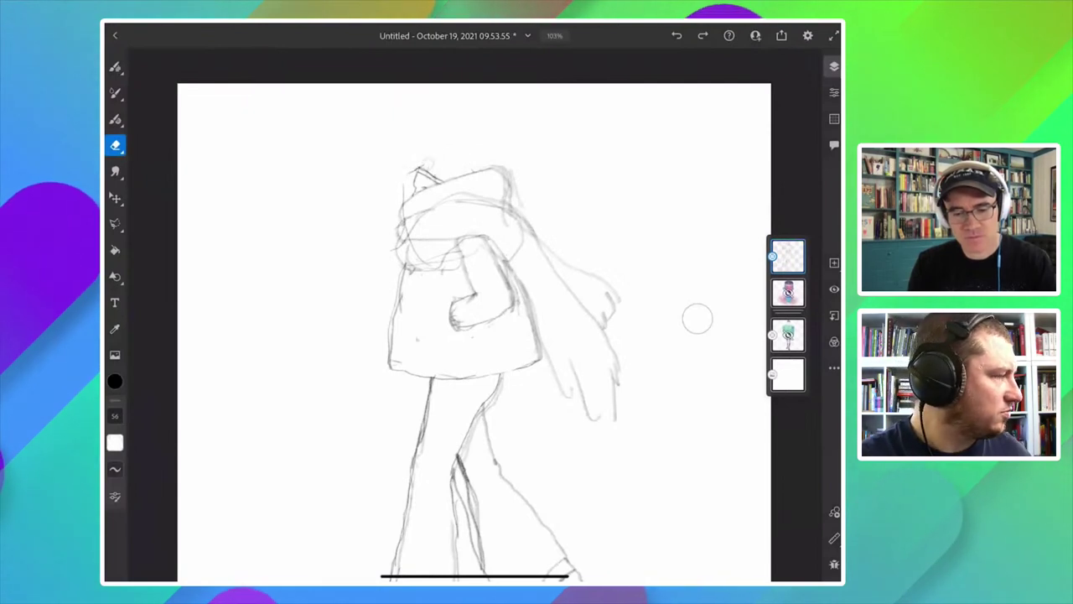
key(b)
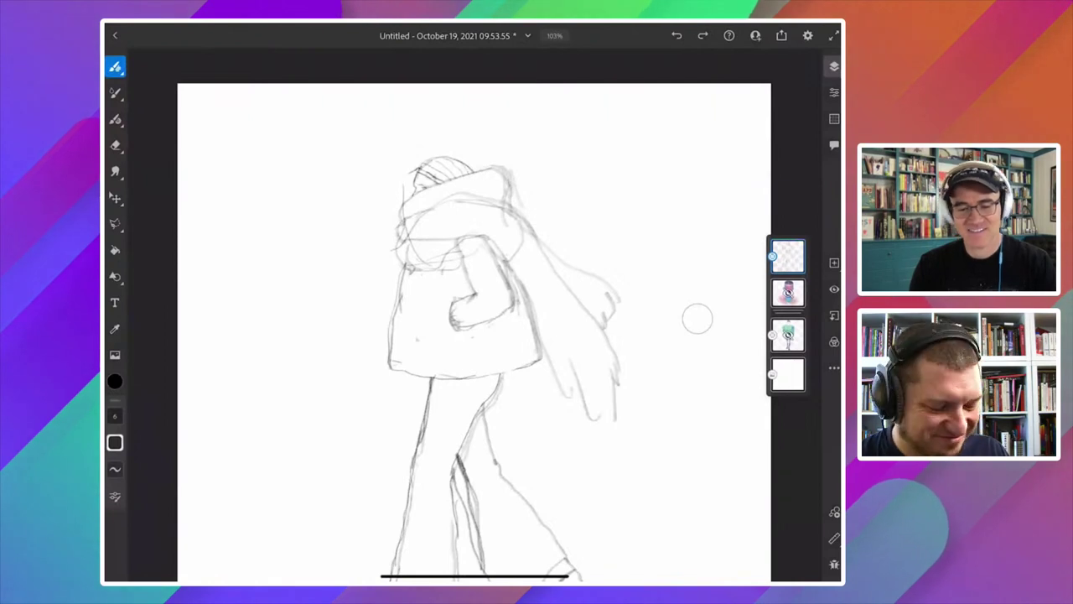
key(ctrl+0)
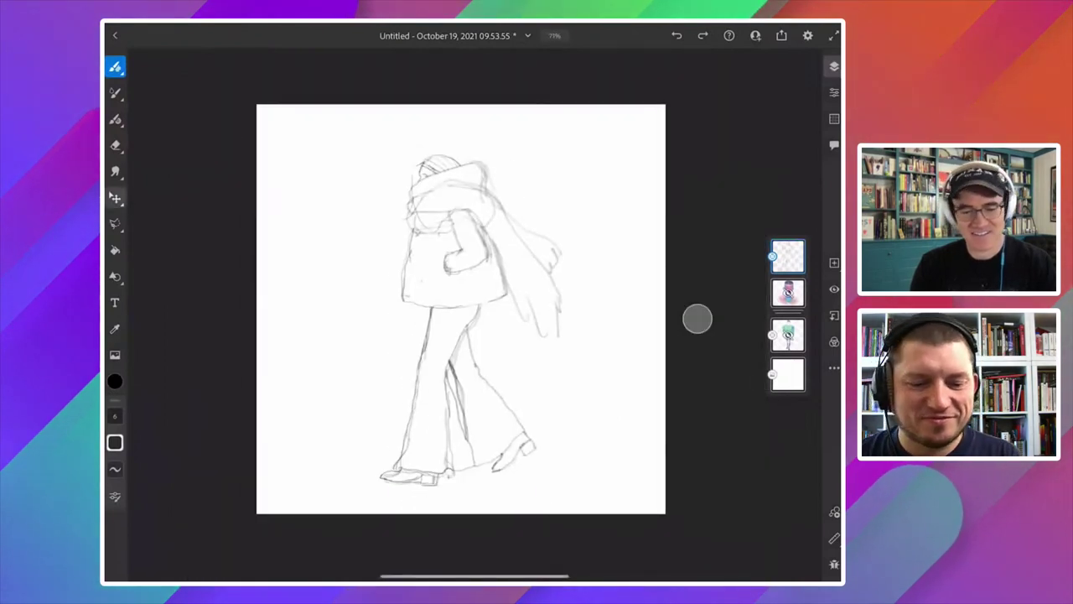
Lower the sketch layer's opacity to about 32% and select the layer below.
key(v)
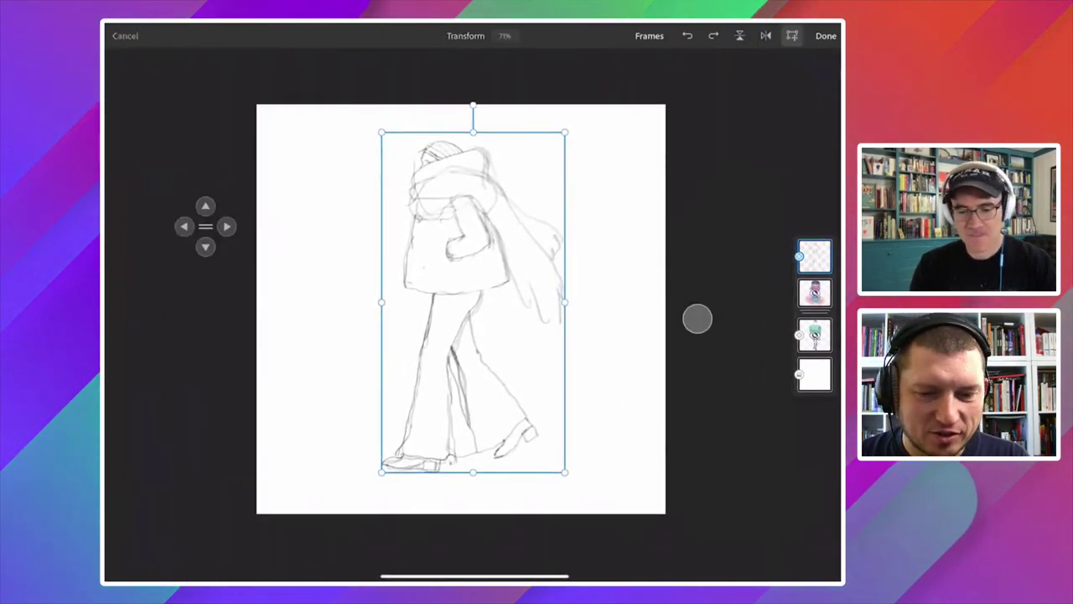
key(Return)
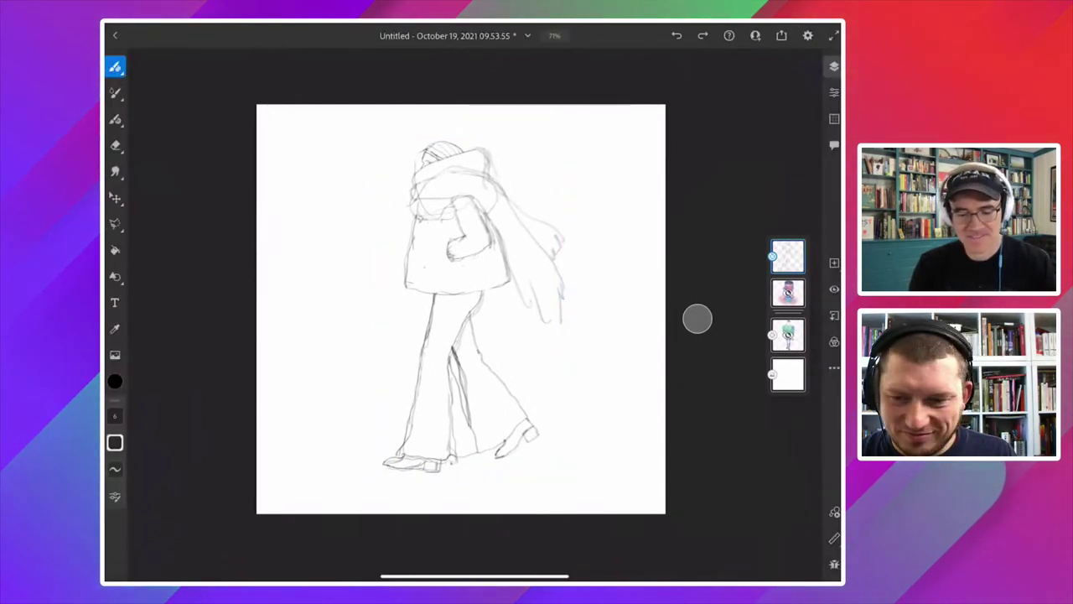
scroll(588, 449, up, 1)
scroll(589, 448, up, 1)
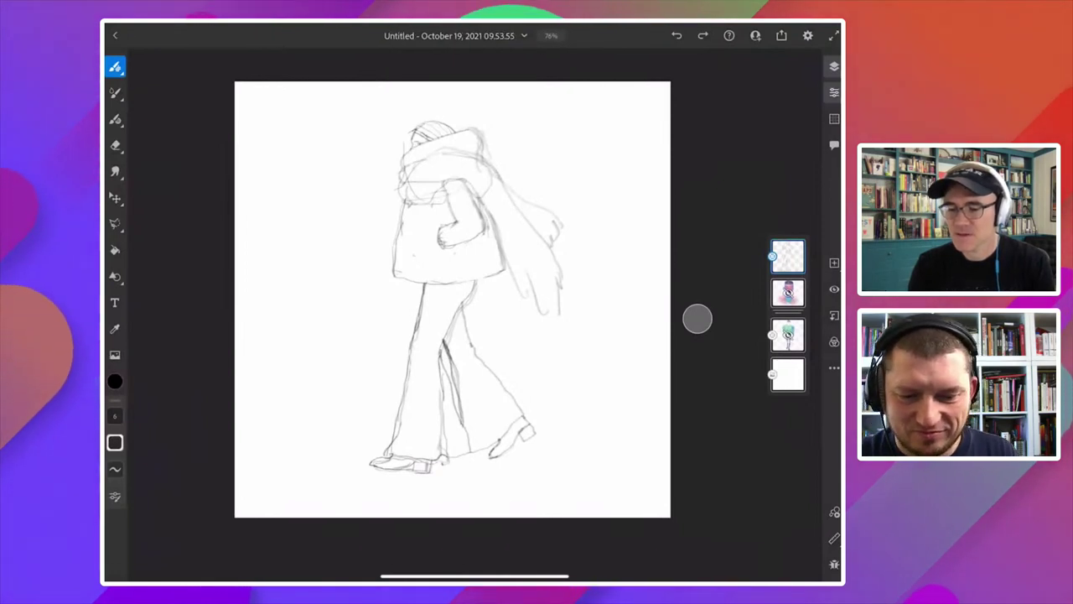
click(834, 92)
drag(805, 185, 731, 185)
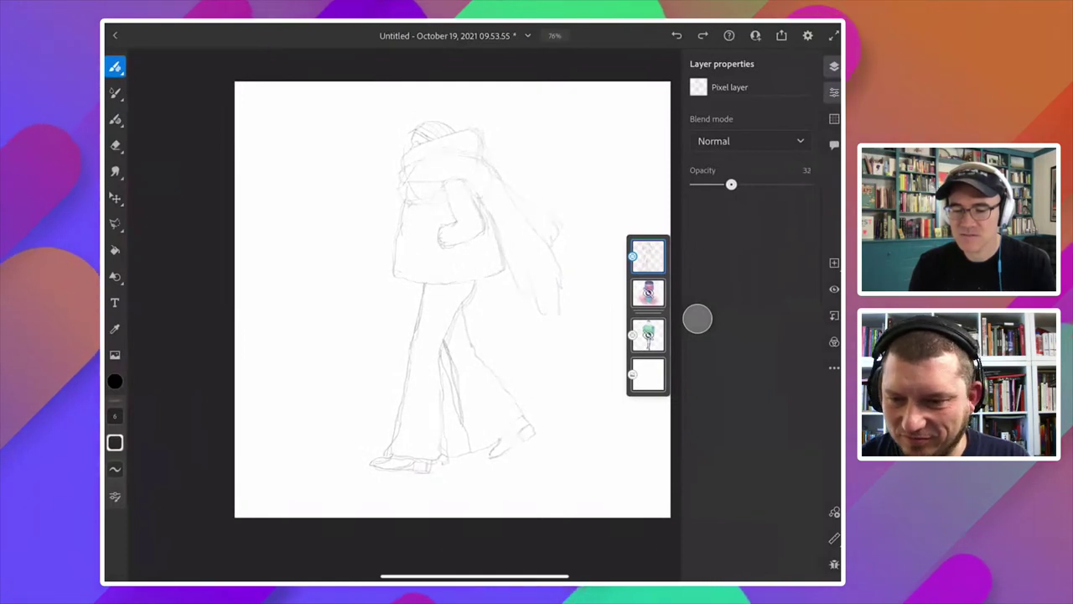
key(Escape)
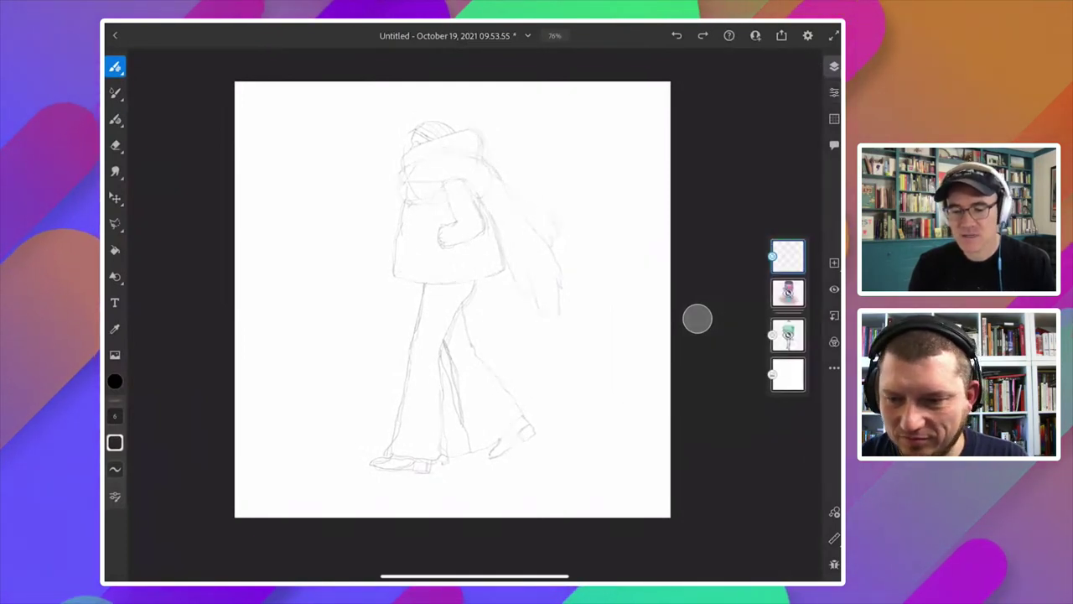
click(787, 292)
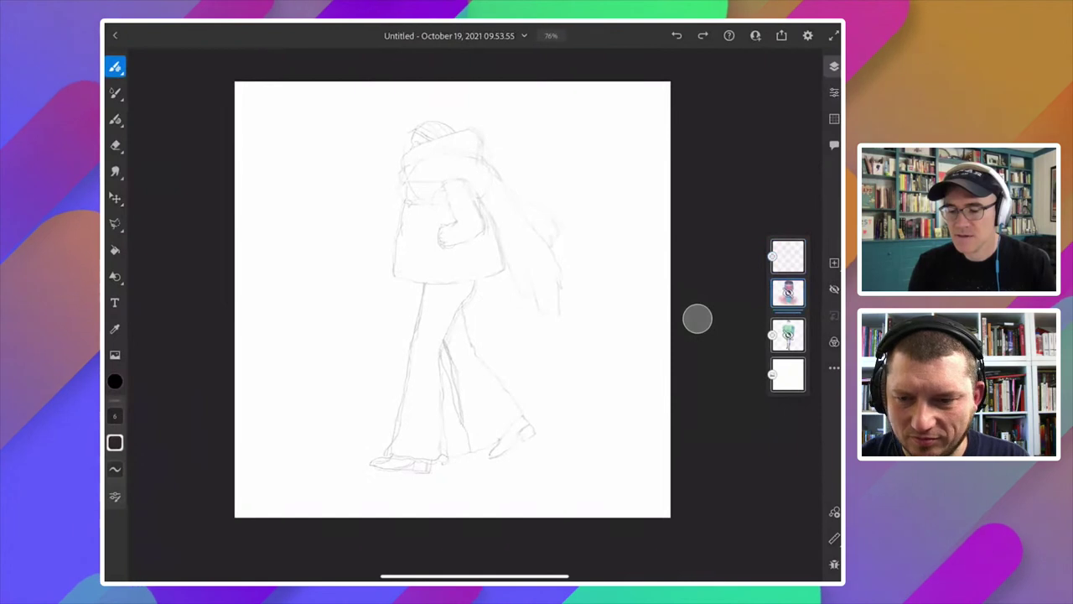
Add a new blank layer, zoom in on the upper body and pick a pink-red colour.
key(ctrl+shift+n)
key(ctrl+plus)
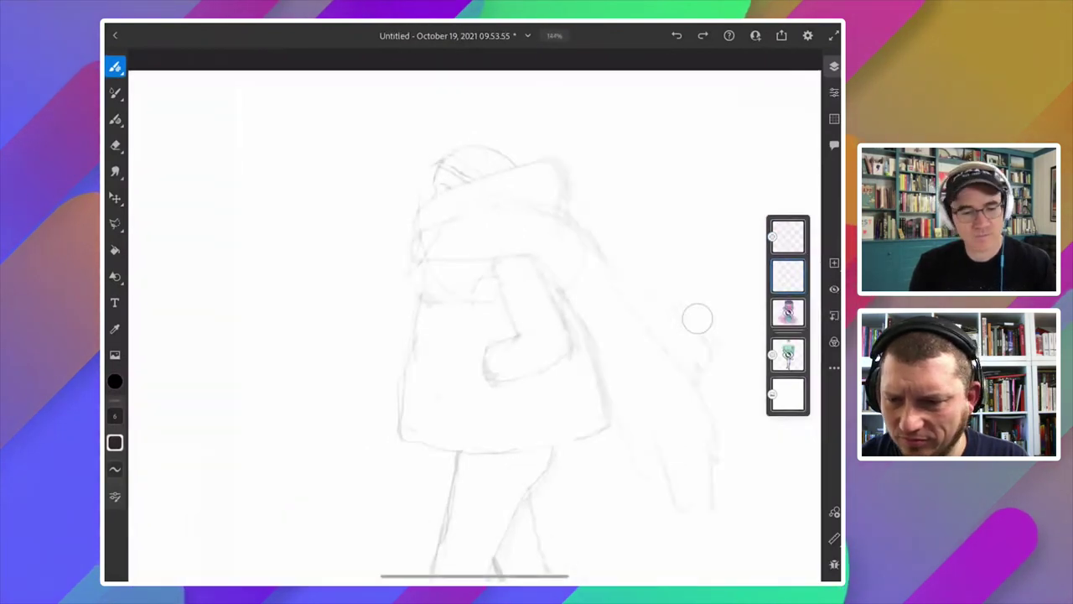
key(c)
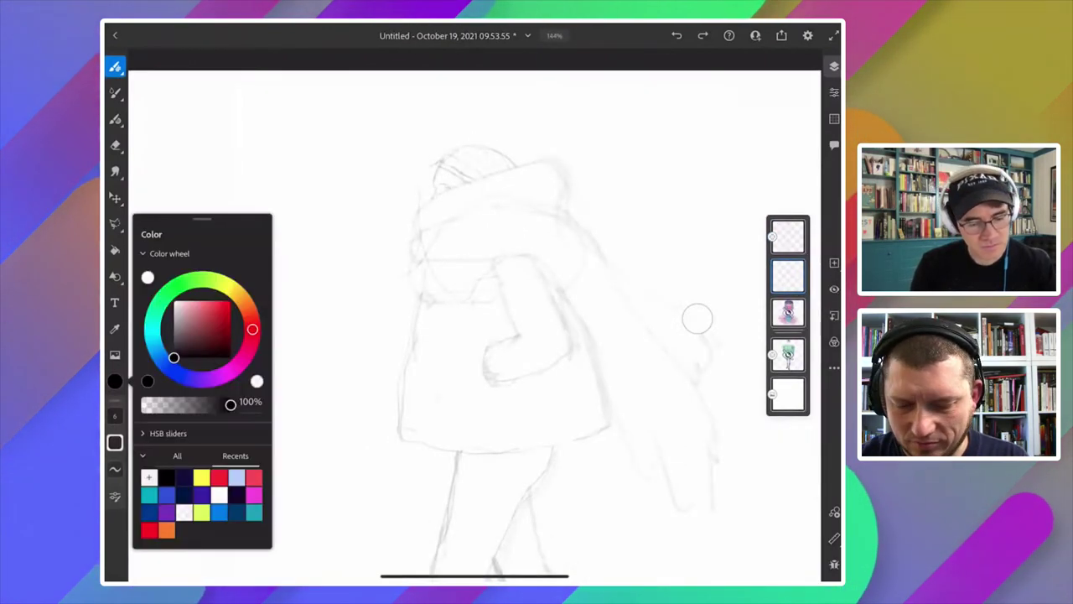
drag(252, 329, 249, 344)
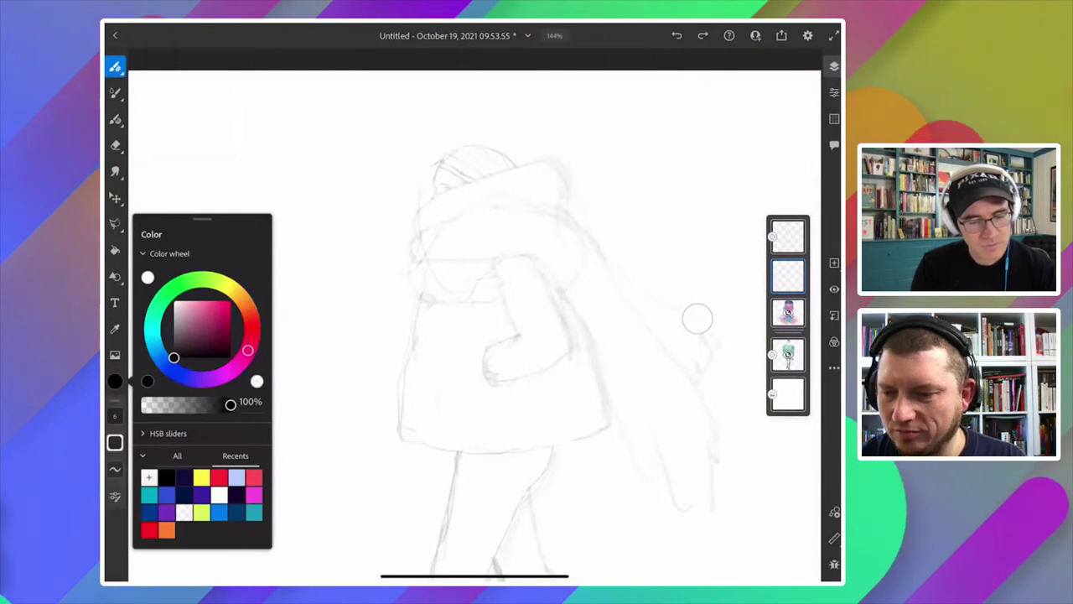
drag(174, 357, 196, 302)
drag(250, 345, 252, 329)
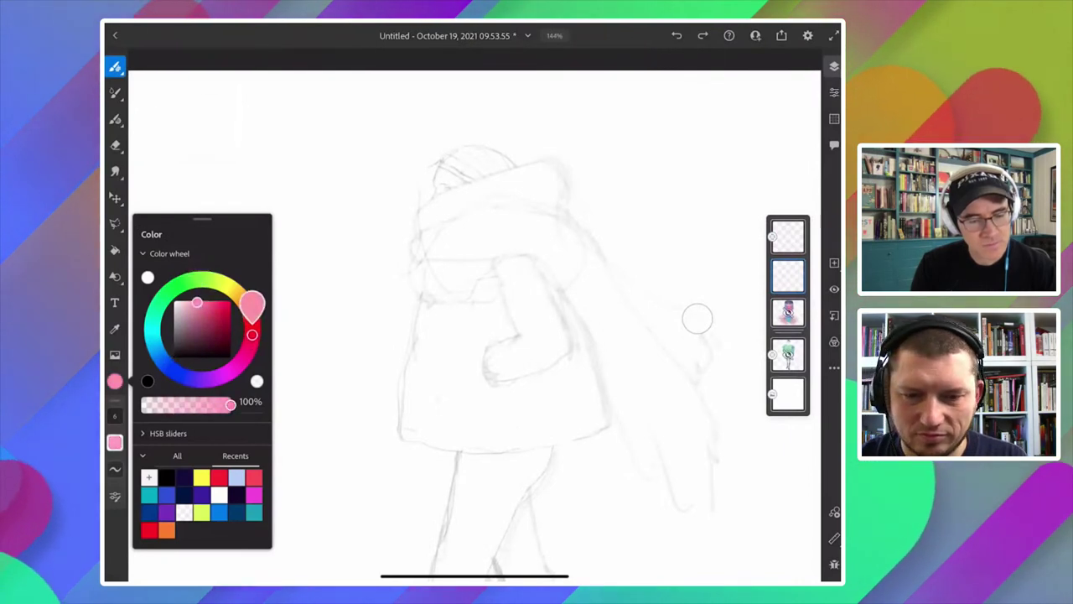
key(c)
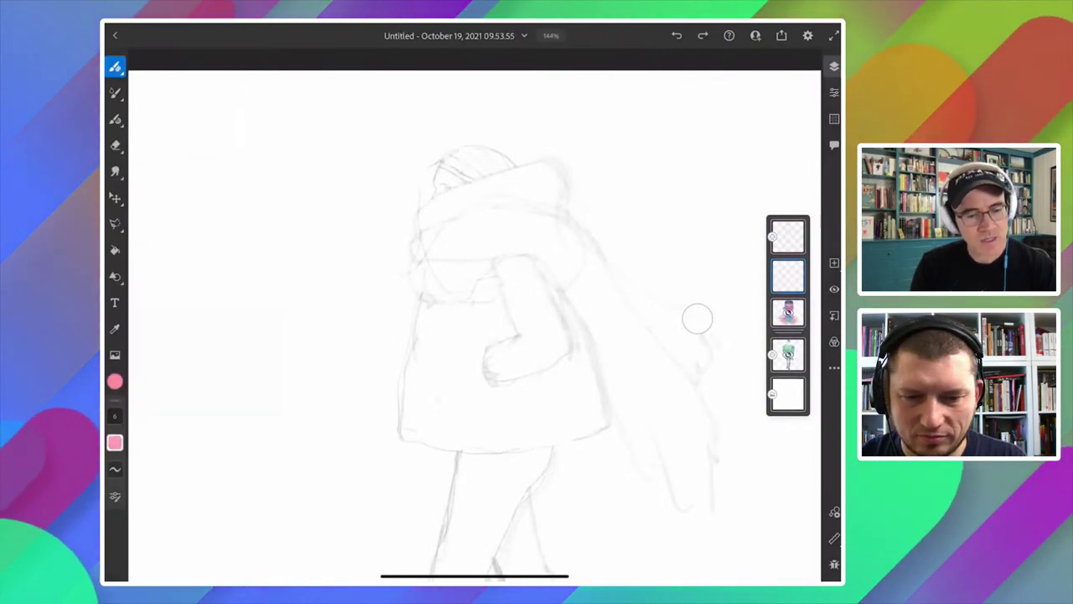
Select the Painting > Natural brush 2 pixel brush, then test a stroke and undo it.
key(b)
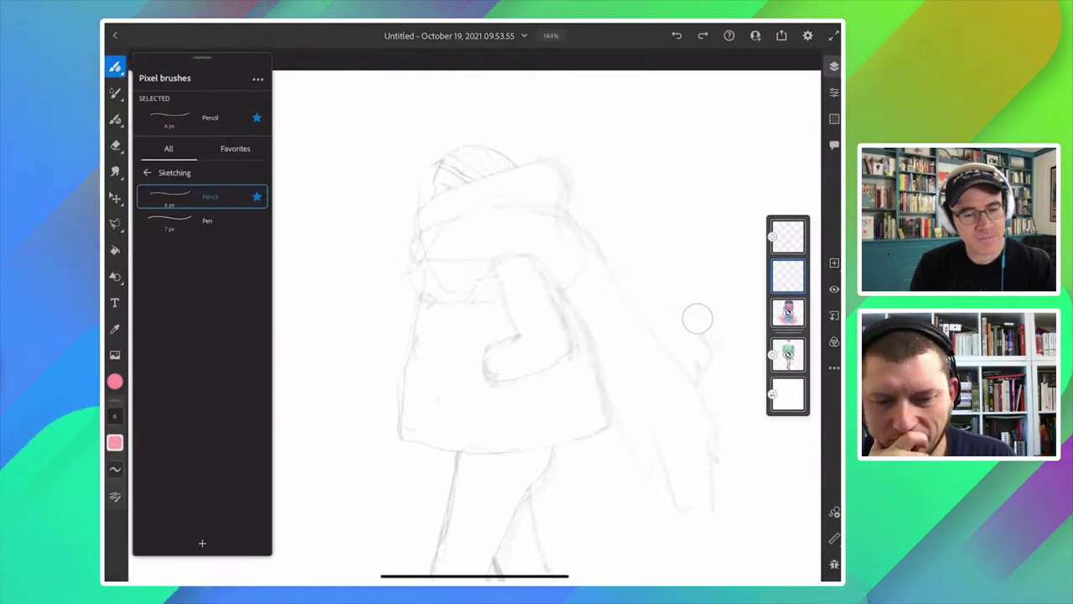
key(b)
key(b)
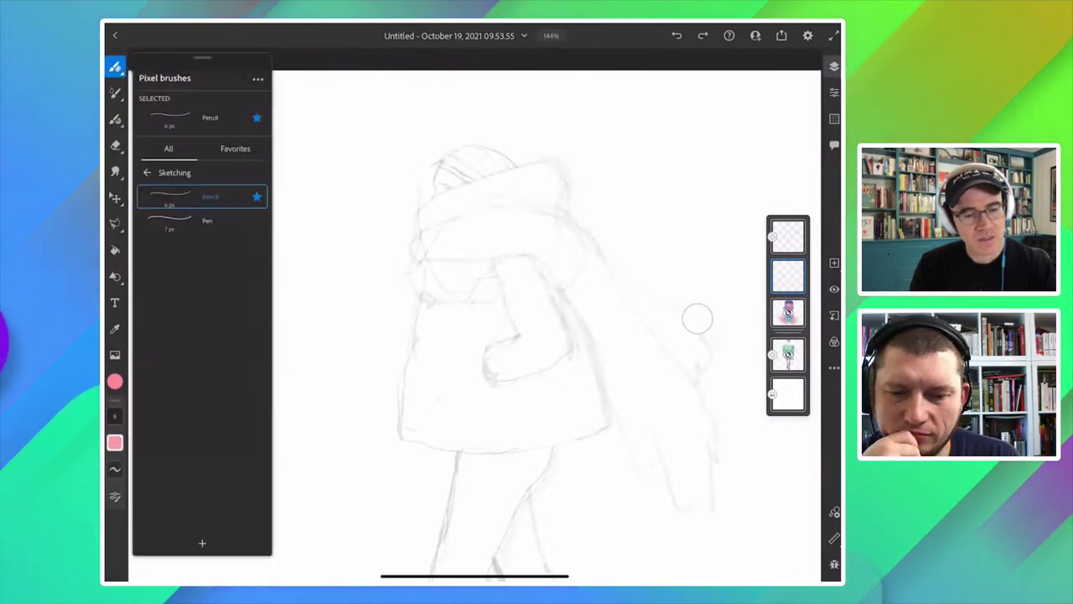
click(146, 172)
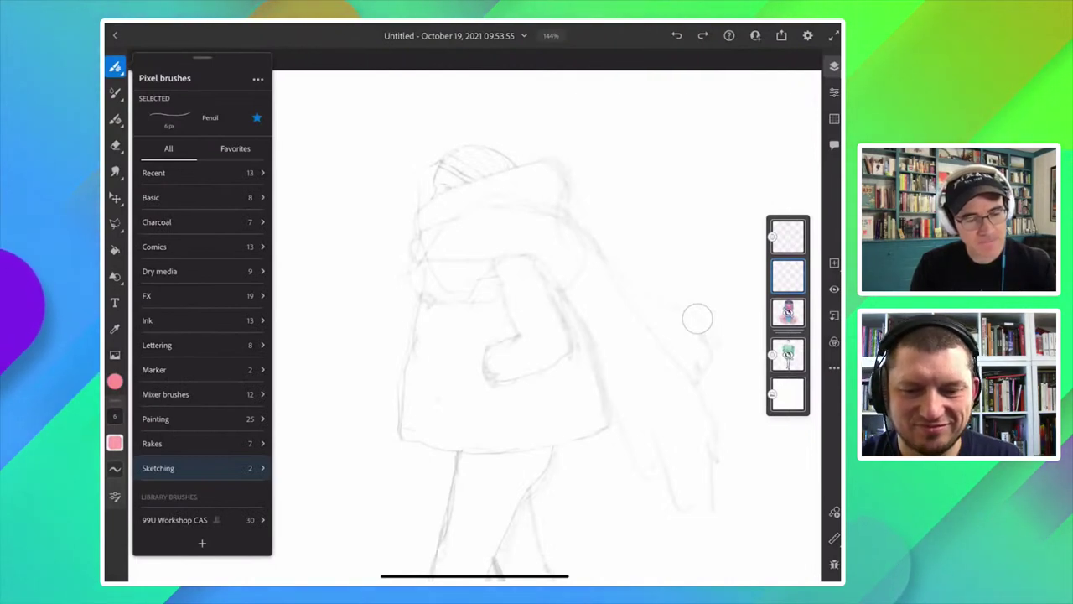
click(155, 419)
scroll(202, 352, down, 1)
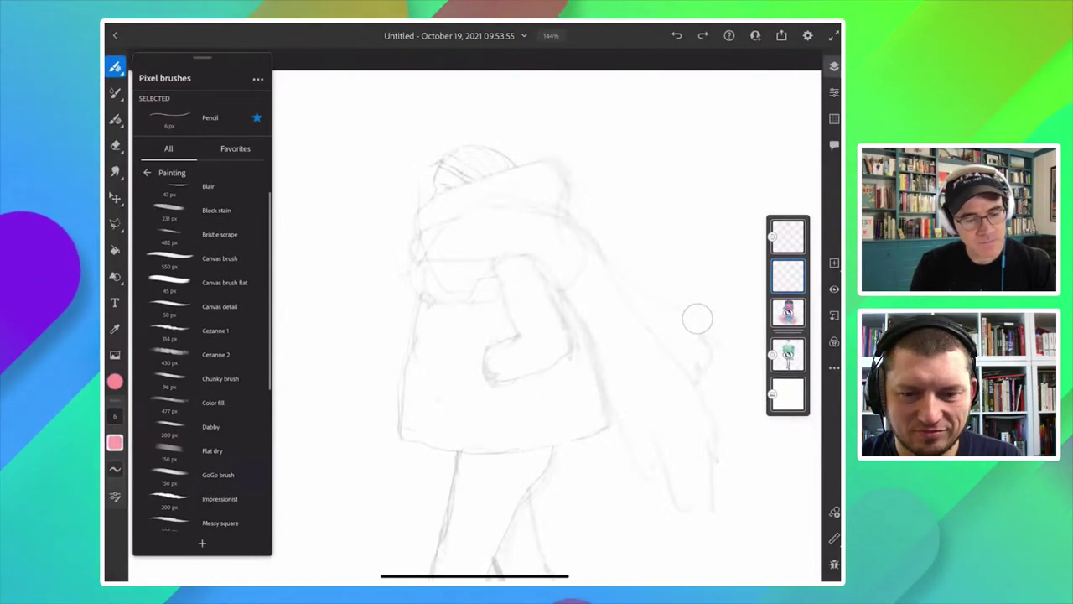
scroll(201, 352, down, 2)
scroll(201, 352, down, 2)
scroll(201, 352, down, 2)
scroll(201, 352, down, 2)
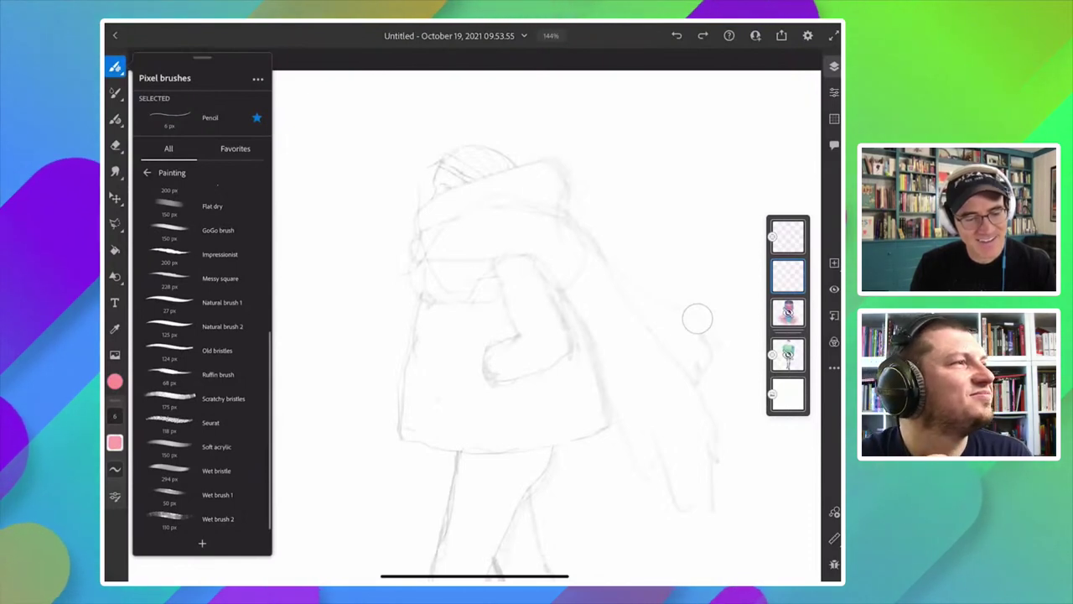
click(222, 326)
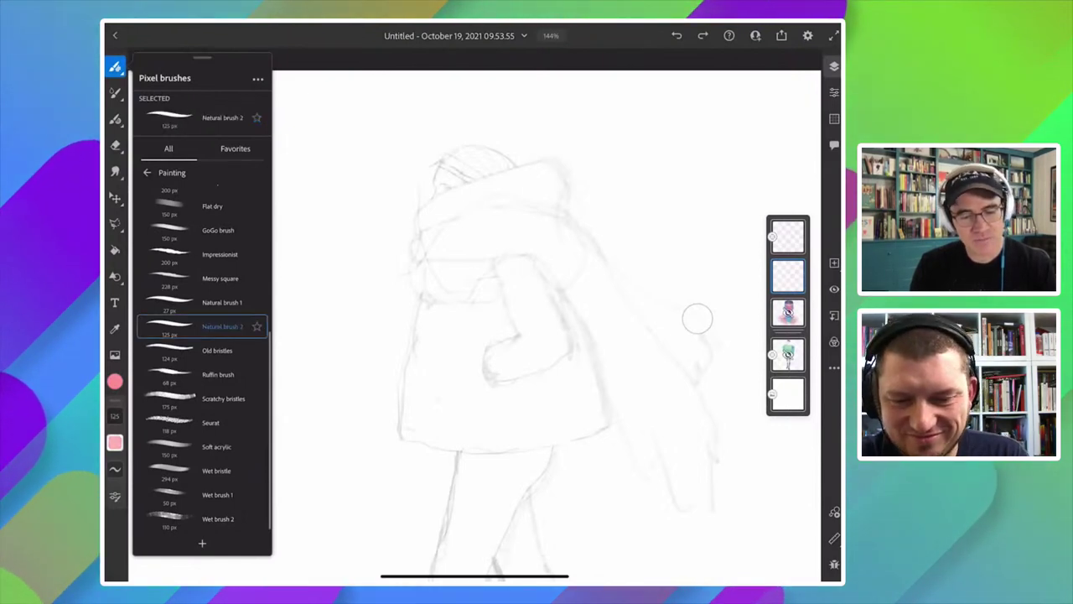
drag(311, 271, 324, 341)
key(ctrl+z)
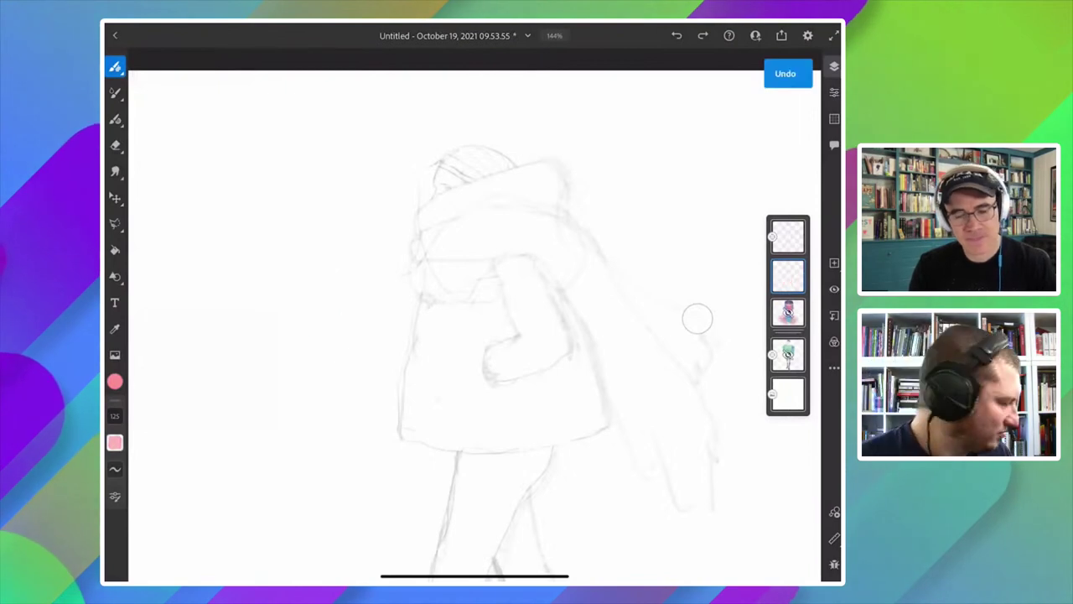
scroll(474, 319, up, 3)
Paint the face pink, then switch to a dark muted red and smaller brush for the eye.
mouse_move(471, 179)
mouse_down()
mouse_move(499, 190)
mouse_move(457, 186)
mouse_move(451, 214)
mouse_move(467, 210)
mouse_up()
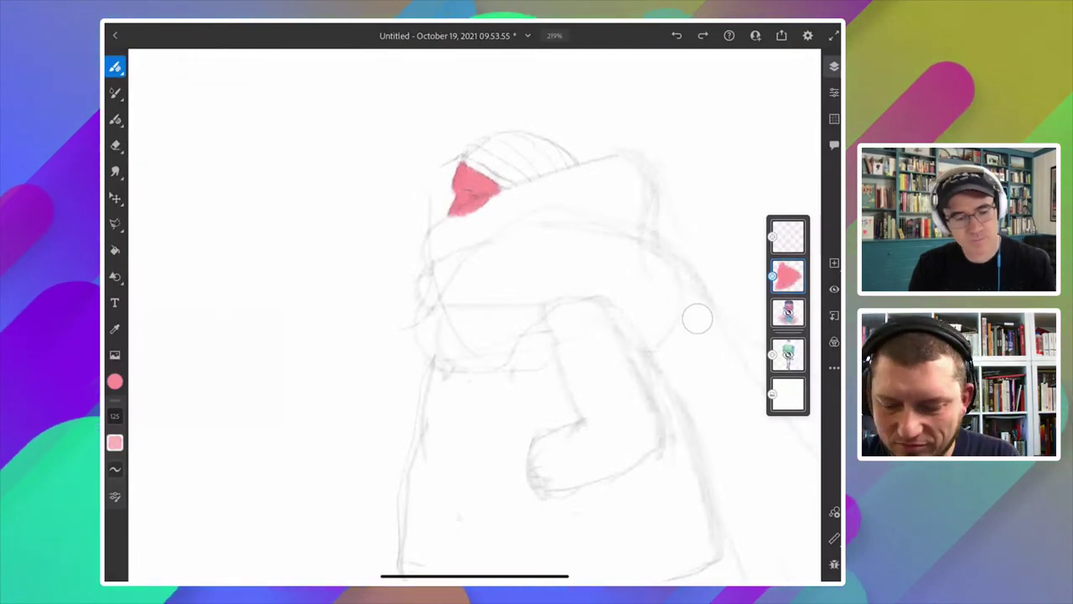
click(114, 381)
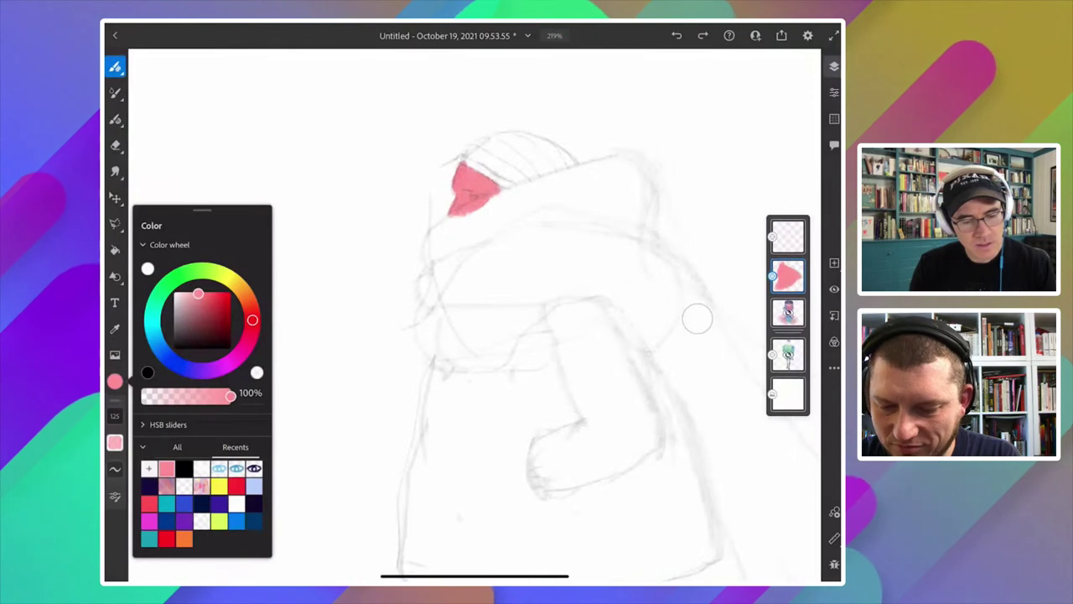
drag(198, 293, 204, 311)
mouse_move(115, 415)
mouse_down()
mouse_move(140, 426)
mouse_move(140, 449)
mouse_up()
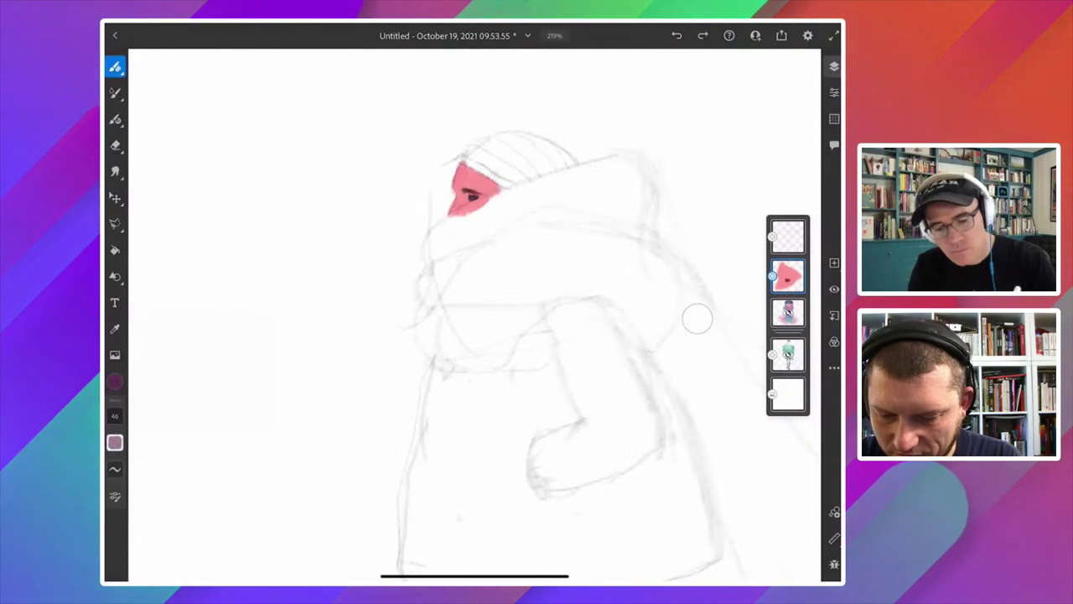
scroll(697, 319, down, 3)
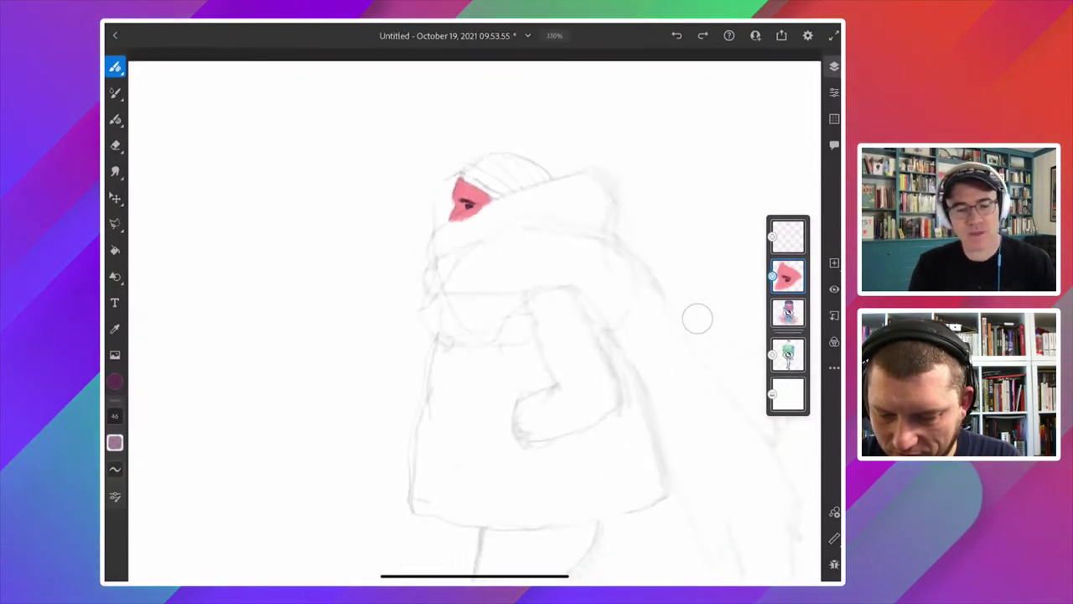
Change the colour from bright pink to lilac for the beanie.
click(115, 382)
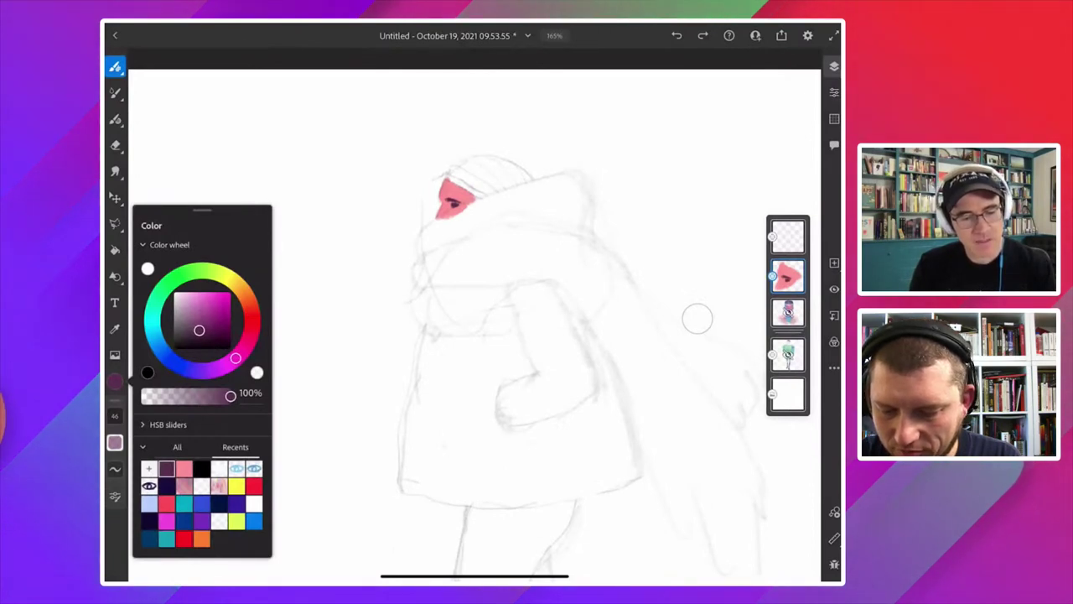
drag(199, 331, 213, 299)
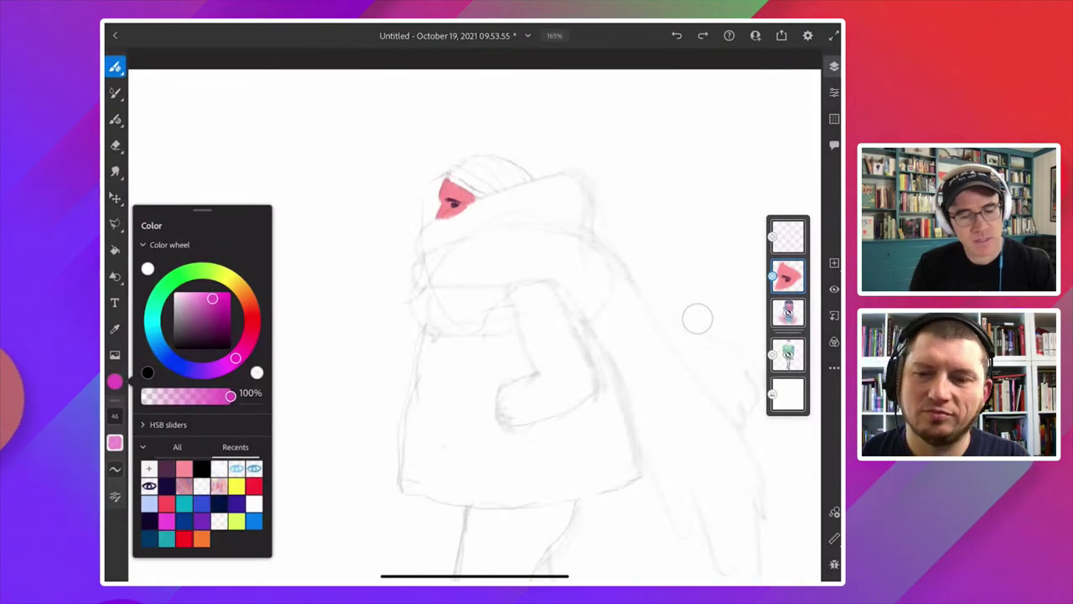
drag(213, 298, 196, 293)
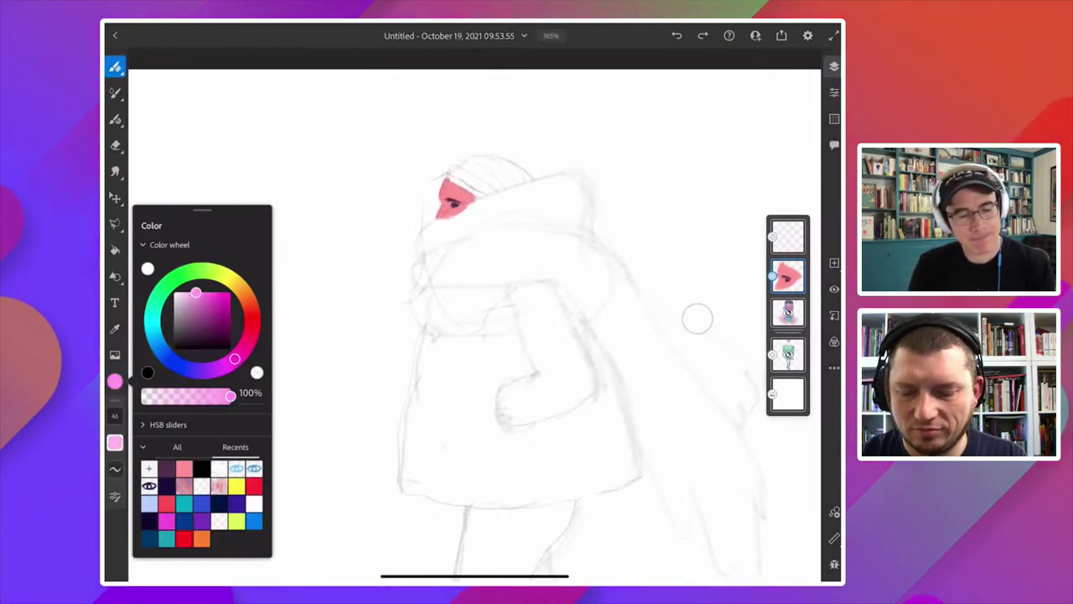
drag(234, 359, 220, 366)
click(115, 381)
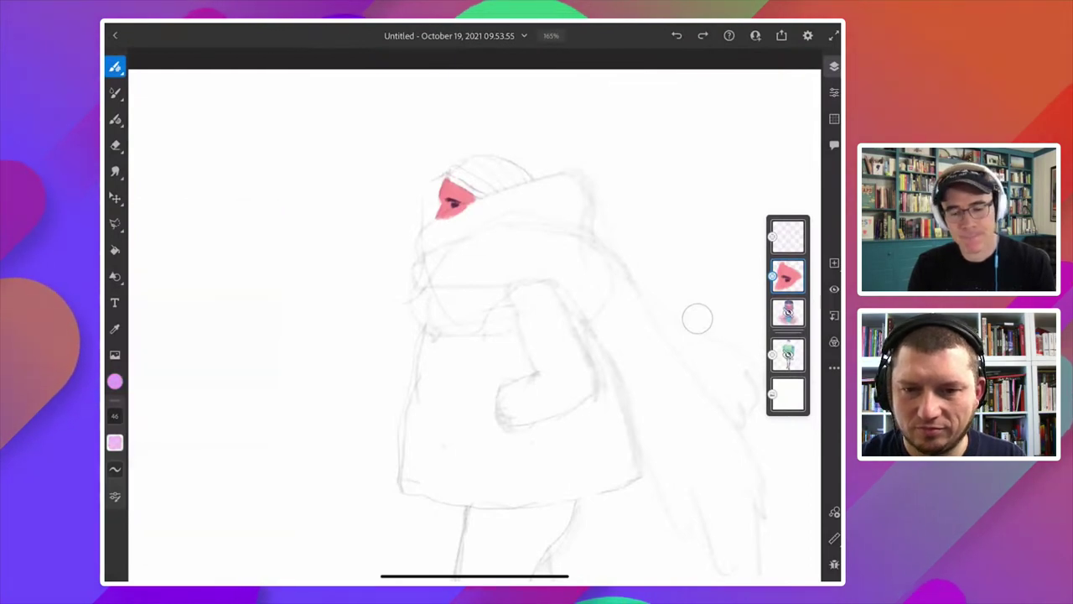
scroll(470, 251, up, 3)
Paint the beanie band and top lilac, then enlarge the brush and fill it solid.
drag(393, 191, 446, 214)
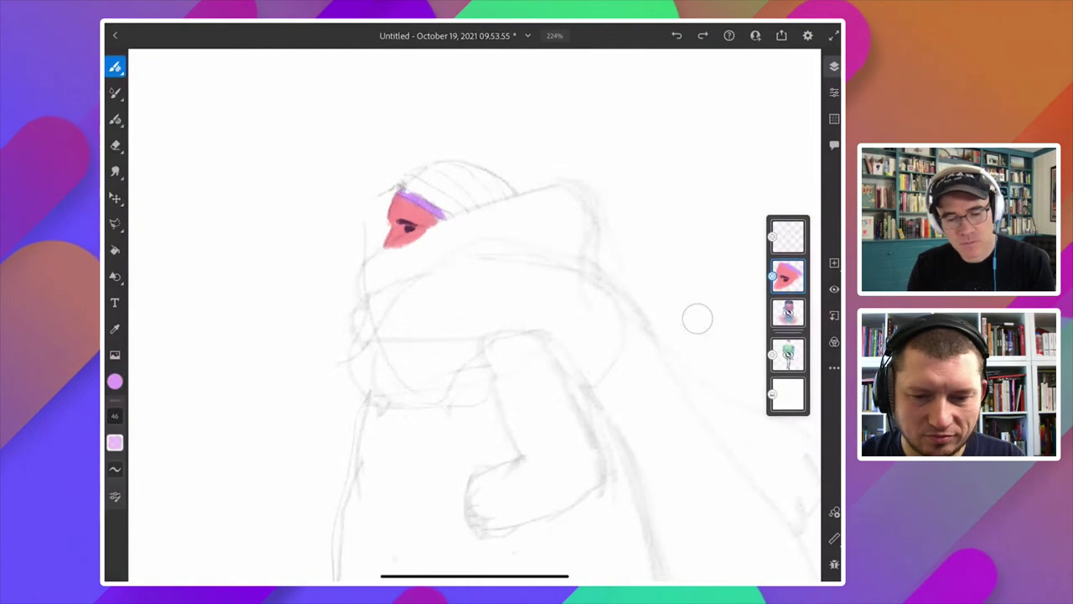
mouse_move(399, 185)
mouse_down()
mouse_move(444, 165)
mouse_move(475, 166)
mouse_move(510, 196)
mouse_up()
drag(115, 415, 140, 420)
mouse_move(444, 201)
mouse_down()
mouse_move(503, 193)
mouse_move(461, 210)
mouse_move(434, 182)
mouse_move(471, 171)
mouse_up()
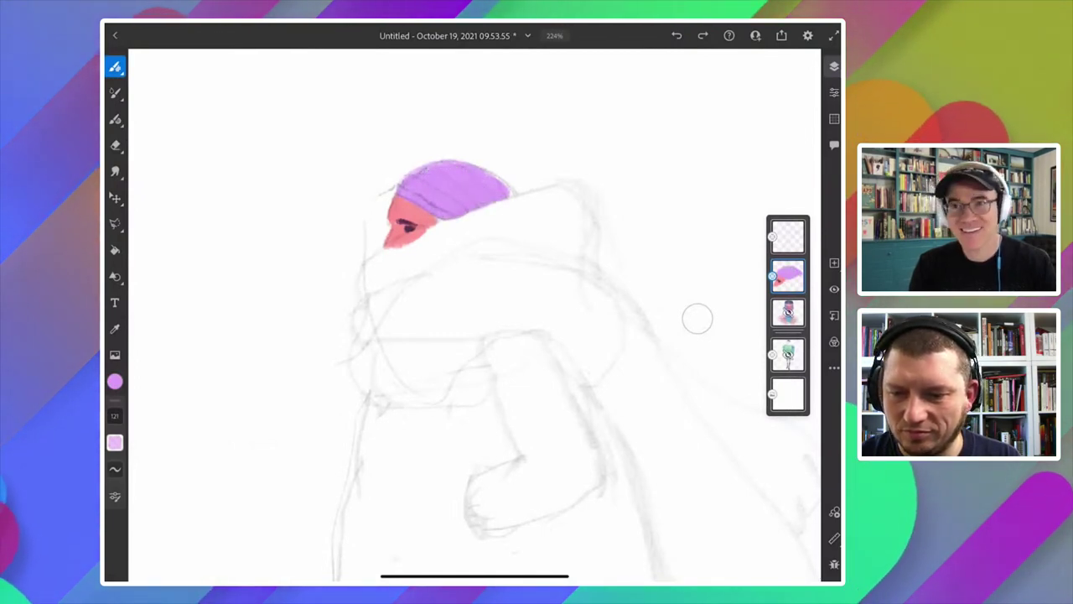
scroll(474, 314, down, 1)
scroll(474, 314, down, 2)
scroll(475, 315, down, 2)
scroll(475, 315, down, 1)
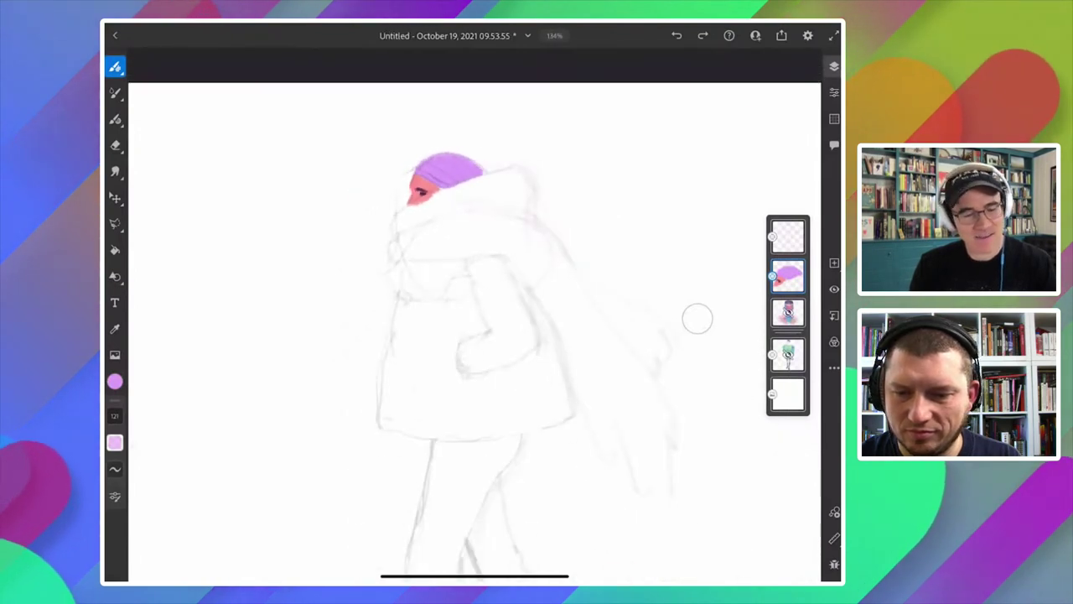
Pick a blue colour for the scarf.
click(115, 381)
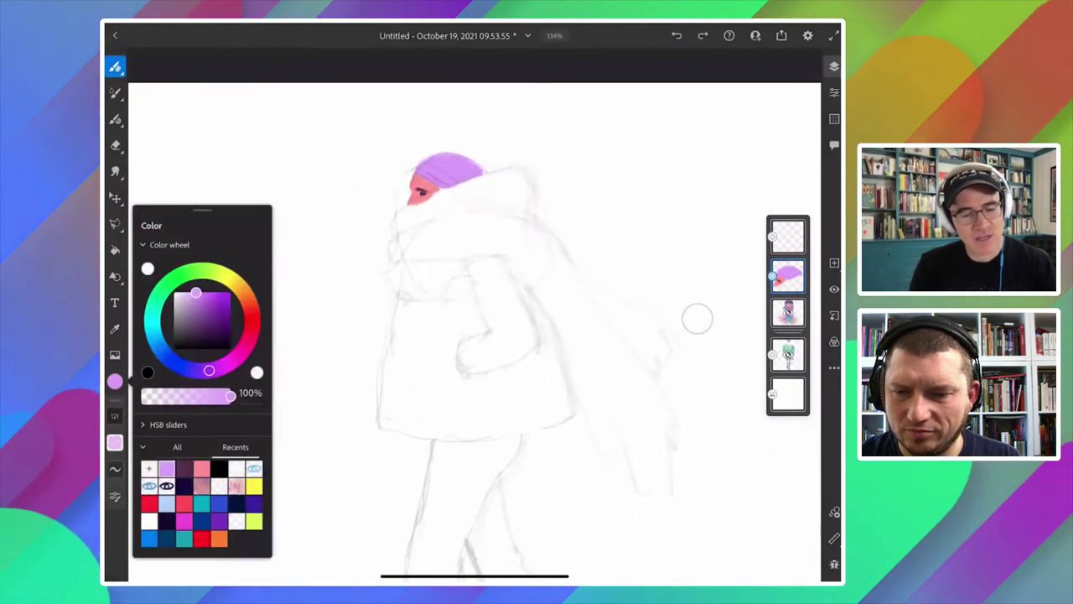
drag(209, 370, 171, 360)
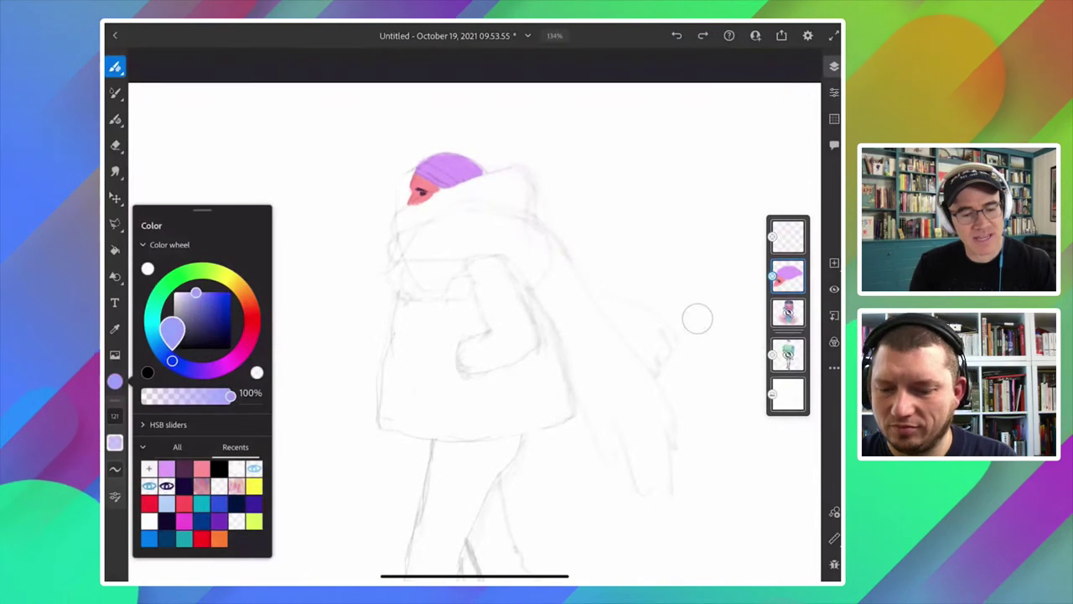
click(203, 300)
drag(204, 301, 208, 303)
click(697, 318)
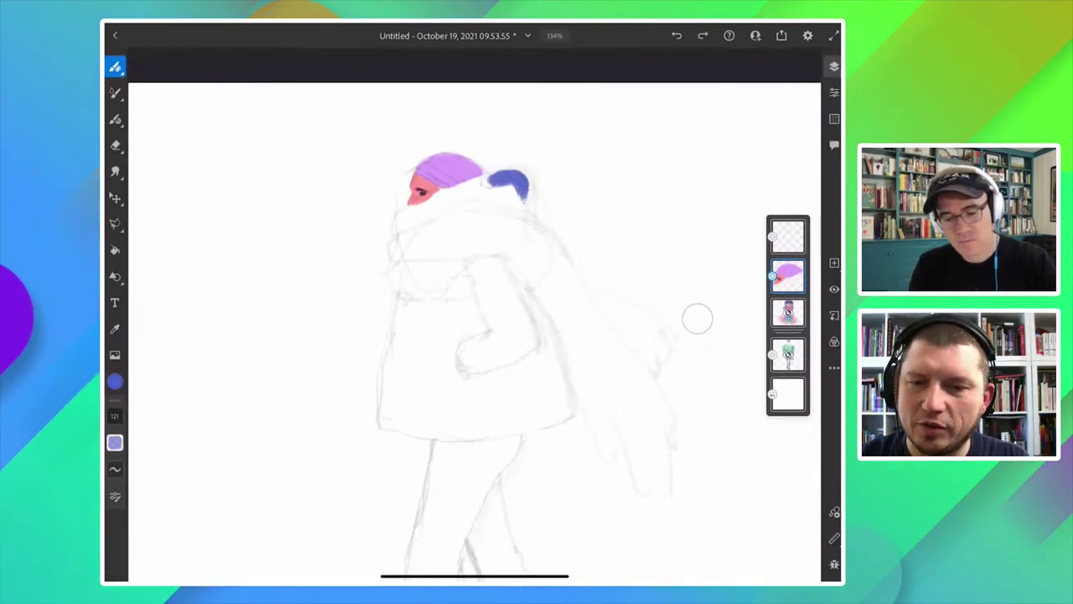
Paint the blue scarf around the collar and neck and fill in its lower band.
drag(496, 178, 442, 196)
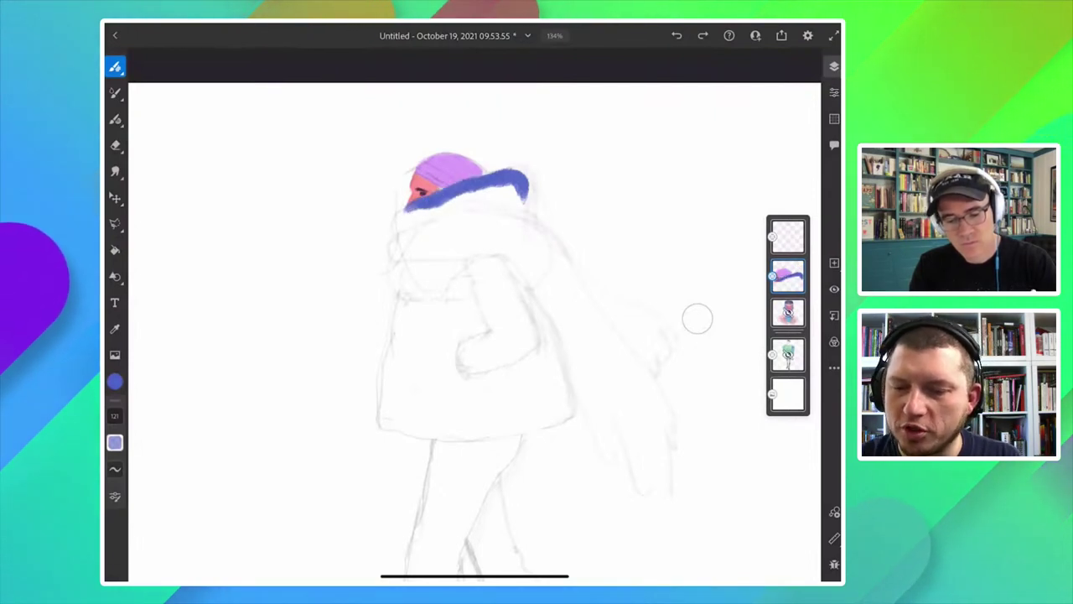
drag(442, 208, 399, 224)
drag(498, 191, 424, 215)
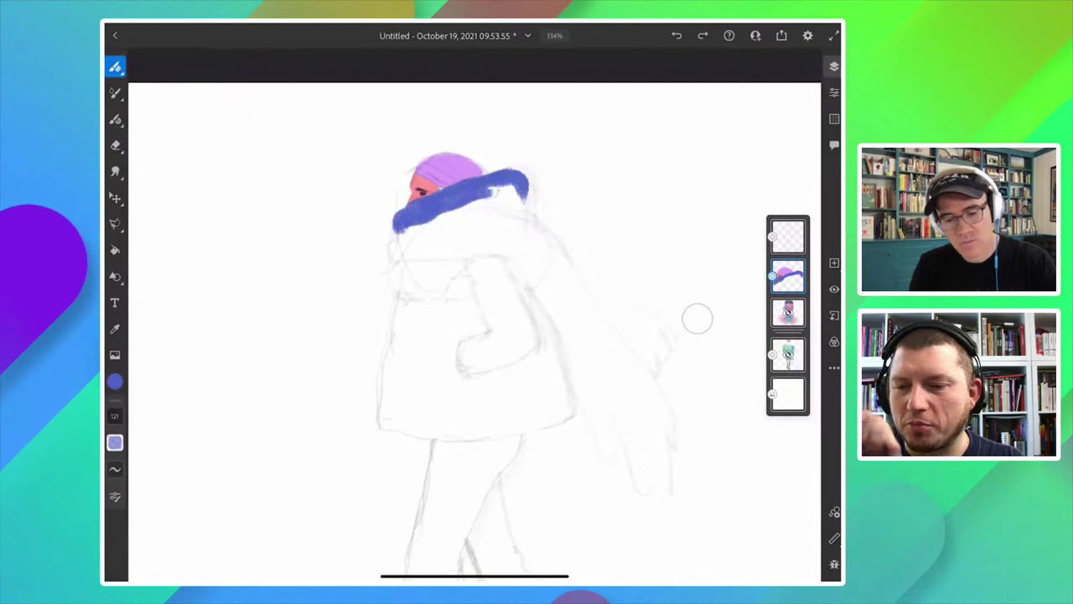
drag(520, 188, 459, 208)
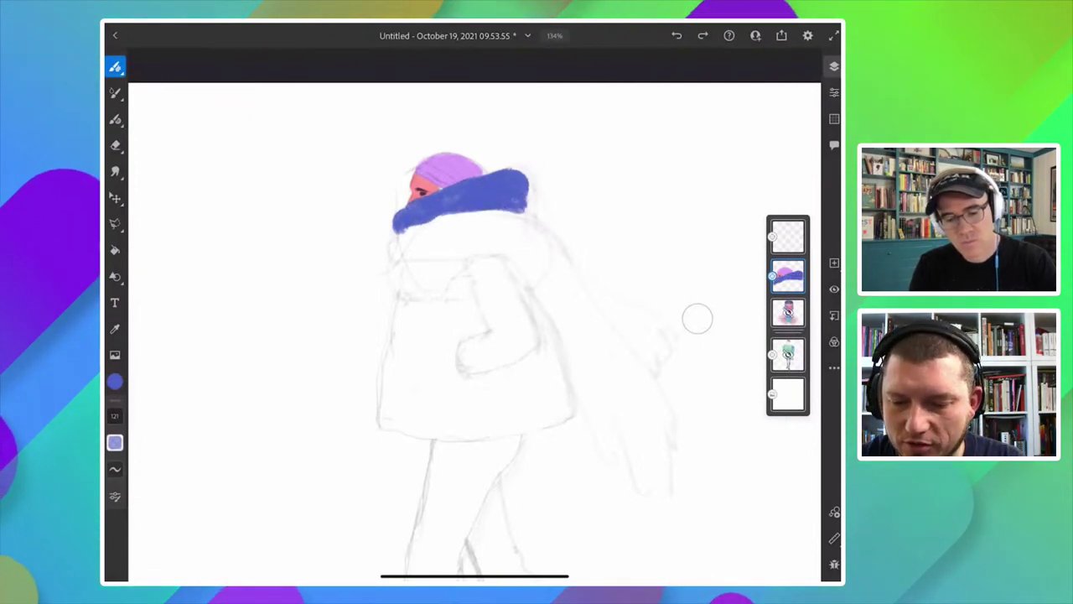
mouse_move(399, 226)
mouse_down()
mouse_move(388, 248)
mouse_move(396, 294)
mouse_move(513, 256)
mouse_up()
drag(398, 285, 470, 266)
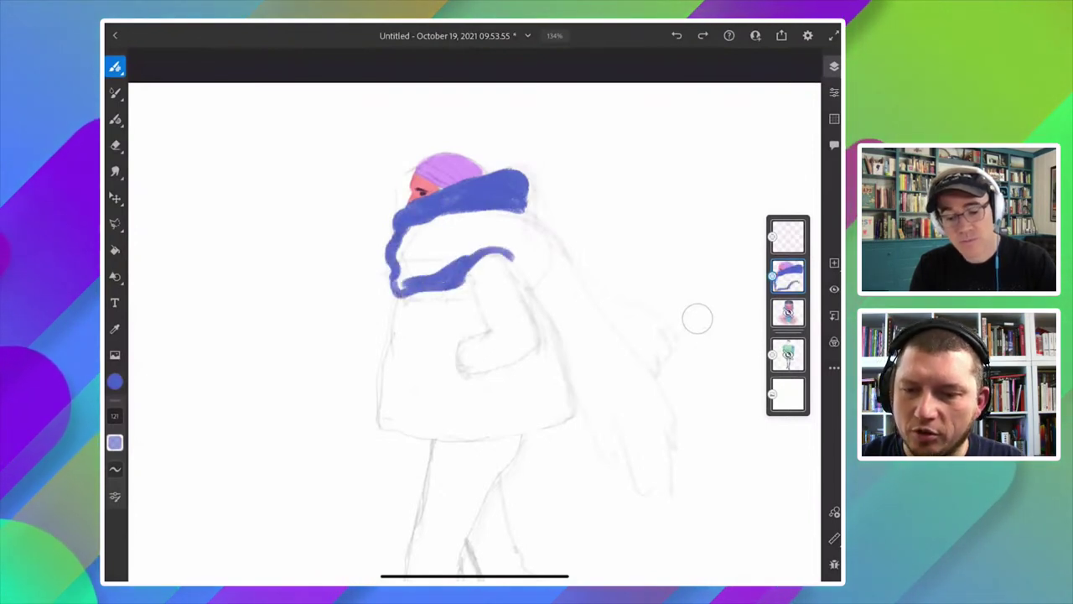
drag(411, 231, 401, 270)
mouse_move(419, 215)
mouse_down()
mouse_move(476, 241)
mouse_move(453, 260)
mouse_move(463, 273)
mouse_move(501, 219)
mouse_move(555, 248)
mouse_move(647, 407)
mouse_move(664, 469)
mouse_move(607, 460)
mouse_move(659, 466)
mouse_move(591, 467)
mouse_up()
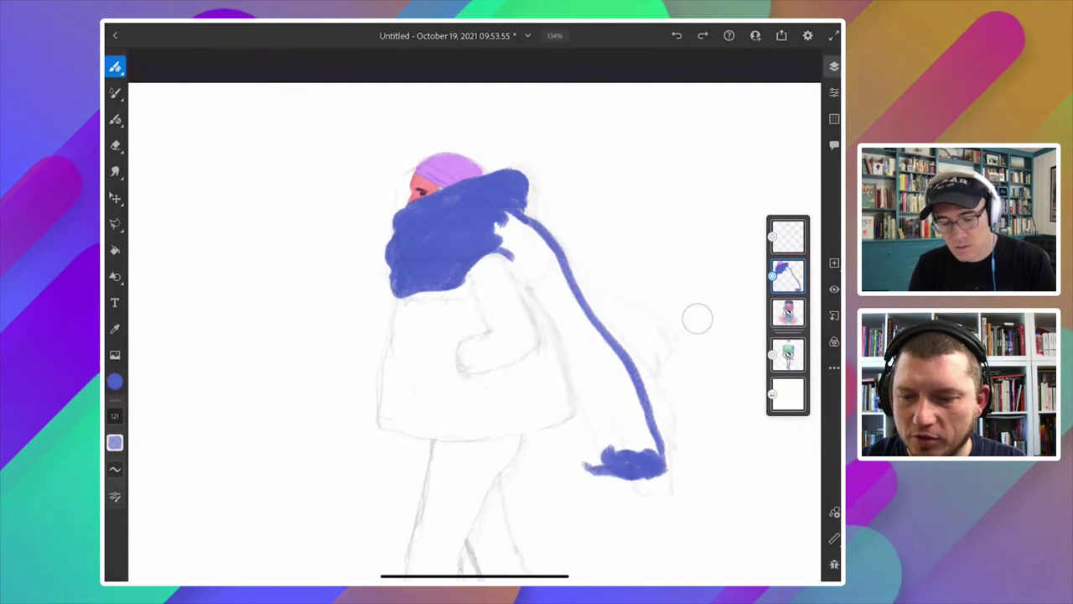
Paint the scarf's long tail trailing down the back to a fringed tip.
drag(575, 409, 586, 466)
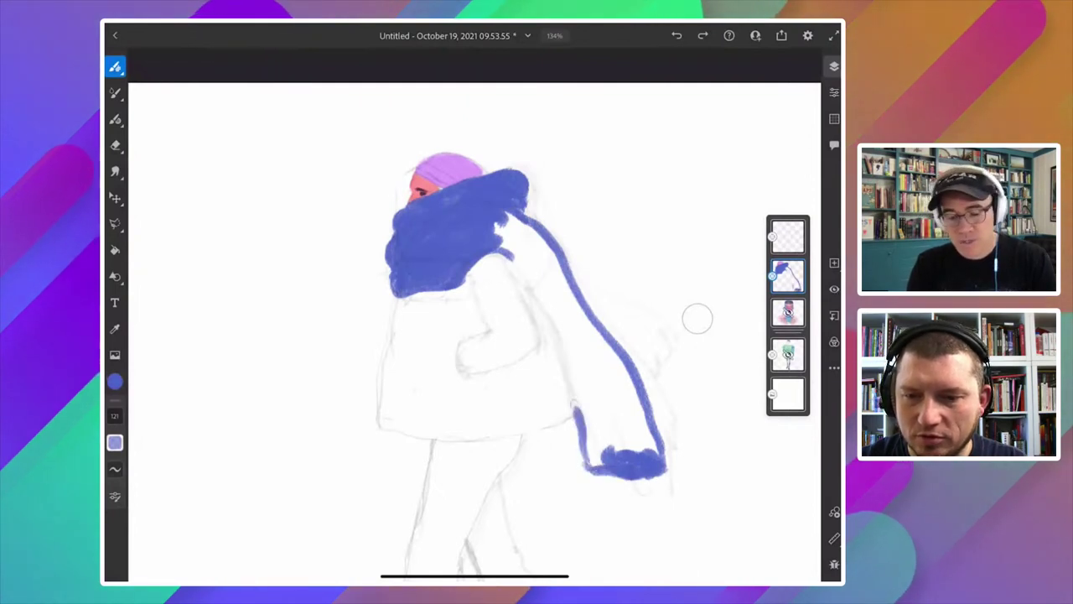
mouse_move(576, 409)
mouse_down()
mouse_move(511, 262)
mouse_move(537, 219)
mouse_move(566, 281)
mouse_move(537, 297)
mouse_move(557, 335)
mouse_move(597, 367)
mouse_up()
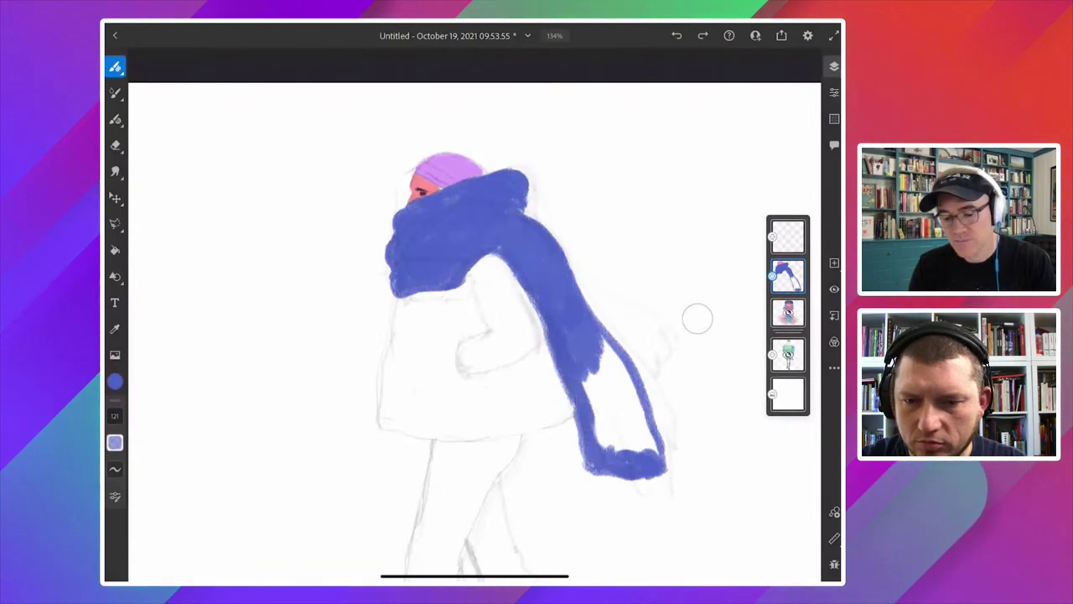
drag(587, 377, 604, 445)
drag(600, 361, 620, 435)
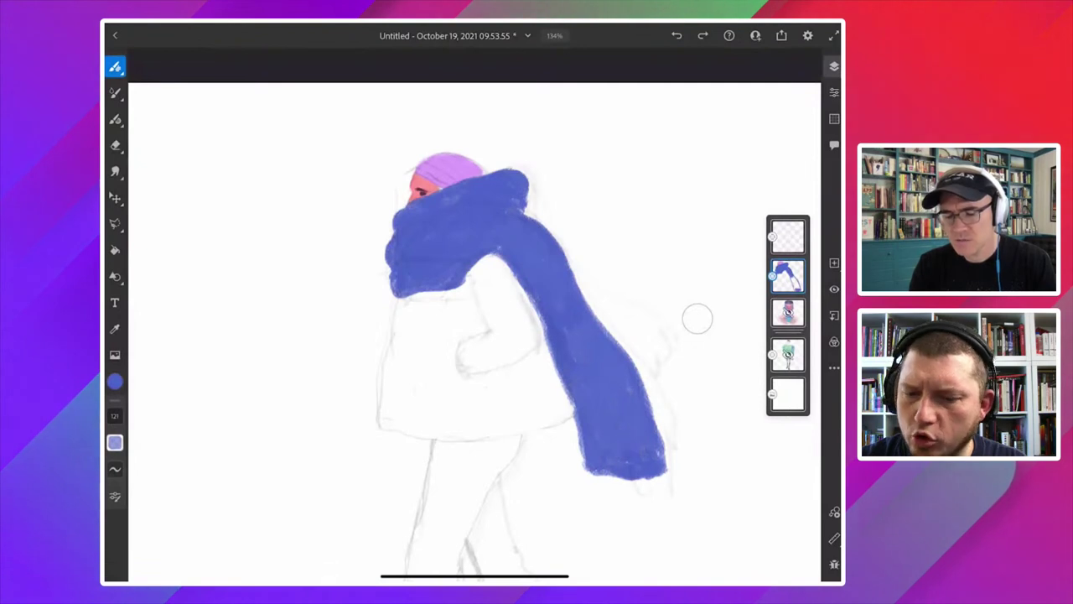
scroll(697, 318, down, 2)
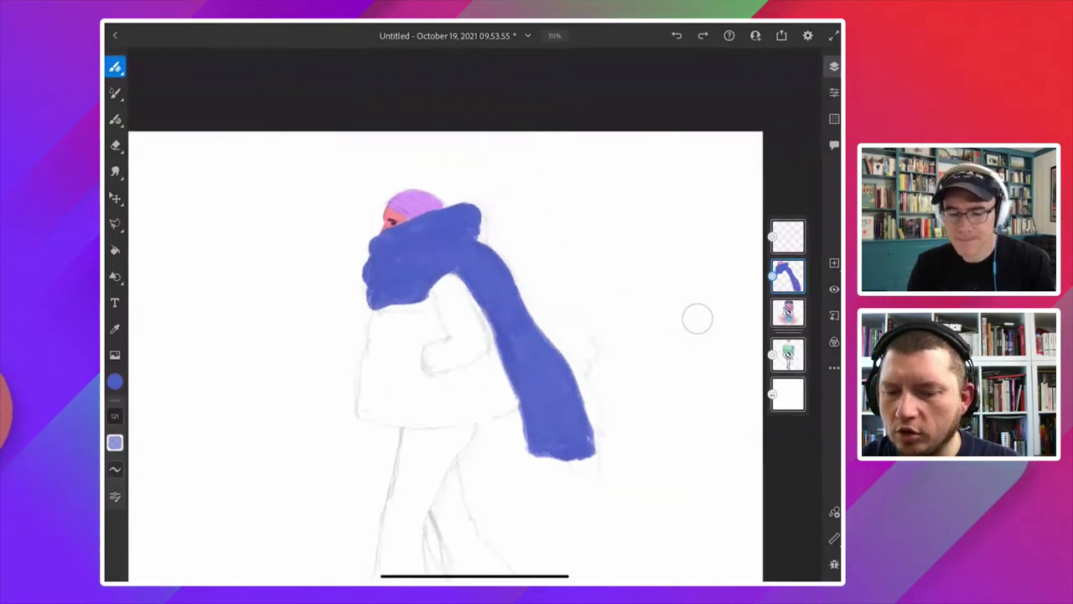
mouse_move(570, 328)
mouse_down()
mouse_move(599, 369)
mouse_move(595, 394)
mouse_up()
drag(557, 338, 591, 373)
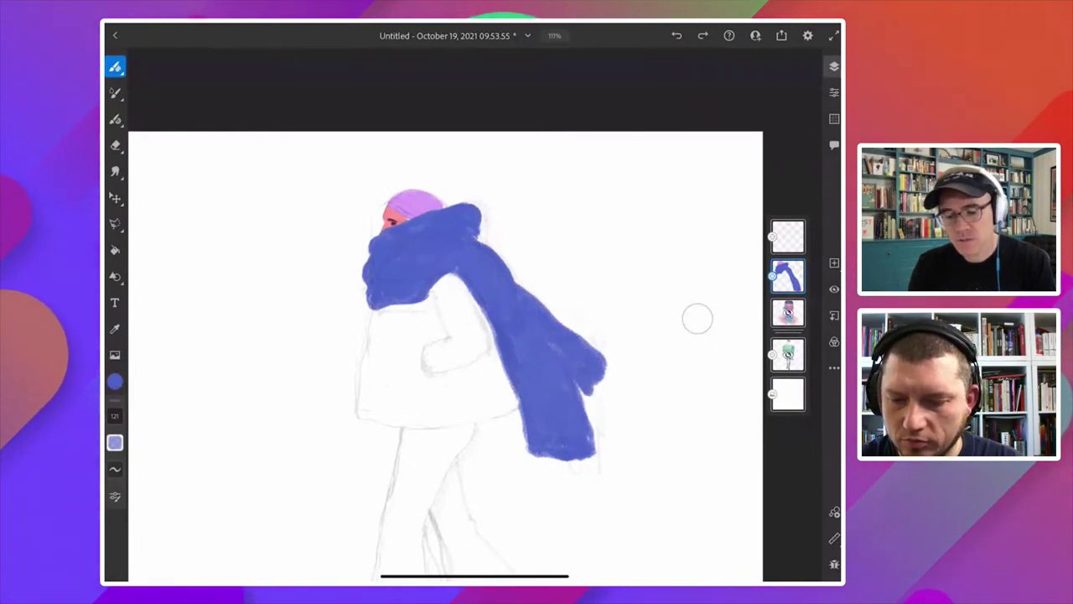
Scroll around to review the finished scarf, then open the colour picker.
scroll(445, 352, down, 2)
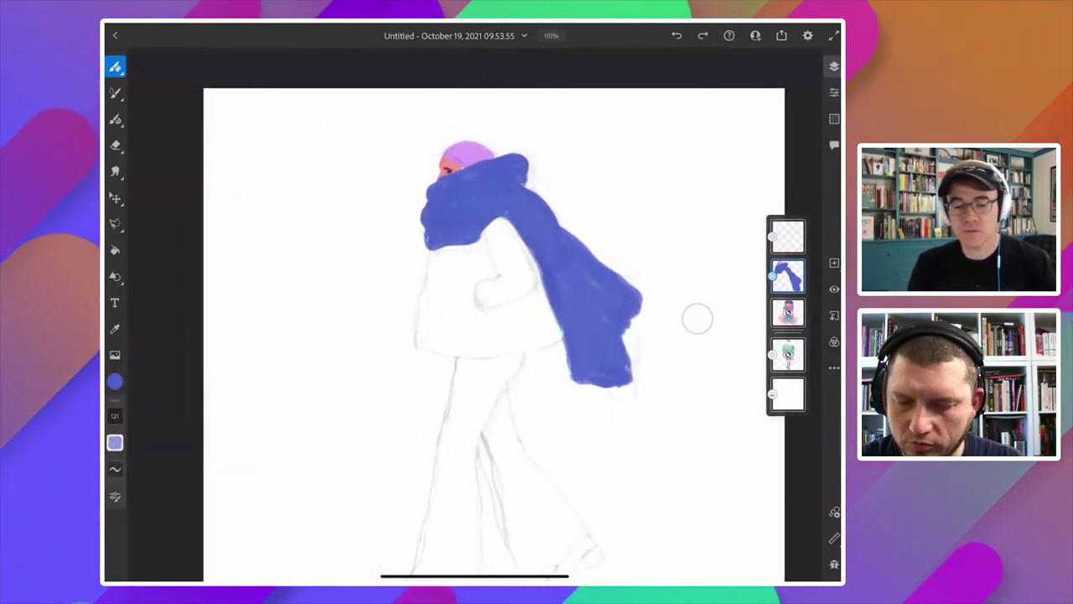
scroll(696, 318, up, 2)
scroll(697, 318, up, 1)
scroll(696, 318, up, 2)
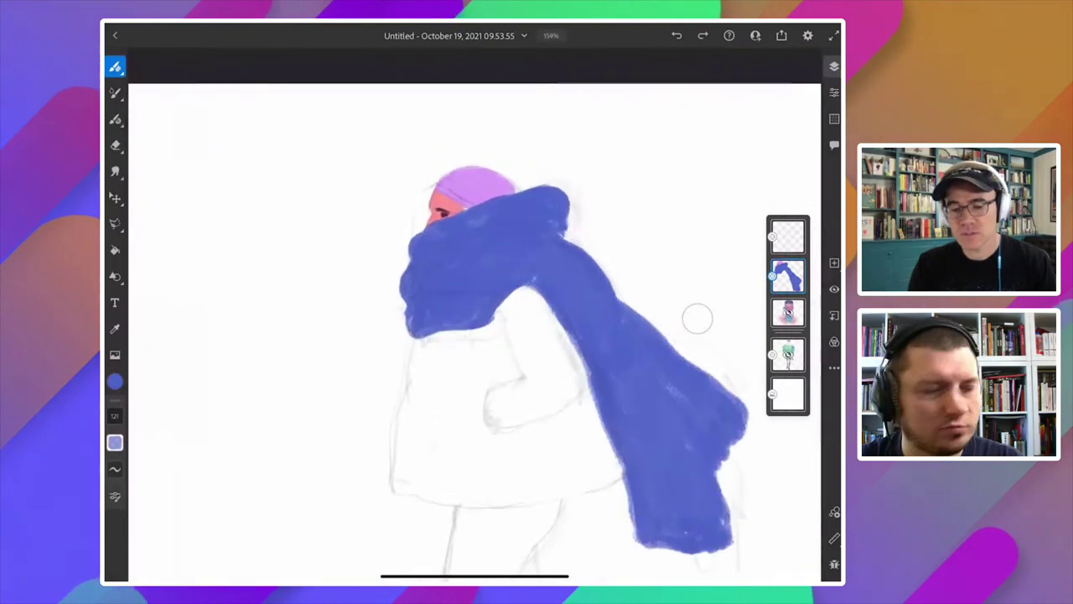
scroll(696, 317, down, 1)
scroll(696, 317, down, 1)
scroll(696, 318, down, 1)
scroll(696, 317, down, 1)
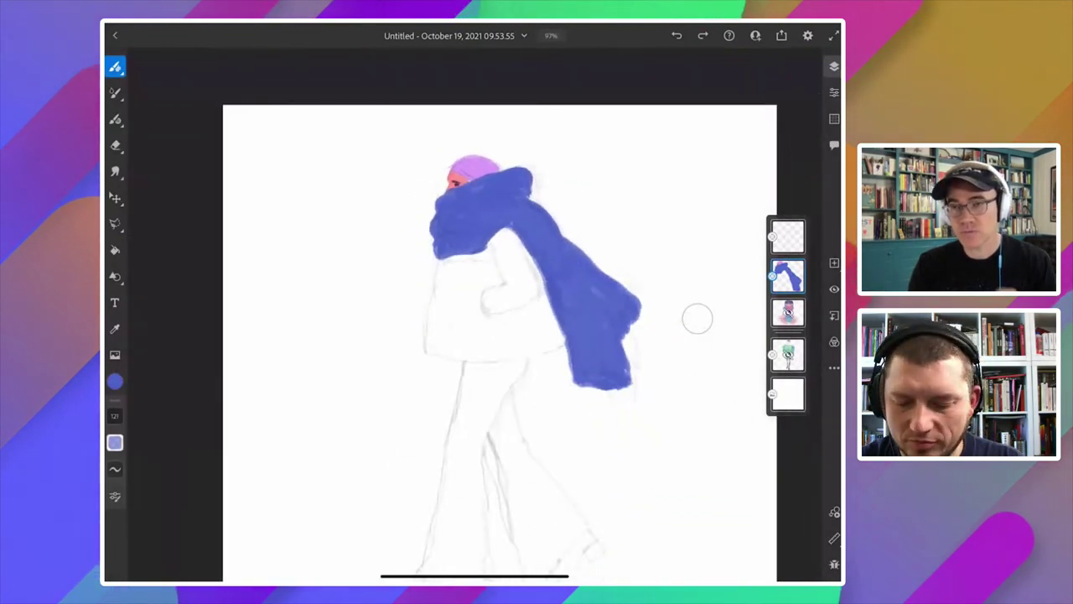
scroll(697, 318, up, 1)
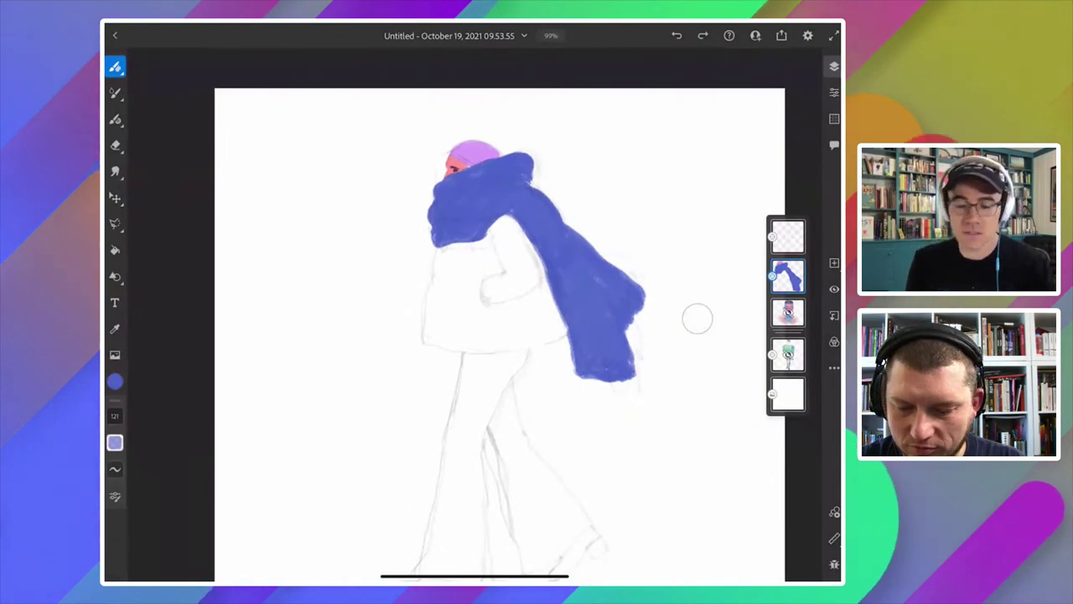
scroll(696, 318, up, 3)
scroll(697, 317, down, 1)
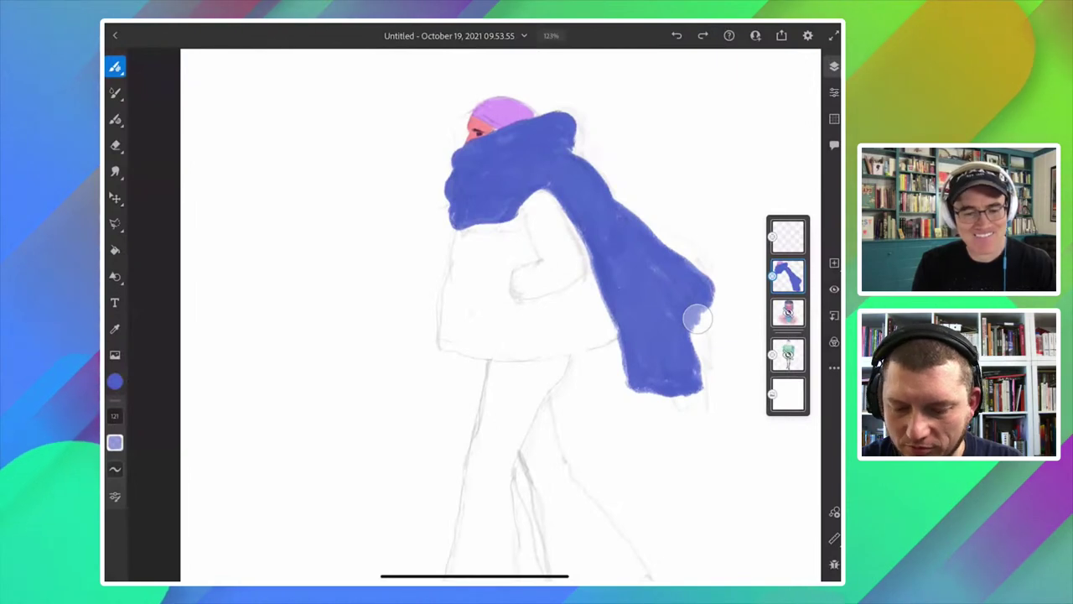
click(114, 382)
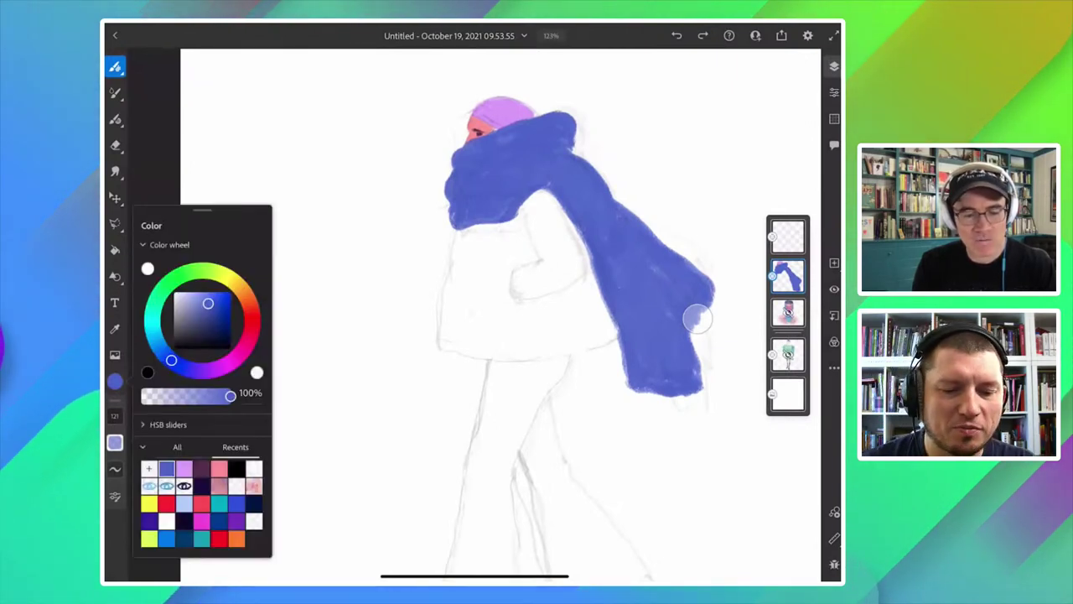
Switch to light green, enlarge the brush, and fill the coat's torso and sleeve beneath the scarf.
drag(171, 360, 198, 267)
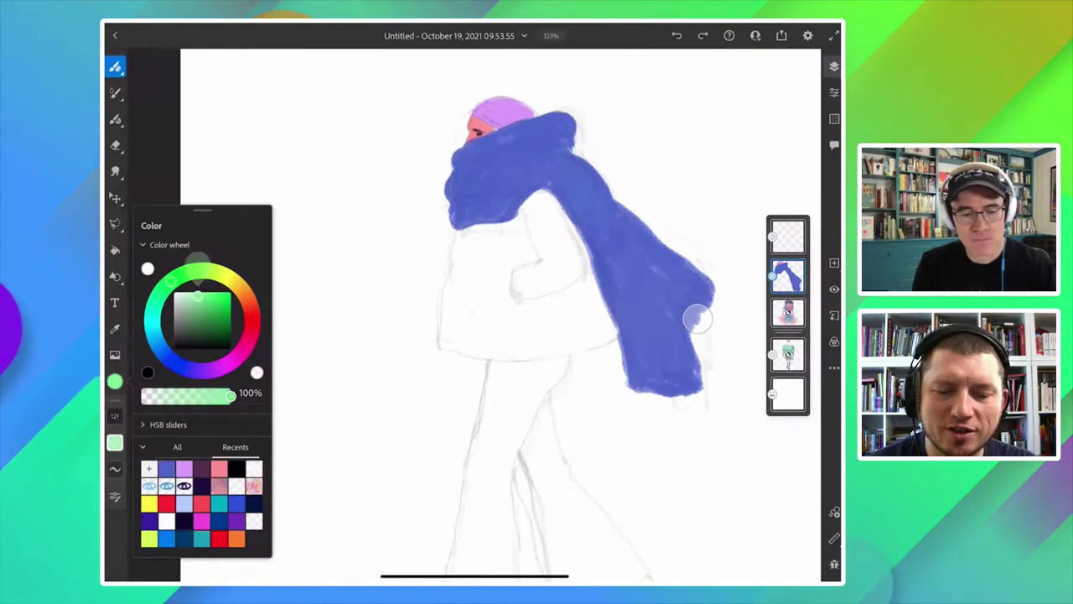
mouse_move(547, 259)
mouse_down()
mouse_move(539, 204)
mouse_move(609, 325)
mouse_move(581, 344)
mouse_up()
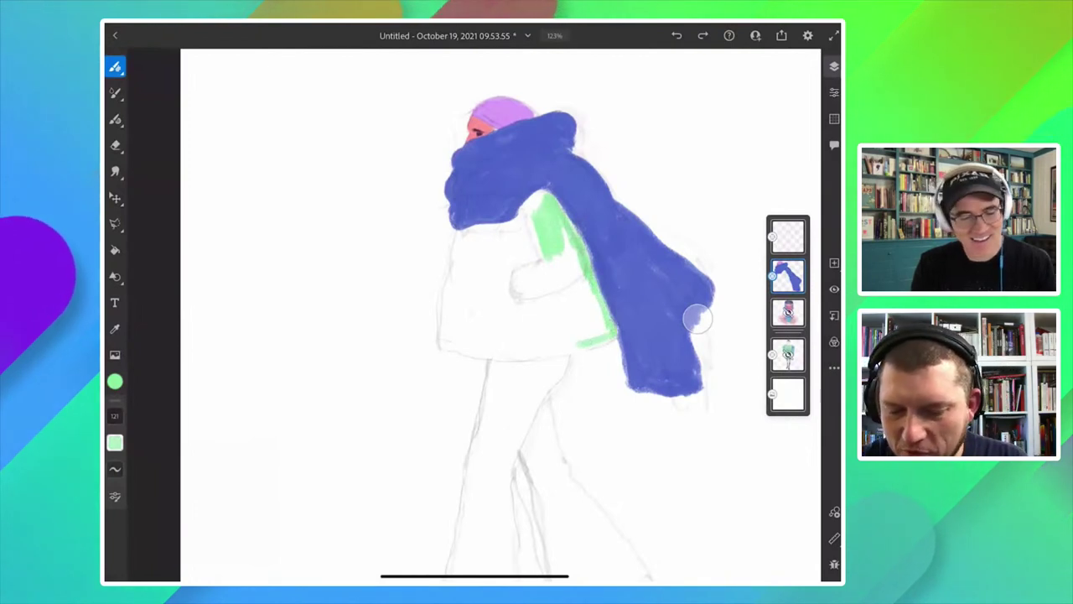
drag(115, 415, 115, 394)
mouse_move(516, 301)
mouse_down()
mouse_move(562, 251)
mouse_move(591, 302)
mouse_move(600, 348)
mouse_move(568, 268)
mouse_up()
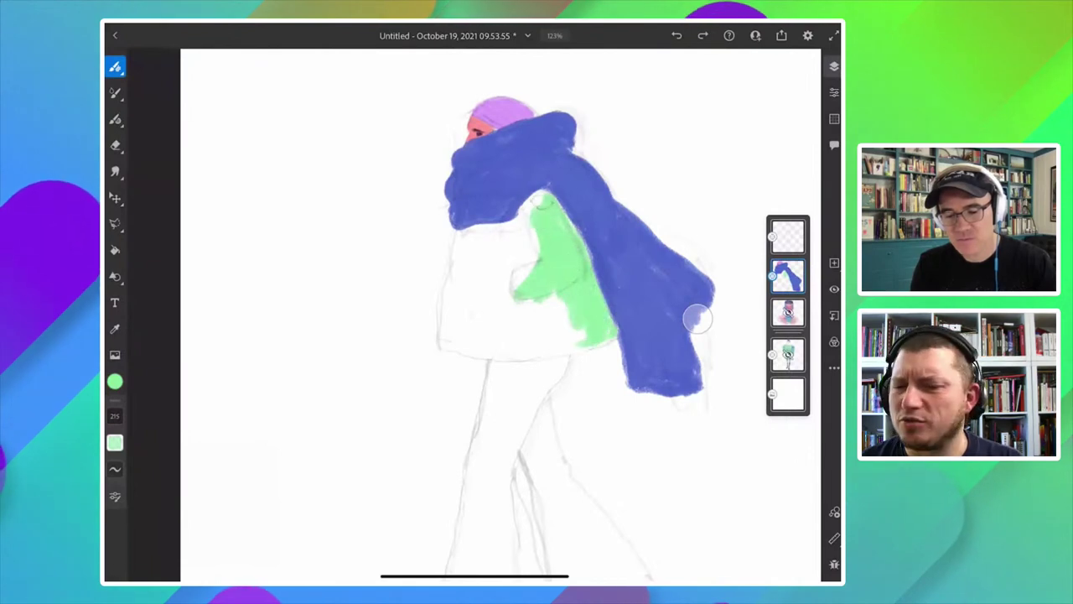
drag(540, 195, 511, 251)
mouse_move(528, 217)
mouse_down()
mouse_move(473, 256)
mouse_move(516, 264)
mouse_move(453, 272)
mouse_move(444, 344)
mouse_move(575, 344)
mouse_up()
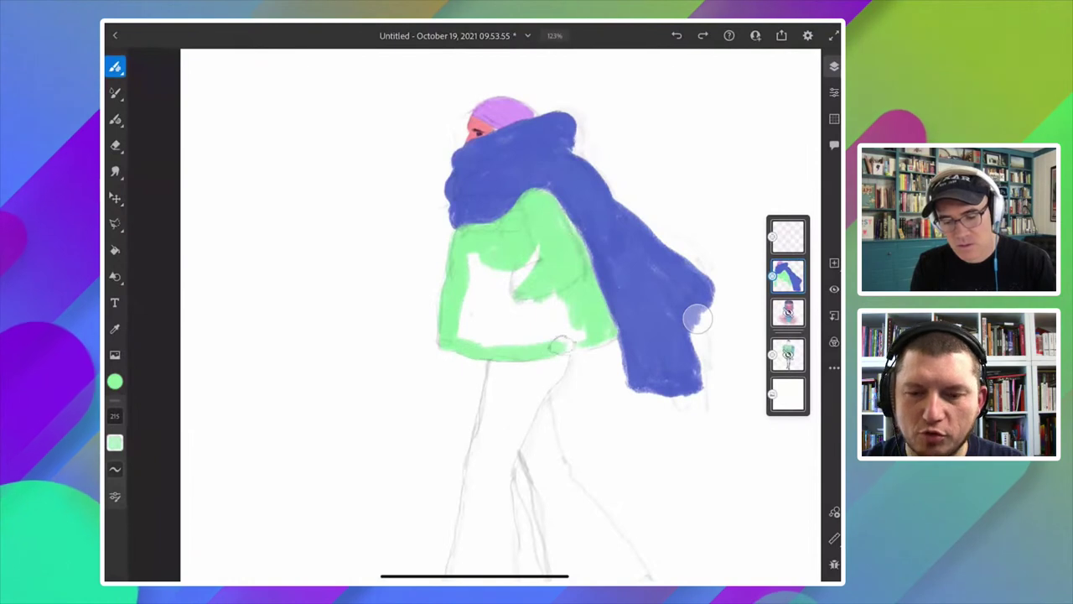
mouse_move(494, 340)
mouse_down()
mouse_move(586, 310)
mouse_move(563, 312)
mouse_up()
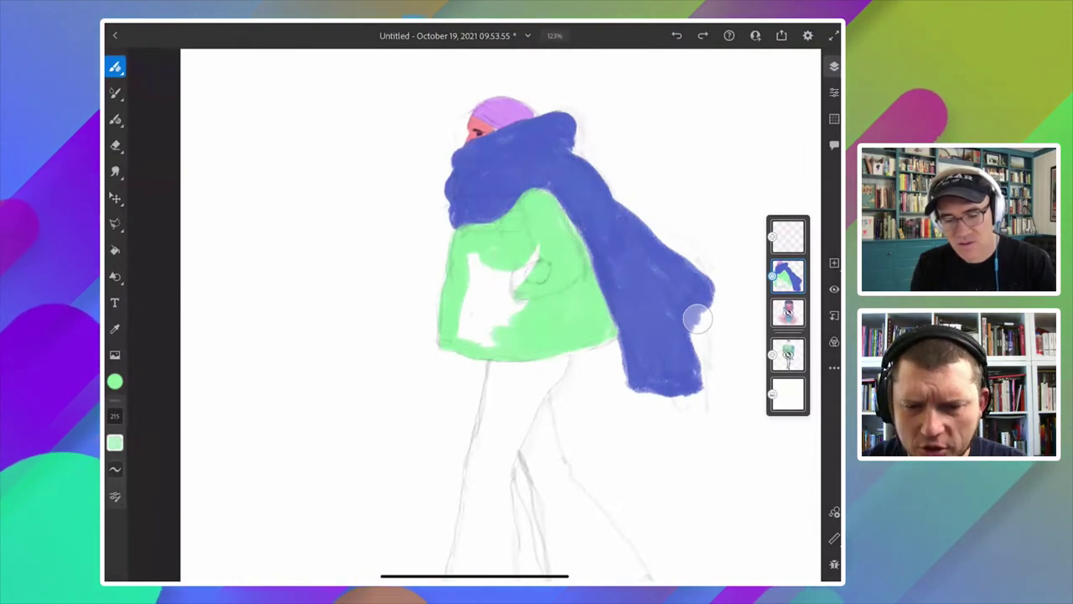
drag(536, 251, 485, 344)
drag(507, 268, 470, 339)
drag(482, 256, 459, 327)
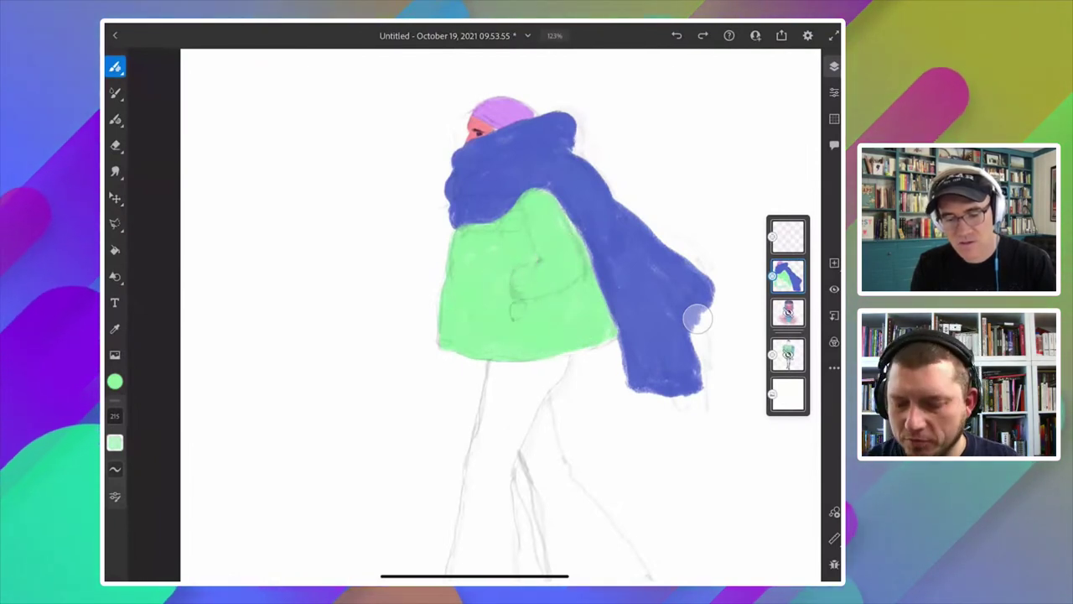
scroll(487, 327, down, 2)
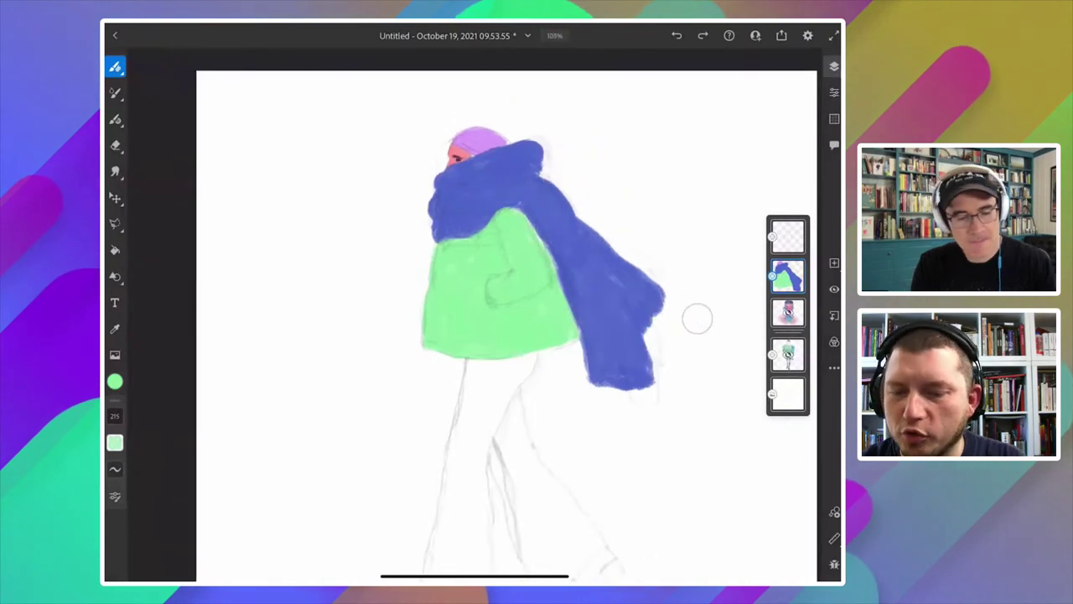
Choose a darker scarf blue and shrink the brush for shading detail.
click(115, 381)
click(184, 467)
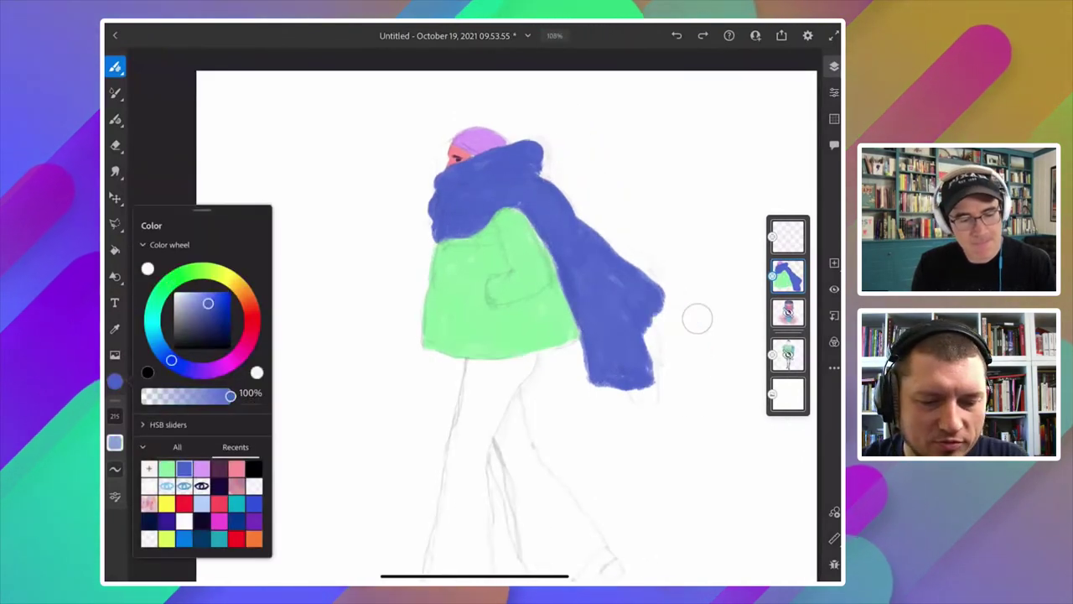
click(216, 316)
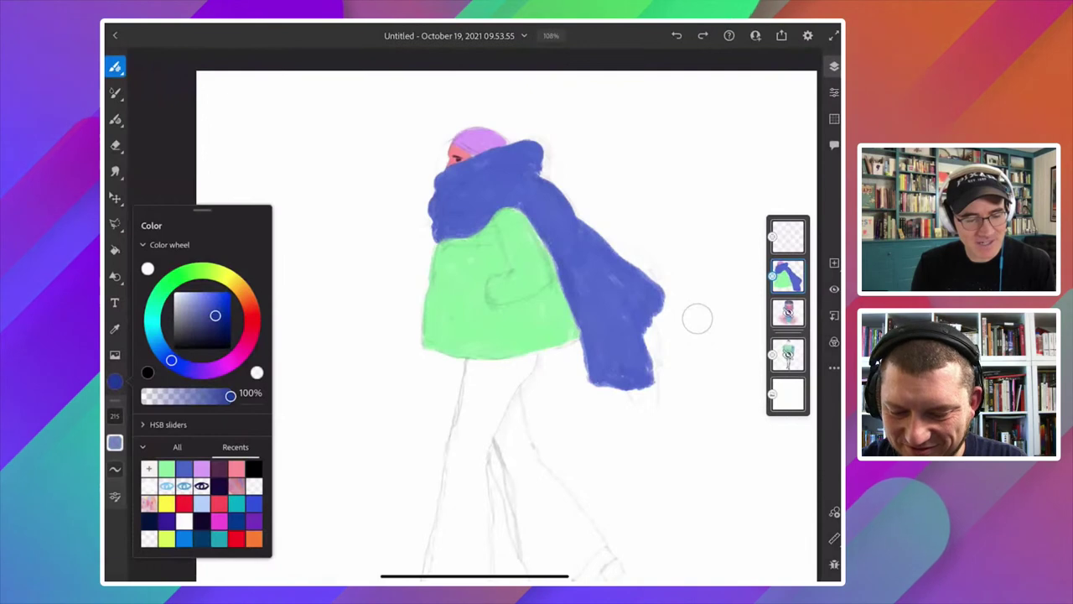
key(bracketleft)
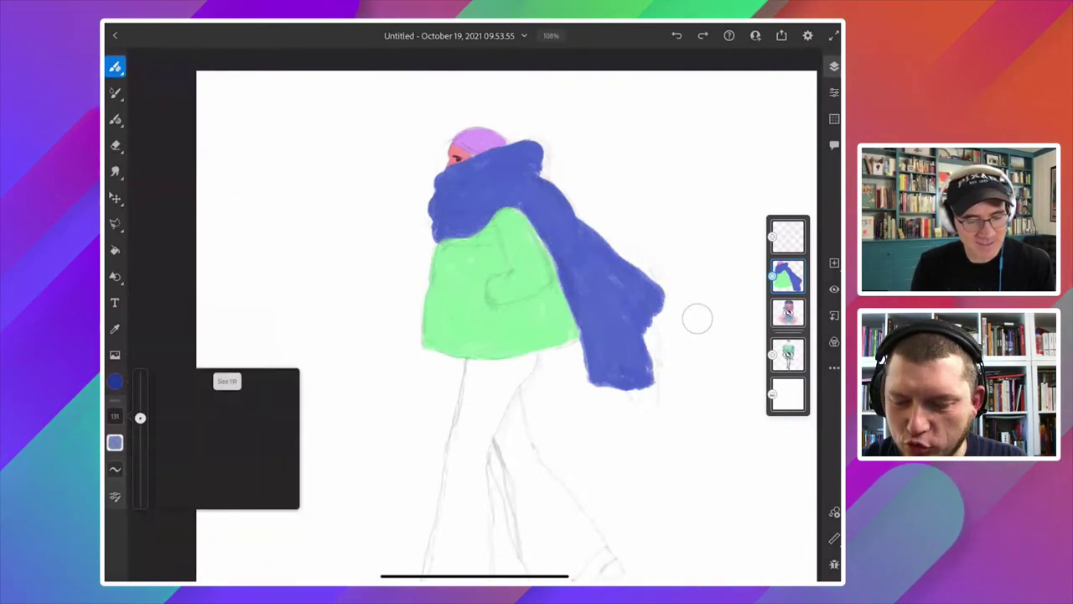
key(bracketleft)
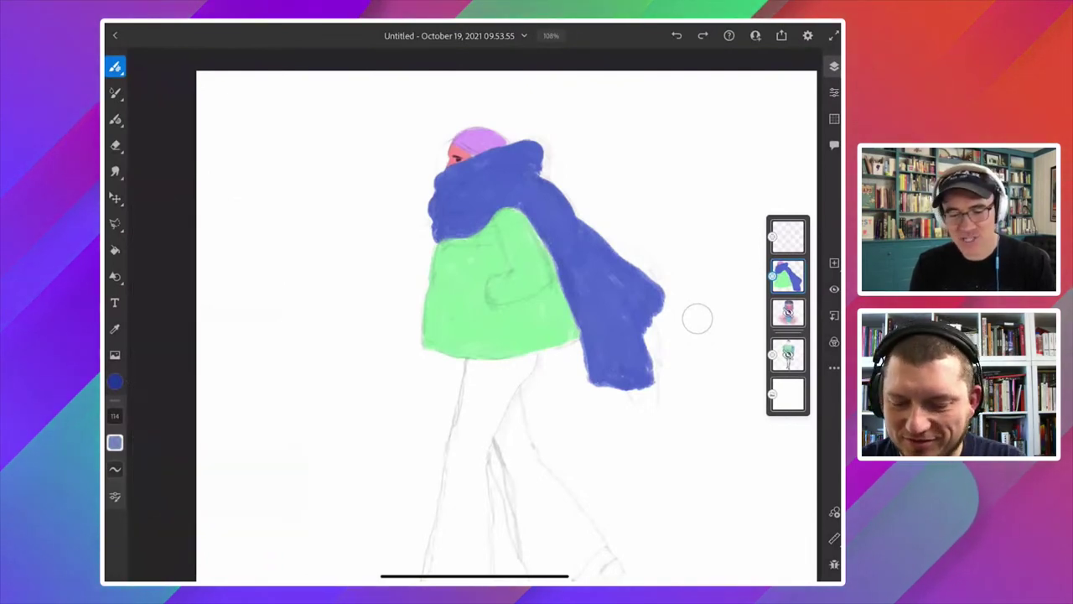
scroll(697, 318, up, 5)
scroll(698, 318, down, 1)
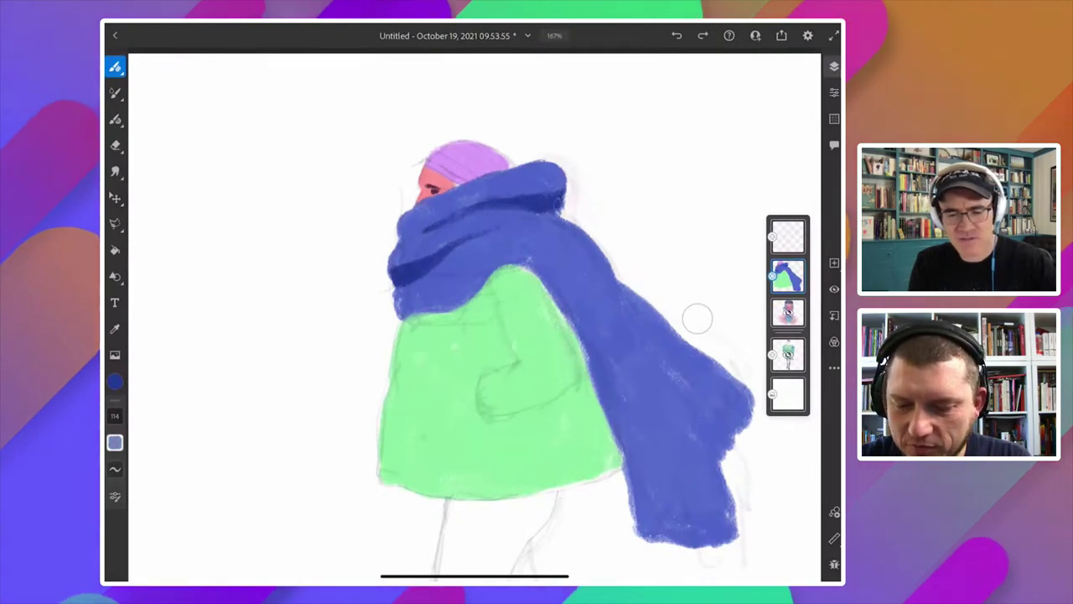
scroll(474, 318, down, 3)
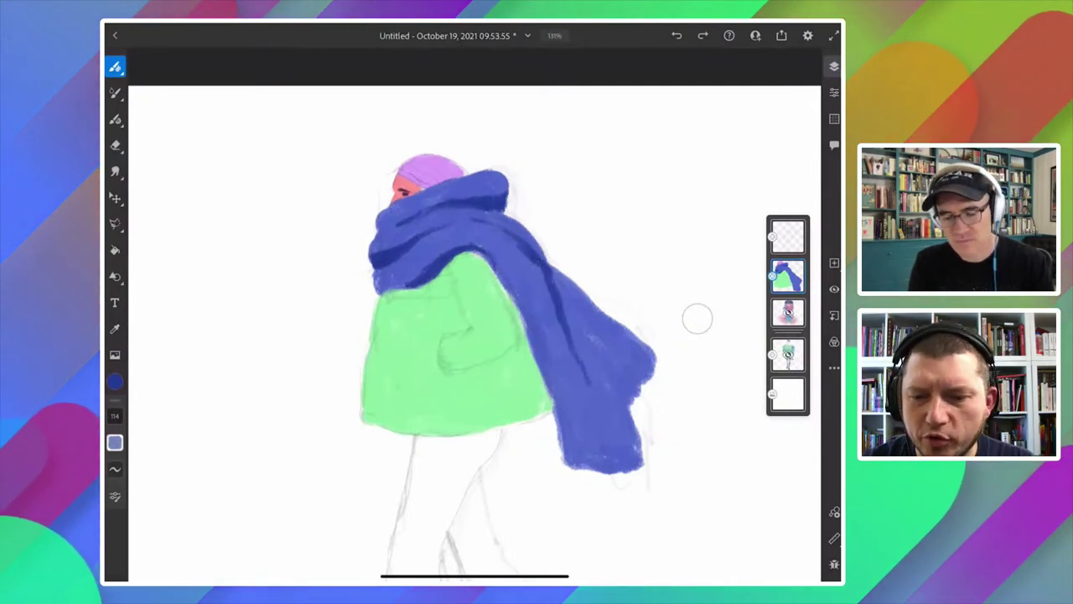
Undo the last shading strokes and repaint dark blue along the scarf's edge over the coat.
key(ctrl+z)
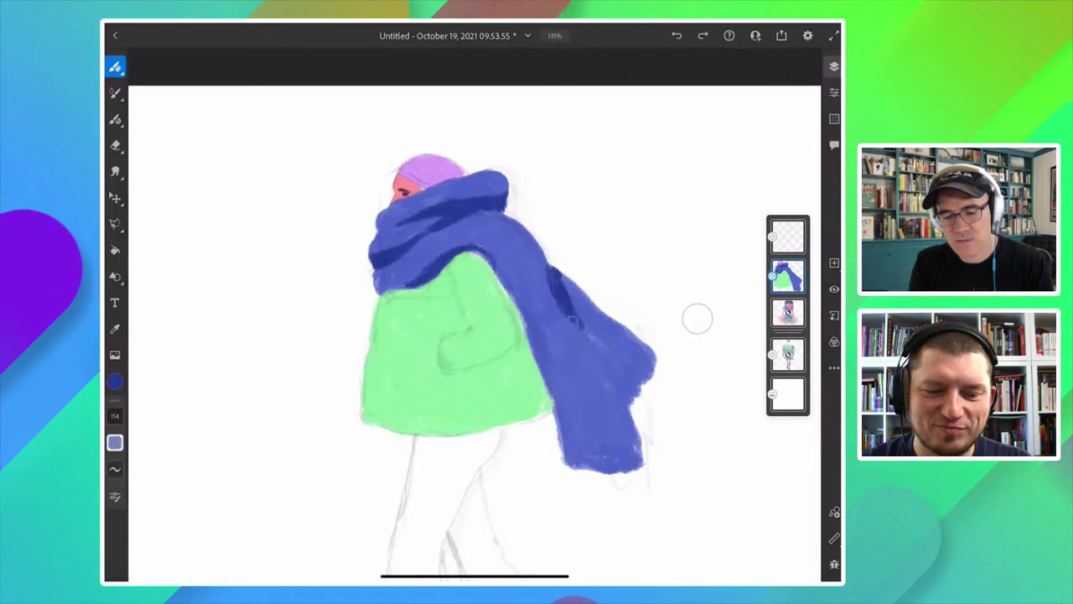
drag(557, 398, 554, 424)
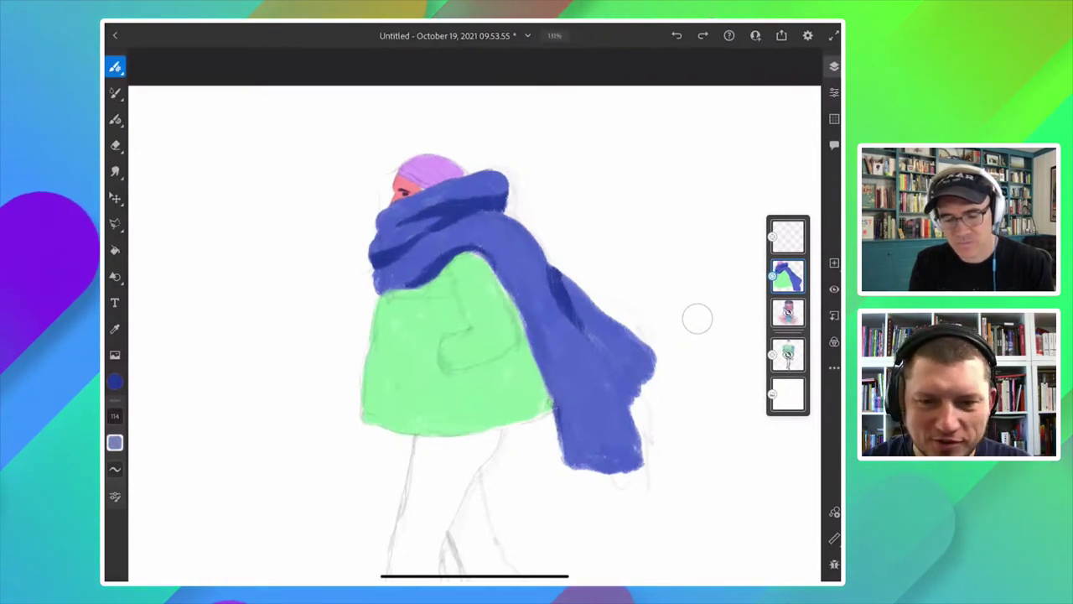
drag(536, 345, 553, 410)
drag(540, 348, 549, 399)
drag(536, 312, 527, 349)
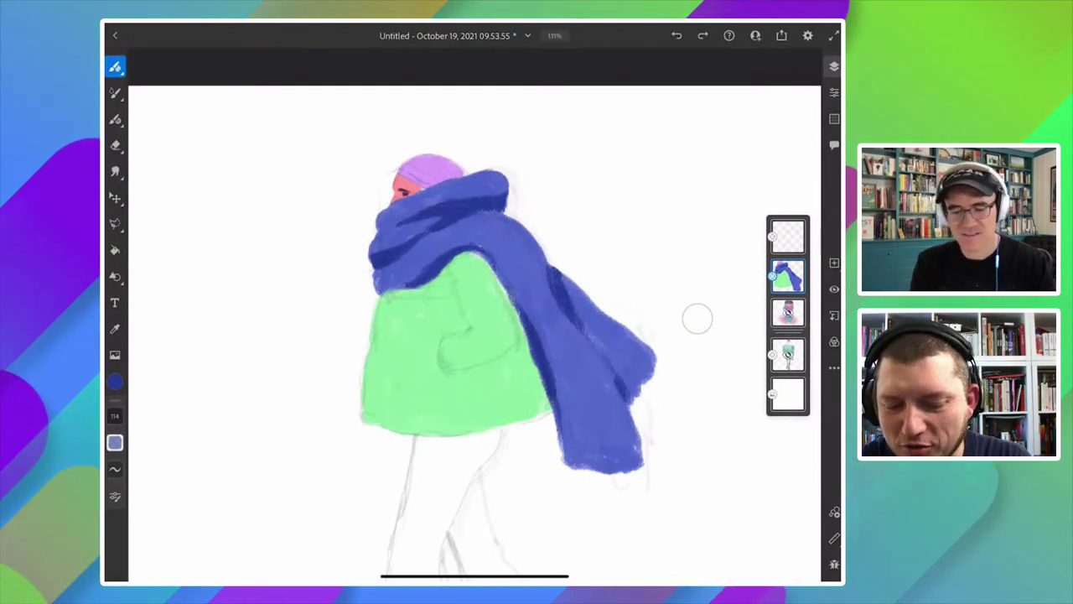
Sample the coat's green and darken it for shading.
drag(469, 318, 537, 293)
click(473, 241)
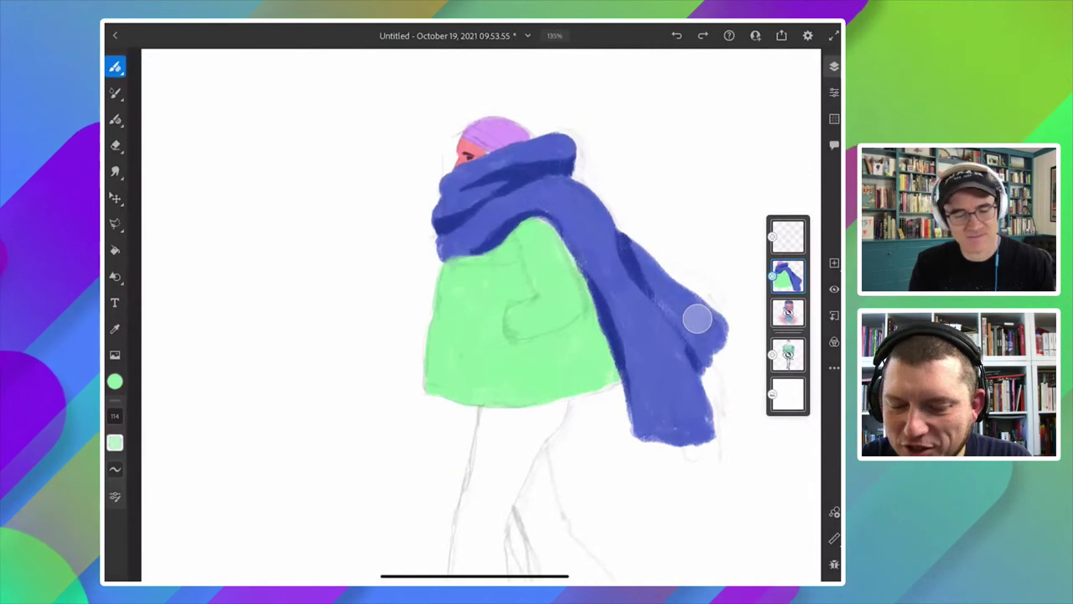
click(115, 381)
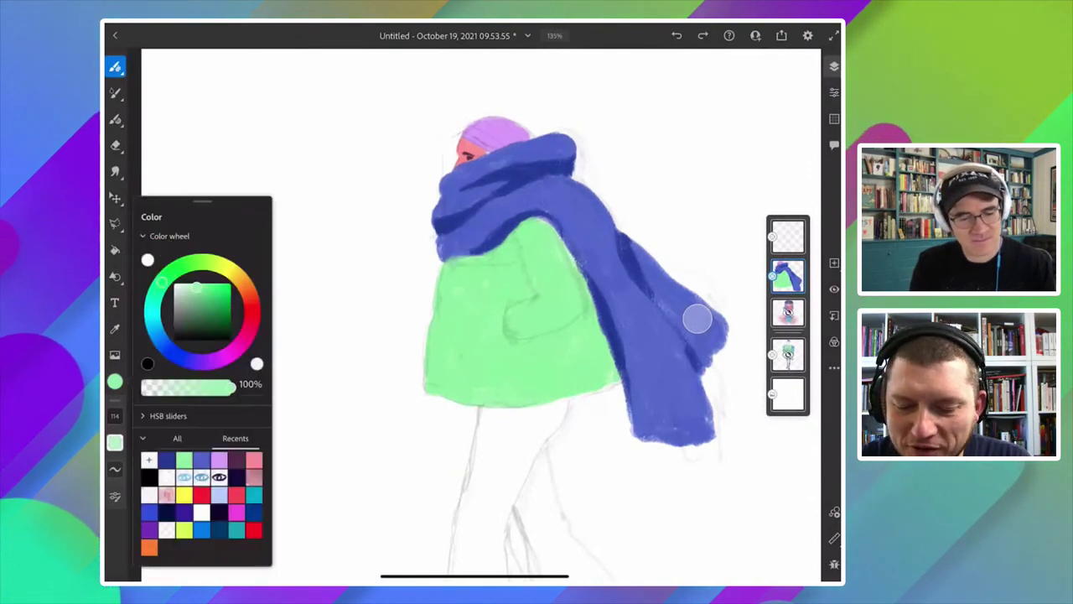
mouse_move(196, 287)
mouse_down()
mouse_move(211, 280)
mouse_move(209, 311)
mouse_up()
Paint dark green folds, a shadow and a crease across the coat, extending the arm mark.
click(519, 340)
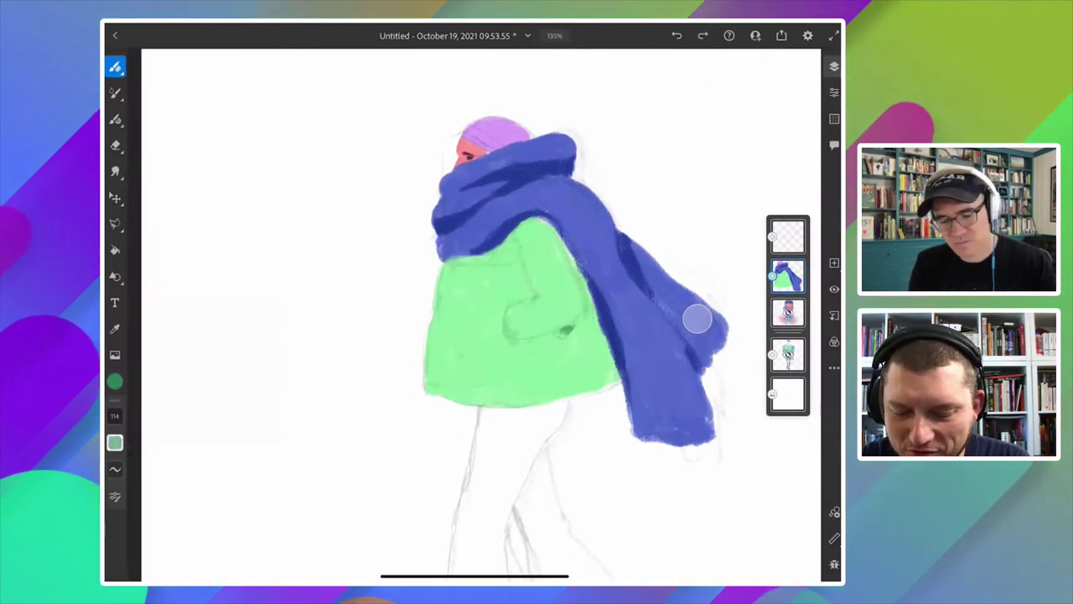
drag(517, 342, 591, 317)
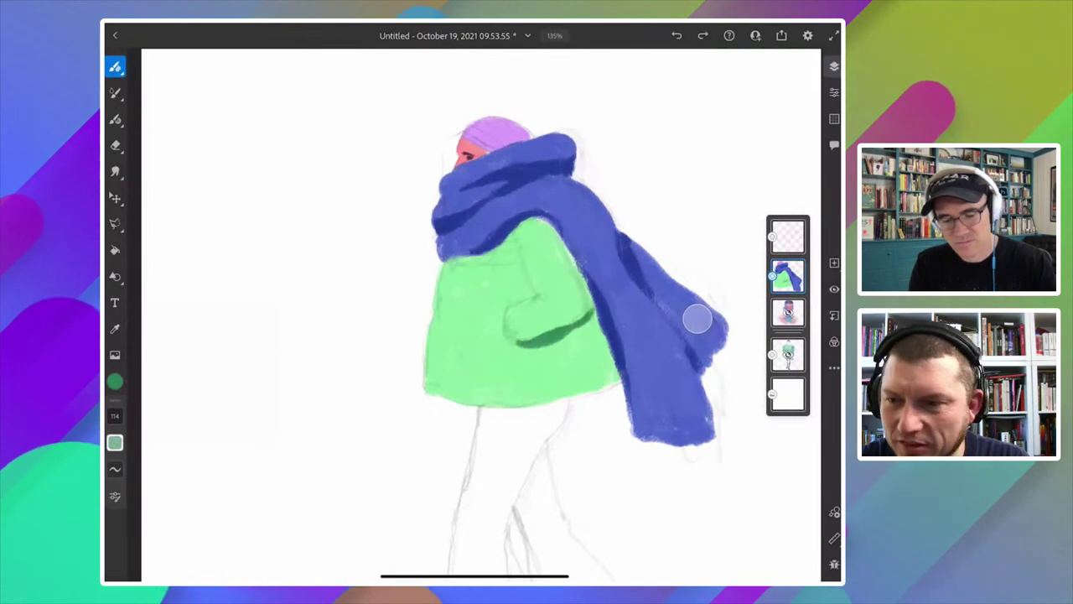
drag(538, 285, 555, 299)
drag(517, 253, 526, 295)
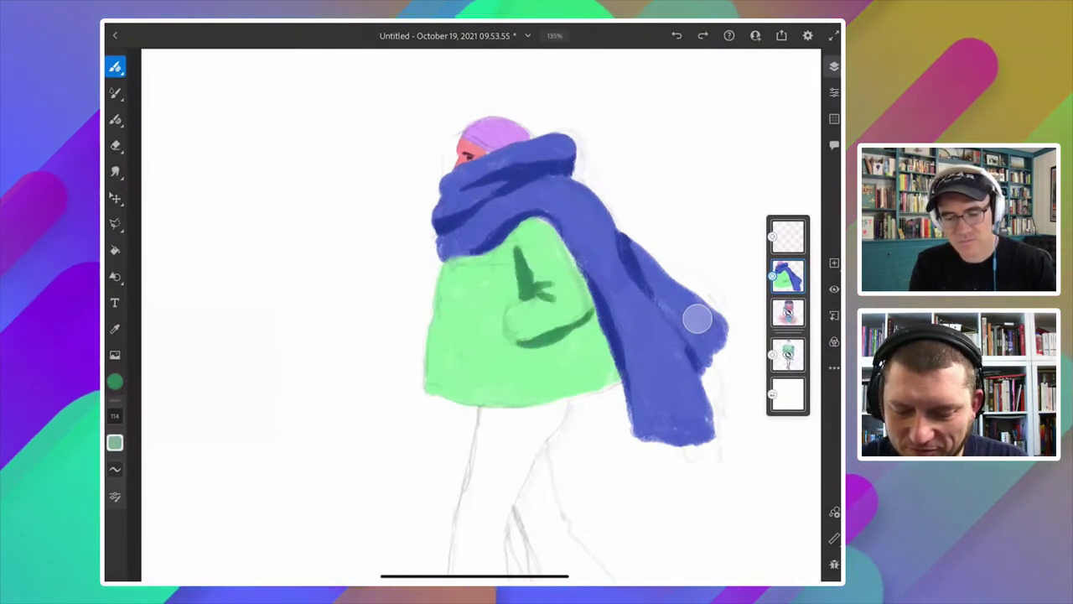
drag(545, 294, 568, 290)
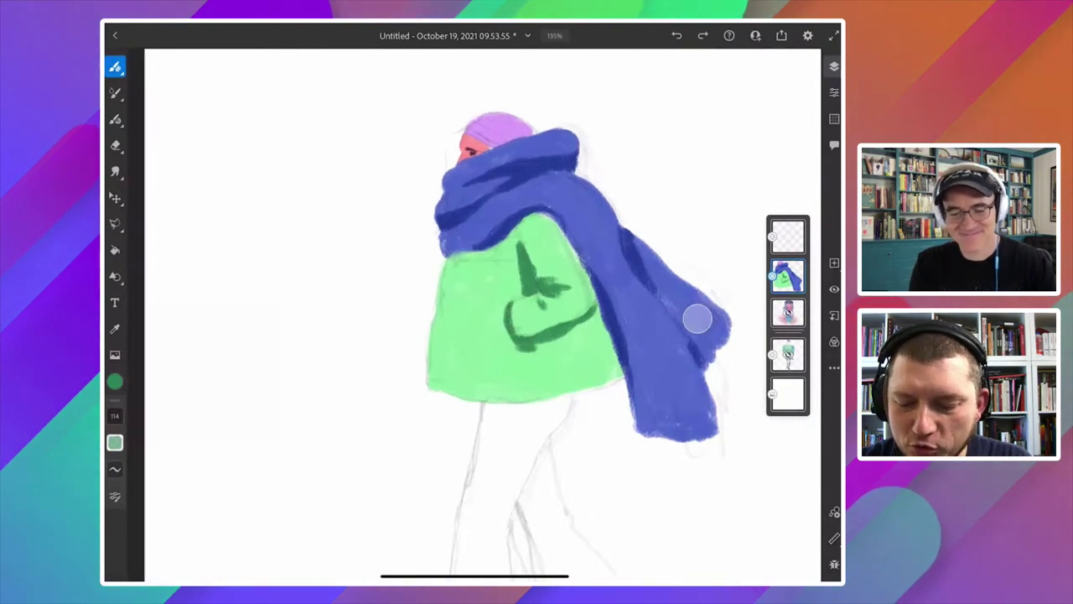
scroll(697, 318, down, 3)
scroll(698, 319, up, 2)
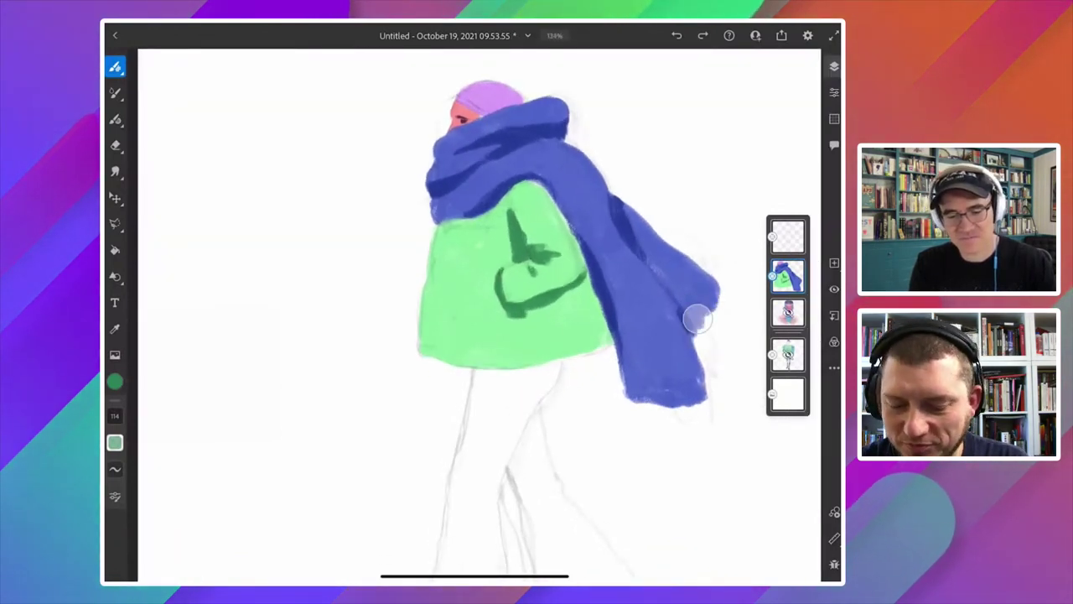
scroll(697, 318, down, 3)
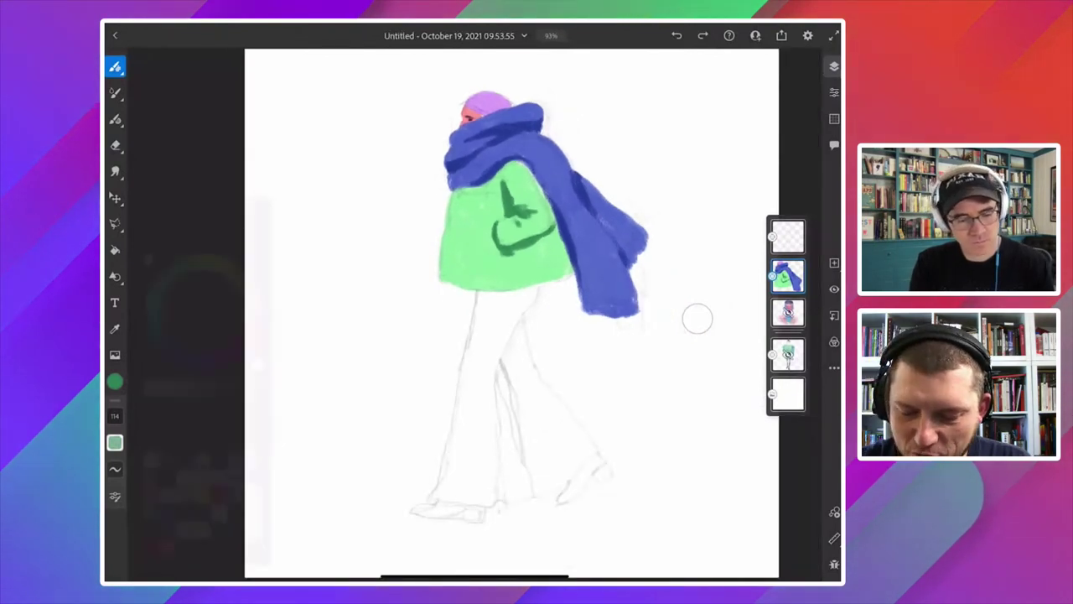
Pick a saturated purple, enlarge the brush to 142, and start the trousers below the coat.
click(114, 381)
click(236, 459)
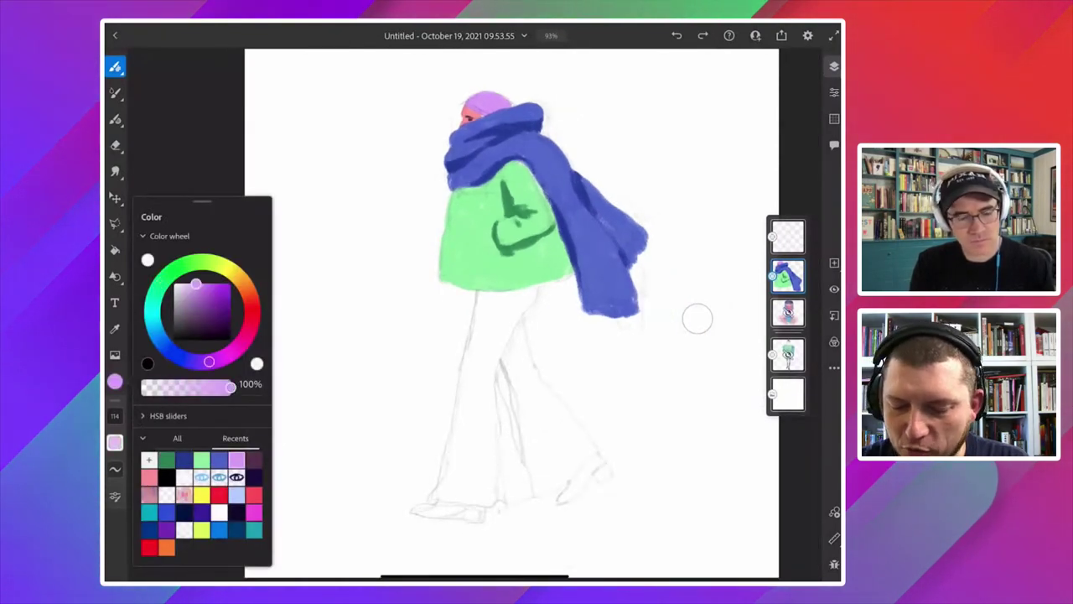
drag(195, 285, 211, 293)
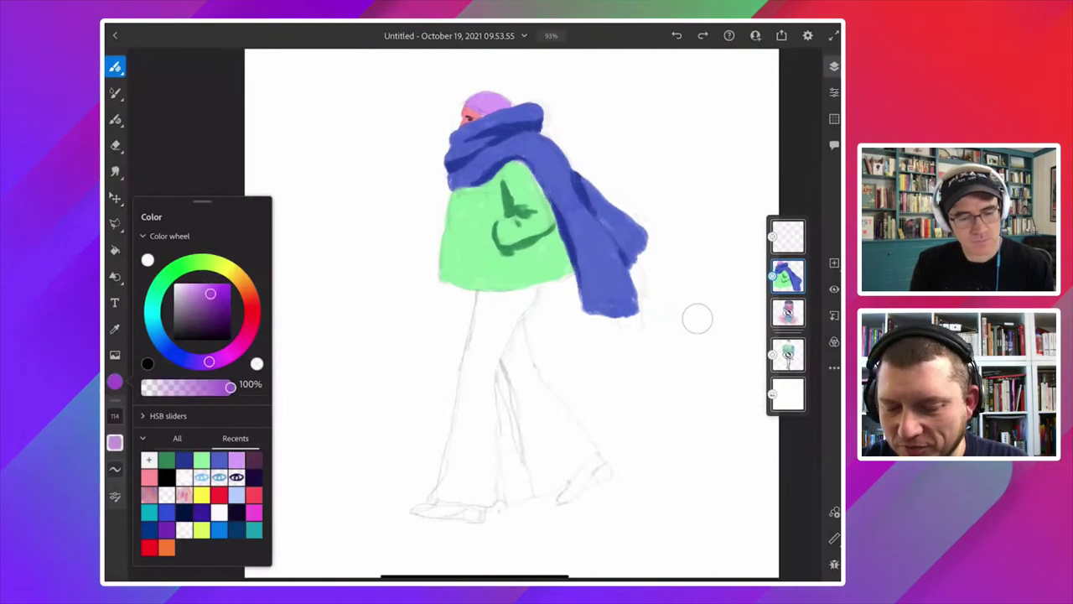
click(114, 381)
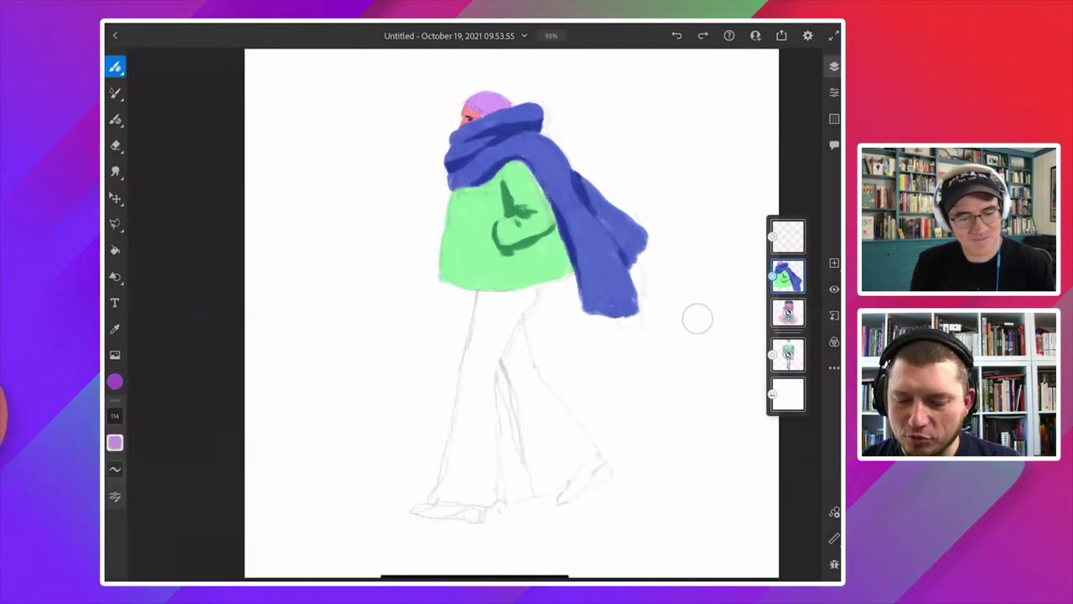
drag(115, 415, 115, 394)
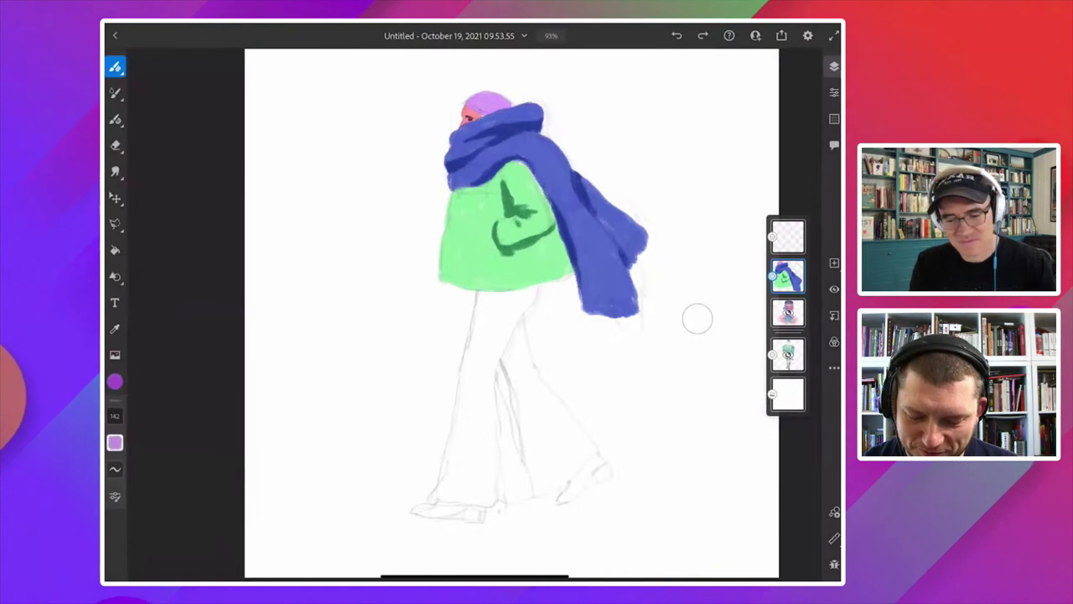
drag(530, 292, 524, 305)
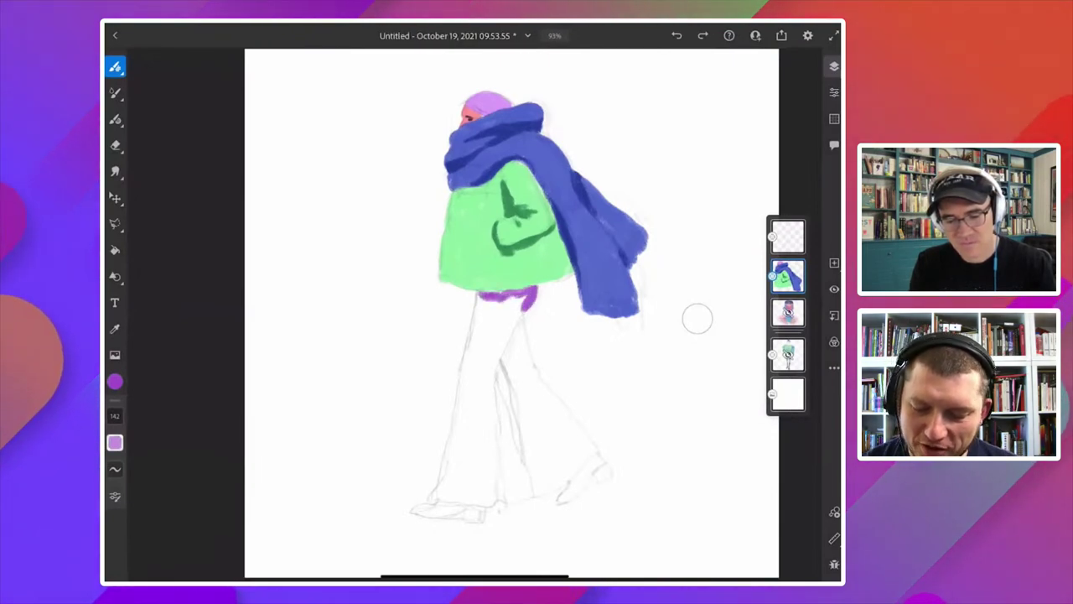
drag(478, 295, 473, 329)
Raise the brush to about 192 and fill both trouser legs purple down to the feet.
drag(115, 415, 140, 399)
drag(525, 295, 476, 369)
mouse_move(482, 300)
mouse_down()
mouse_move(471, 366)
mouse_move(493, 325)
mouse_move(466, 384)
mouse_move(444, 490)
mouse_up()
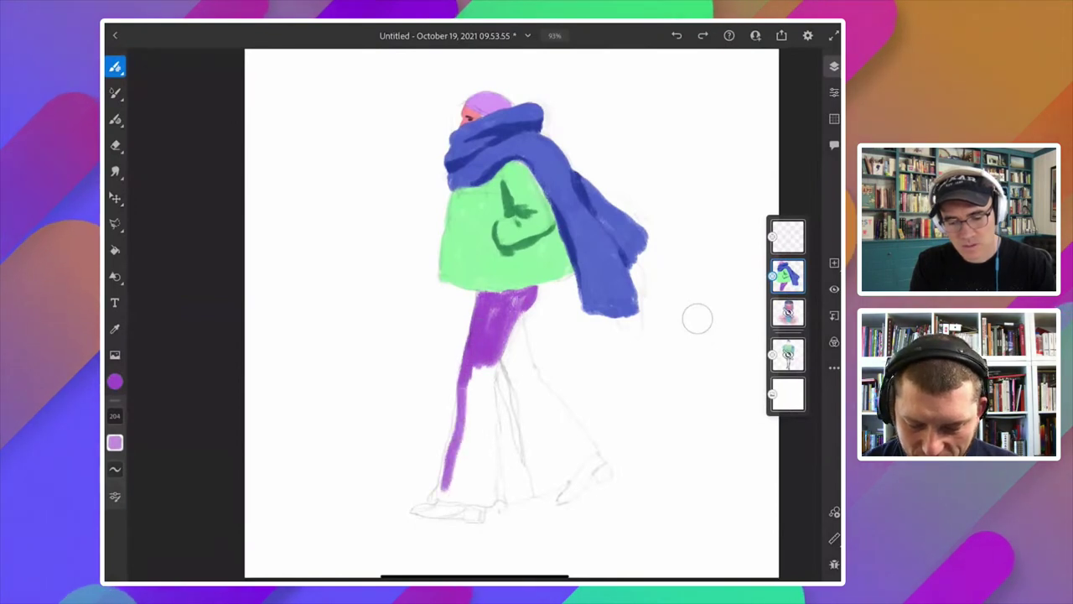
mouse_move(460, 382)
mouse_down()
mouse_move(438, 499)
mouse_move(490, 501)
mouse_up()
drag(514, 444, 521, 502)
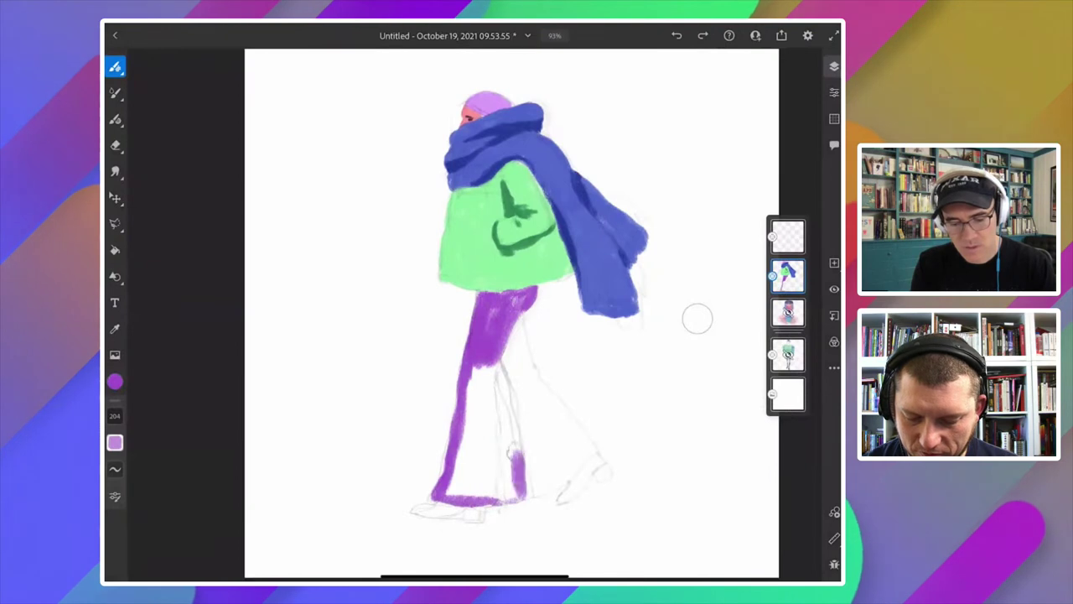
mouse_move(501, 359)
mouse_down()
mouse_move(513, 457)
mouse_move(482, 423)
mouse_move(461, 448)
mouse_move(490, 461)
mouse_move(486, 502)
mouse_up()
mouse_move(490, 432)
mouse_down()
mouse_move(453, 507)
mouse_move(457, 499)
mouse_up()
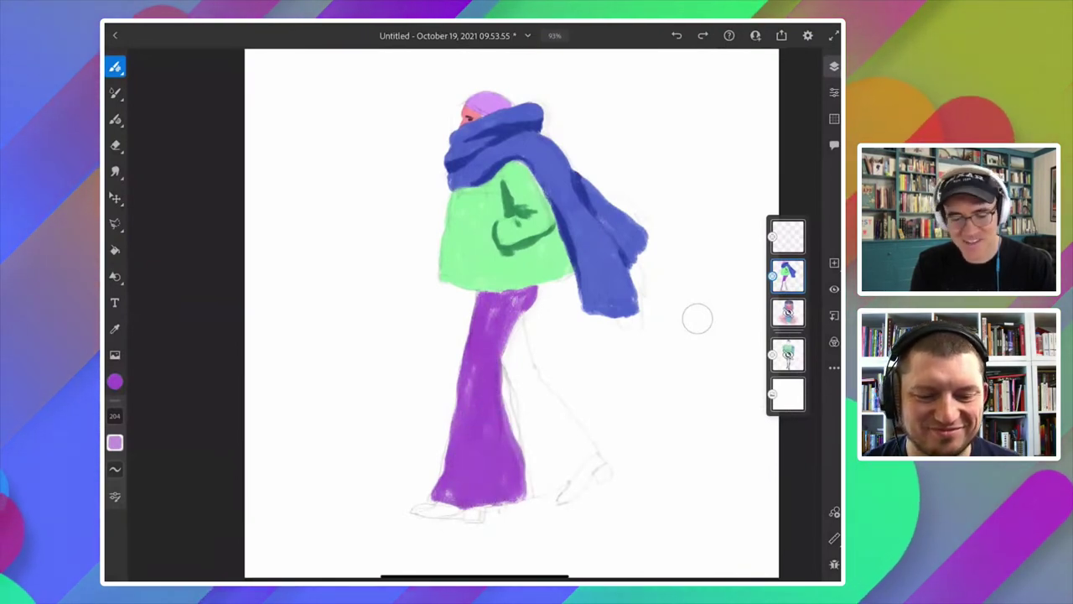
Fill the remaining gaps between the legs and near the foot with purple.
mouse_move(518, 317)
mouse_down()
mouse_move(537, 379)
mouse_move(591, 452)
mouse_move(528, 494)
mouse_move(511, 324)
mouse_move(527, 419)
mouse_up()
drag(521, 369, 545, 453)
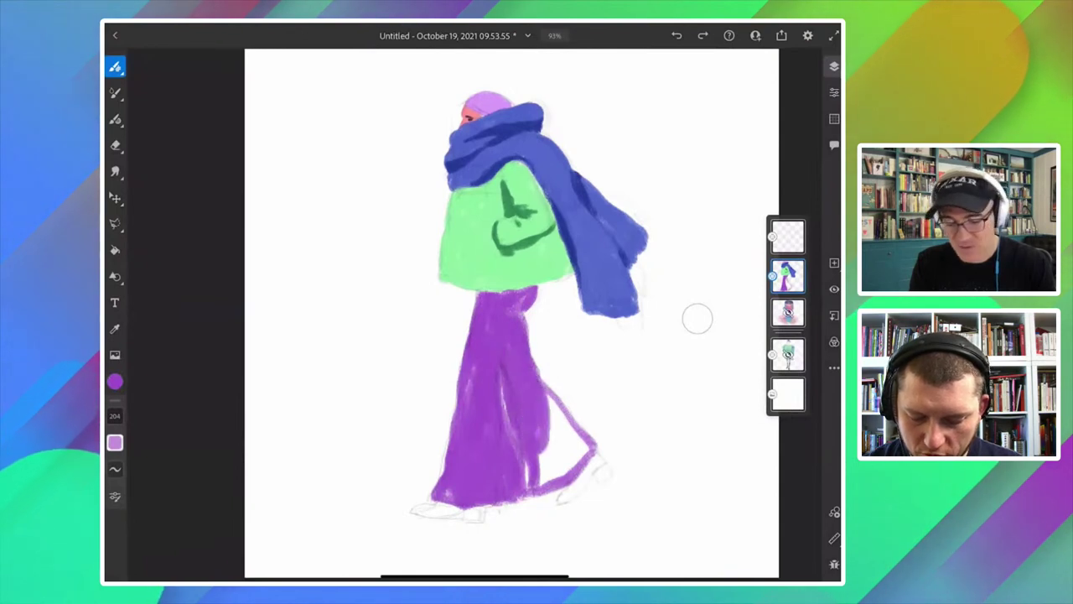
drag(538, 394, 570, 479)
drag(555, 444, 578, 403)
drag(543, 478, 587, 446)
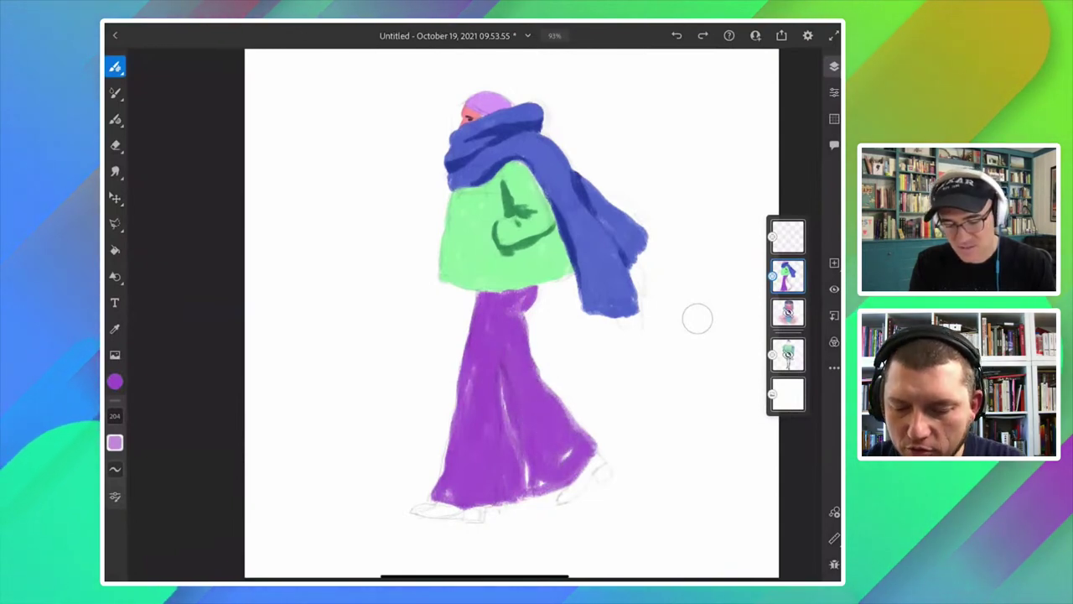
Choose a darker blue-violet and paint fold strokes down the trousers.
click(115, 381)
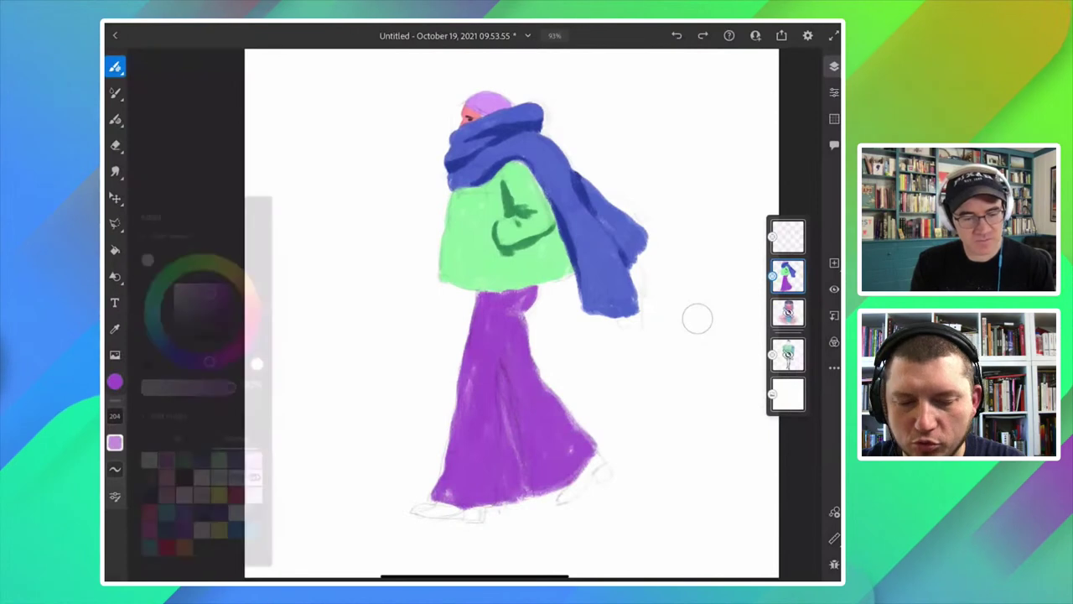
drag(209, 362, 193, 362)
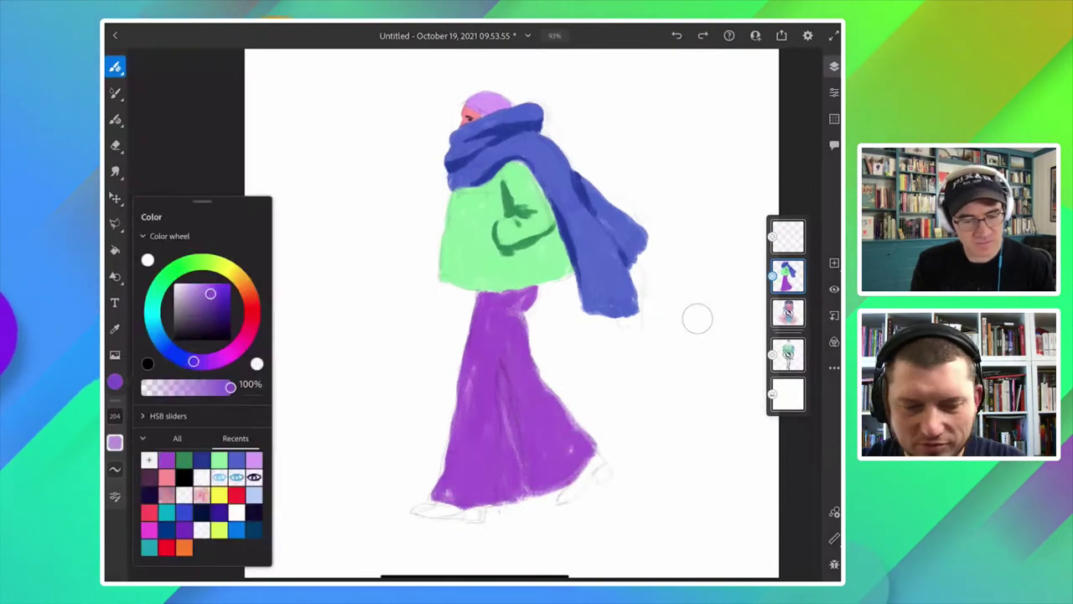
drag(210, 293, 218, 305)
click(115, 381)
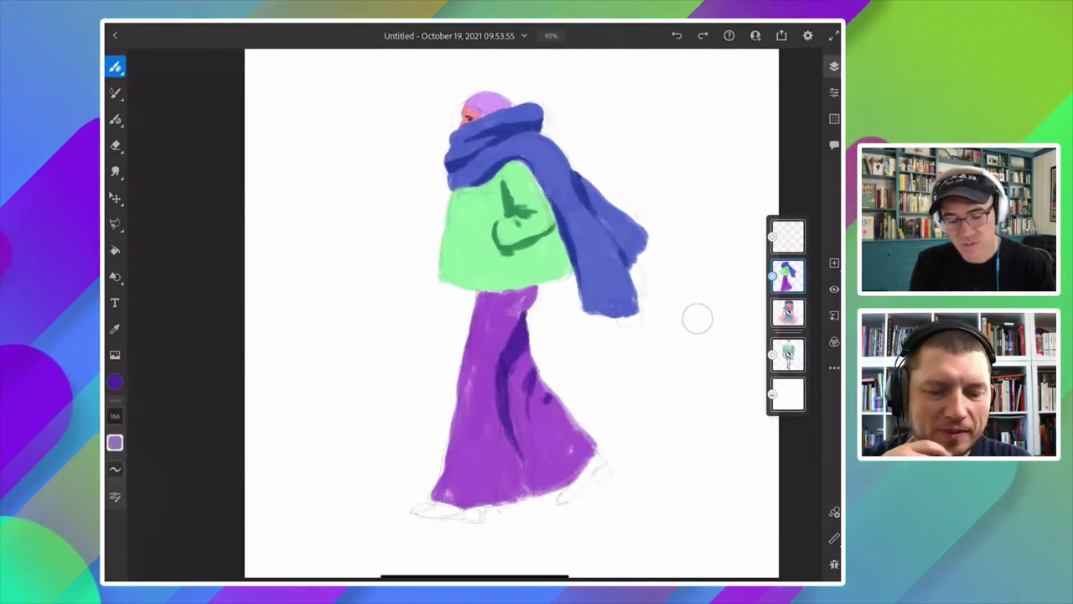
drag(492, 439, 483, 491)
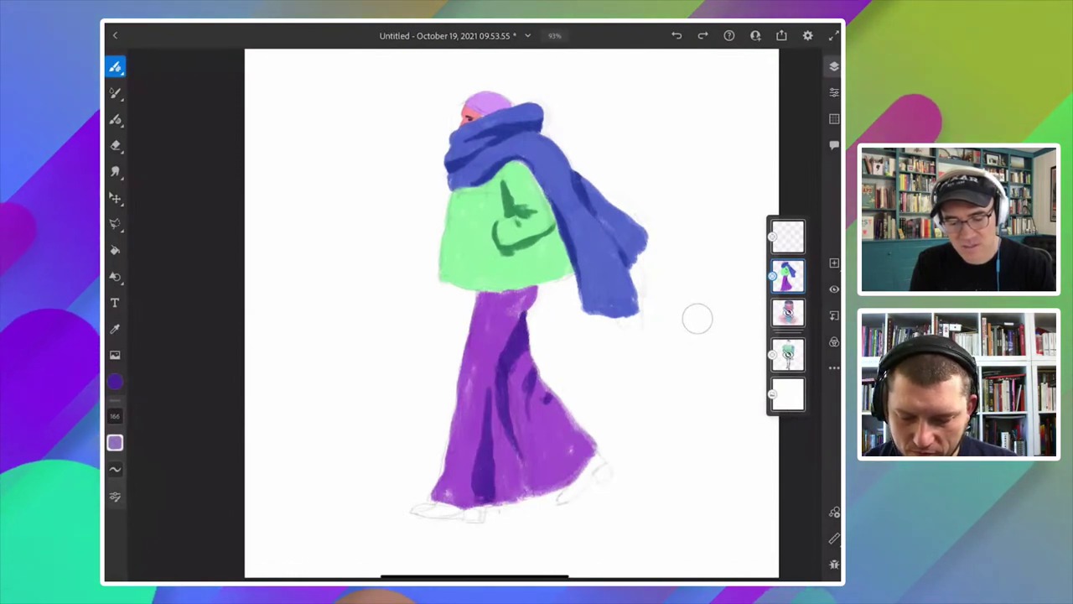
drag(475, 383, 467, 430)
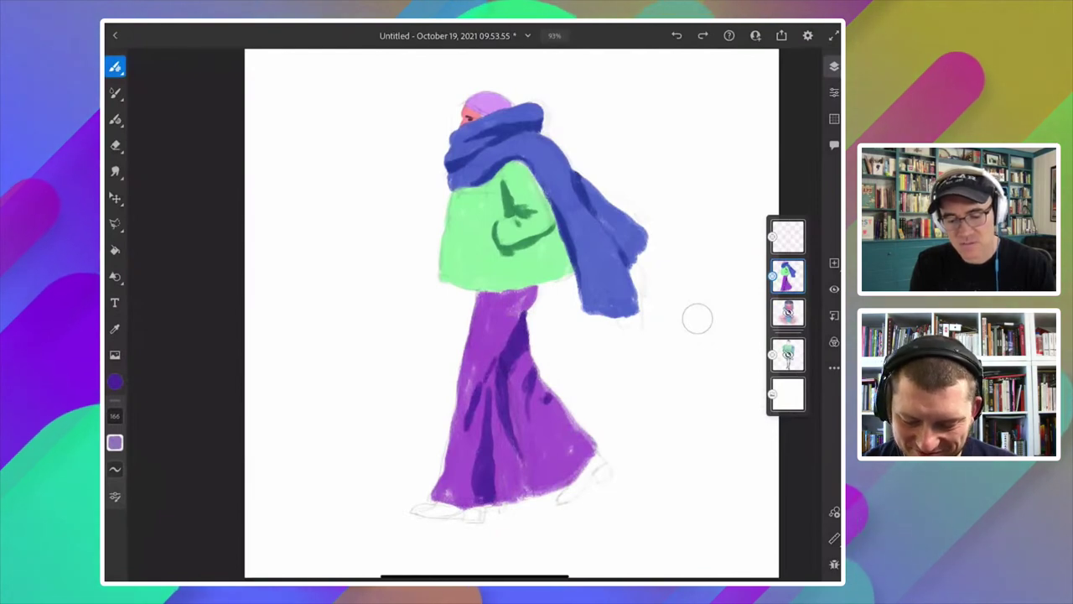
drag(541, 451, 538, 478)
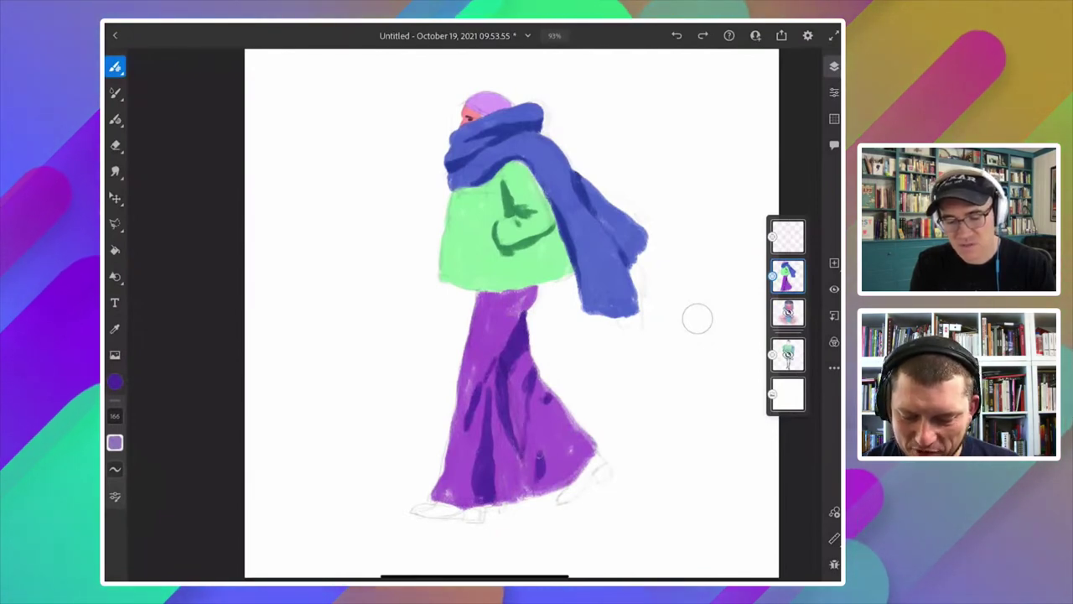
Eyedrop the lighter trouser purple from the canvas.
click(572, 415)
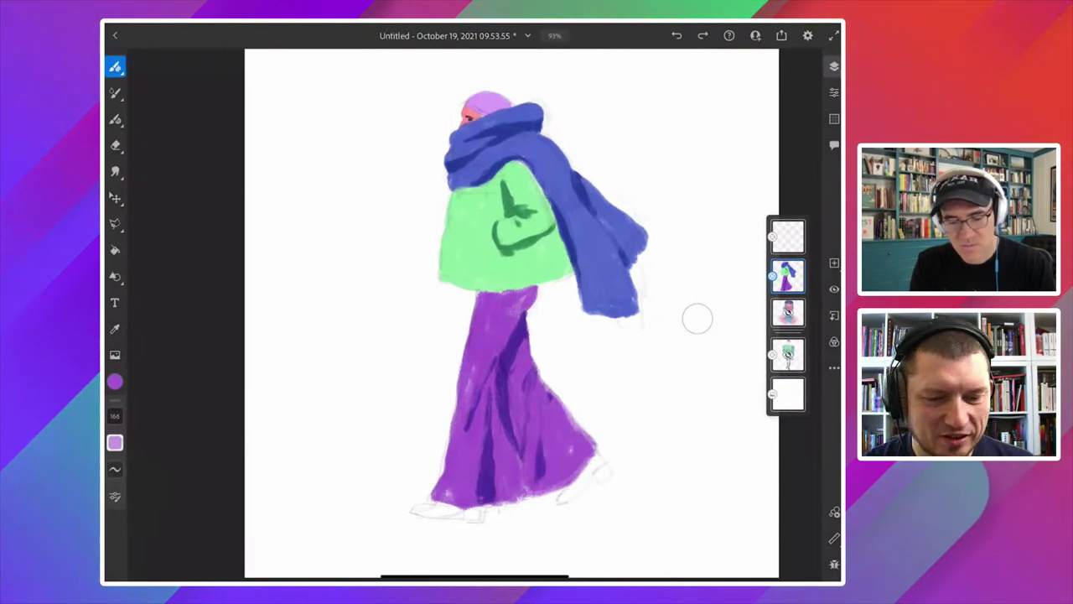
scroll(511, 310, up, 2)
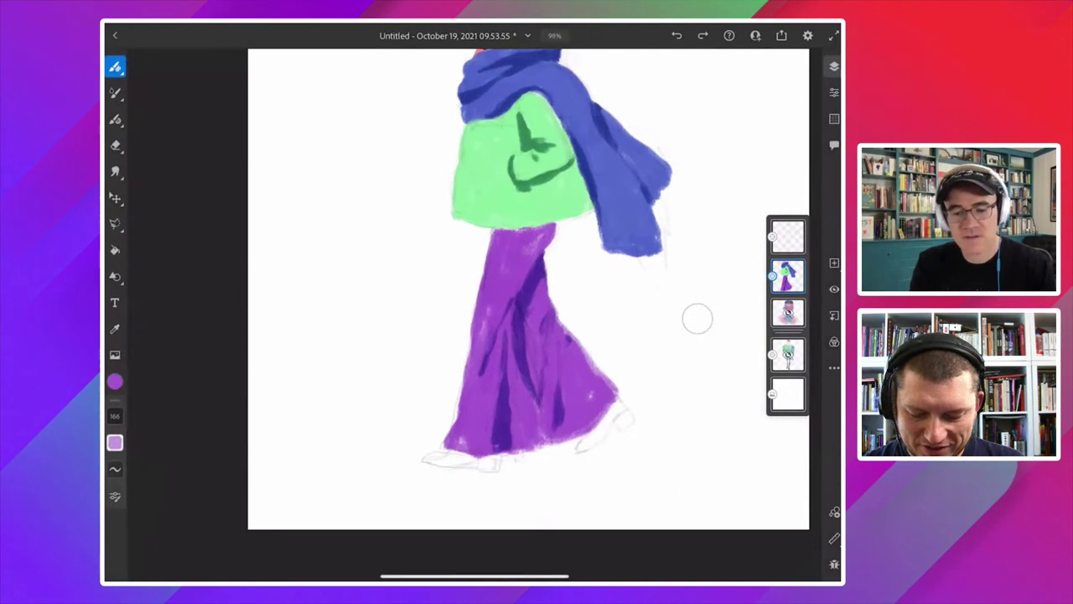
scroll(696, 318, up, 2)
click(115, 382)
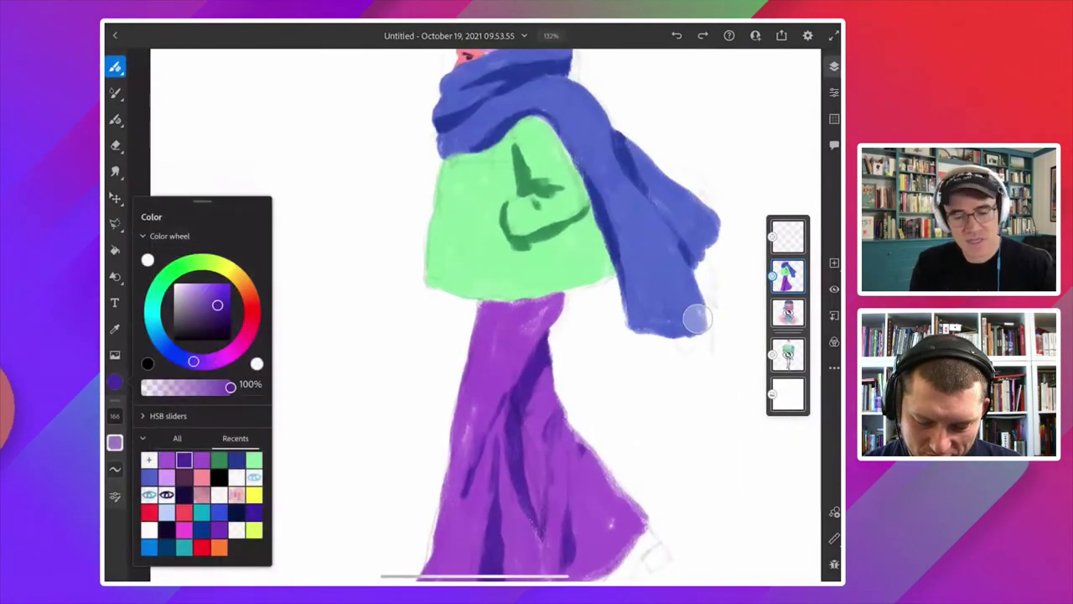
click(697, 318)
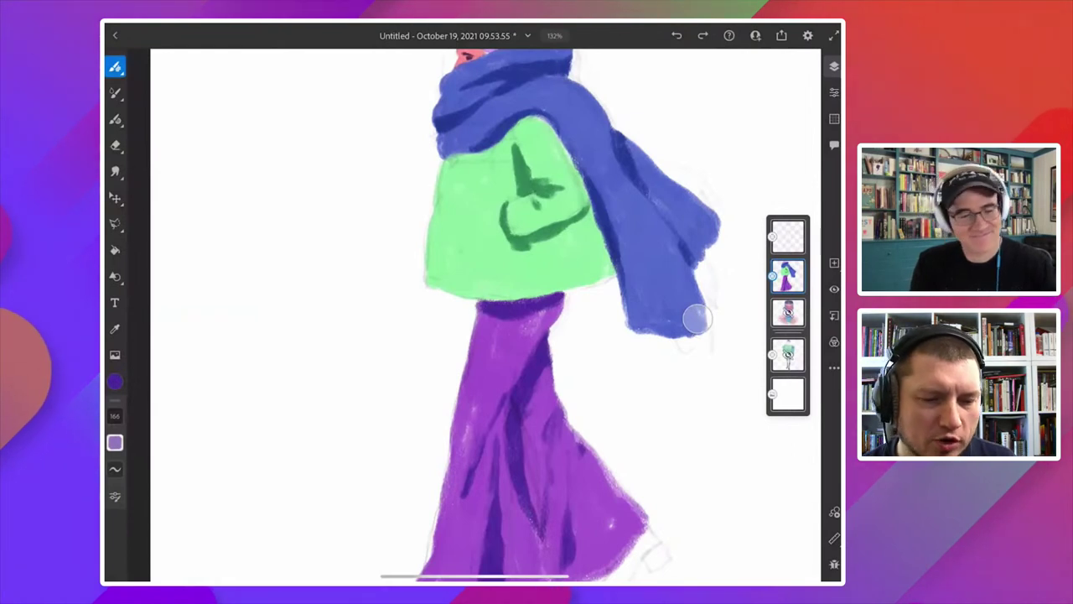
Try smudging, undo it, and reduce the brush size to 100.
key(s)
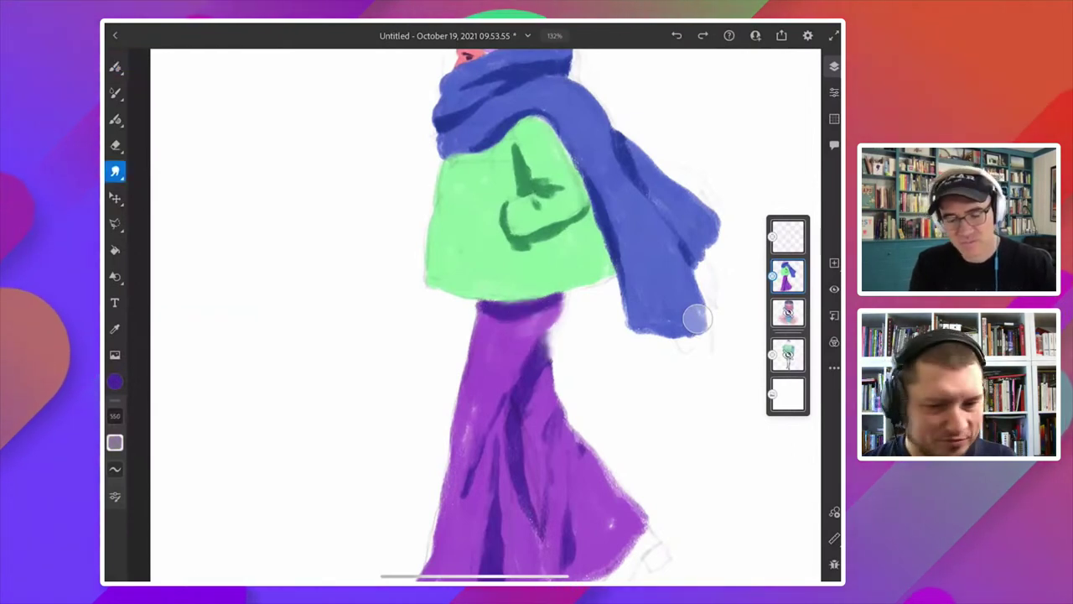
key(ctrl+z)
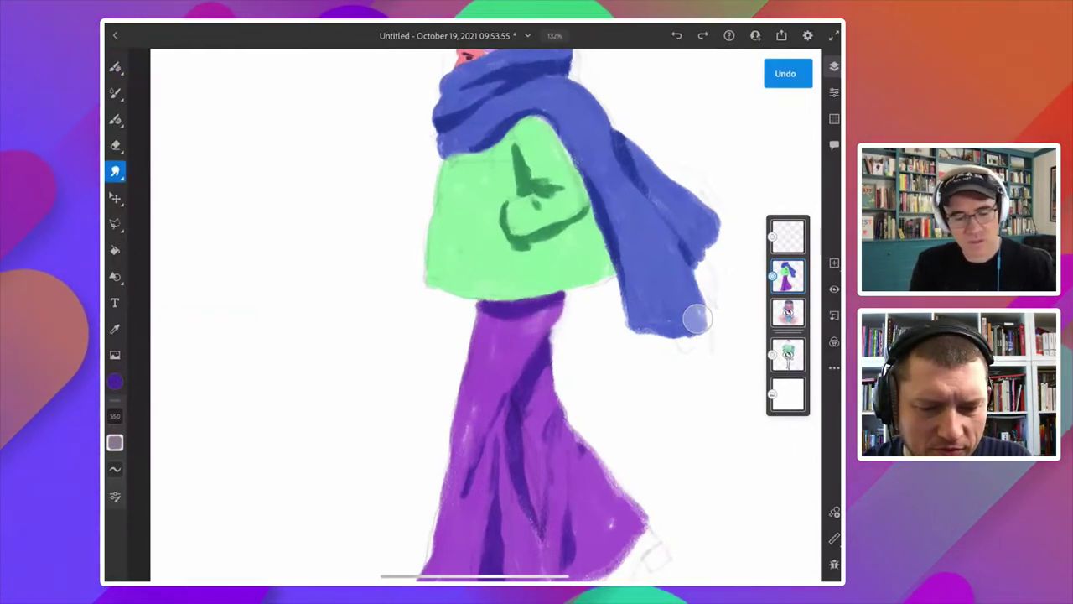
key(bracketleft)
key(bracketleft)
key(bracketleft)
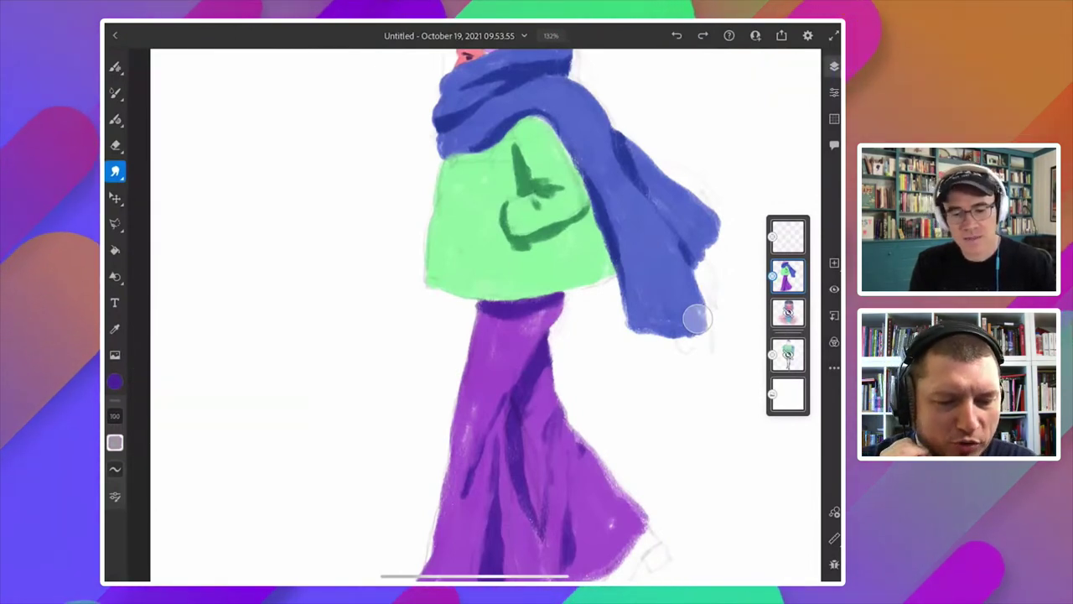
key(ctrl+0)
scroll(698, 318, up, 3)
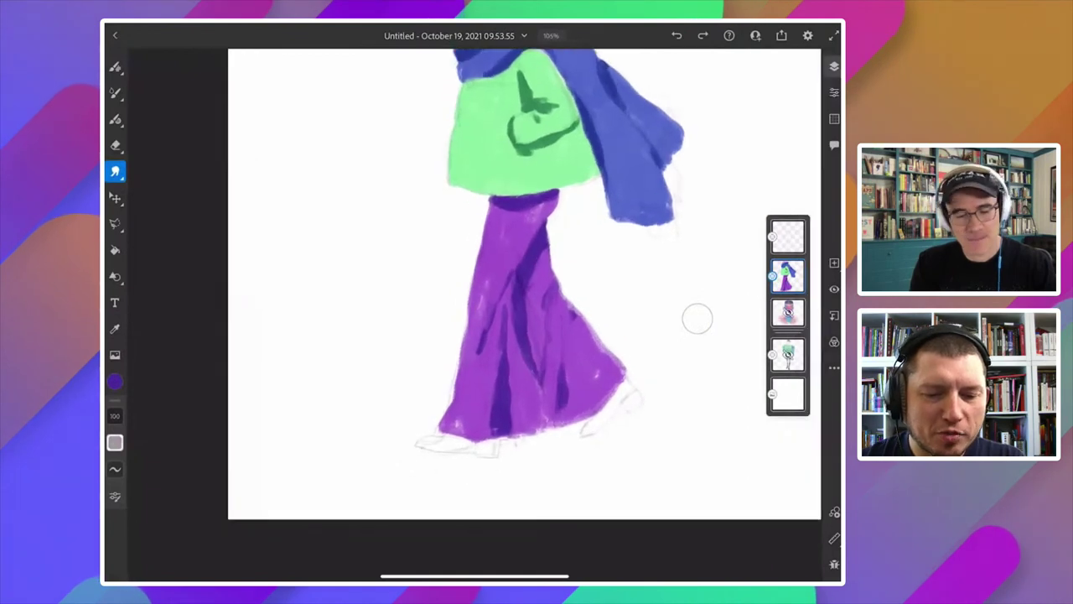
key(c)
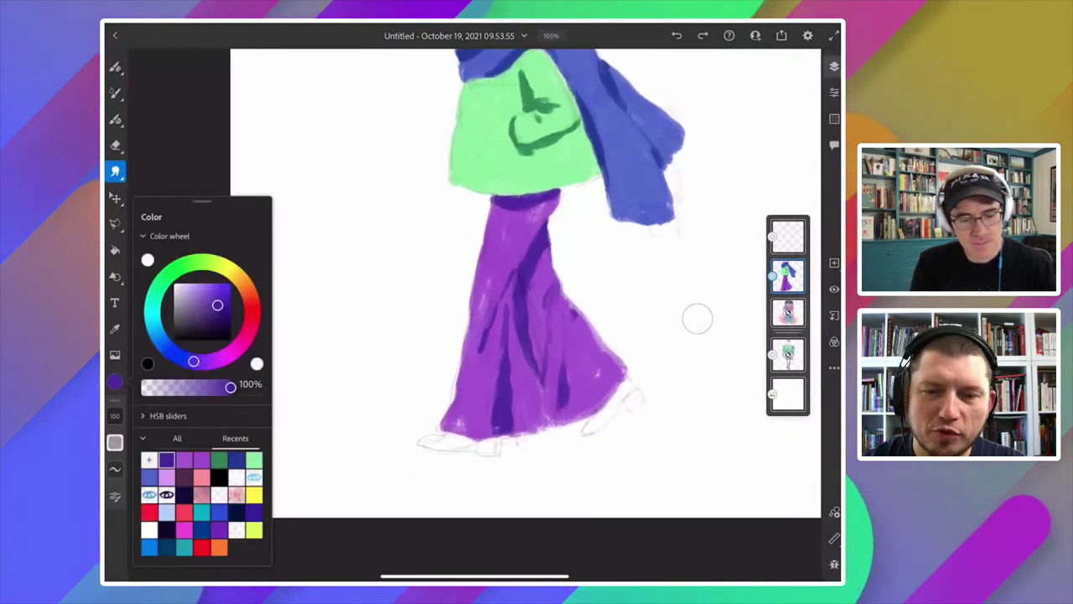
Pick a mustard yellow for the shoes and switch to a smaller painting brush.
click(254, 530)
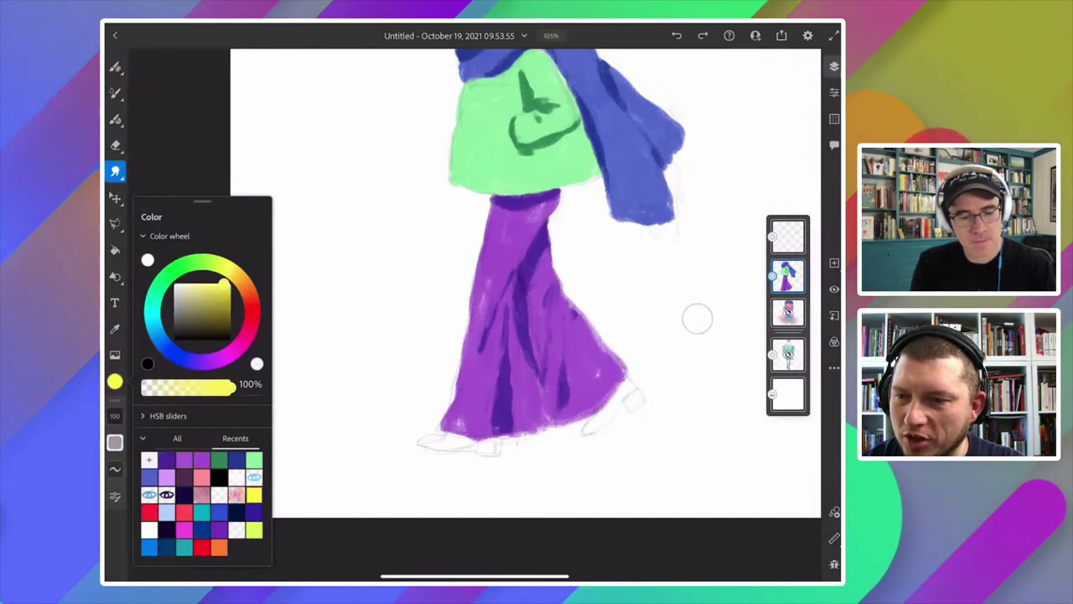
drag(225, 273, 222, 270)
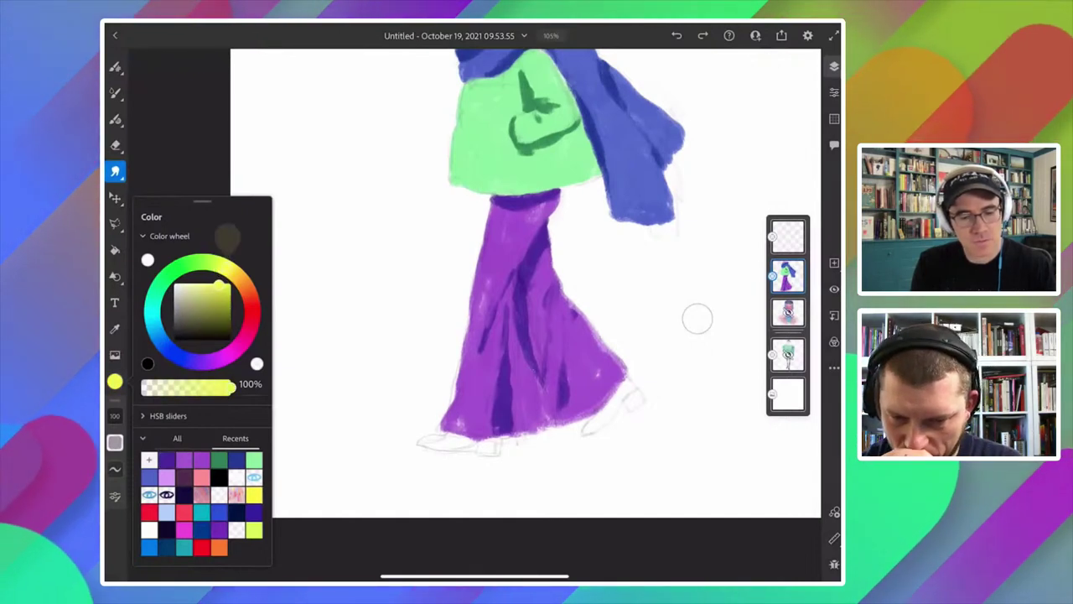
drag(221, 265, 232, 266)
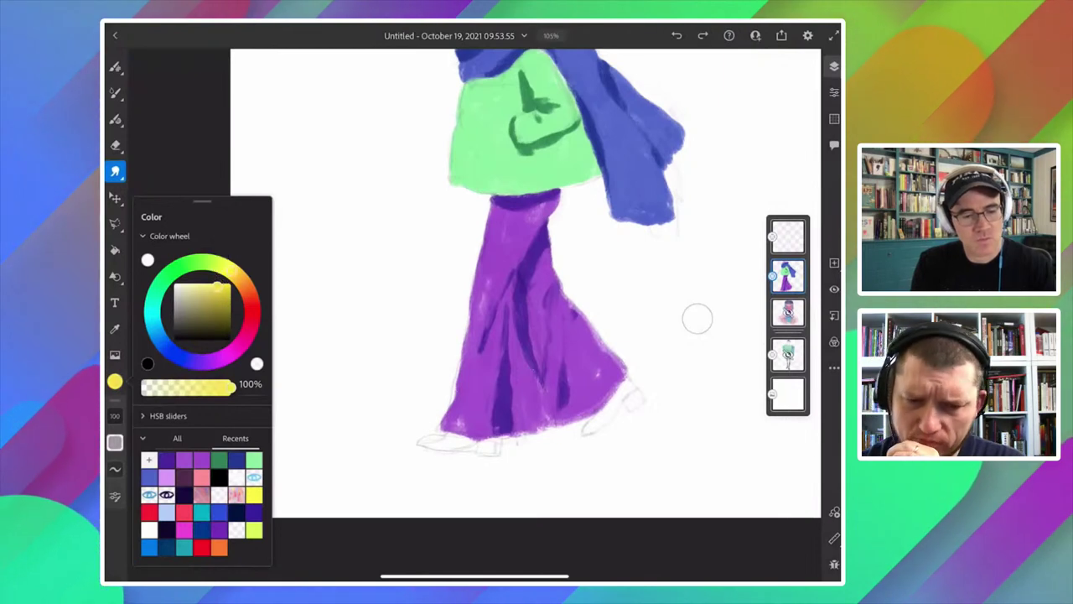
click(115, 66)
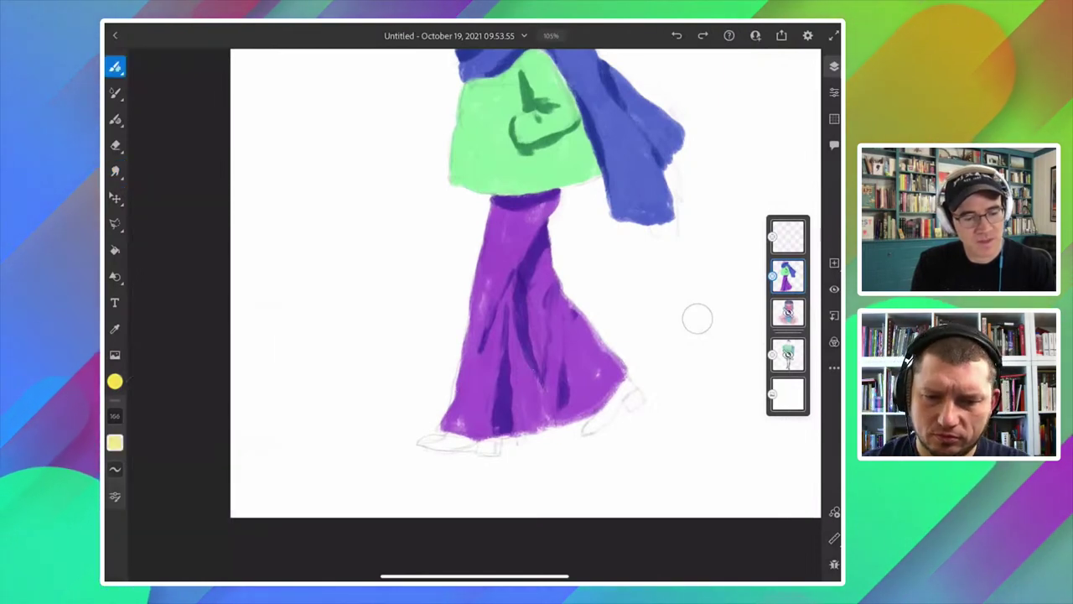
key(bracketleft)
key(bracketleft)
key(bracketleft)
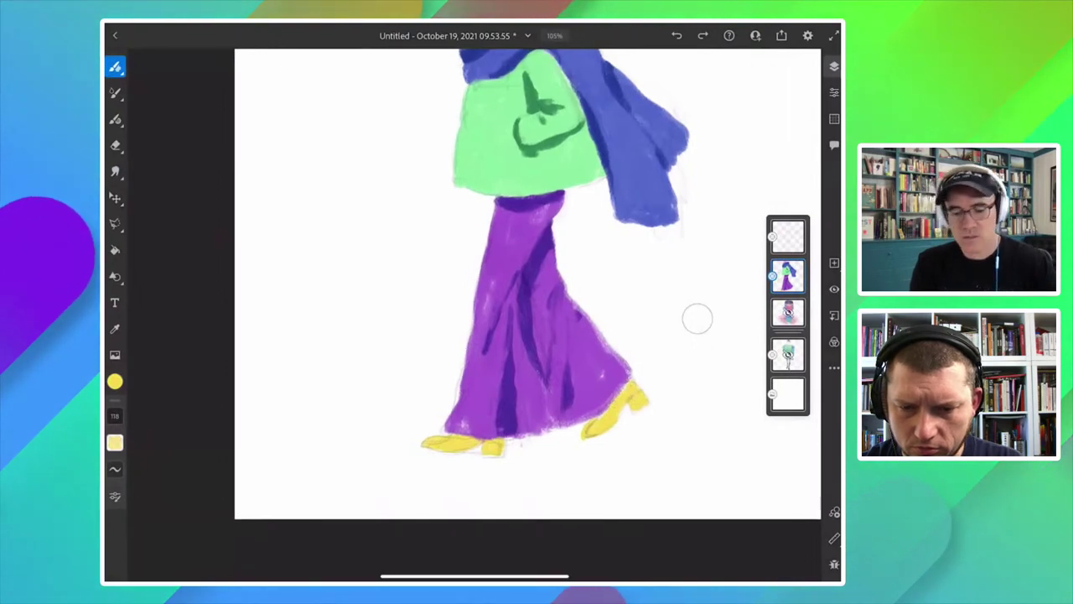
scroll(698, 318, down, 5)
scroll(698, 319, up, 5)
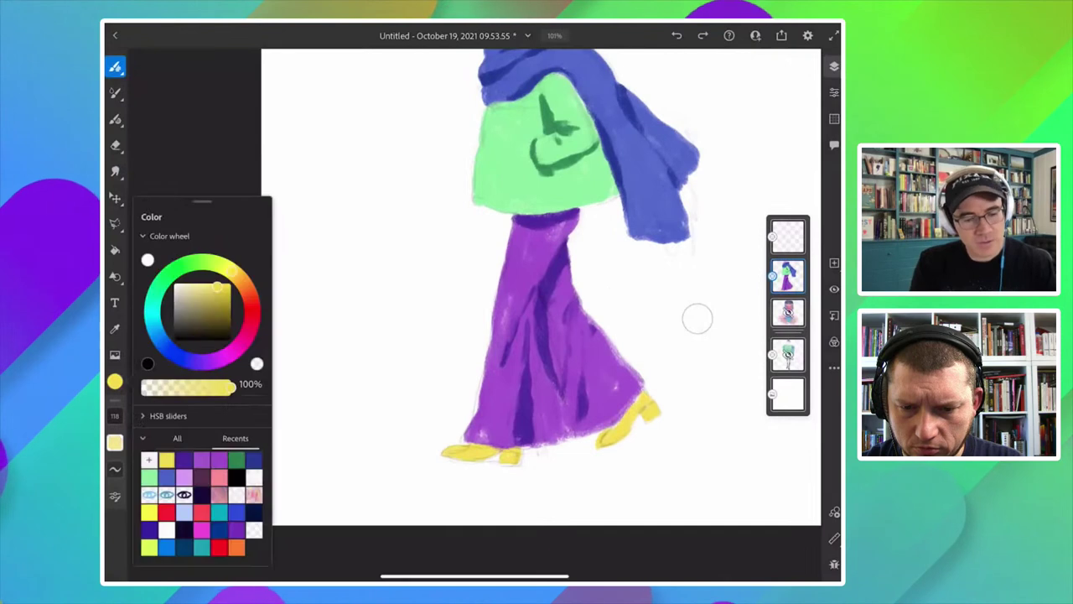
Darken the colour to olive and shade the left and right shoes.
drag(229, 287, 216, 316)
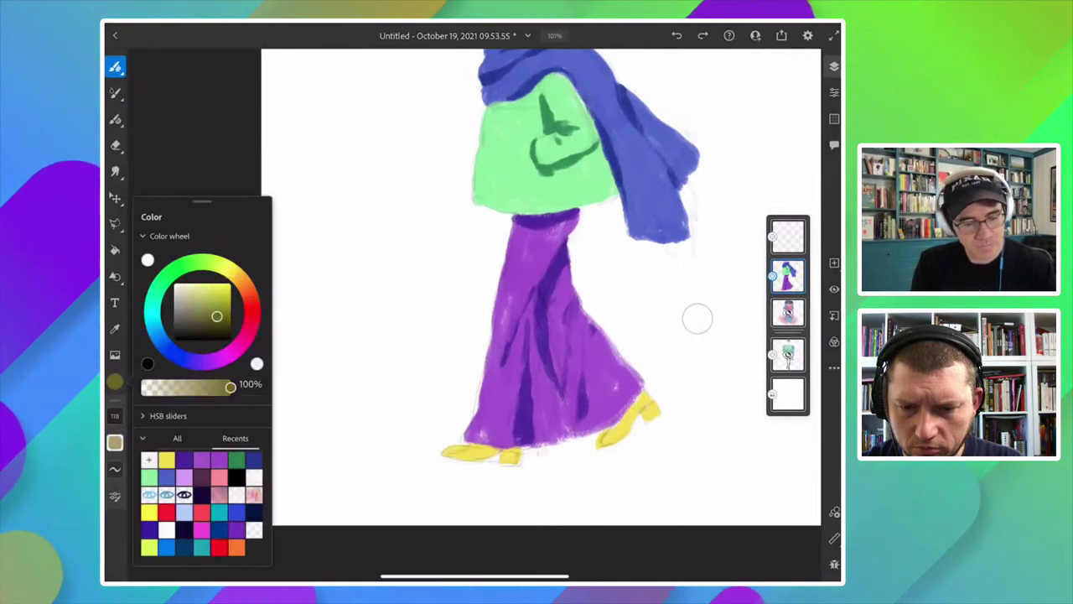
click(115, 442)
drag(114, 415, 115, 444)
scroll(698, 318, up, 2)
scroll(697, 319, up, 1)
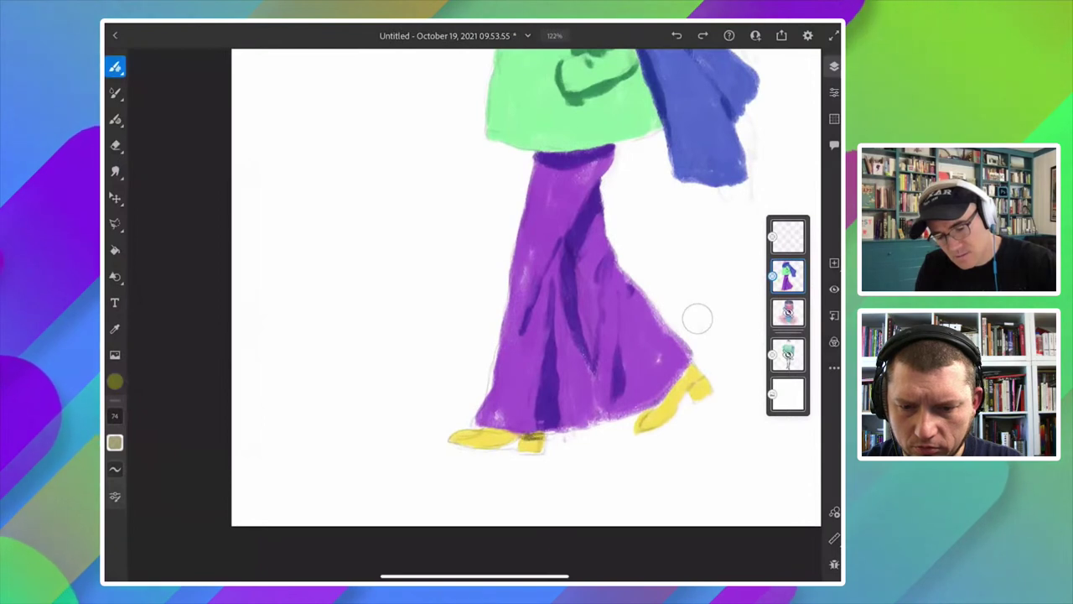
drag(485, 435, 527, 433)
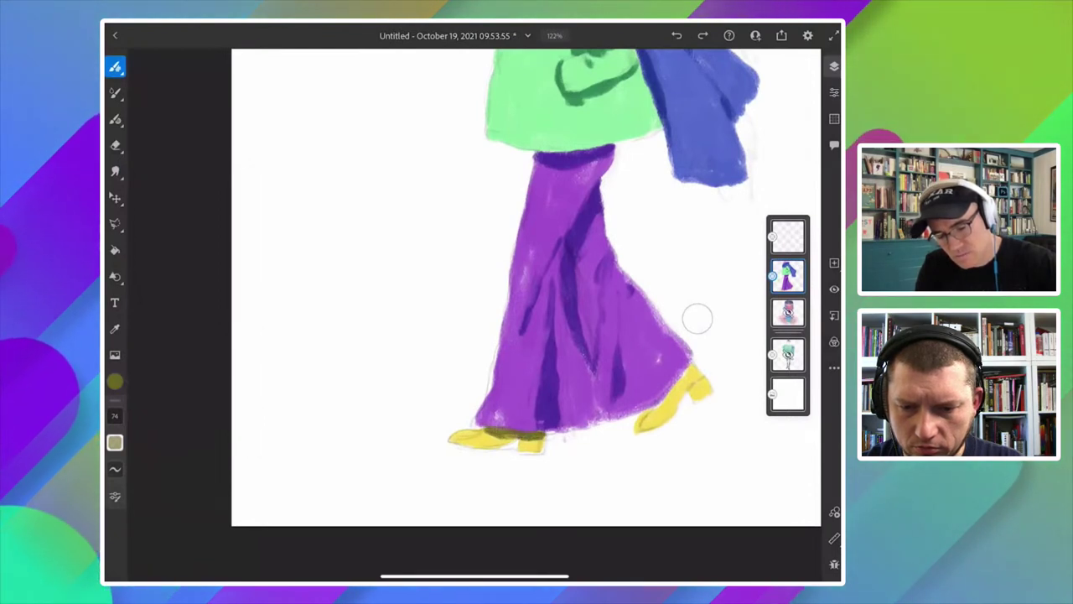
mouse_move(642, 420)
mouse_down()
mouse_move(671, 408)
mouse_move(694, 371)
mouse_up()
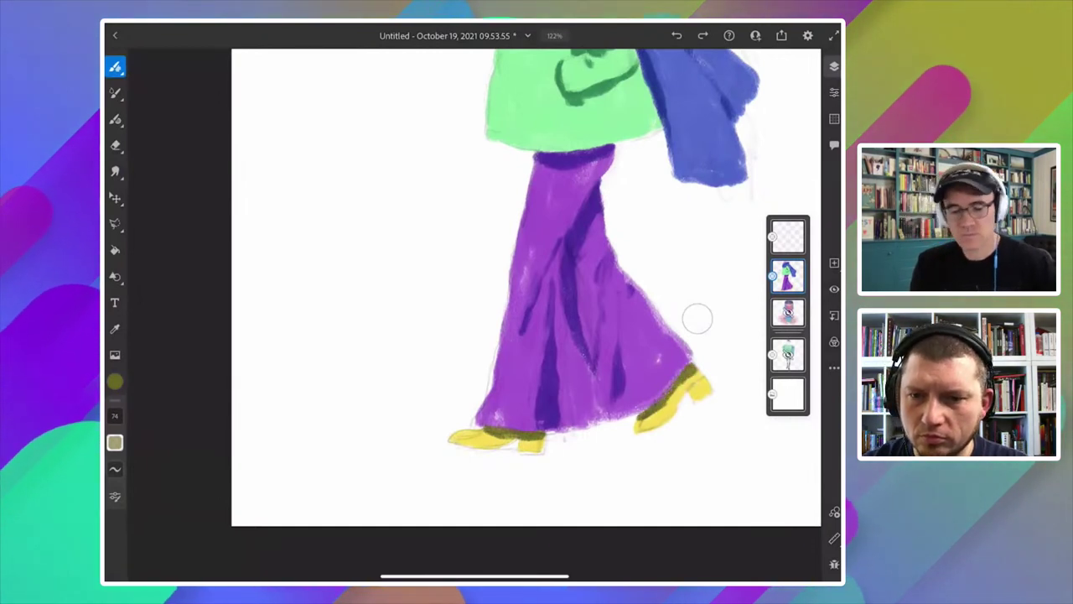
Hide the top layer, reselect the figure layer, and add a new empty layer above it.
scroll(697, 318, down, 5)
click(787, 236)
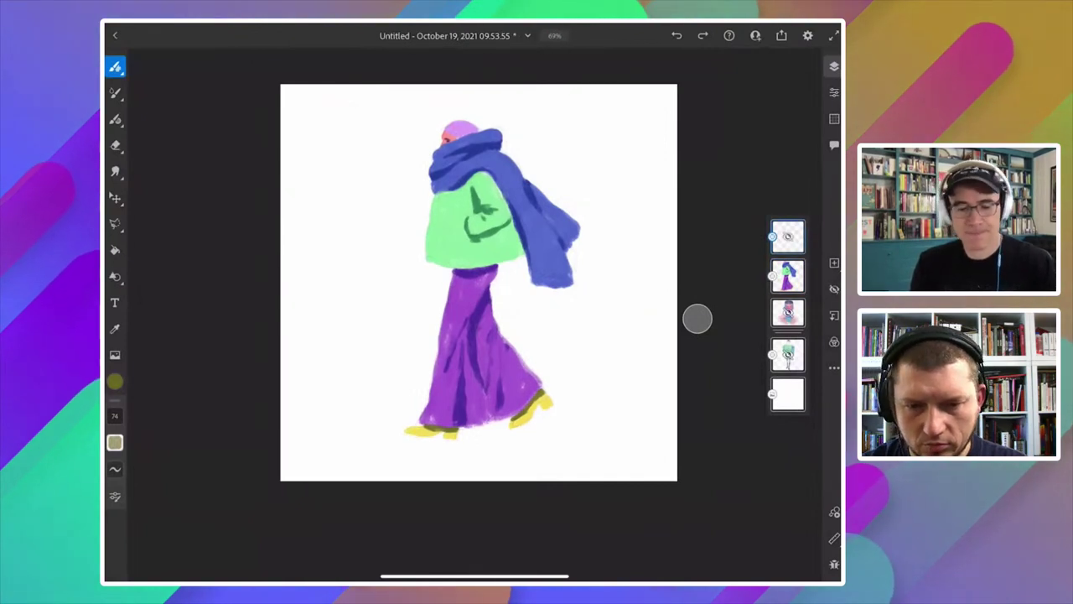
scroll(698, 318, up, 2)
scroll(697, 318, up, 1)
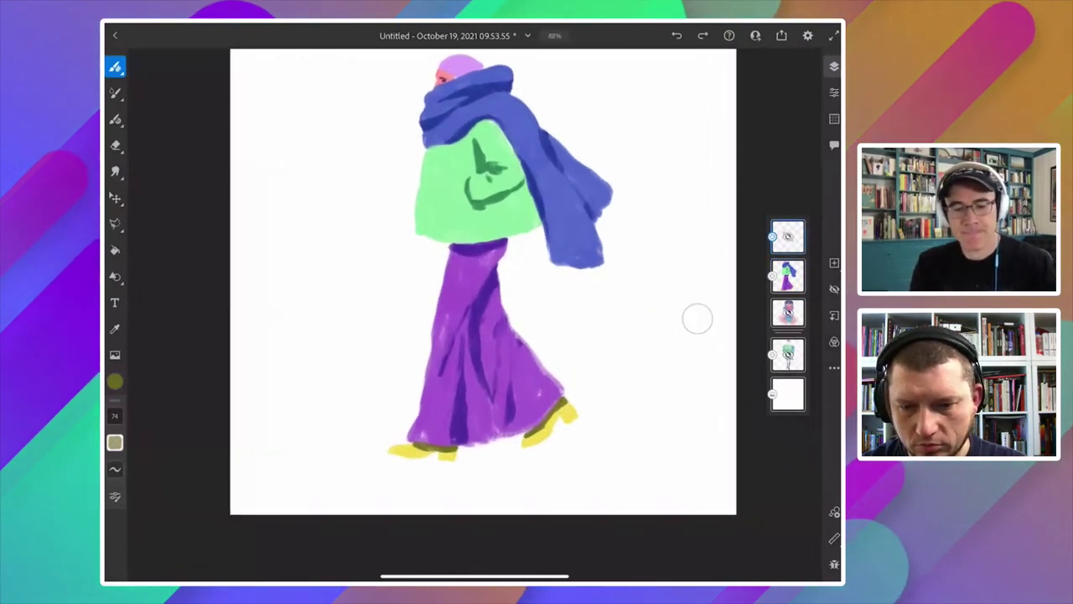
scroll(698, 318, up, 1)
scroll(697, 318, up, 1)
scroll(698, 318, up, 1)
scroll(697, 317, up, 1)
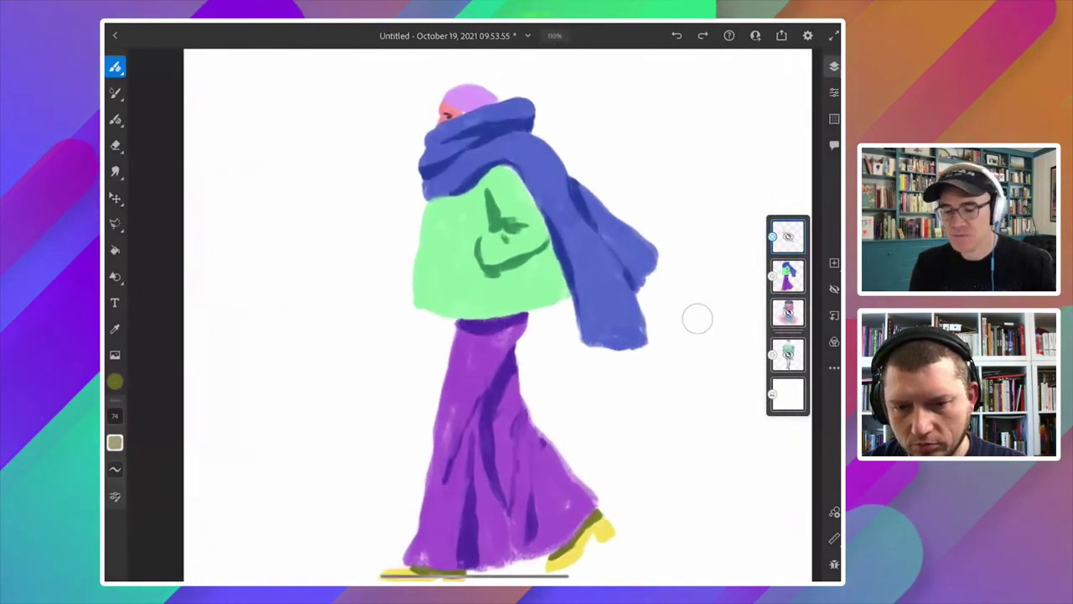
click(788, 276)
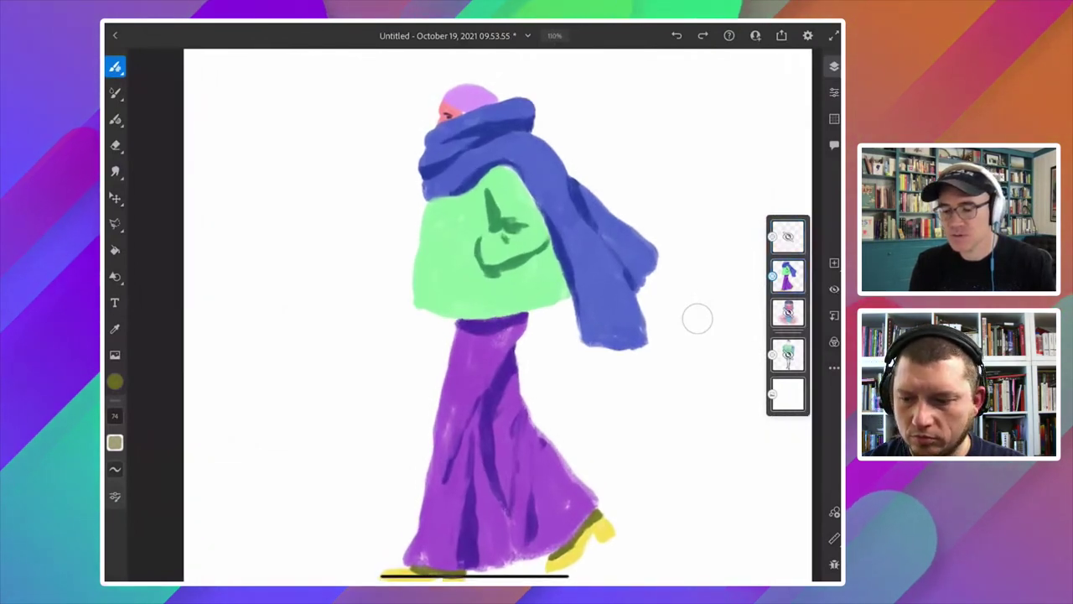
key(ctrl+shift+n)
key(ctrl+0)
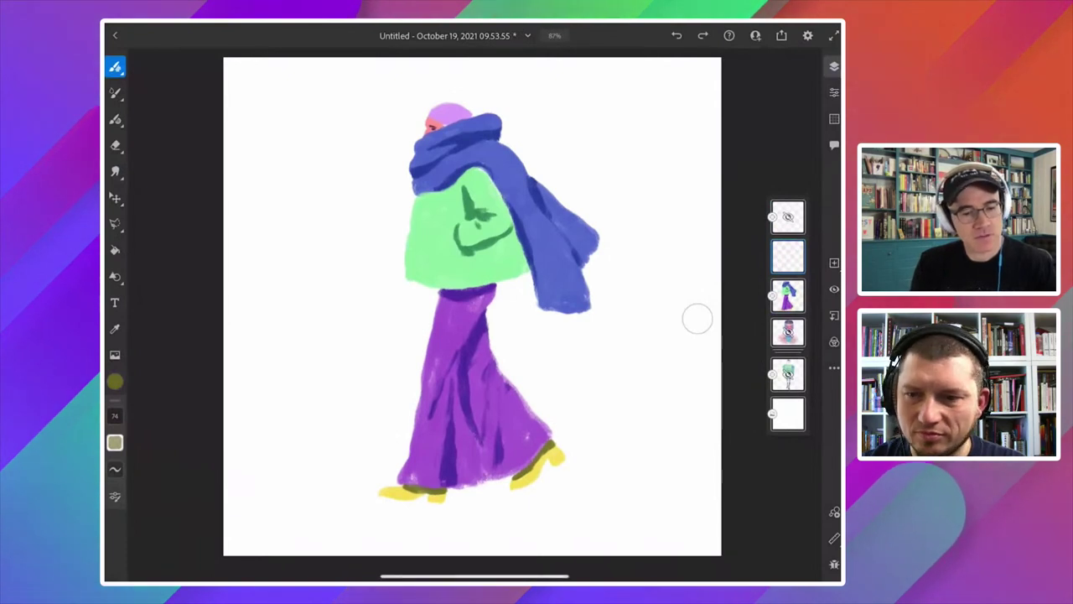
Choose the Comics Halftone 5 brush and test it beside the figure, then undo.
key(b)
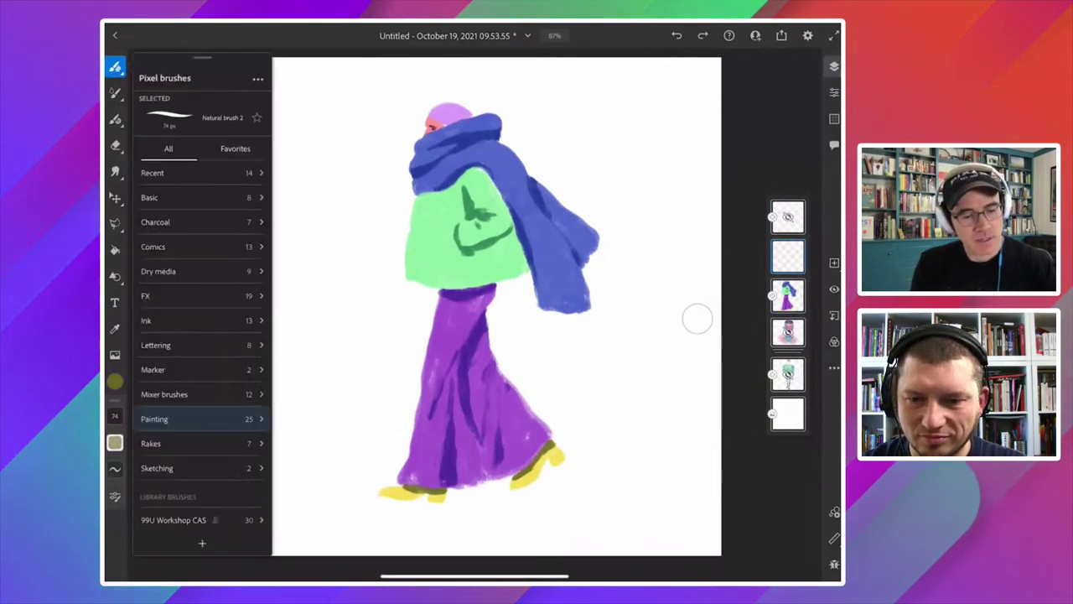
click(154, 247)
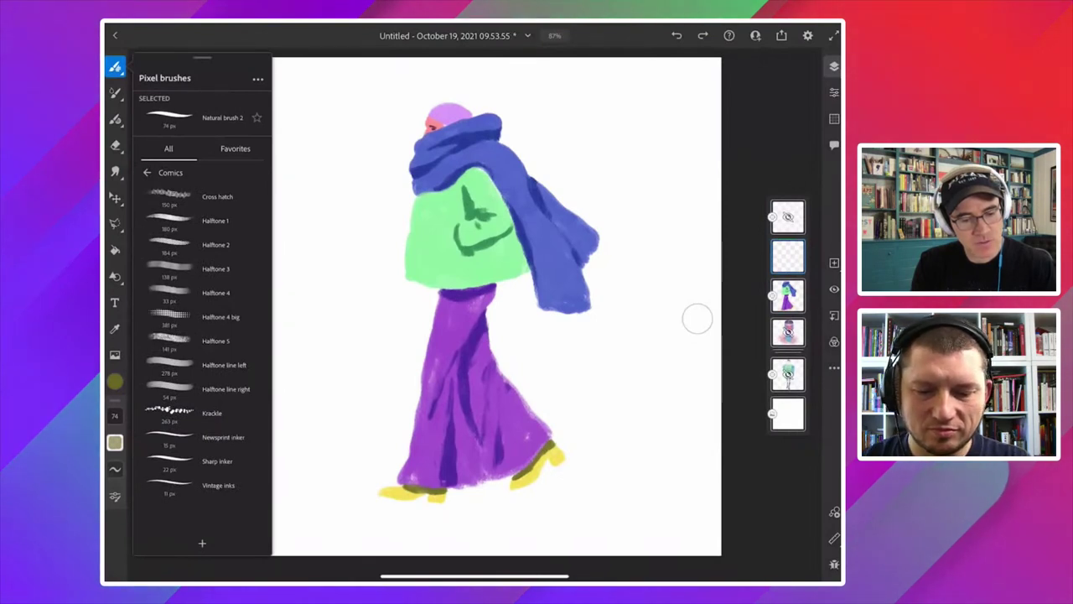
click(216, 341)
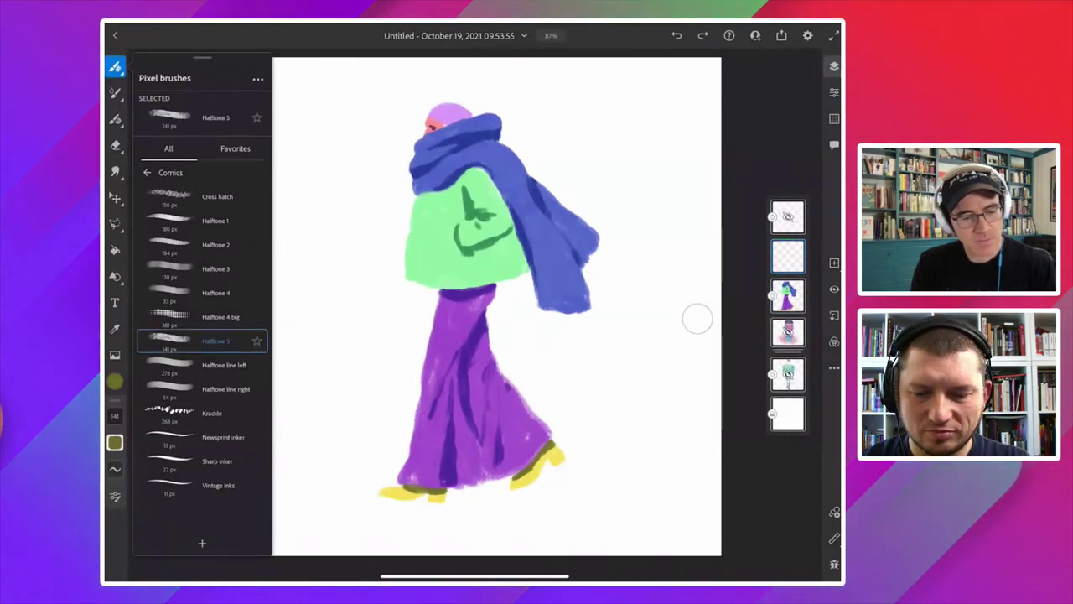
drag(331, 361, 312, 267)
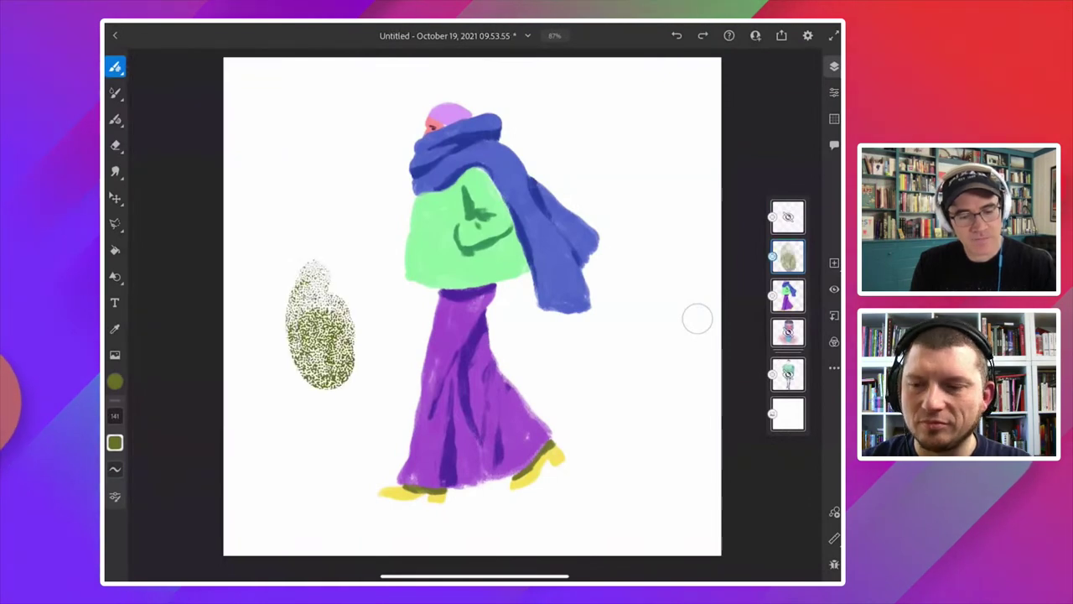
key(ctrl+z)
Sample the coat's light green and adjust it to a deeper green.
click(431, 180)
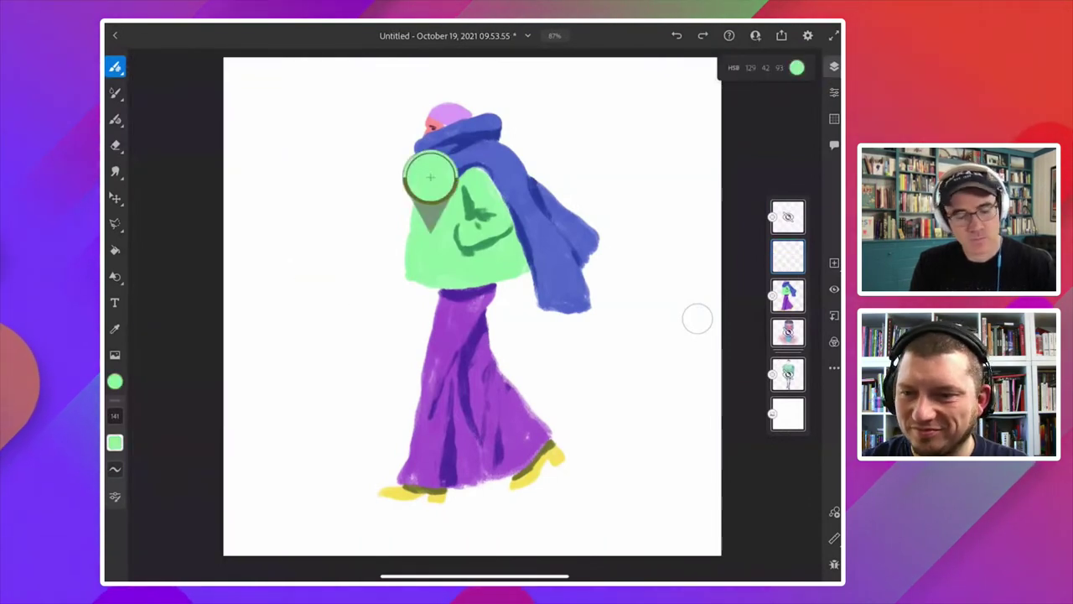
click(115, 442)
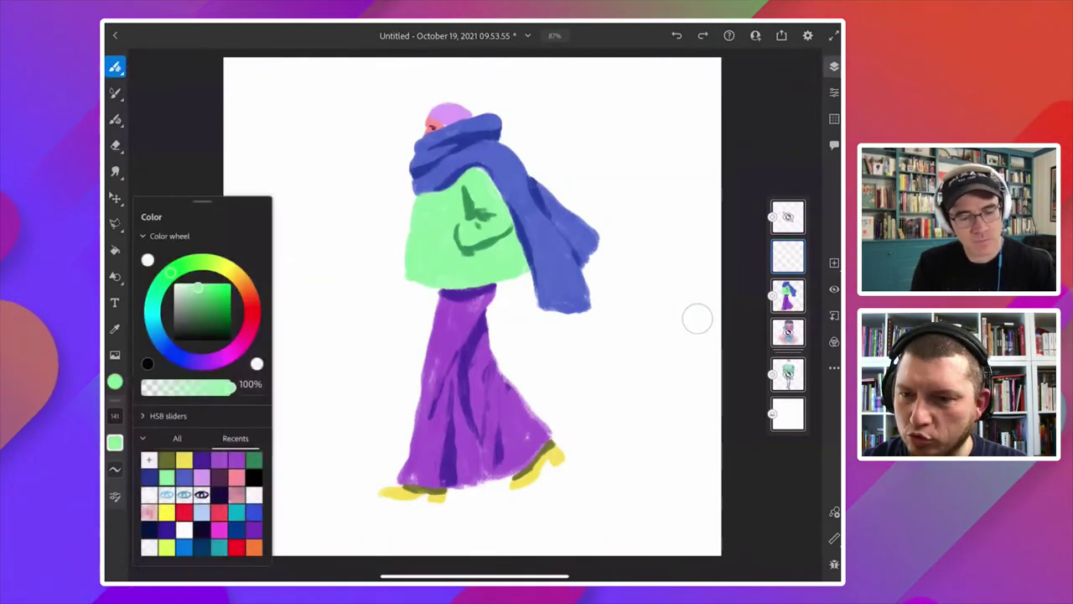
click(147, 260)
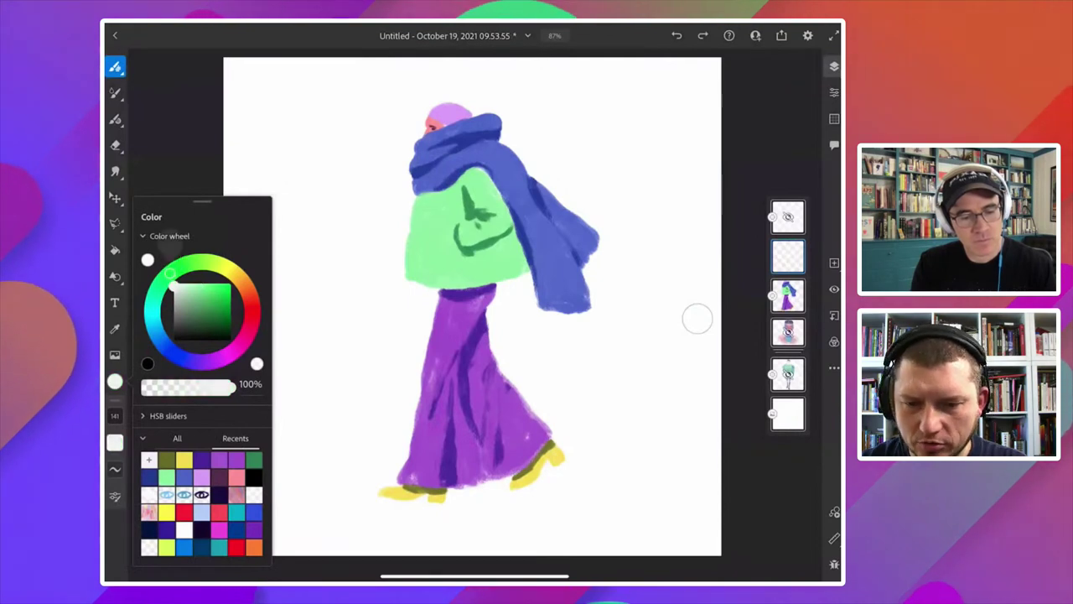
click(215, 268)
click(216, 305)
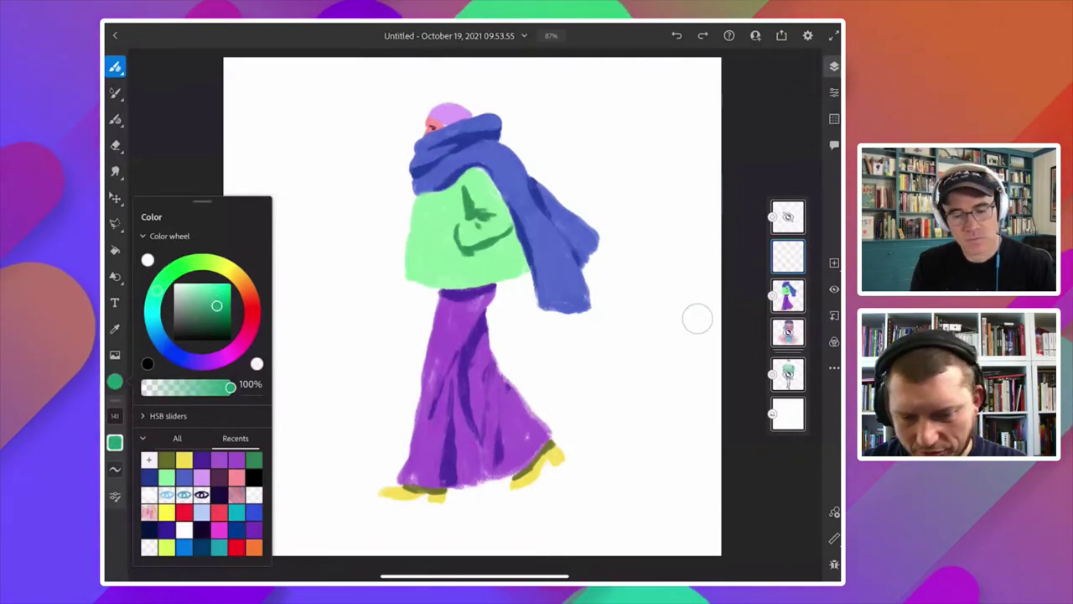
click(114, 442)
click(115, 443)
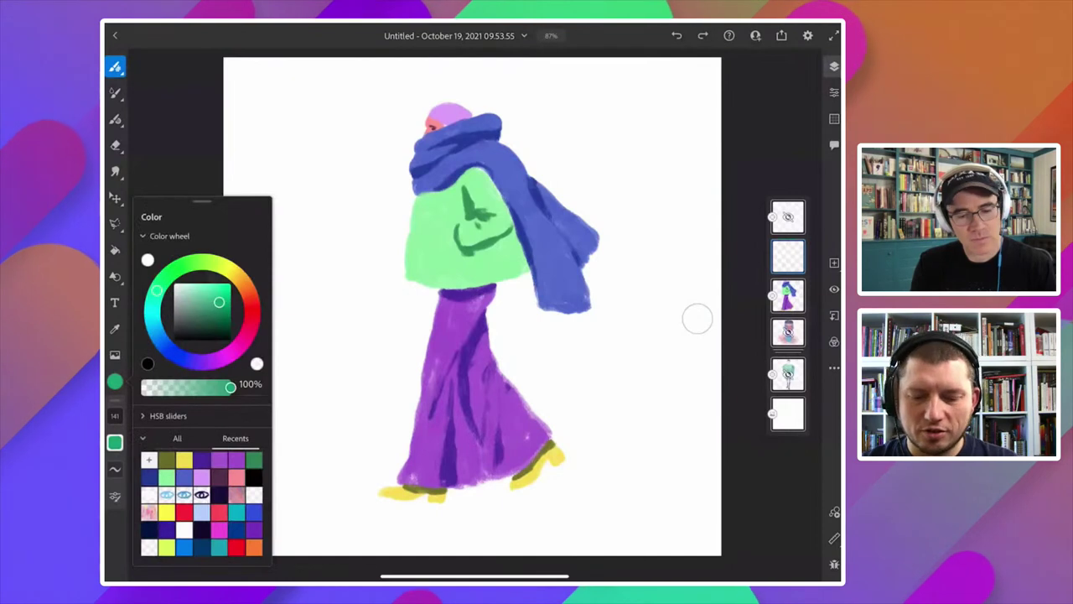
click(115, 443)
scroll(469, 302, up, 1)
Stipple green halftone texture over the coat's left and right sides, undoing one stroke.
mouse_move(444, 293)
mouse_down()
mouse_move(432, 239)
mouse_move(411, 251)
mouse_move(411, 301)
mouse_up()
drag(495, 214, 524, 285)
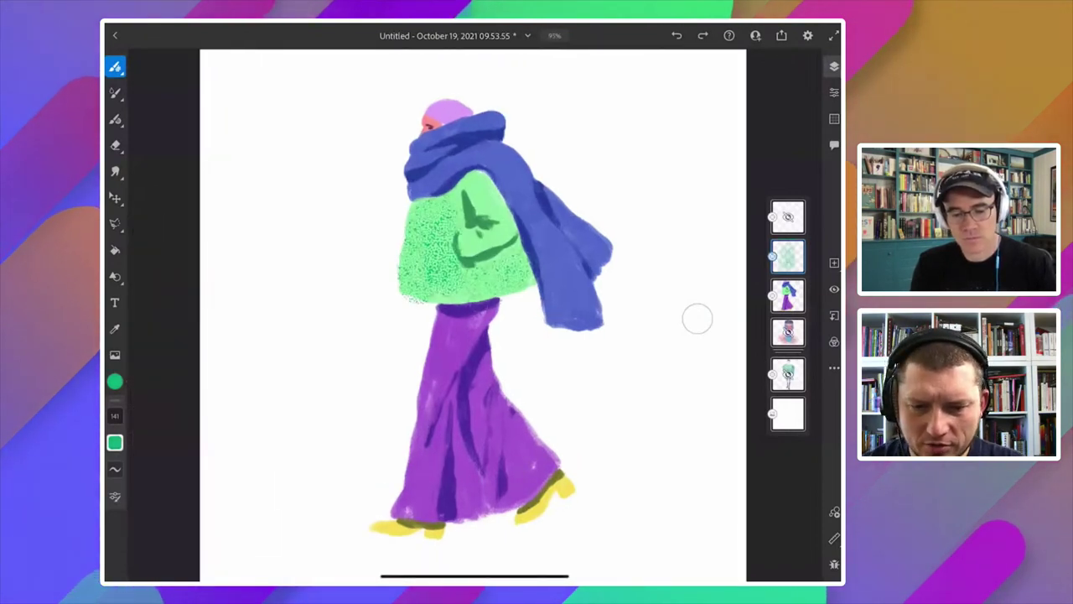
key(ctrl+z)
scroll(478, 302, down, 3)
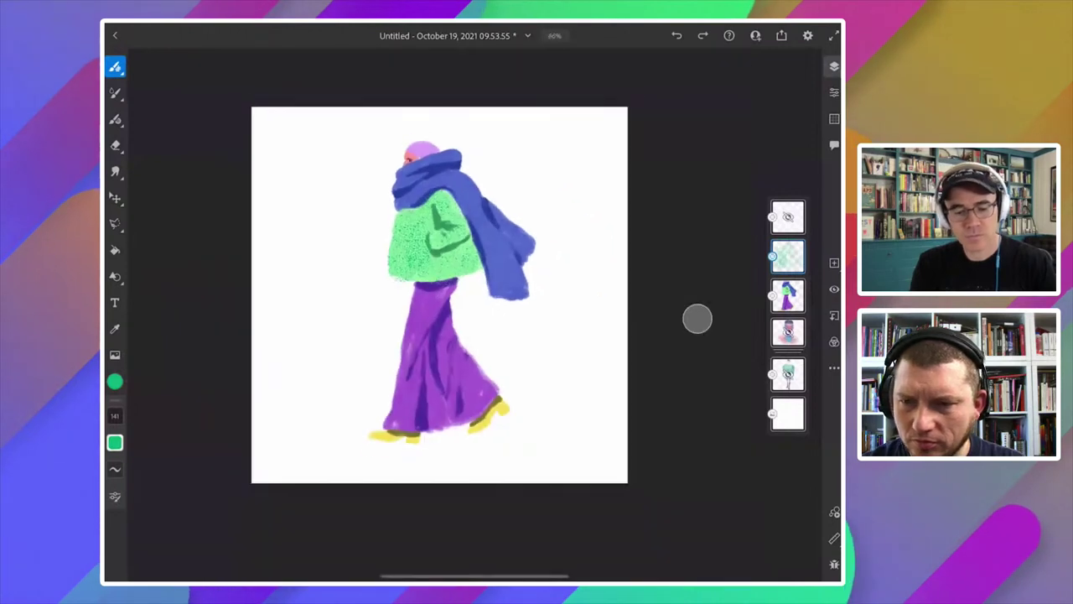
scroll(478, 301, up, 3)
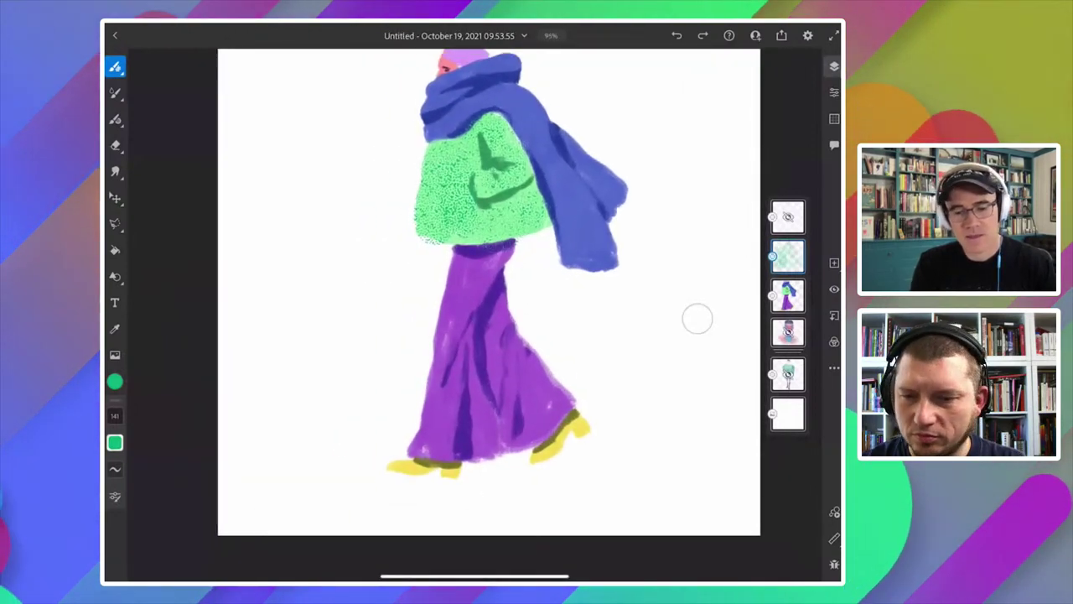
scroll(490, 292, down, 2)
scroll(696, 318, up, 3)
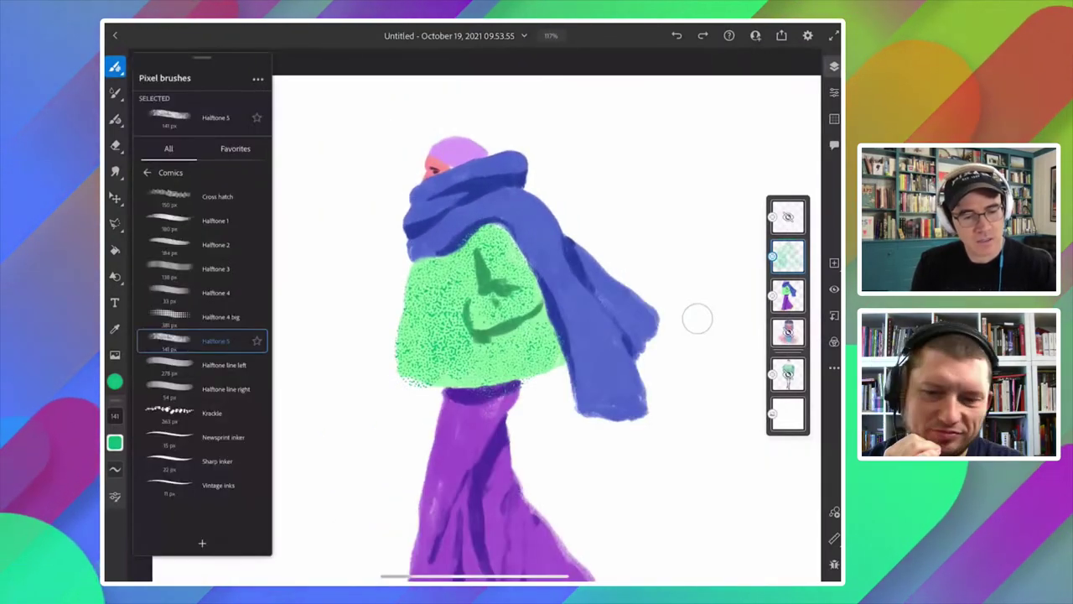
Choose the Cross hatch brush and a deepened purple.
click(215, 244)
click(217, 196)
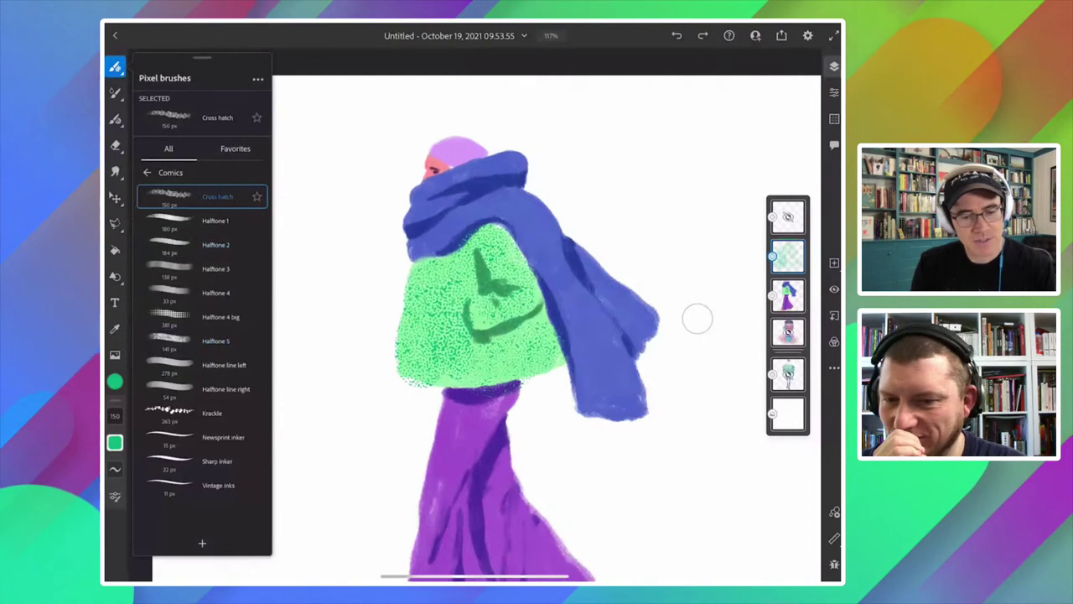
click(115, 443)
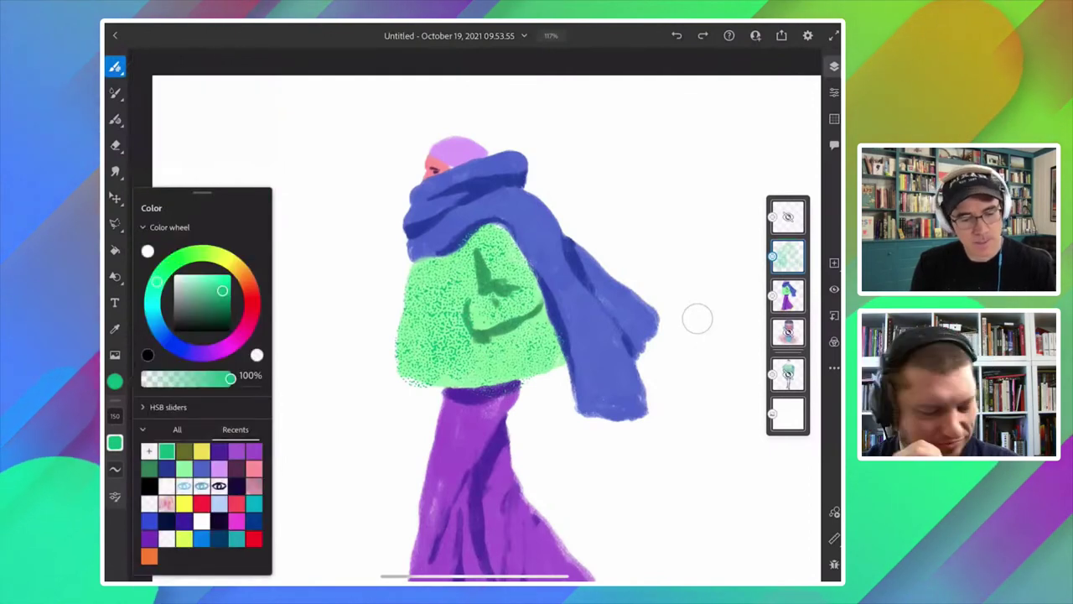
click(219, 468)
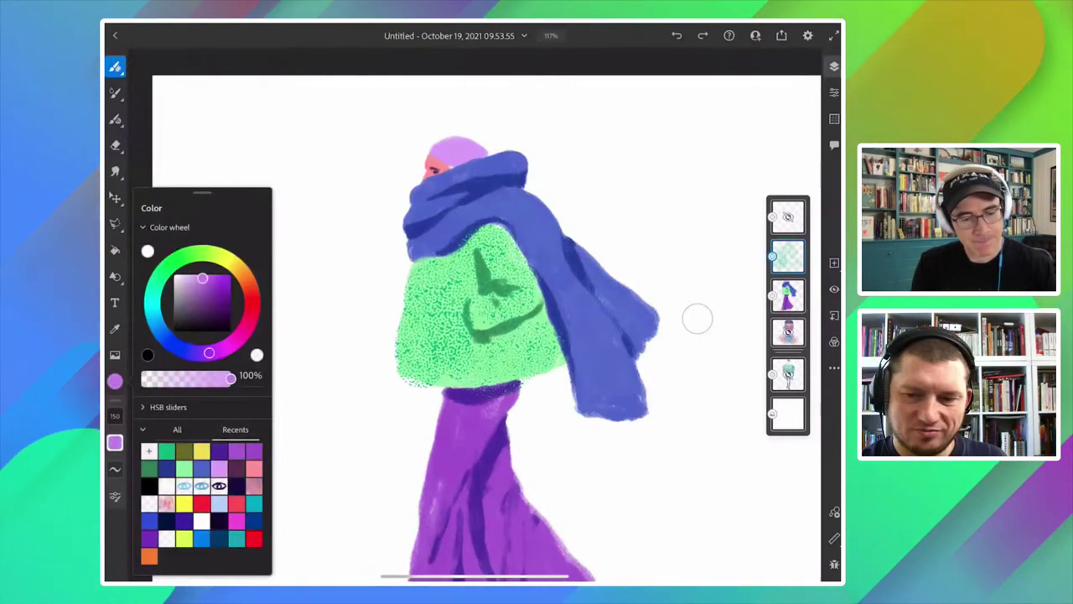
drag(196, 276, 208, 282)
Lasso-select the beanie, paint hatch strokes inside it, and deselect.
click(115, 223)
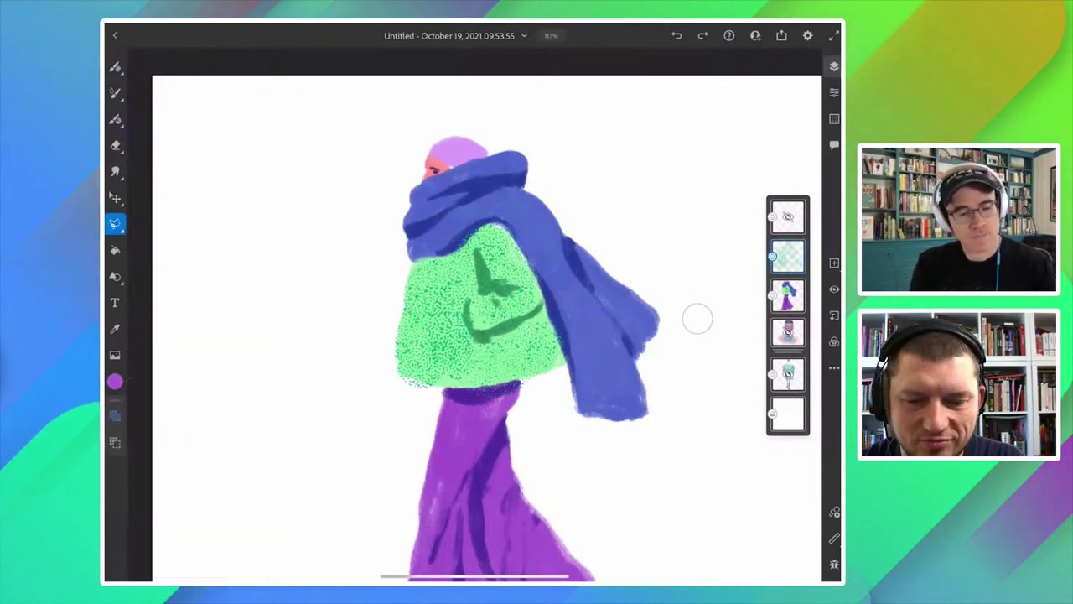
scroll(697, 318, up, 3)
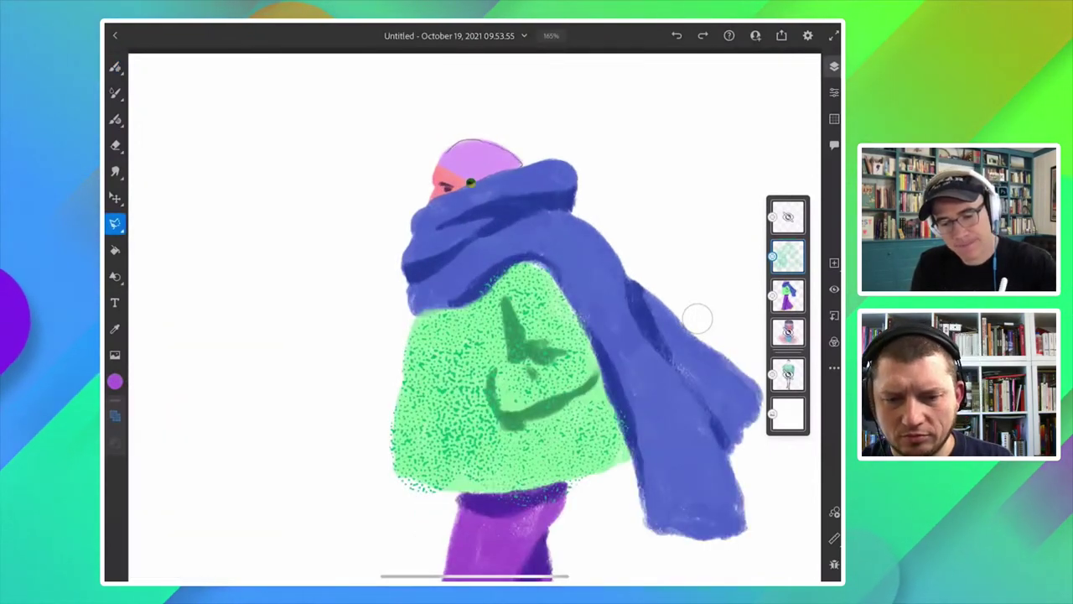
key(b)
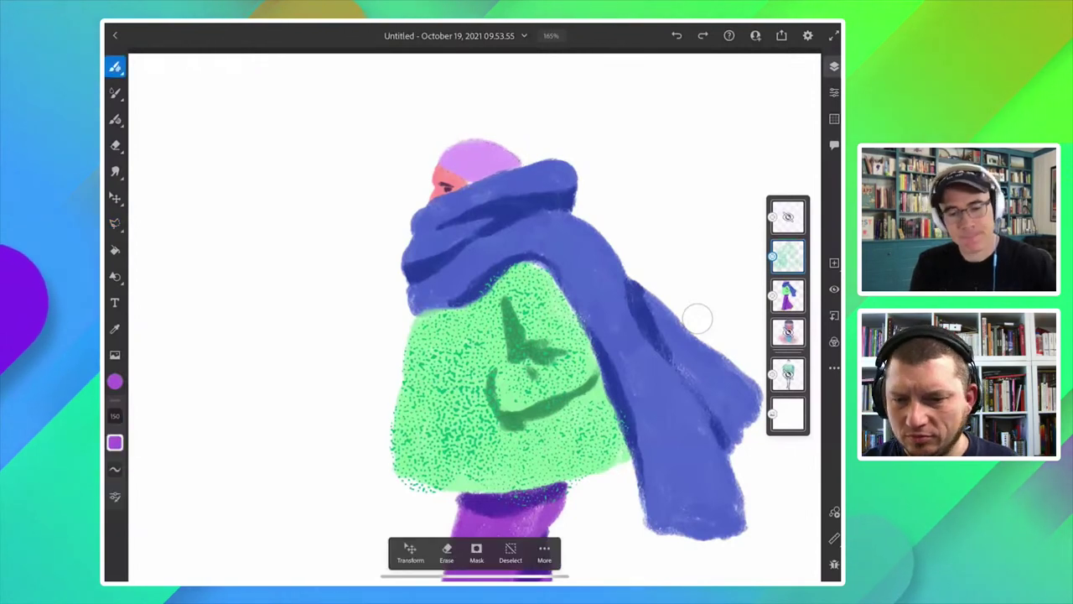
scroll(696, 318, down, 5)
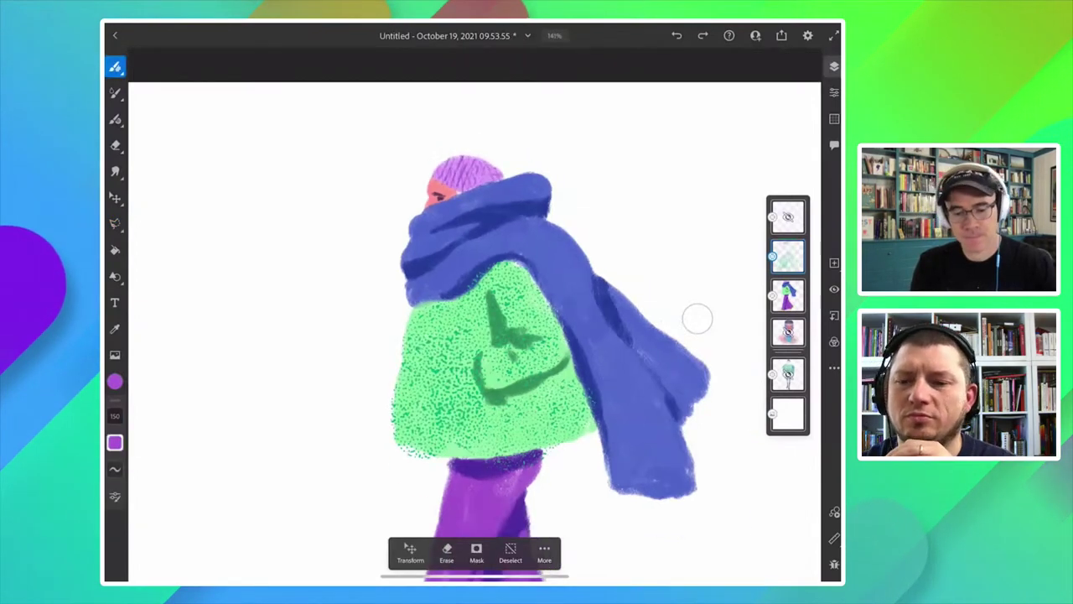
key(ctrl+d)
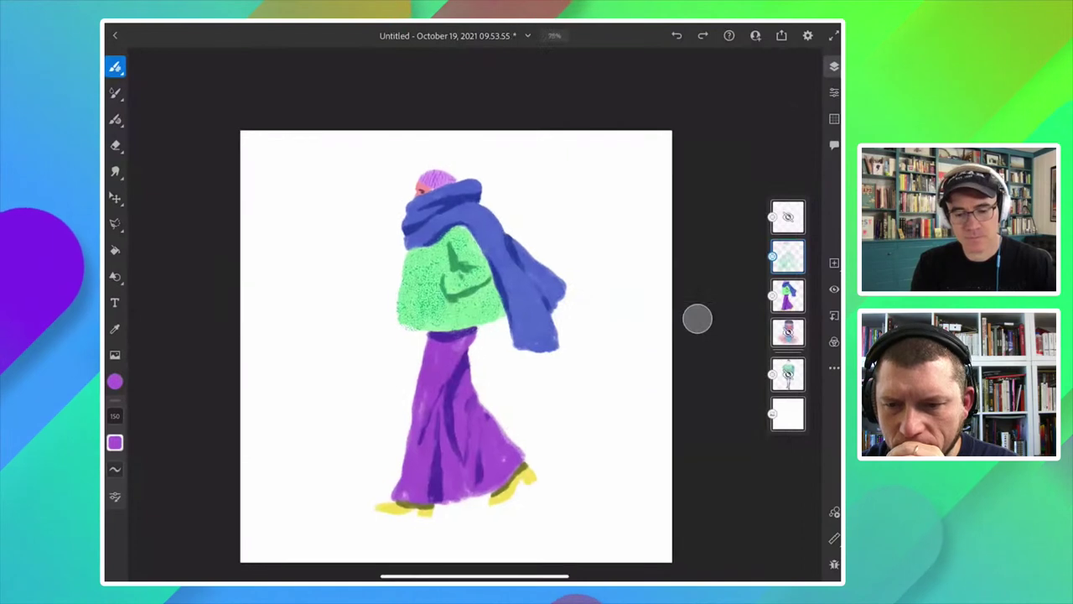
scroll(696, 317, up, 1)
scroll(697, 318, up, 3)
Set a slightly paler scarf blue and the Comics Halftone line right brush.
alt+click(582, 243)
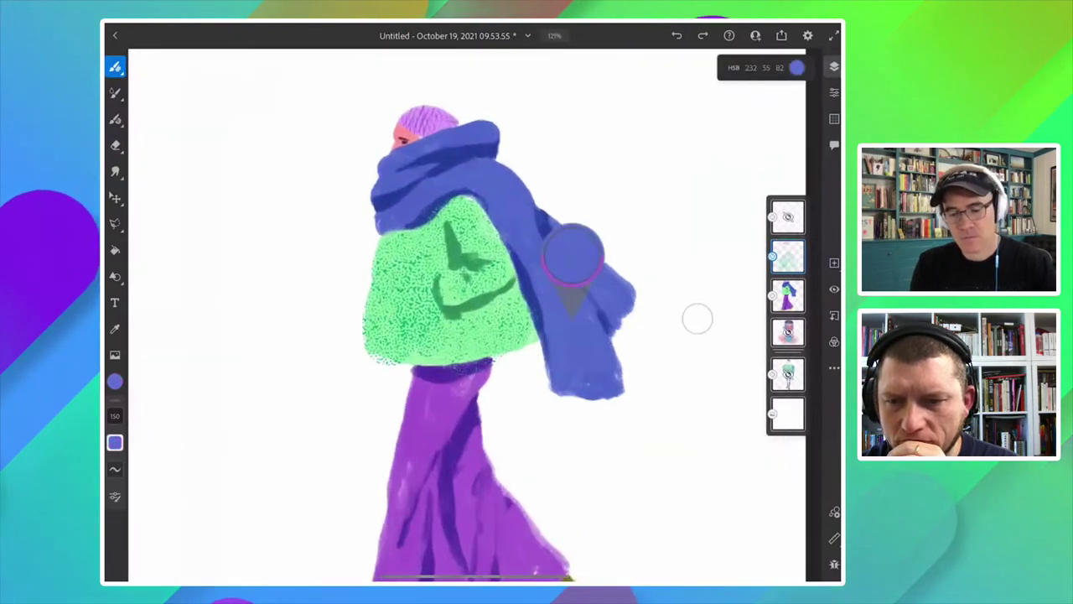
click(115, 381)
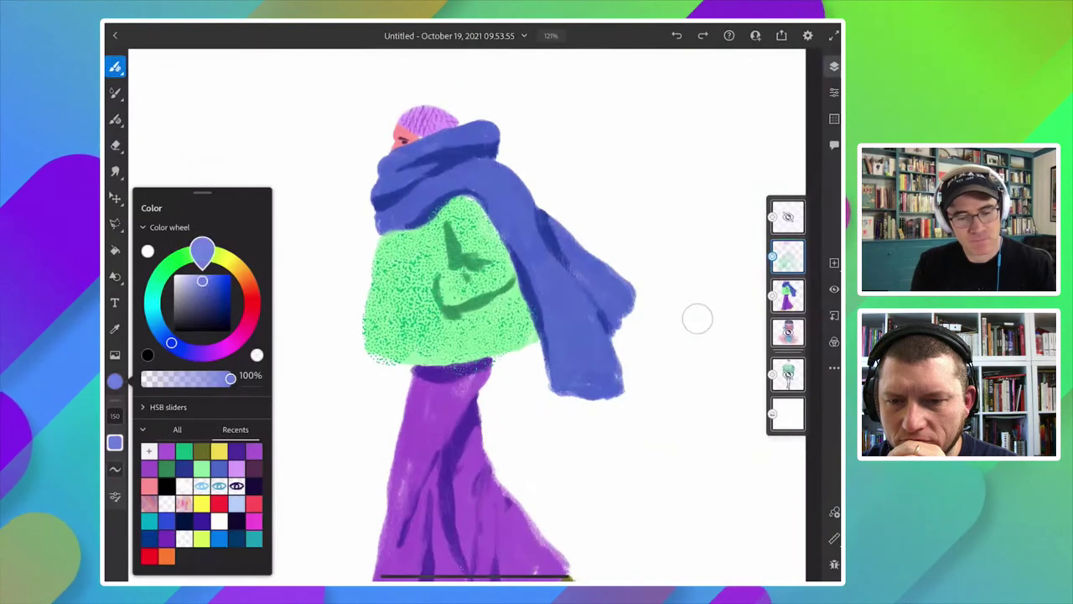
drag(202, 251, 198, 250)
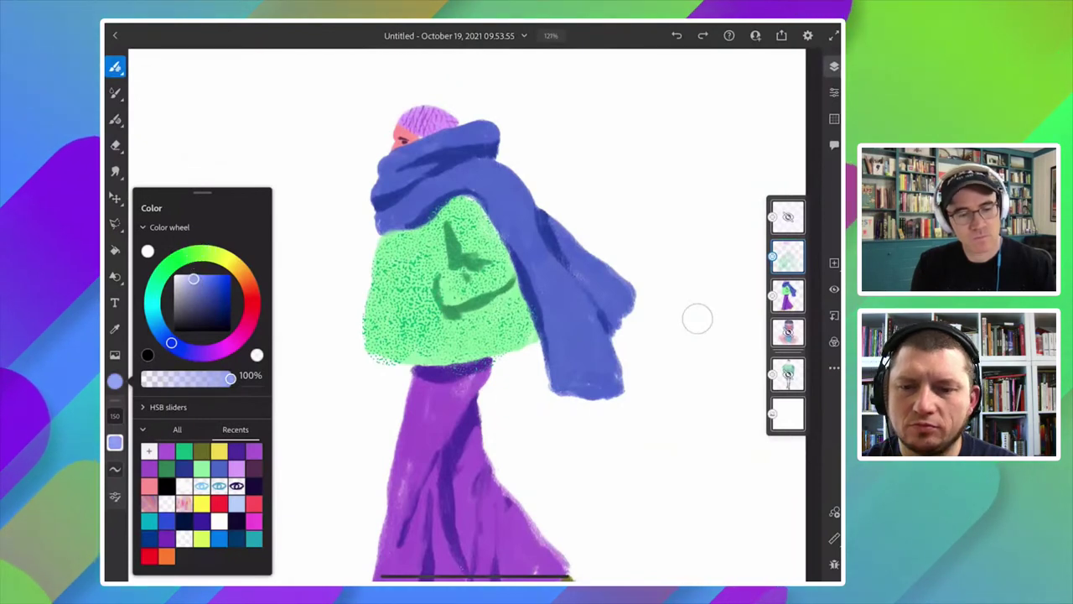
click(115, 66)
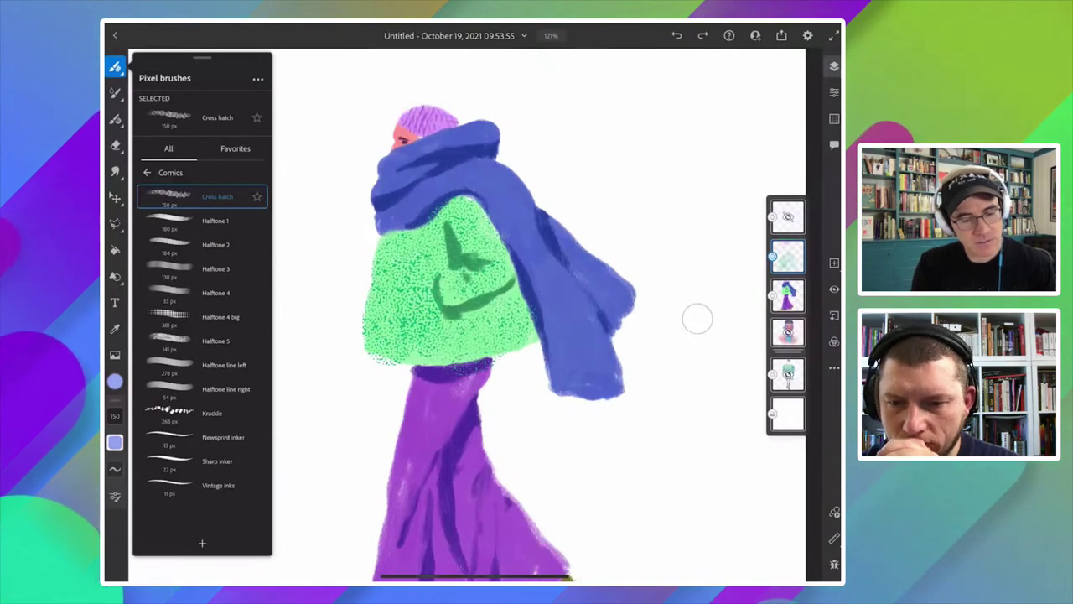
click(225, 388)
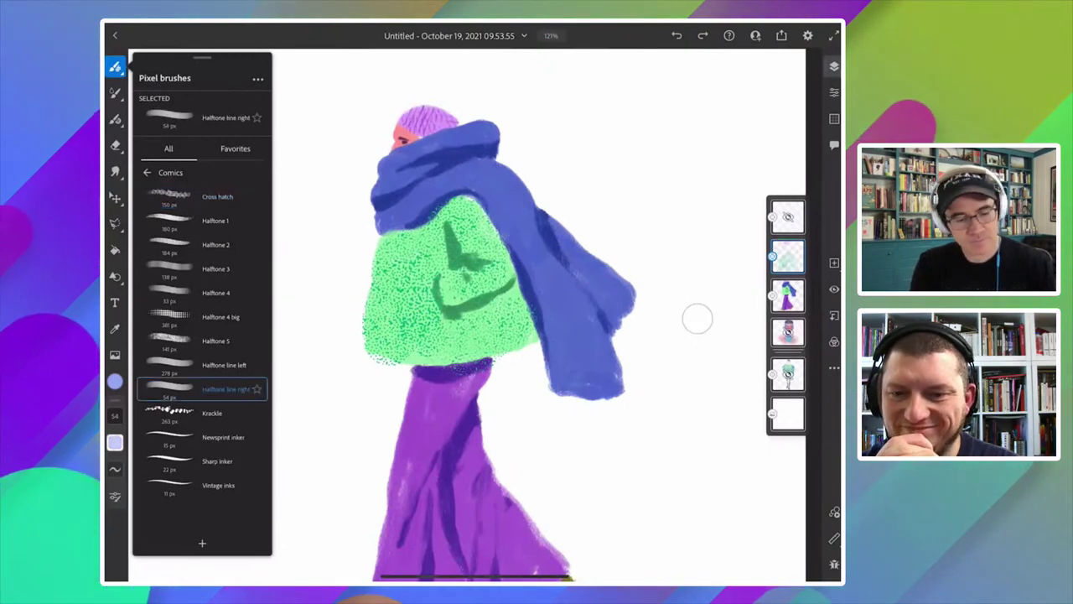
click(698, 318)
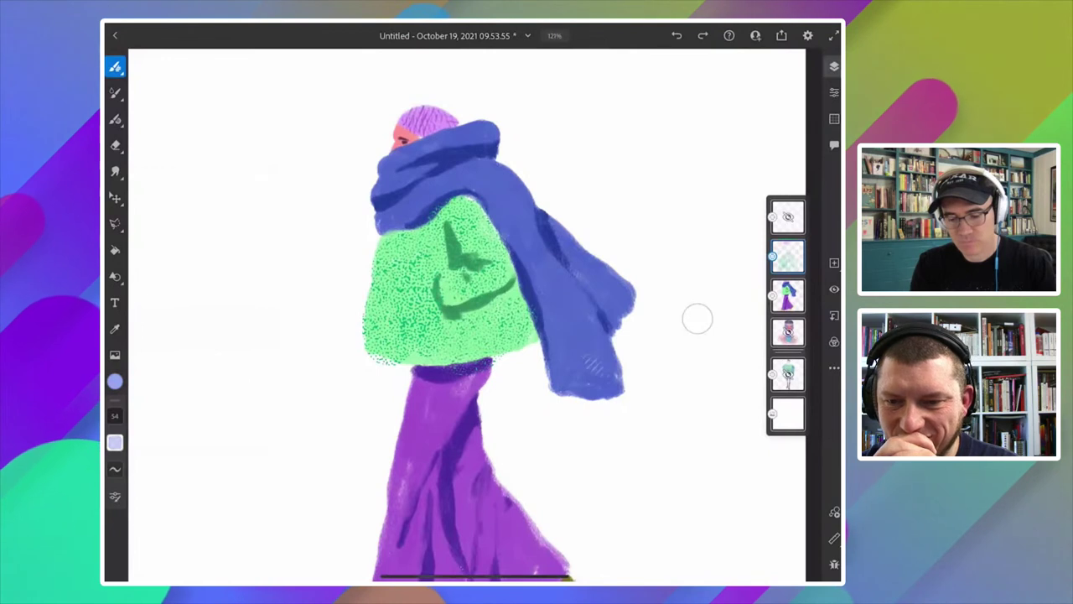
Hatch the scarf with diagonal lines from the shoulder down its trailing part.
drag(553, 268, 604, 386)
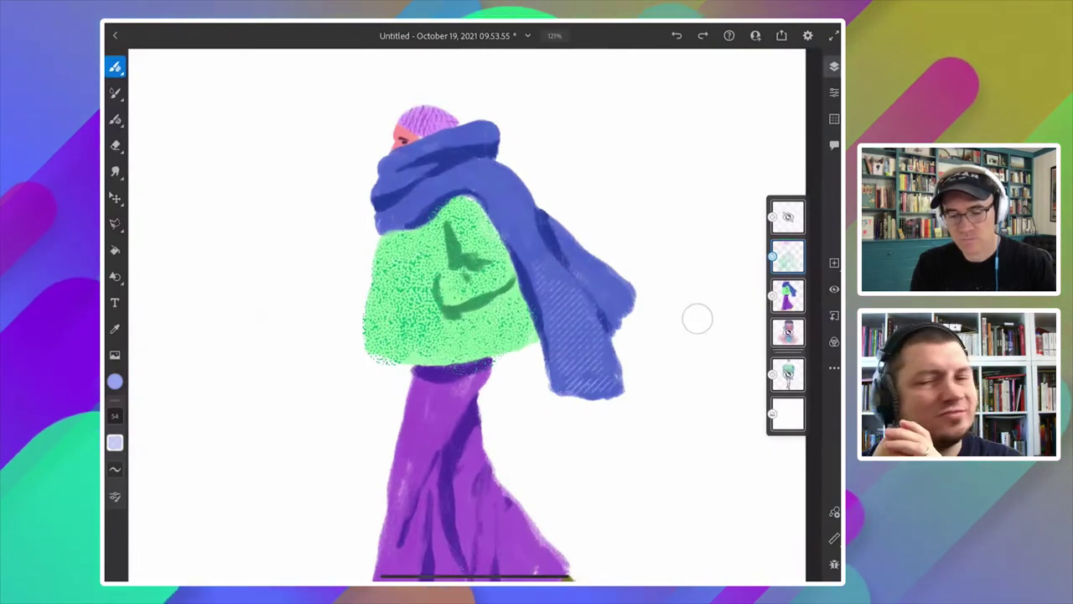
drag(444, 168, 528, 243)
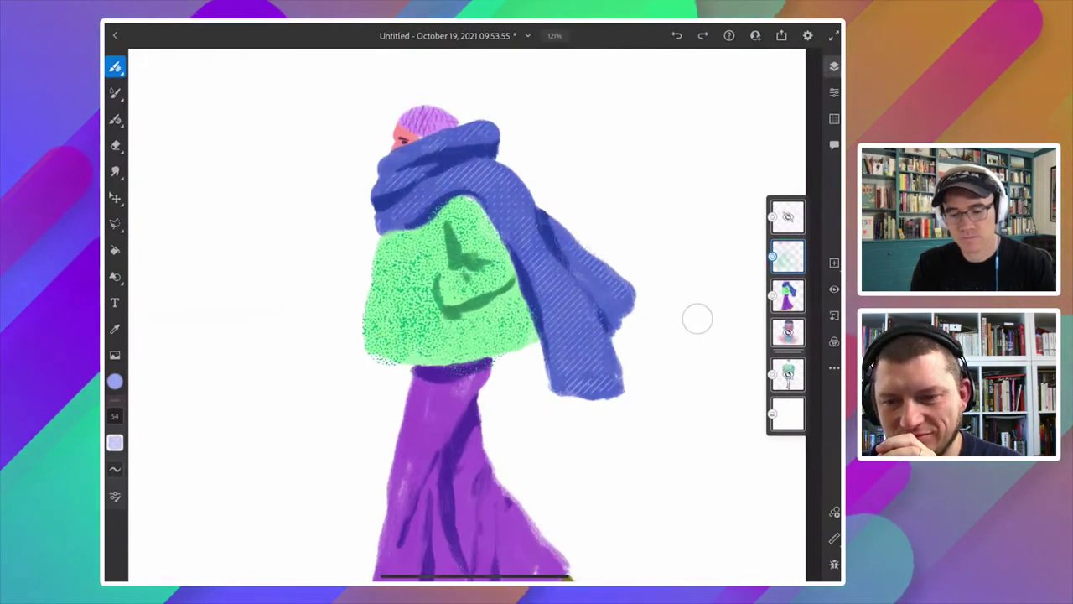
scroll(698, 318, down, 5)
scroll(698, 318, up, 3)
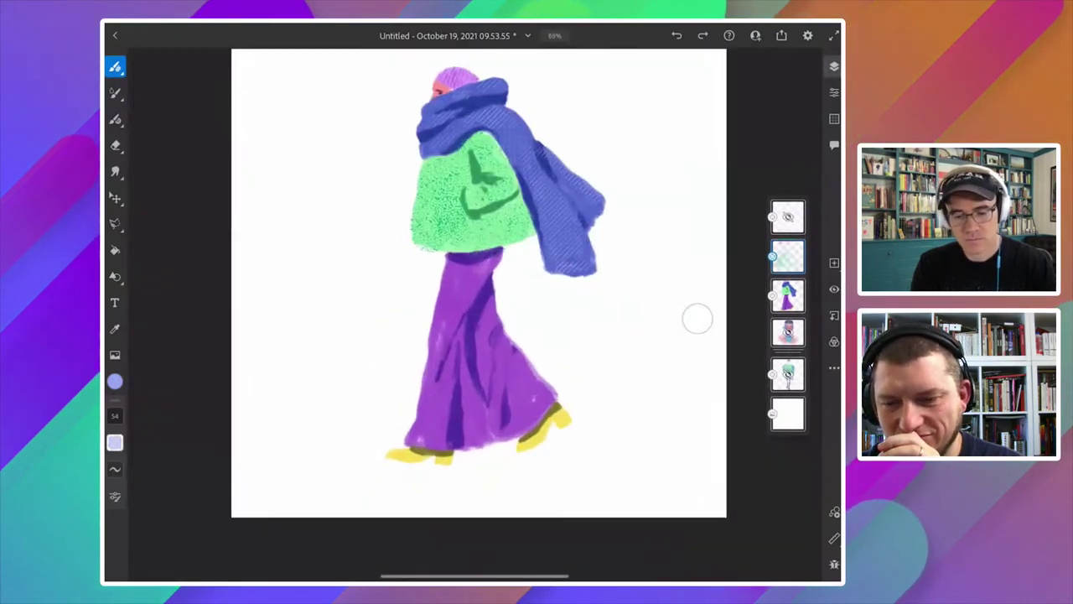
scroll(697, 318, up, 2)
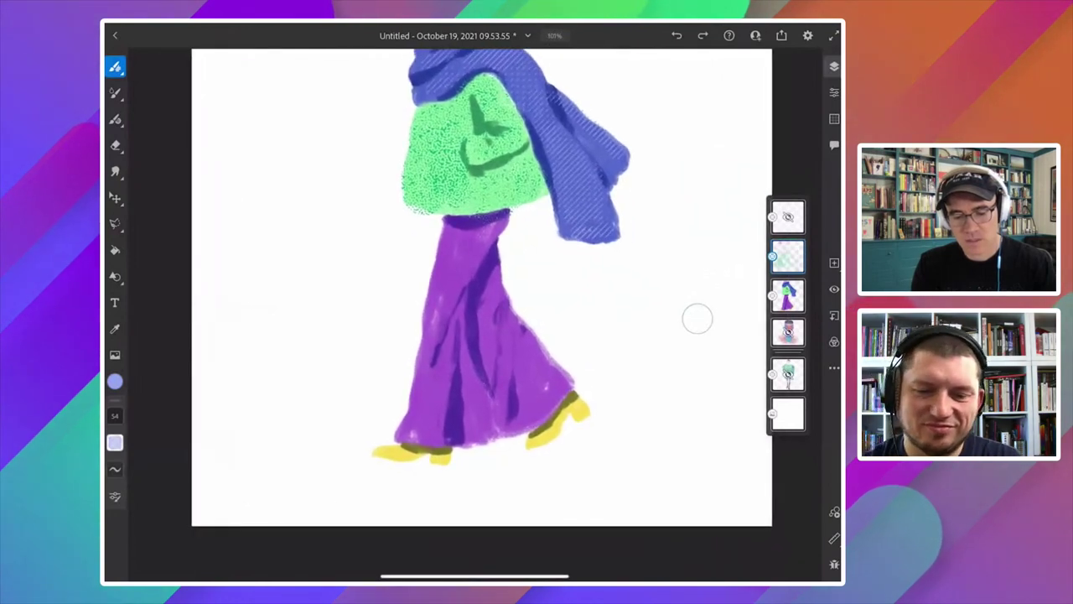
scroll(698, 318, down, 2)
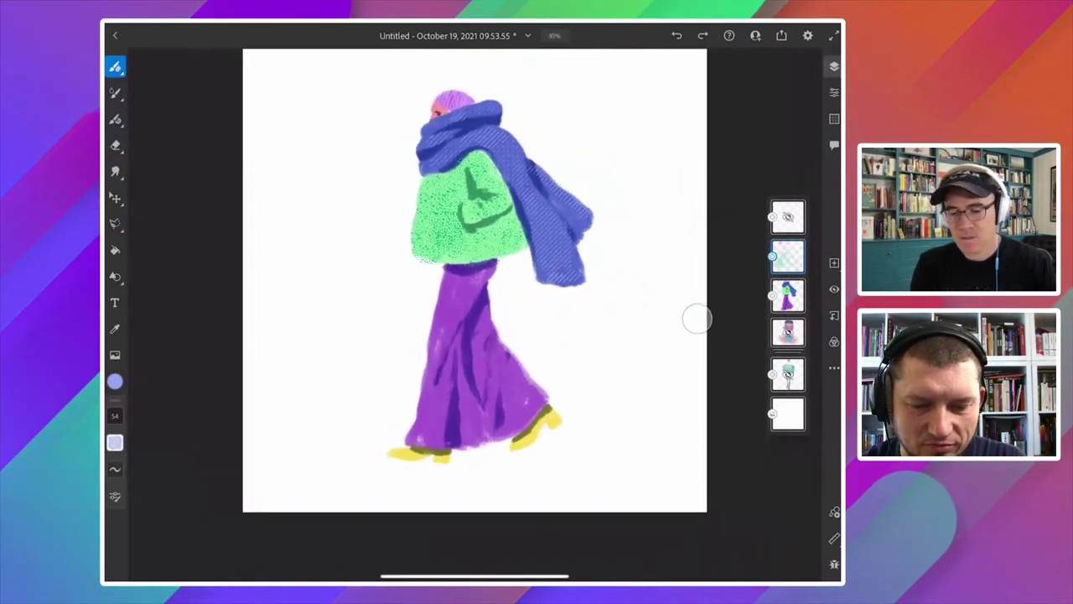
Add a new shadow layer and pick a pale lilac sampled from the dress purple.
key(ctrl+shift+n)
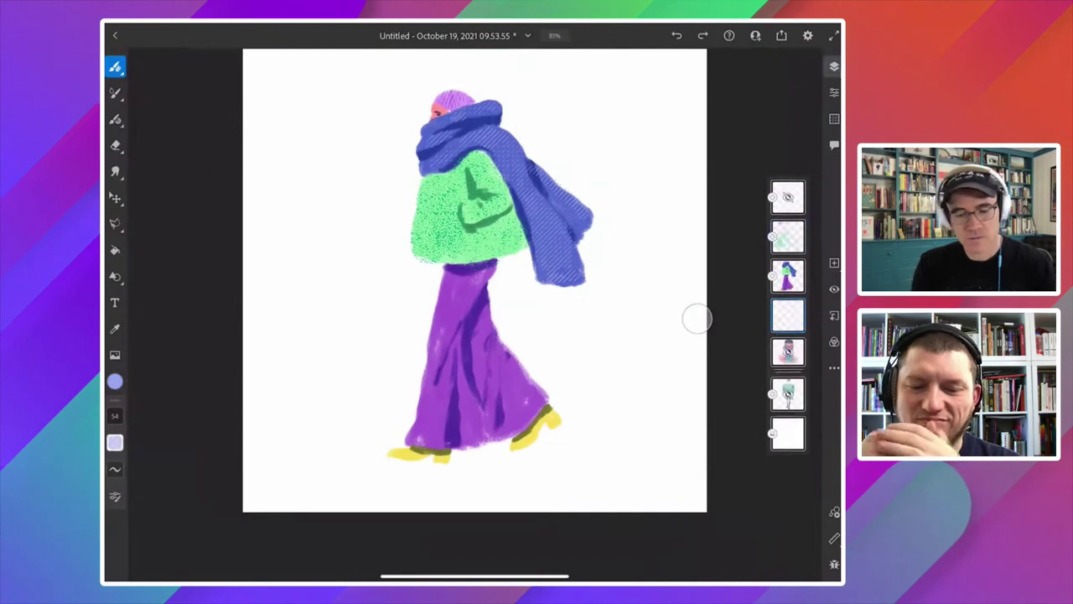
click(431, 359)
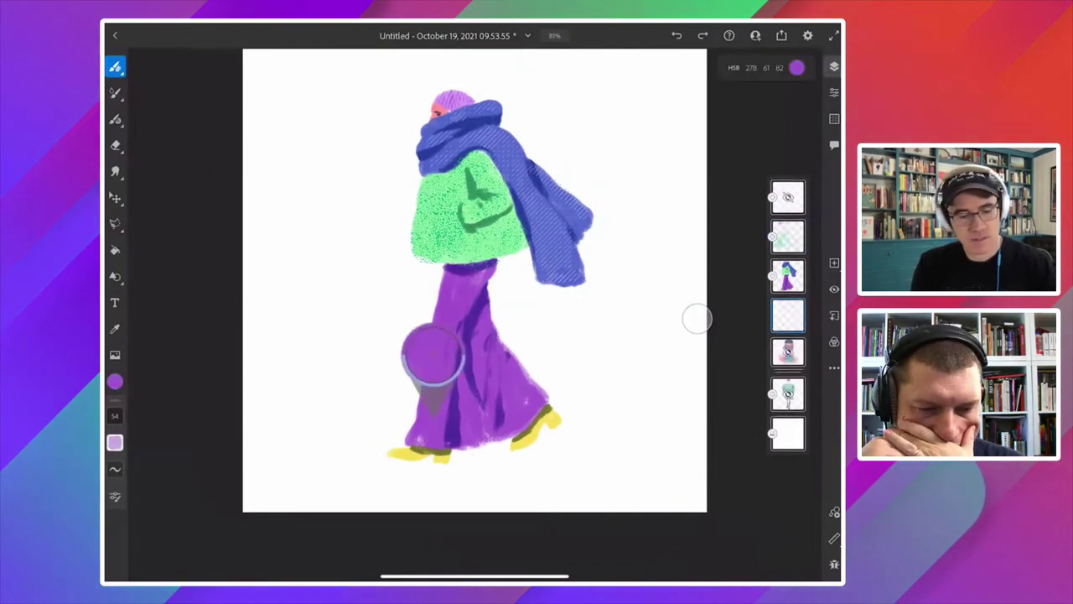
click(115, 381)
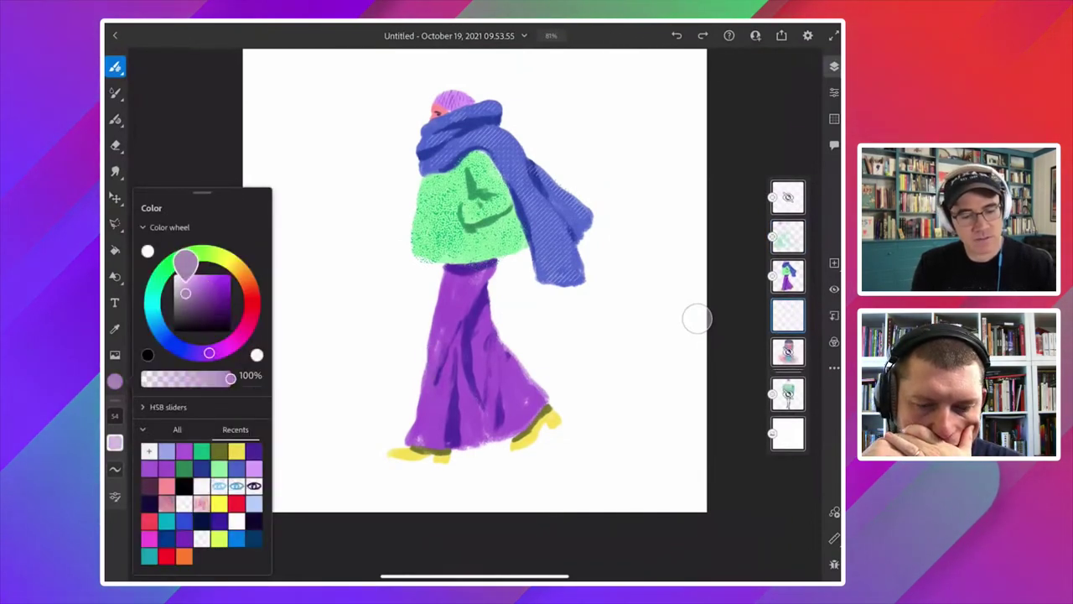
drag(185, 294, 181, 288)
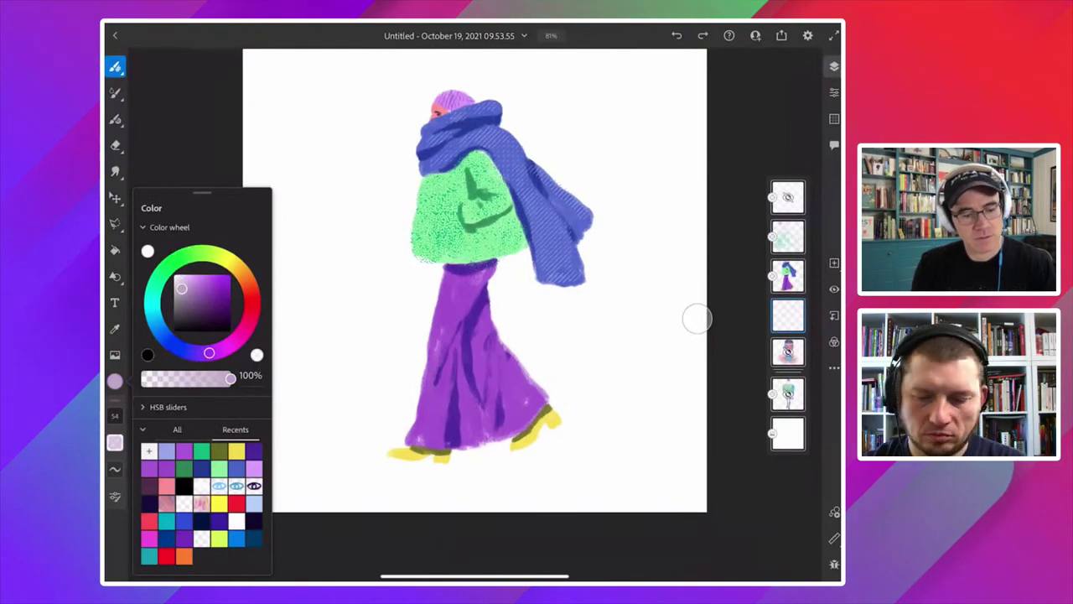
Select the Painting > Canvas brush and try a test stroke under the feet.
key(b)
click(147, 171)
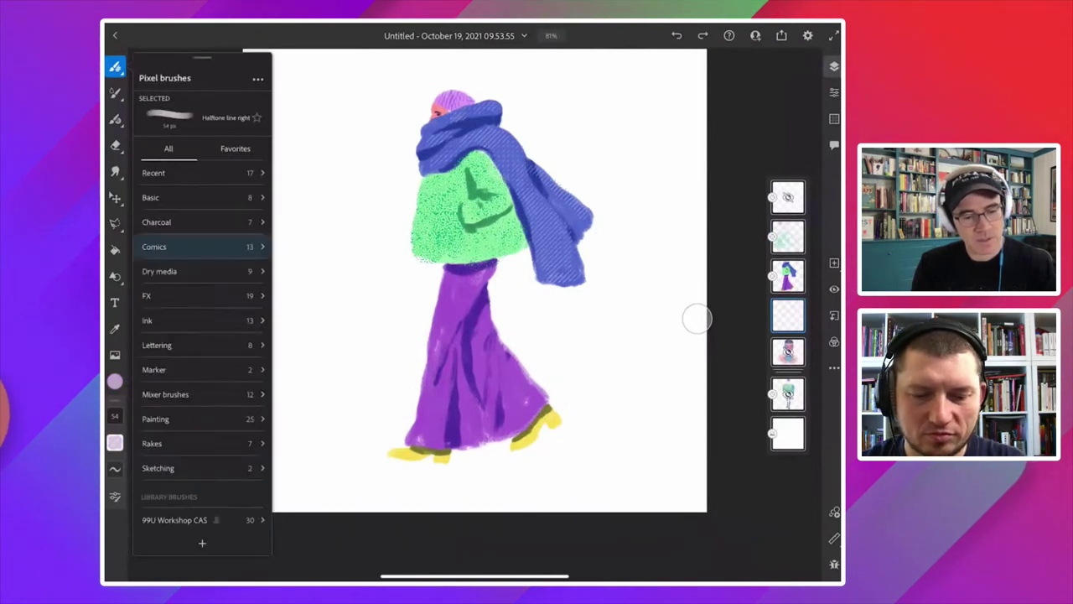
click(155, 418)
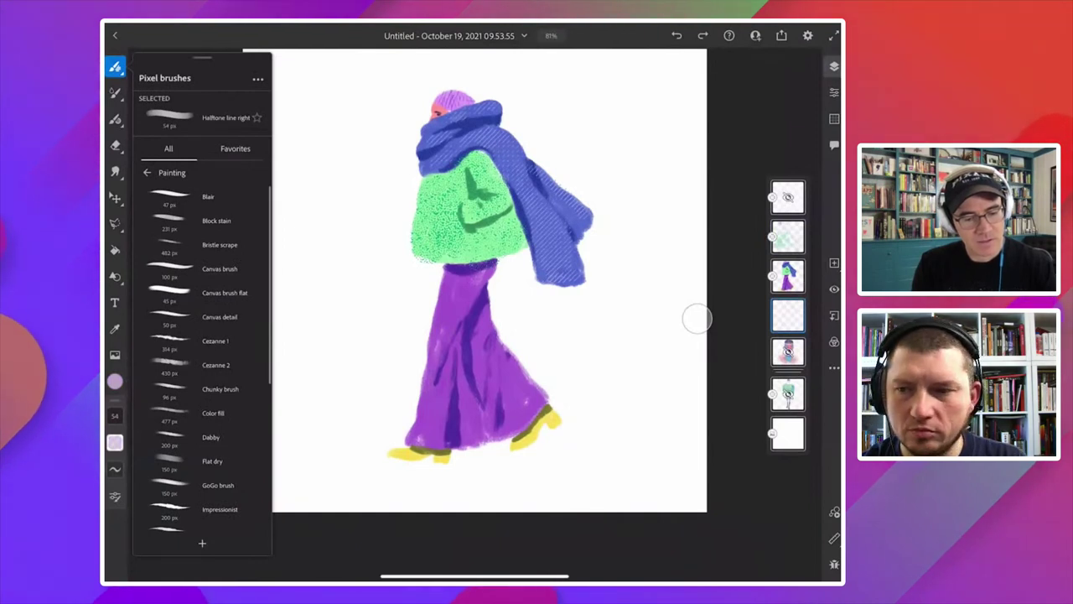
click(219, 268)
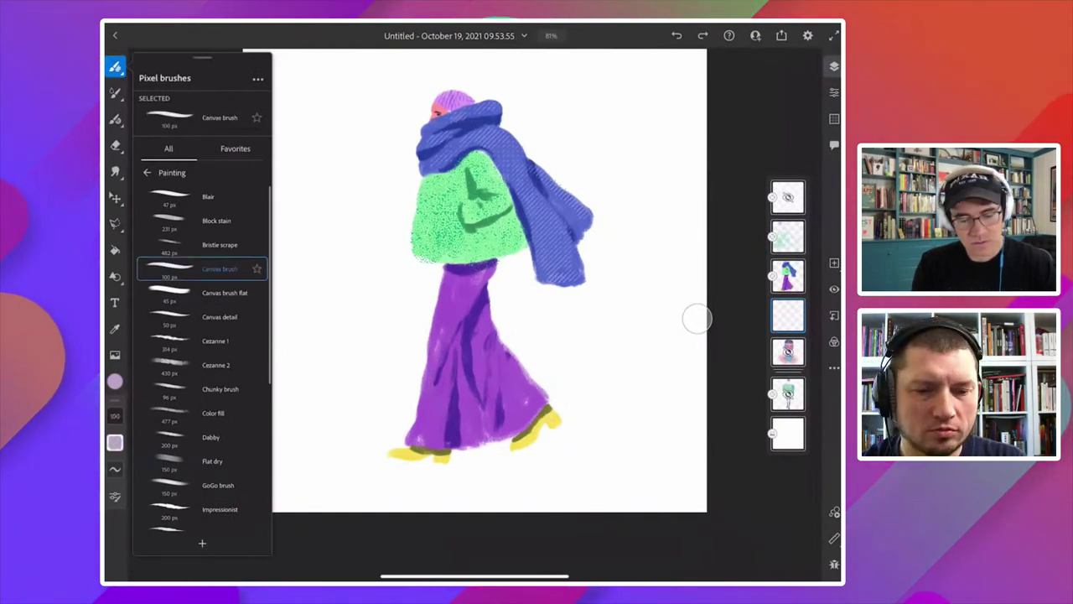
drag(390, 460, 465, 461)
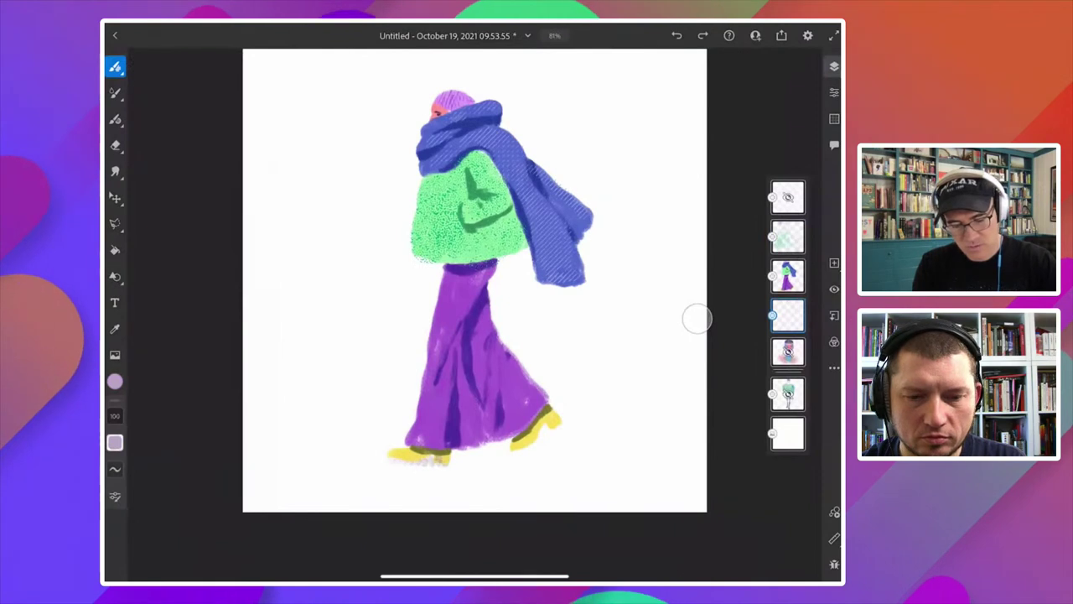
Lower the Canvas brush minimum diameter to 8% and delete the test stroke.
click(115, 496)
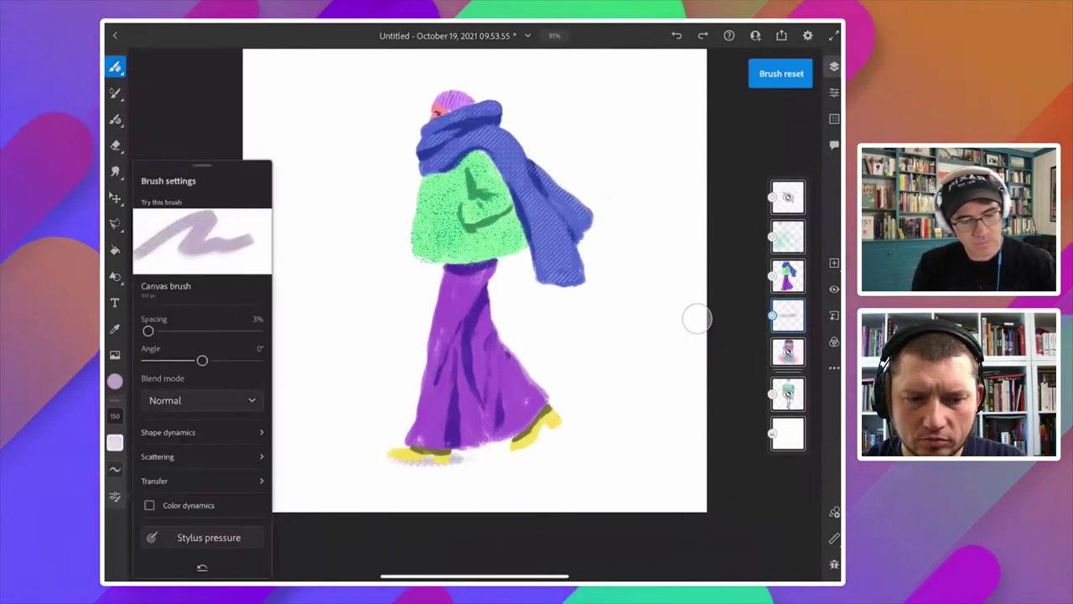
click(168, 432)
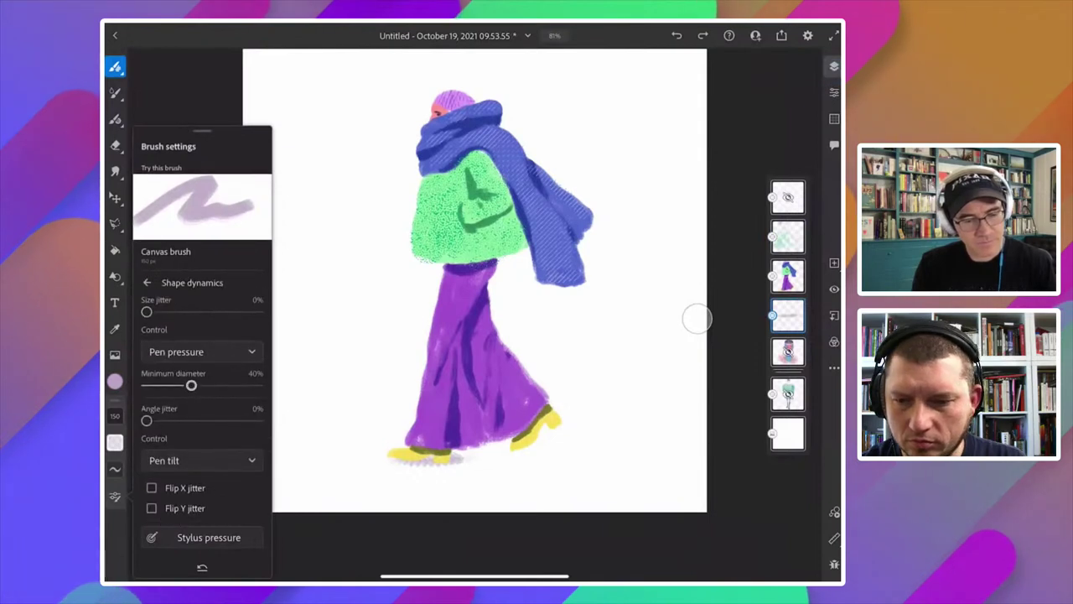
drag(201, 384, 226, 385)
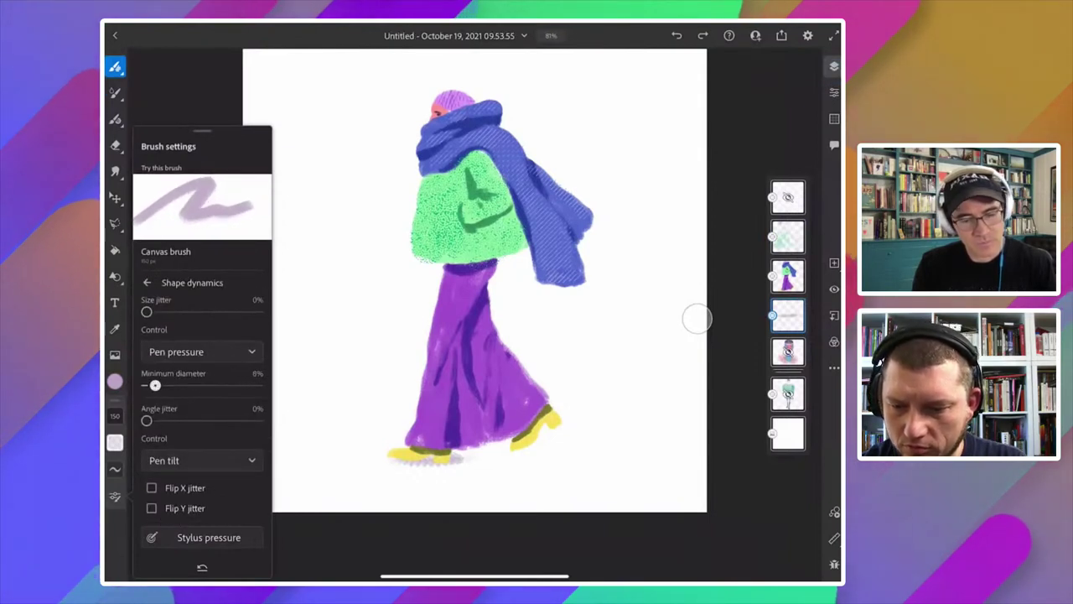
click(697, 318)
key(Delete)
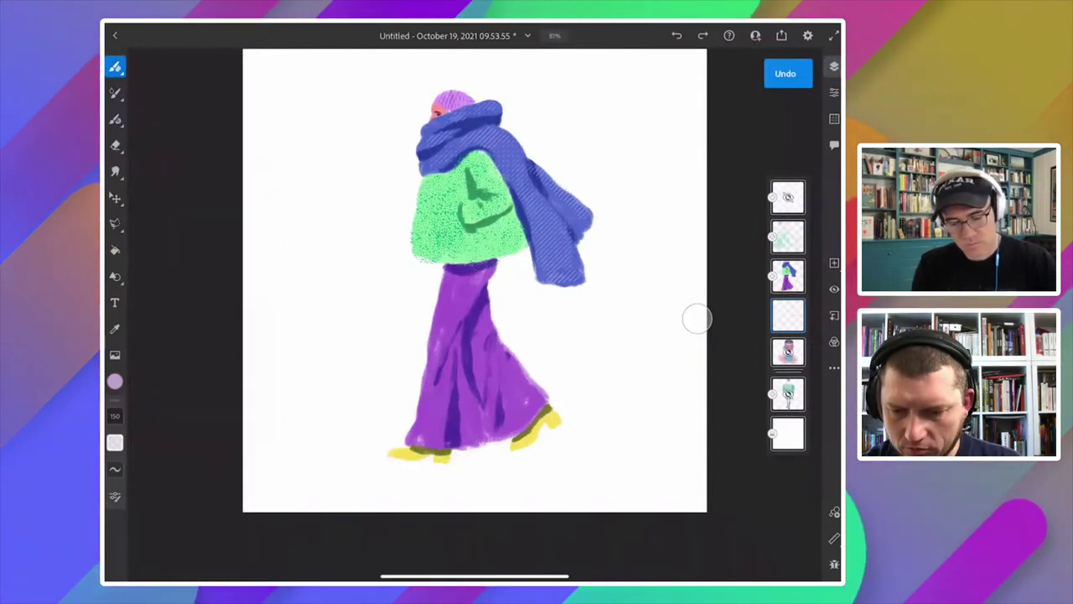
Paint a lilac shadow beneath the feet and smudge its end softer.
drag(476, 456, 591, 460)
key(s)
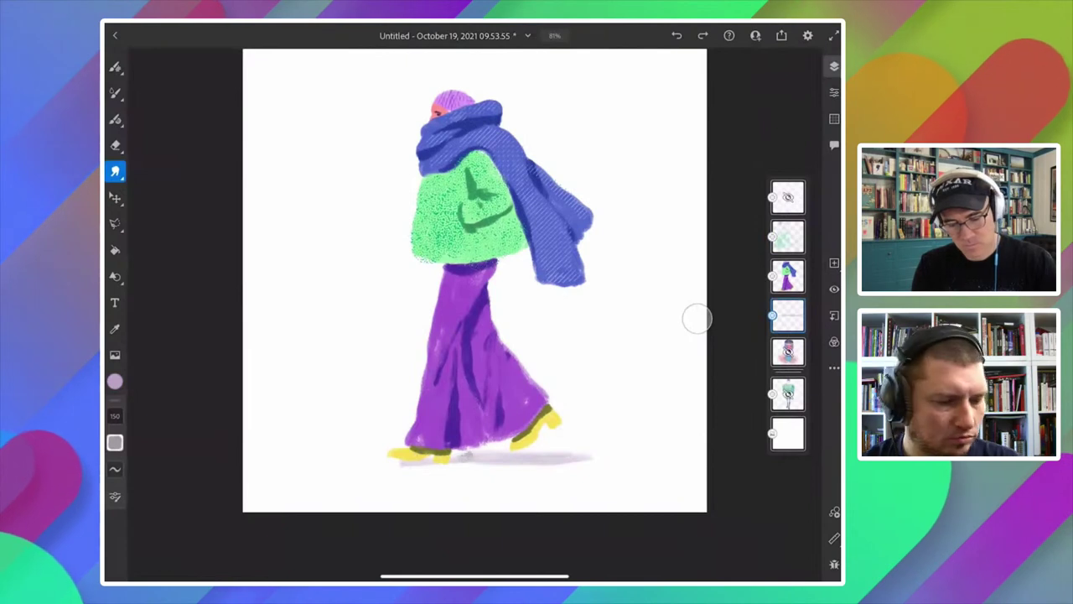
drag(537, 456, 421, 460)
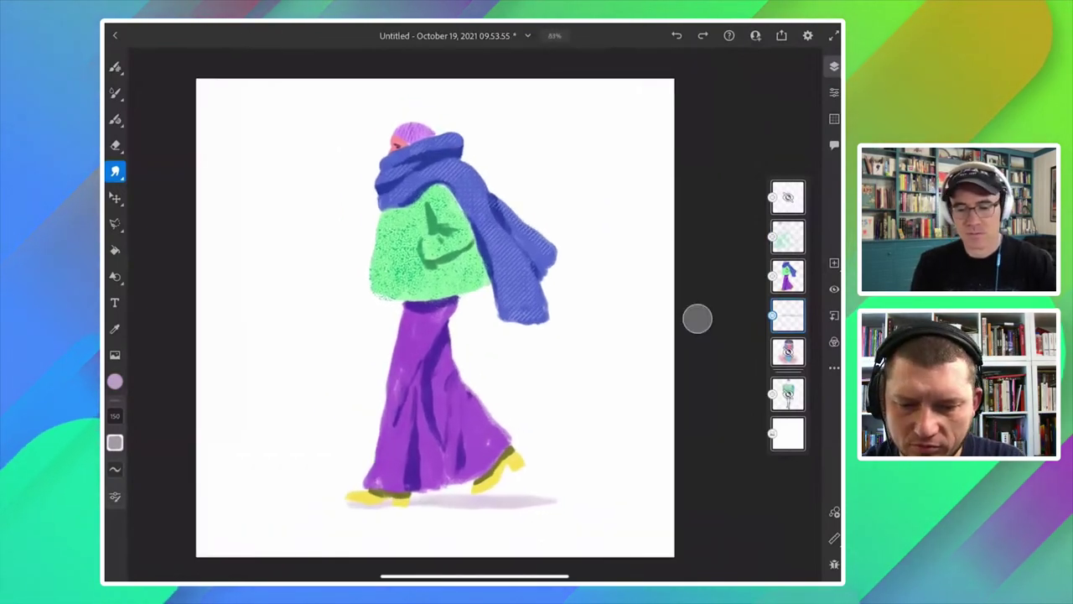
Choose a bright red colour and set the brush size to 67.
scroll(475, 280, up, 5)
scroll(697, 319, up, 1)
scroll(697, 318, up, 4)
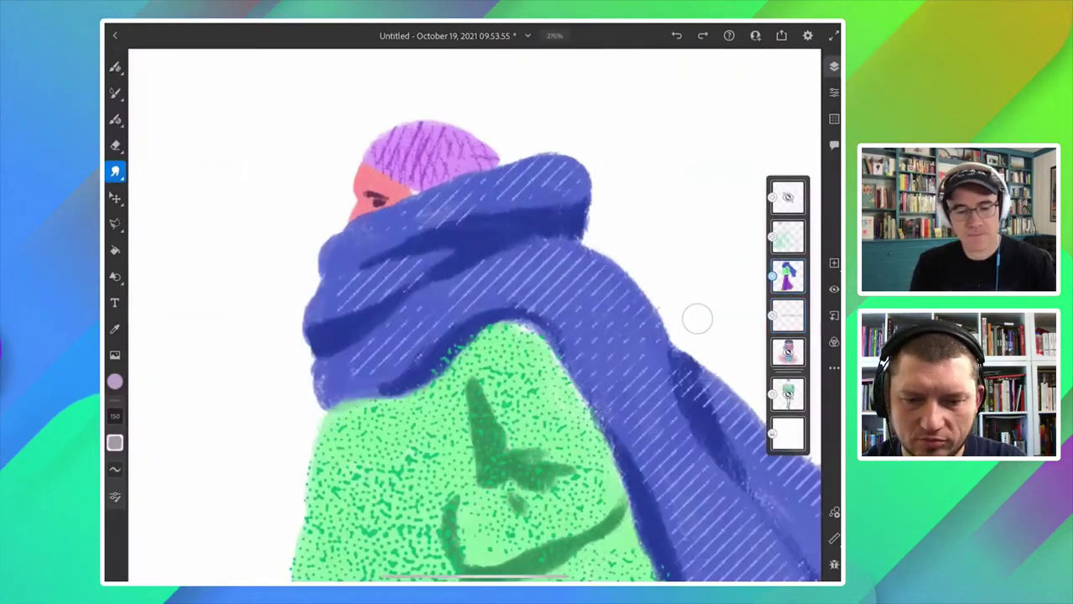
scroll(698, 318, up, 2)
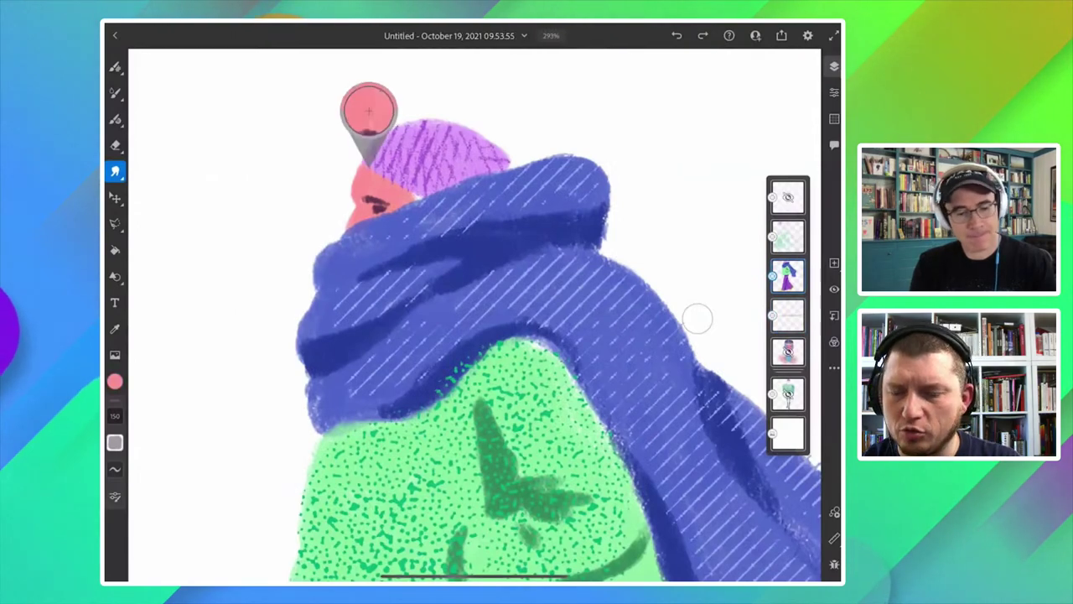
click(115, 382)
drag(198, 277, 219, 251)
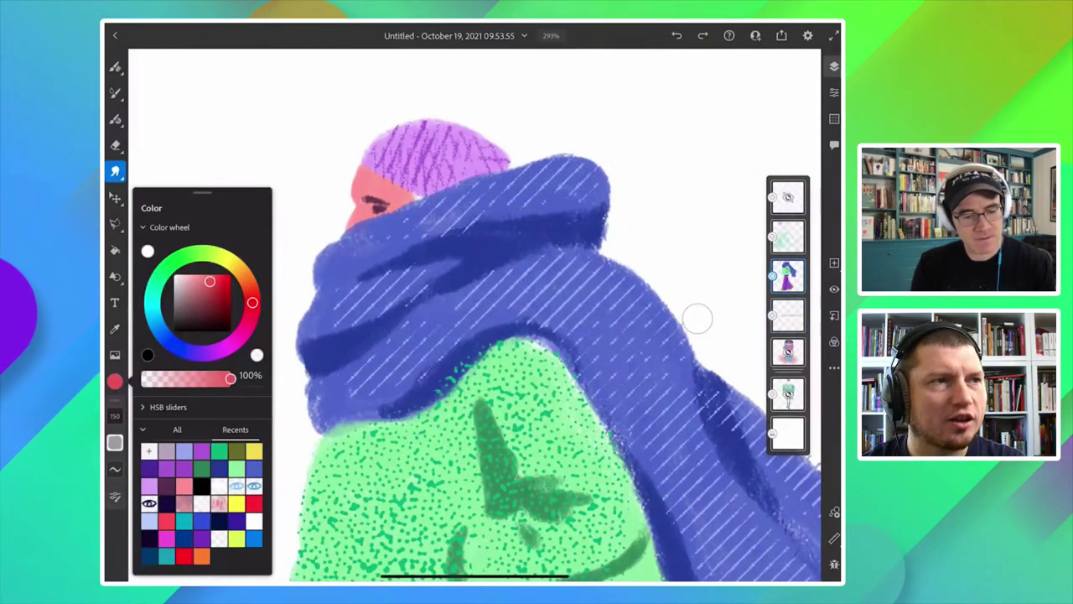
click(115, 381)
drag(115, 415, 115, 436)
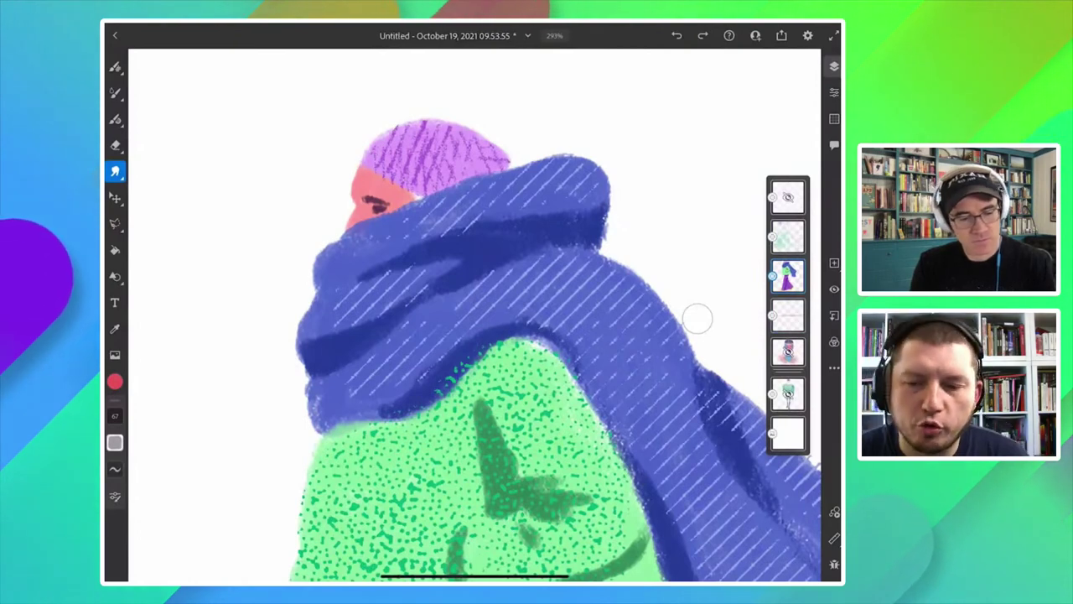
Switch to the Pixel brush, confirm the Canvas brush, and zoom out.
key(b)
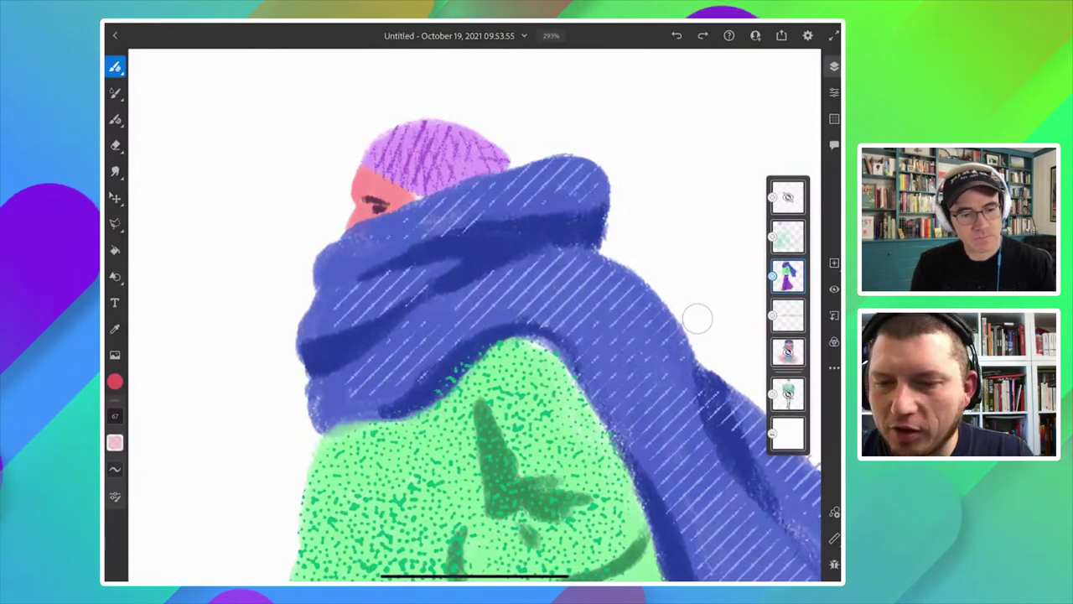
key(b)
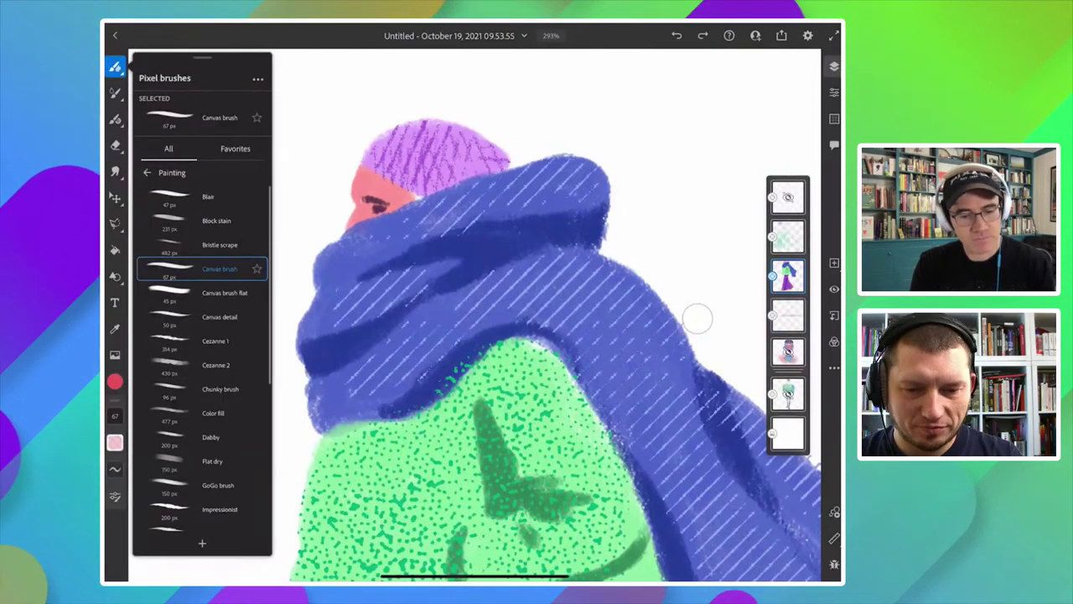
key(b)
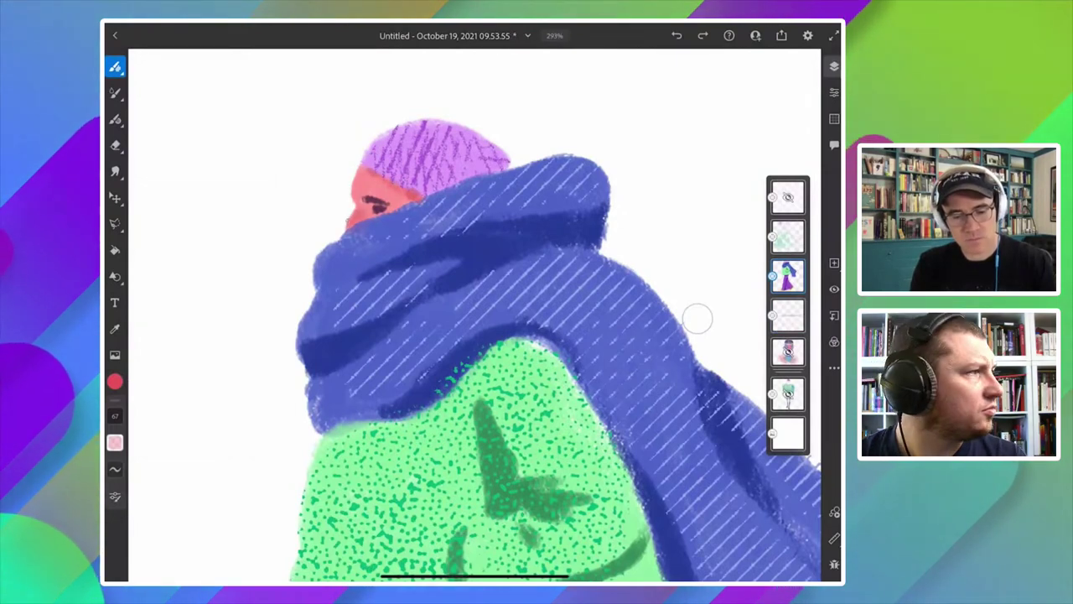
scroll(698, 318, down, 1)
scroll(698, 317, down, 3)
scroll(698, 317, down, 3)
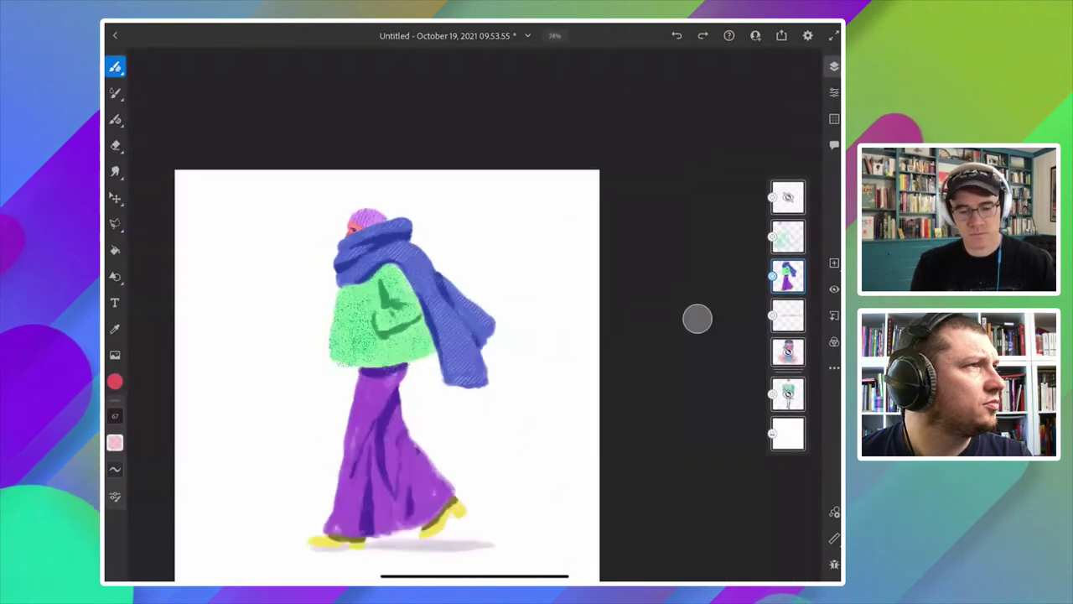
scroll(697, 318, down, 2)
scroll(697, 318, up, 2)
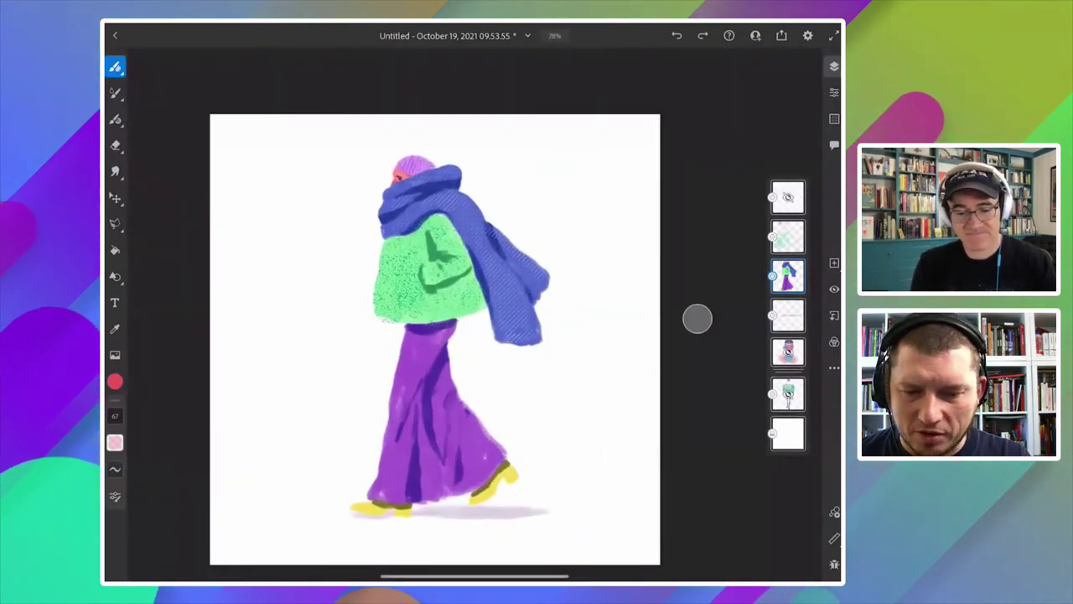
scroll(697, 318, up, 2)
scroll(697, 318, down, 2)
scroll(698, 318, down, 1)
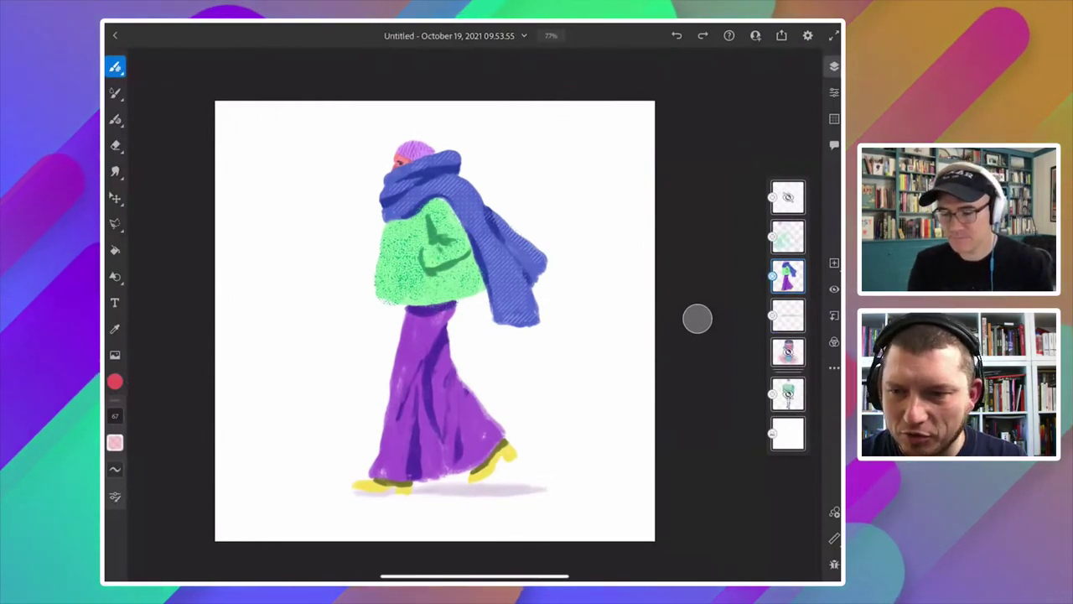
Add a Hue/Saturation adjustment layer above the top layer and trial saturation values.
click(788, 197)
click(834, 342)
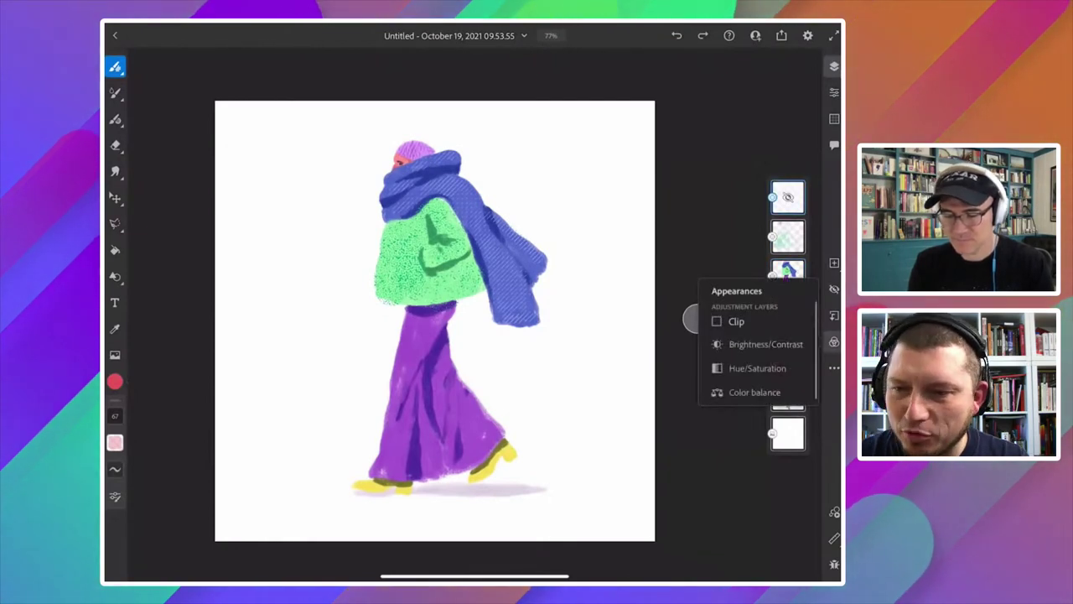
click(757, 368)
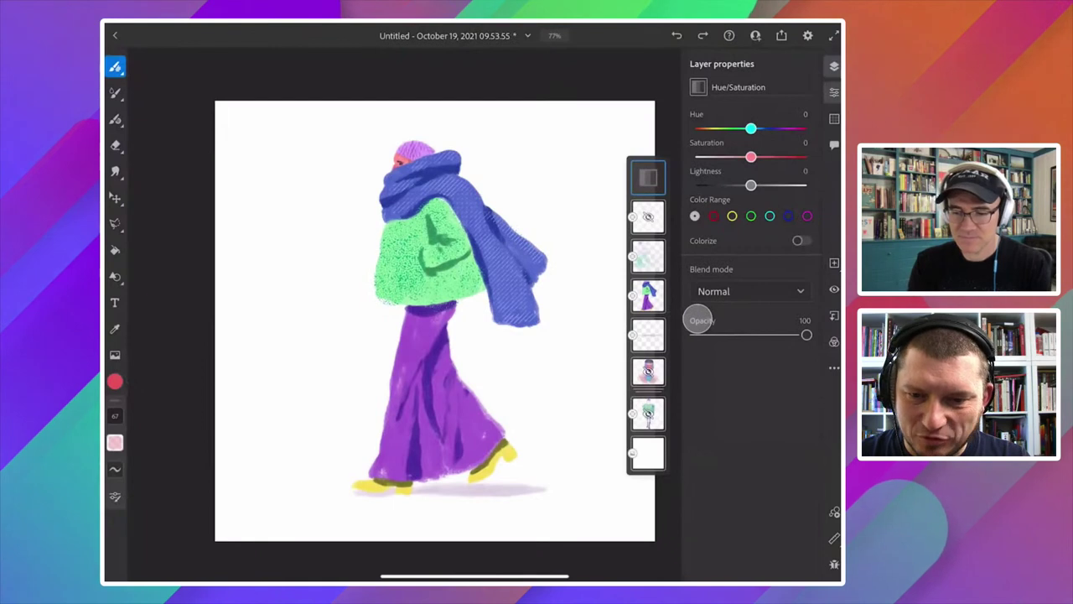
mouse_move(751, 157)
mouse_down()
mouse_move(770, 157)
mouse_move(727, 128)
mouse_move(776, 129)
mouse_move(717, 128)
mouse_move(733, 129)
mouse_up()
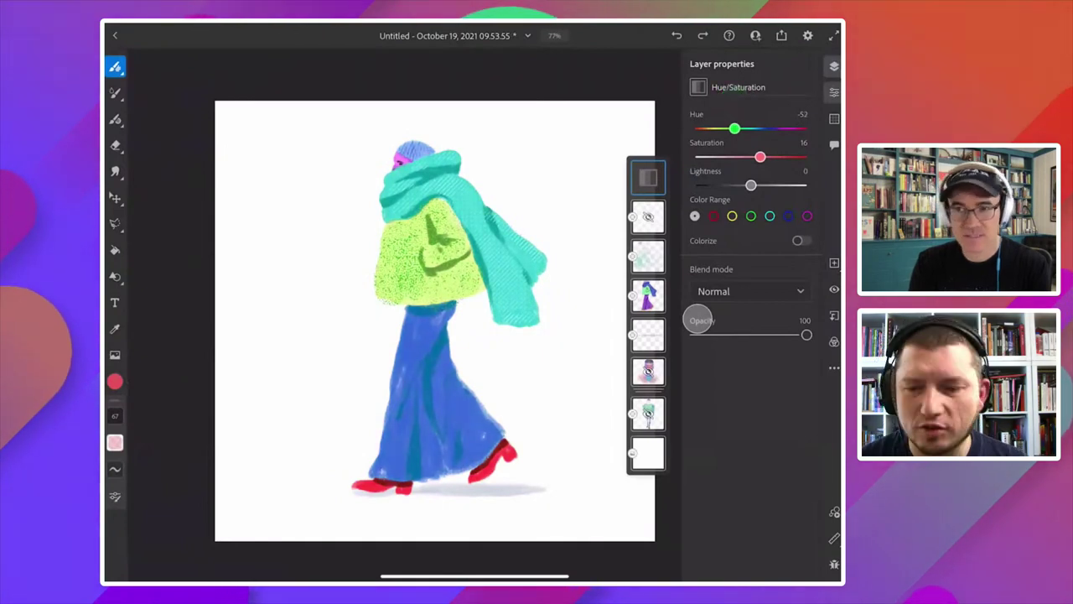
drag(759, 157, 760, 157)
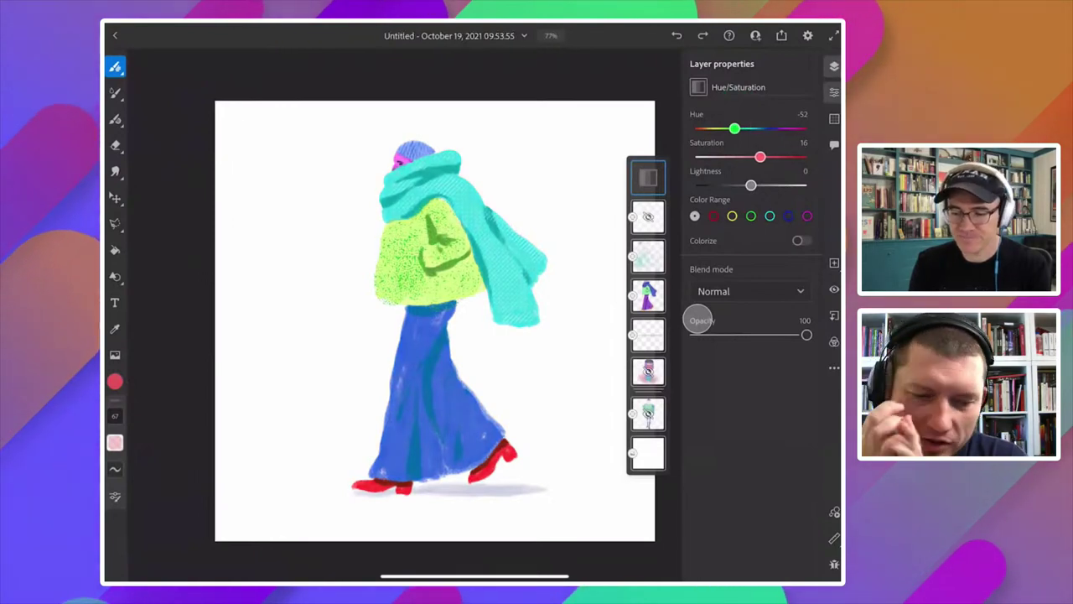
Enable Colorize with hue 251 and saturation 53 for a purple tint.
click(802, 241)
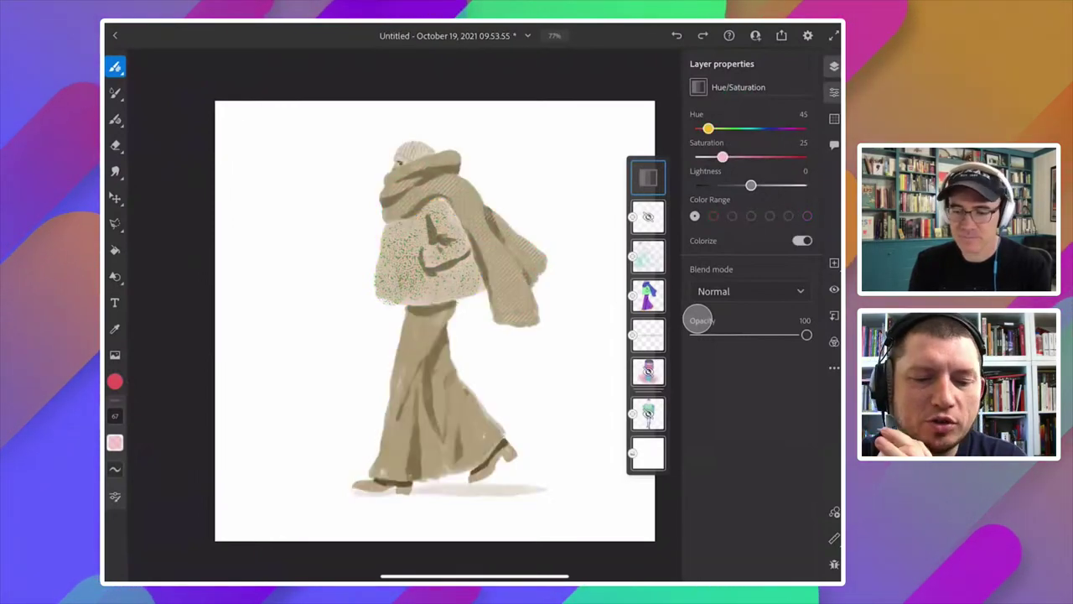
drag(734, 157, 755, 157)
drag(708, 127, 761, 128)
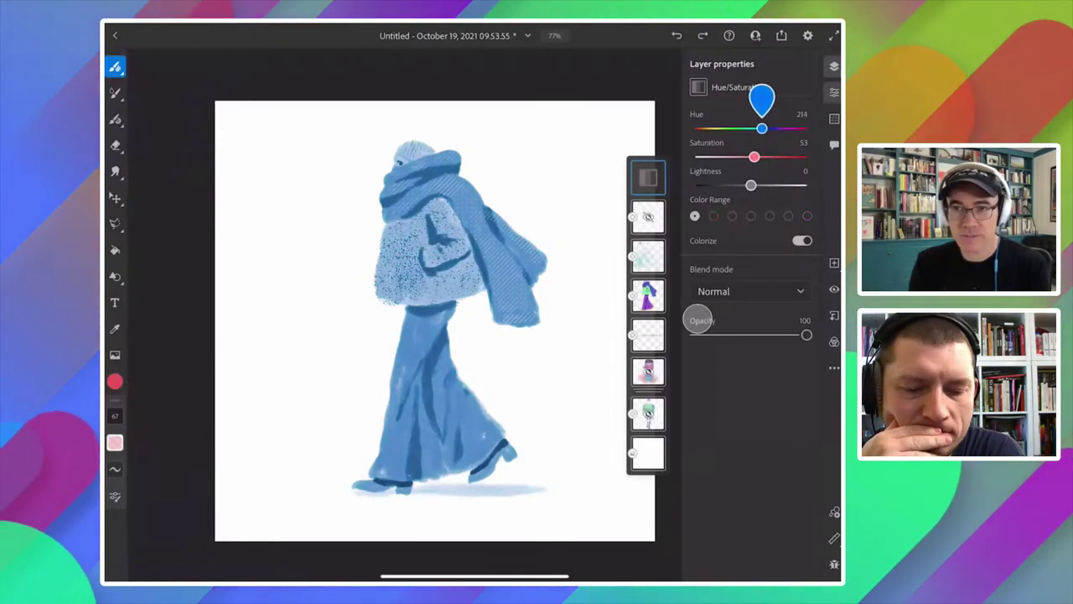
drag(761, 128, 773, 127)
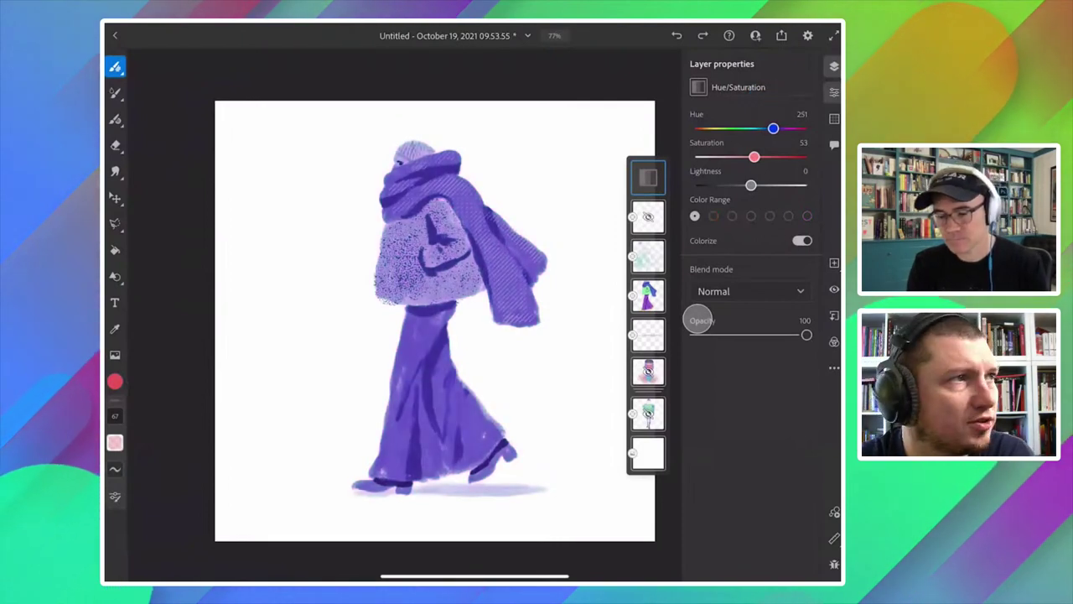
click(700, 320)
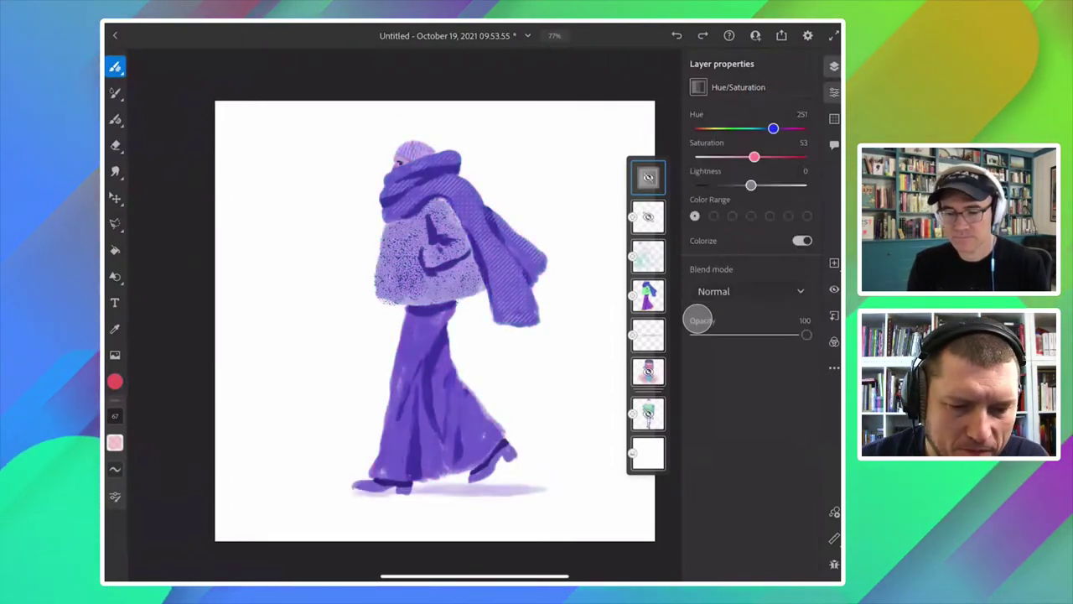
click(700, 319)
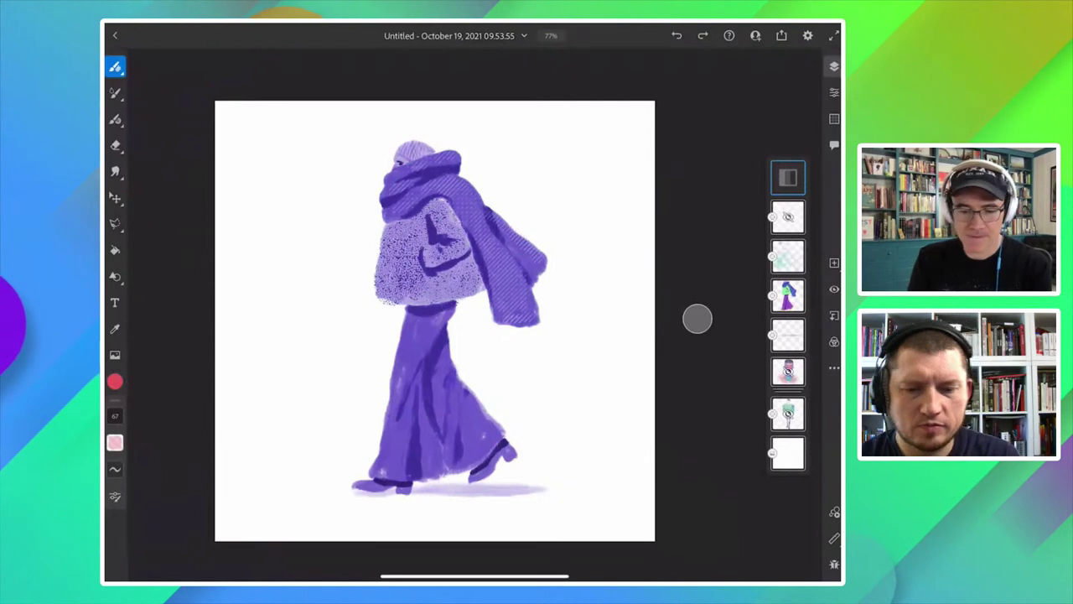
Toggle the adjustment layer's visibility to compare with the original colours.
click(834, 289)
click(835, 288)
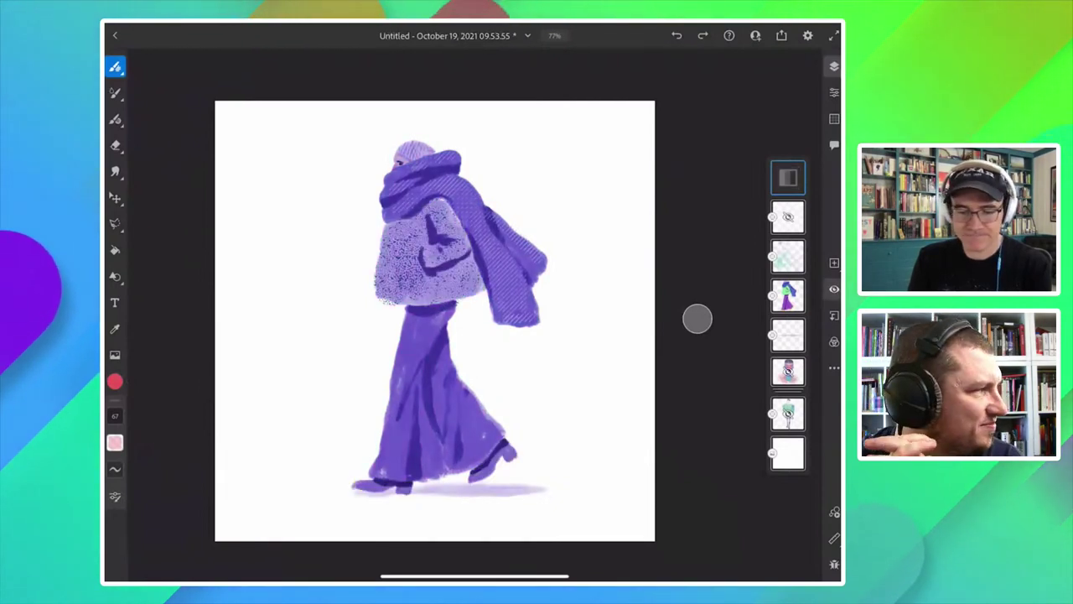
click(834, 288)
click(834, 289)
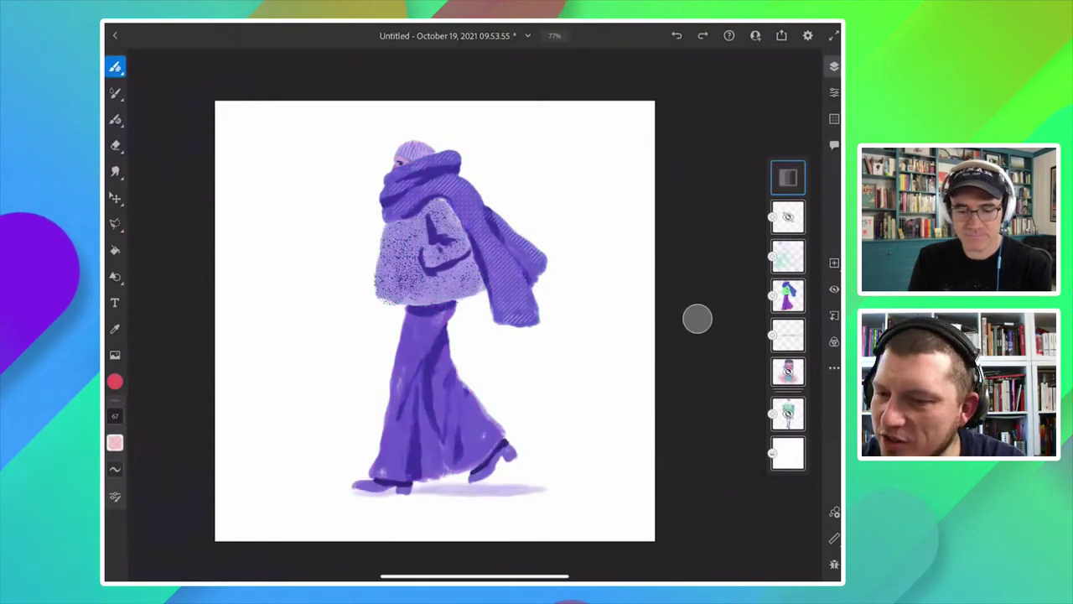
click(835, 289)
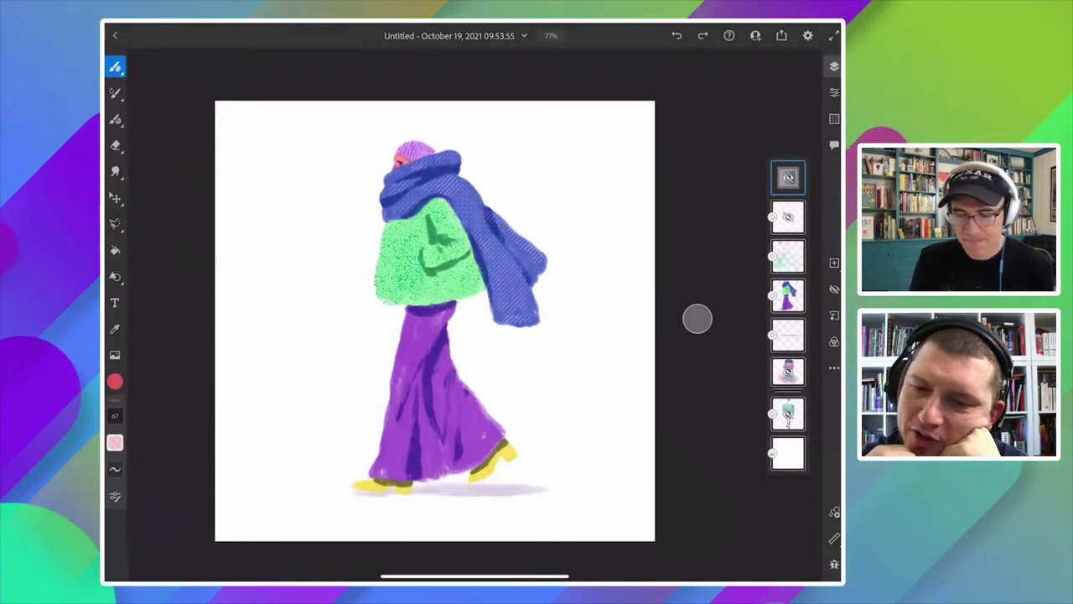
click(834, 289)
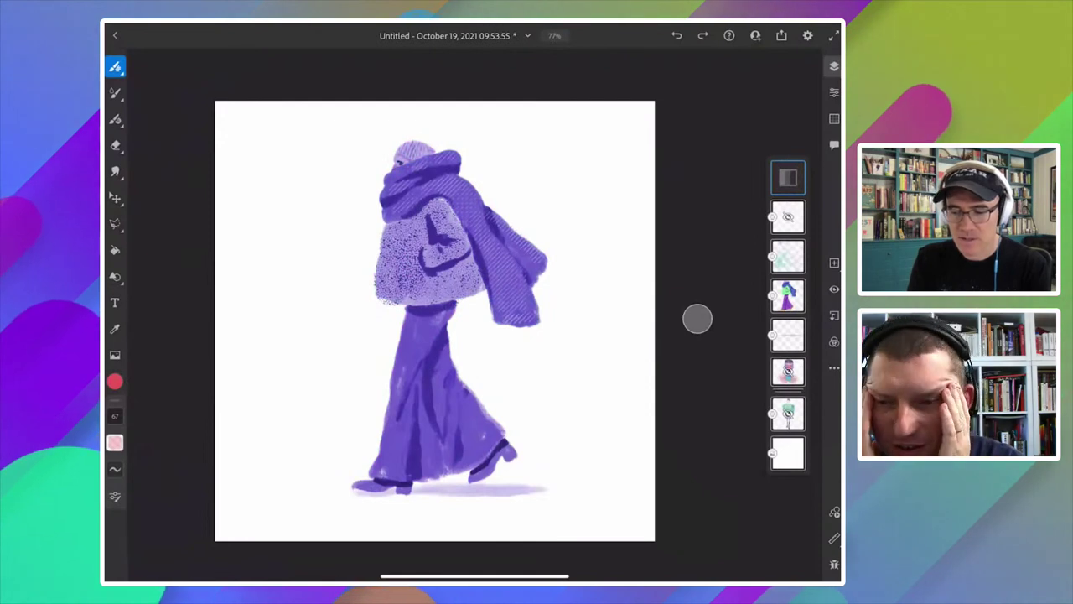
Lower the adjustment layer to 25% opacity and set its blend mode to Hue.
click(834, 368)
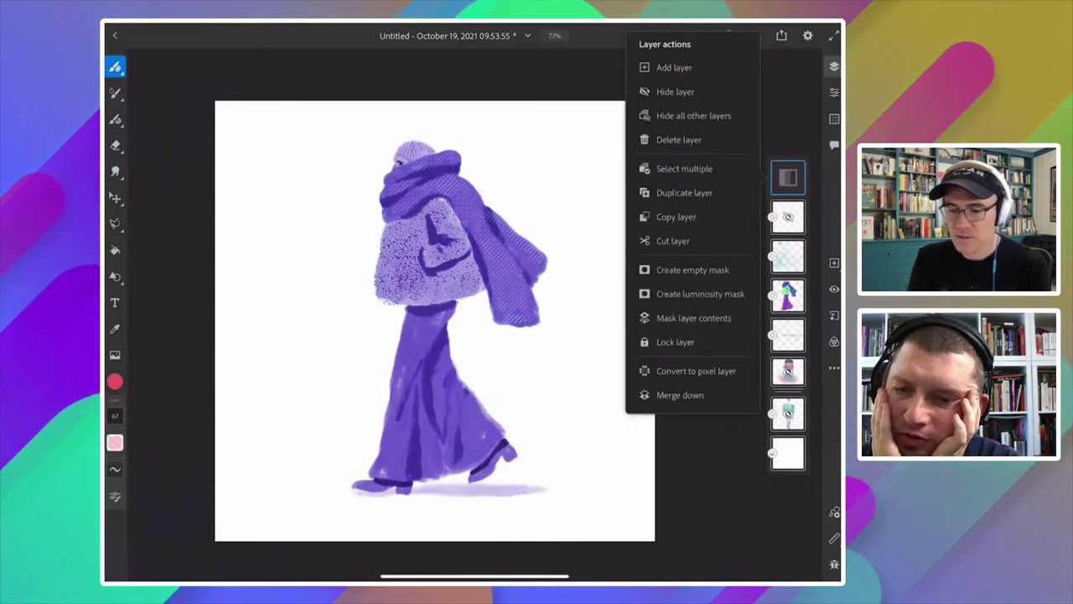
click(697, 319)
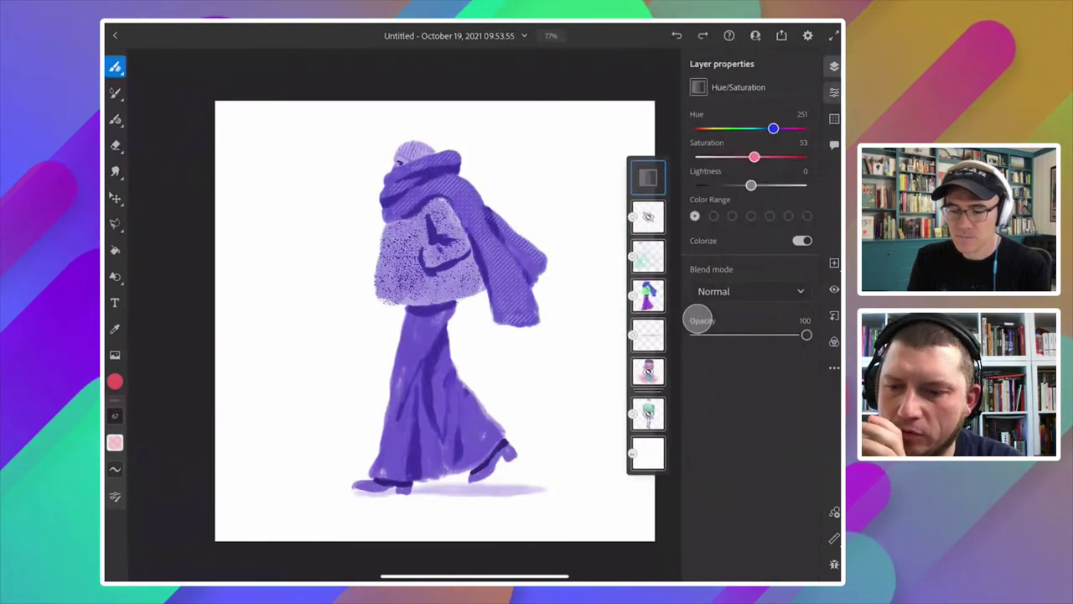
drag(807, 335, 733, 334)
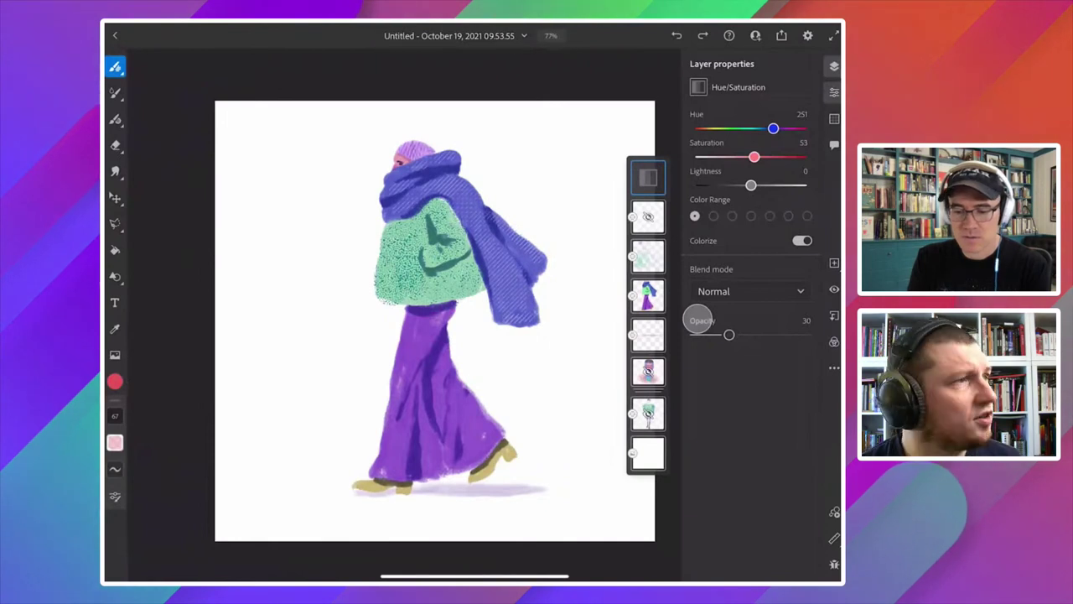
click(750, 291)
scroll(746, 419, down, 5)
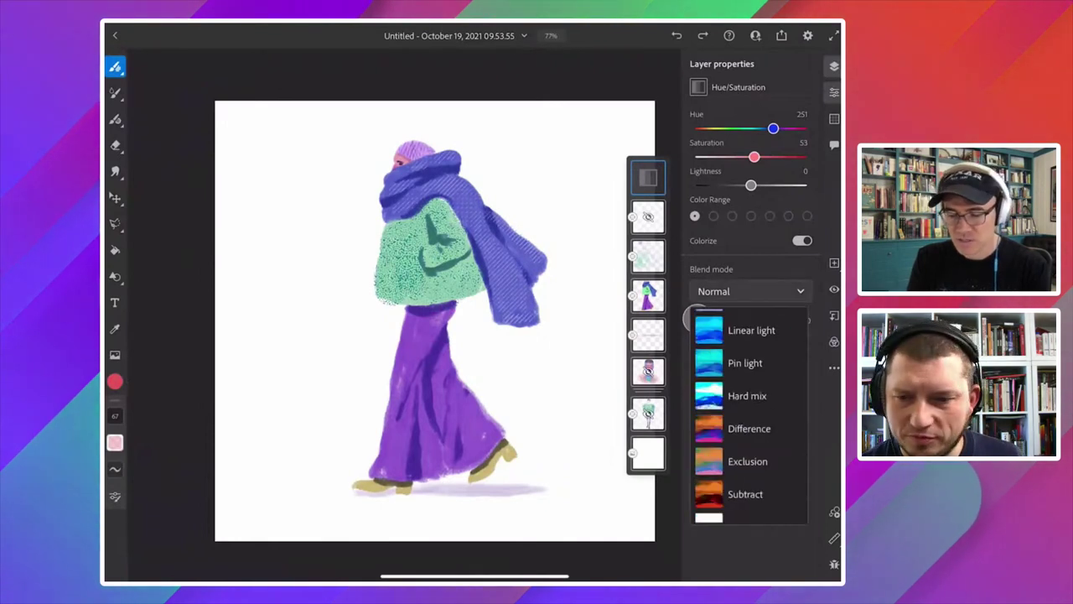
scroll(746, 419, down, 5)
click(737, 407)
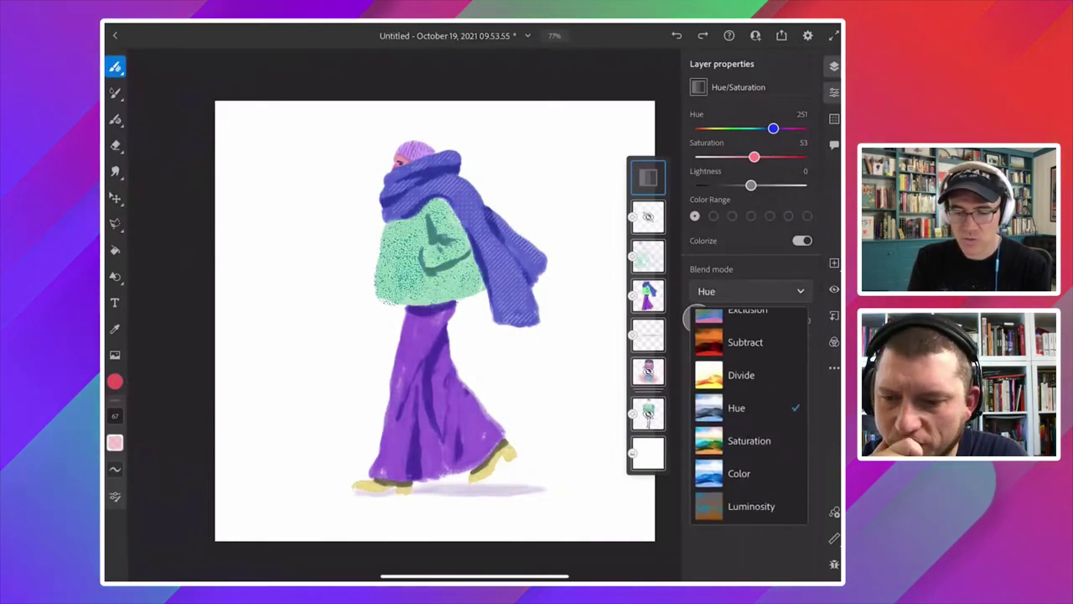
click(698, 319)
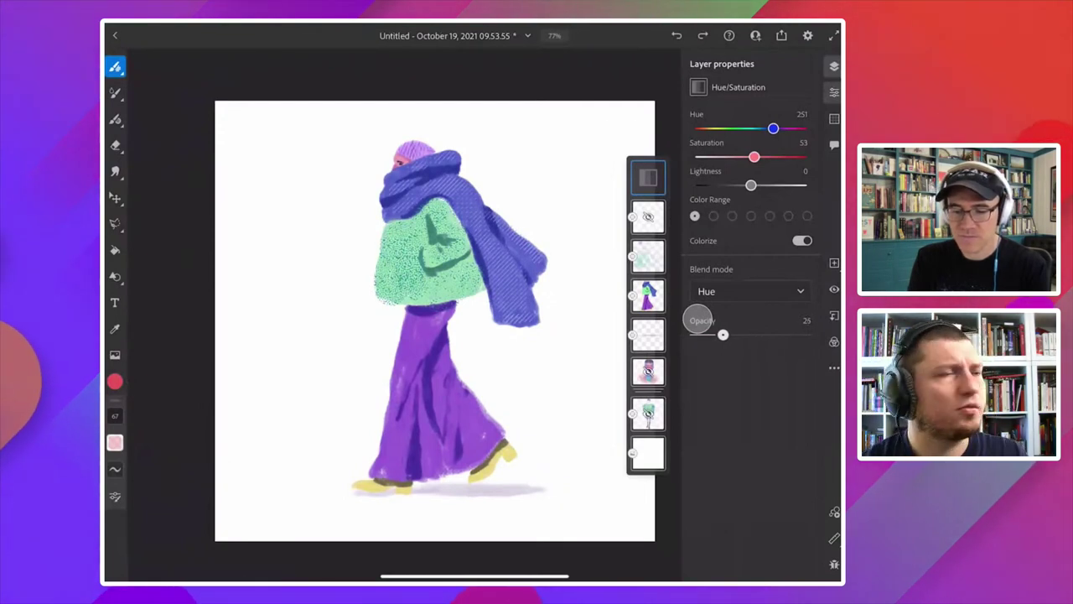
click(697, 317)
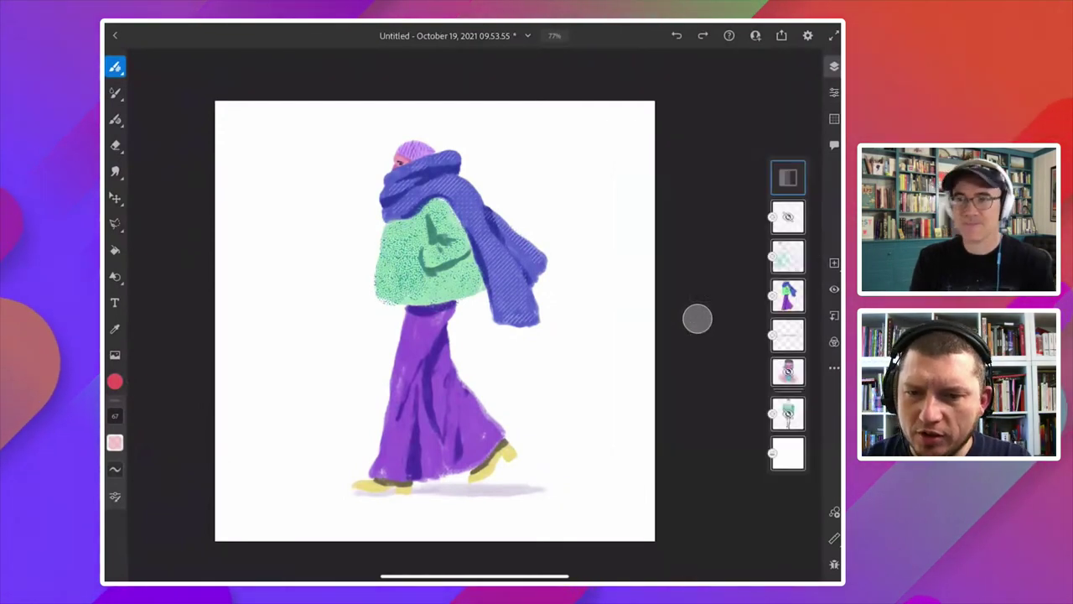